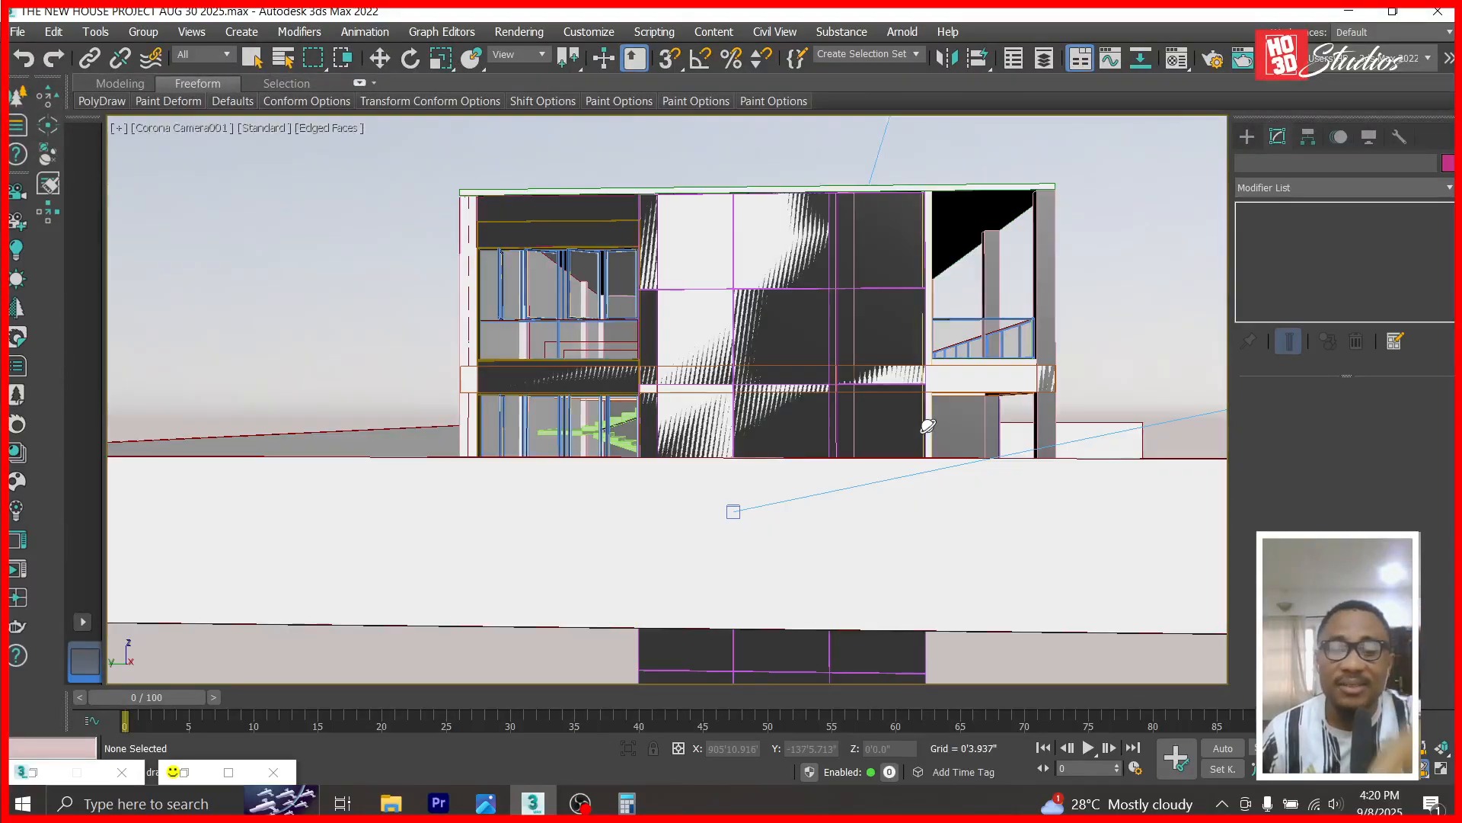
# - In the Left view, delete the rows of dark cladding panels extending below the ground, leaving only the uppermost buried row
pyautogui.press('l')
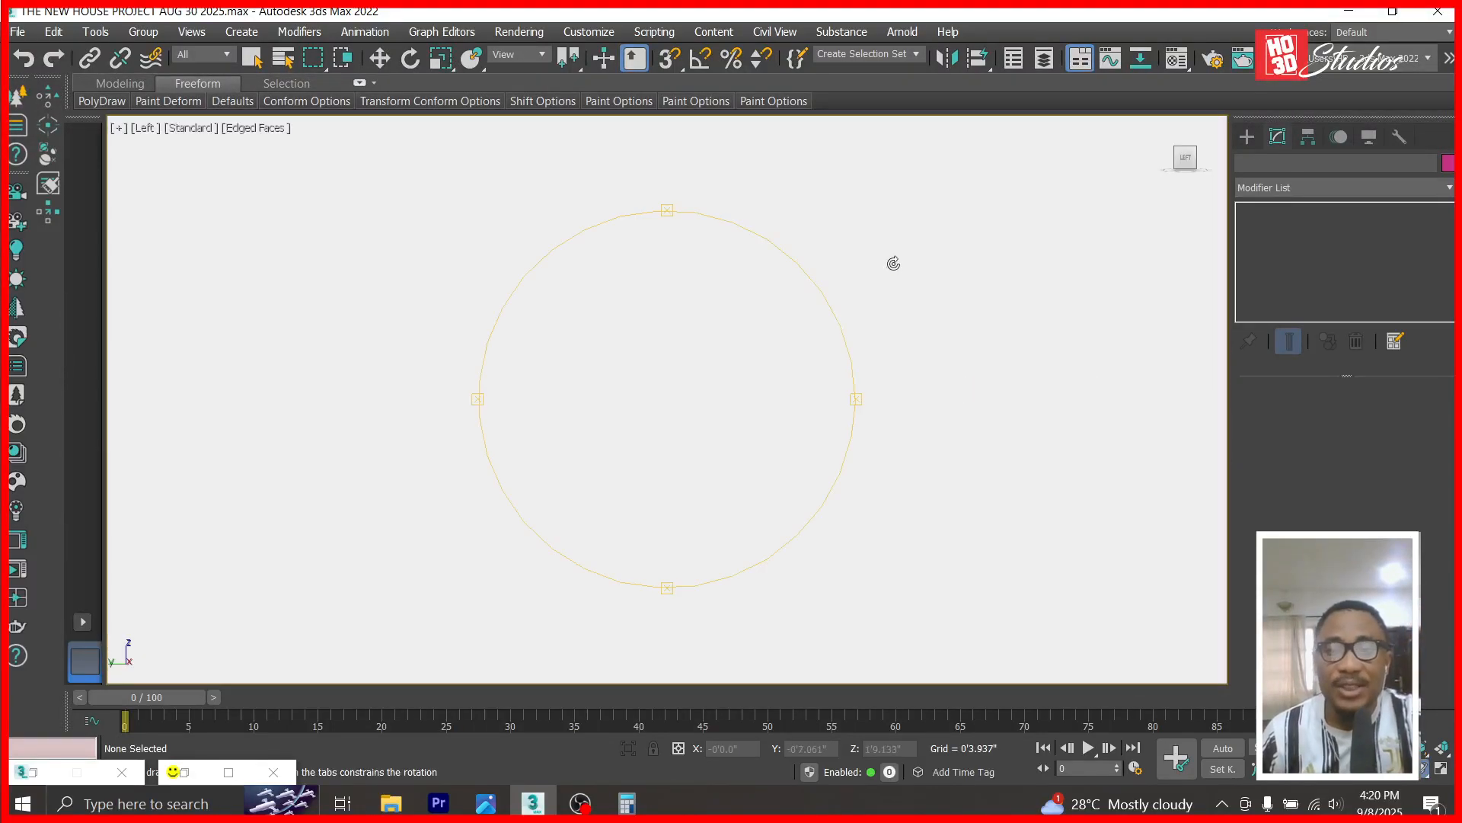
pyautogui.scroll(-9, 878, 332)
pyautogui.scroll(-3, 481, 188)
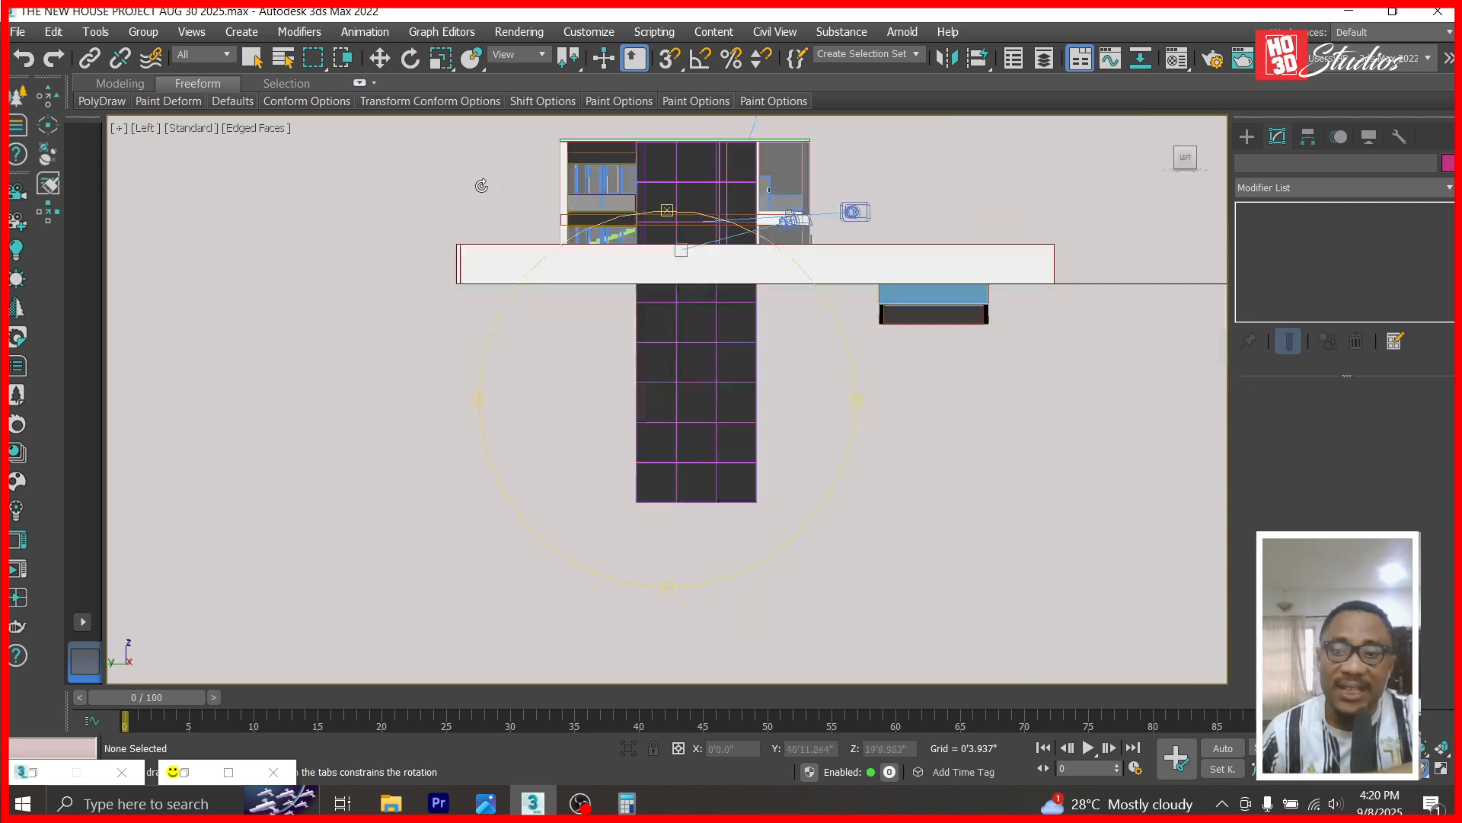
pyautogui.click(380, 58)
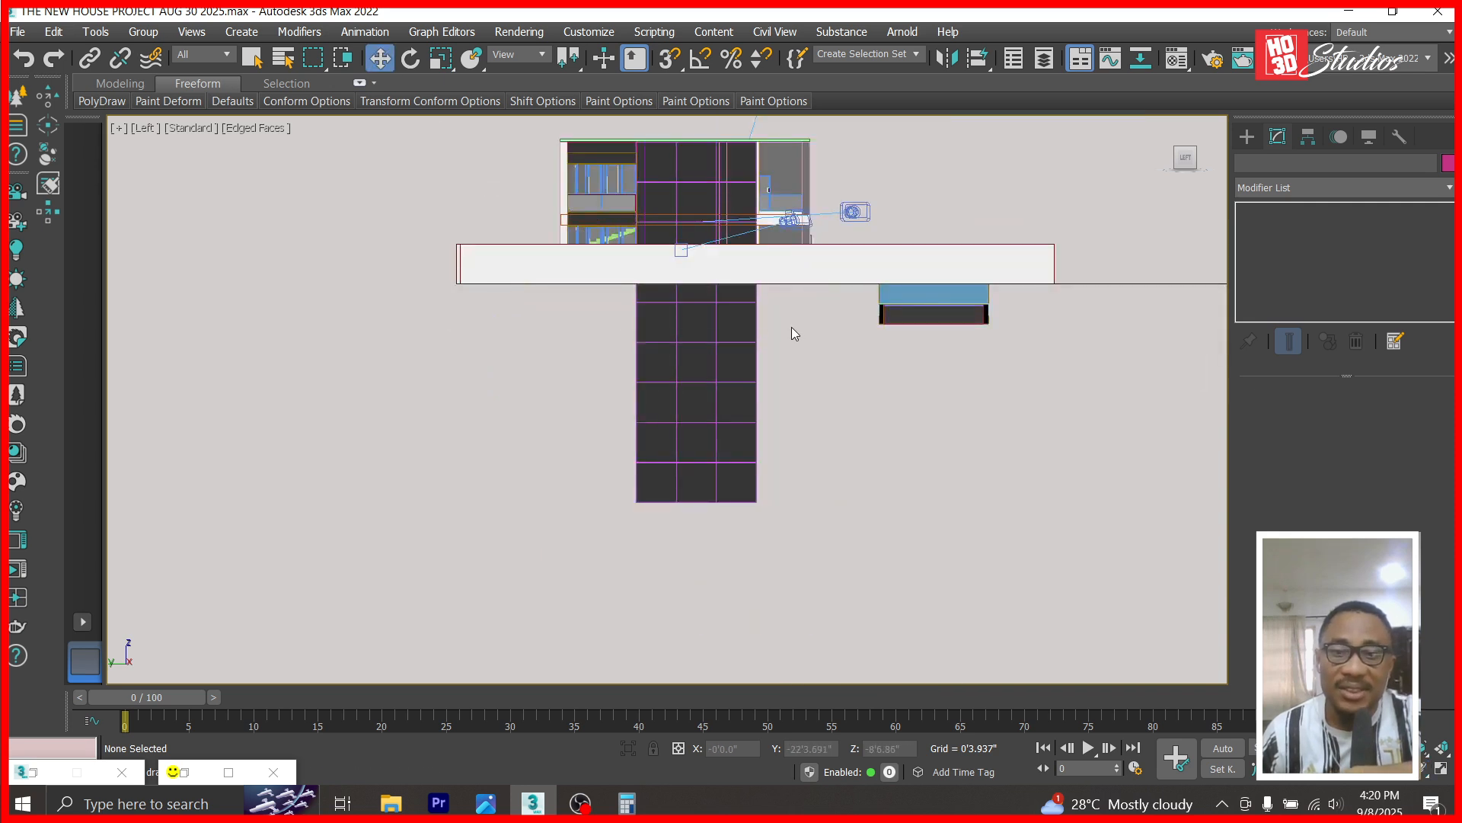
pyautogui.moveTo(607, 496); pyautogui.dragTo(608, 498)
pyautogui.press('Delete')
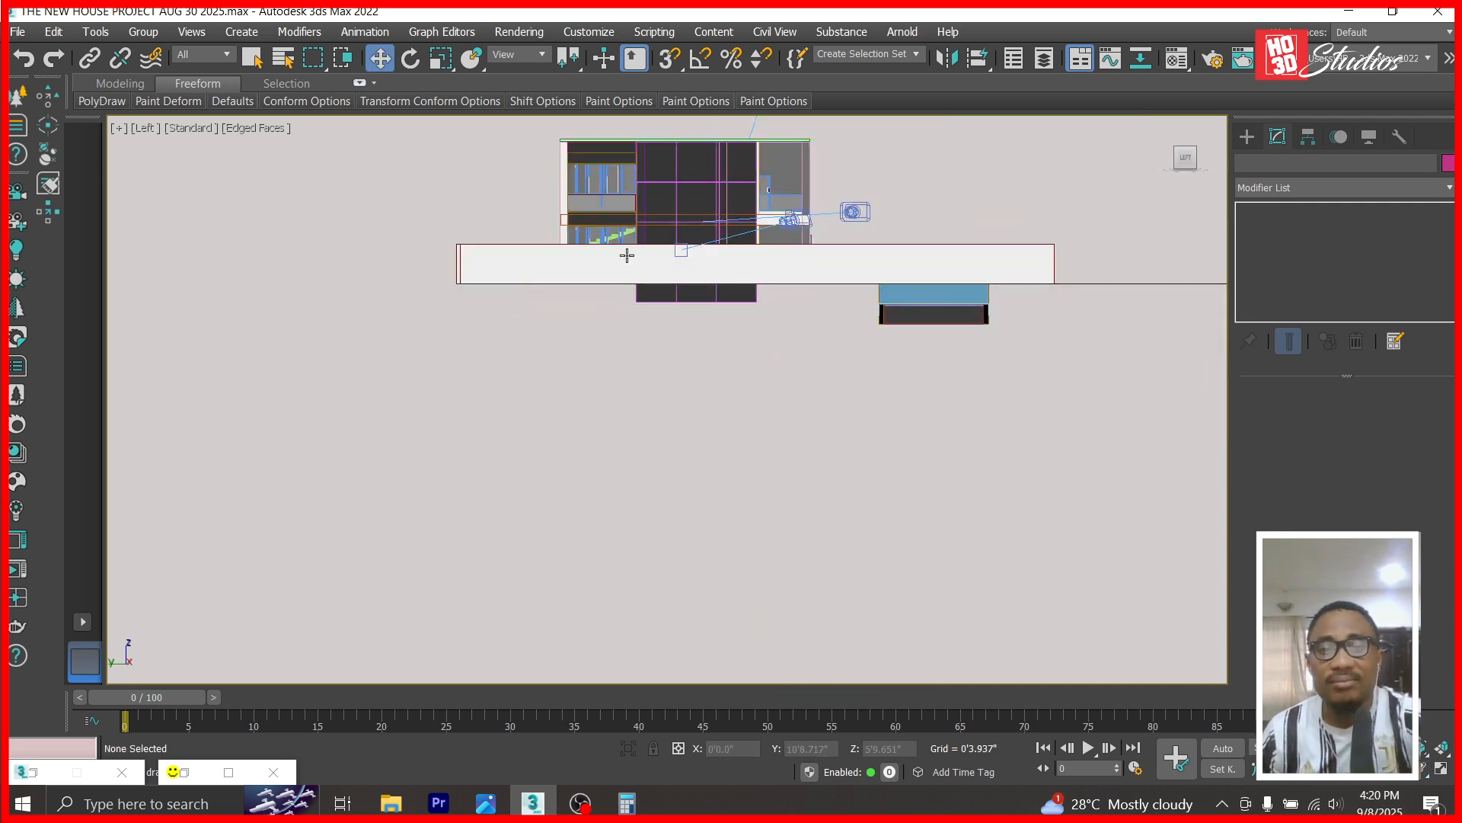
# - Ungroup the remaining row of three dark panels that crosses the underside of the ground slab
pyautogui.scroll(4, 690, 308)
pyautogui.scroll(2, 690, 308)
pyautogui.click(780, 388)
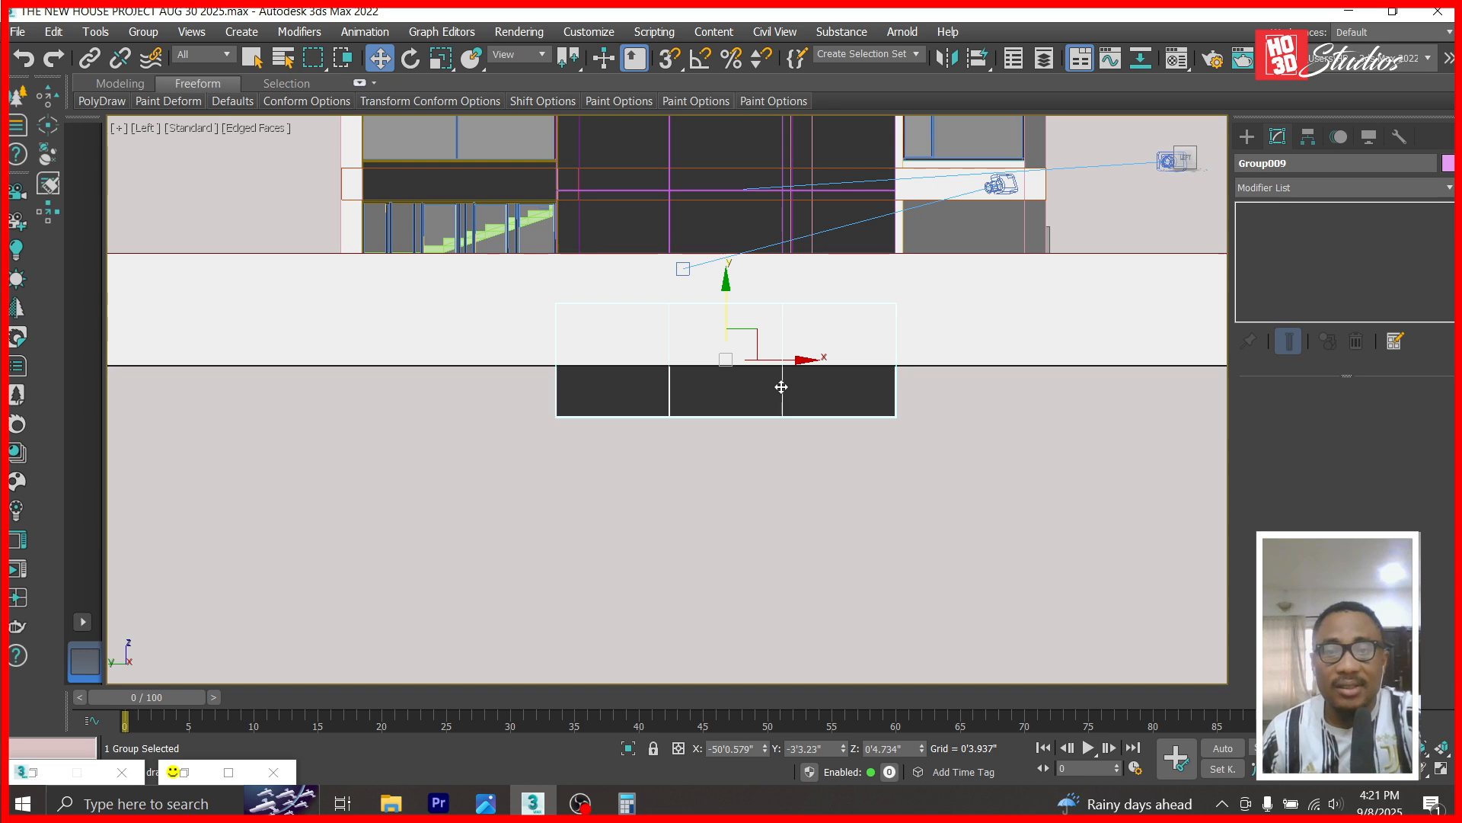
pyautogui.click(143, 31)
pyautogui.click(156, 67)
pyautogui.click(1058, 450)
# - Convert one end panel of the row to Editable Poly and attach the other two panels to it
pyautogui.click(889, 403)
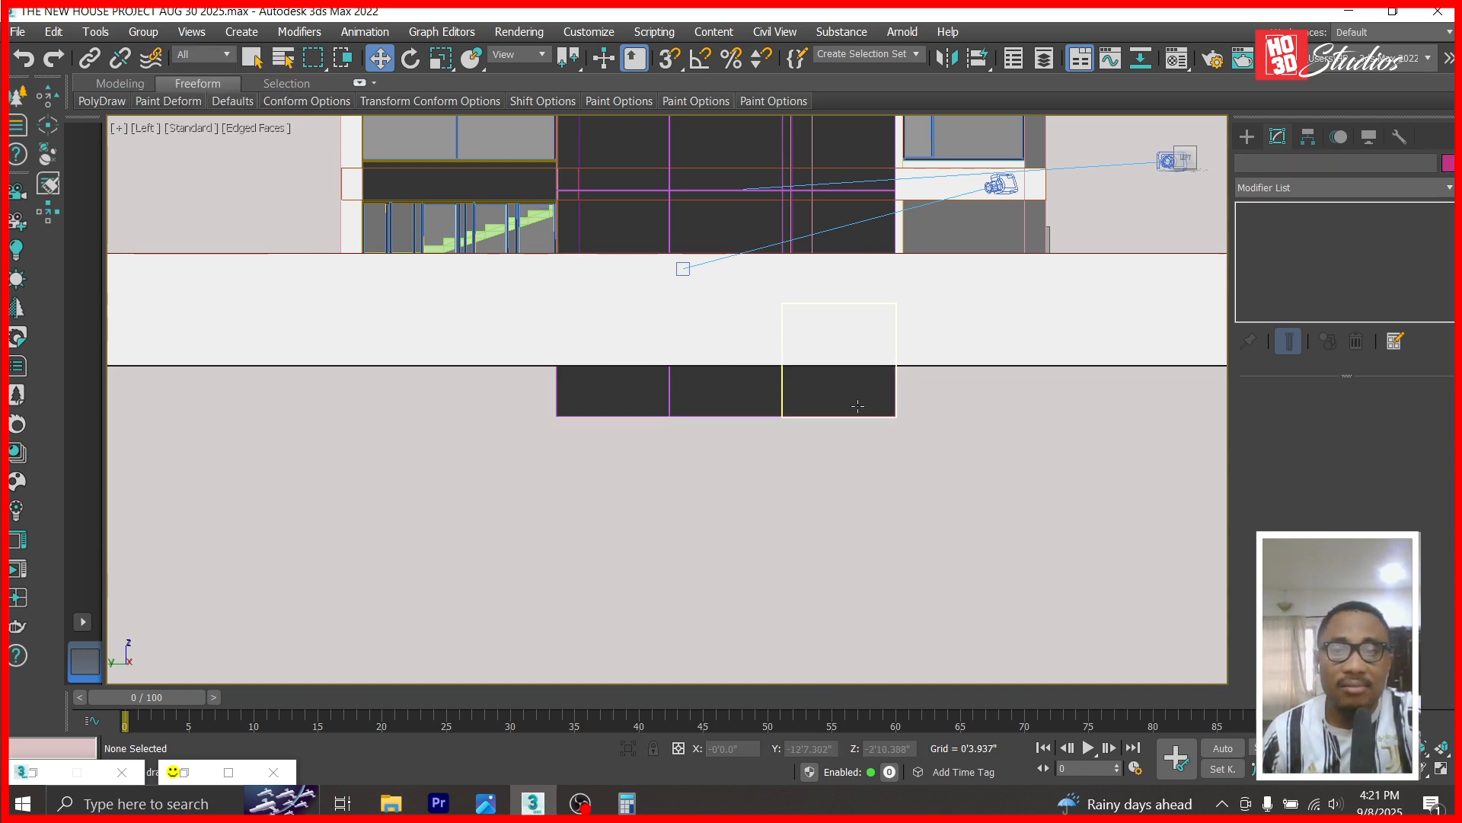
pyautogui.rightClick(1269, 221)
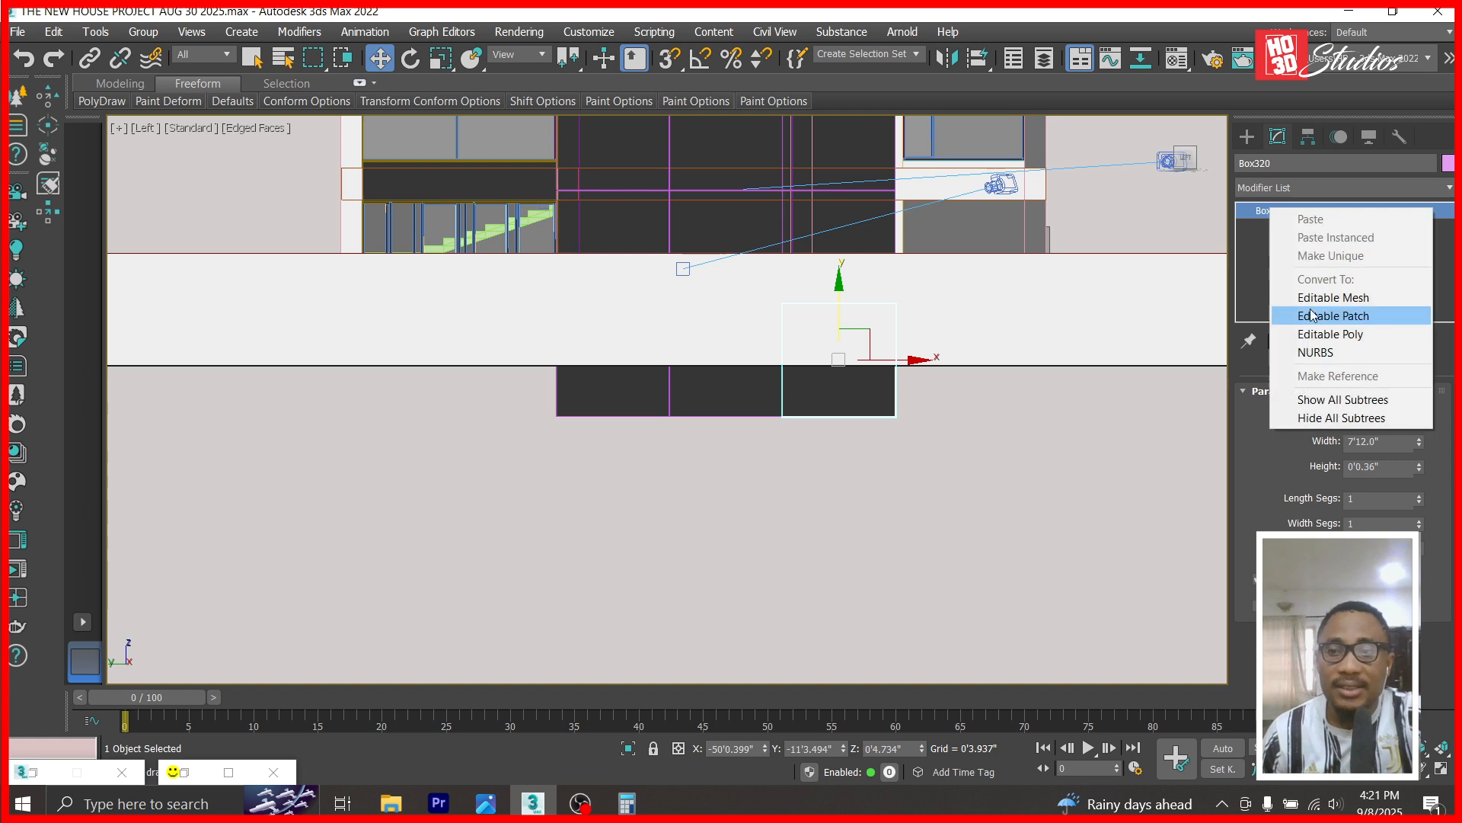
pyautogui.click(1296, 331)
pyautogui.scroll(-4, 1273, 520)
pyautogui.click(1292, 654)
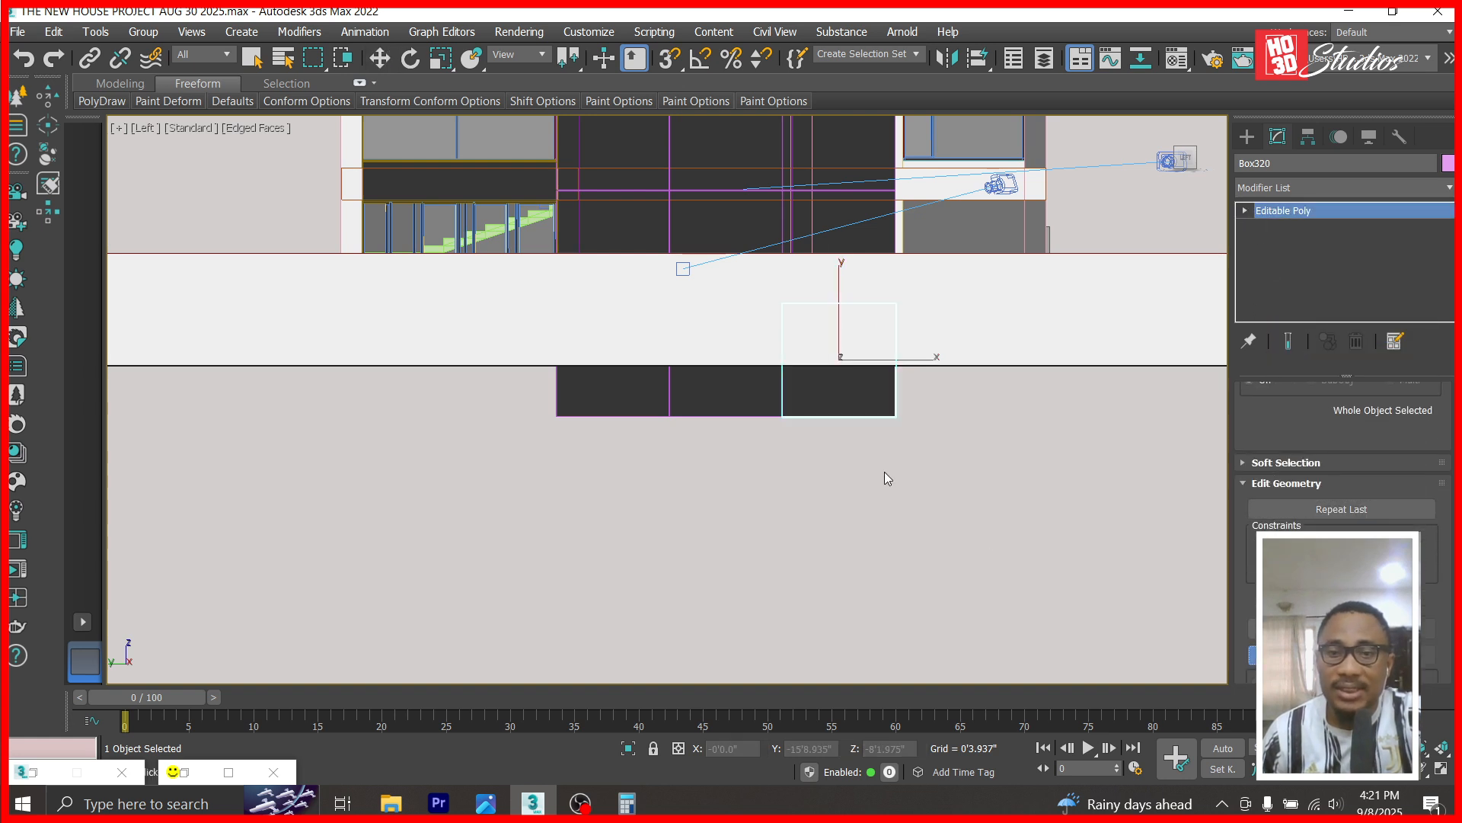
pyautogui.click(738, 396)
pyautogui.click(636, 391)
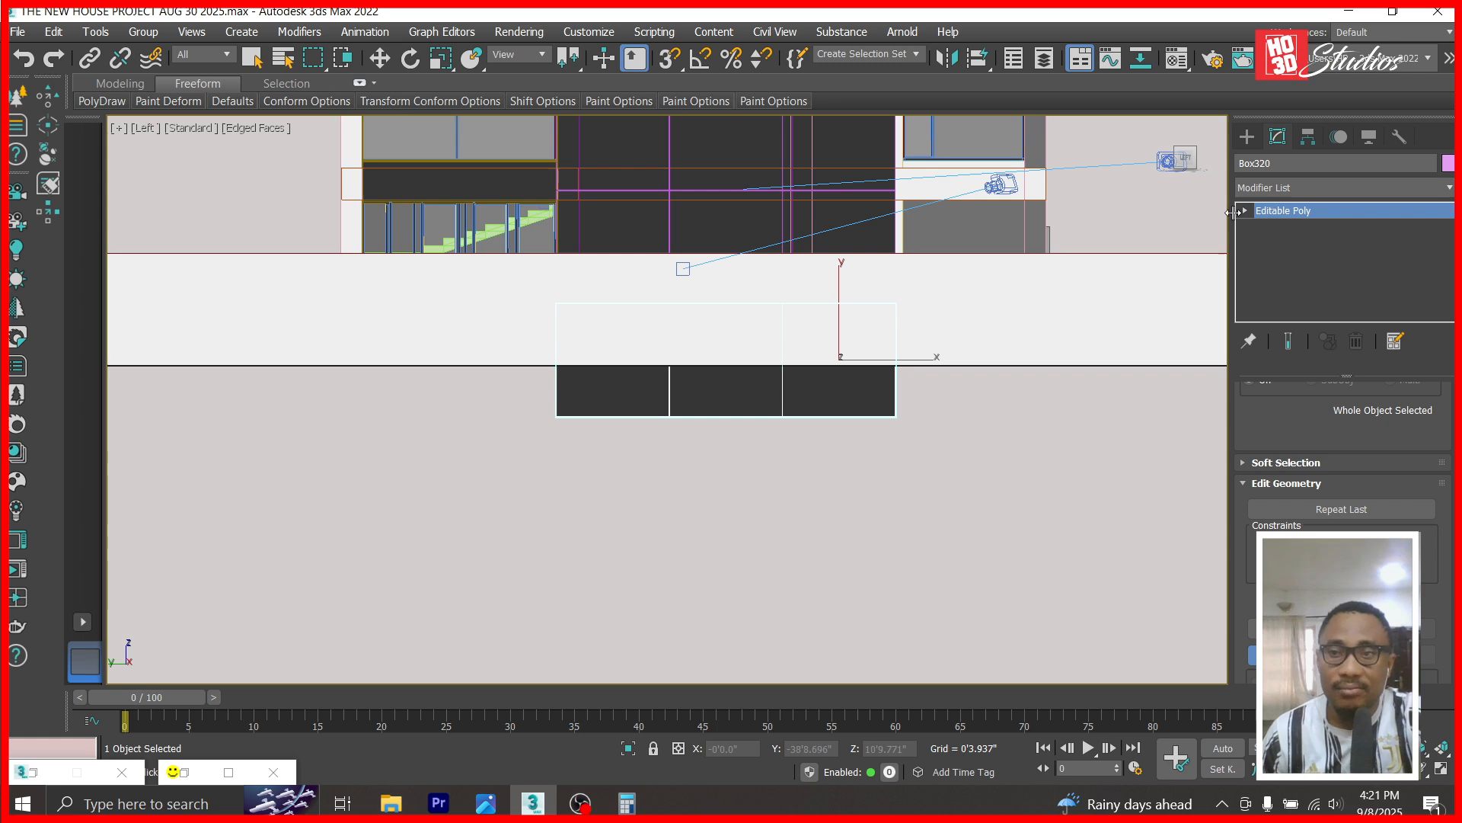
# - Raise the bottom vertices of the attached panels to the underside of the ground slab, then show the scene through Corona Camera001
pyautogui.click(1244, 210)
pyautogui.click(1278, 226)
pyautogui.moveTo(964, 405); pyautogui.dragTo(584, 425)
pyautogui.moveTo(724, 345); pyautogui.dragTo(723, 296)
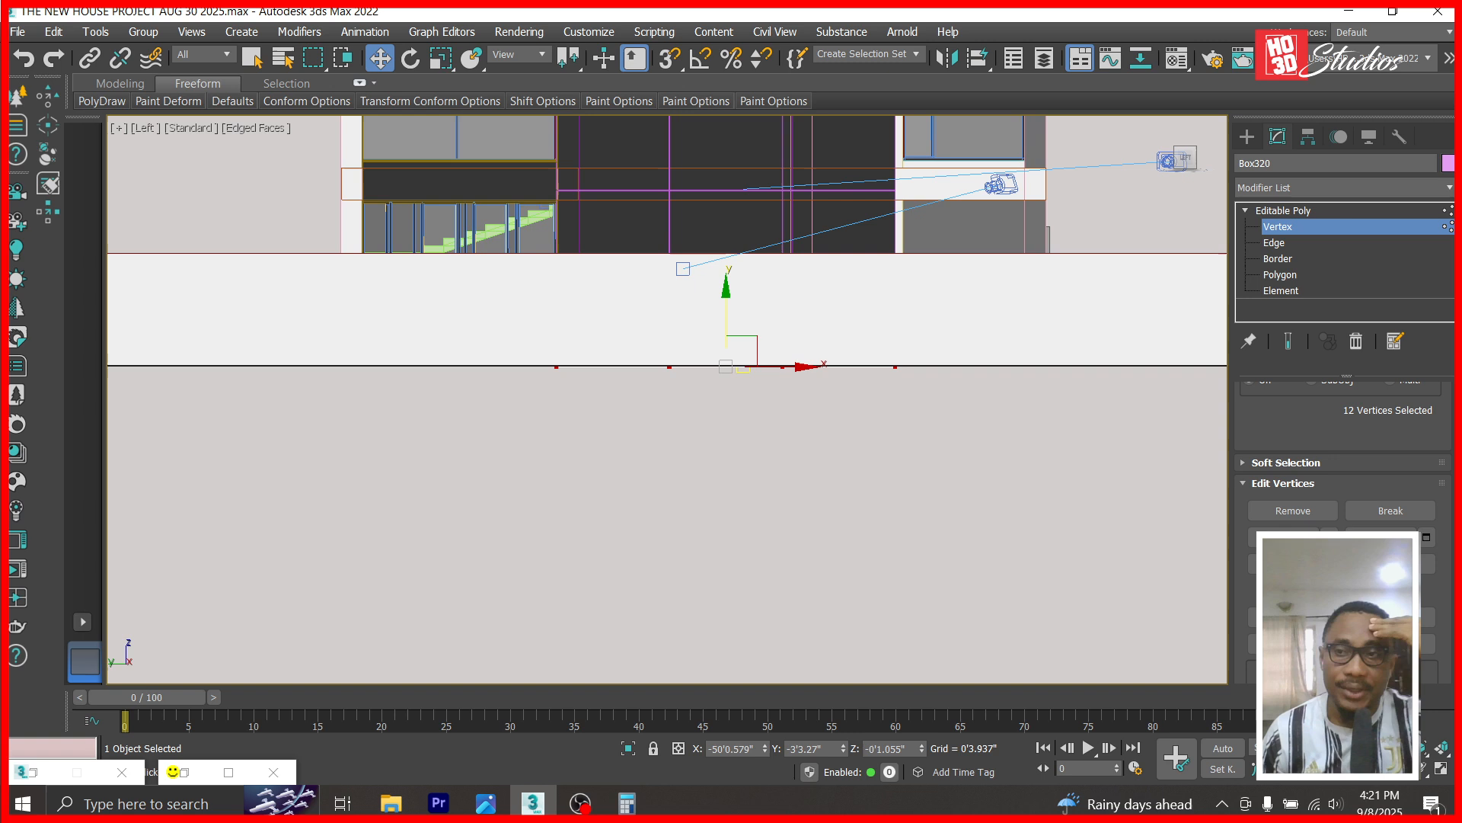
pyautogui.click(1287, 210)
pyautogui.click(761, 512)
pyautogui.press('c')
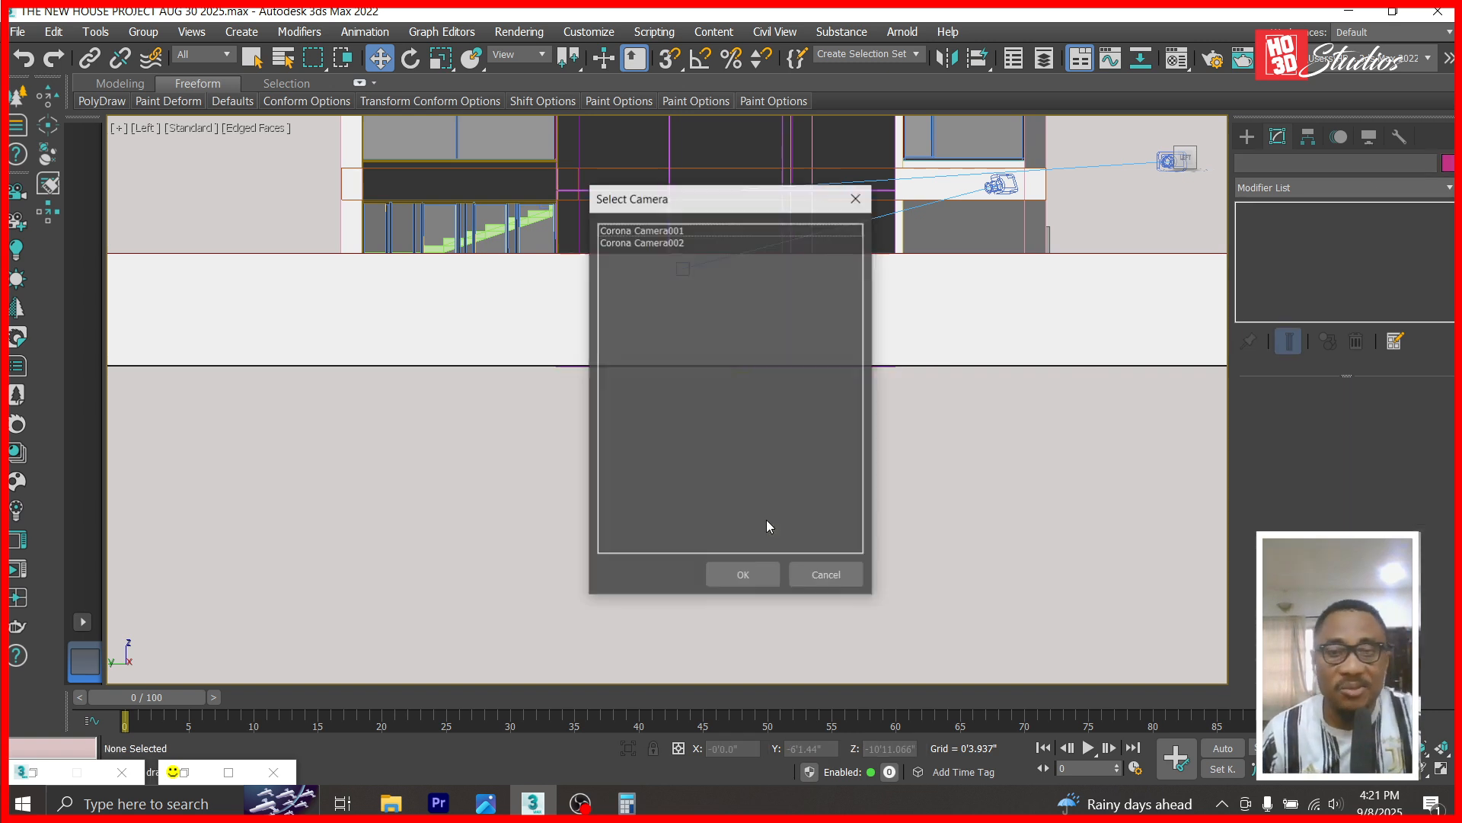
pyautogui.doubleClick(670, 236)
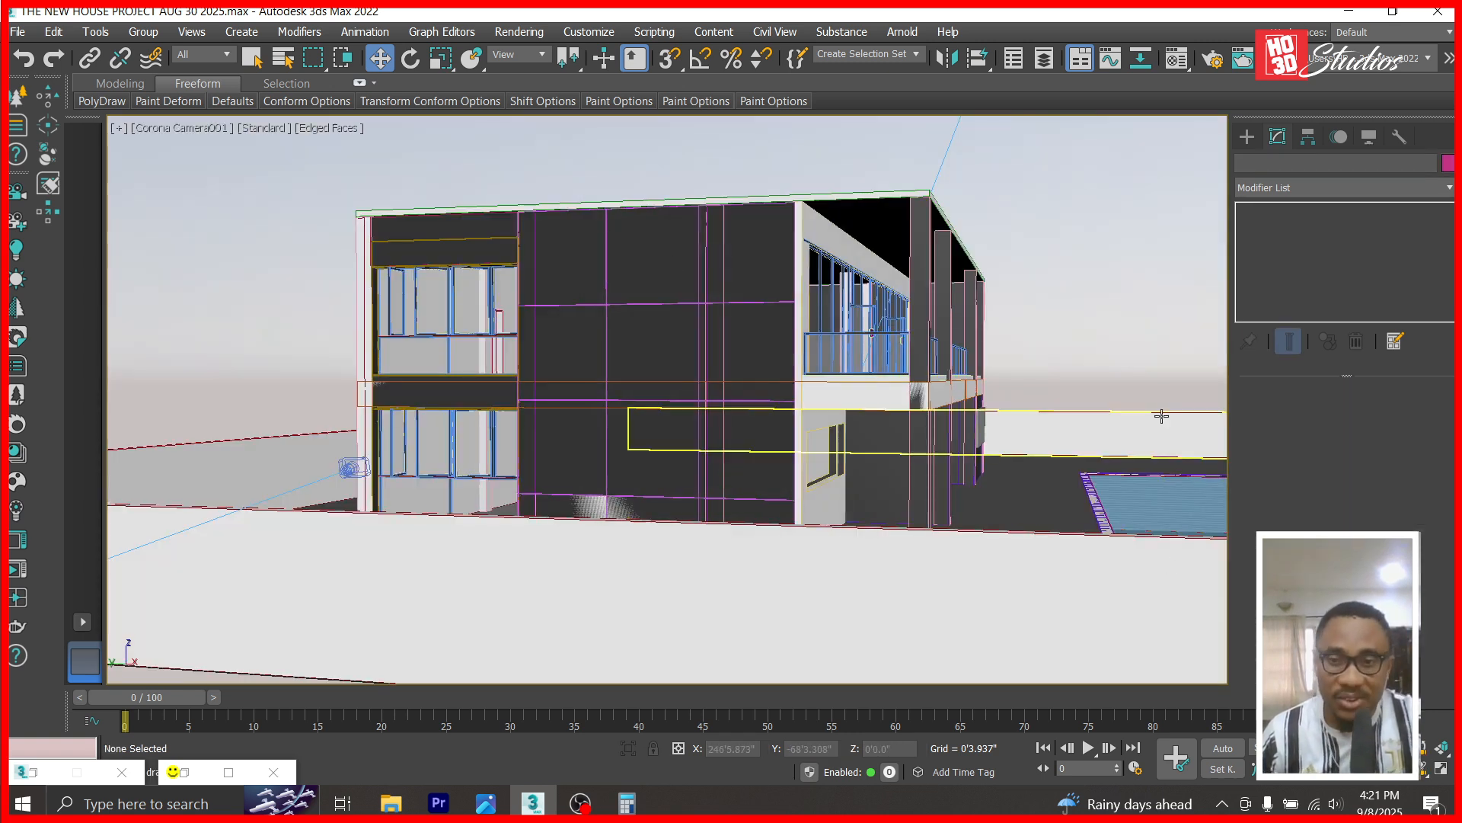
# - In the Top view, unhide the hidden objects, including the boundary wall beyond the pool, with the ground slab selected
pyautogui.press('t')
pyautogui.scroll(-5, 685, 320)
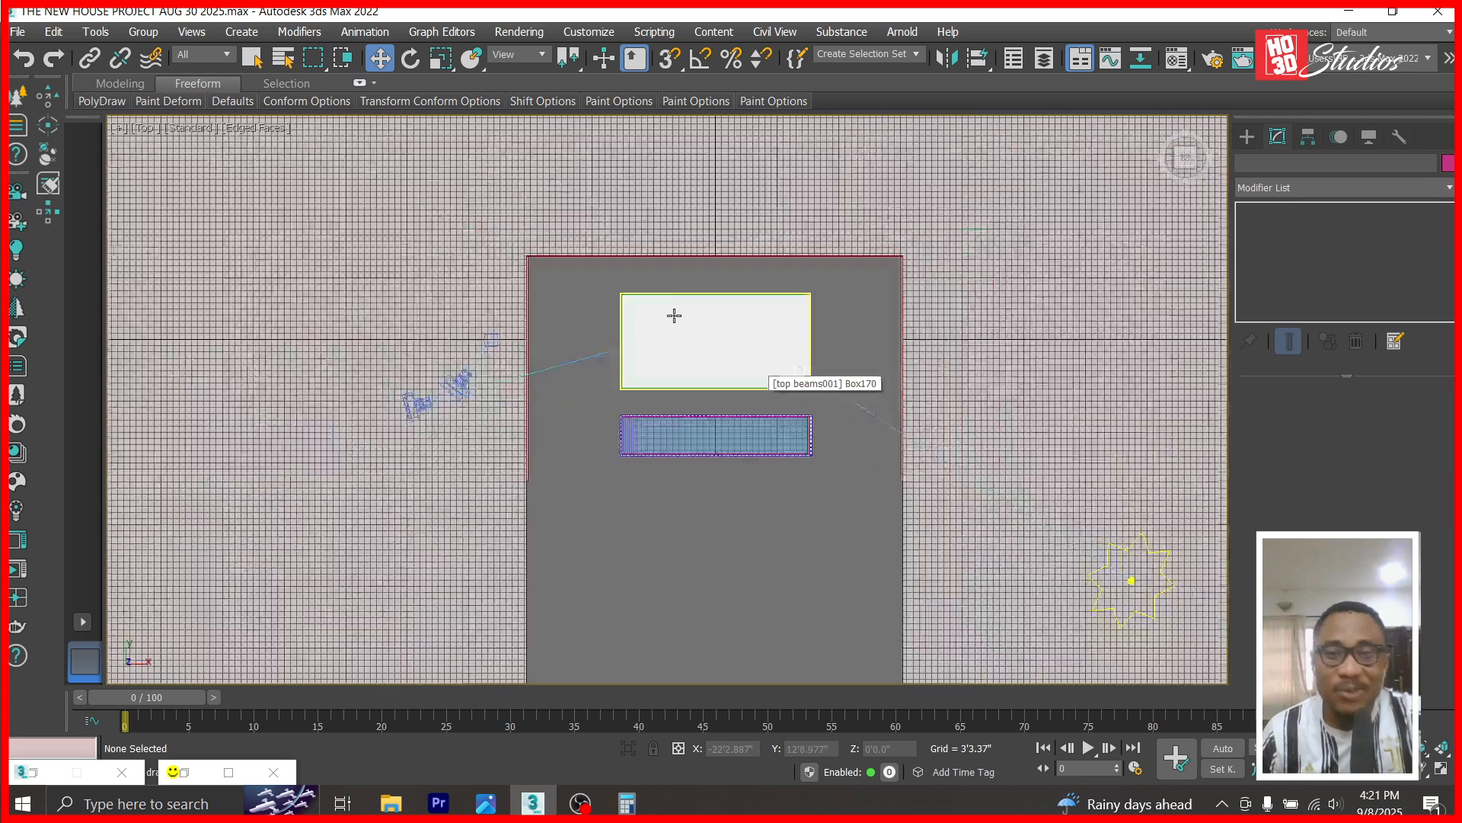
pyautogui.scroll(4, 722, 378)
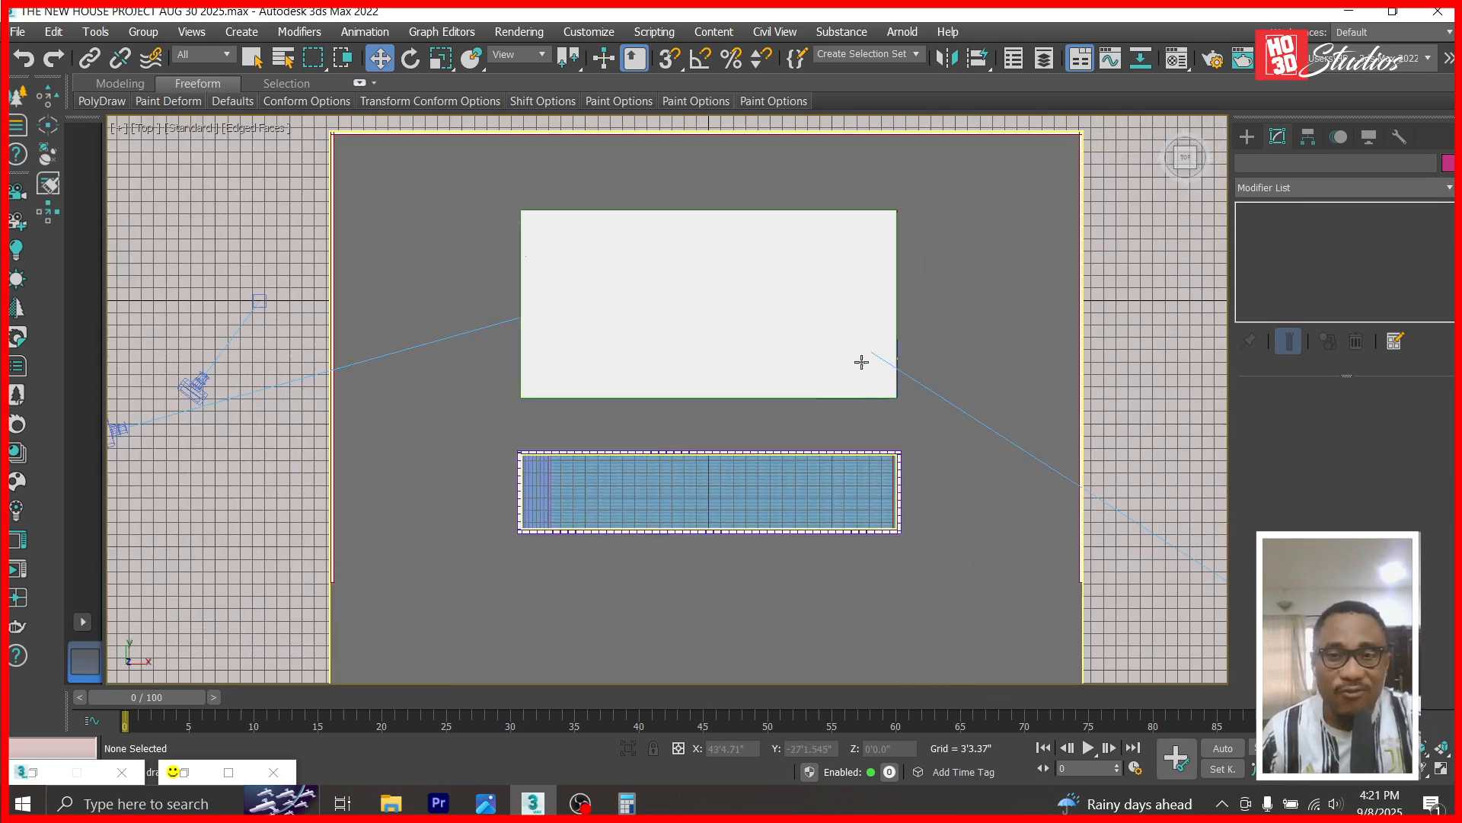
pyautogui.scroll(-6, 862, 359)
pyautogui.click(789, 427)
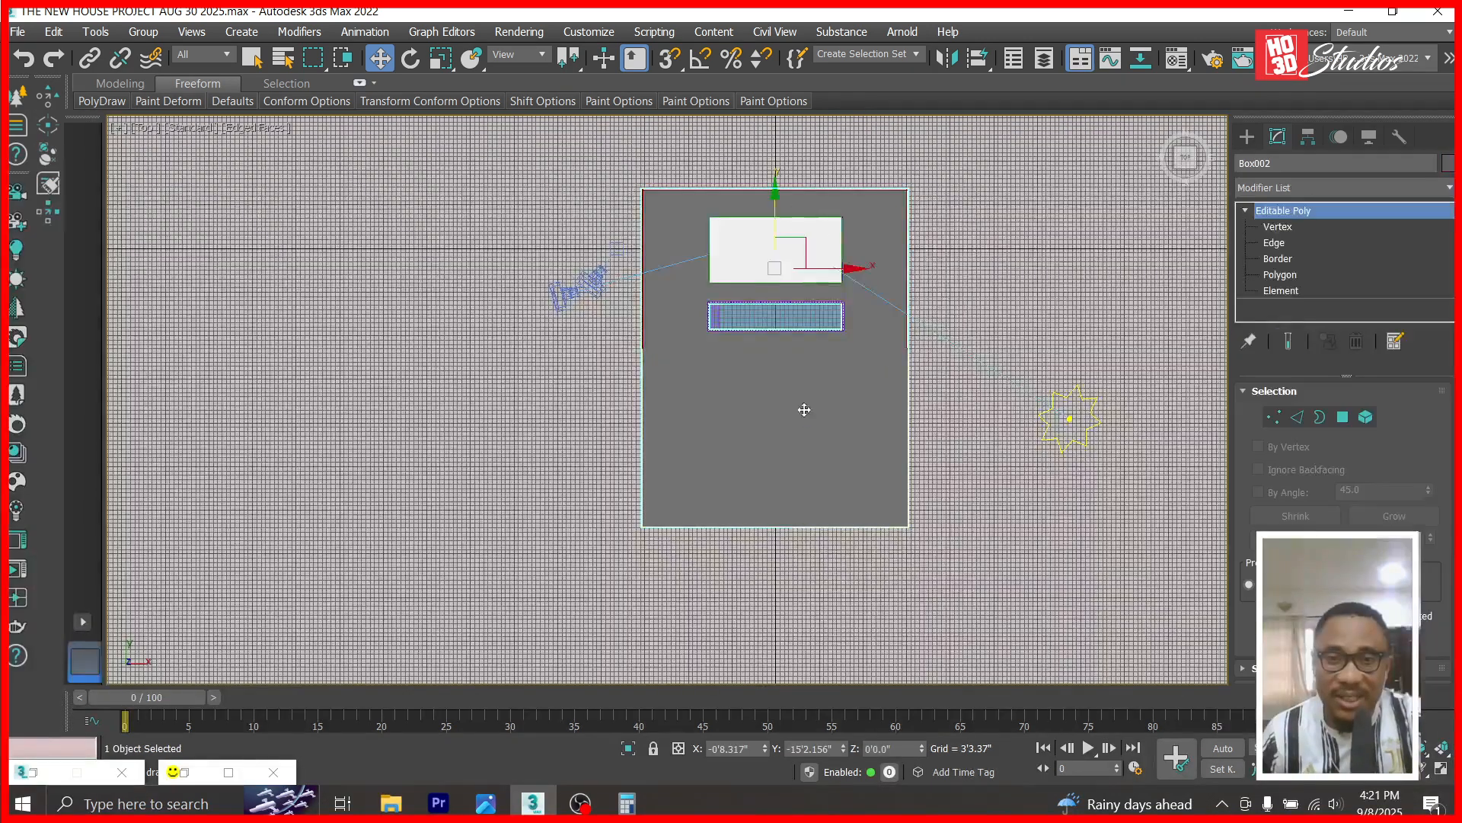
pyautogui.rightClick(793, 399)
pyautogui.click(842, 311)
# - Move the ground slab's far-edge vertices back to the boundary wall on the pool side so the slab ends there
pyautogui.scroll(4, 761, 336)
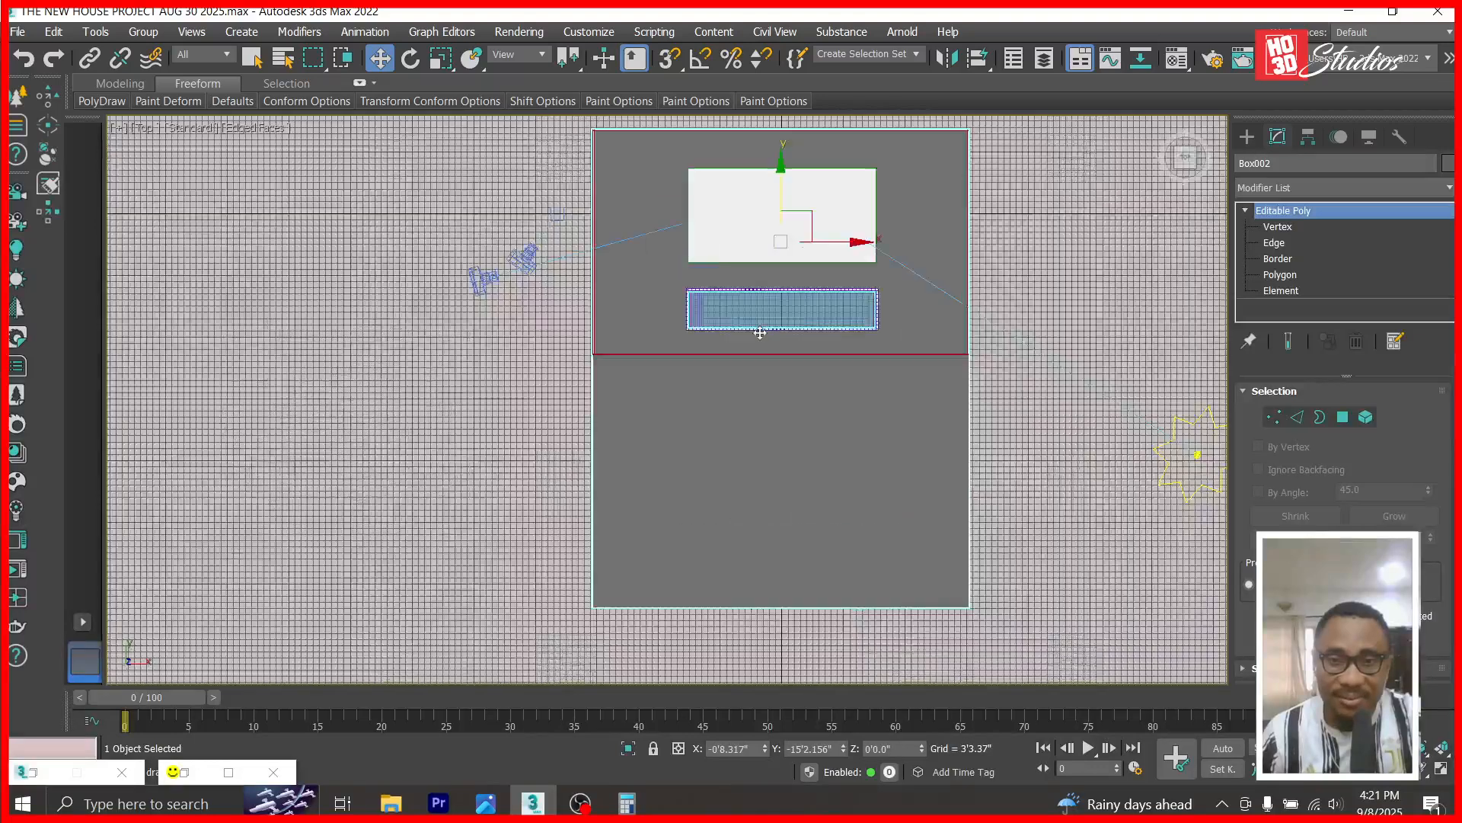
pyautogui.scroll(-4, 361, 418)
pyautogui.click(1292, 215)
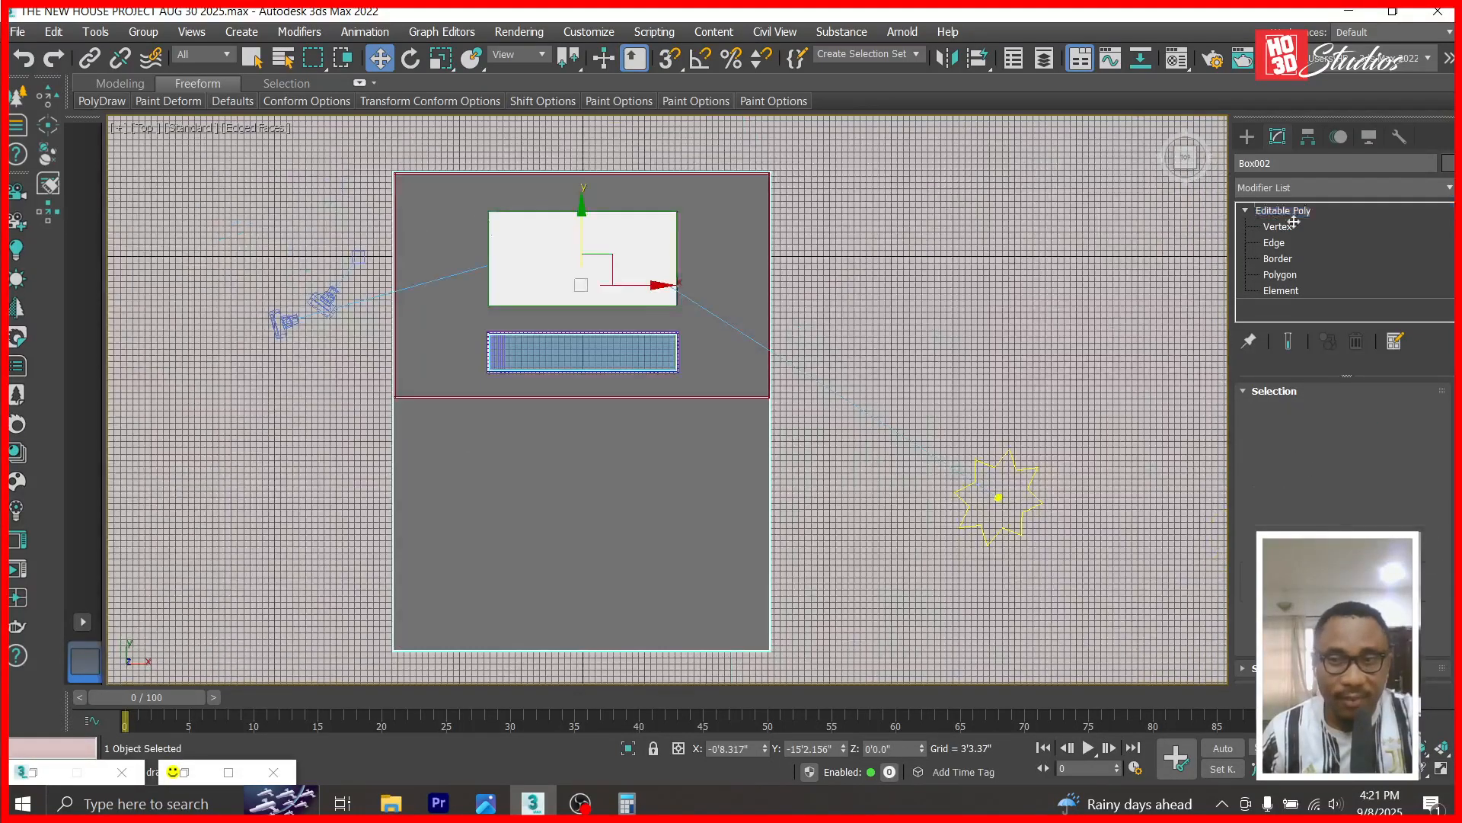
pyautogui.click(1289, 231)
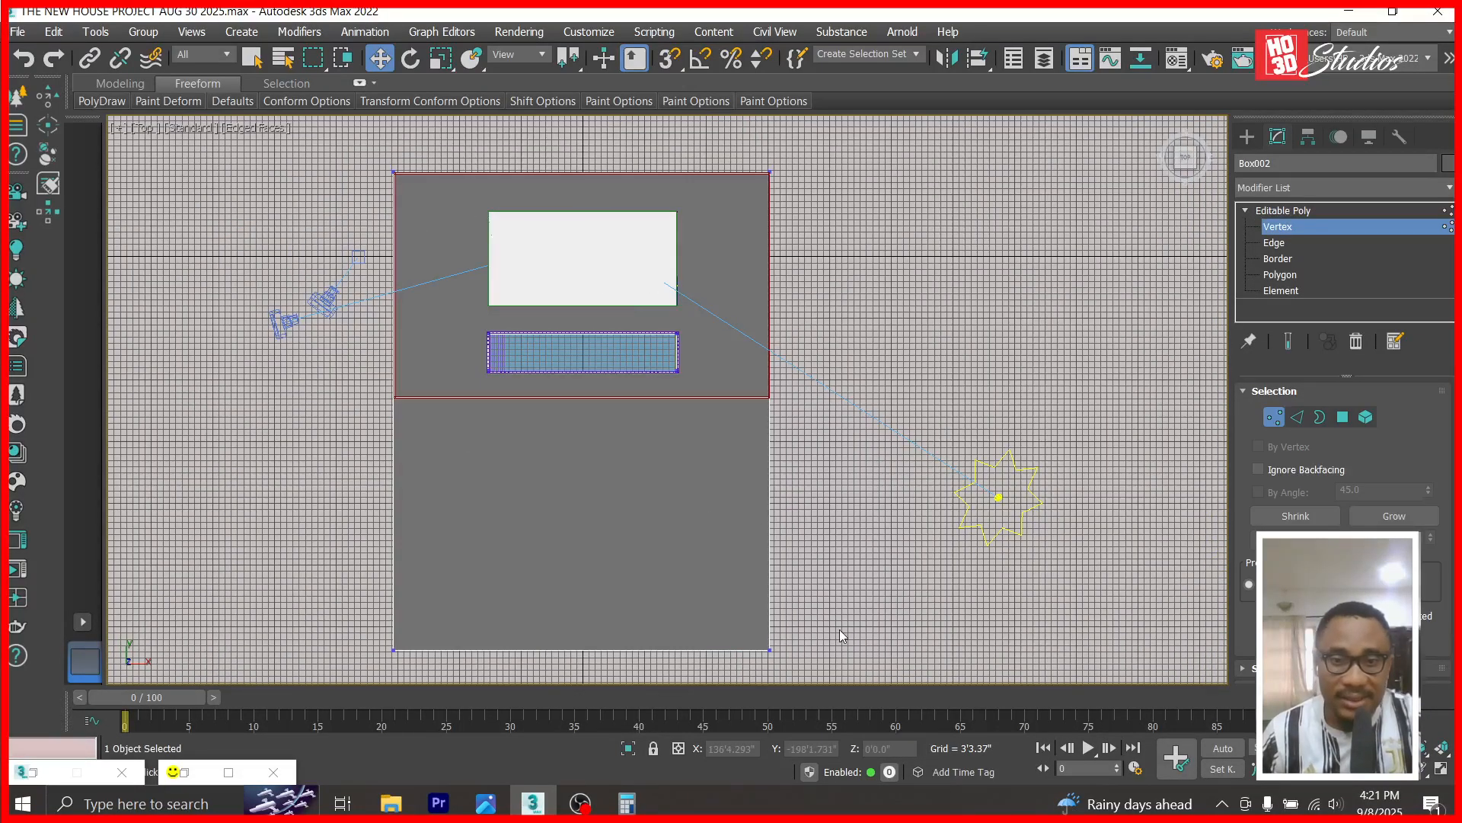
pyautogui.moveTo(411, 694); pyautogui.dragTo(377, 689)
pyautogui.moveTo(584, 579); pyautogui.dragTo(588, 329)
pyautogui.scroll(3, 580, 377)
pyautogui.scroll(2, 564, 442)
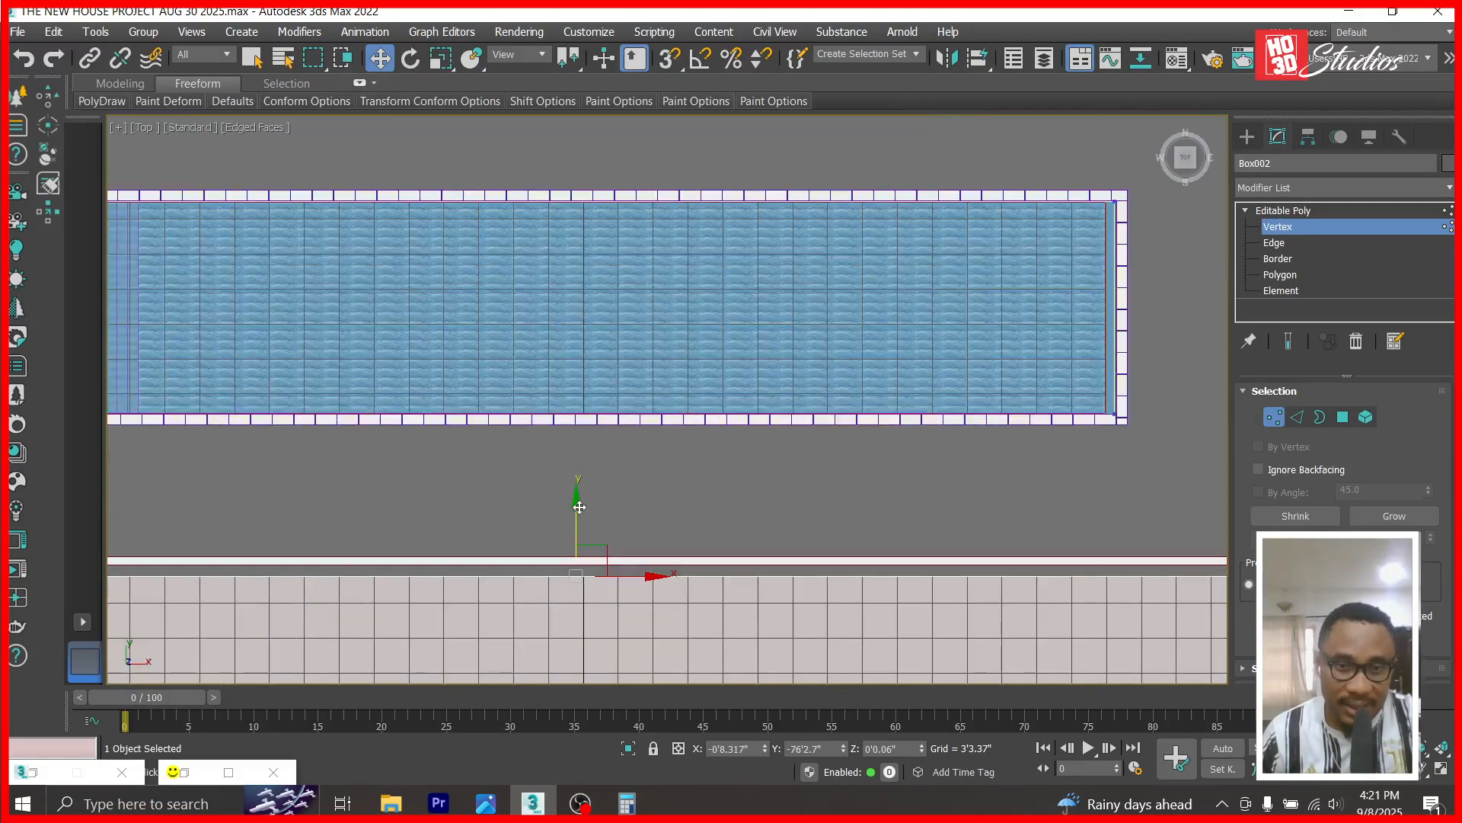
pyautogui.moveTo(578, 501); pyautogui.dragTo(584, 486)
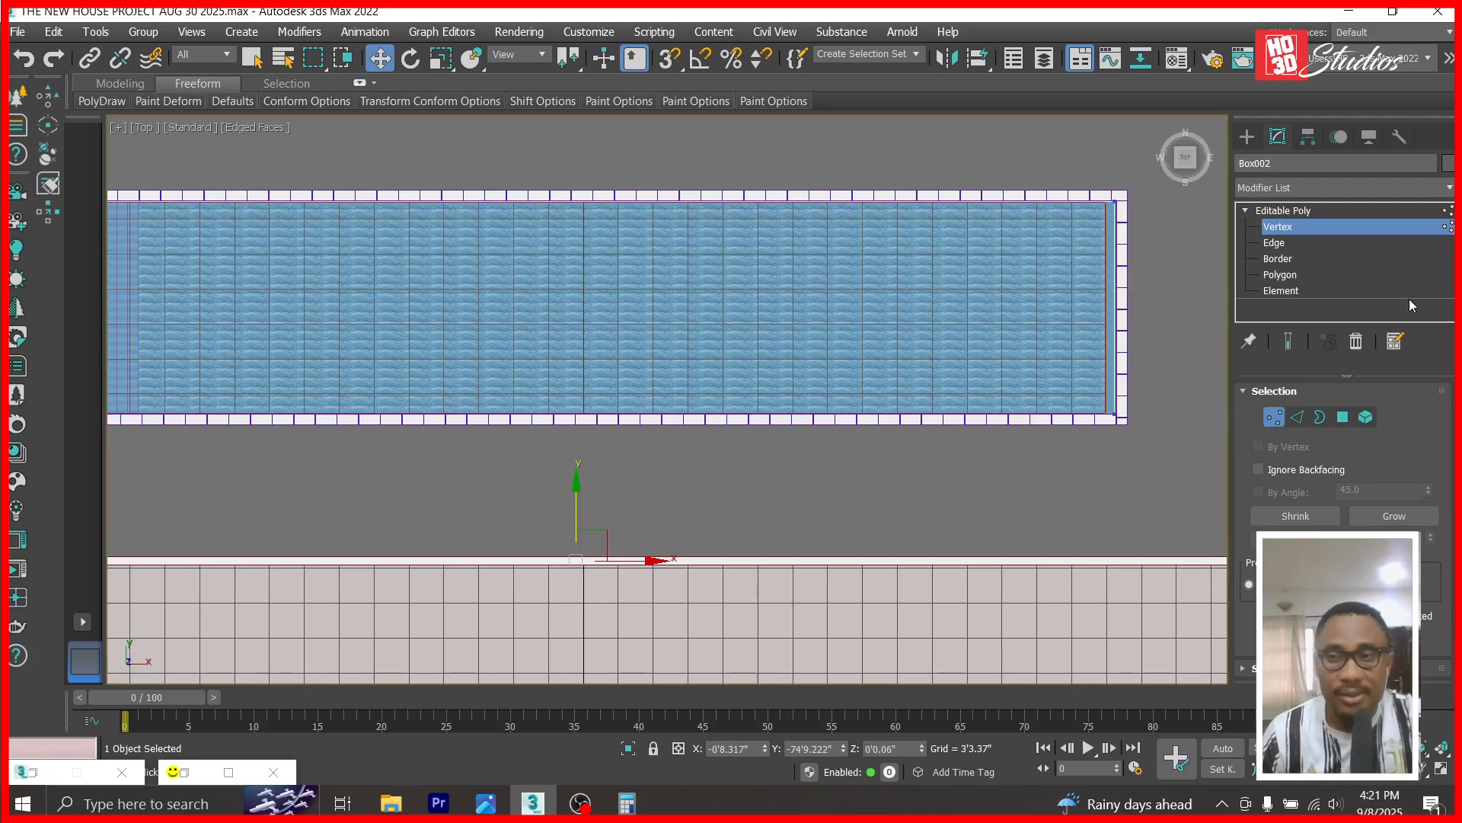
pyautogui.click(1298, 211)
pyautogui.scroll(-8, 952, 373)
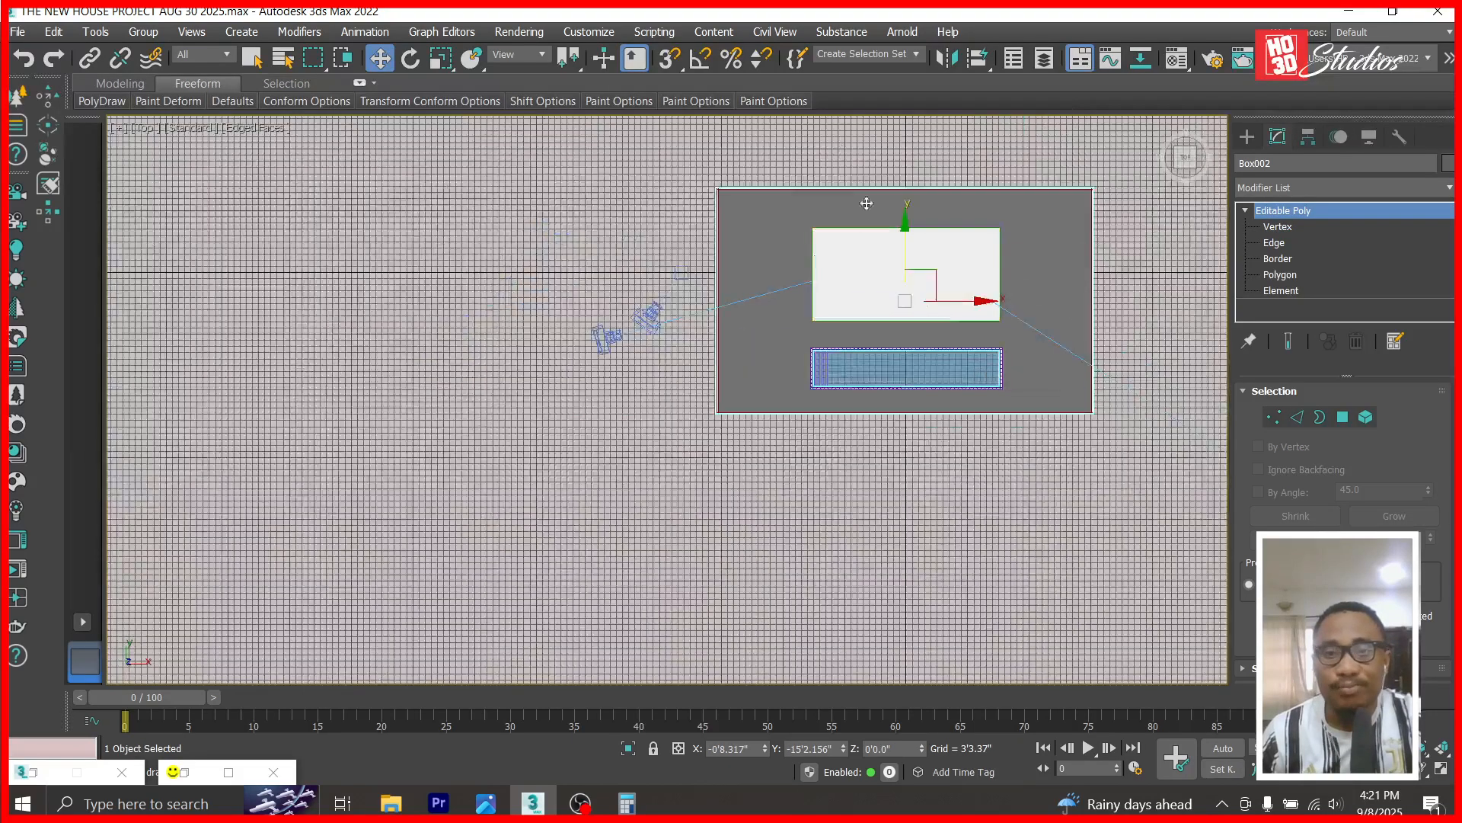
pyautogui.scroll(4, 913, 150)
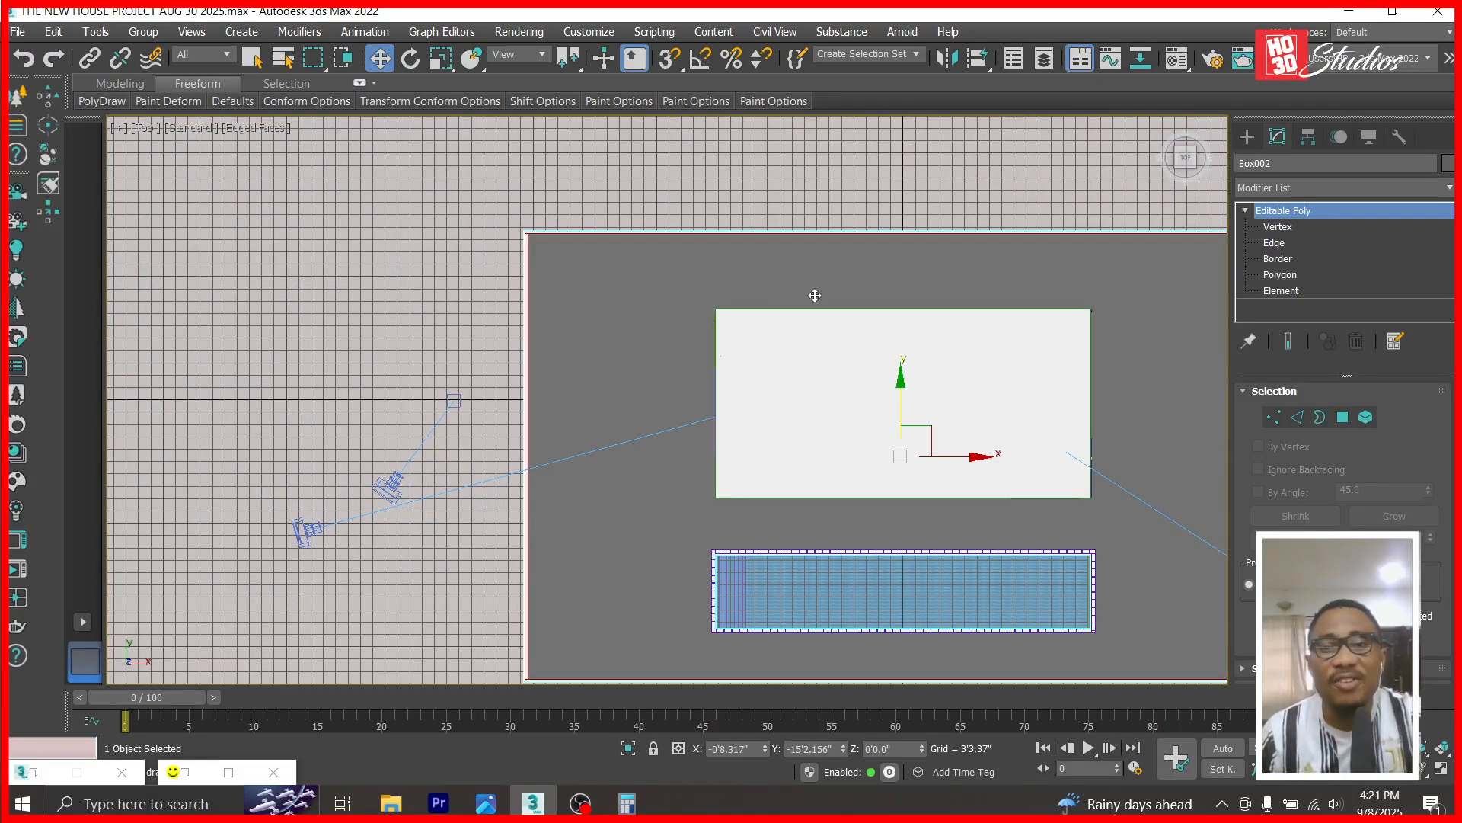
pyautogui.scroll(-4, 814, 295)
pyautogui.scroll(5, 1051, 339)
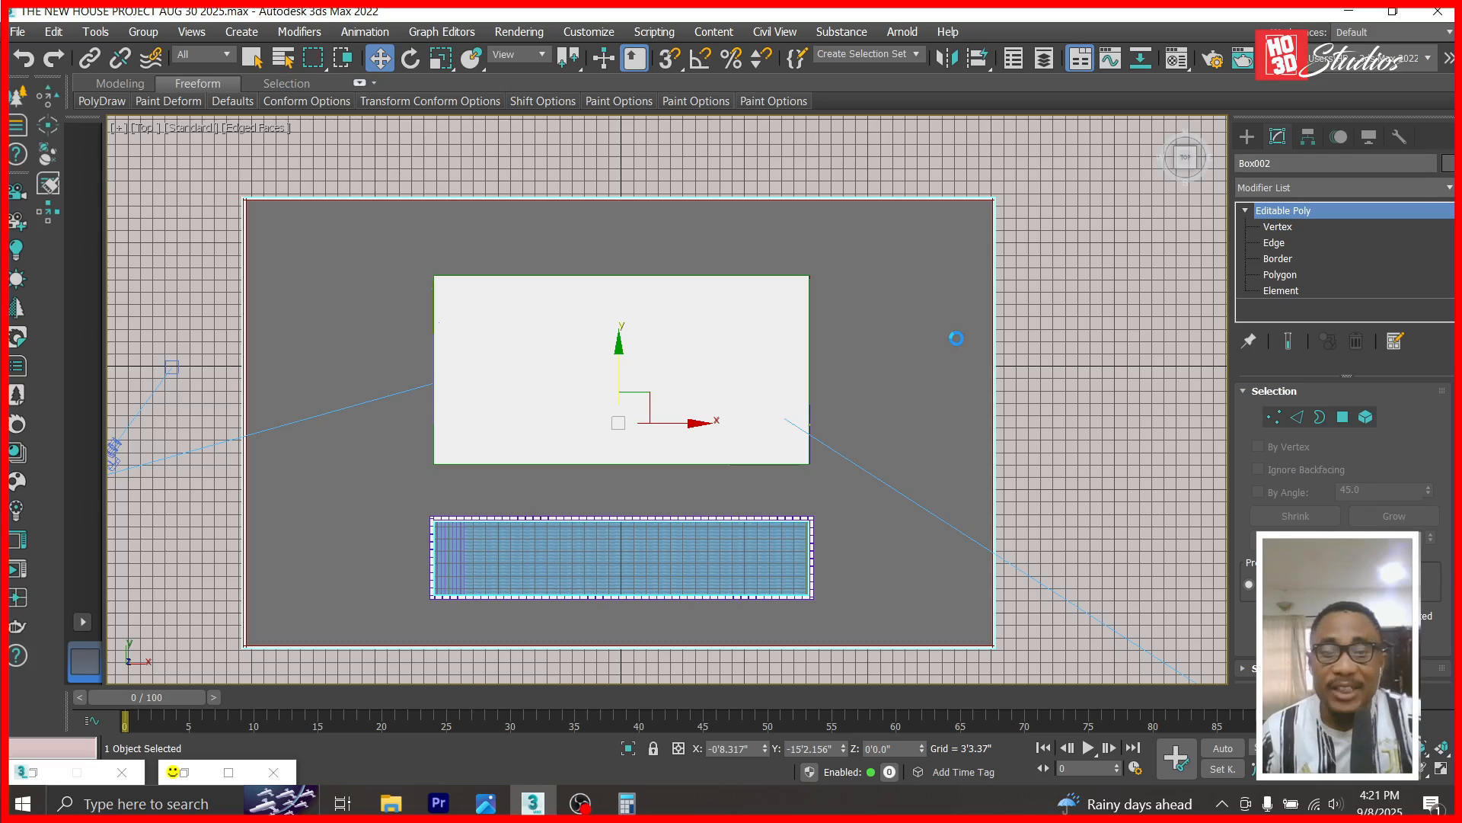
pyautogui.click(1246, 139)
pyautogui.click(1276, 191)
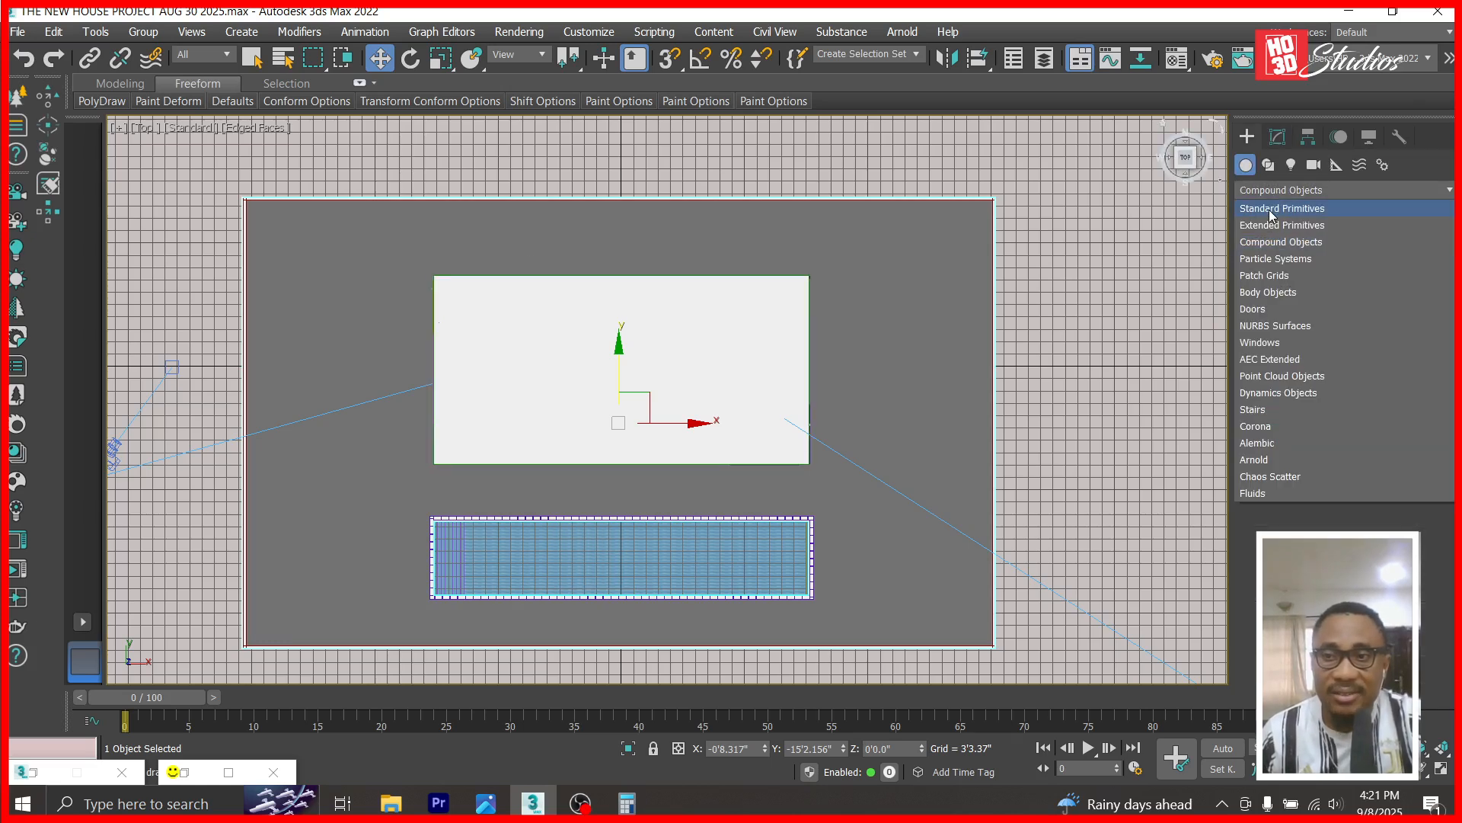
pyautogui.click(1276, 202)
pyautogui.click(1266, 256)
pyautogui.moveTo(248, 198); pyautogui.dragTo(994, 645)
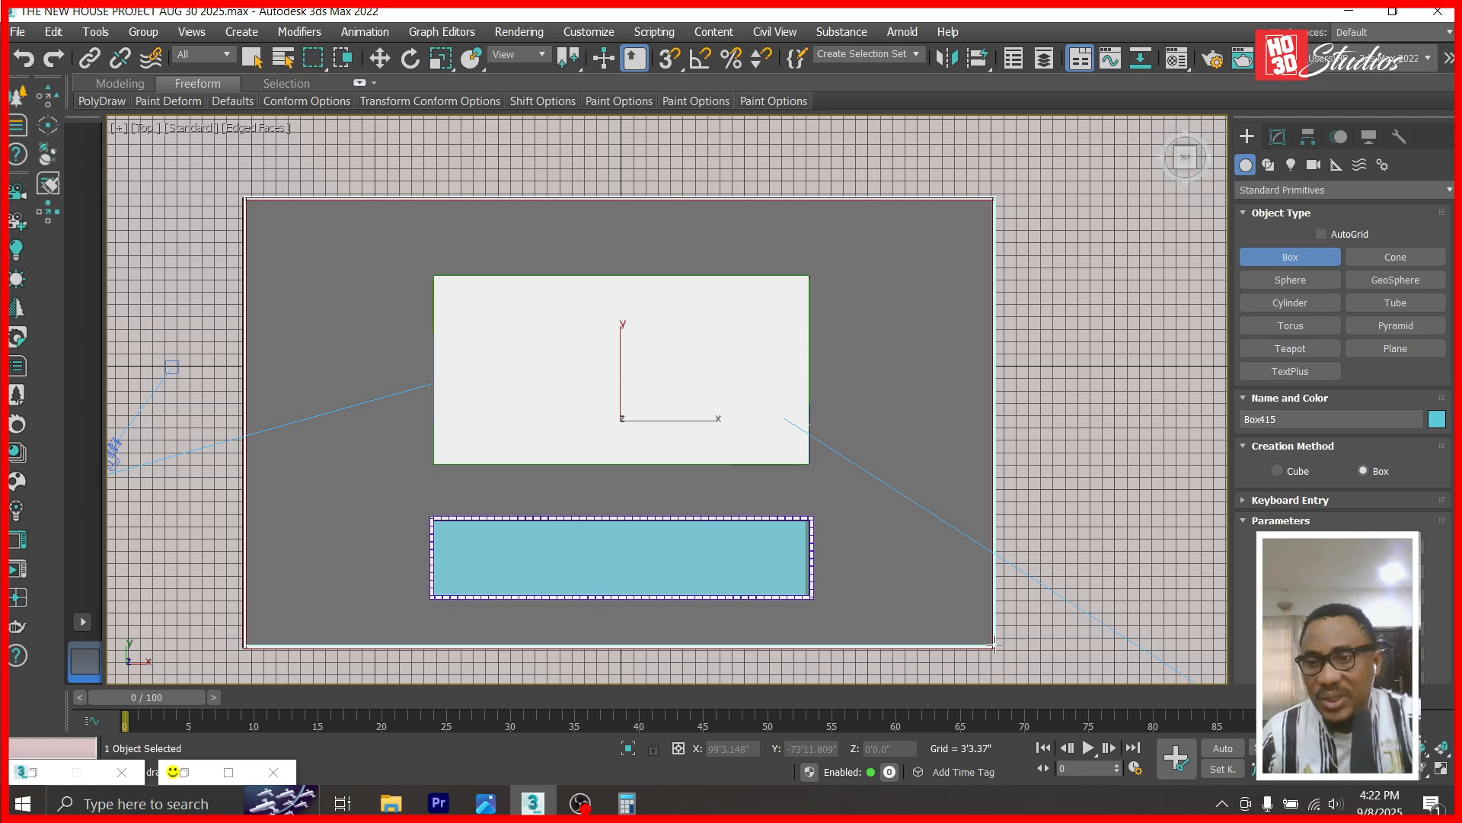
pyautogui.click(995, 645)
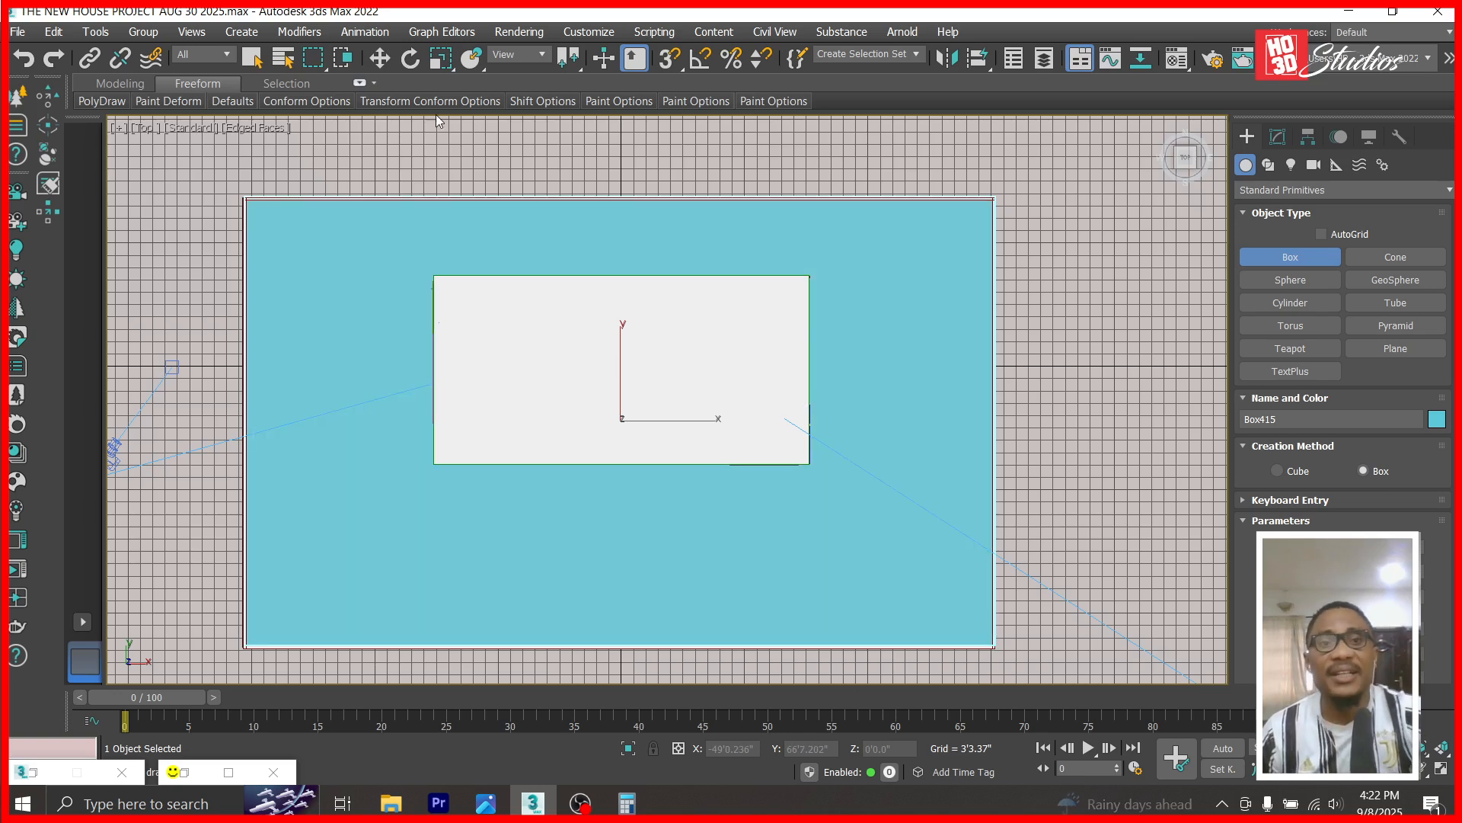
pyautogui.click(384, 60)
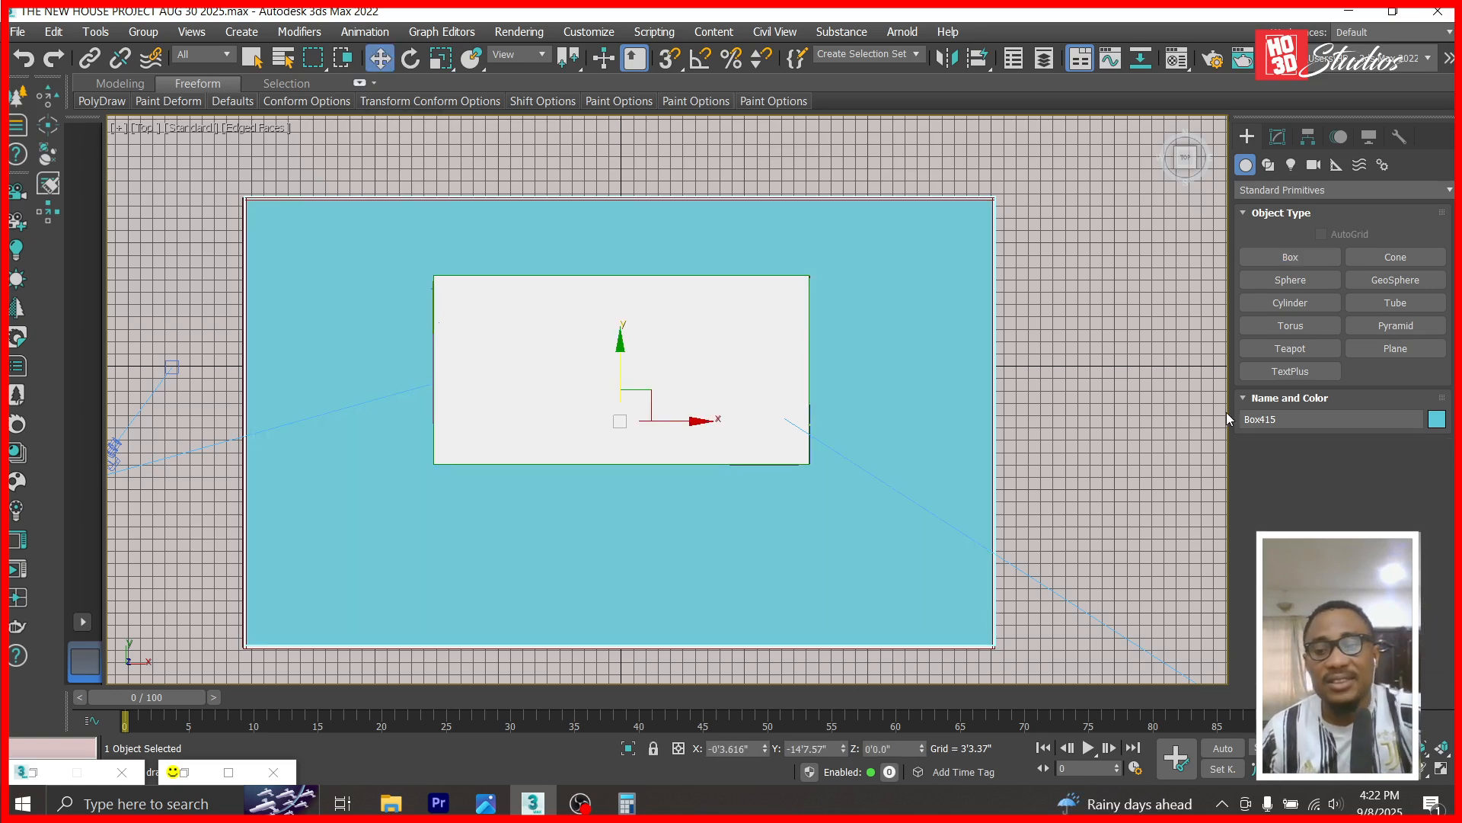
pyautogui.press('Delete')
# - Find CorelDRAW 2021 with the Windows search and launch it
pyautogui.press('super')
pyautogui.write('corel')
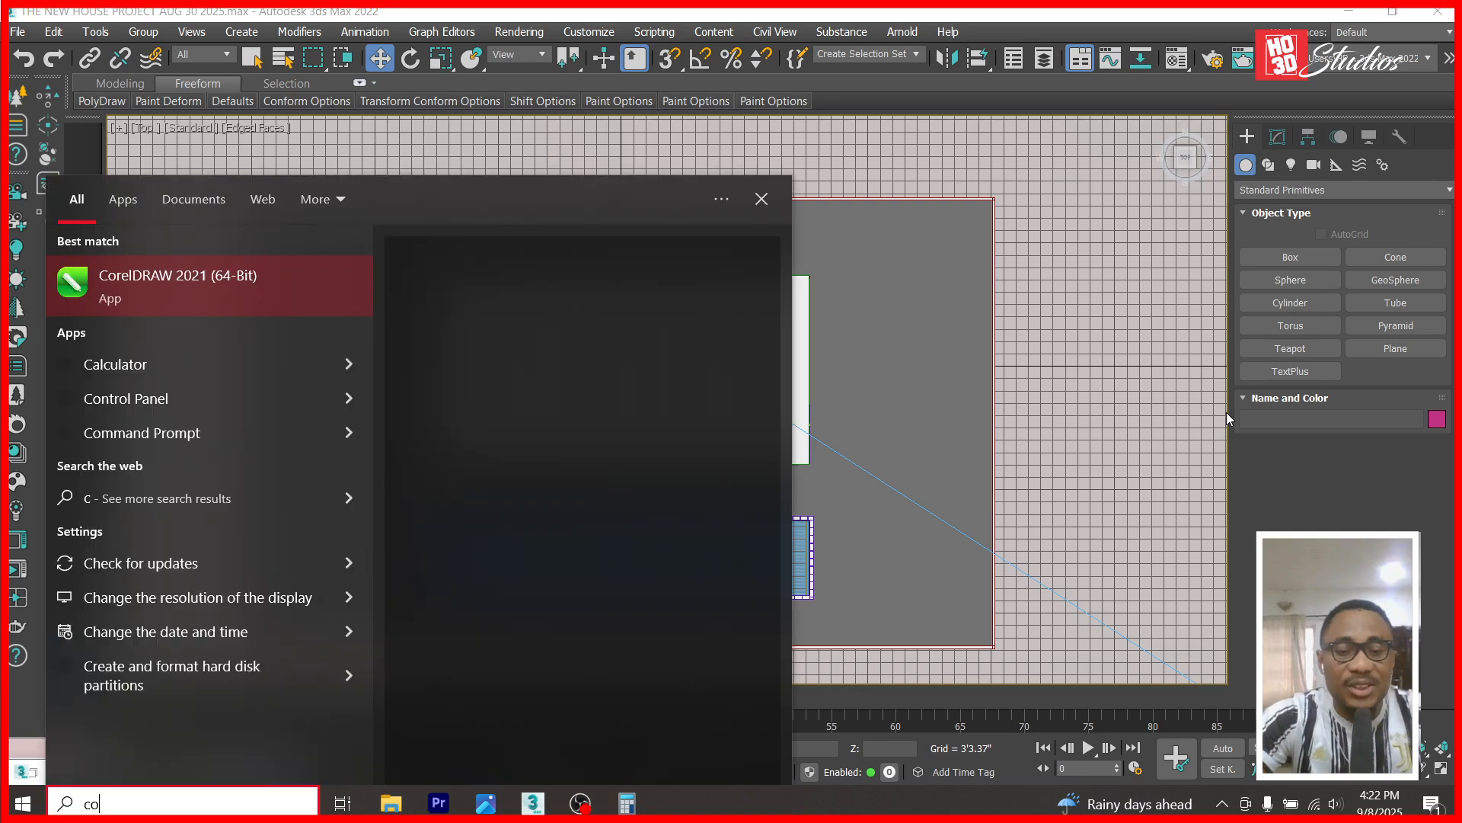
pyautogui.press('Return')
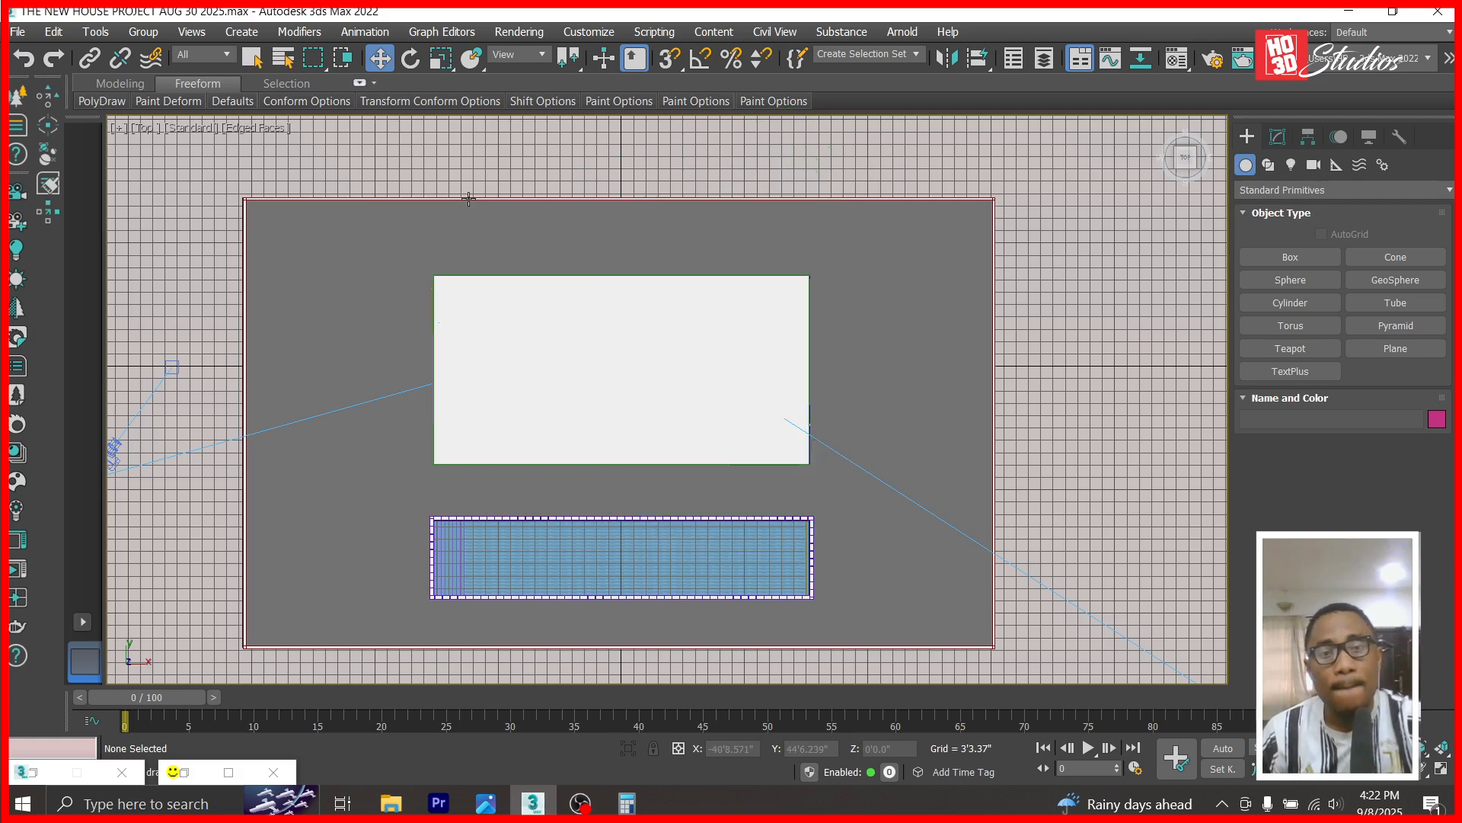
# - Examine the house and its pool-side surroundings in 3D, starting from the Corona Camera001 view
pyautogui.click(454, 238)
pyautogui.press('c')
pyautogui.doubleClick(653, 235)
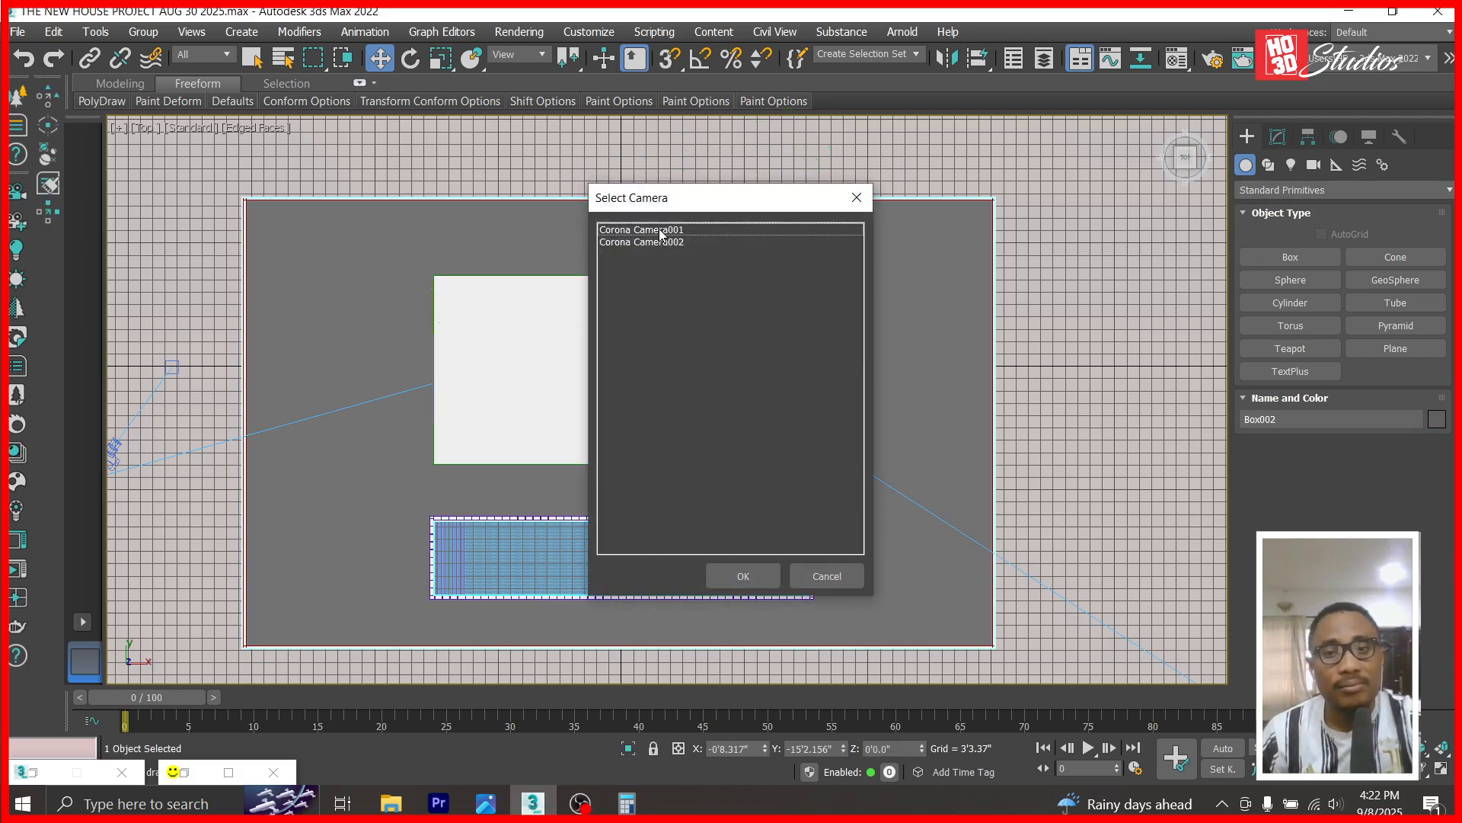
pyautogui.click(1421, 768)
pyautogui.moveTo(1112, 527); pyautogui.dragTo(1097, 643)
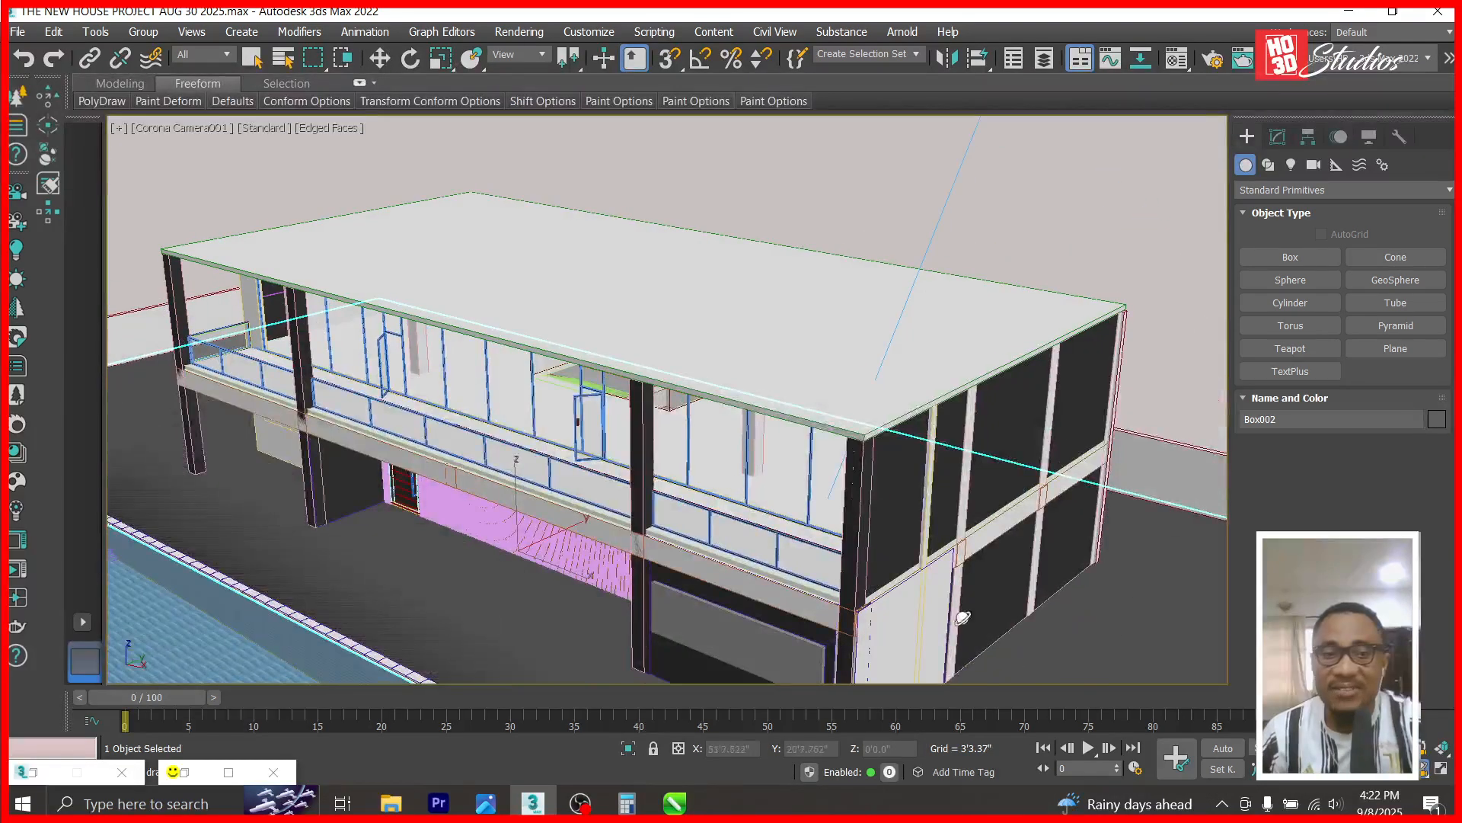
pyautogui.moveTo(249, 514); pyautogui.dragTo(355, 497)
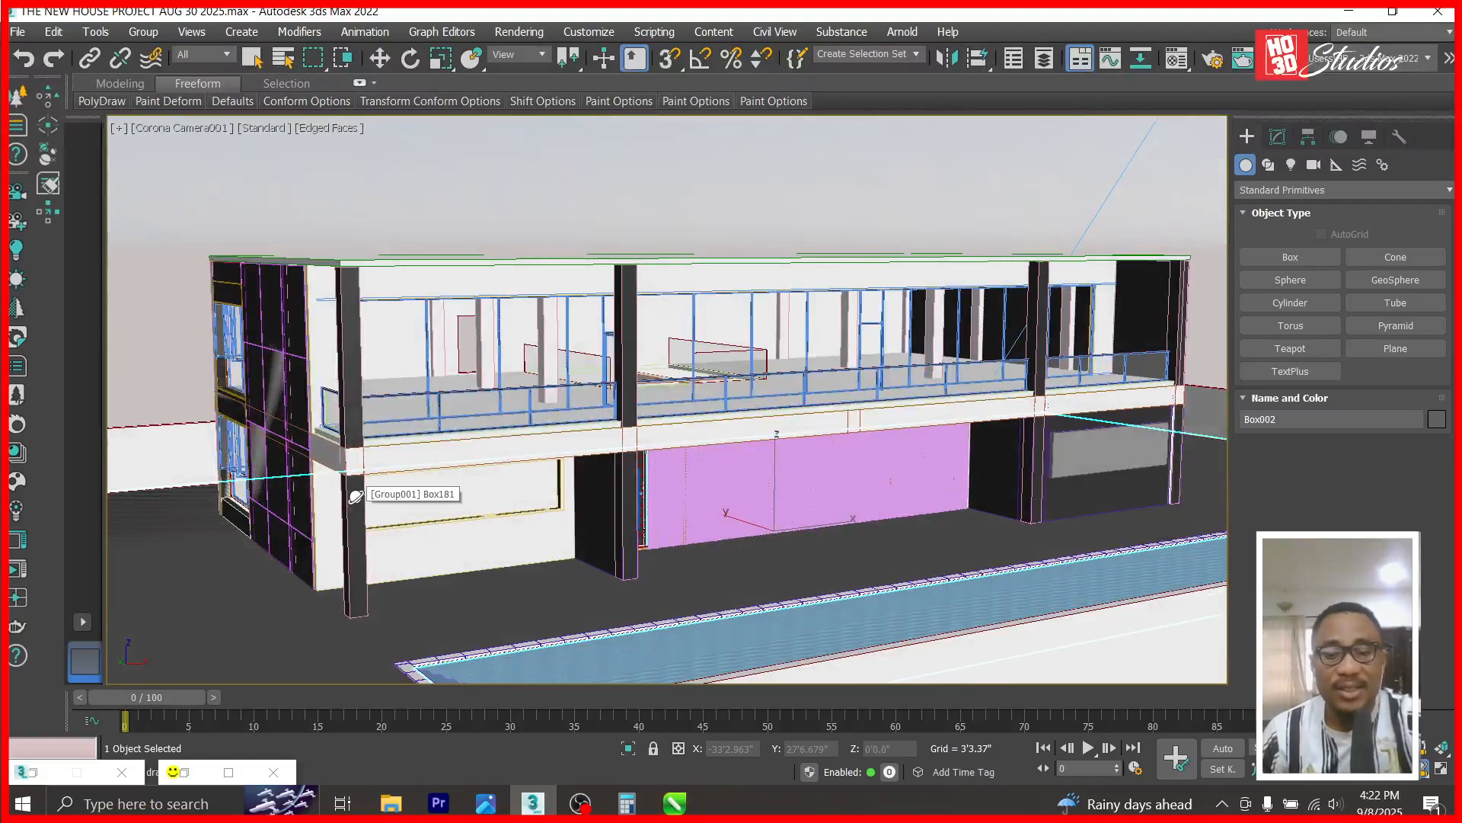
# - Switch to CorelDRAW and open the CERAMIC TILES CONCRETE BUILDING drawing from the DESIGNS folder
pyautogui.click(680, 807)
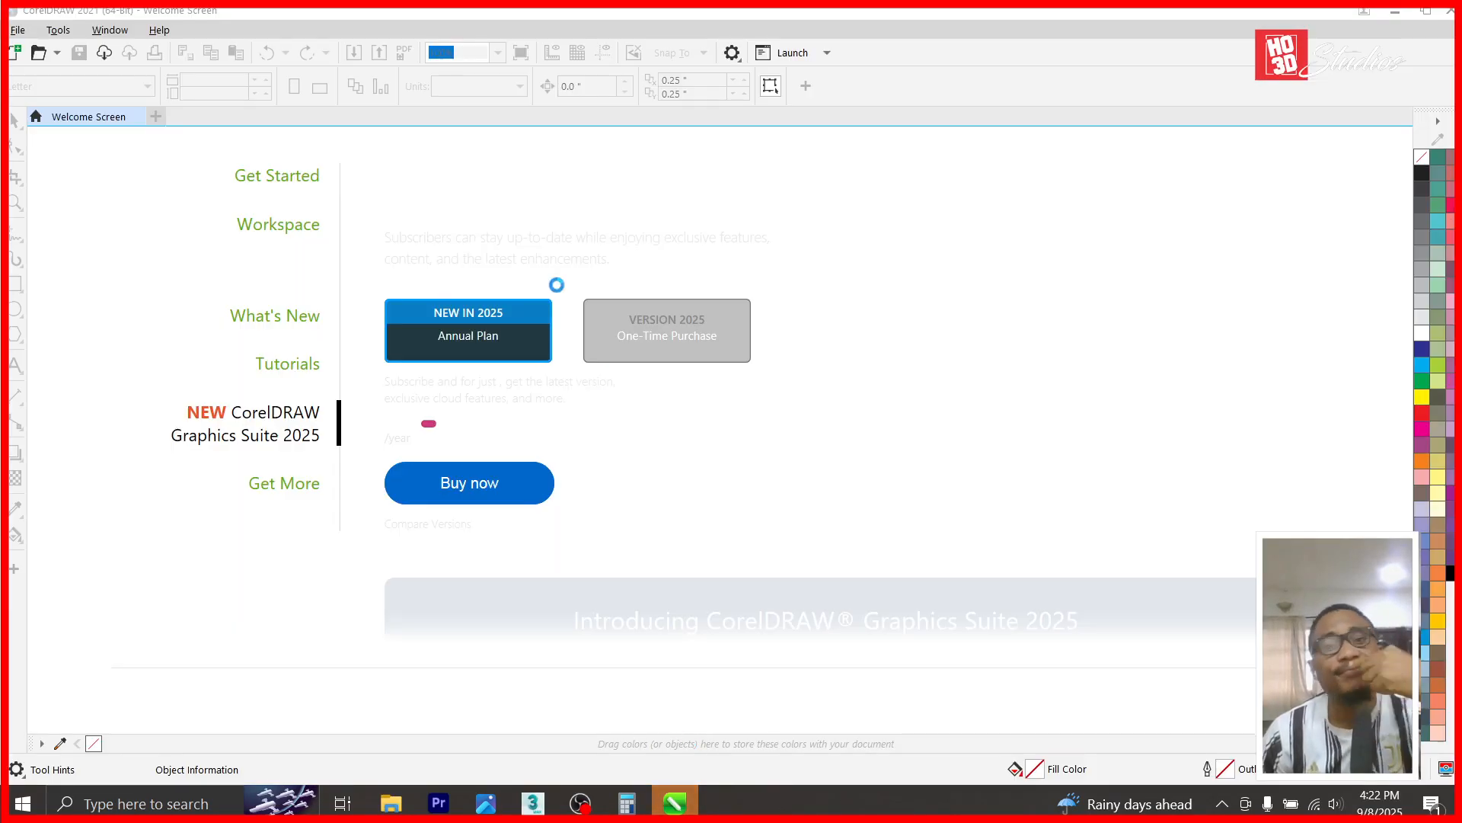
pyautogui.click(38, 53)
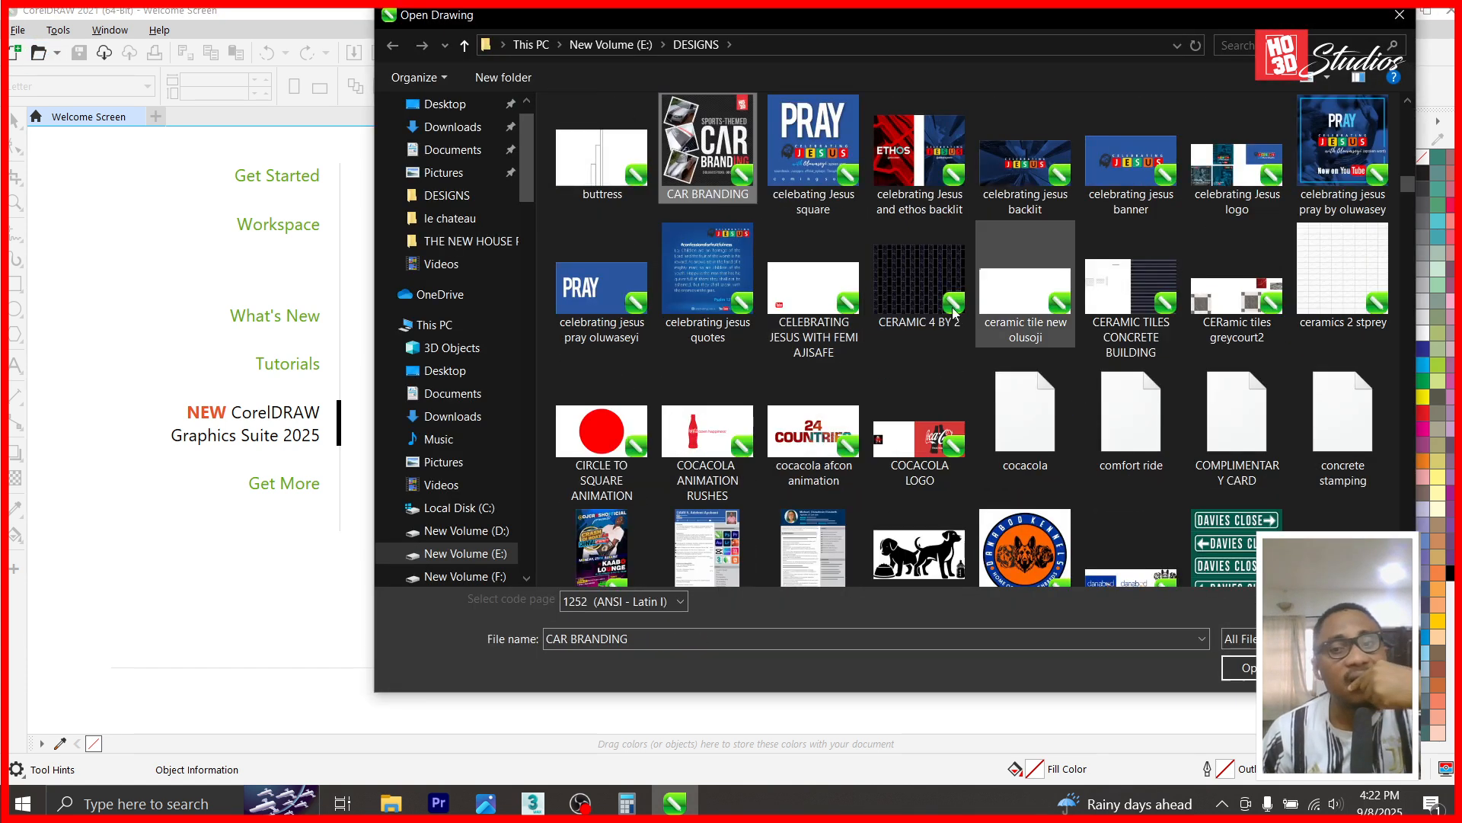
pyautogui.click(919, 289)
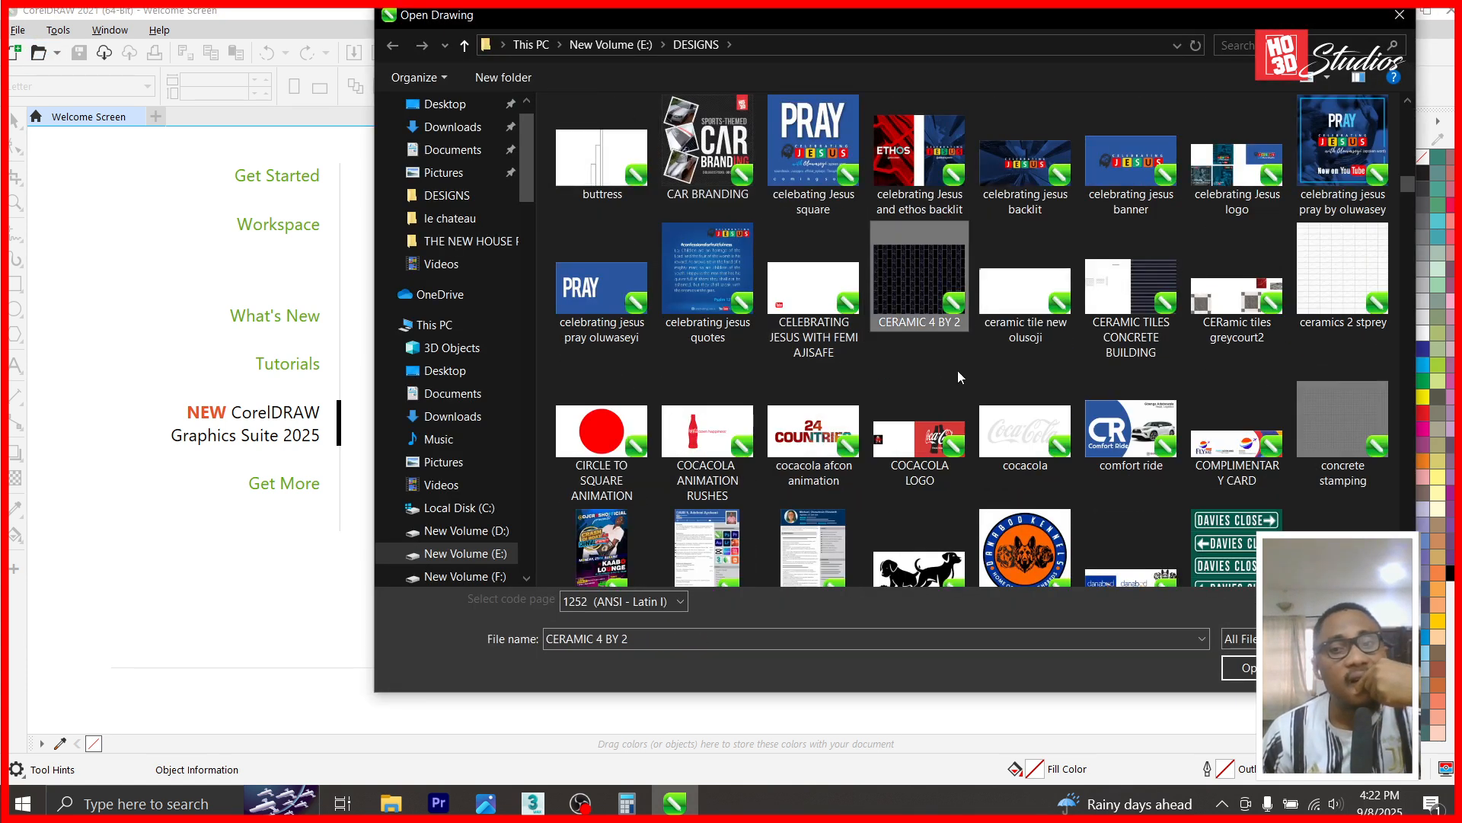
pyautogui.click(1124, 307)
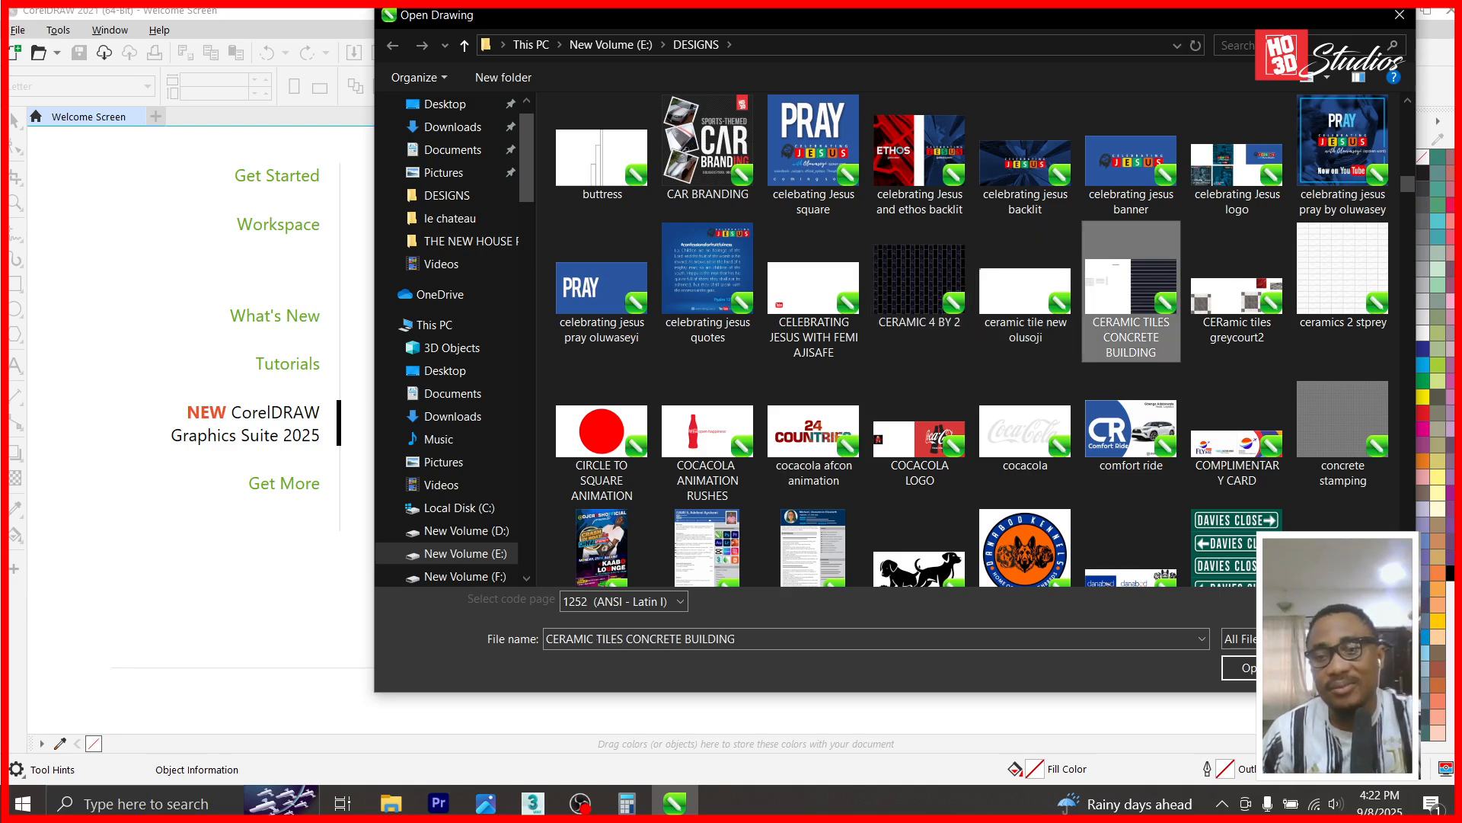
pyautogui.click(1236, 663)
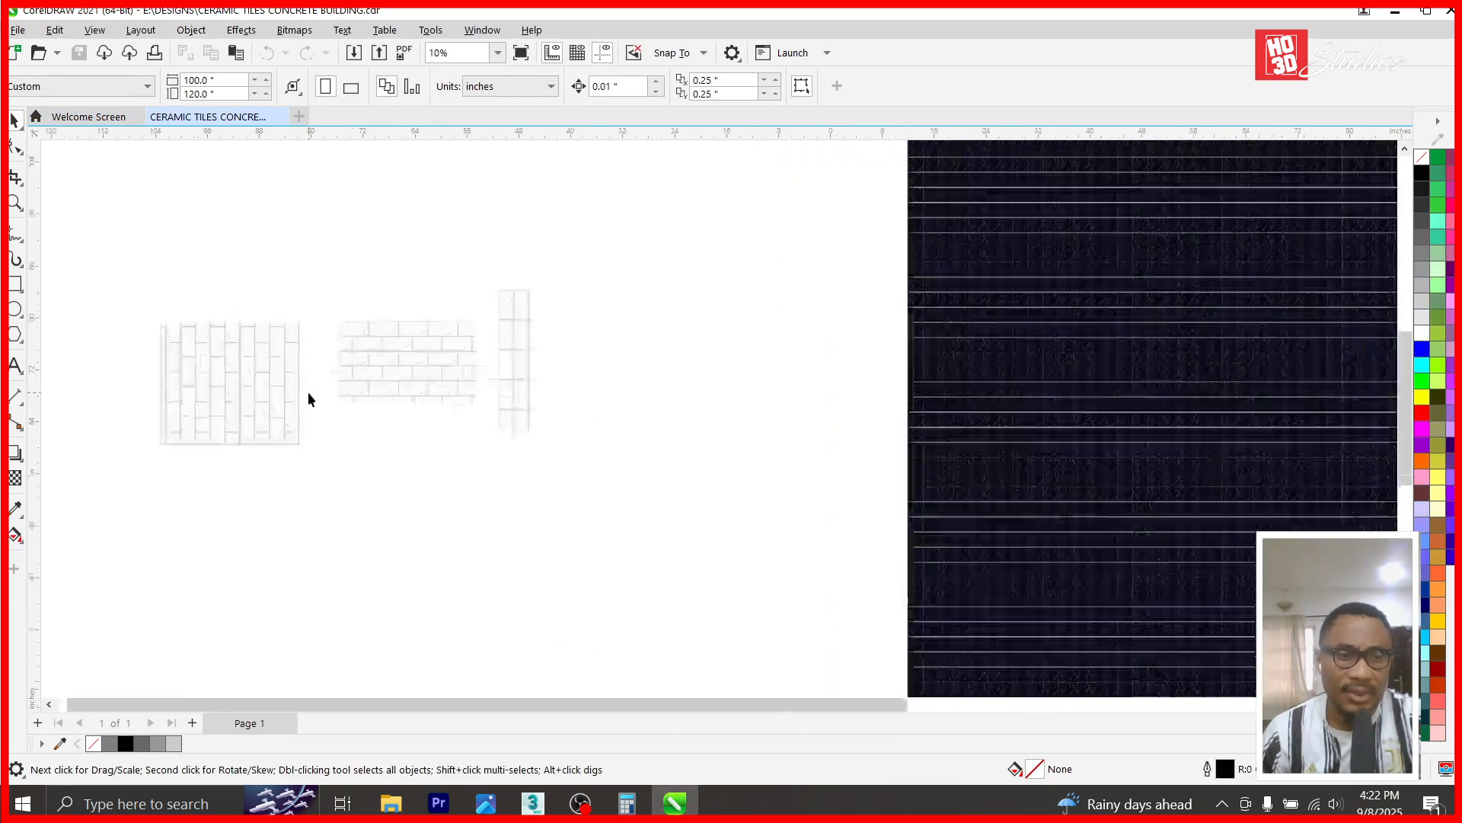
# - Enter the vertical marble pattern's PowerClip contents and ungroup its tile columns to isolate a single upright tile
pyautogui.scroll(1, 308, 392)
pyautogui.doubleClick(235, 390)
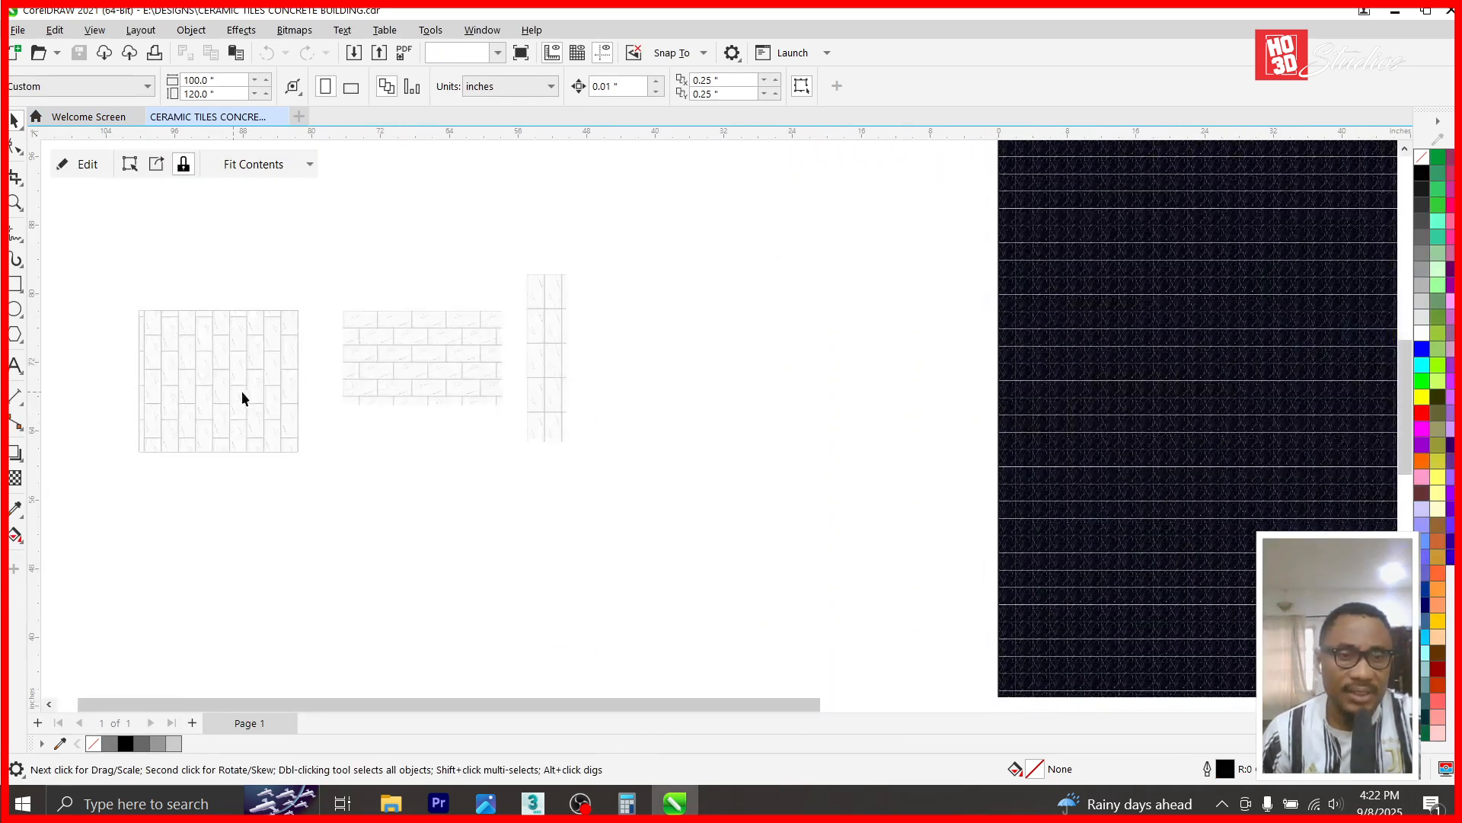
pyautogui.click(263, 397)
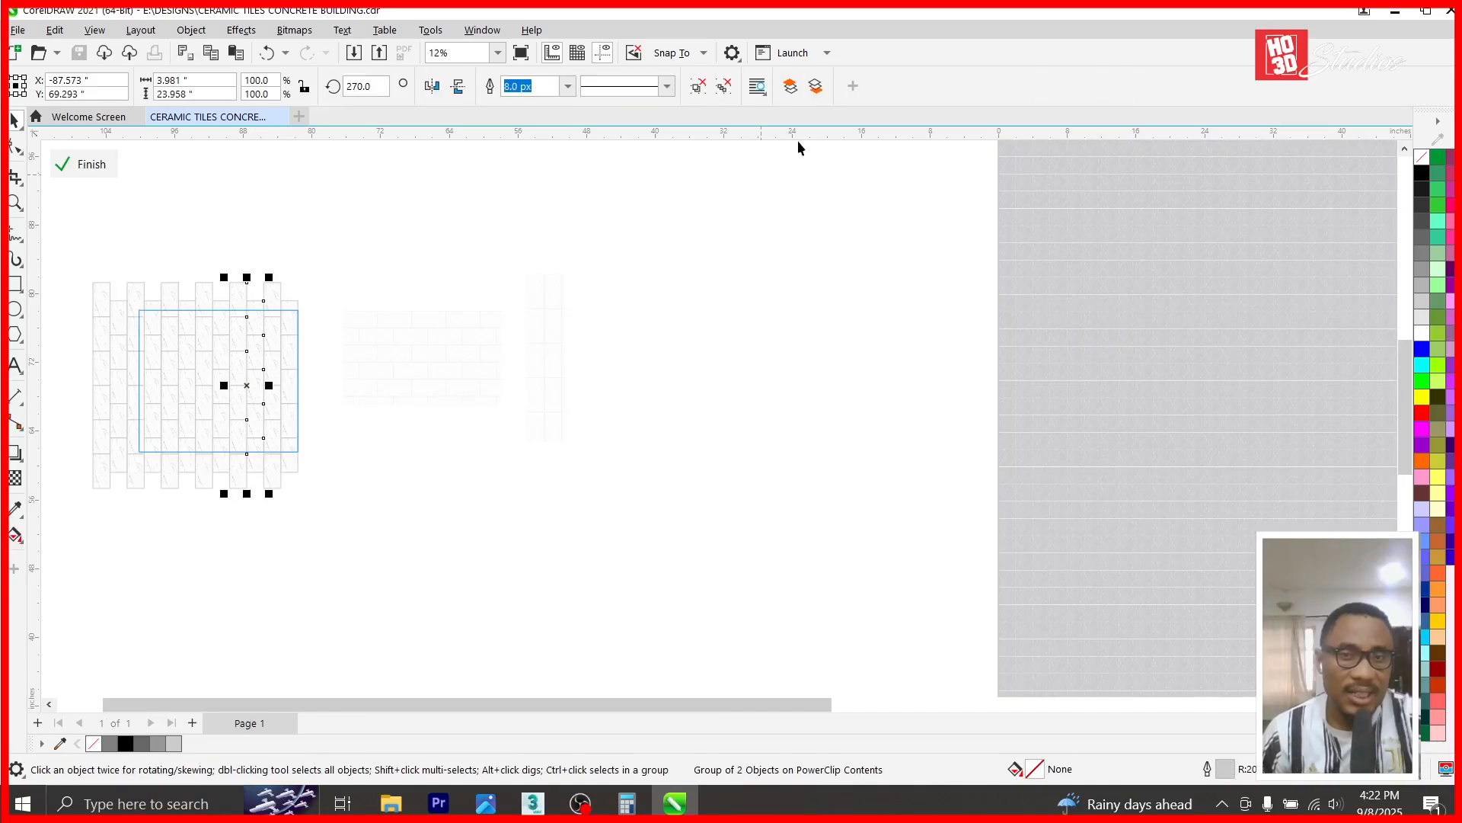
pyautogui.moveTo(246, 294); pyautogui.dragTo(282, 294)
pyautogui.click(480, 178)
pyautogui.click(273, 299)
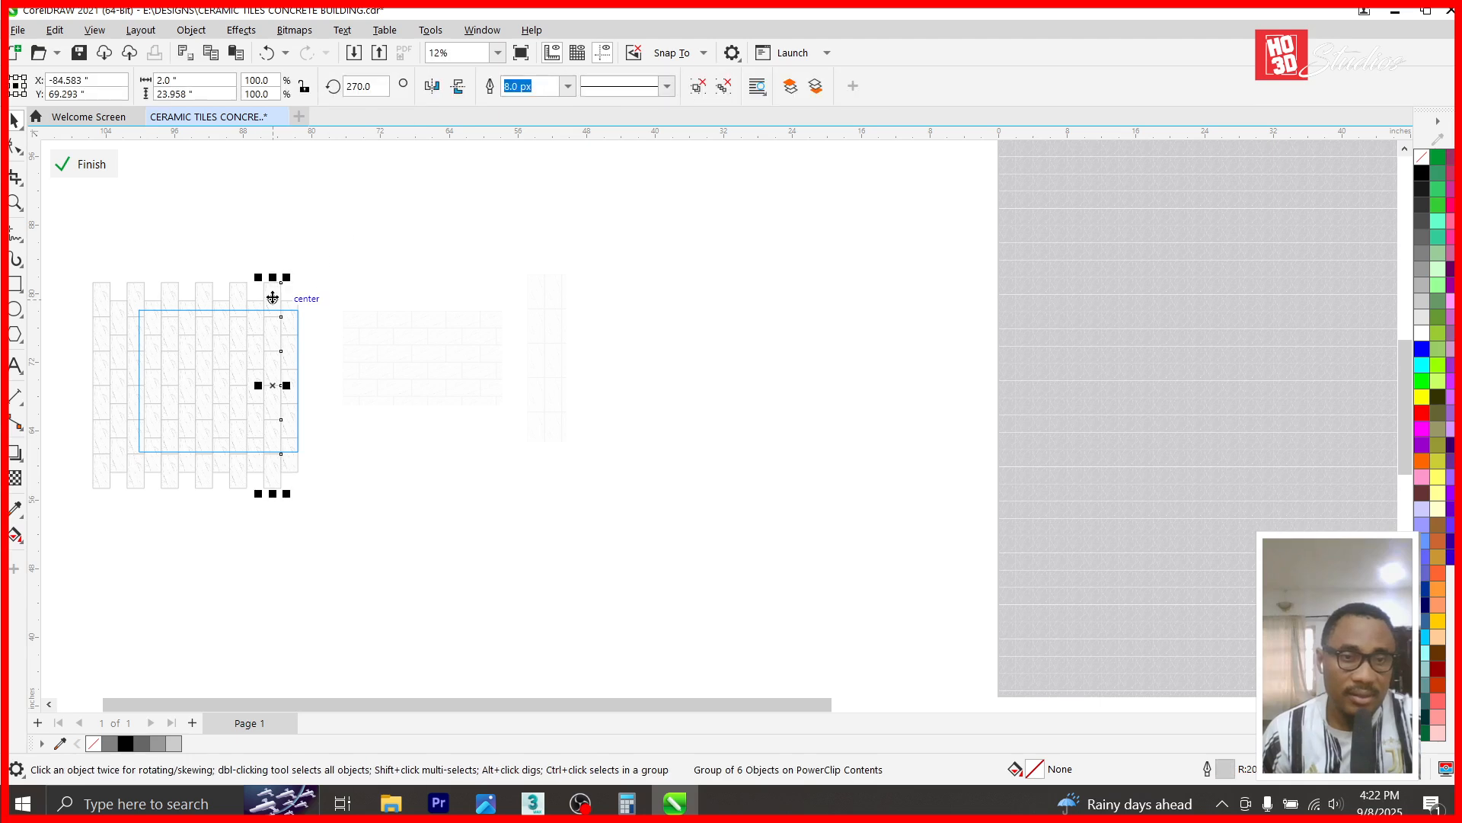
pyautogui.click(272, 289)
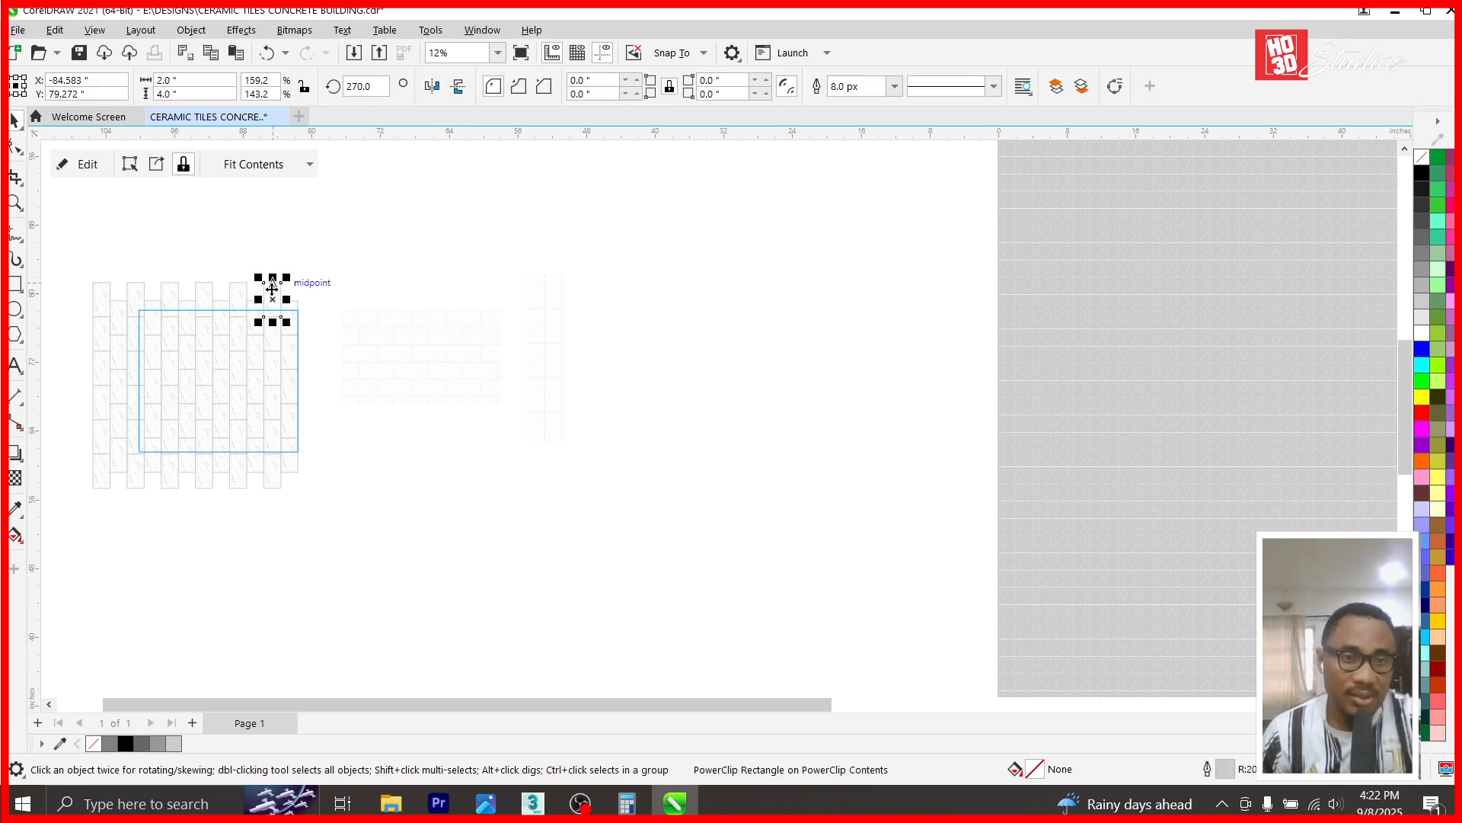
# - Copy the isolated marble tile into a new 1080 by 2450 pixel, 300 dpi document, centred on the page
pyautogui.click(67, 116)
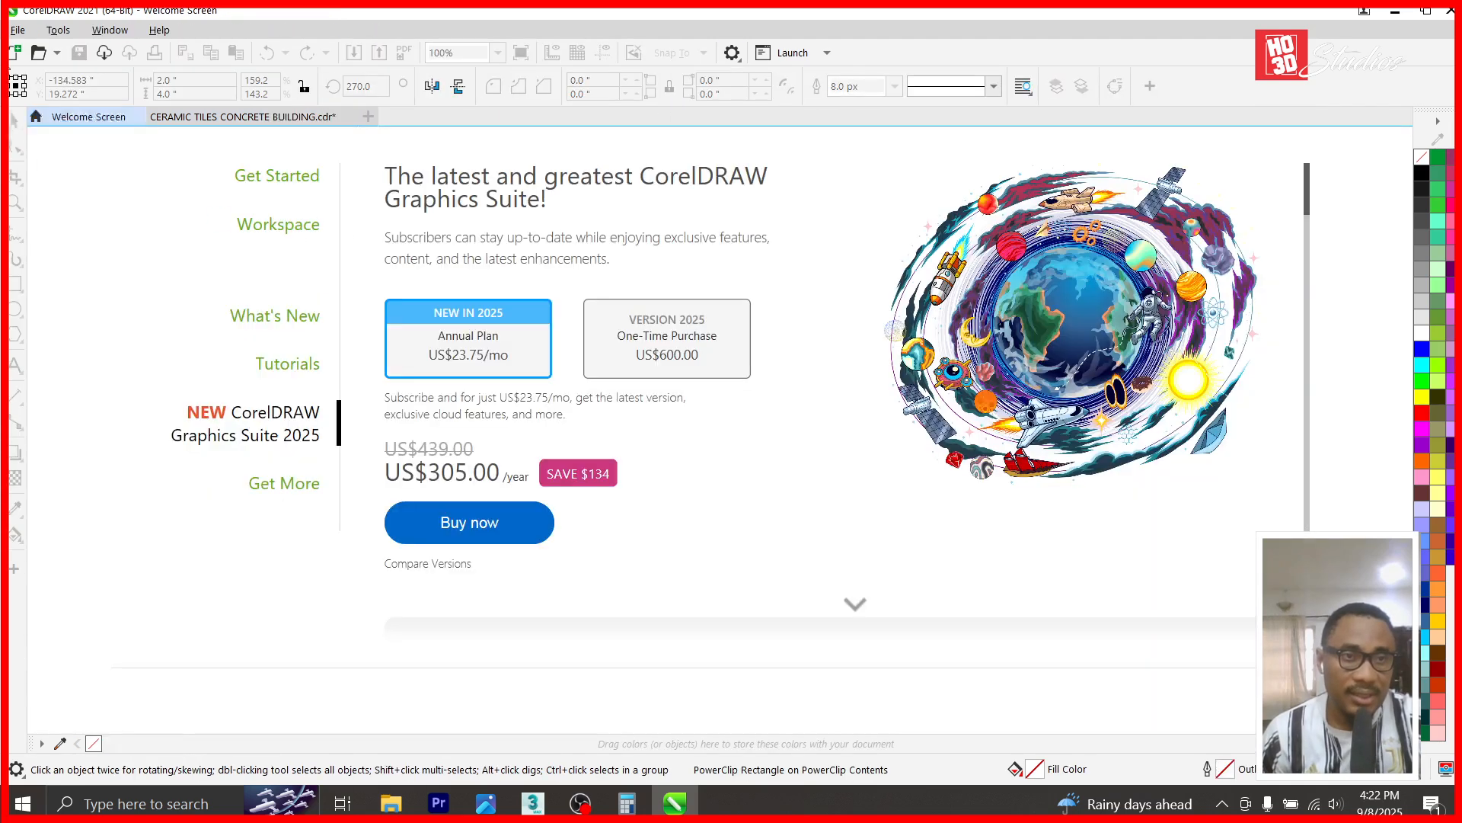
pyautogui.click(13, 53)
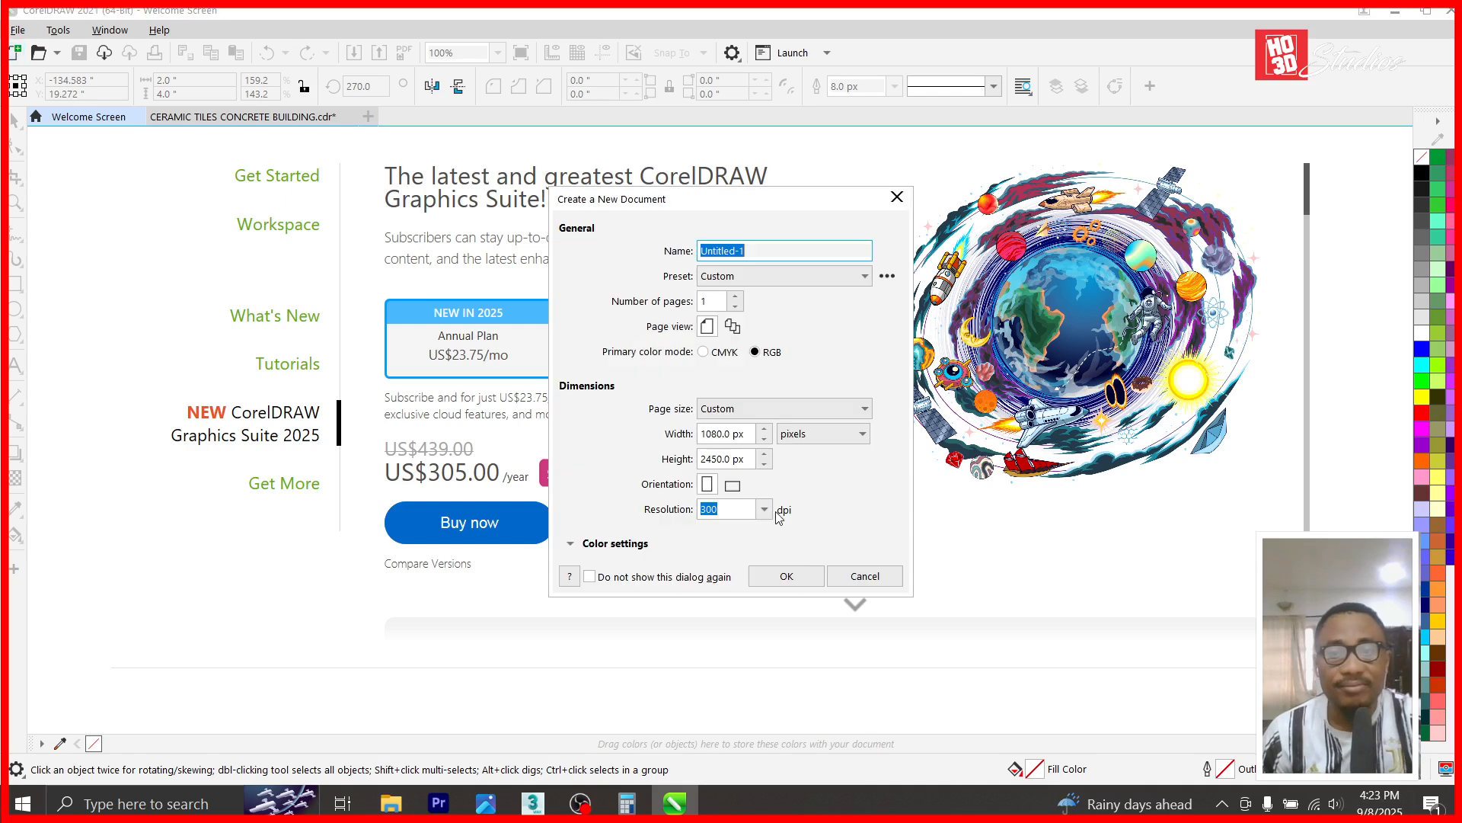
pyautogui.click(789, 577)
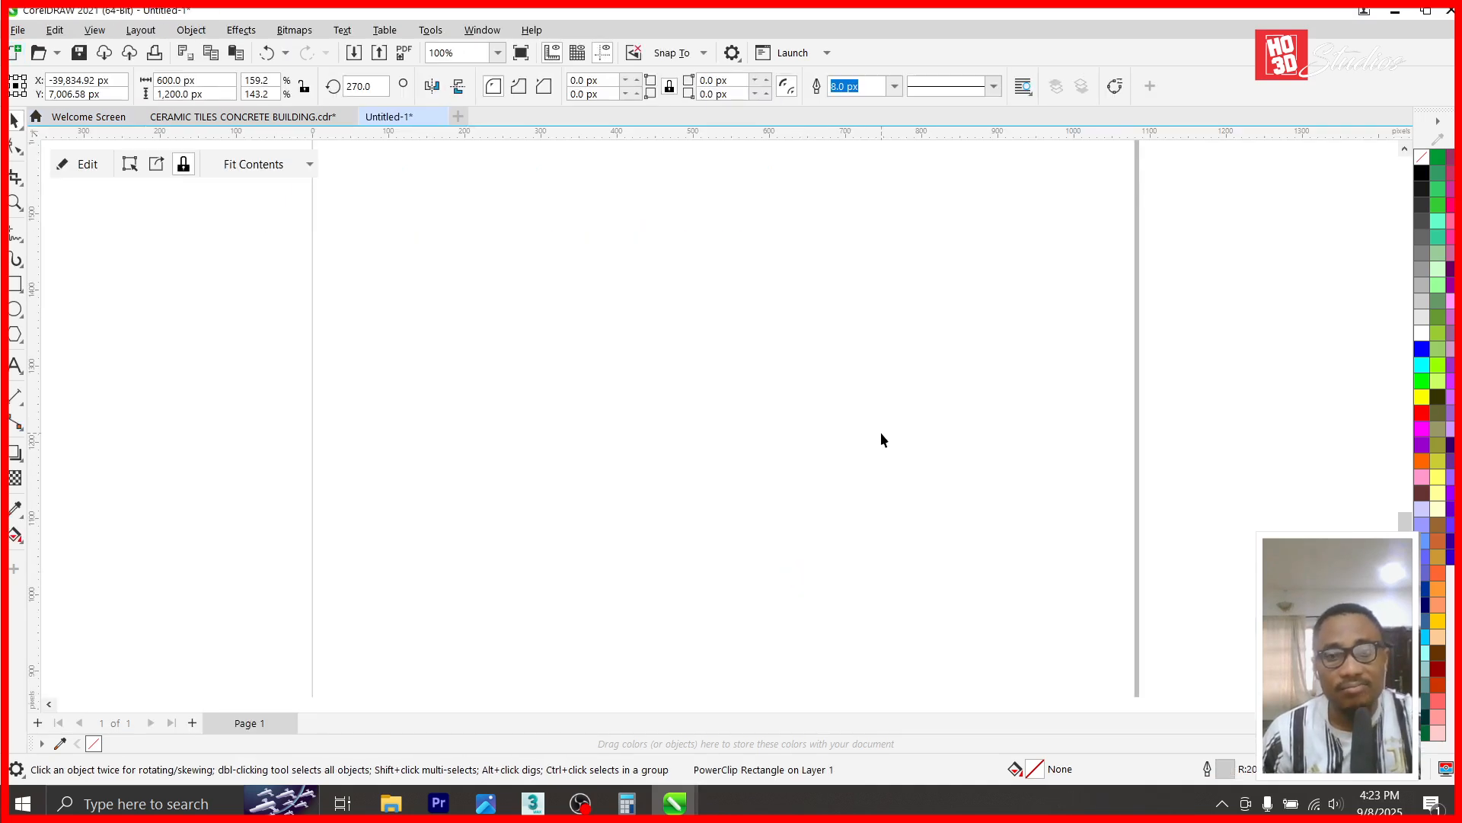
pyautogui.press('p')
pyautogui.scroll(-2, 852, 421)
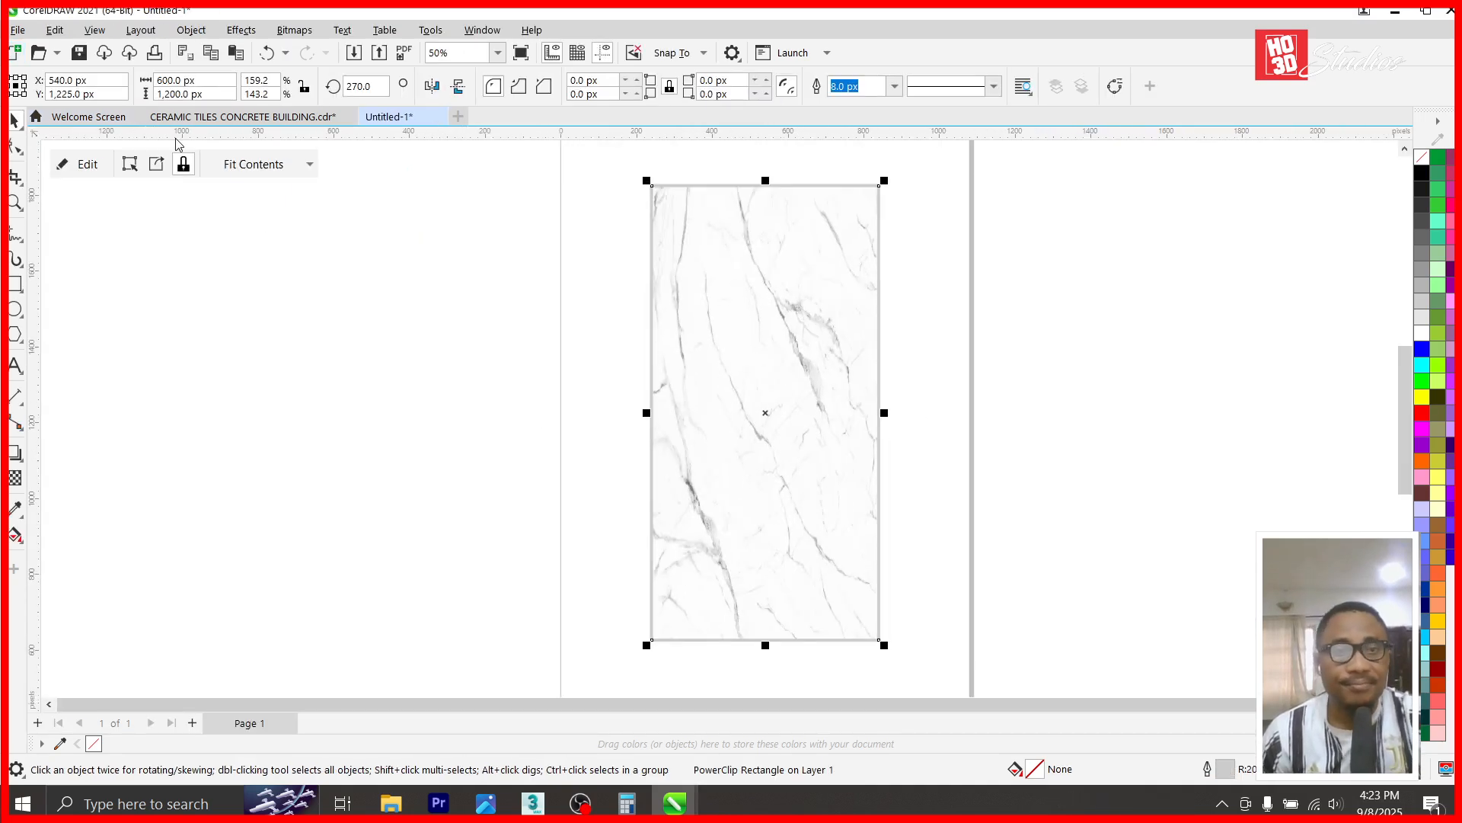
# - Set the new document's units to inches and reselect the marble tile
pyautogui.click(534, 152)
pyautogui.click(529, 88)
pyautogui.click(495, 108)
pyautogui.click(654, 280)
# - Try resizing the marble tile to 200 by 120 inches, and undo the resize
pyautogui.click(194, 80)
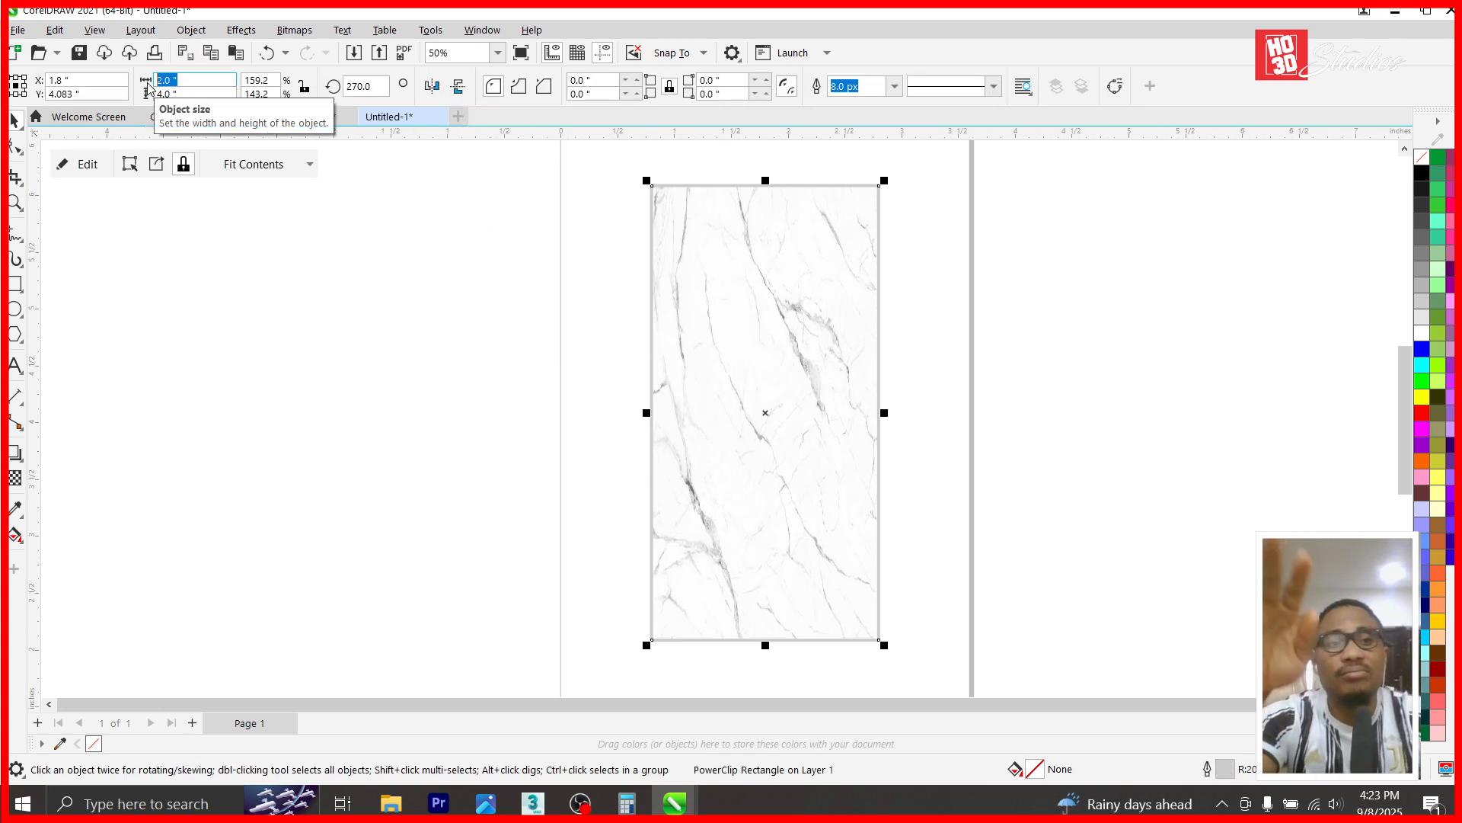
pyautogui.write('200')
pyautogui.press('Tab')
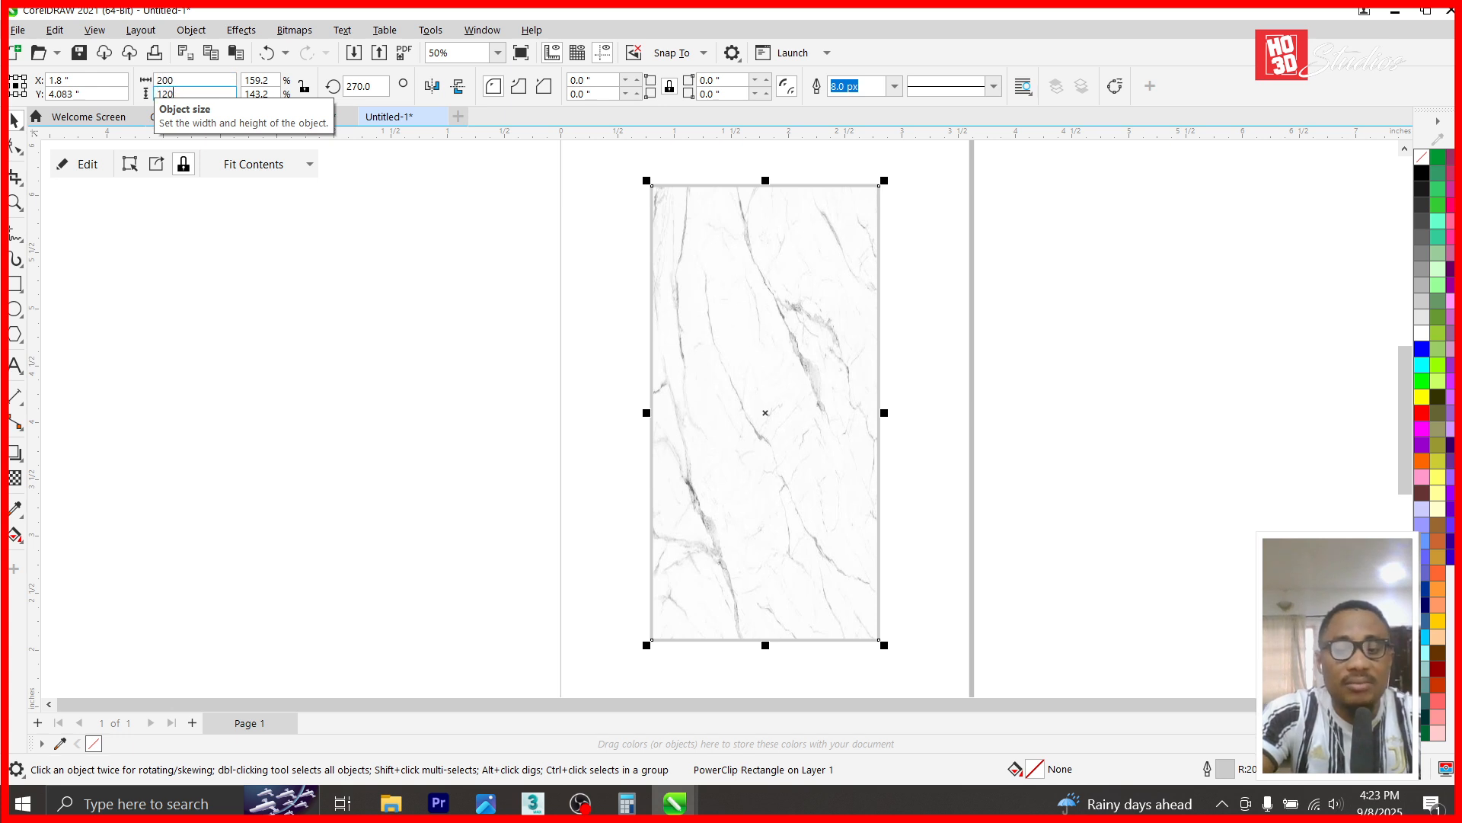
pyautogui.press('Return')
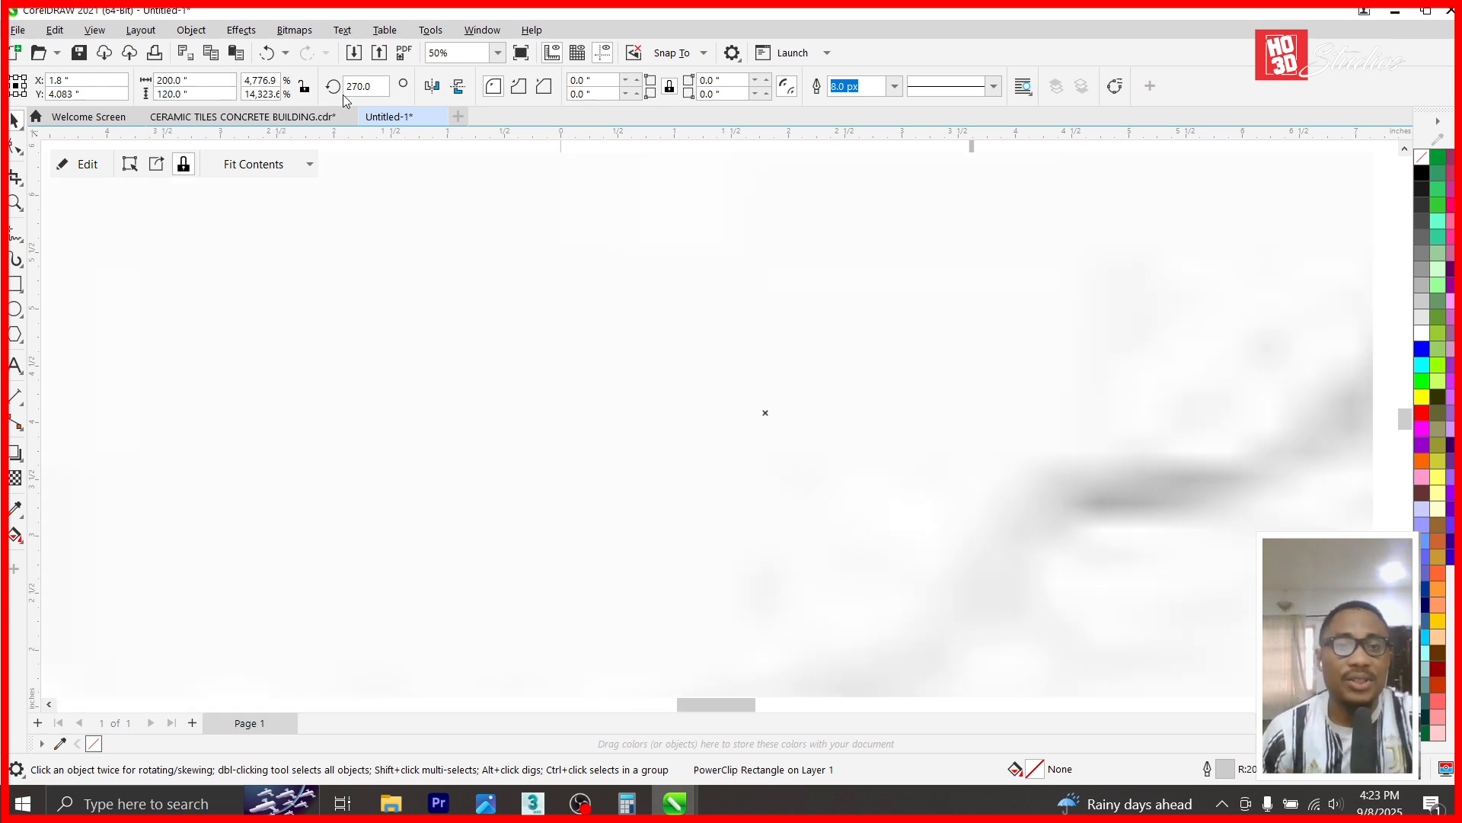
pyautogui.click(268, 54)
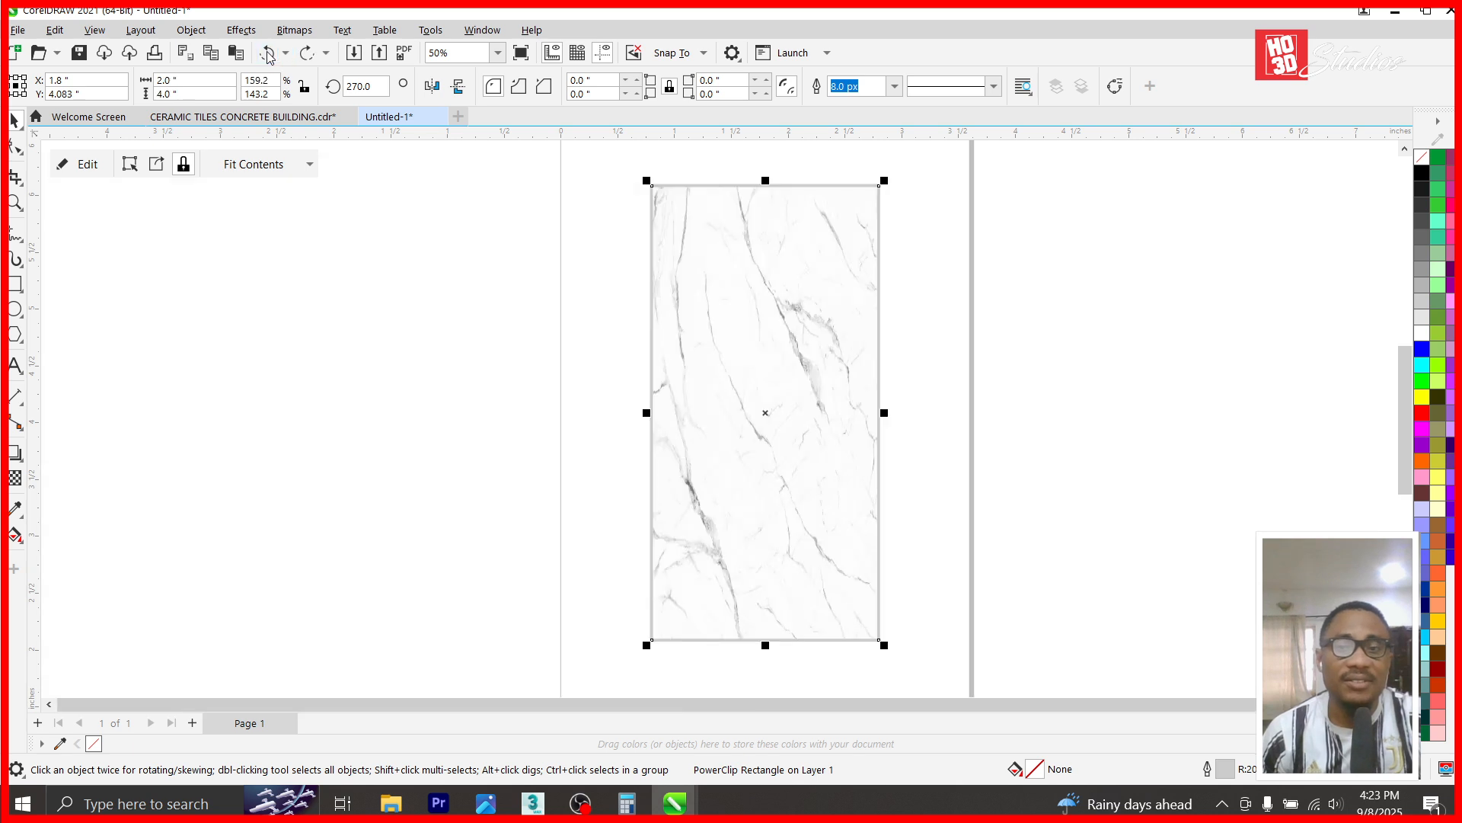
# - Draw a rectangle sized 120 inches wide by 200 inches high and centre it on the page
pyautogui.scroll(-3, 373, 322)
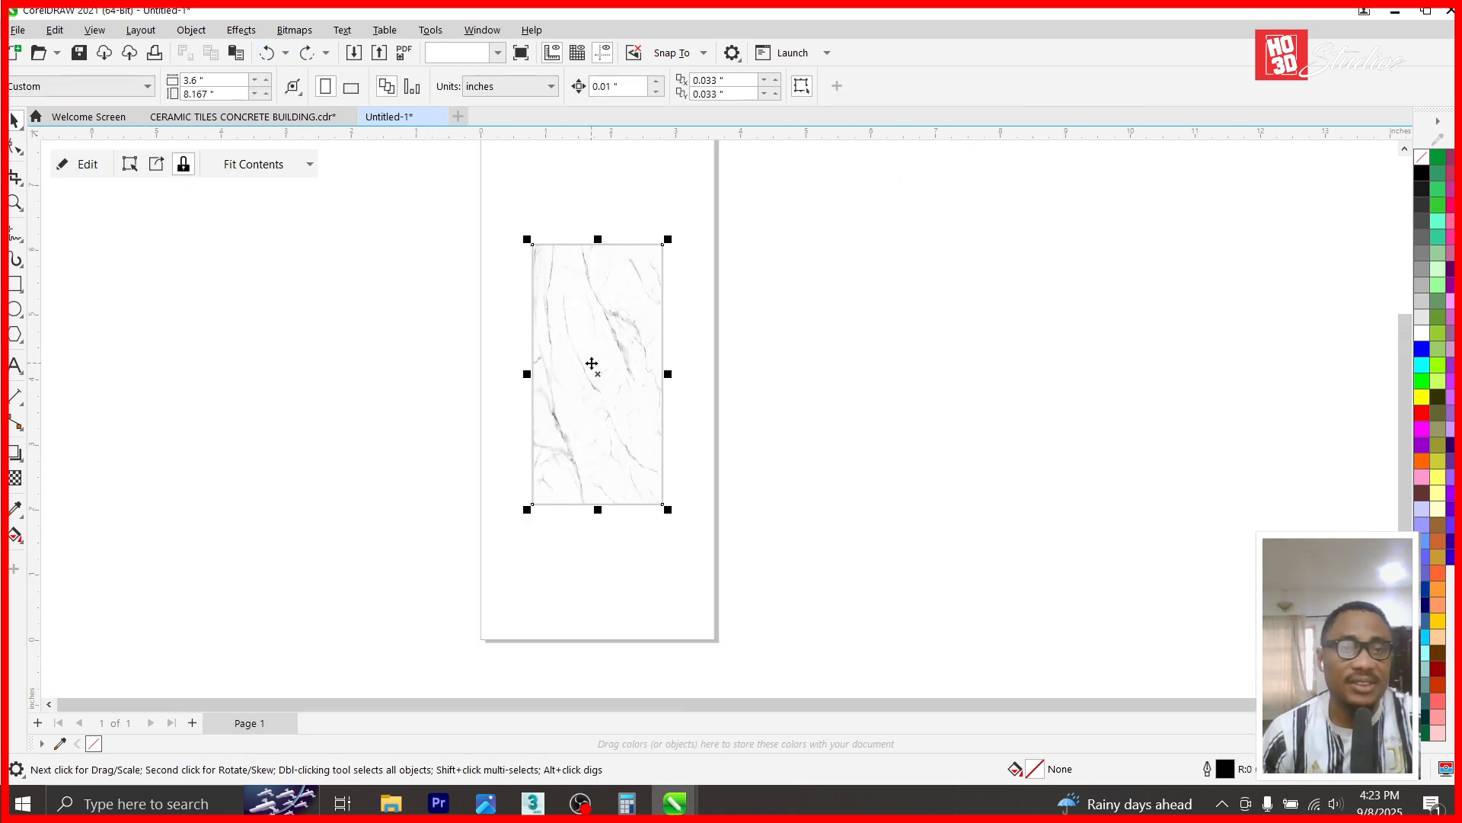
pyautogui.click(15, 283)
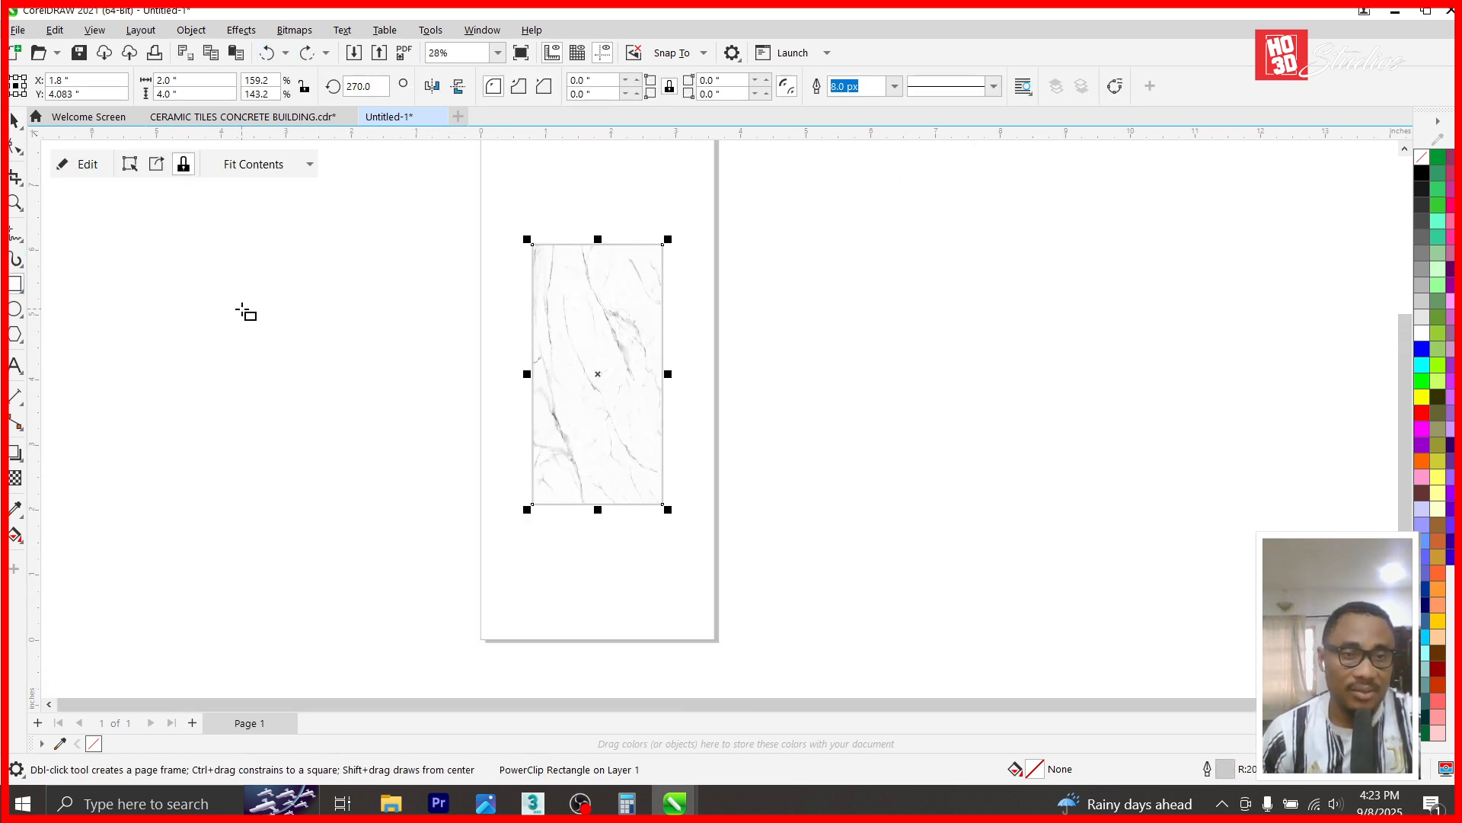
pyautogui.moveTo(240, 308); pyautogui.dragTo(478, 498)
pyautogui.write('120')
pyautogui.press('Tab')
pyautogui.write('200')
pyautogui.click(68, 92)
pyautogui.press('p')
pyautogui.press('F4')
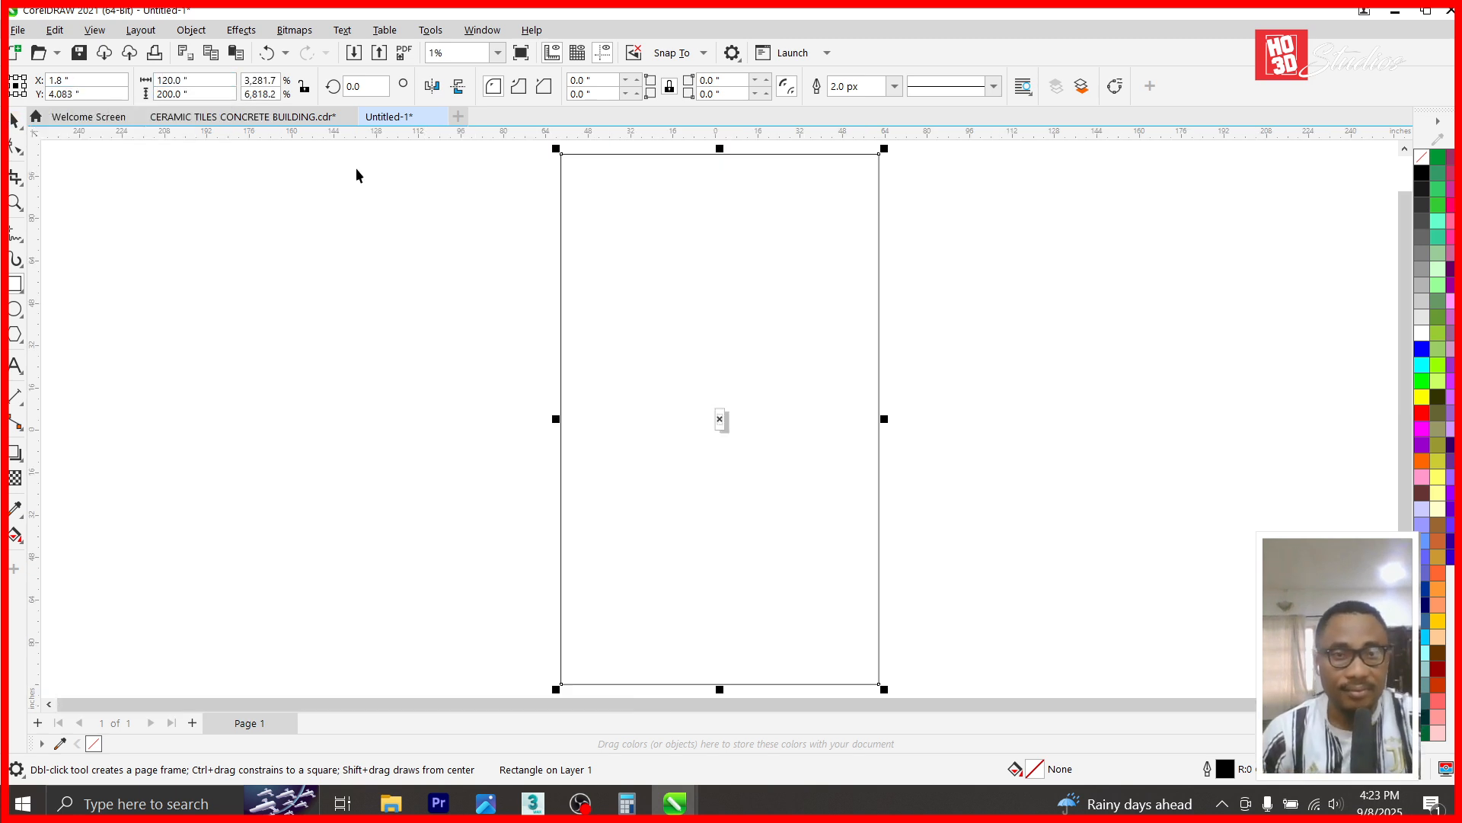
# - Rotate the large rectangle by 90 degrees so it lies horizontally
pyautogui.press('space')
pyautogui.click(354, 84)
pyautogui.write('90')
pyautogui.press('Return')
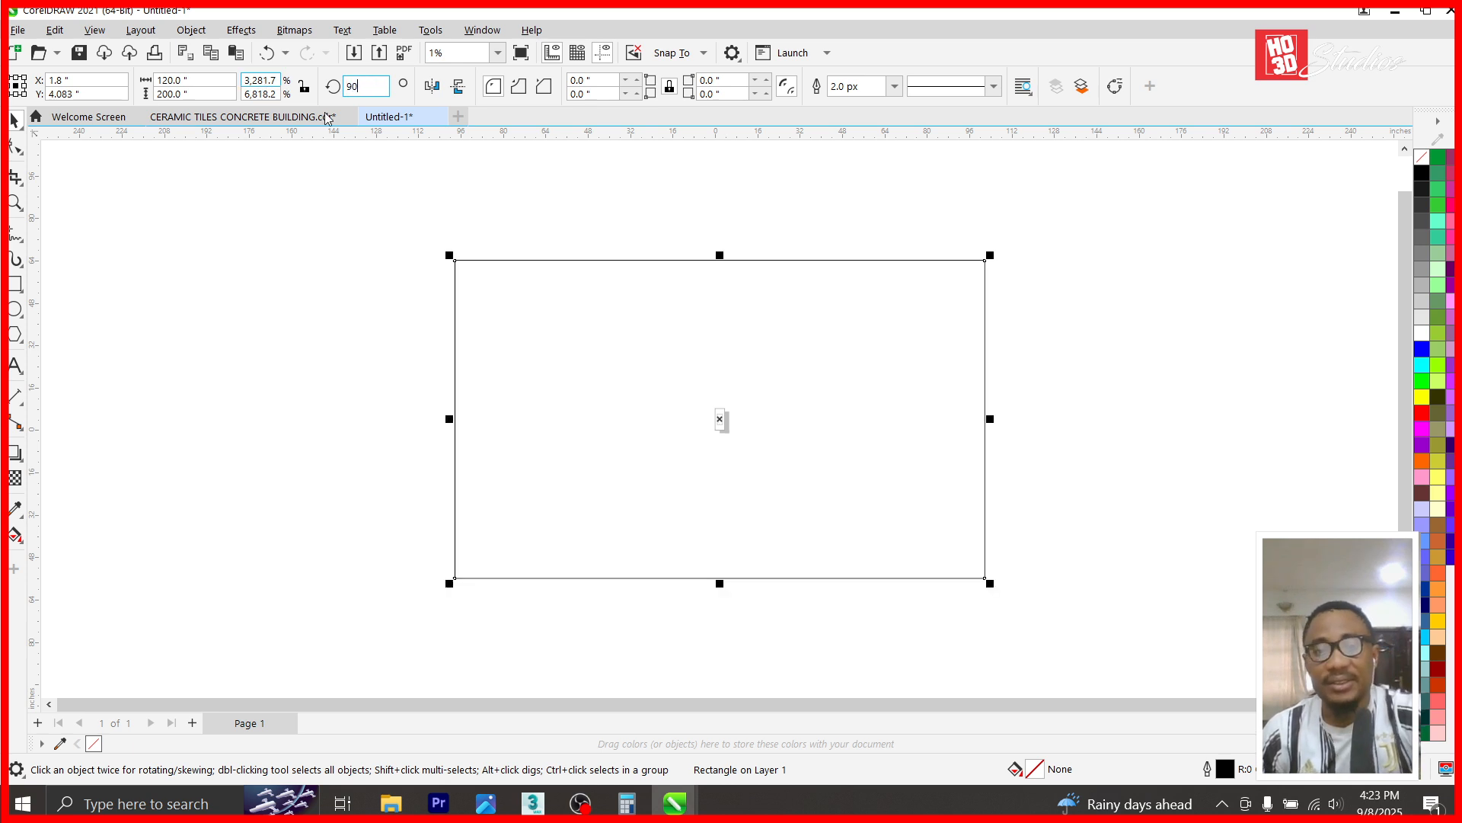
# - Set the marble tile's rotation to 0 degrees and align it to the large rectangle's upper-left corner
pyautogui.moveTo(586, 218); pyautogui.dragTo(806, 470)
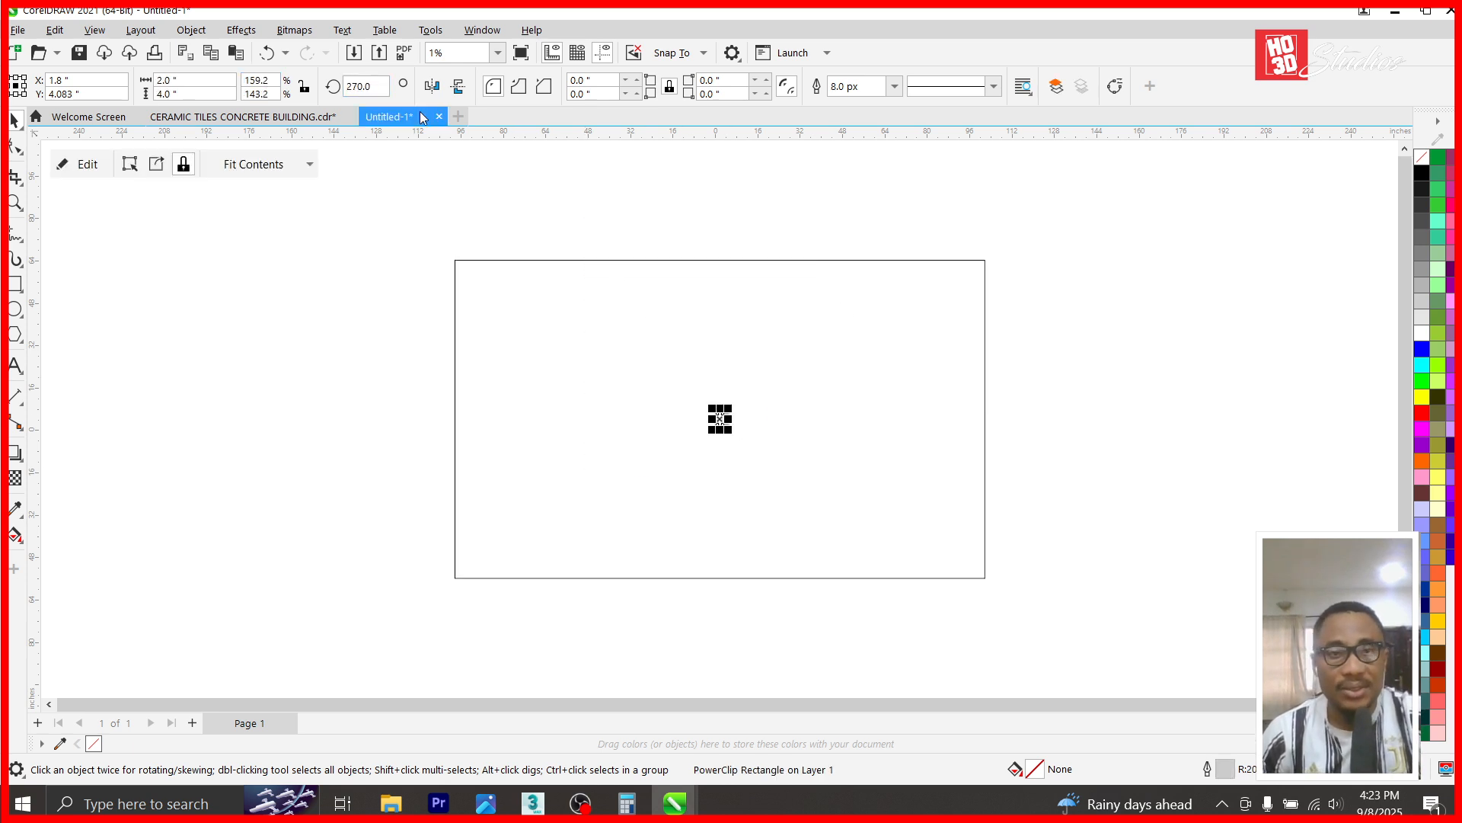
pyautogui.moveTo(347, 87); pyautogui.dragTo(377, 87)
pyautogui.write('0')
pyautogui.press('Return')
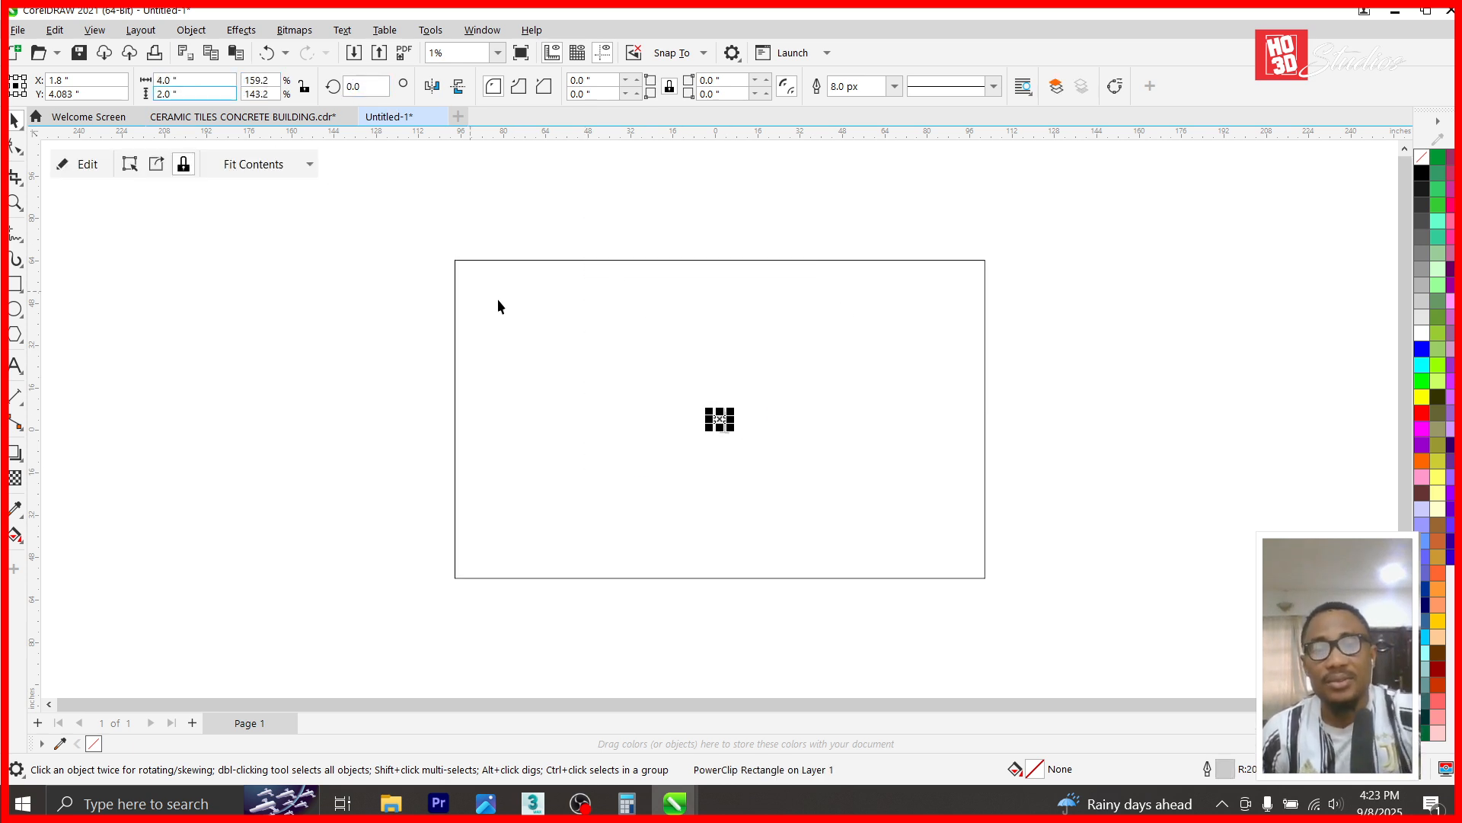
pyautogui.hotkey('ctrl', 'a')
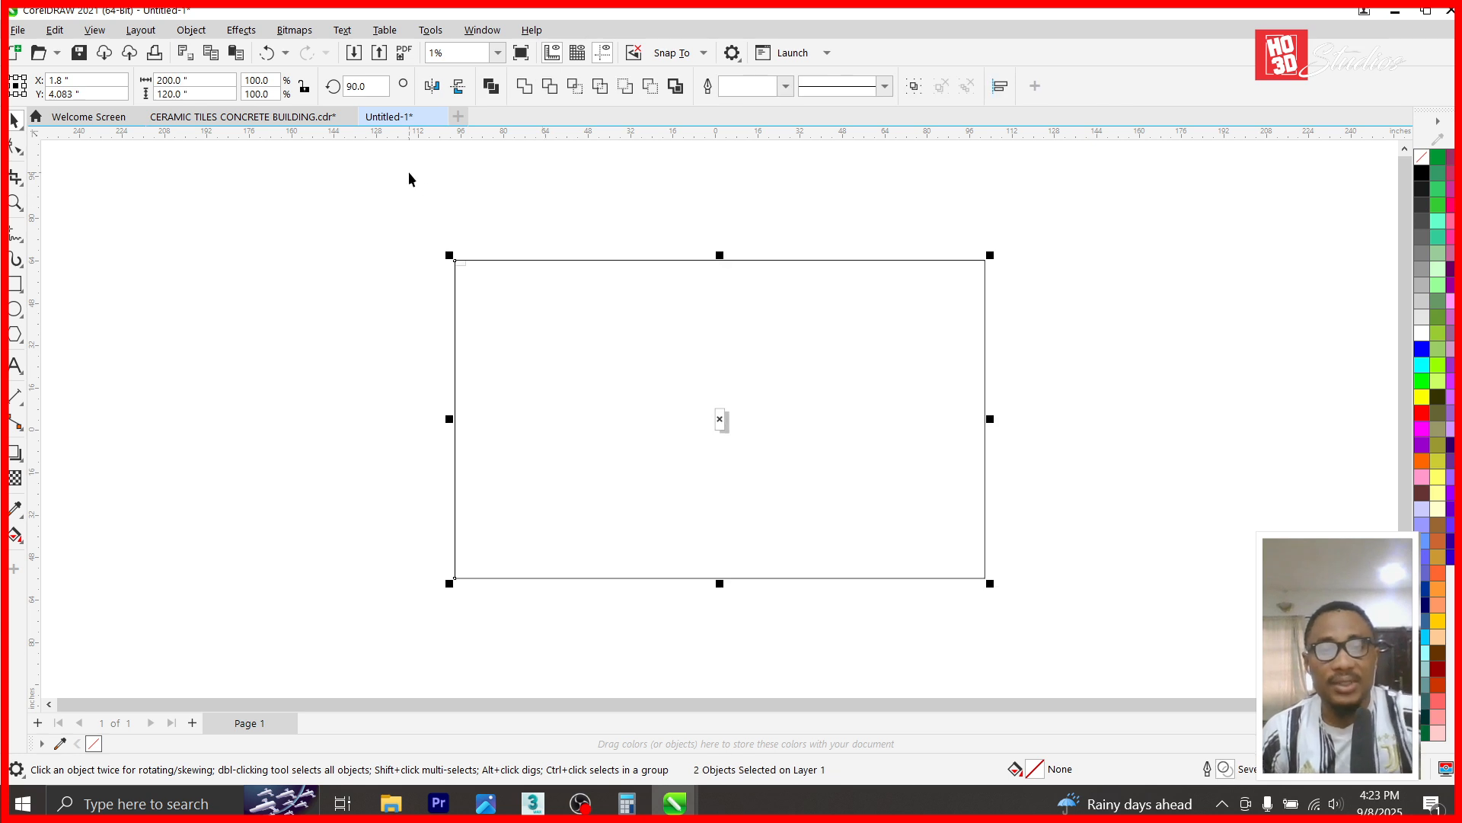
pyautogui.click(435, 226)
pyautogui.scroll(3, 443, 258)
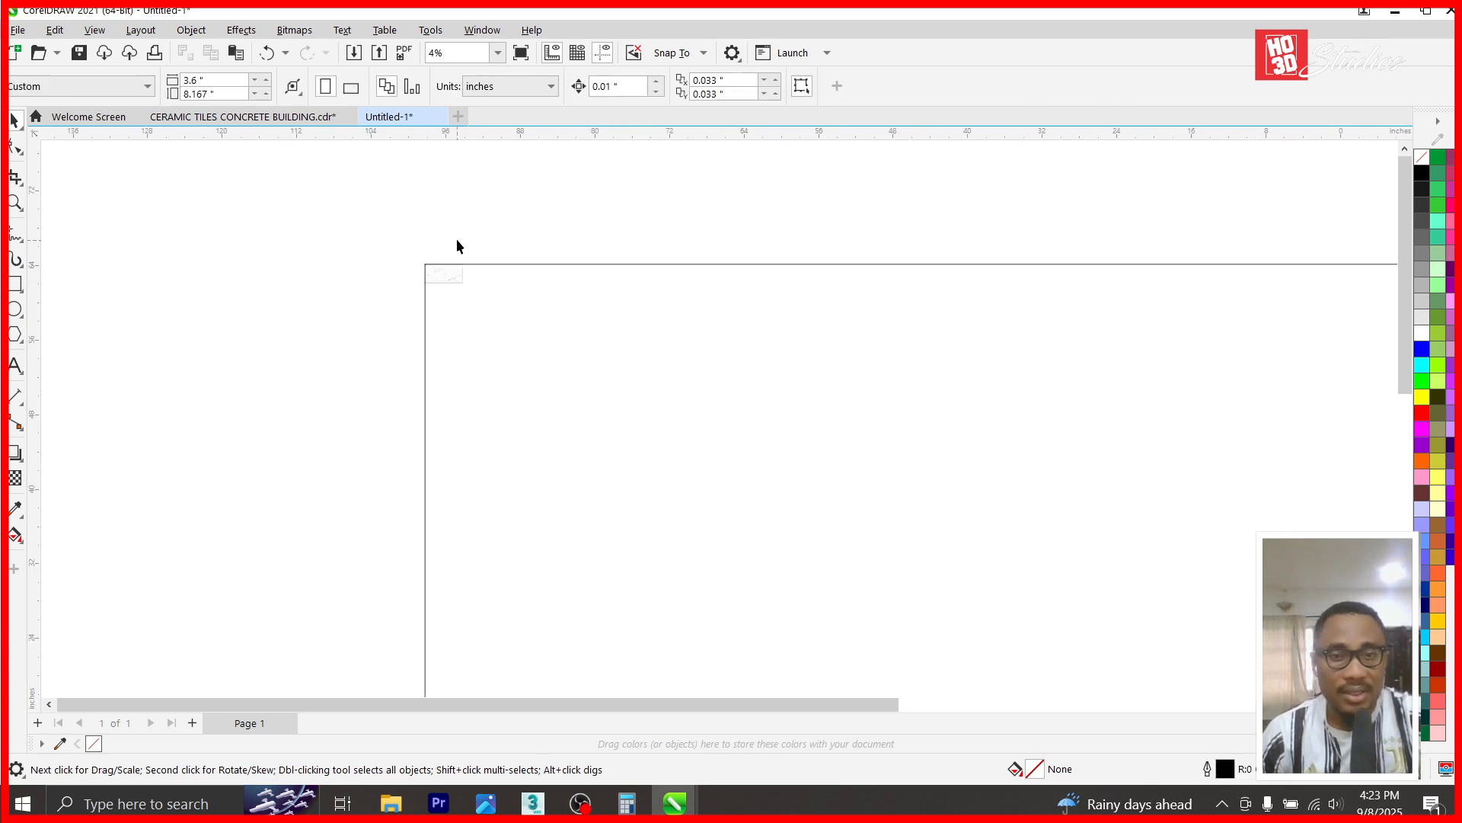
pyautogui.scroll(5, 460, 259)
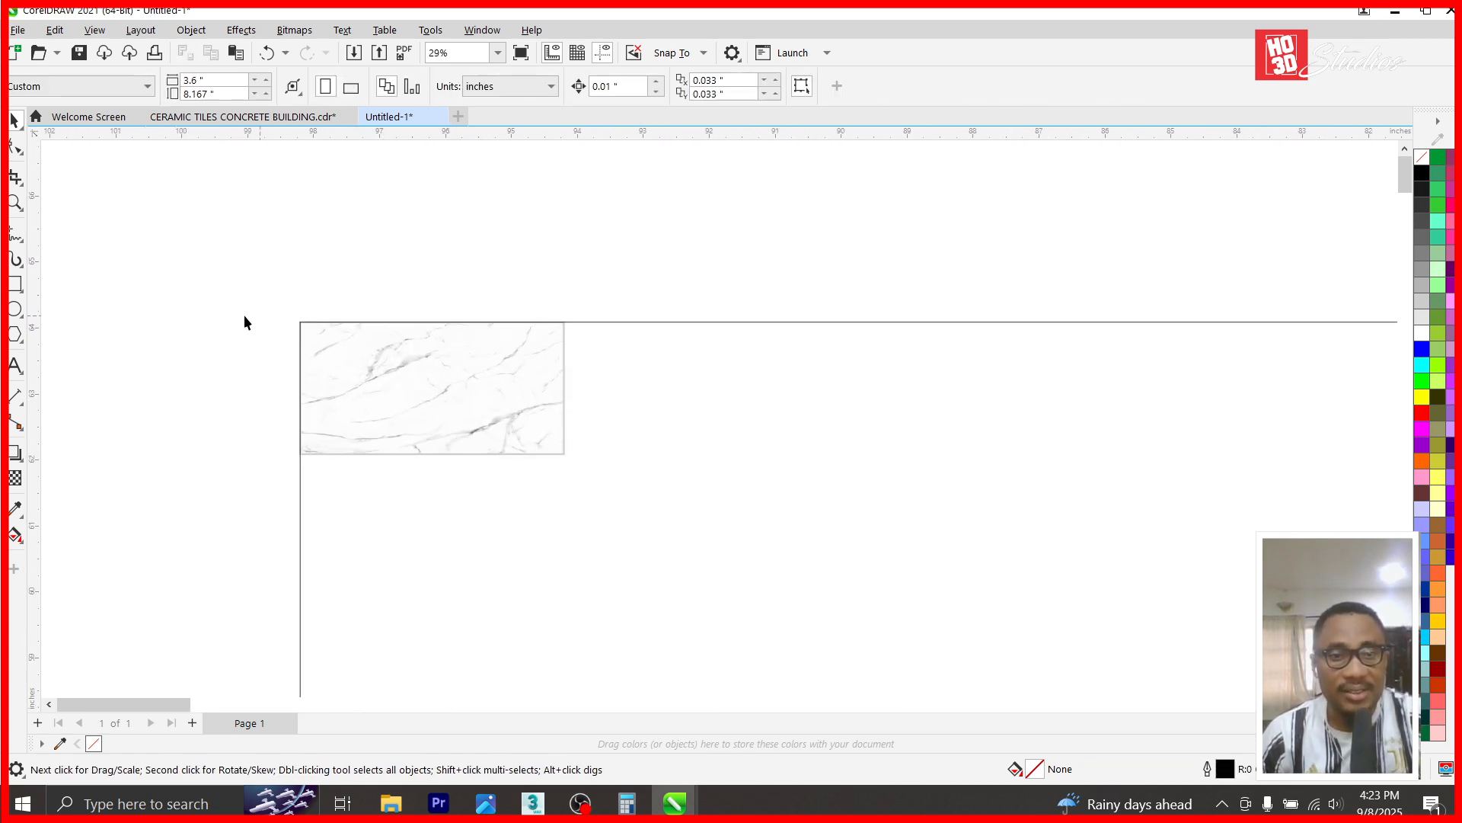
# - Duplicate the marble tile directly to its right and convert the bitmap inside the copy to 8-bit grayscale
pyautogui.moveTo(574, 481); pyautogui.dragTo(684, 541)
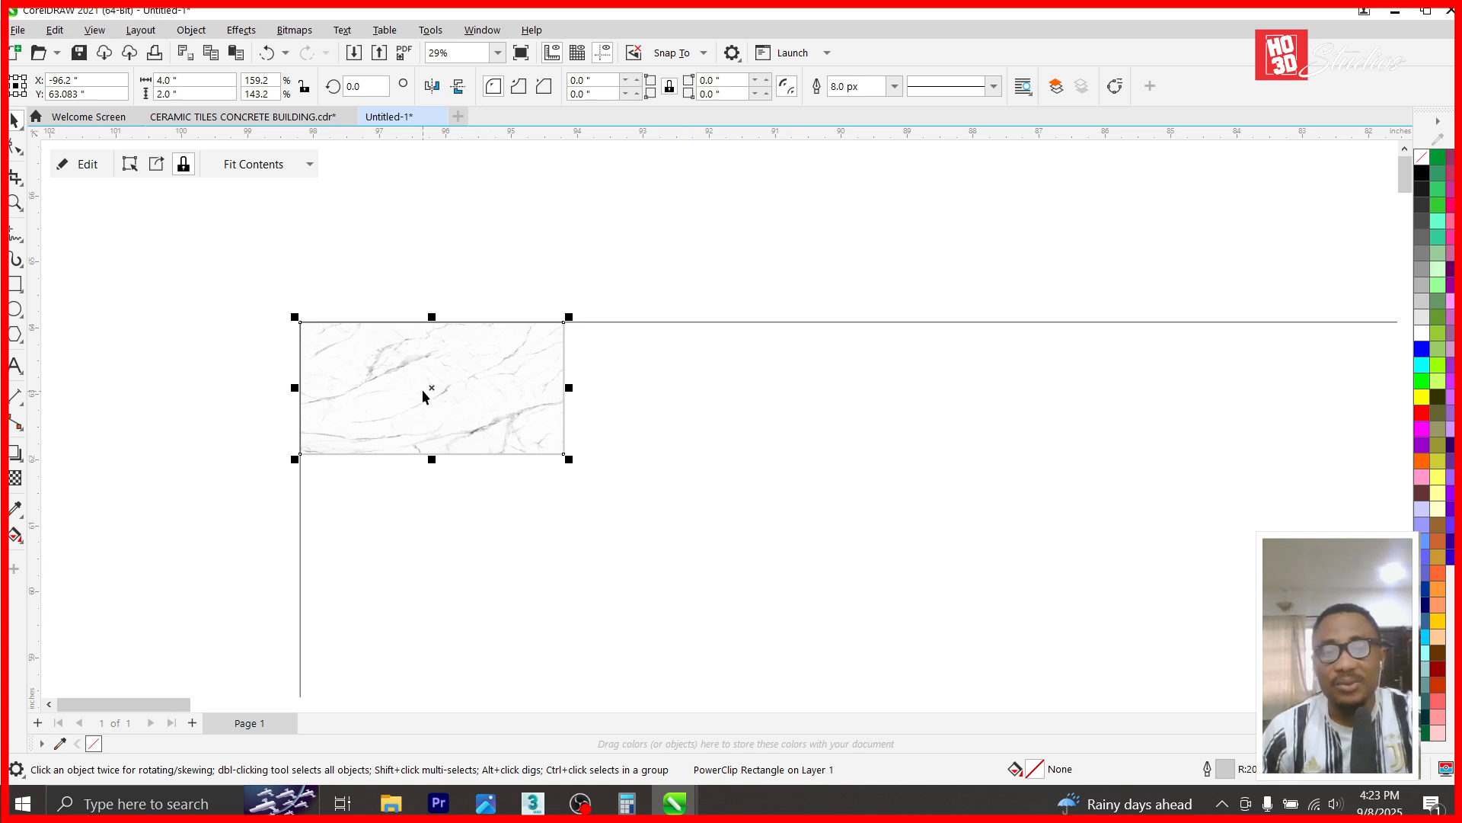
pyautogui.moveTo(432, 387); pyautogui.dragTo(695, 378)
pyautogui.doubleClick(705, 387)
pyautogui.click(725, 371)
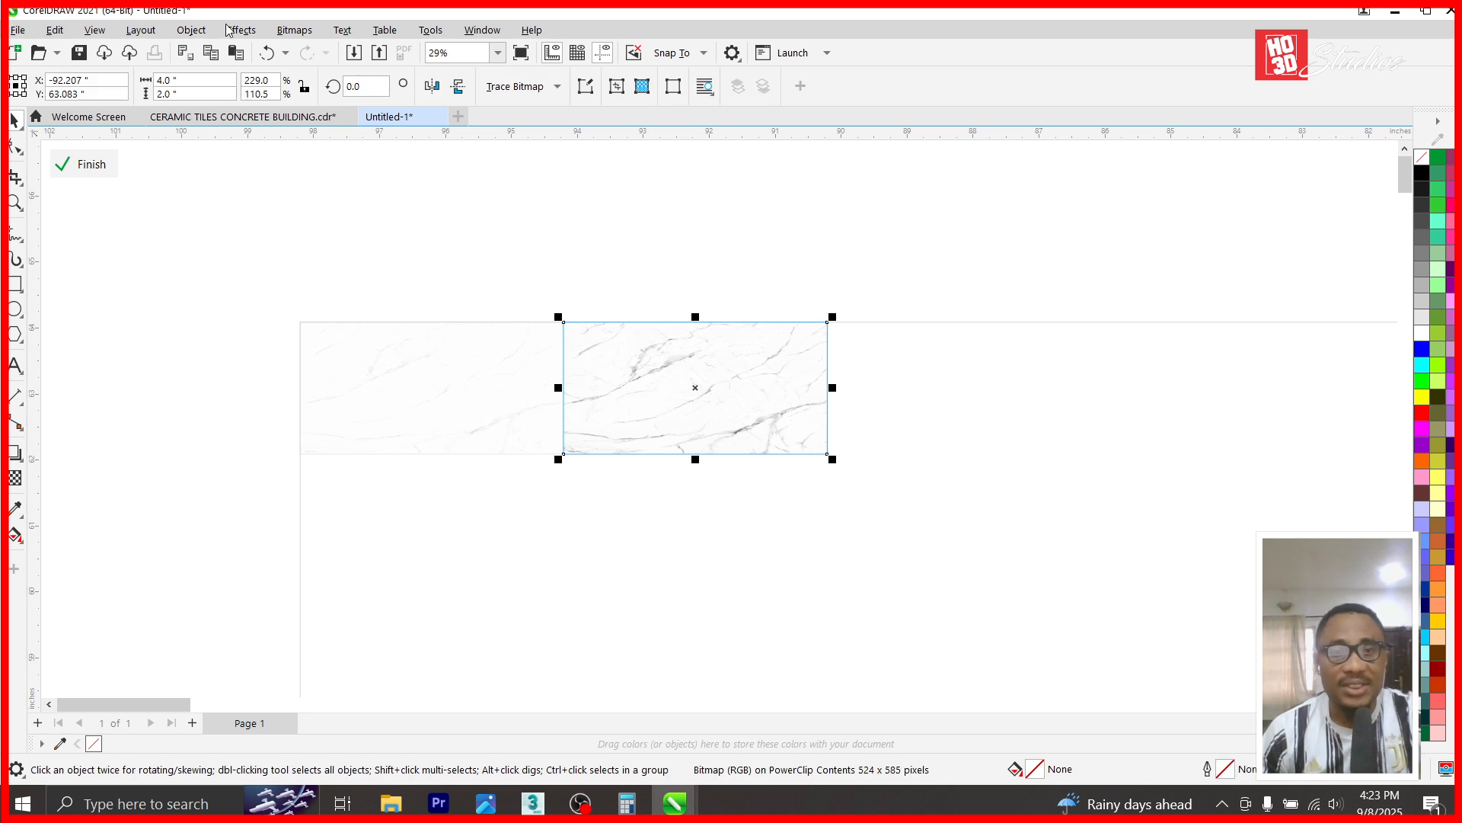
pyautogui.click(276, 30)
pyautogui.moveTo(378, 183)
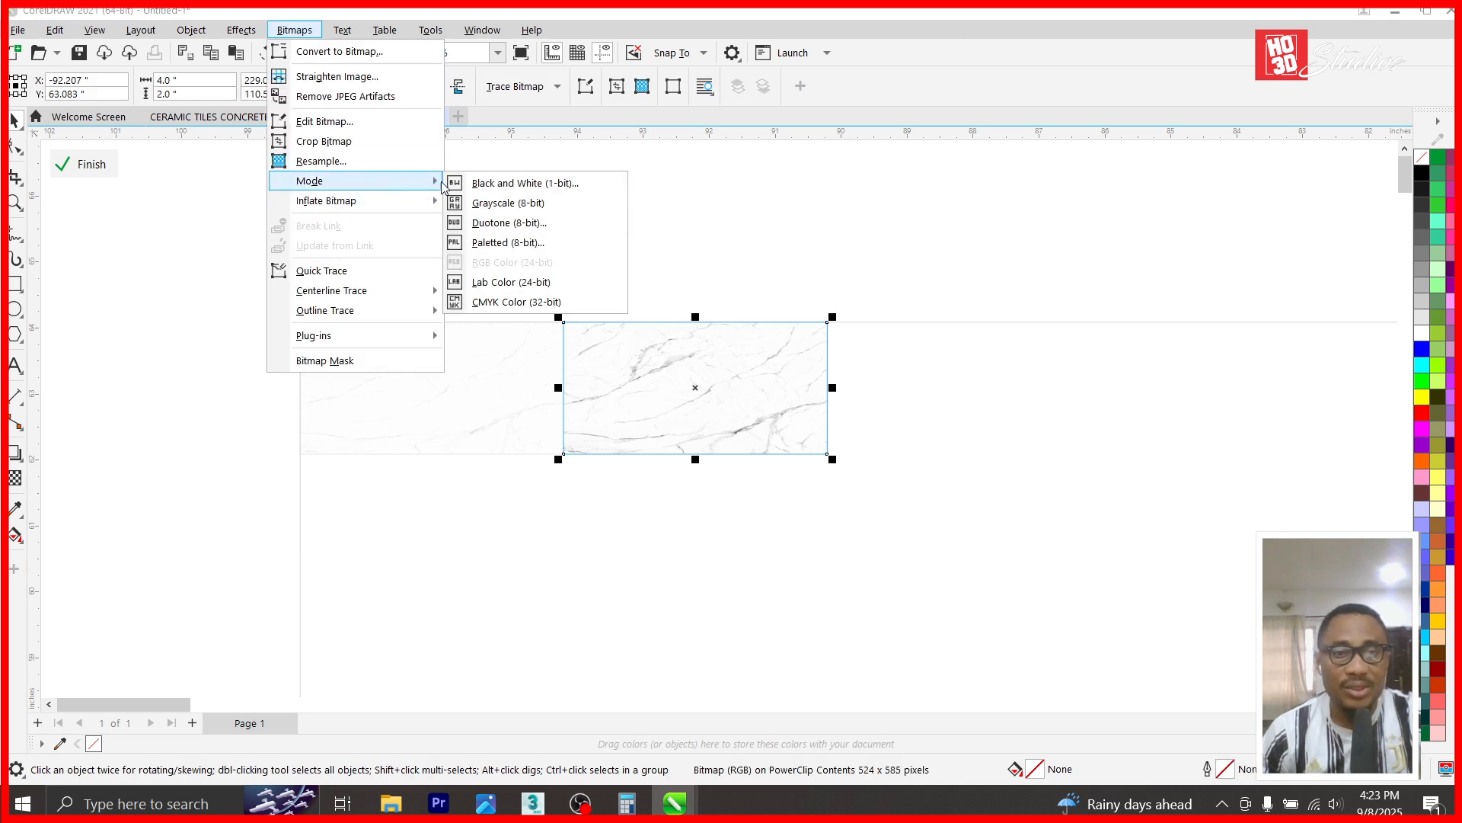
pyautogui.click(481, 204)
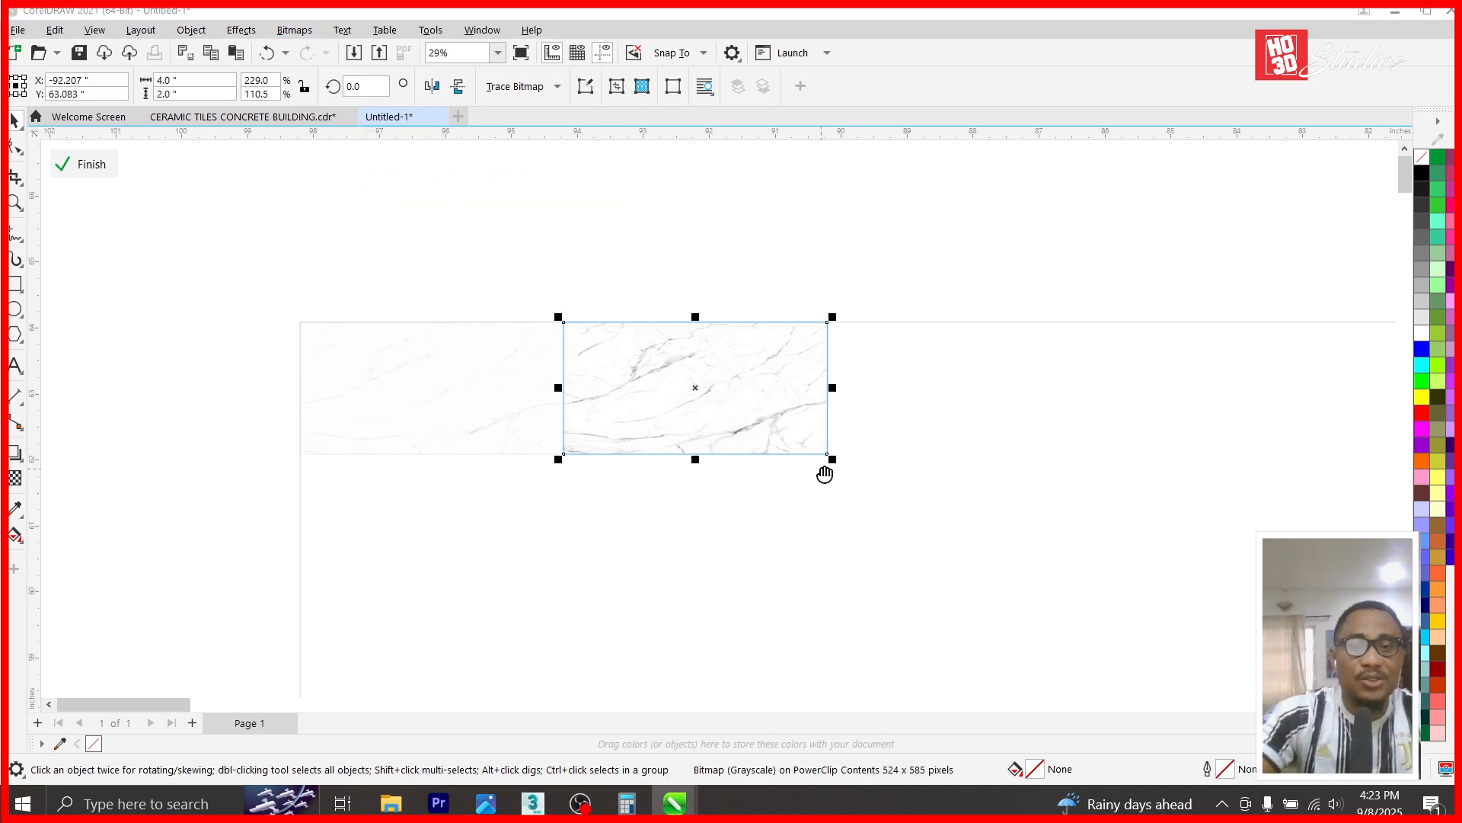
# - Darken the second tile's bitmap by setting its brightness to -55 and its contrast to -42
pyautogui.hotkey('ctrl', 'b')
pyautogui.moveTo(693, 307); pyautogui.dragTo(828, 328)
pyautogui.click(818, 374)
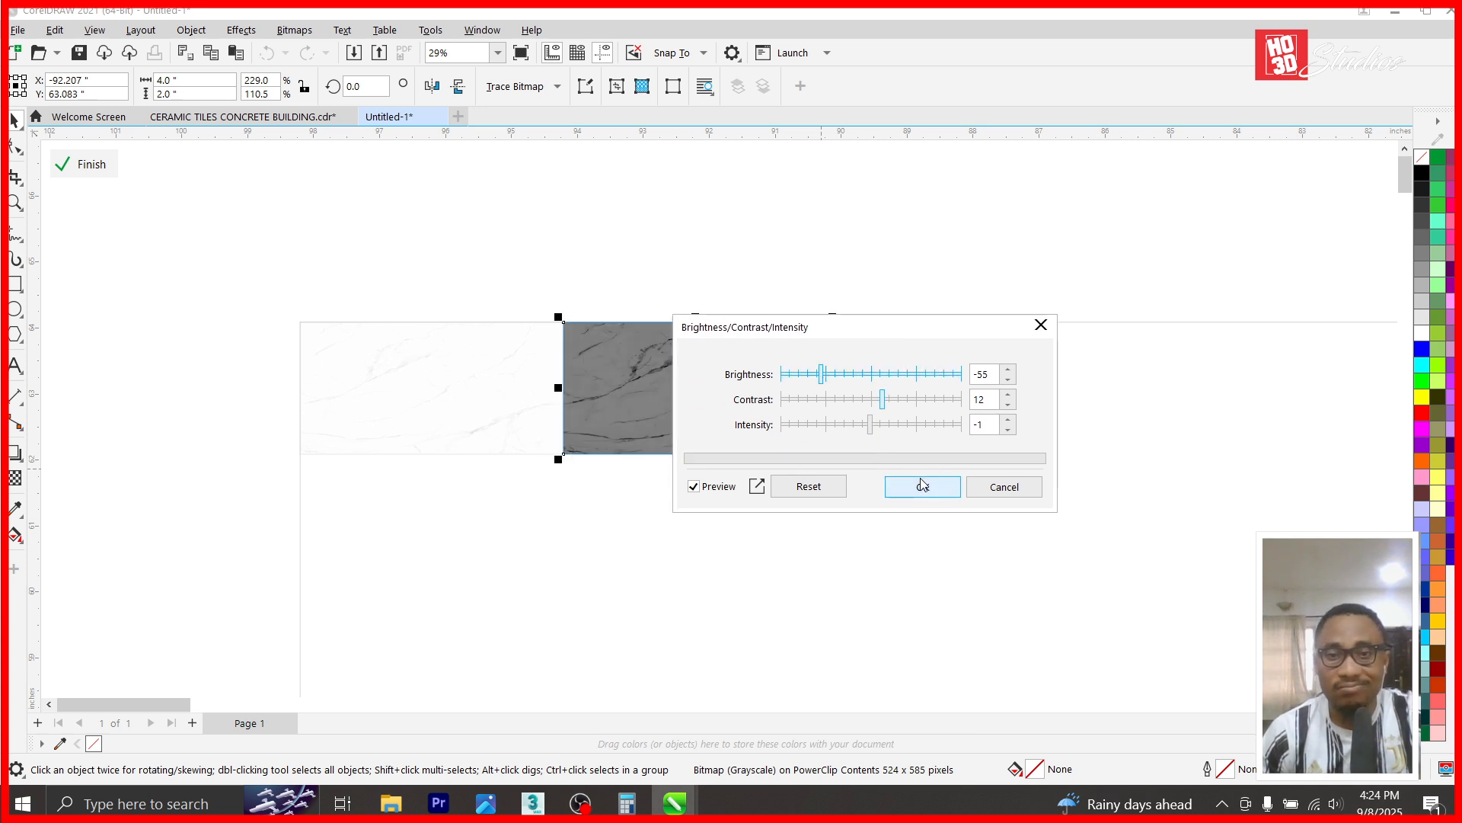
pyautogui.click(920, 399)
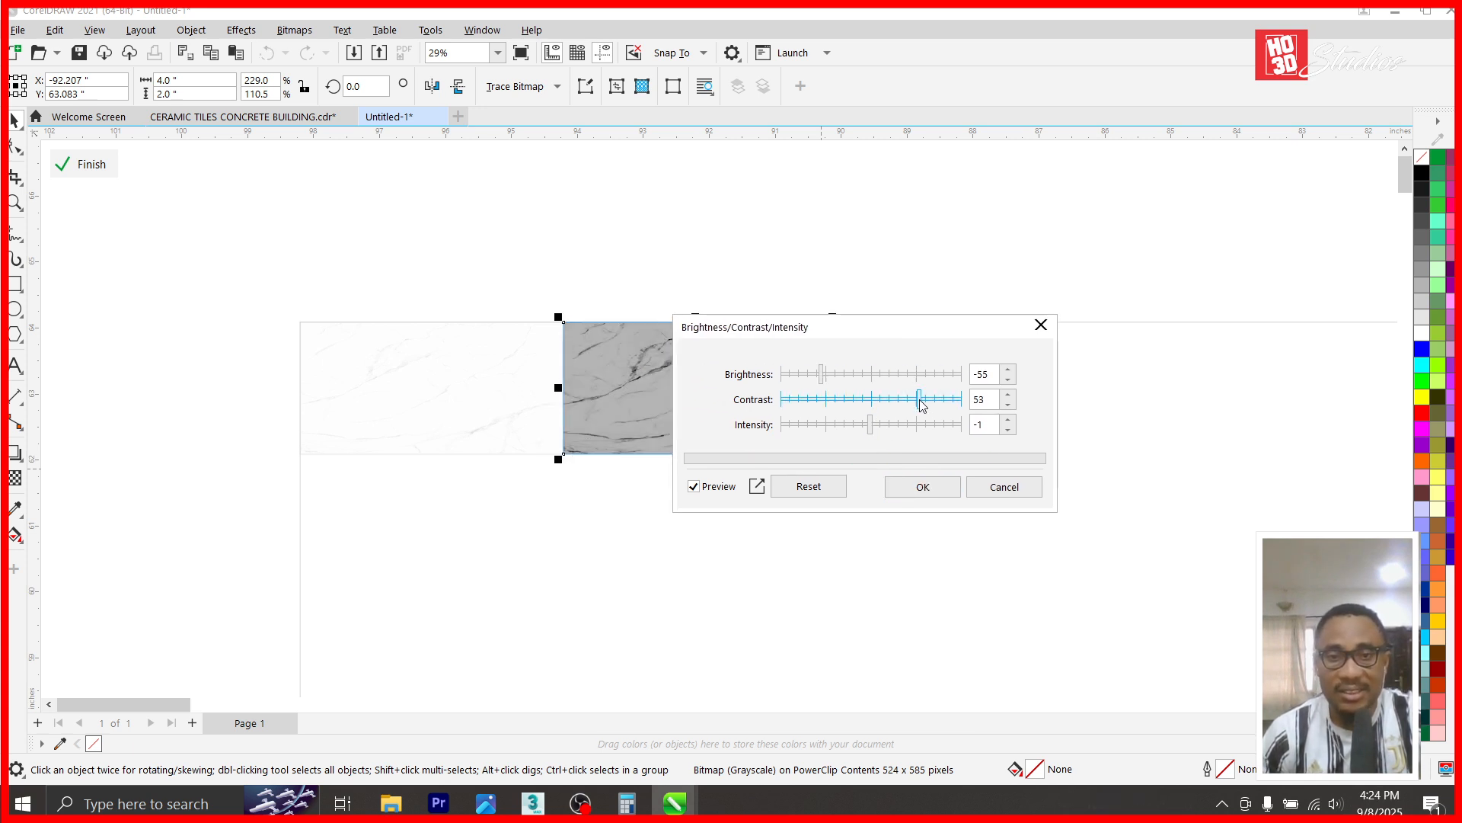
pyautogui.click(835, 402)
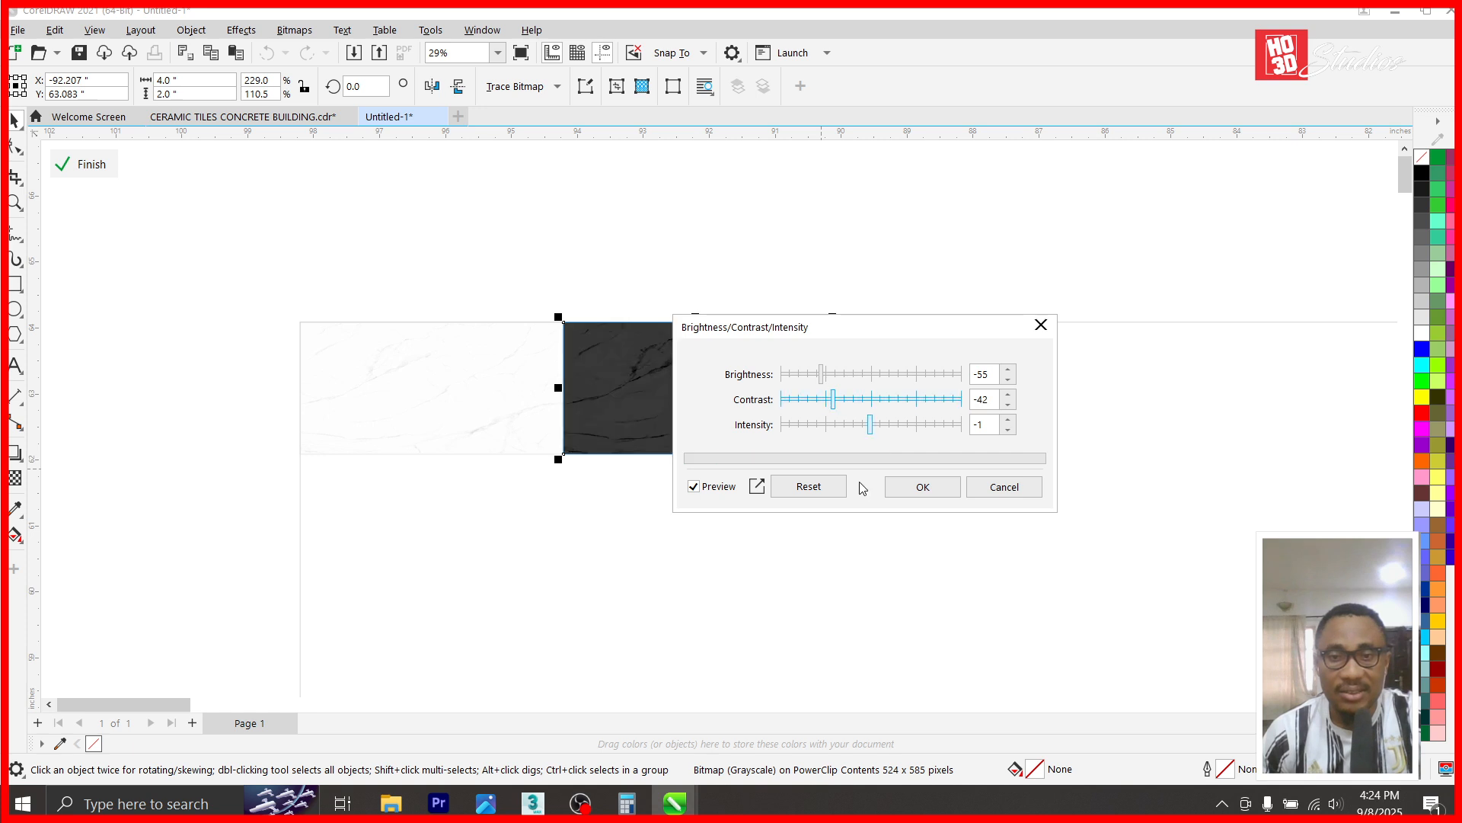
pyautogui.click(911, 491)
# - Mirror the darkened bitmap horizontally and vertically, and finish editing the second tile's PowerClip contents
pyautogui.click(433, 87)
pyautogui.click(462, 89)
pyautogui.keyDown('ctrl'); pyautogui.click(732, 258); pyautogui.keyUp('ctrl')
# - Duplicate the dark tile directly to its right and set the copy's bitmap brightness to -6 and contrast to -2
pyautogui.moveTo(754, 369); pyautogui.dragTo(940, 391)
pyautogui.scroll(1, 951, 396)
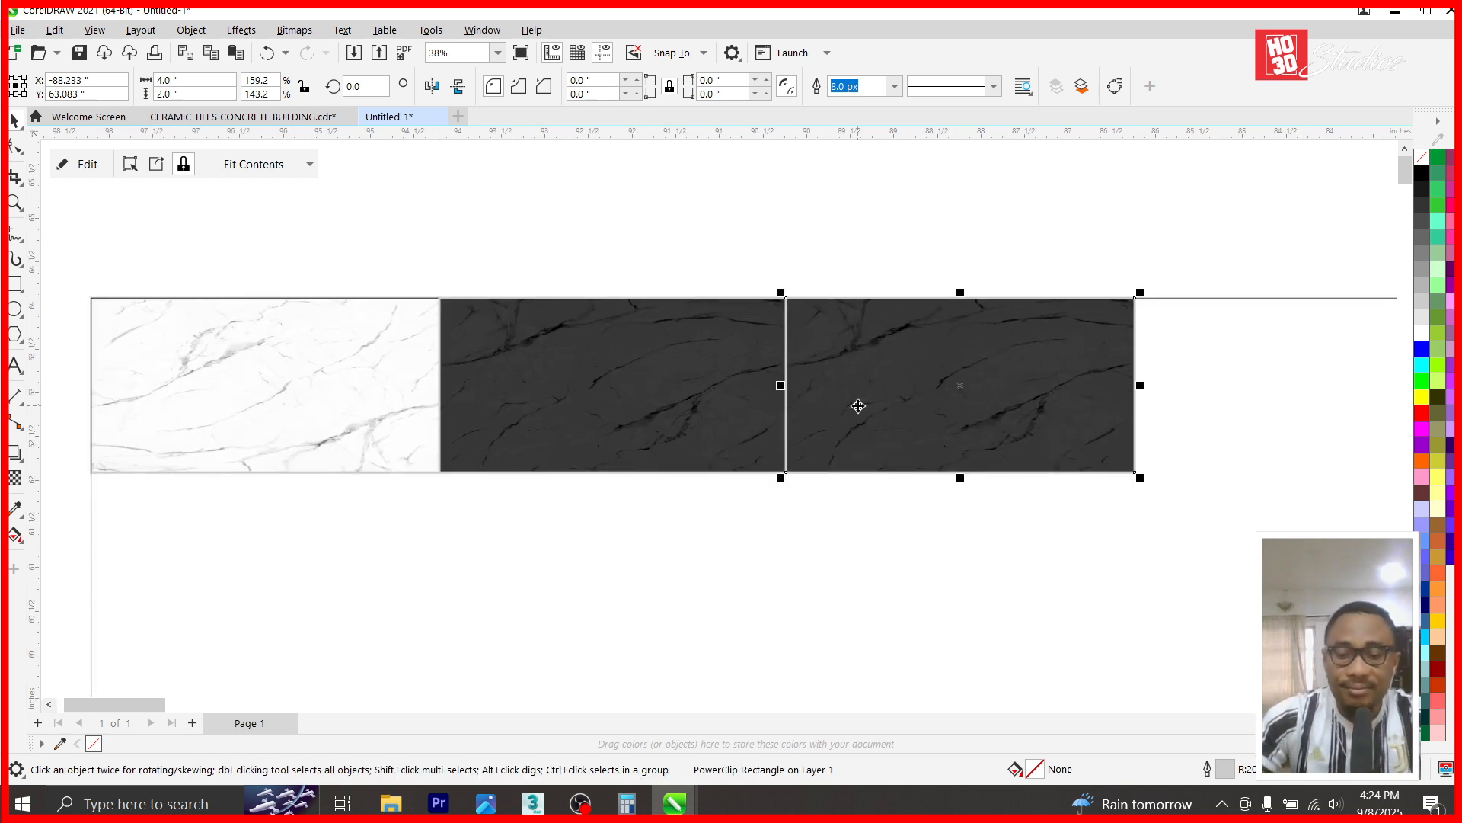
pyautogui.keyDown('ctrl'); pyautogui.click(858, 406); pyautogui.keyUp('ctrl')
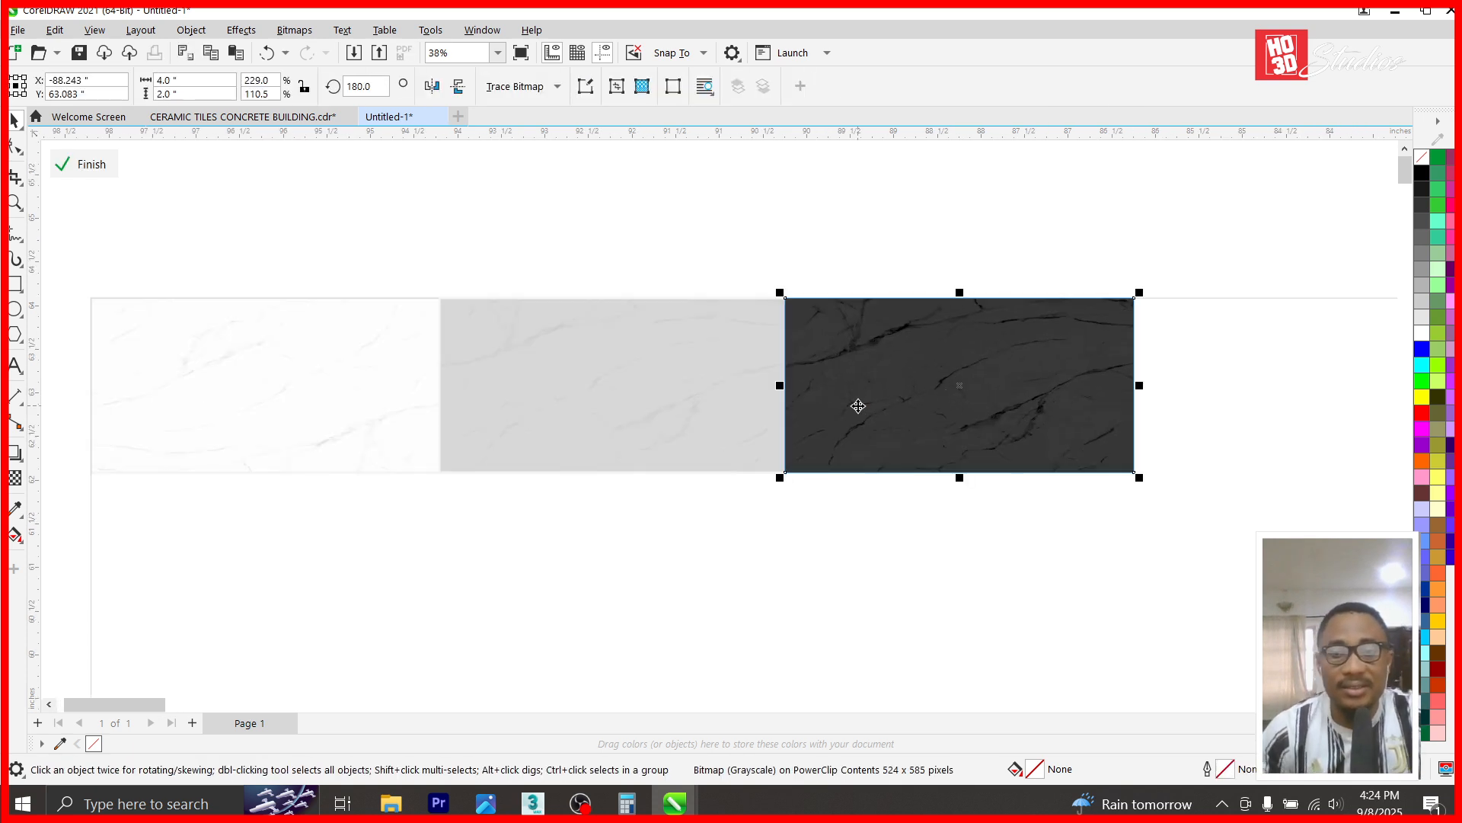
pyautogui.hotkey('ctrl', 'b')
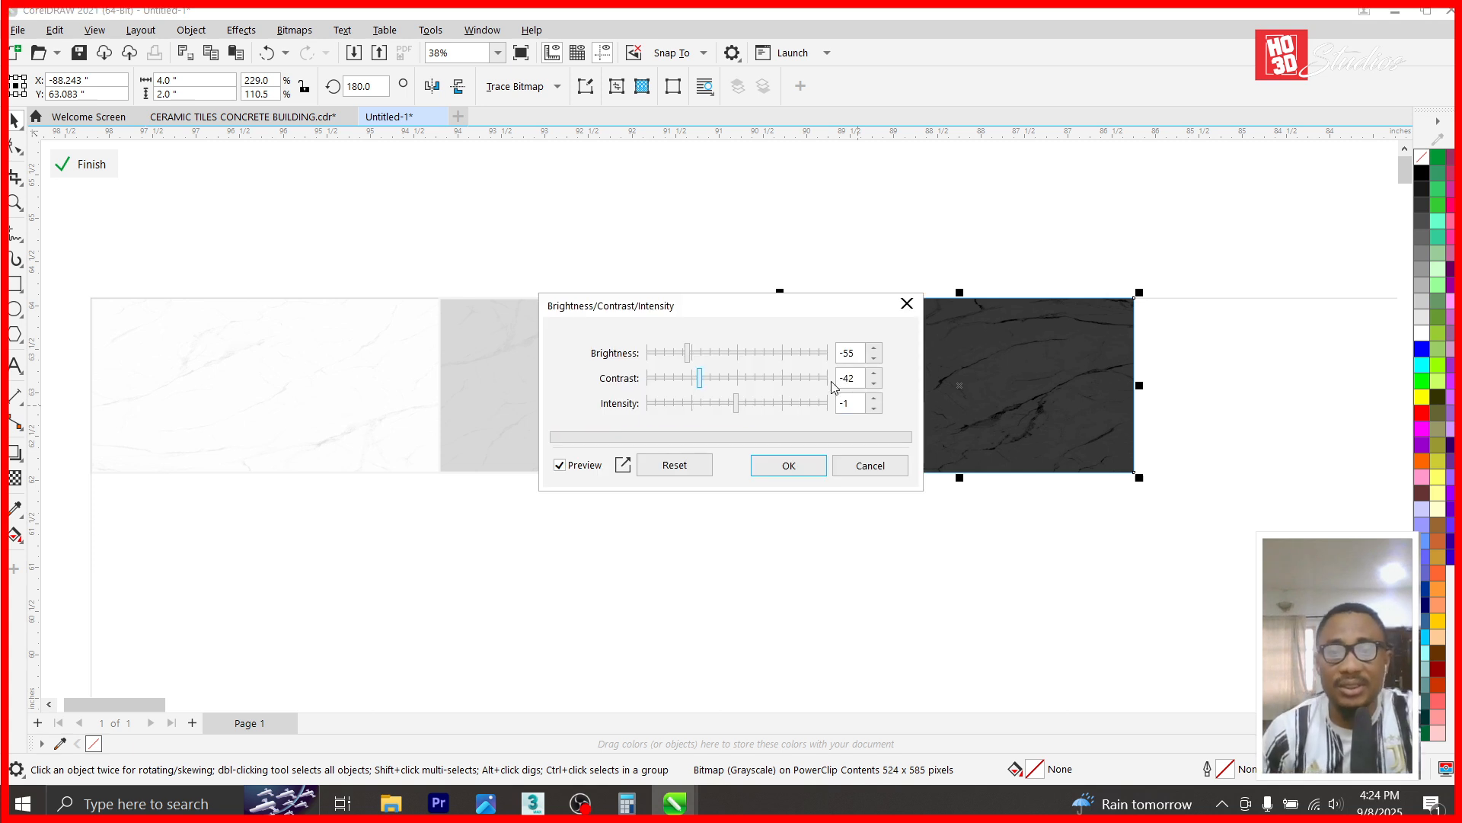
pyautogui.click(733, 353)
pyautogui.click(749, 378)
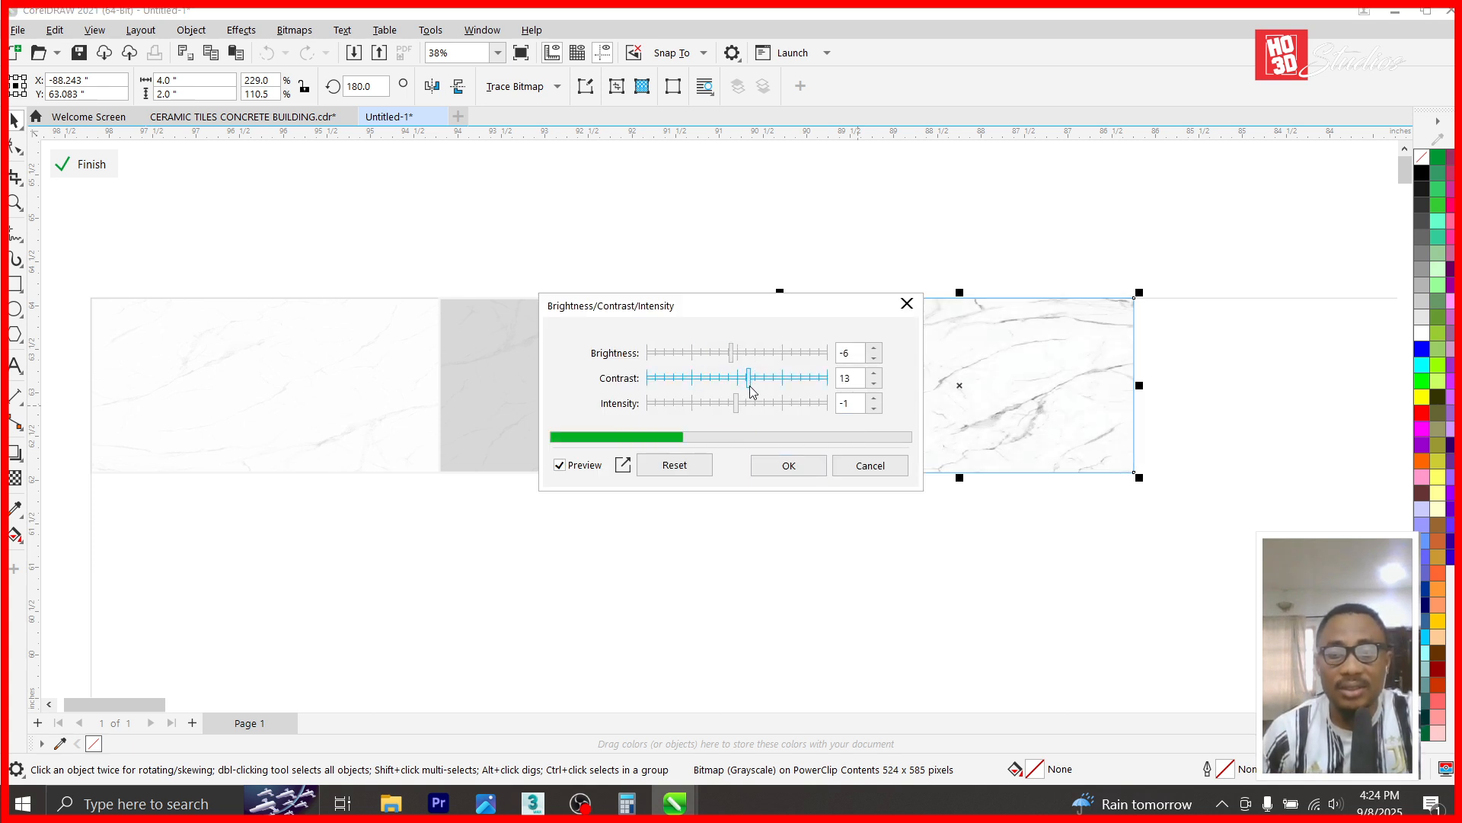
pyautogui.click(736, 379)
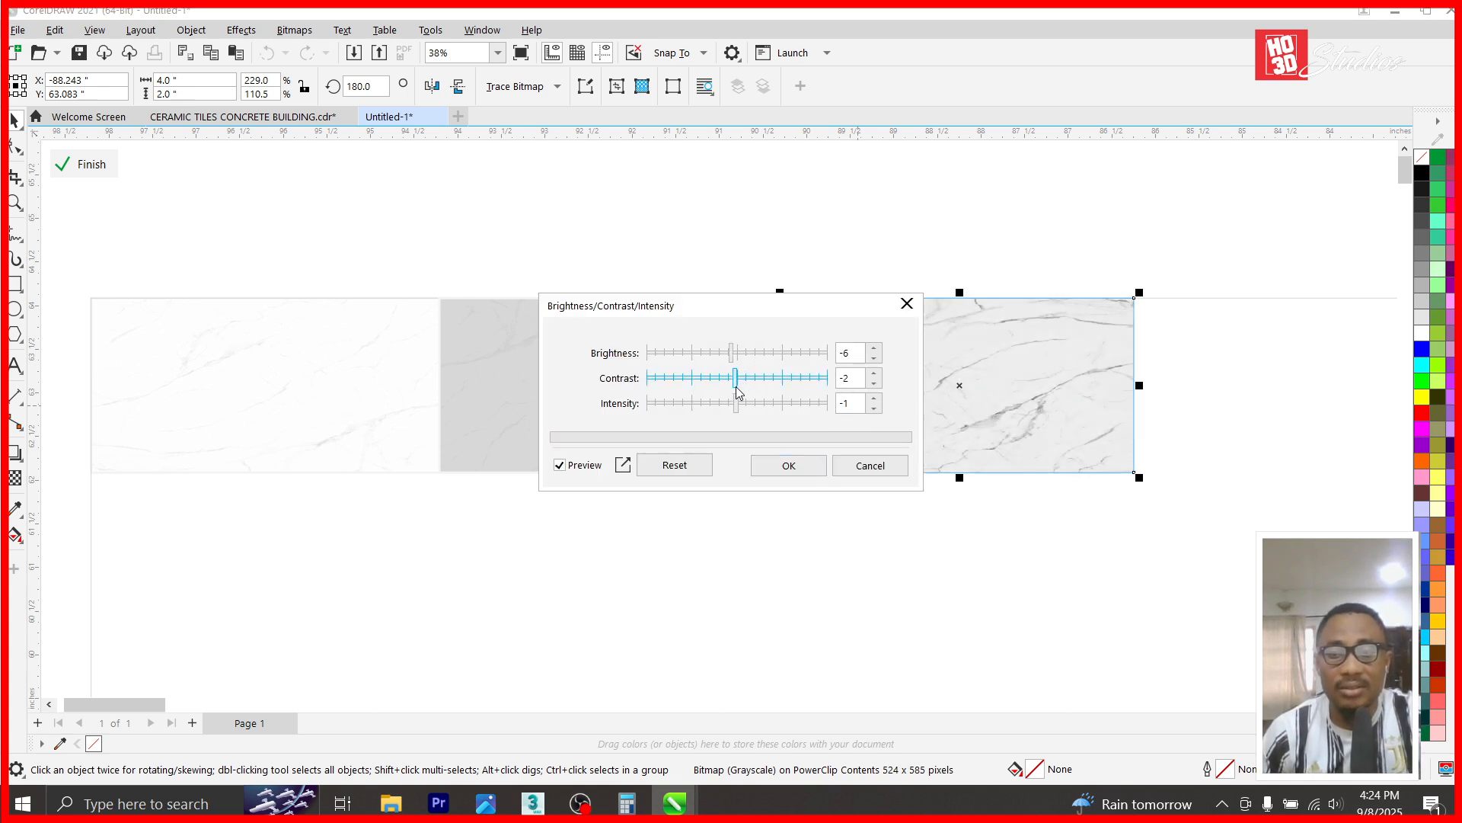
pyautogui.click(785, 465)
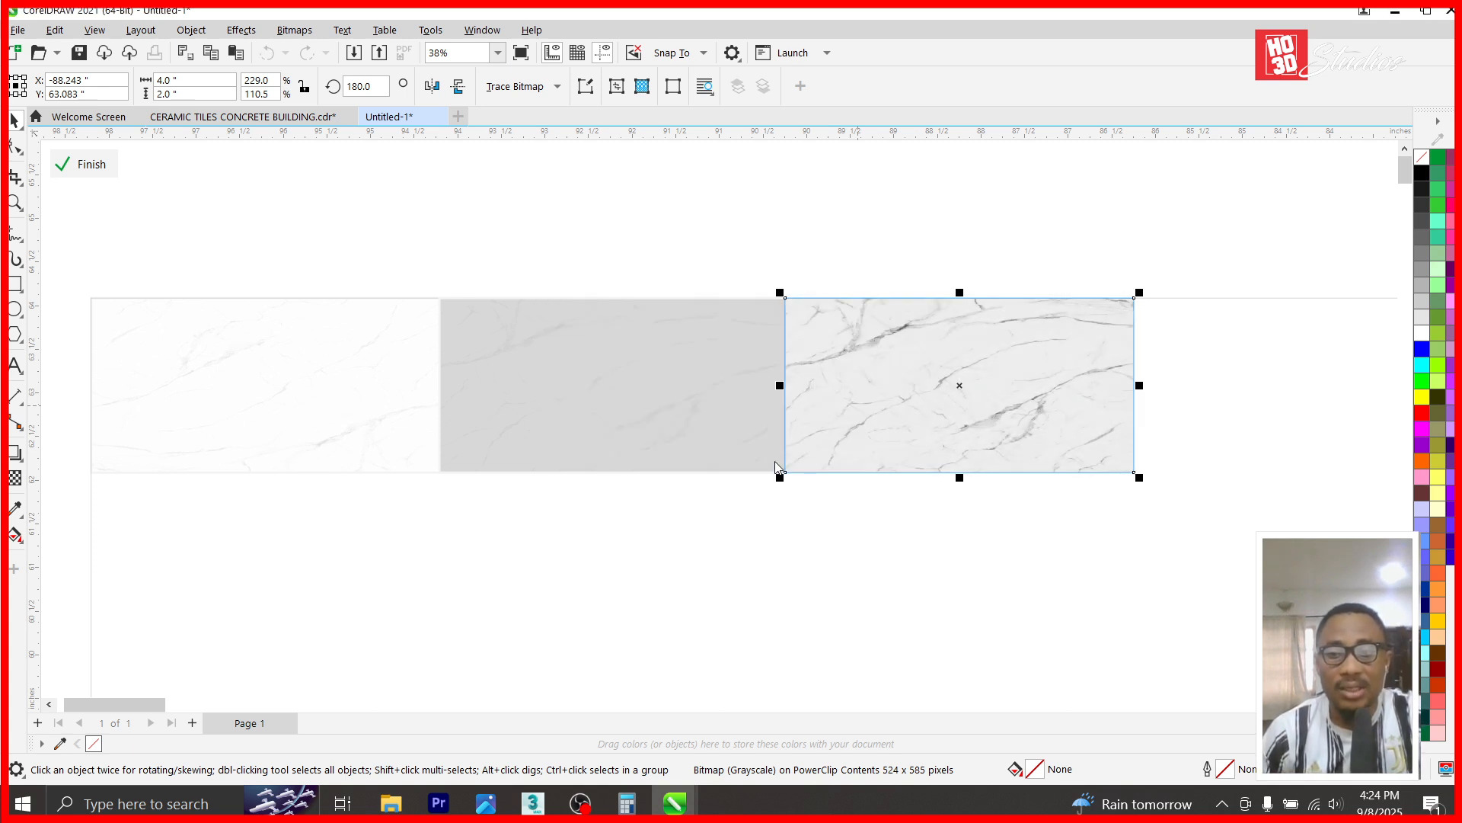
# - Rotate the third tile's bitmap to 90 degrees and widen it symmetrically to about 4.14 inches so it covers the frame
pyautogui.click(894, 371)
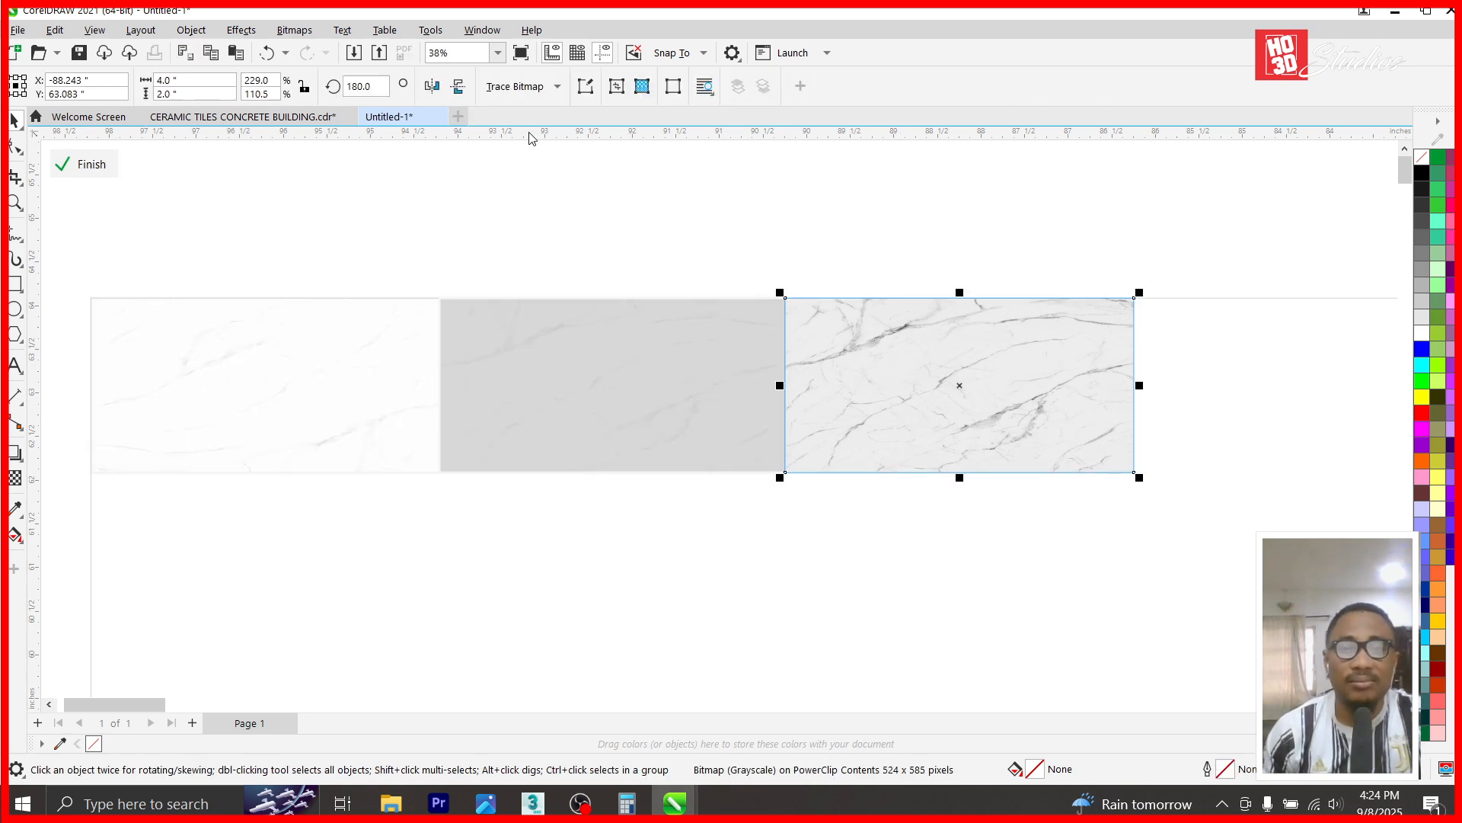
pyautogui.write('9')
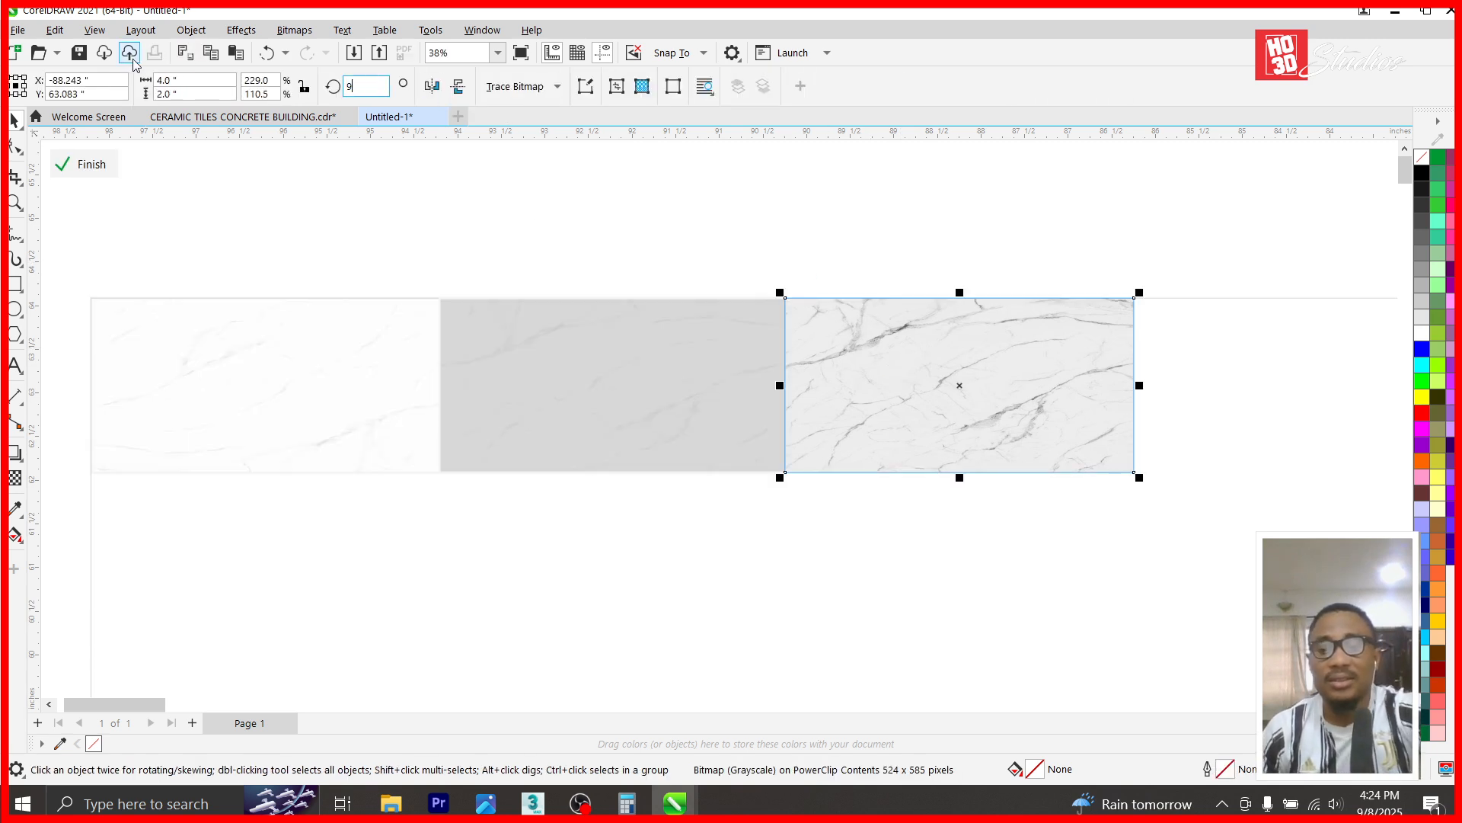
pyautogui.write('0')
pyautogui.press('Return')
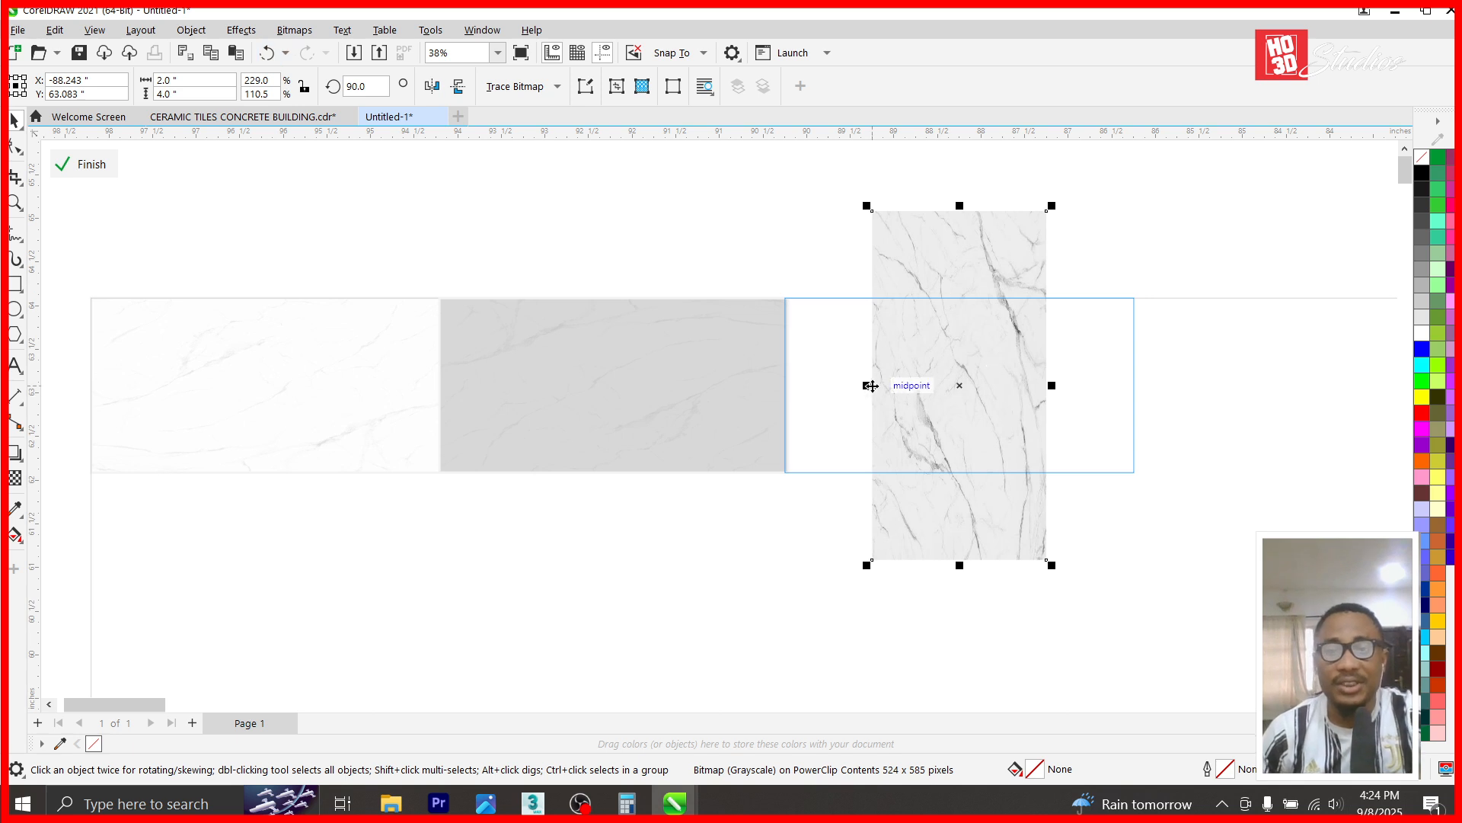
pyautogui.keyDown('shift'); pyautogui.moveTo(870, 389); pyautogui.dragTo(774, 386); pyautogui.keyUp('shift')
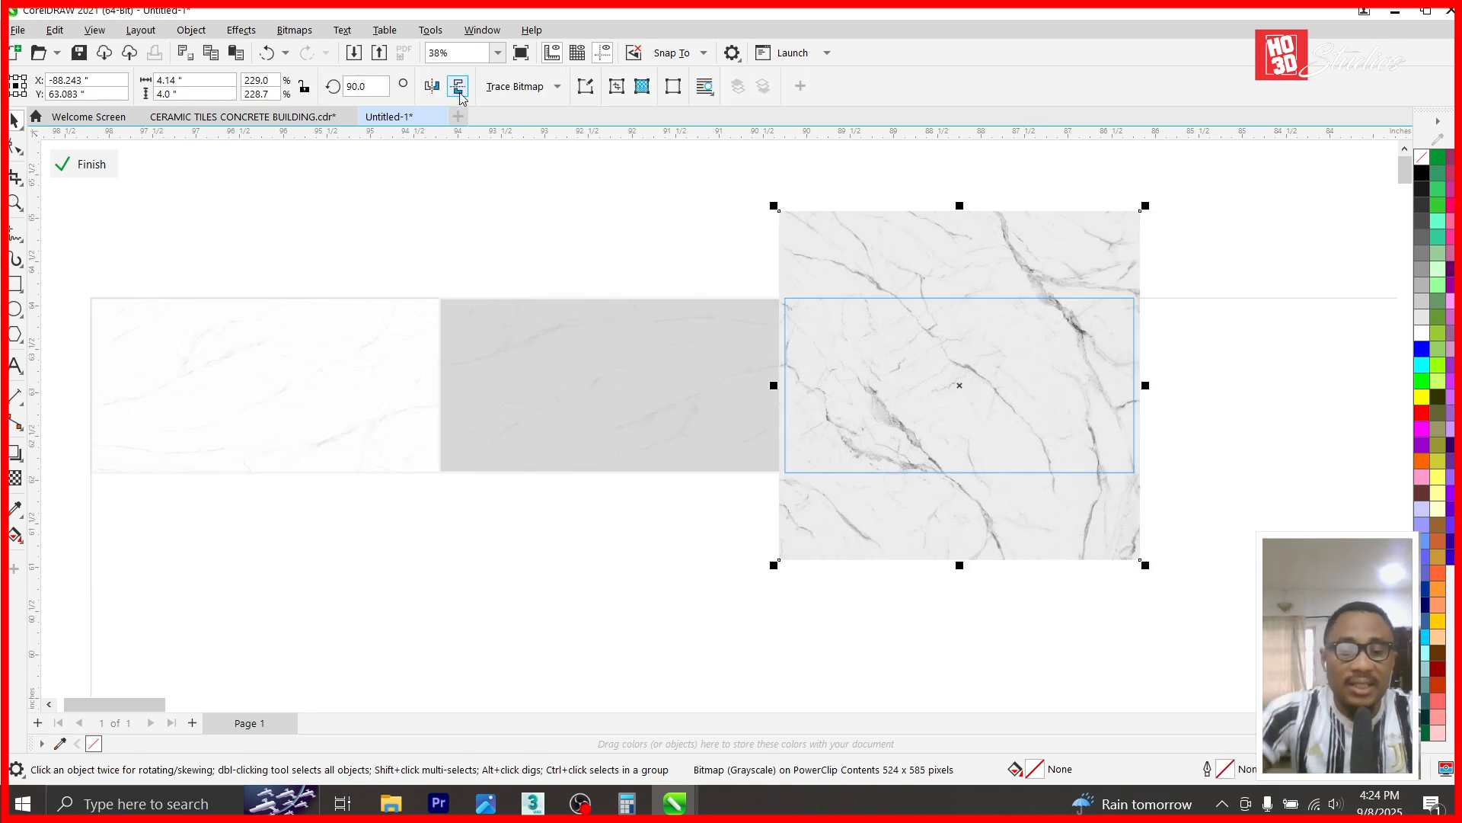
# - Set the third tile's bitmap contrast to -38 and finish editing its PowerClip contents
pyautogui.hotkey('ctrl', 'b')
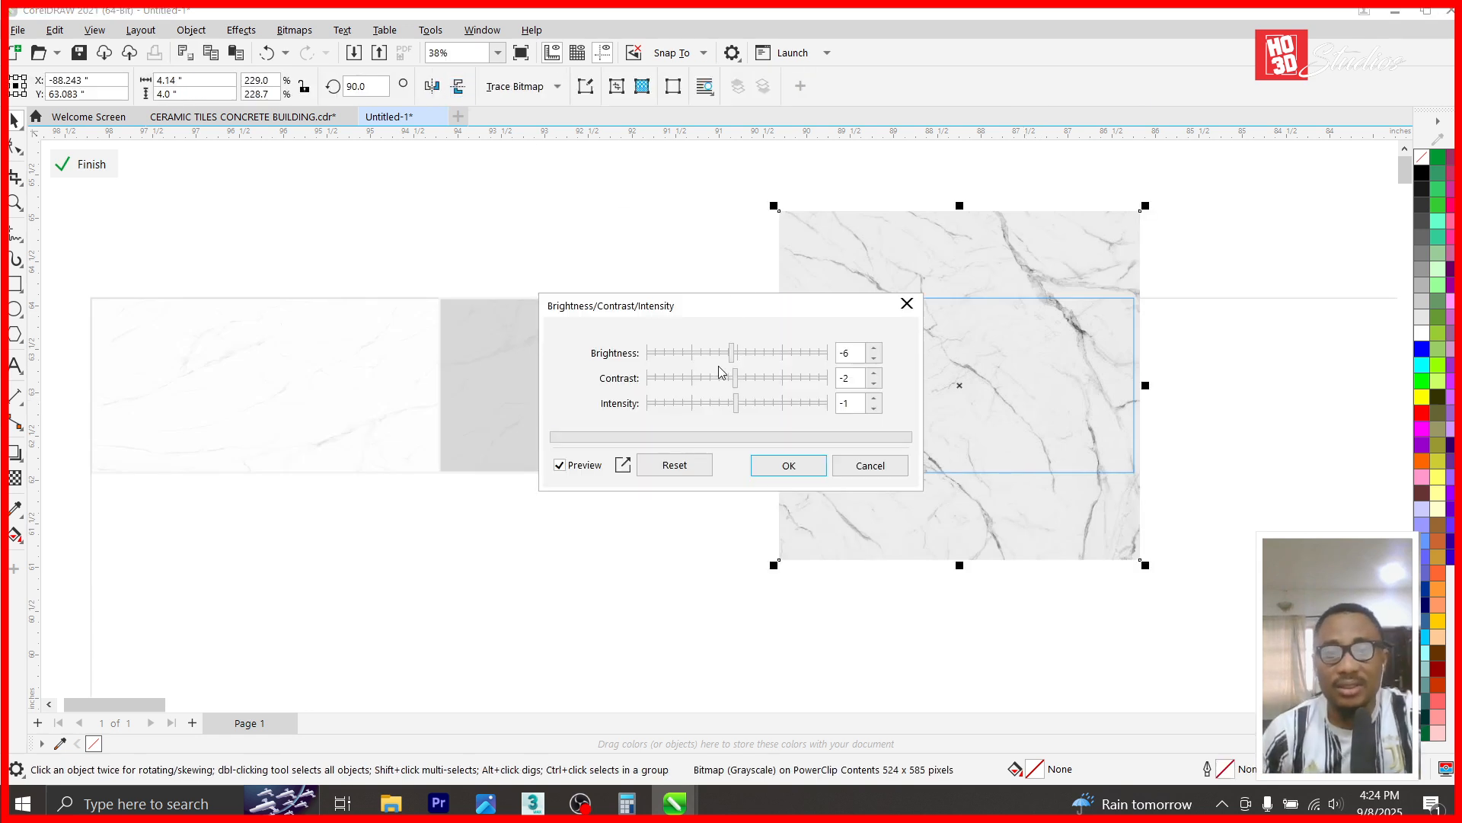
pyautogui.moveTo(716, 383); pyautogui.dragTo(700, 389)
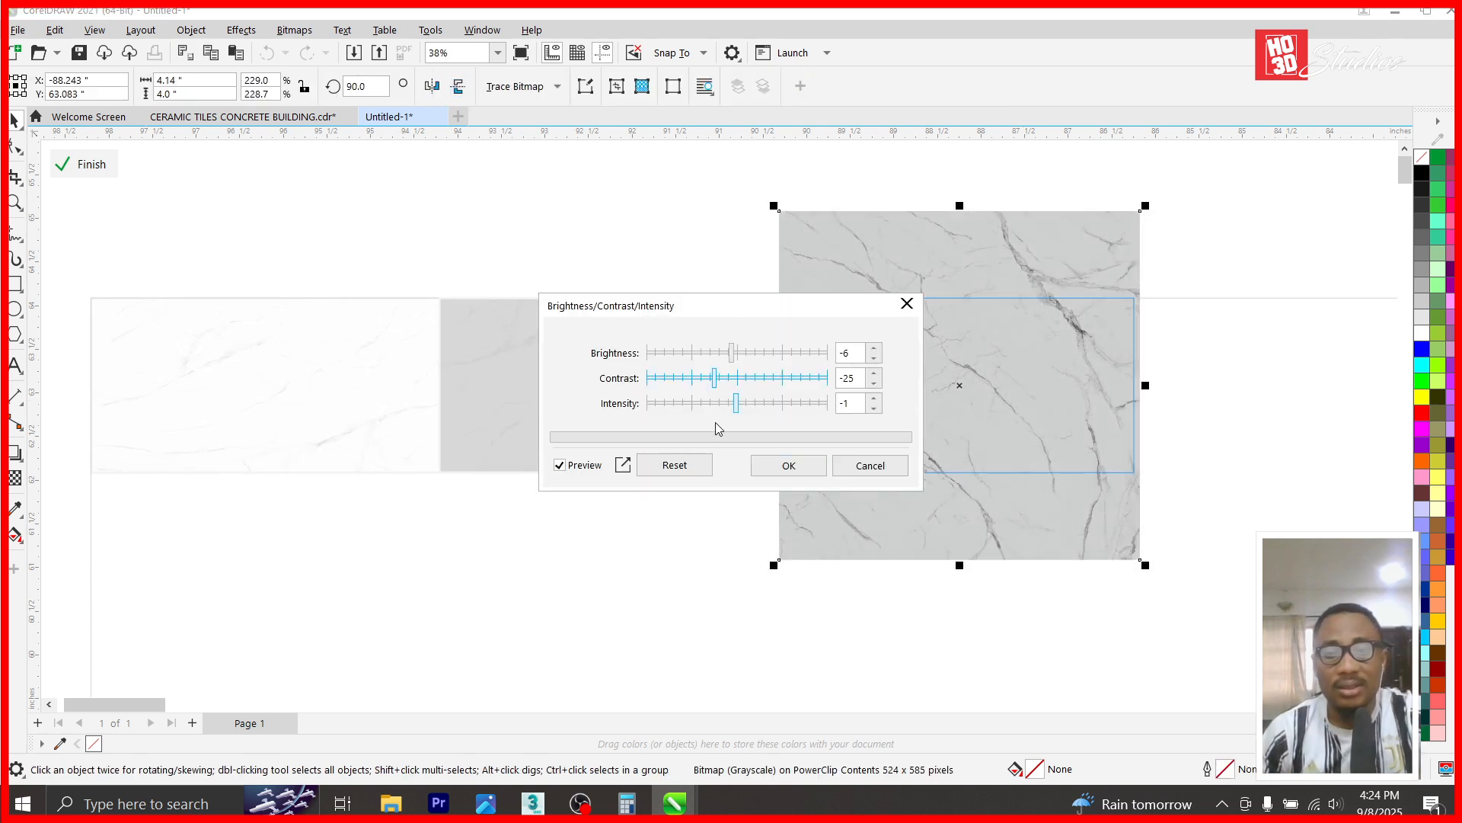
pyautogui.click(788, 464)
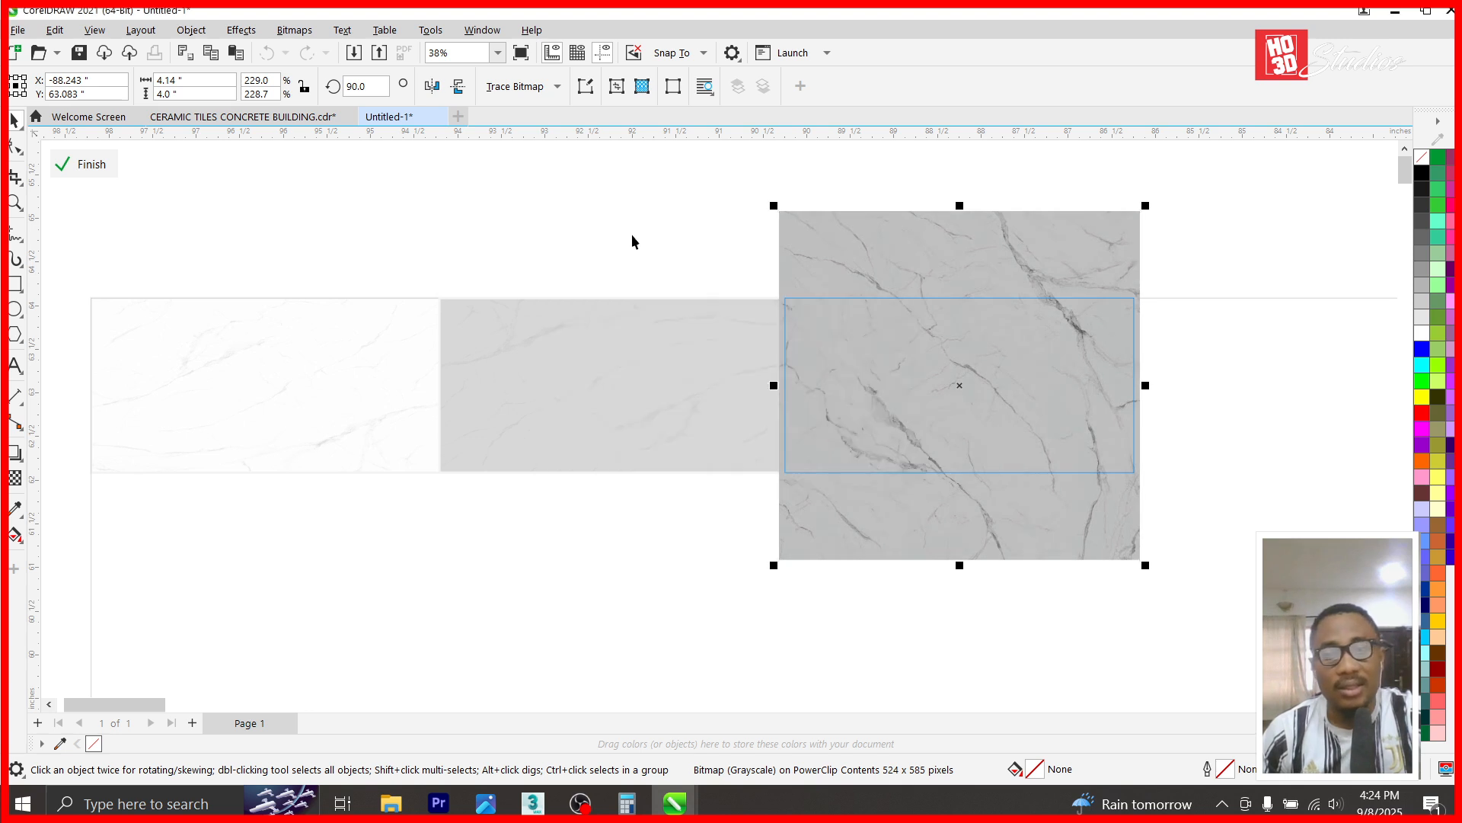
pyautogui.click(632, 229)
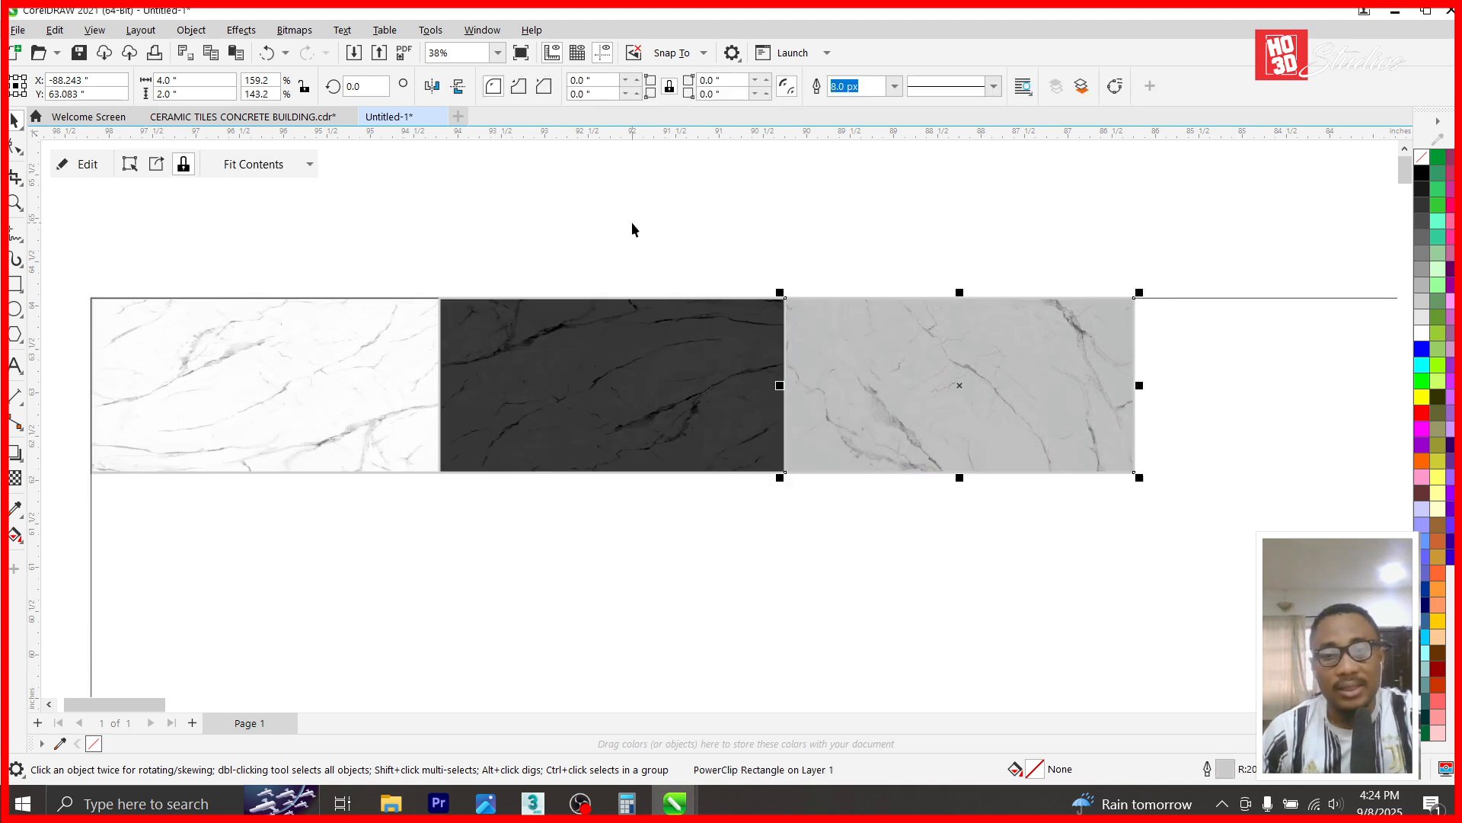
# - Examine the outlines and joints between the white, dark and grey tiles up close
pyautogui.click(848, 283)
pyautogui.click(853, 360)
pyautogui.scroll(-1, 845, 350)
pyautogui.scroll(5, 599, 345)
pyautogui.click(532, 397)
pyautogui.scroll(-2, 531, 397)
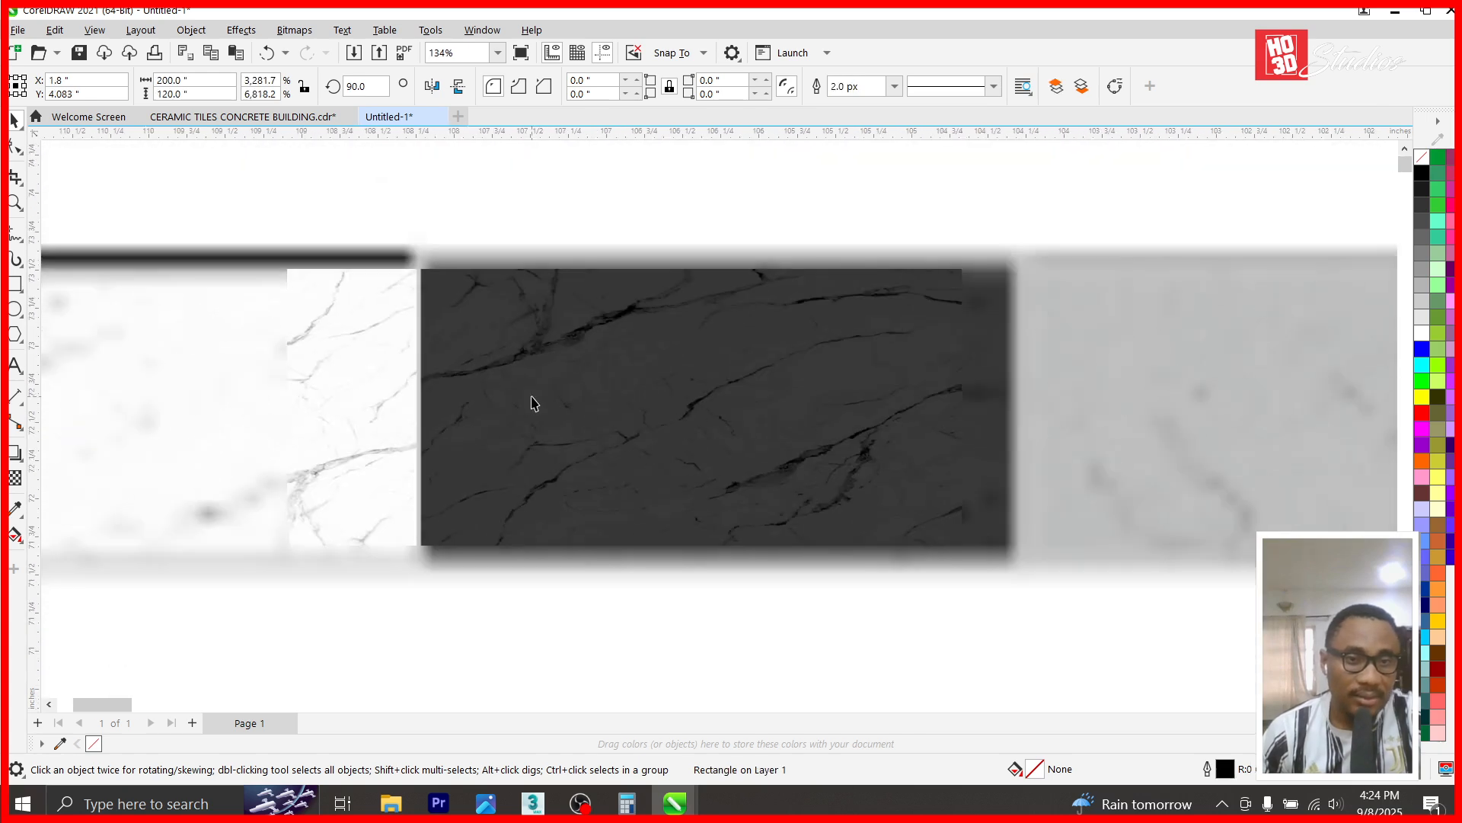
pyautogui.click(532, 311)
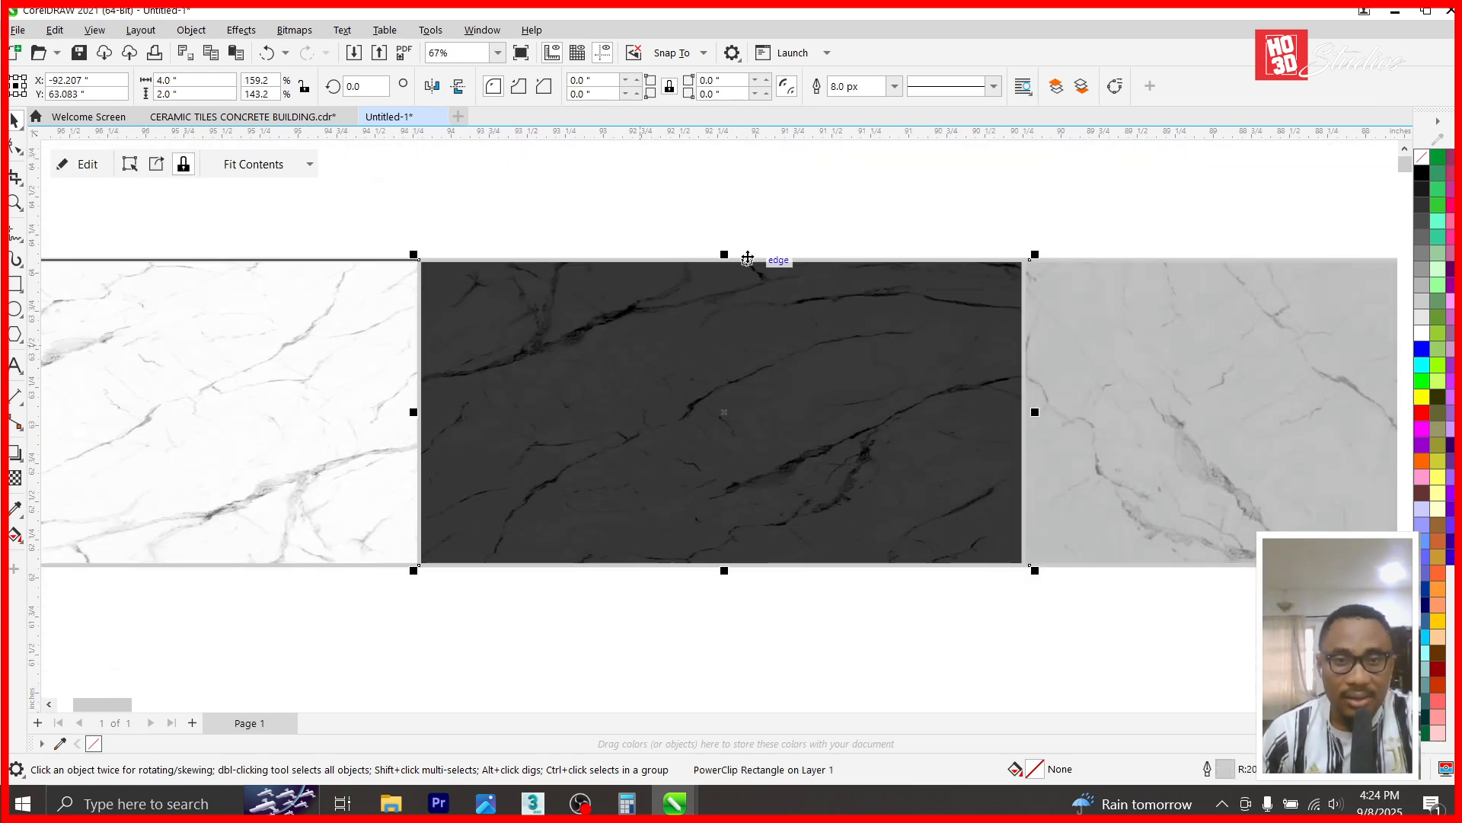
pyautogui.click(745, 227)
# - Change the outline colour of all three tiles to a medium grey from the colour palette
pyautogui.scroll(-2, 754, 259)
pyautogui.moveTo(695, 460); pyautogui.dragTo(180, 445)
pyautogui.rightClick(1424, 226)
pyautogui.click(1363, 235)
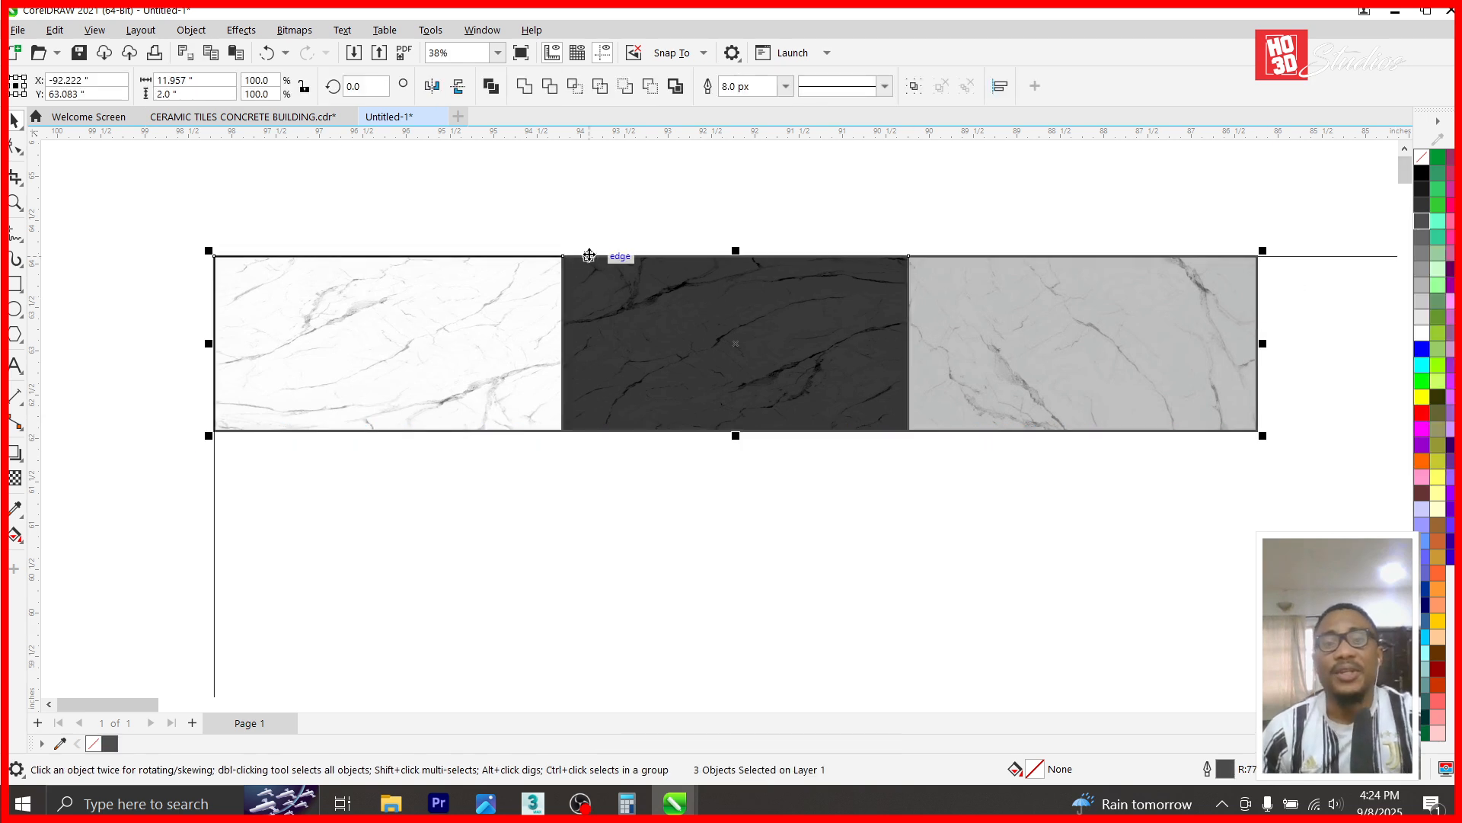
pyautogui.rightClick(1421, 250)
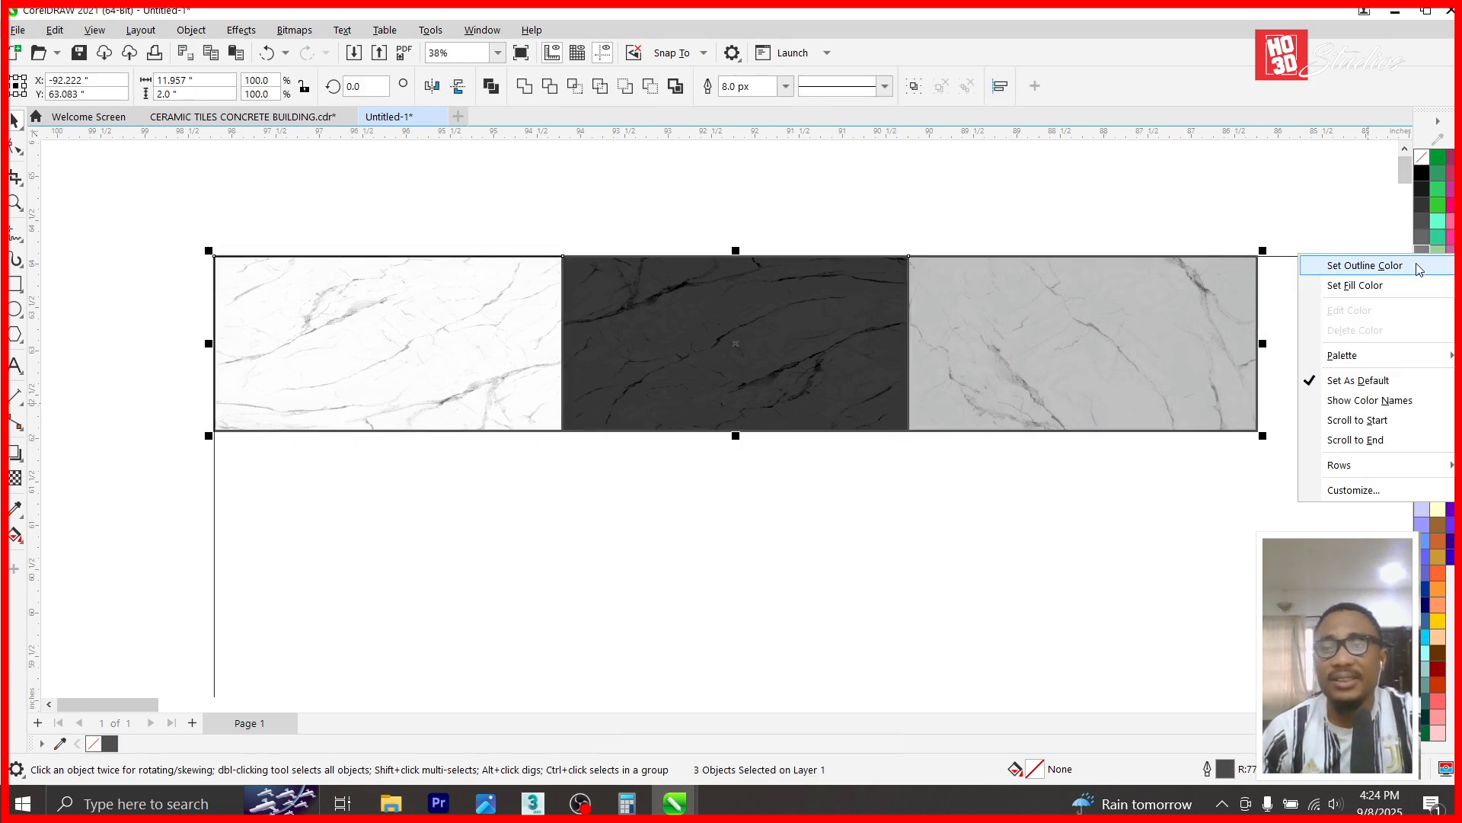
pyautogui.click(1383, 270)
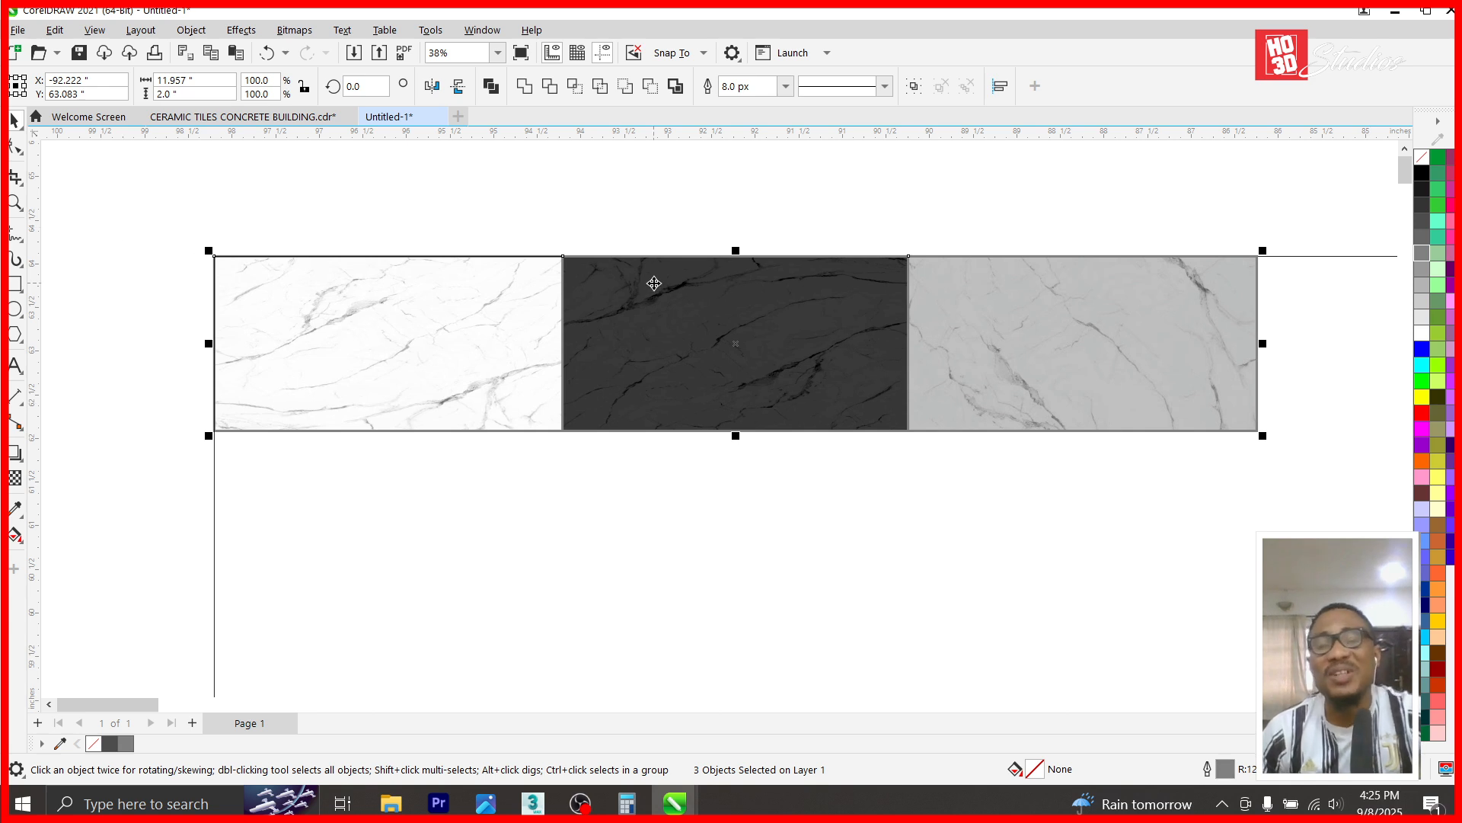
pyautogui.click(628, 227)
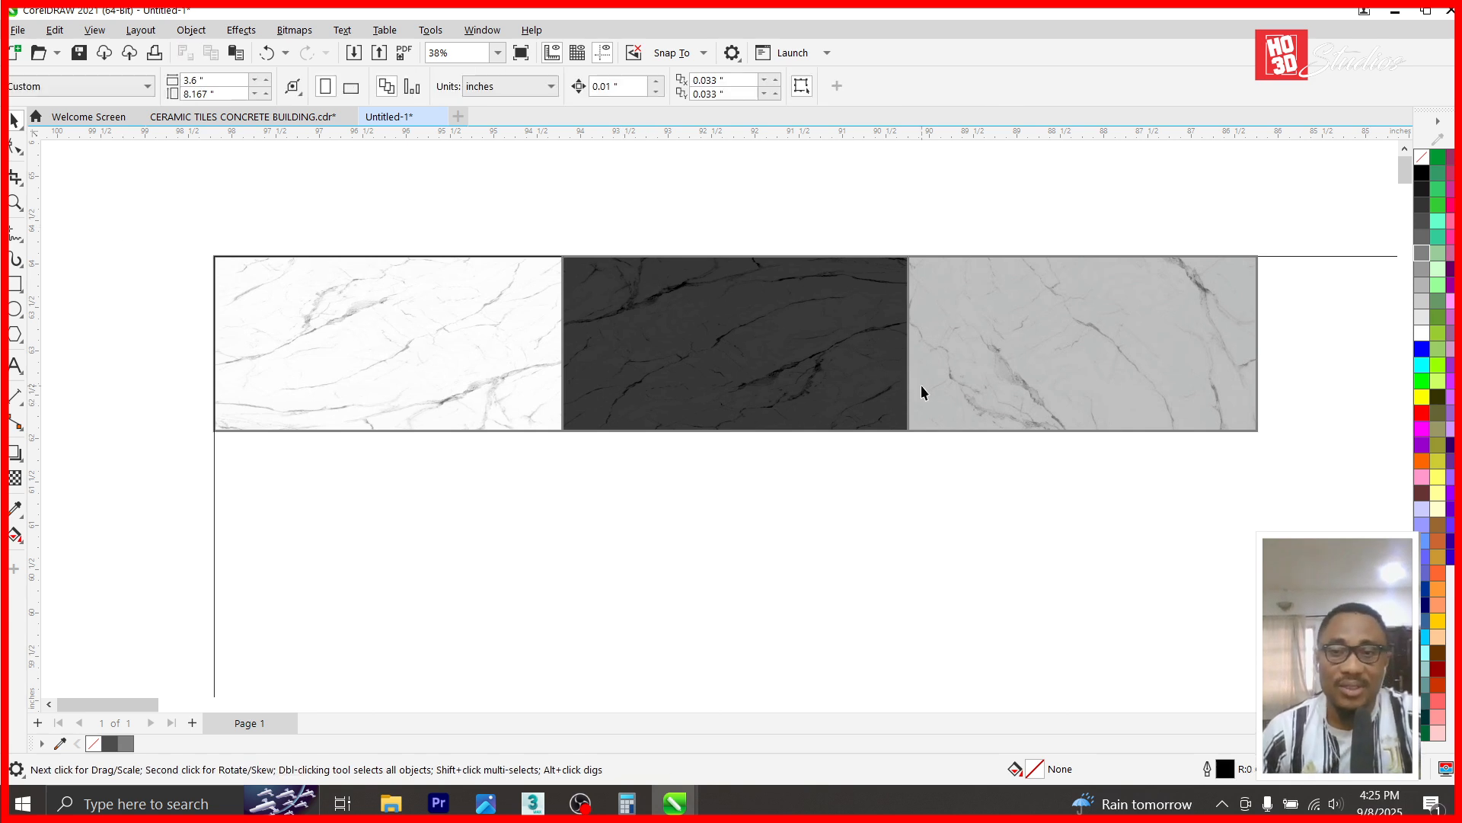
# - Duplicate the grey tile directly to its right and turn the copy's bitmap black with a brightness of -100
pyautogui.click(1044, 361)
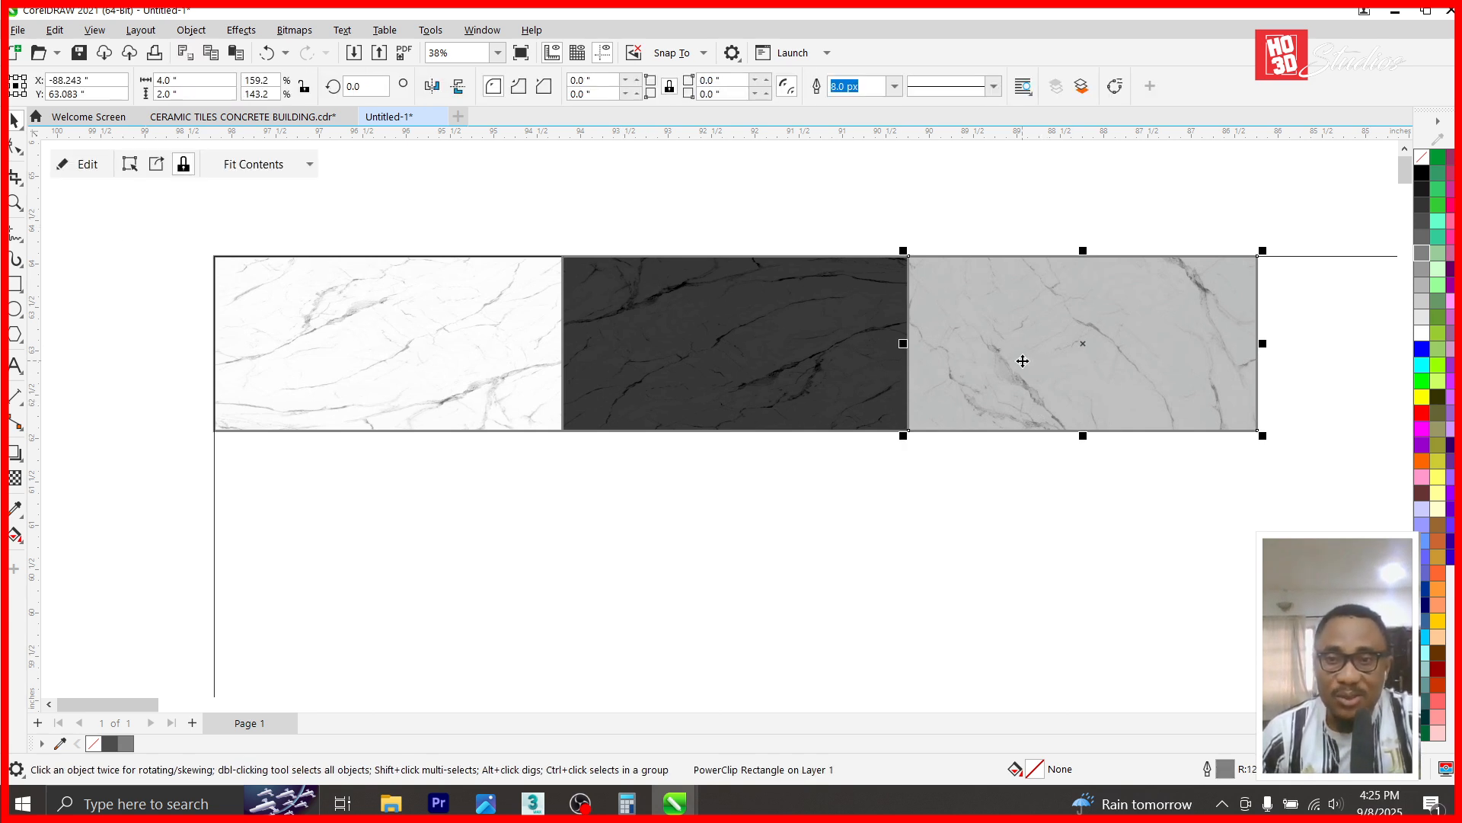
pyautogui.moveTo(1019, 359); pyautogui.dragTo(1368, 348)
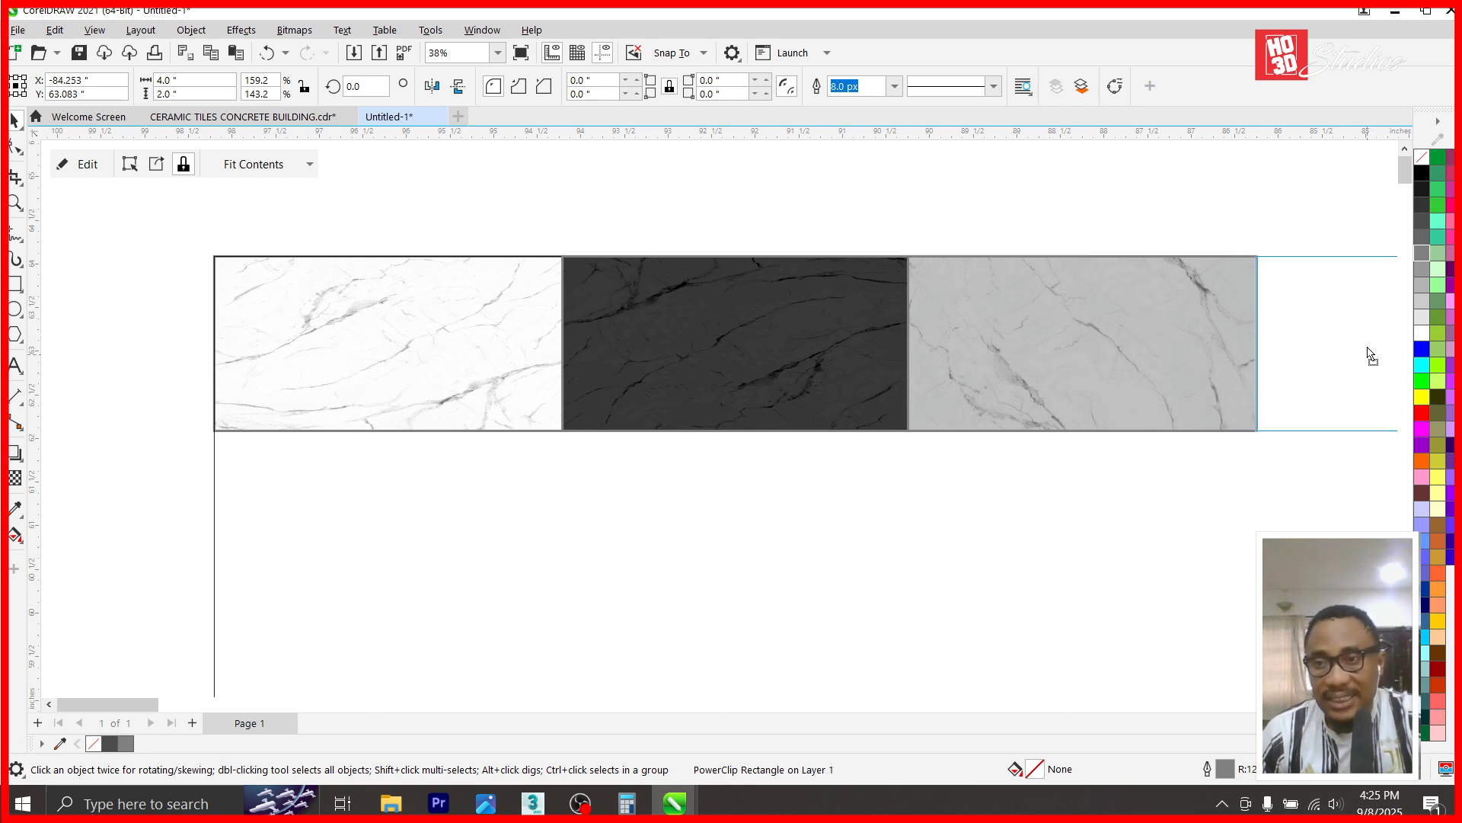
pyautogui.doubleClick(1351, 348)
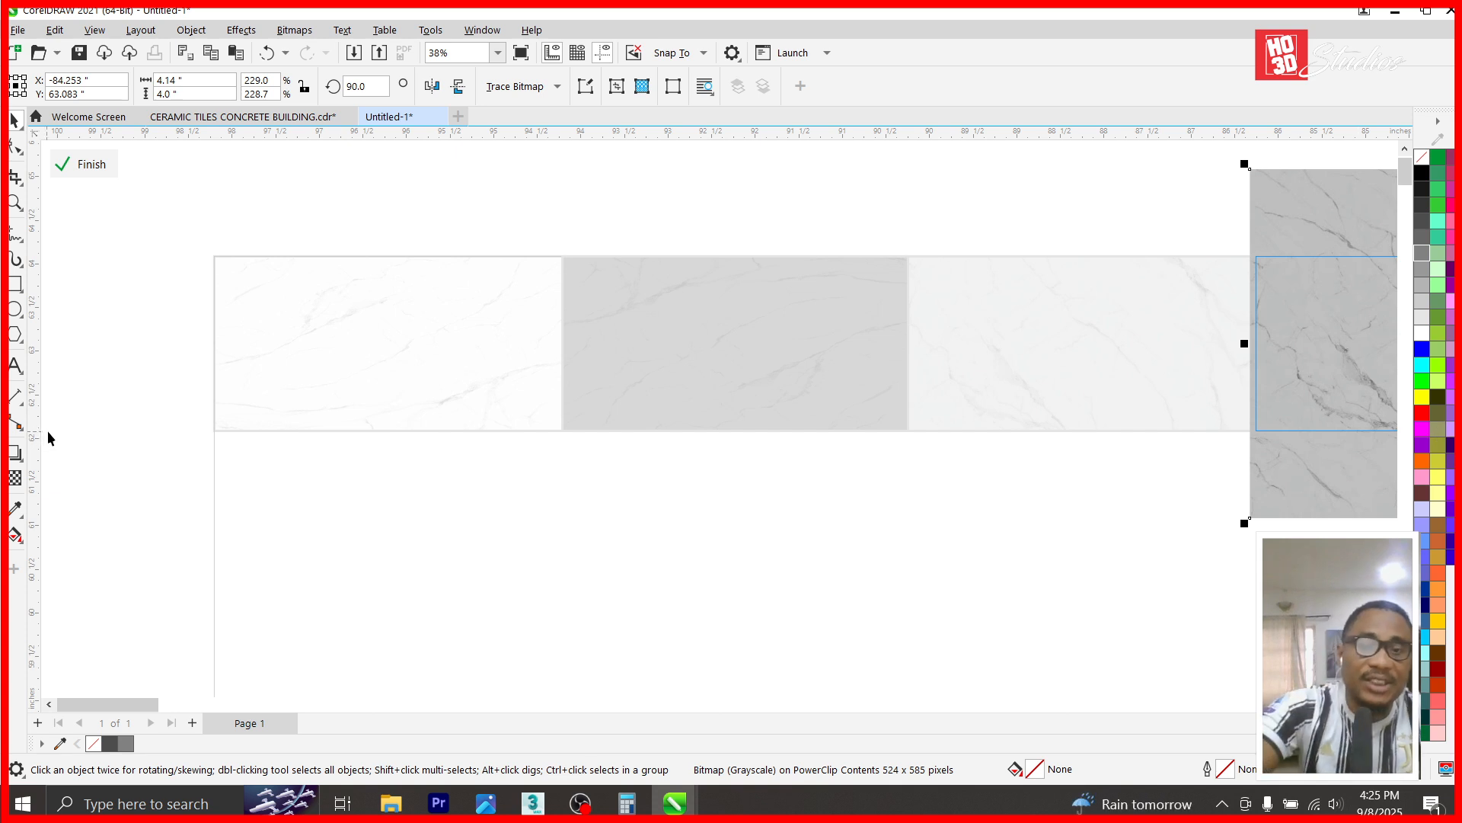
pyautogui.hotkey('ctrl', 'b')
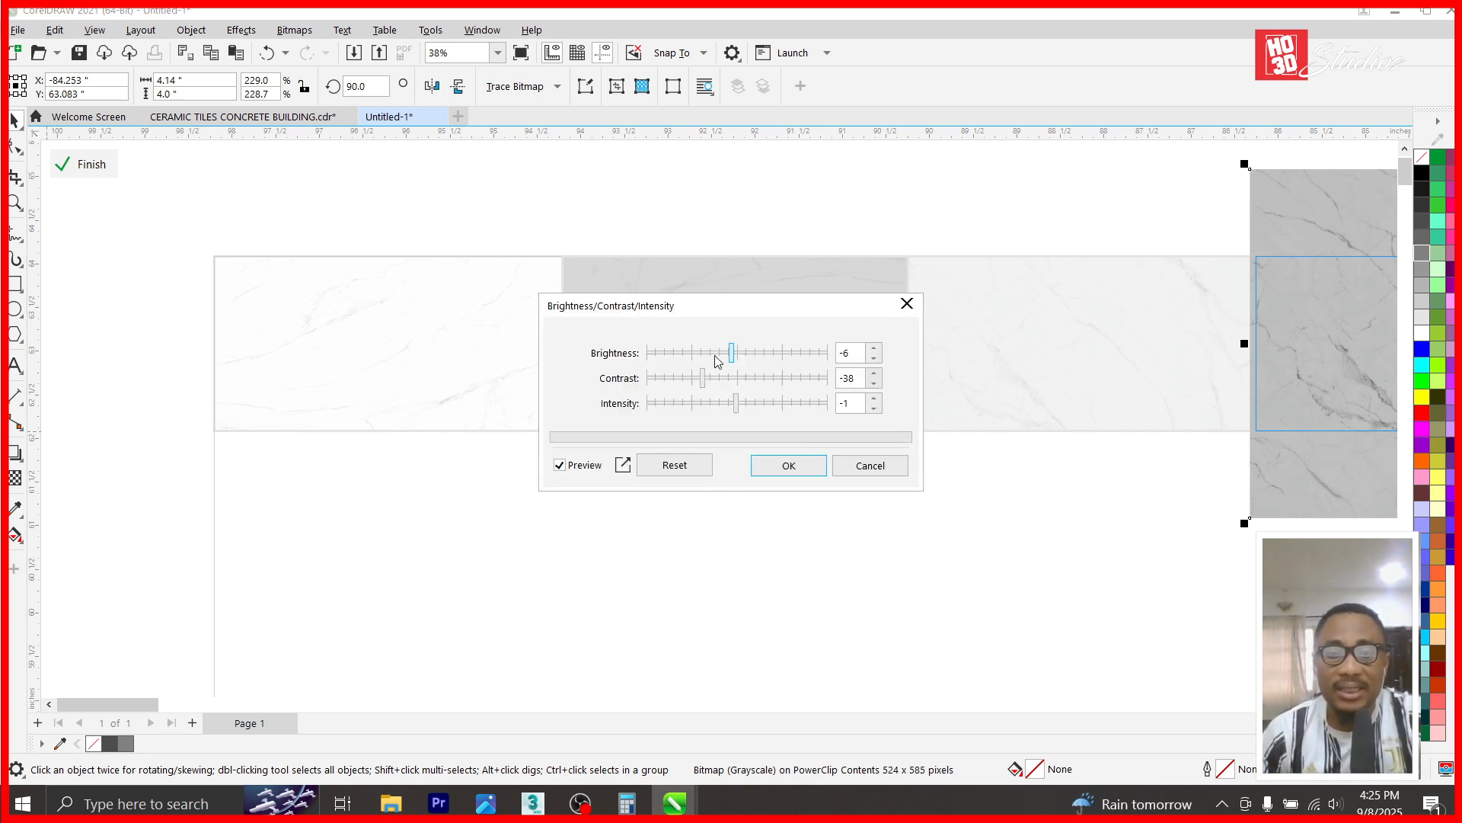
pyautogui.moveTo(727, 357); pyautogui.dragTo(670, 363)
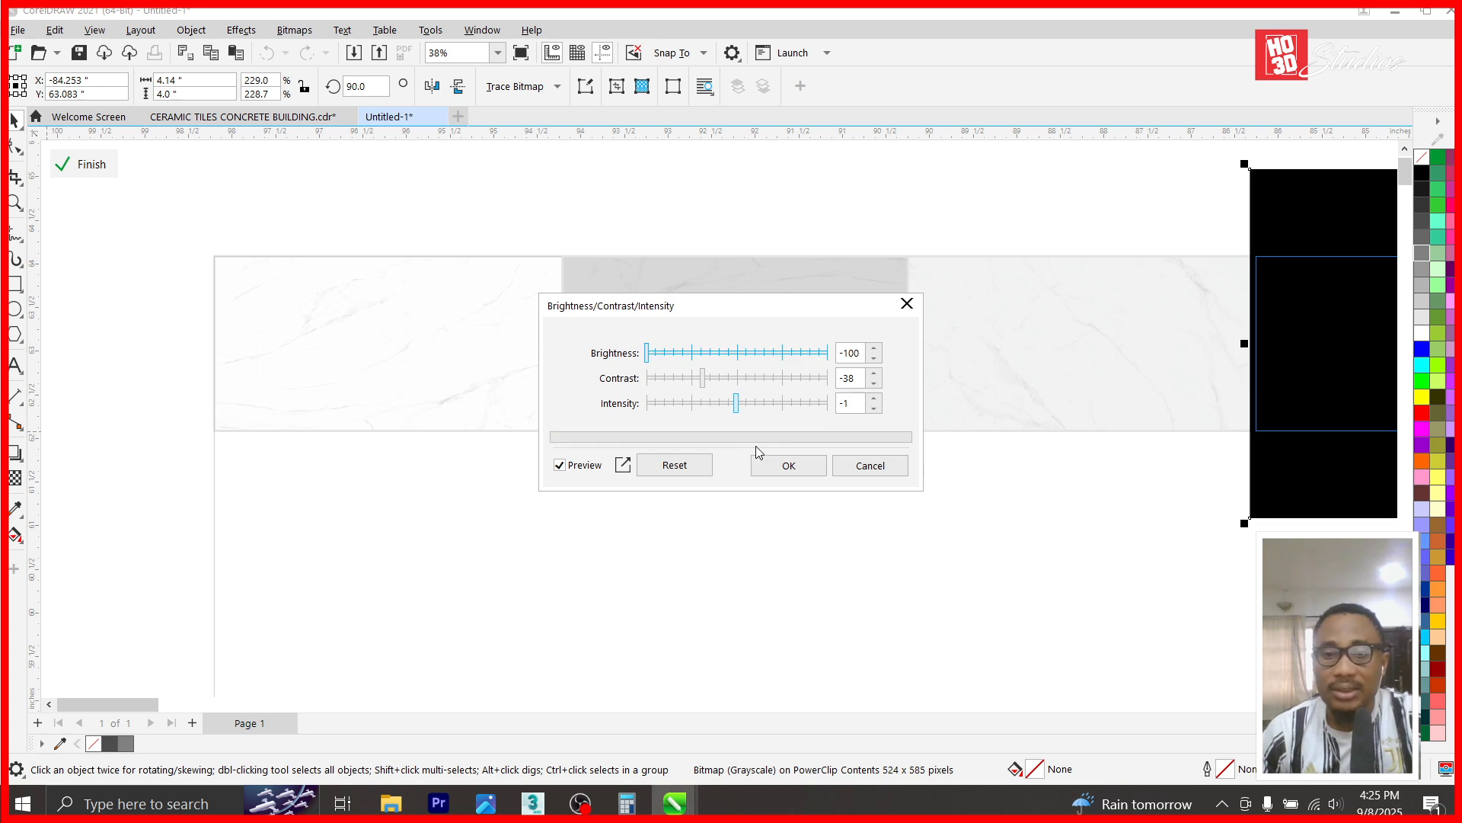
pyautogui.click(778, 465)
pyautogui.keyDown('ctrl'); pyautogui.click(770, 527); pyautogui.keyUp('ctrl')
pyautogui.scroll(-2, 758, 392)
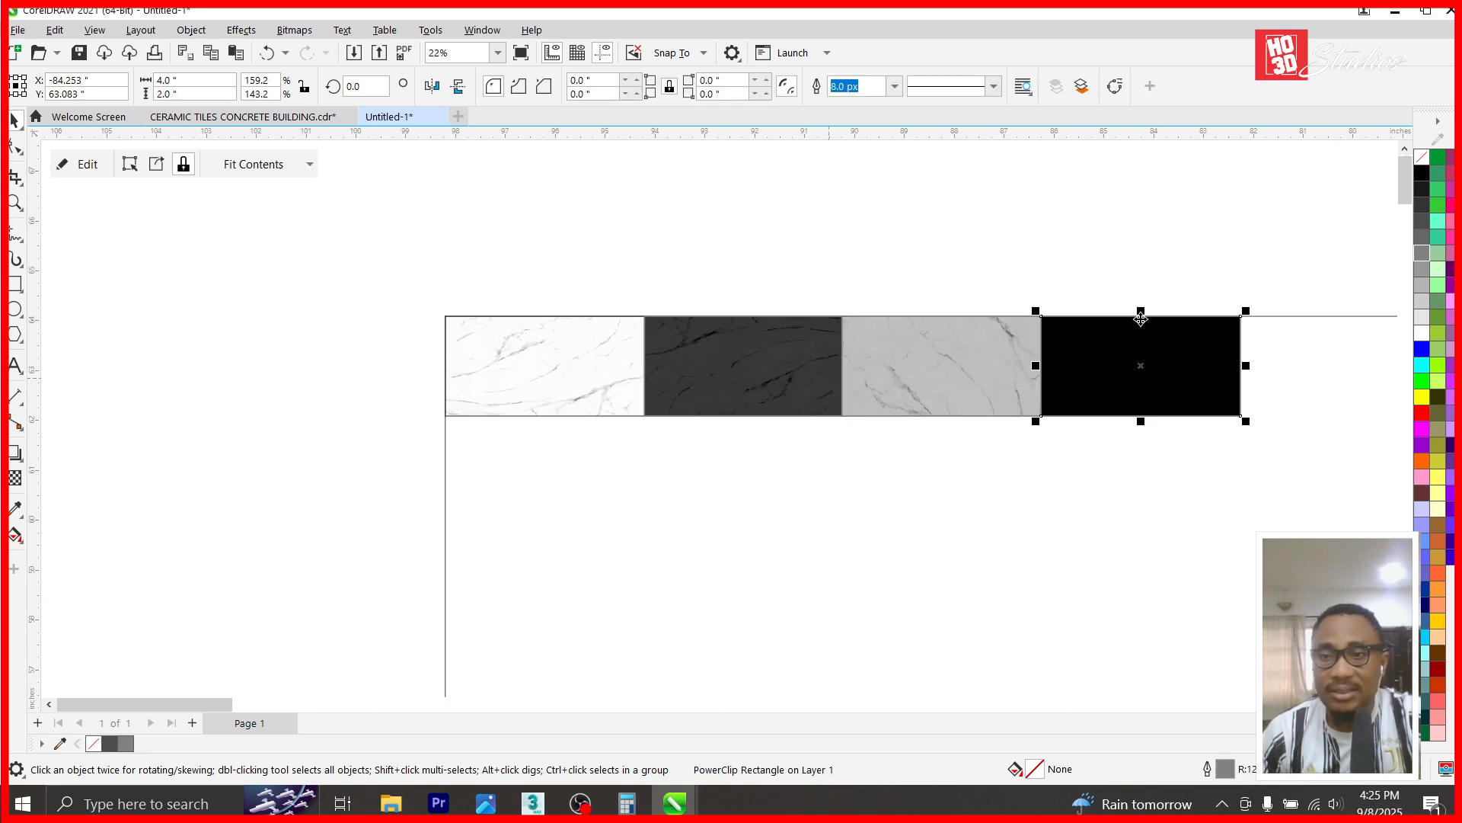
# - Duplicate the dark marble tile to the end of the row, flush against the black tile
pyautogui.click(1079, 171)
pyautogui.scroll(1, 1202, 328)
pyautogui.moveTo(610, 332); pyautogui.dragTo(1374, 415)
pyautogui.scroll(-2, 572, 308)
pyautogui.scroll(2, 1006, 314)
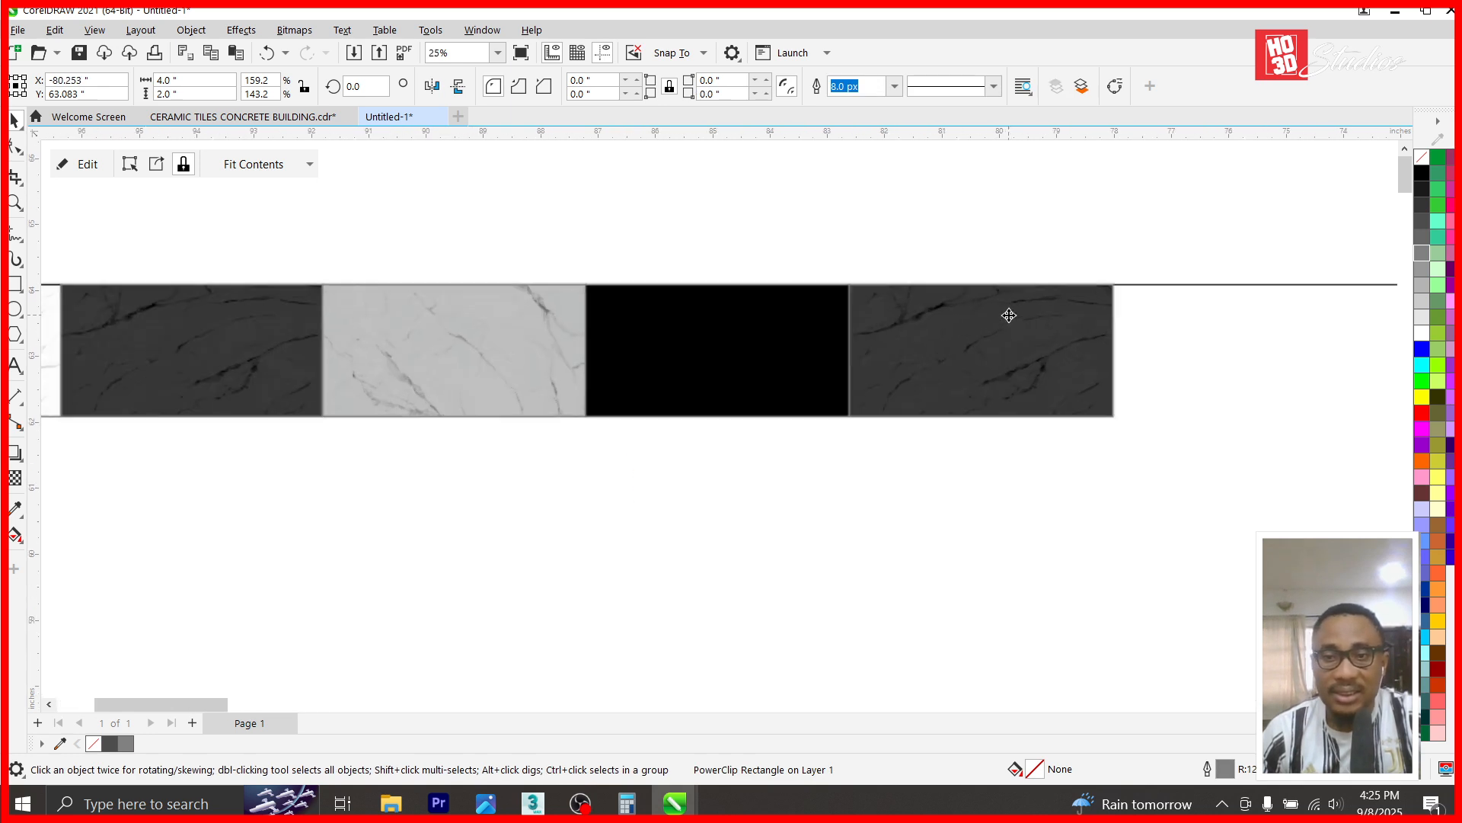
pyautogui.scroll(4, 856, 313)
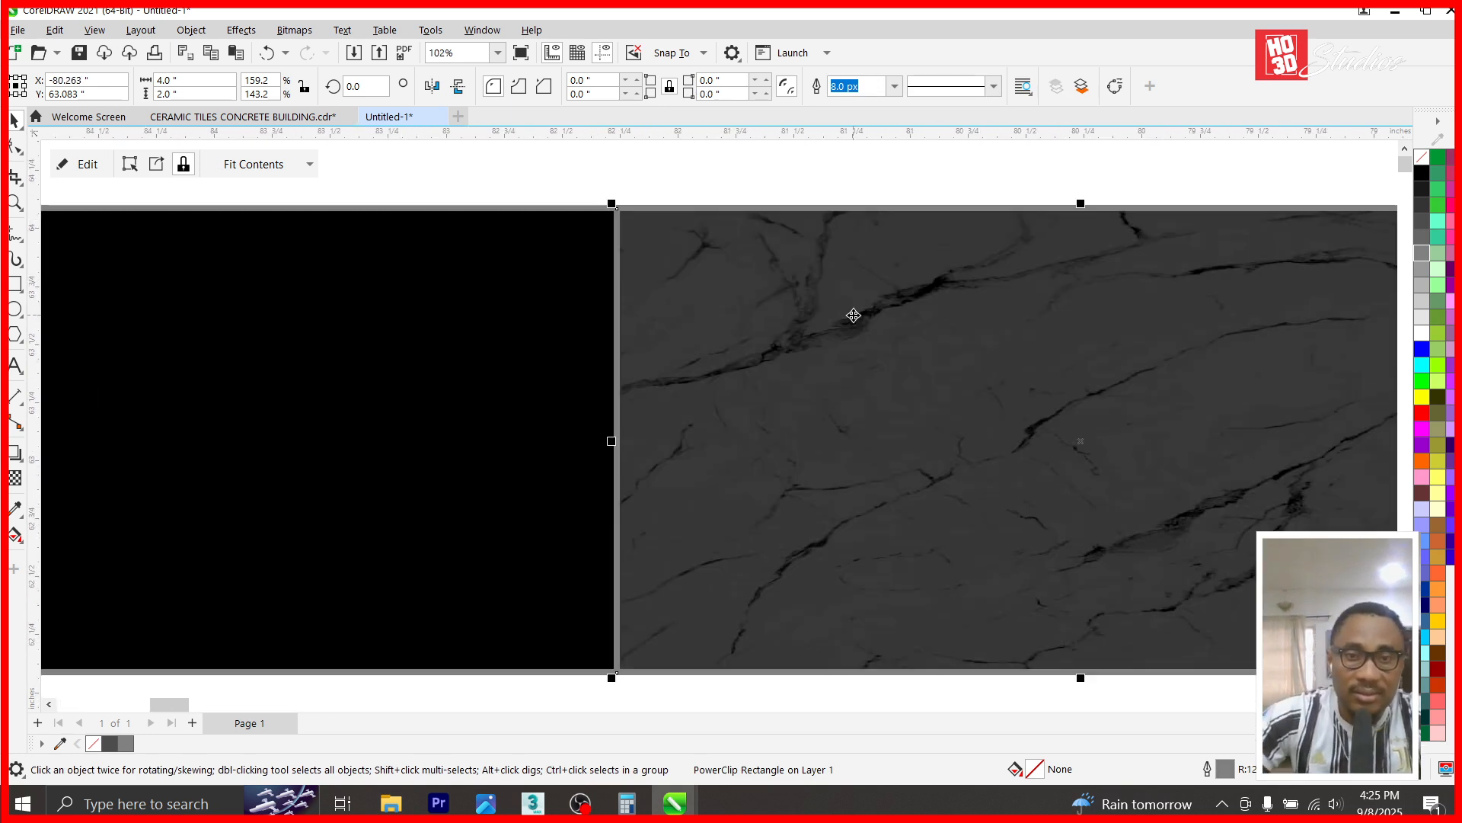
pyautogui.scroll(-6, 853, 315)
pyautogui.moveTo(1050, 249); pyautogui.dragTo(142, 387)
pyautogui.moveTo(267, 361); pyautogui.dragTo(1142, 463)
pyautogui.hotkey('ctrl', 'z')
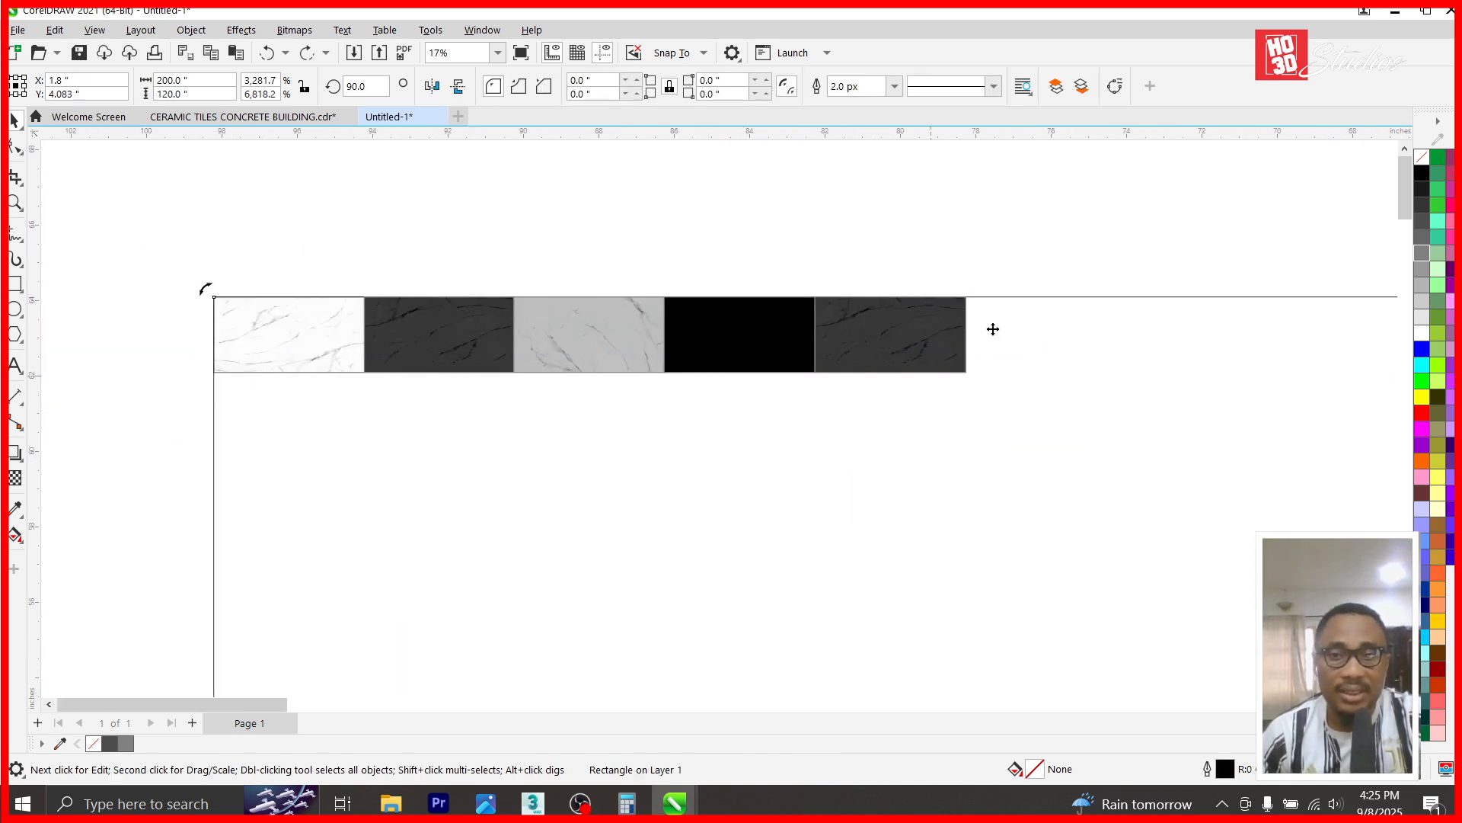
# - Duplicate the whole group of five tiles directly to the right of the row
pyautogui.moveTo(1032, 246); pyautogui.dragTo(157, 326)
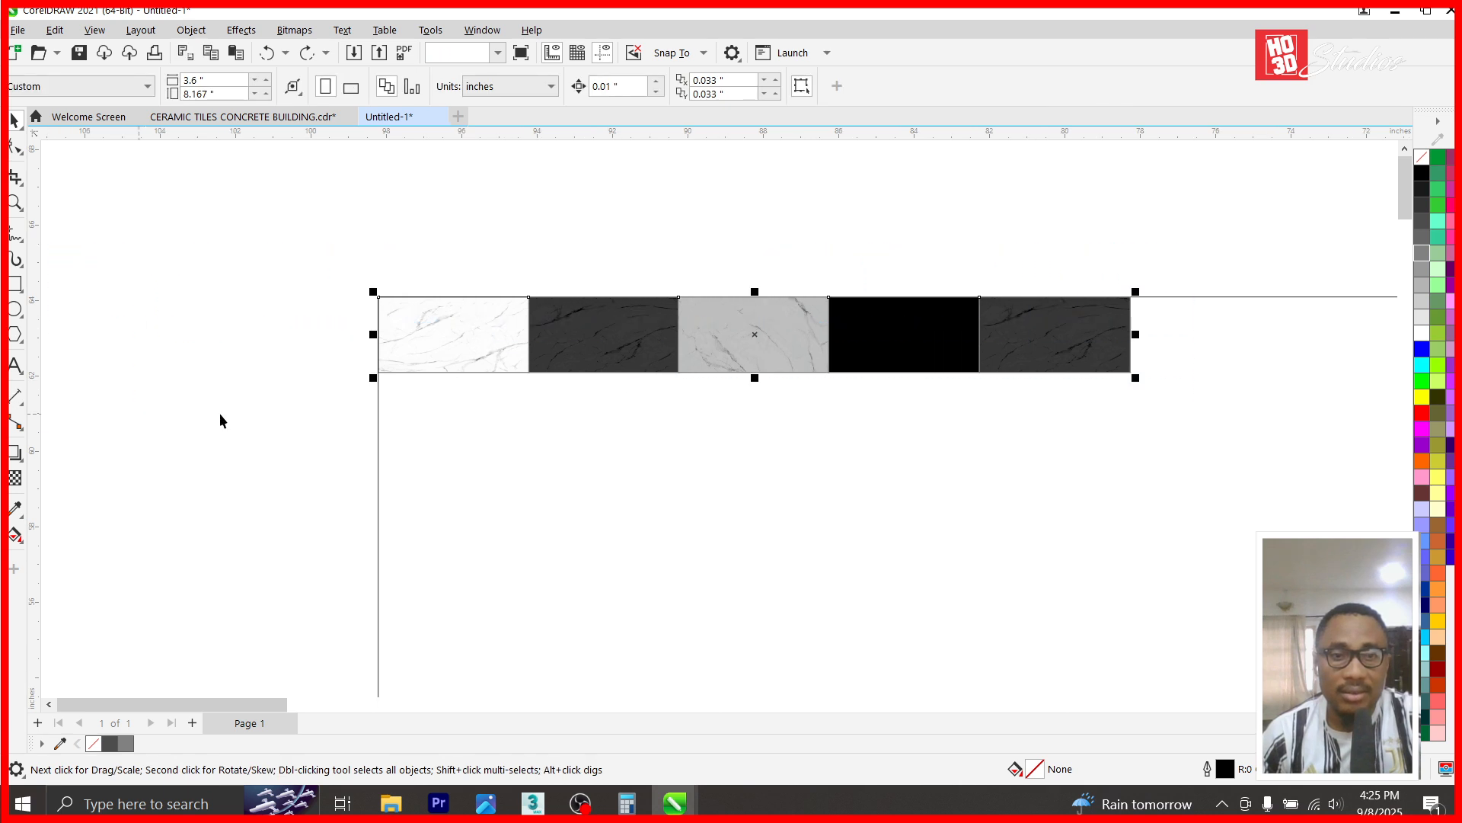
pyautogui.moveTo(541, 327); pyautogui.dragTo(1285, 337)
pyautogui.scroll(-2, 326, 310)
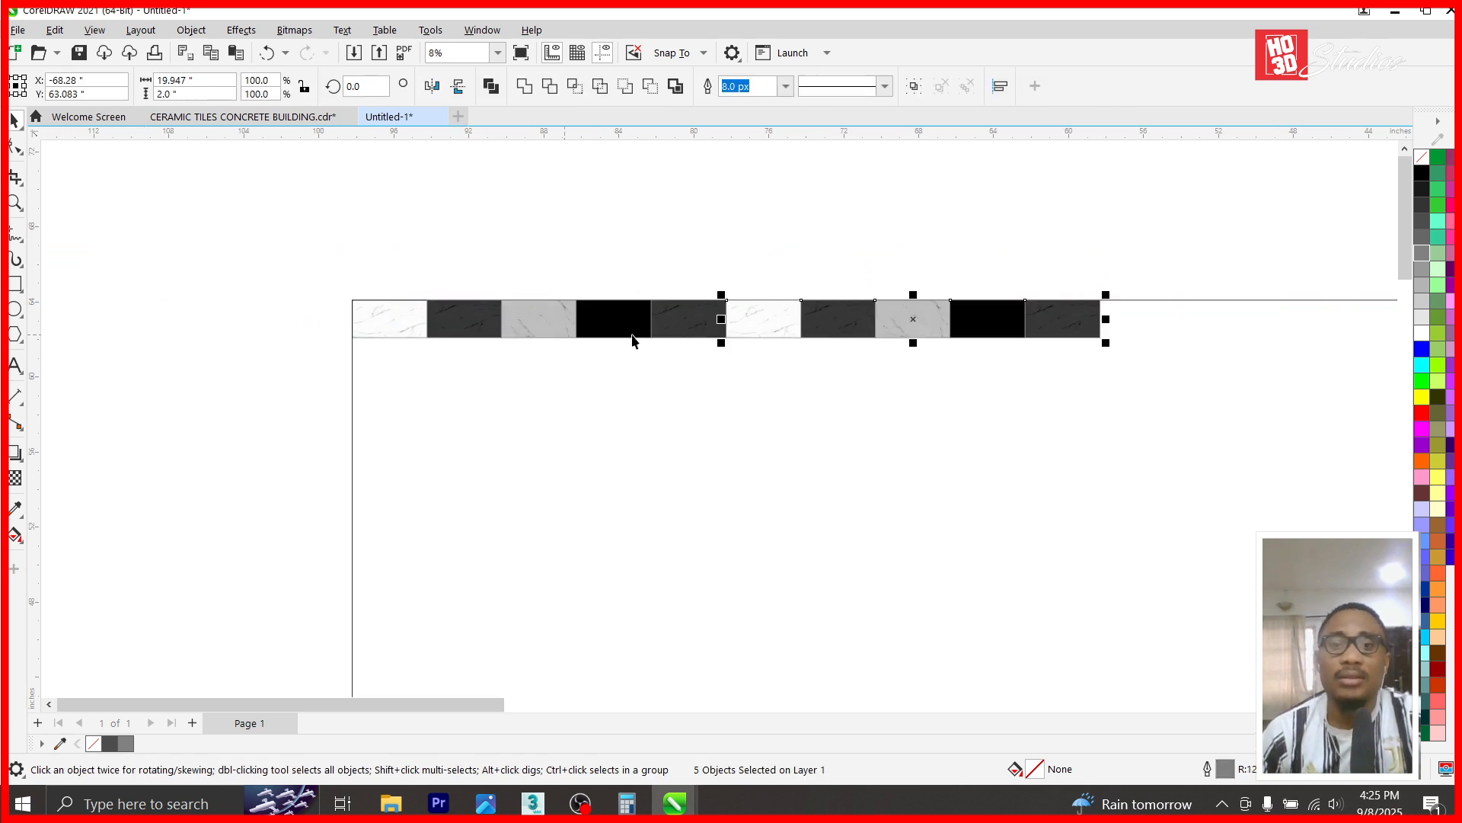
# - Duplicate the row's last three tiles, grey, black and dark, onto its right end
pyautogui.moveTo(1154, 278); pyautogui.dragTo(846, 390)
pyautogui.moveTo(1087, 329); pyautogui.dragTo(1122, 328)
pyautogui.scroll(1, 1109, 251)
pyautogui.click(1259, 278)
pyautogui.scroll(-4, 696, 162)
pyautogui.scroll(1, 1105, 247)
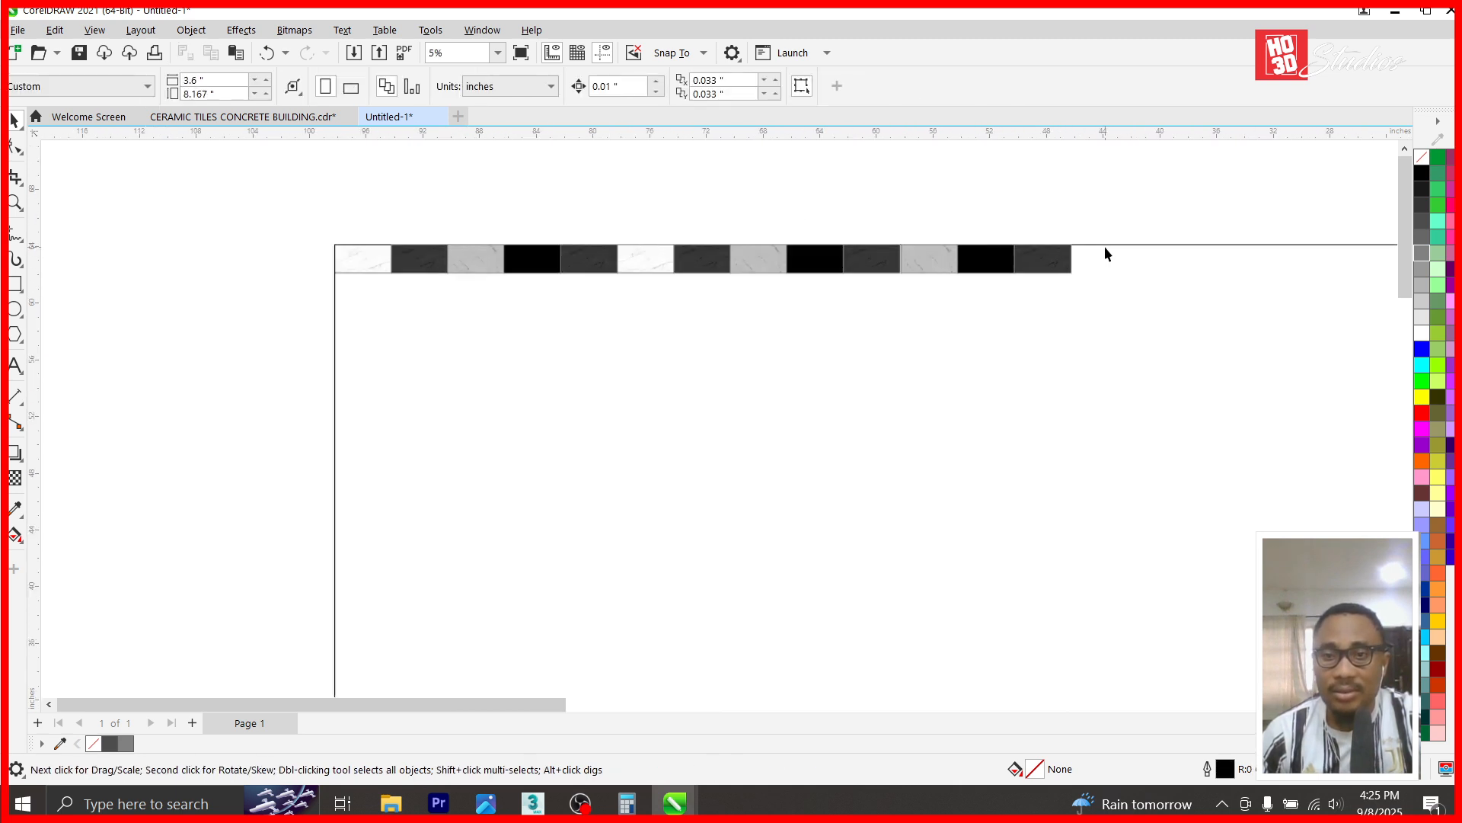
# - Add two more black tile copies side by side at the right end of the row
pyautogui.scroll(1, 1104, 248)
pyautogui.moveTo(924, 275); pyautogui.dragTo(1098, 279)
pyautogui.scroll(2, 1195, 295)
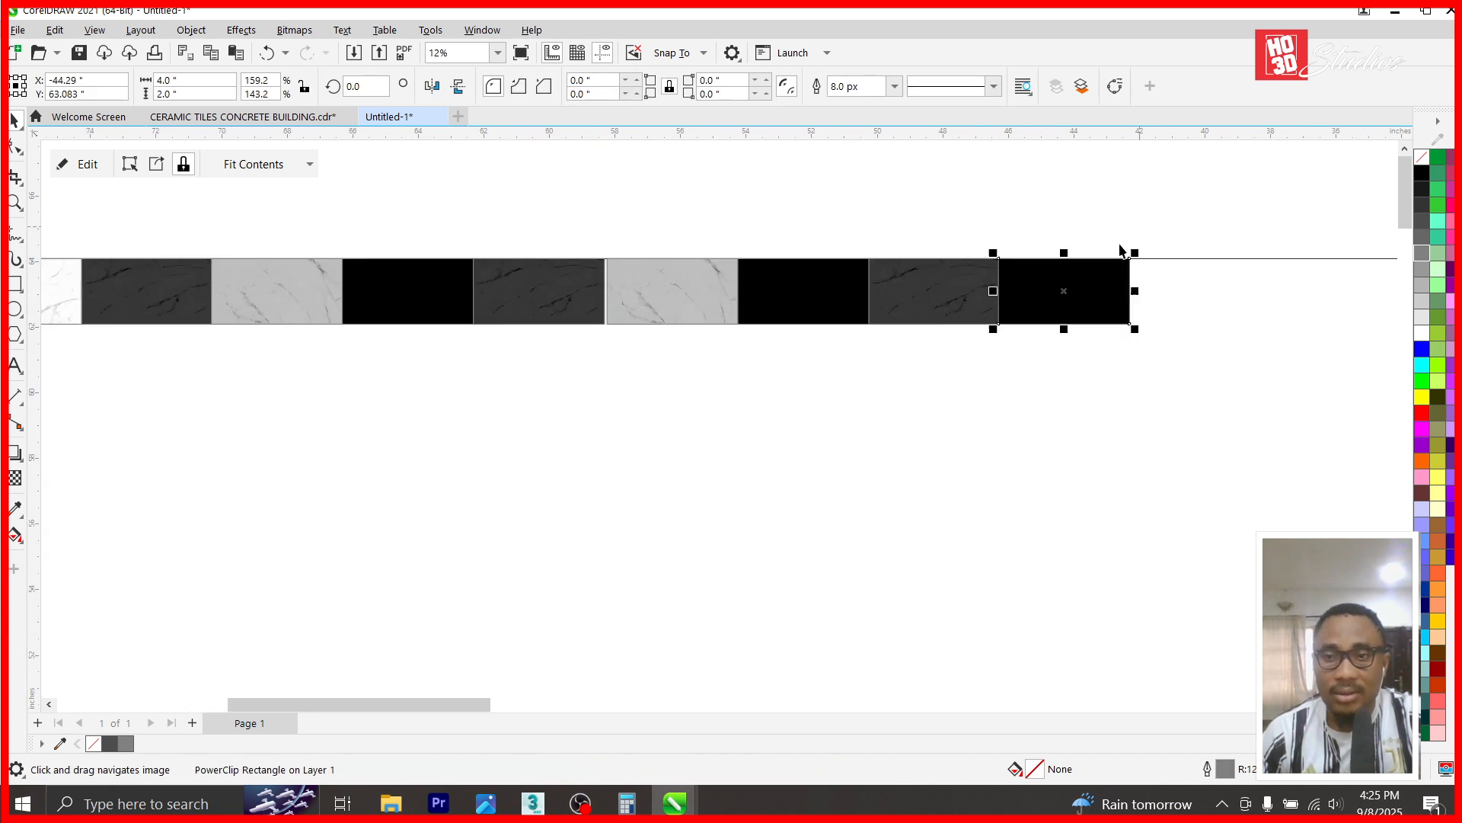
pyautogui.moveTo(1030, 332); pyautogui.dragTo(1246, 313)
# - Extend the row to the right with copies of a dark, a grey and another dark marble tile
pyautogui.scroll(-1, 672, 169)
pyautogui.moveTo(809, 273); pyautogui.dragTo(1122, 280)
pyautogui.moveTo(491, 260); pyautogui.dragTo(1183, 303)
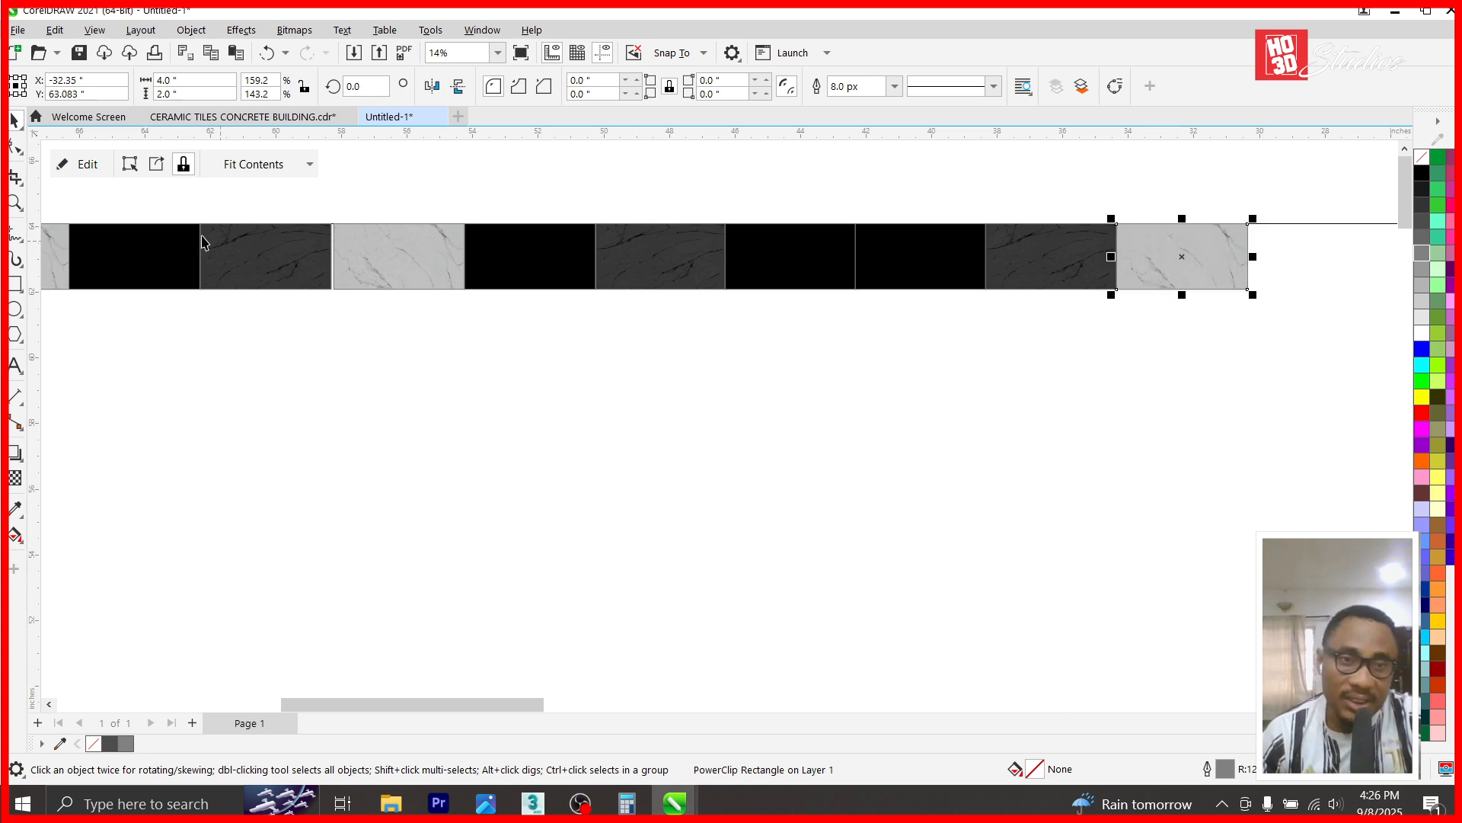
pyautogui.click(169, 259)
pyautogui.click(248, 277)
pyautogui.keyDown('ctrl'); pyautogui.moveTo(241, 276); pyautogui.dragTo(1289, 332); pyautogui.keyUp('ctrl')
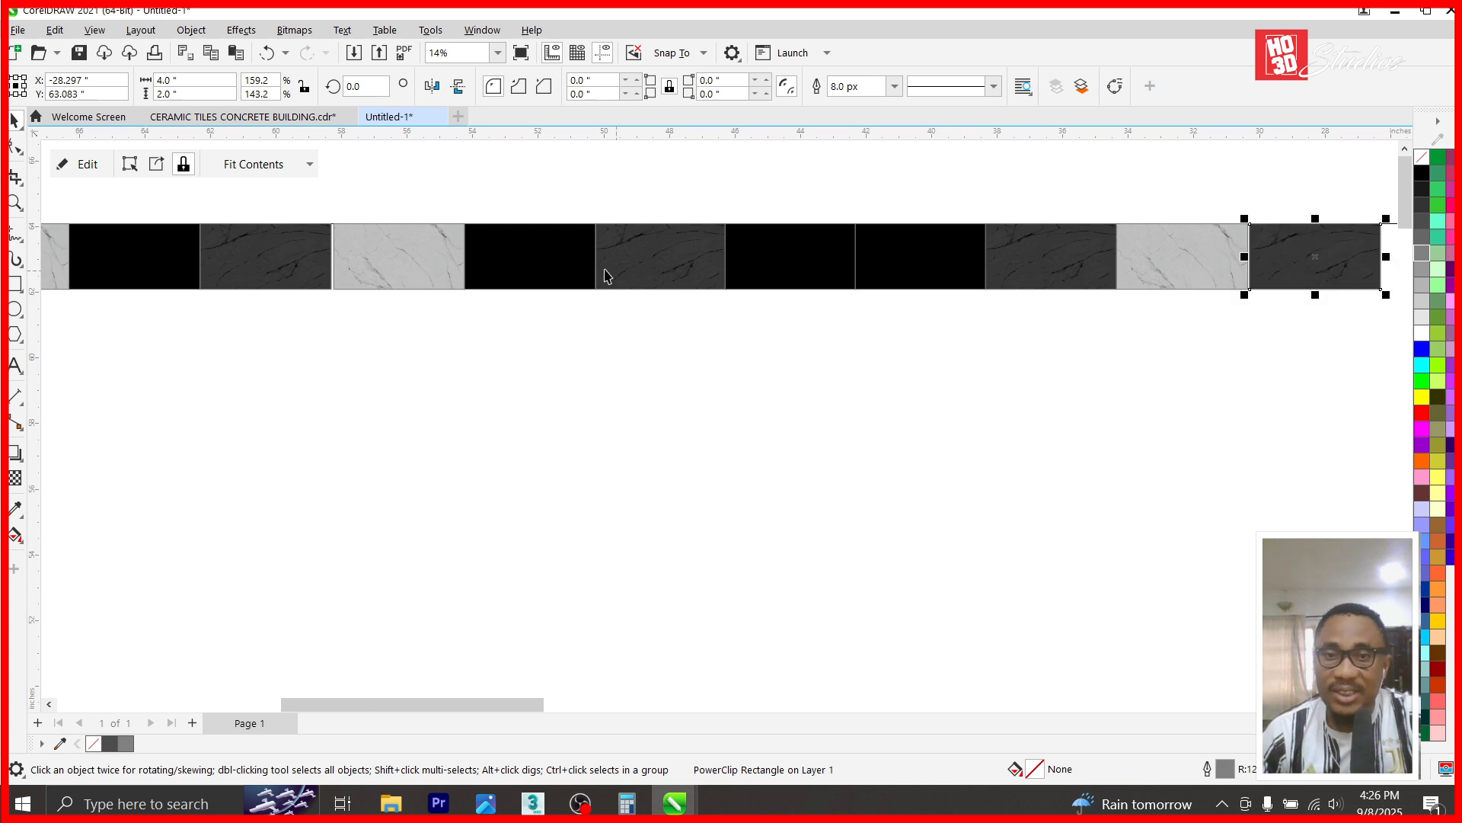
# - Copy a black marble tile from the row to the row's right end
pyautogui.click(541, 264)
pyautogui.scroll(-1, 438, 293)
pyautogui.keyDown('ctrl'); pyautogui.moveTo(506, 274); pyautogui.dragTo(1110, 321); pyautogui.keyUp('ctrl')
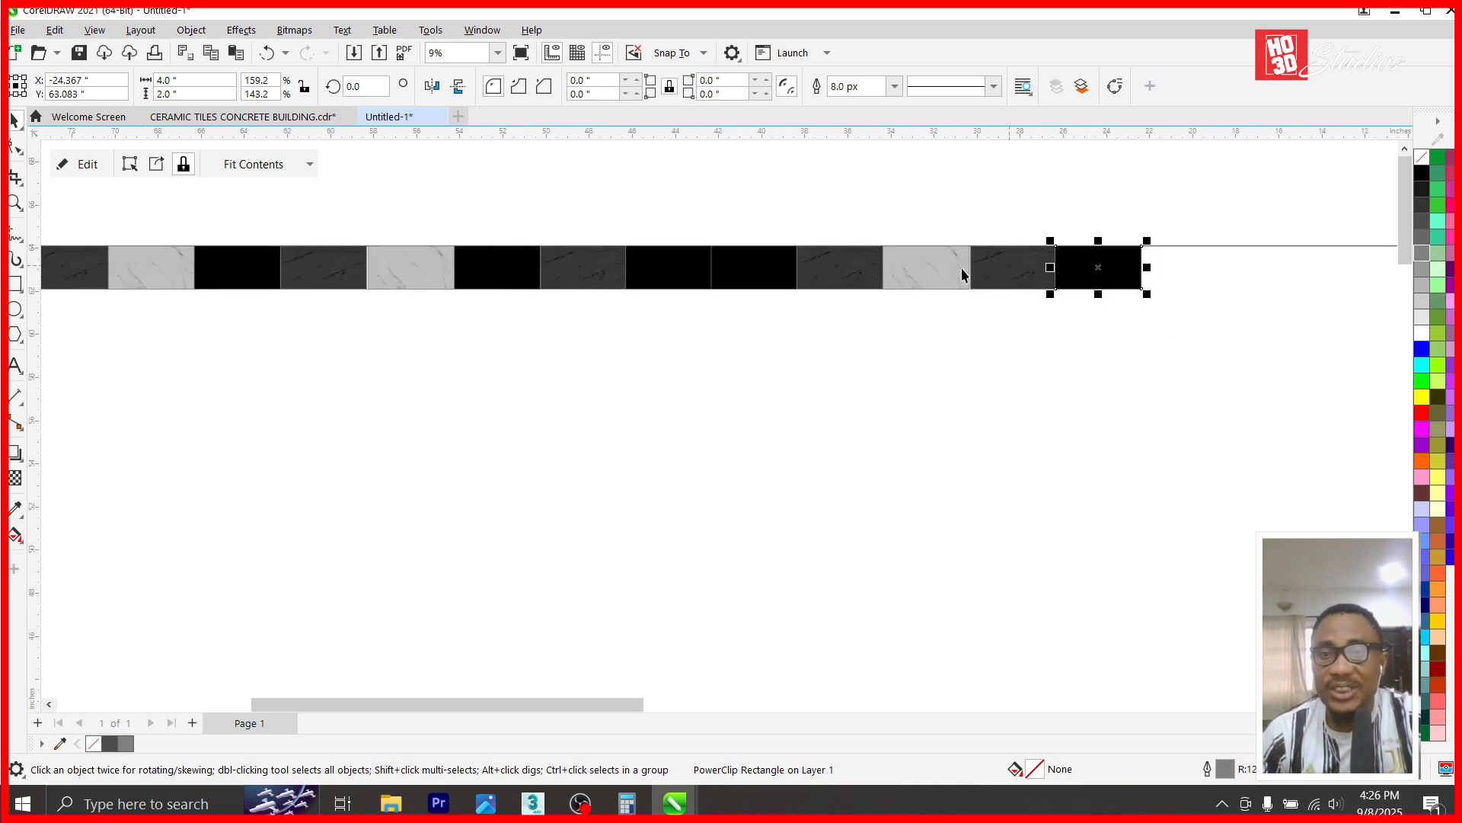
# - Duplicate the black, dark and black tile trio from the middle of the row onto its right end and nudge the copies flush
pyautogui.moveTo(386, 203); pyautogui.dragTo(751, 352)
pyautogui.keyDown('ctrl'); pyautogui.moveTo(550, 277); pyautogui.dragTo(1241, 281); pyautogui.keyUp('ctrl')
pyautogui.scroll(3, 1207, 274)
pyautogui.press('Left')
pyautogui.press('Left')
pyautogui.press('Left')
pyautogui.press('Left')
pyautogui.press('Left')
pyautogui.press('Left')
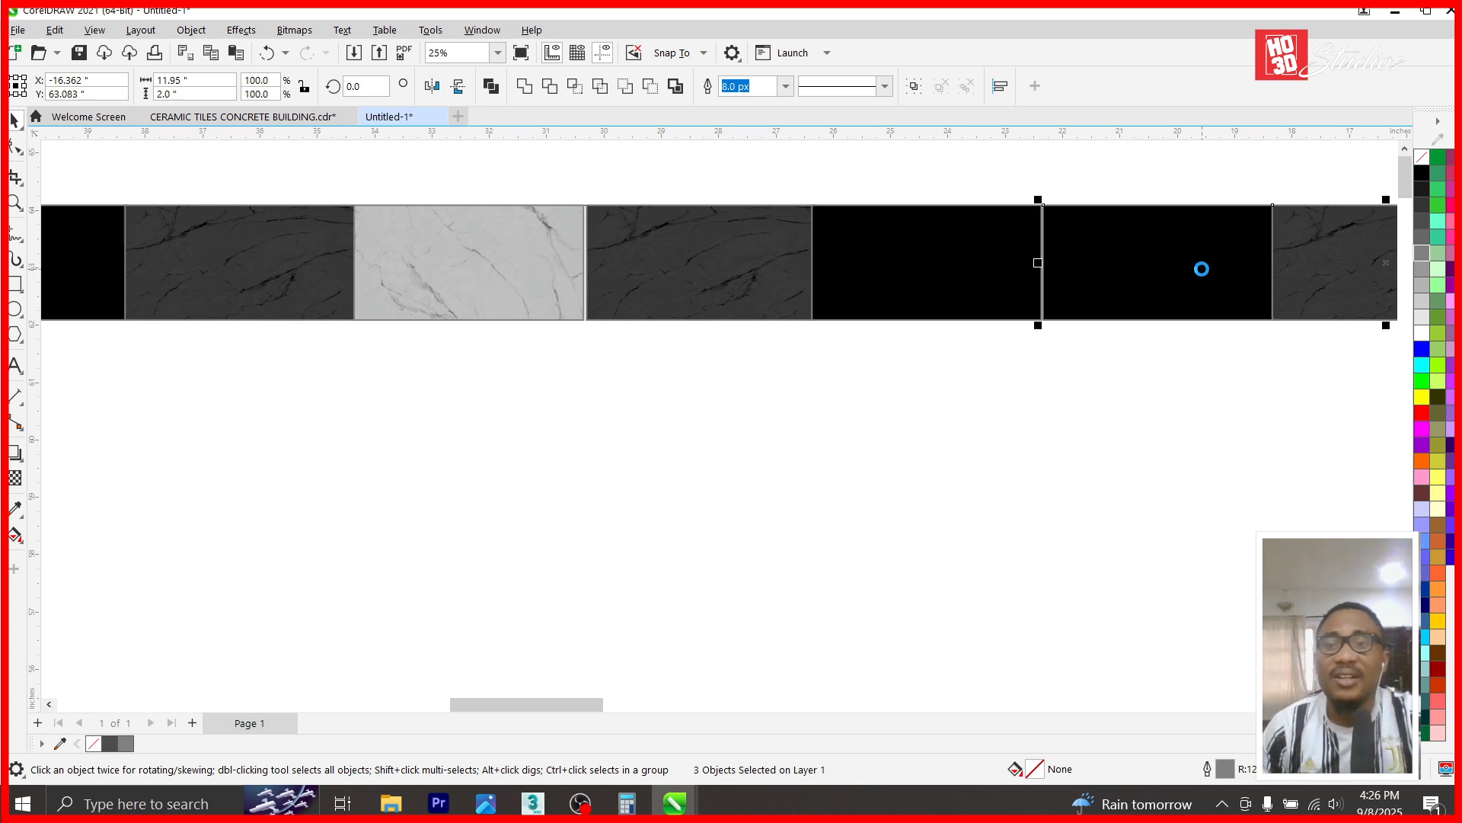
# - Extend the row's right end with a copy of the white marble tile followed by a dark marble tile
pyautogui.scroll(-4, 1201, 268)
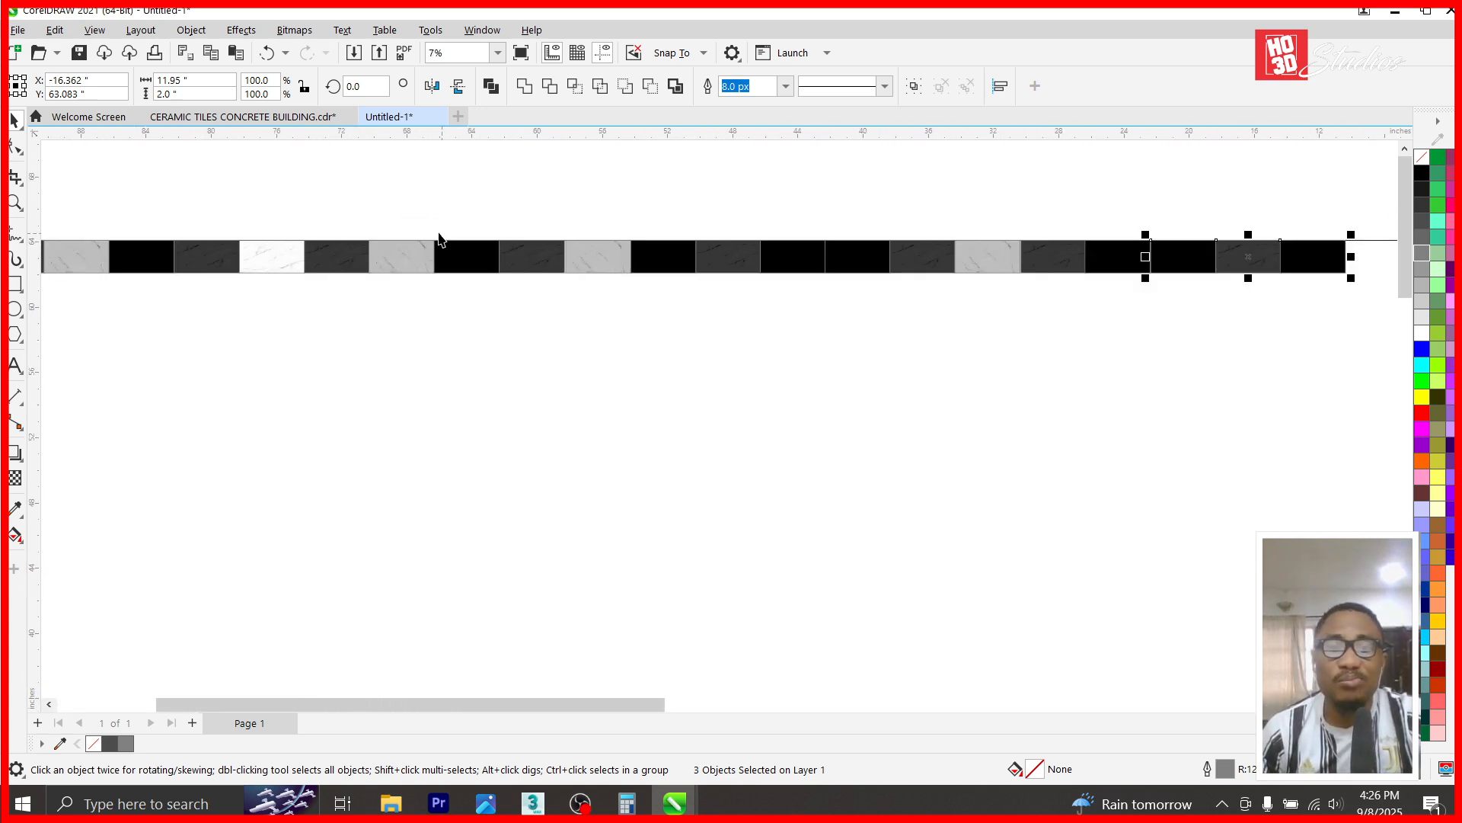
pyautogui.click(273, 256)
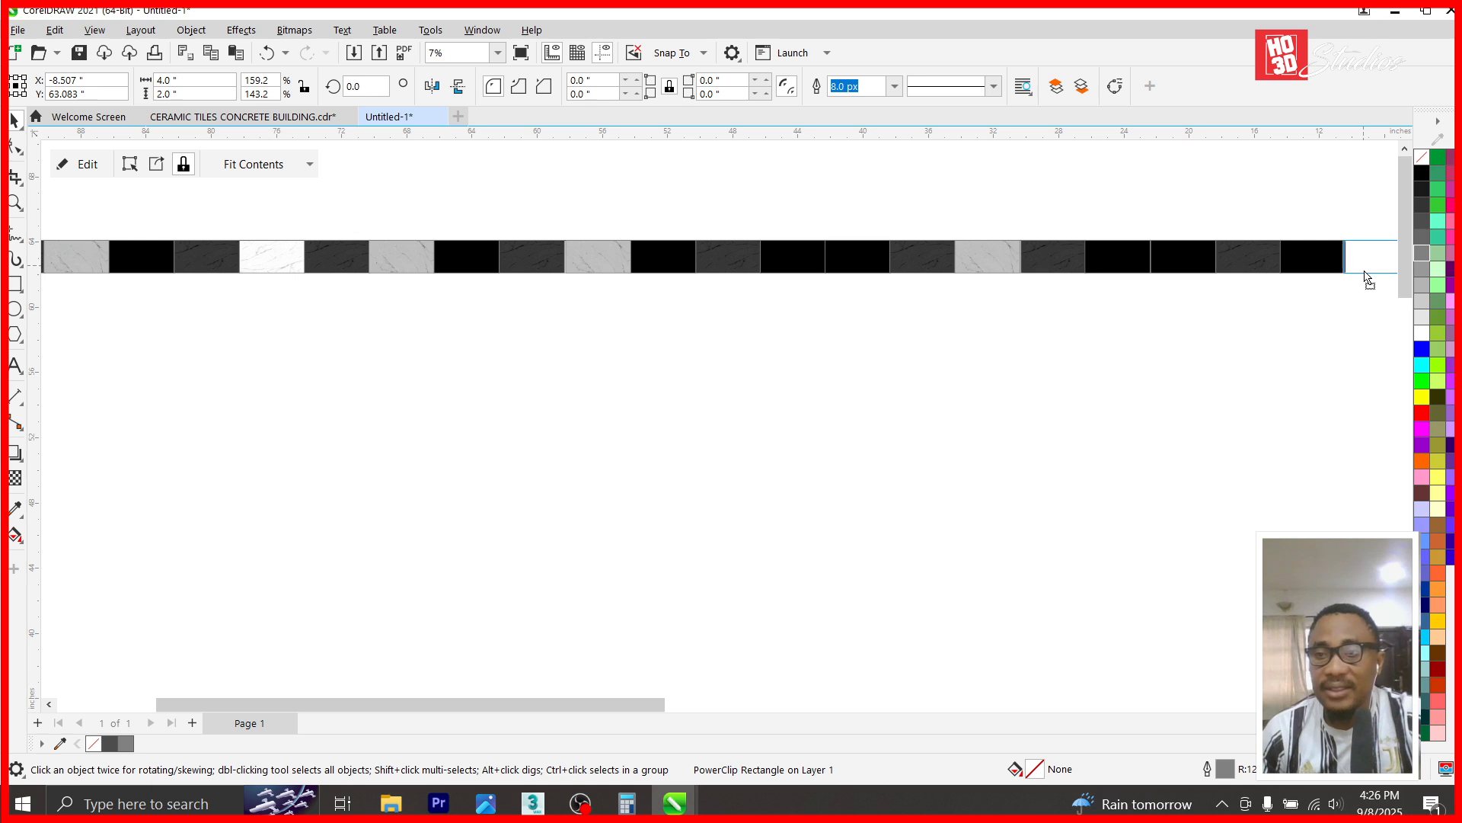
pyautogui.scroll(-2, 606, 312)
pyautogui.scroll(2, 390, 292)
pyautogui.click(380, 290)
pyautogui.scroll(-2, 275, 251)
pyautogui.moveTo(332, 267); pyautogui.dragTo(1040, 281)
pyautogui.scroll(10, 1039, 274)
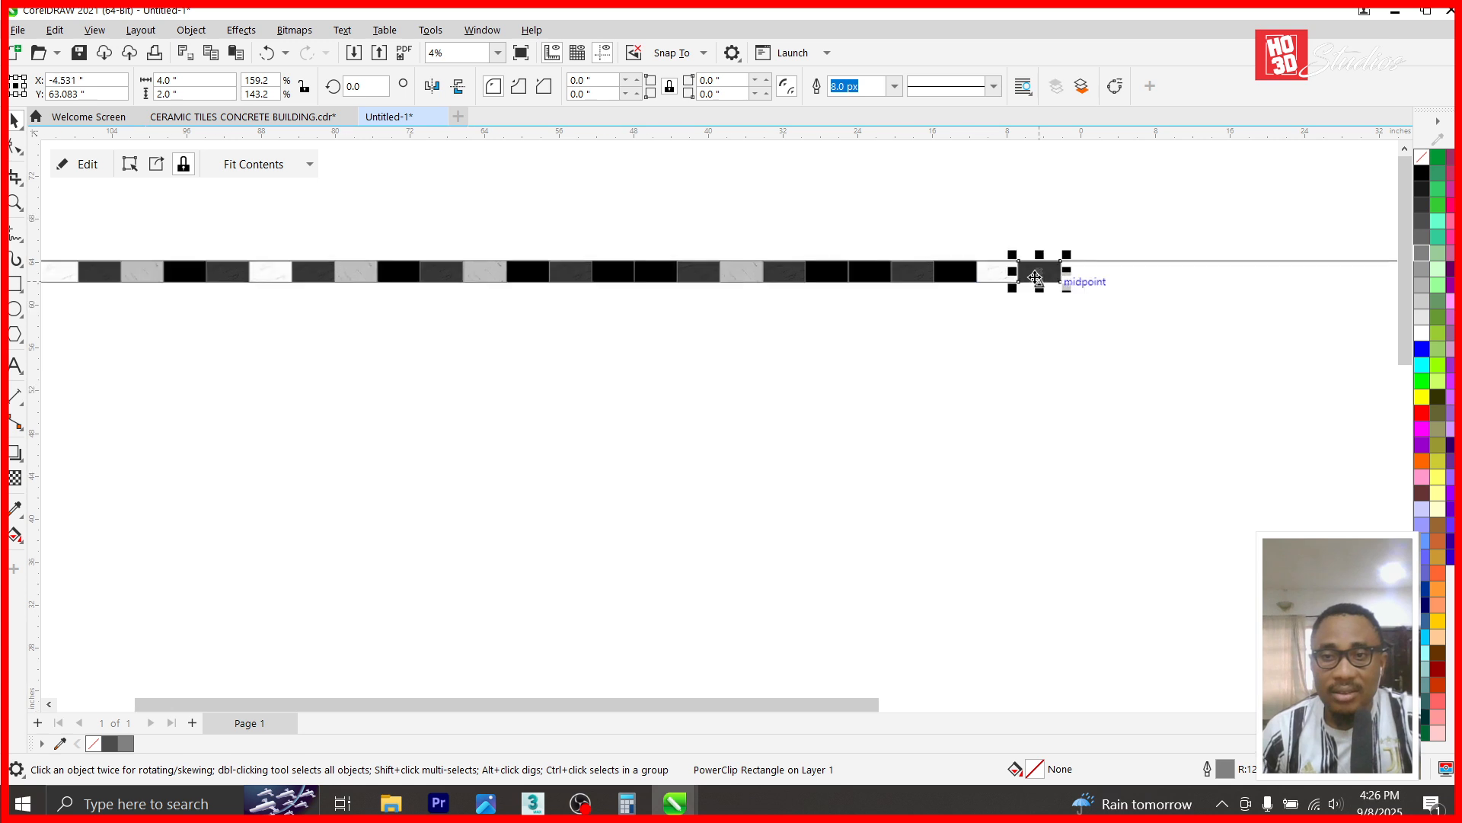
# - Shift the new white and dark tiles together so they sit flush against the neighbouring black tile
pyautogui.moveTo(924, 270)
pyautogui.mouseDown()
pyautogui.moveTo(957, 284)
pyautogui.moveTo(916, 284)
pyautogui.mouseUp()
pyautogui.keyDown('shift'); pyautogui.click(630, 326); pyautogui.keyUp('shift')
pyautogui.scroll(-5, 624, 323)
pyautogui.scroll(-1, 624, 323)
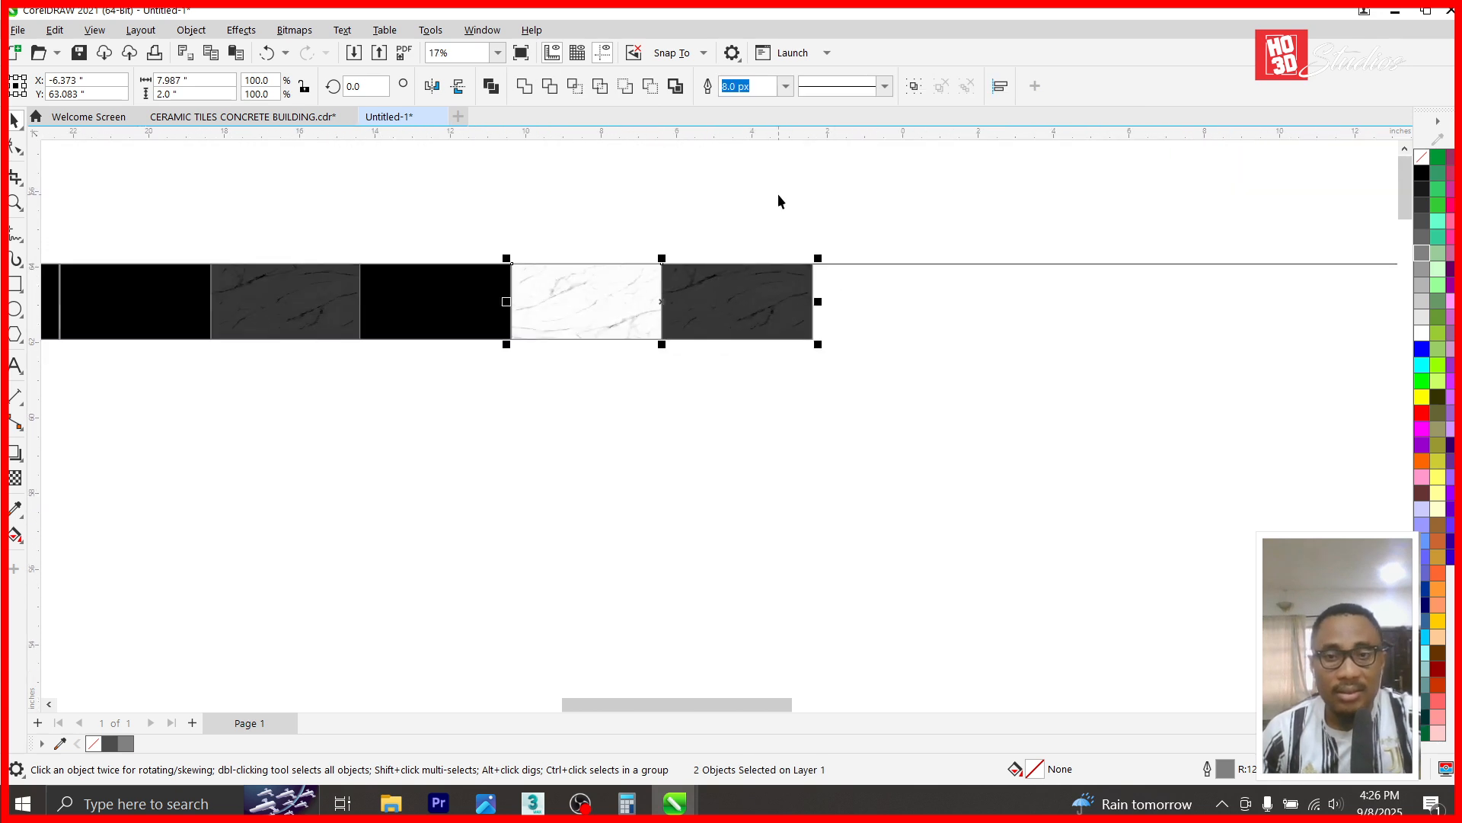
# - Duplicate the last dark tile to the right and repeat the copy until six dark tiles stand side by side
pyautogui.click(715, 317)
pyautogui.moveTo(692, 310); pyautogui.dragTo(843, 304)
pyautogui.scroll(1, 850, 308)
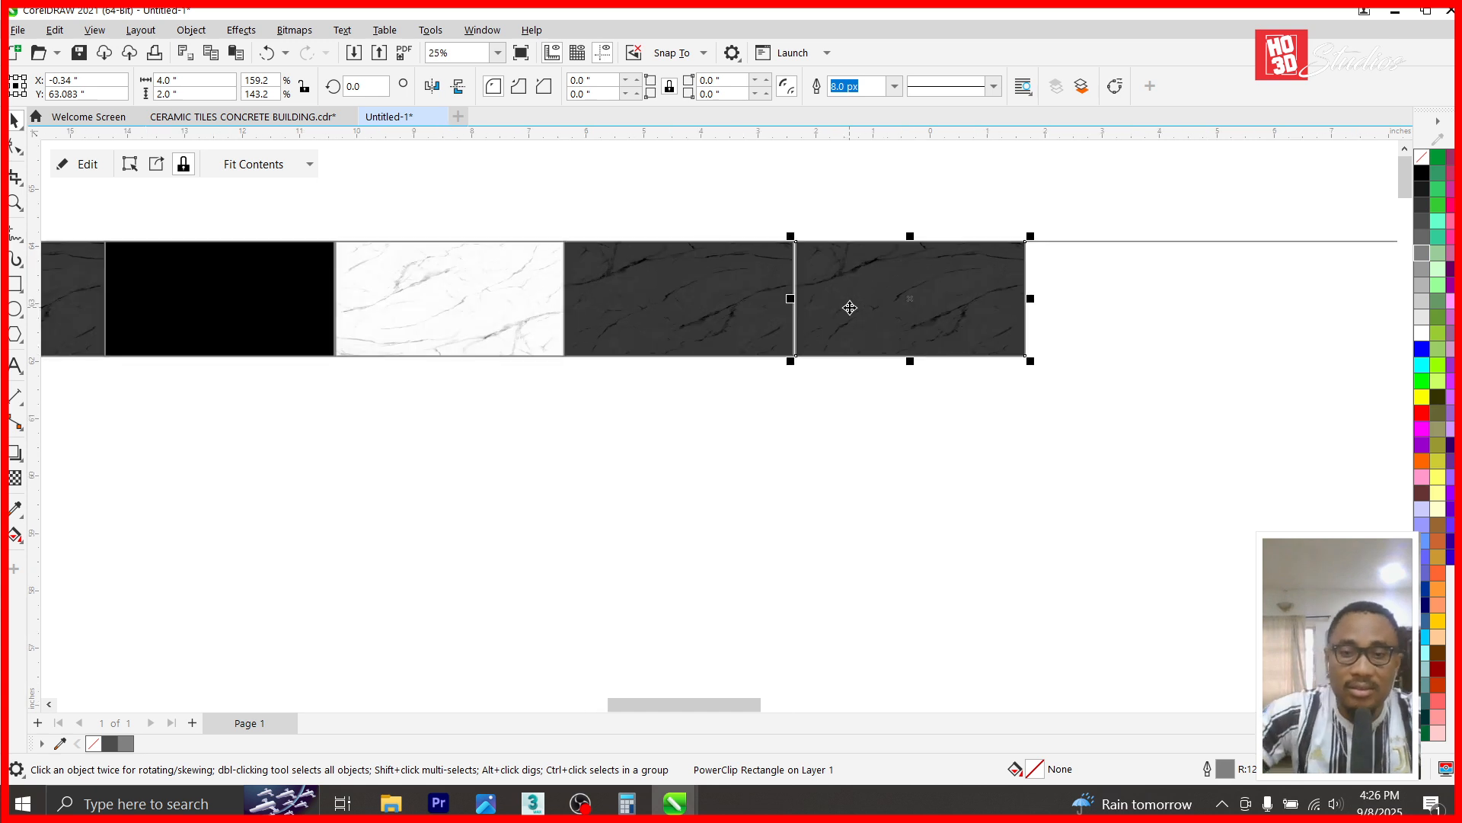
pyautogui.hotkey('ctrl', 'r')
pyautogui.hotkey('ctrl', 'r')
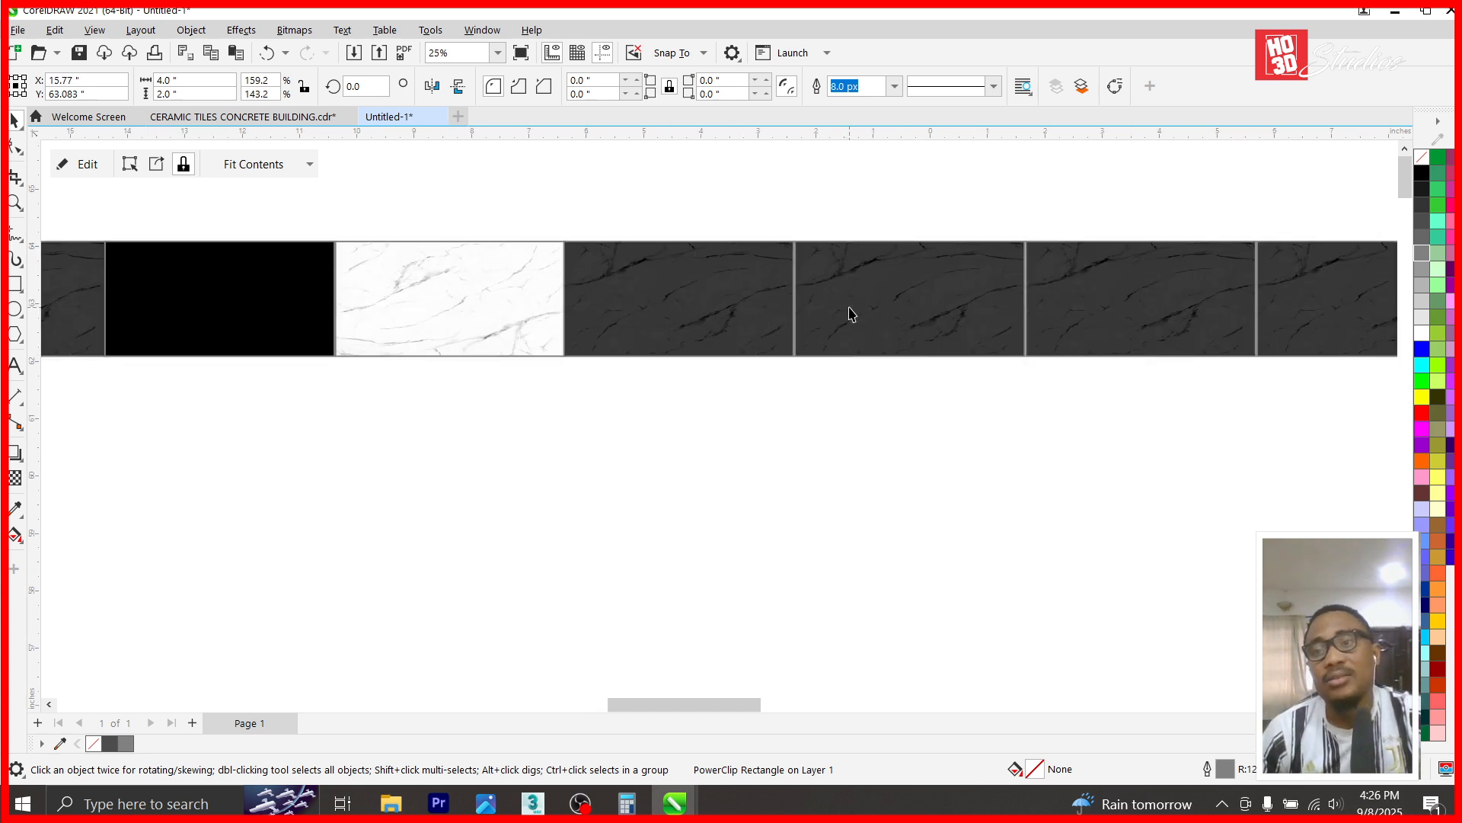
# - Copy a black tile from before the white tile to the end of the six dark tiles
pyautogui.scroll(-1, 1007, 359)
pyautogui.click(470, 321)
pyautogui.scroll(-2, 418, 323)
pyautogui.click(222, 316)
pyautogui.moveTo(165, 326); pyautogui.dragTo(1206, 413)
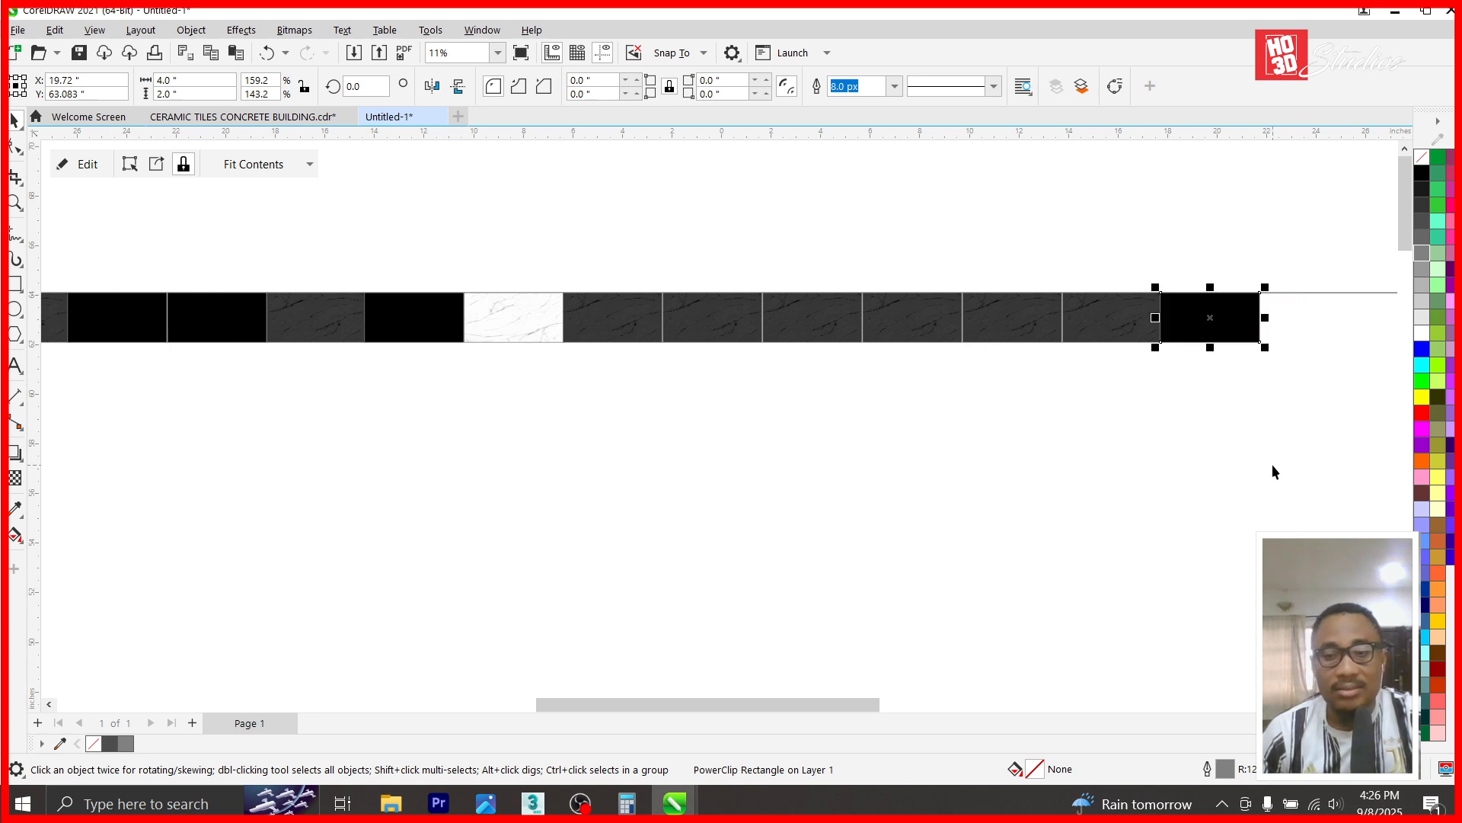
pyautogui.click(1272, 463)
pyautogui.hotkey('ctrl', 'z')
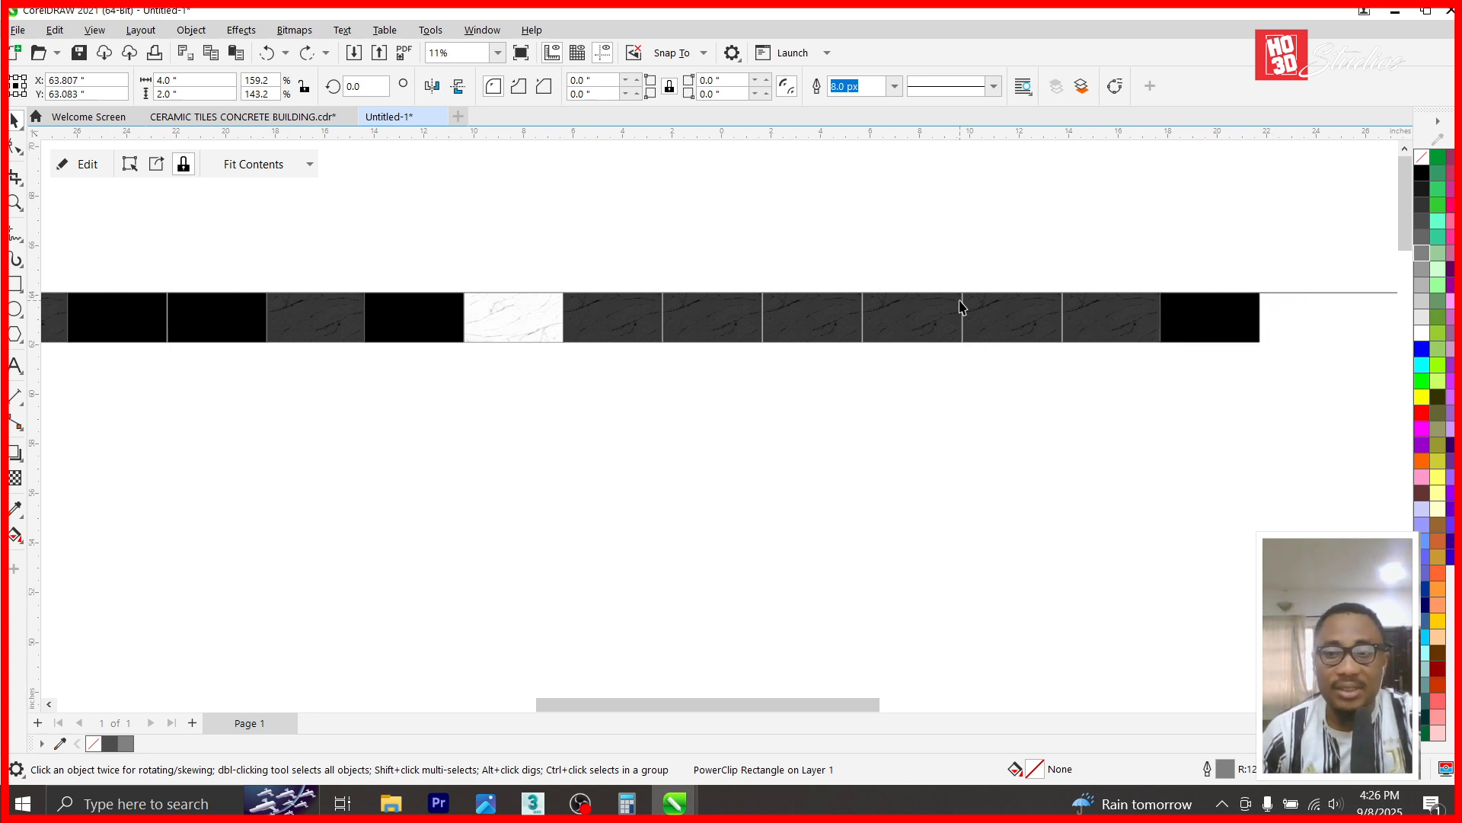
pyautogui.hotkey('ctrl', 'z')
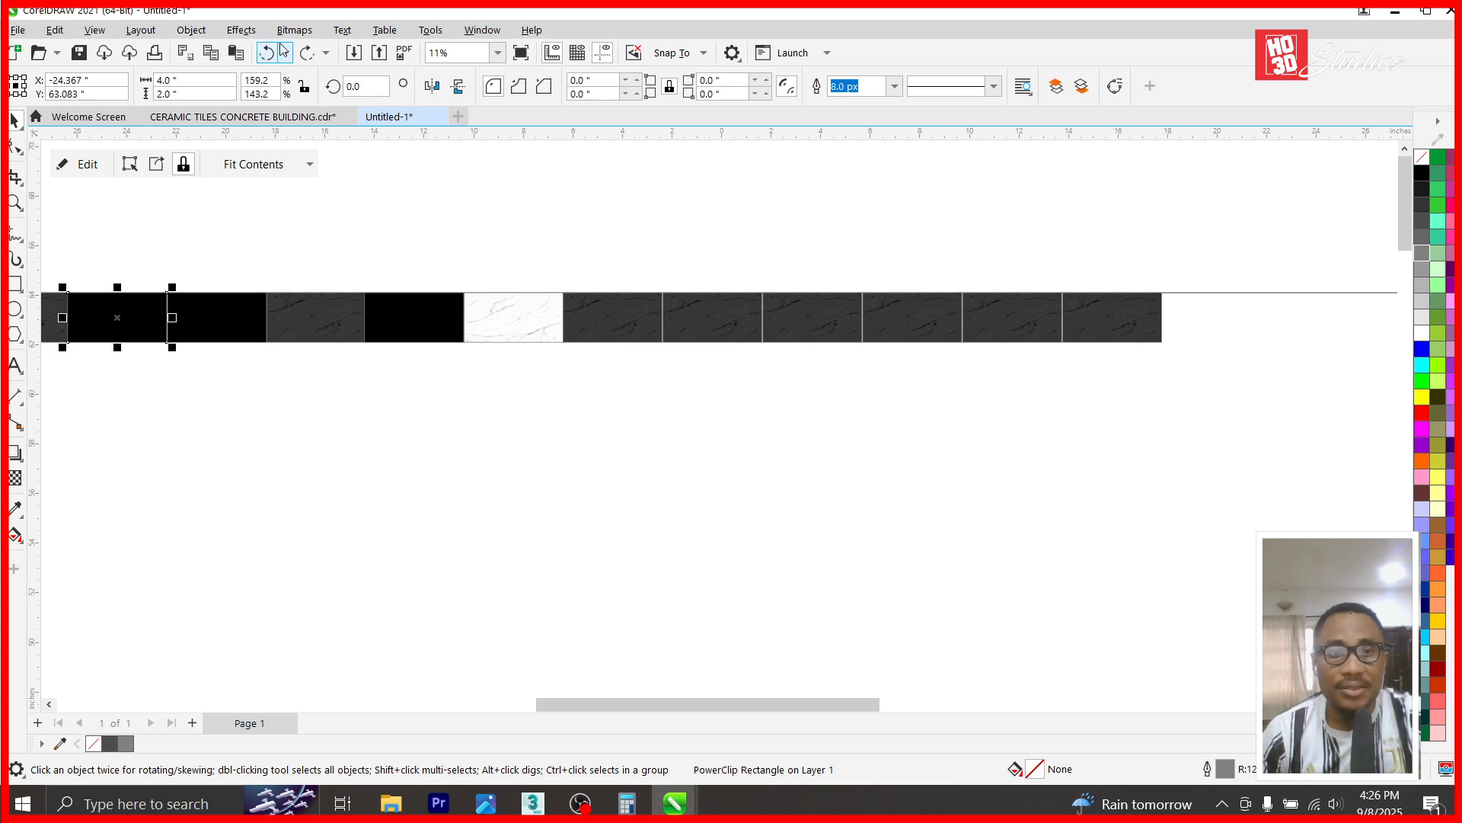
pyautogui.click(307, 52)
# - Duplicate the end black tile to the right and repeat the copy until four black tiles stand side by side
pyautogui.scroll(3, 1269, 290)
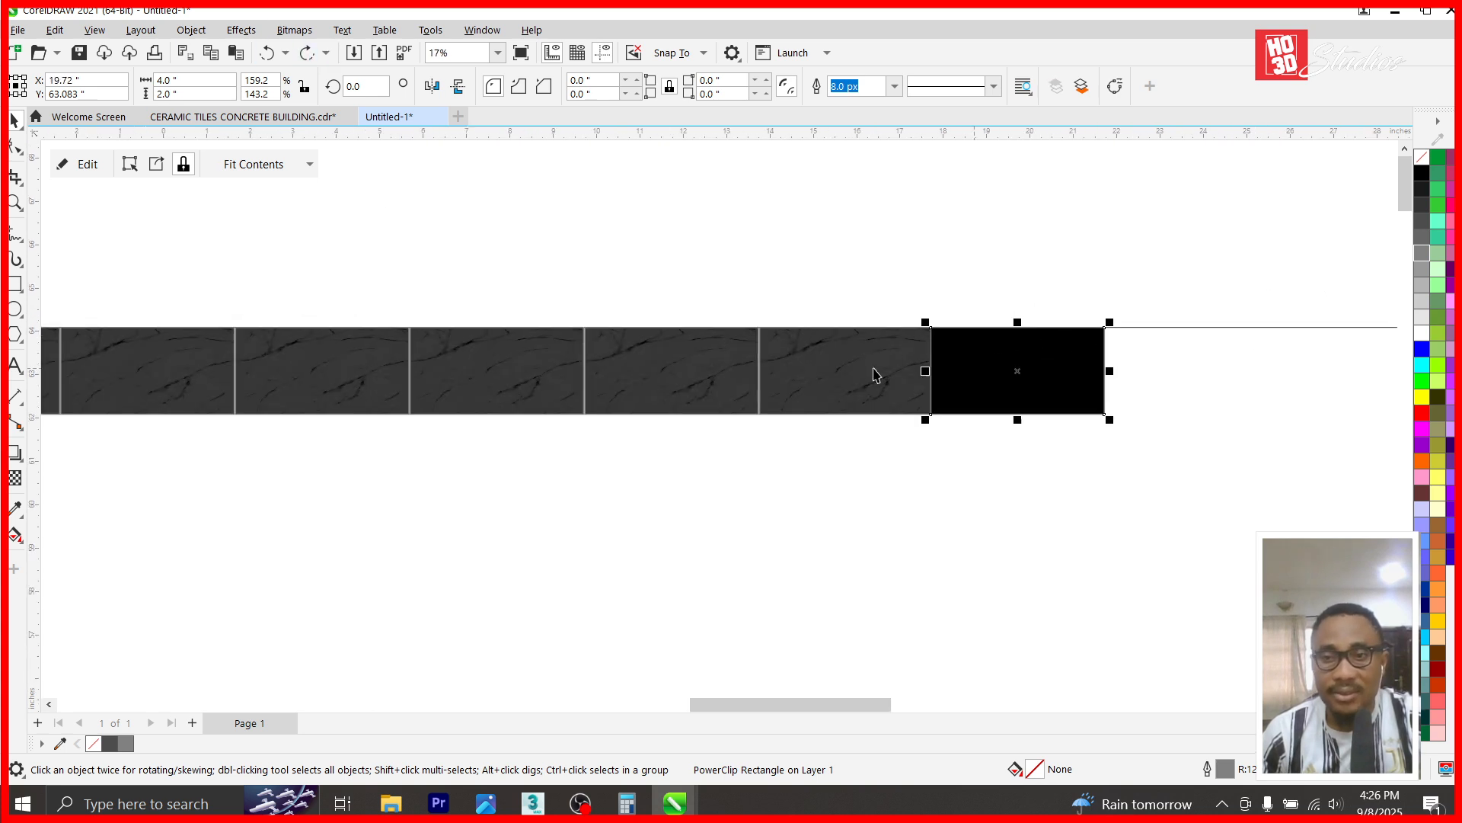
pyautogui.moveTo(953, 358); pyautogui.dragTo(1126, 378)
pyautogui.hotkey('ctrl', 'd')
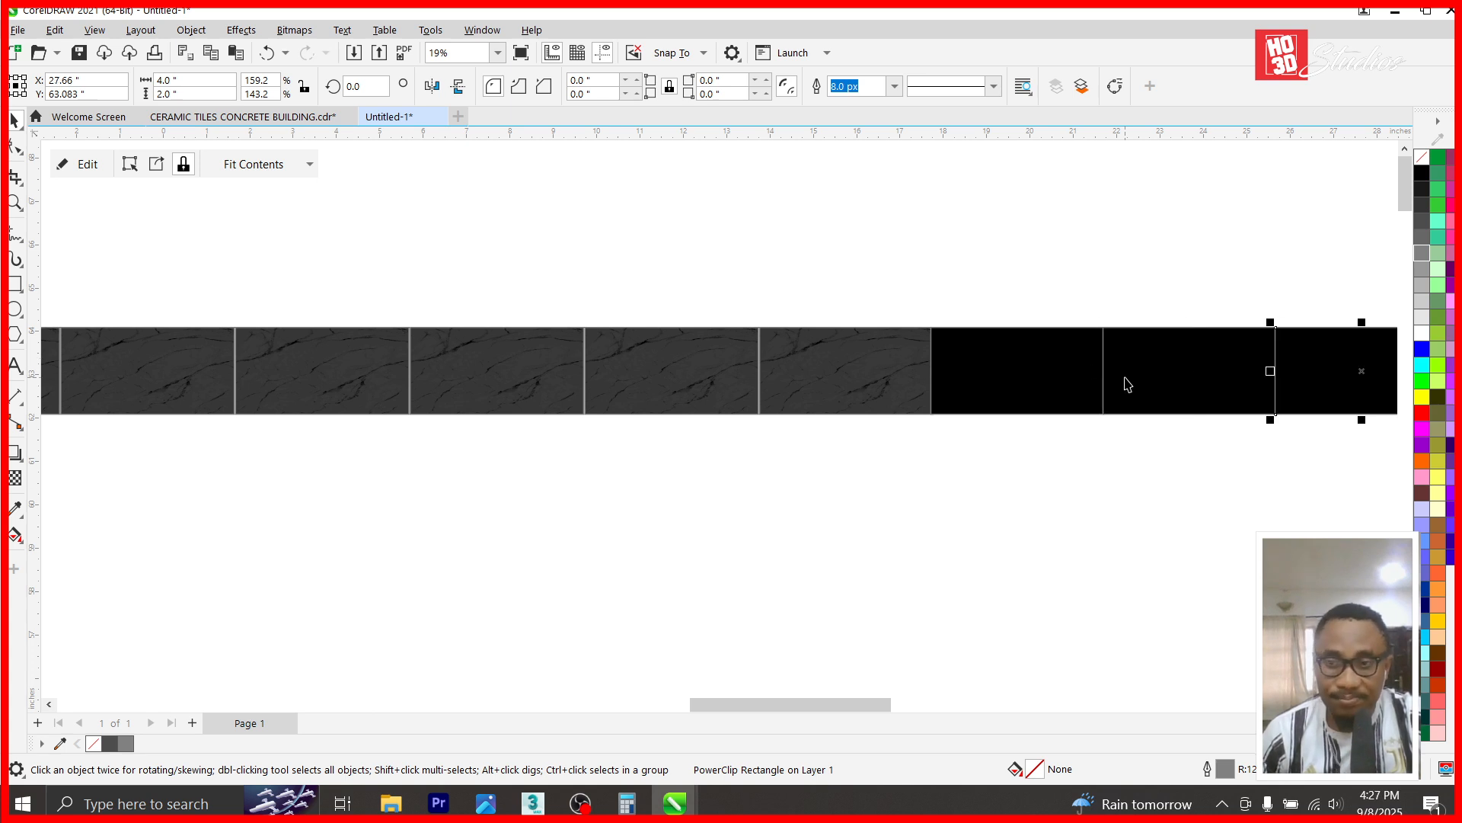
pyautogui.scroll(-5, 733, 228)
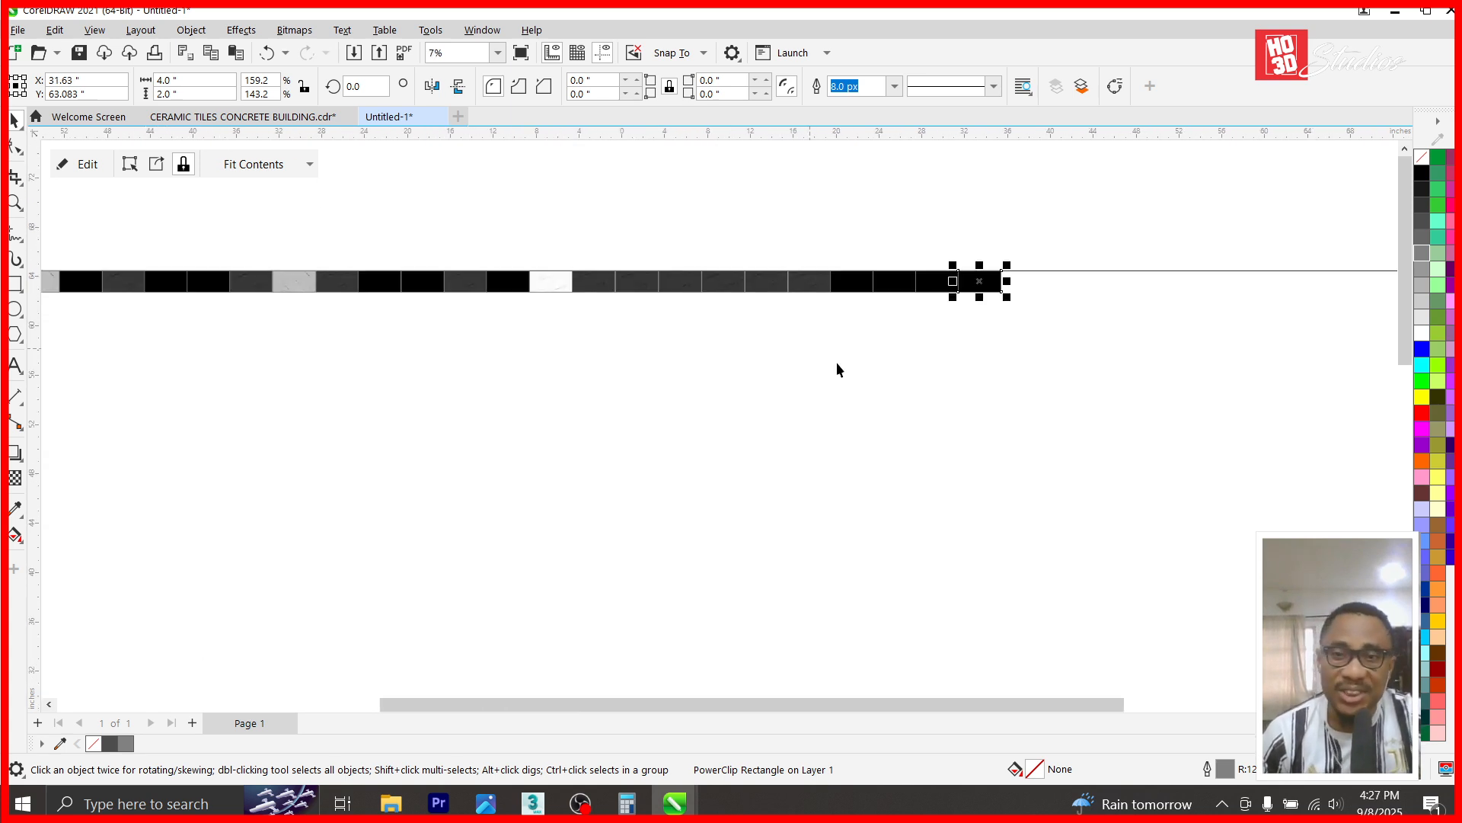
pyautogui.scroll(2, 930, 245)
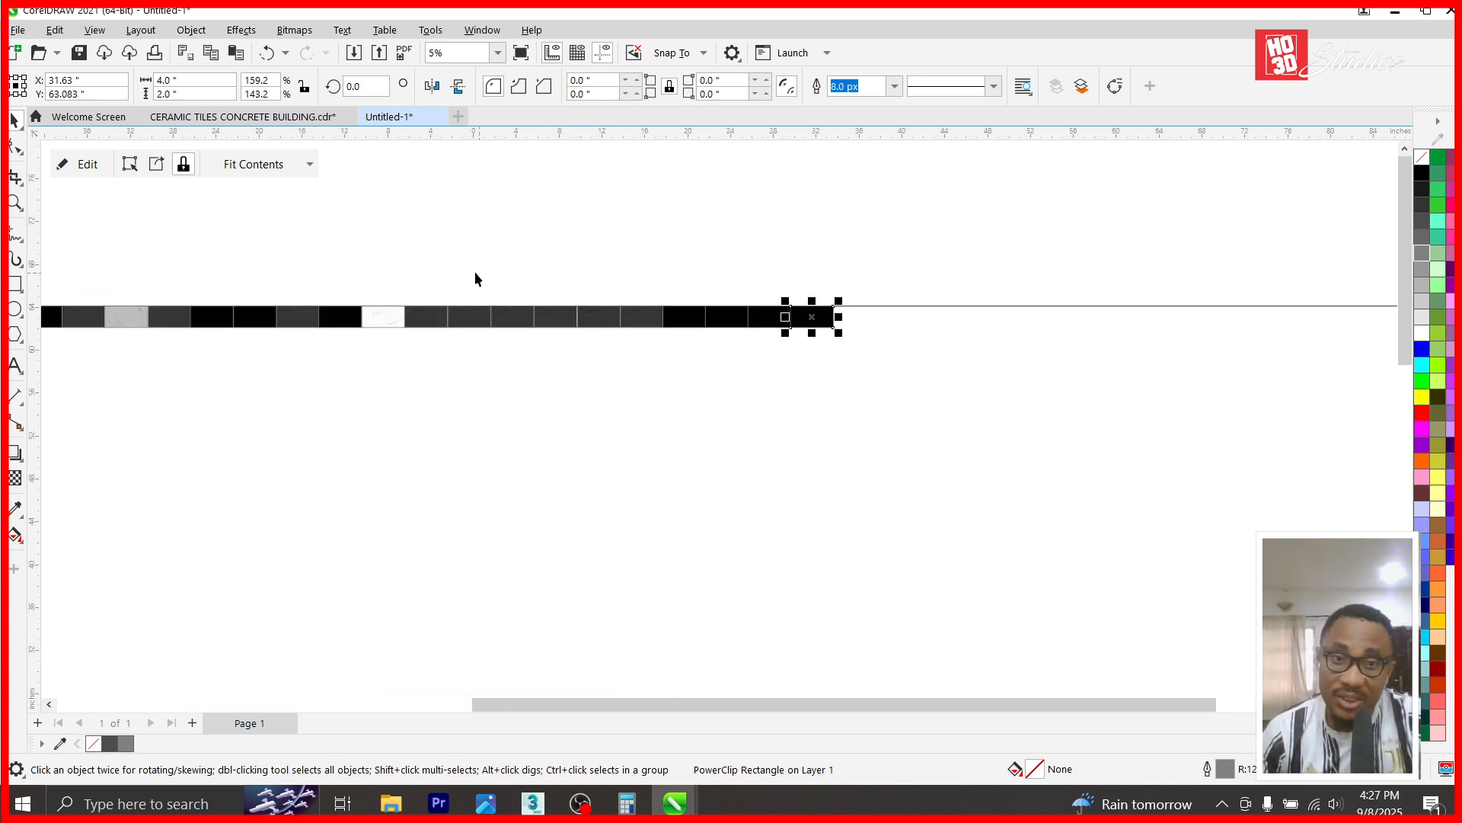
# - Duplicate the last eight tiles, four dark and four black, together onto the right end of the row
pyautogui.moveTo(789, 371); pyautogui.dragTo(857, 376)
pyautogui.moveTo(566, 319); pyautogui.dragTo(905, 327)
pyautogui.scroll(3, 871, 317)
pyautogui.scroll(-3, 871, 317)
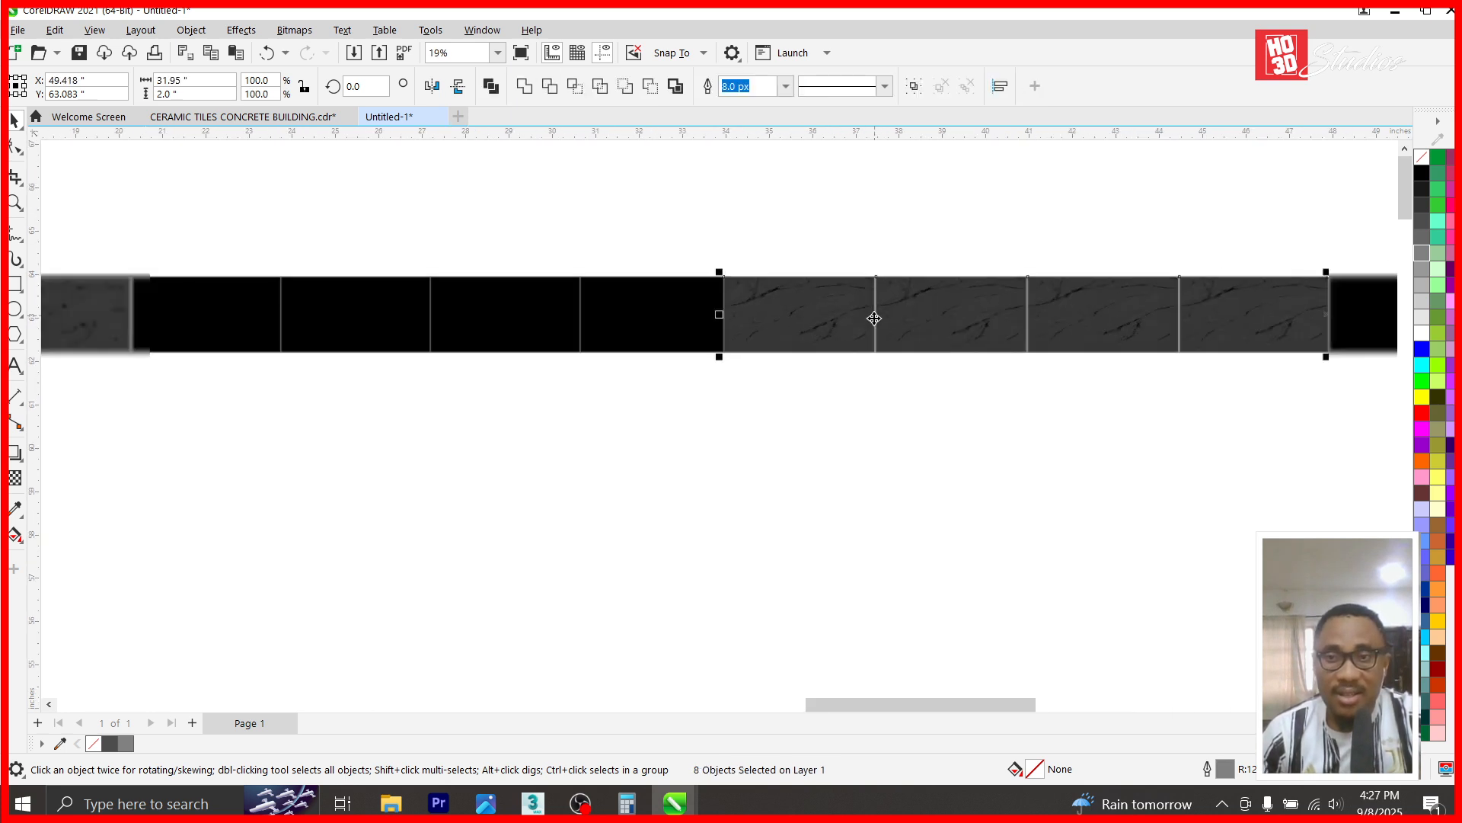
pyautogui.click(998, 300)
pyautogui.scroll(-2, 770, 286)
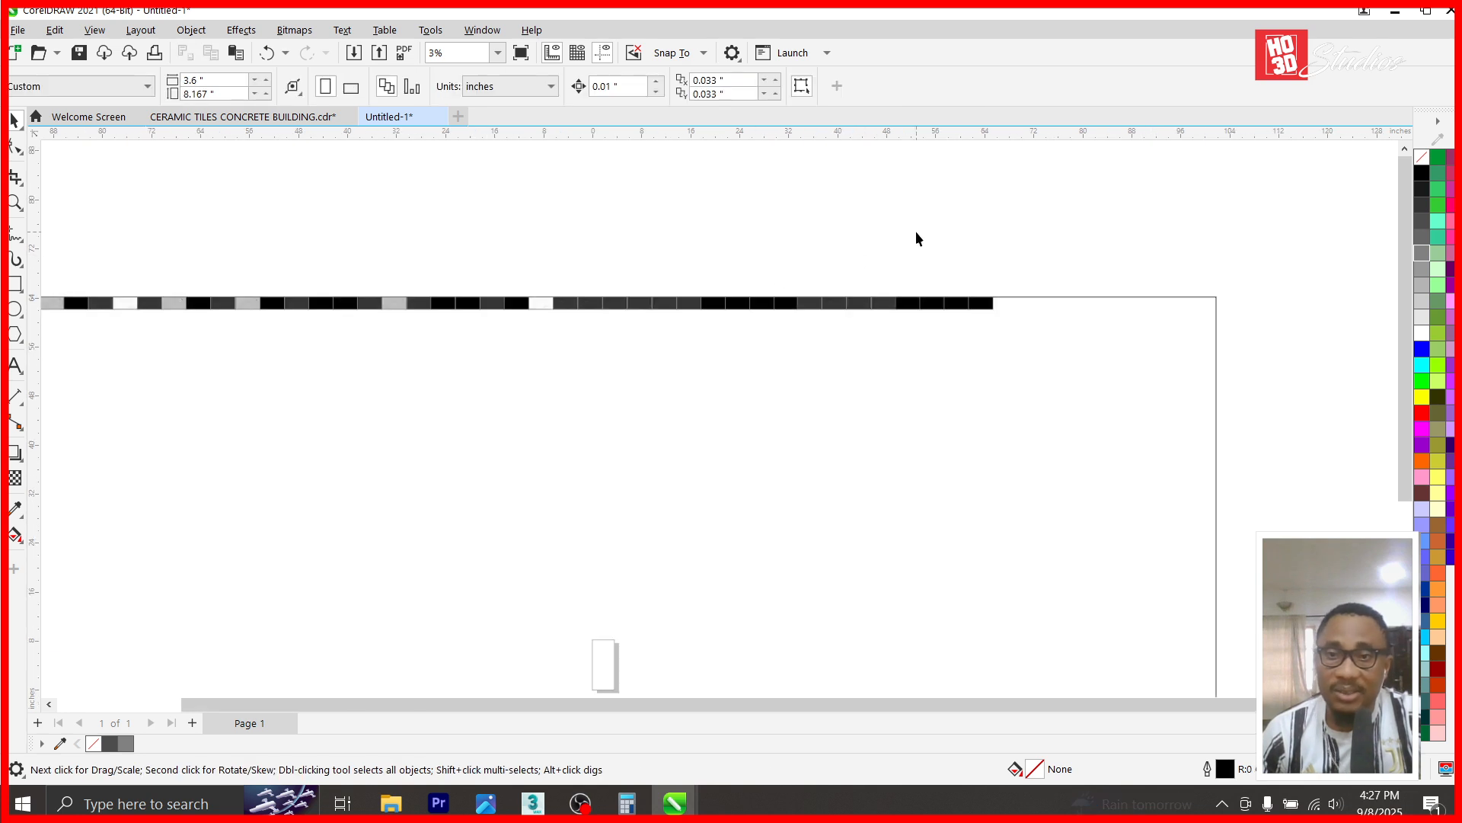
pyautogui.scroll(-1, 945, 320)
pyautogui.scroll(1, 929, 313)
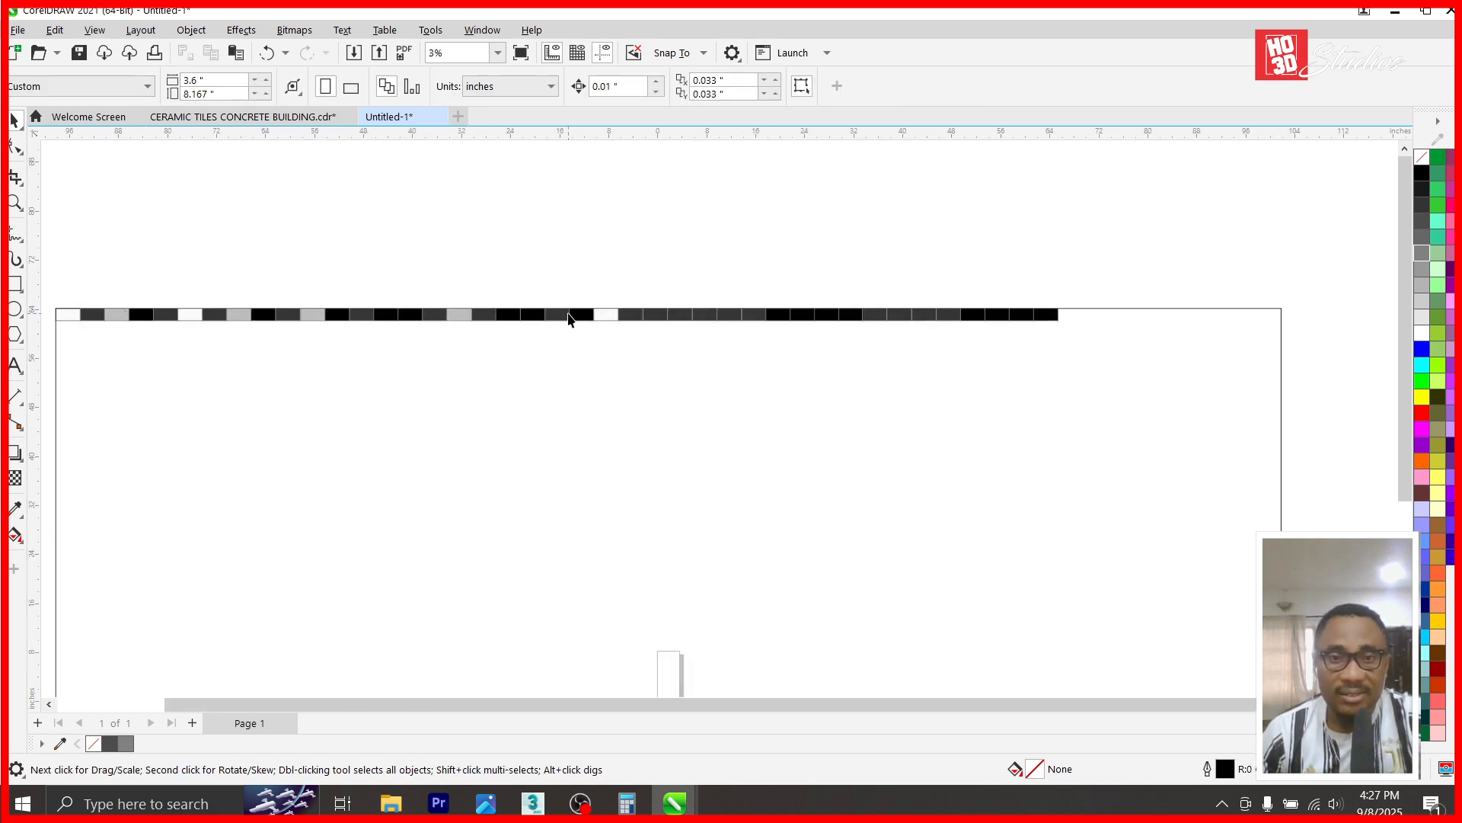
# - Copy the white marble tile from the middle of the row to just beyond the last black tile
pyautogui.doubleClick(601, 315)
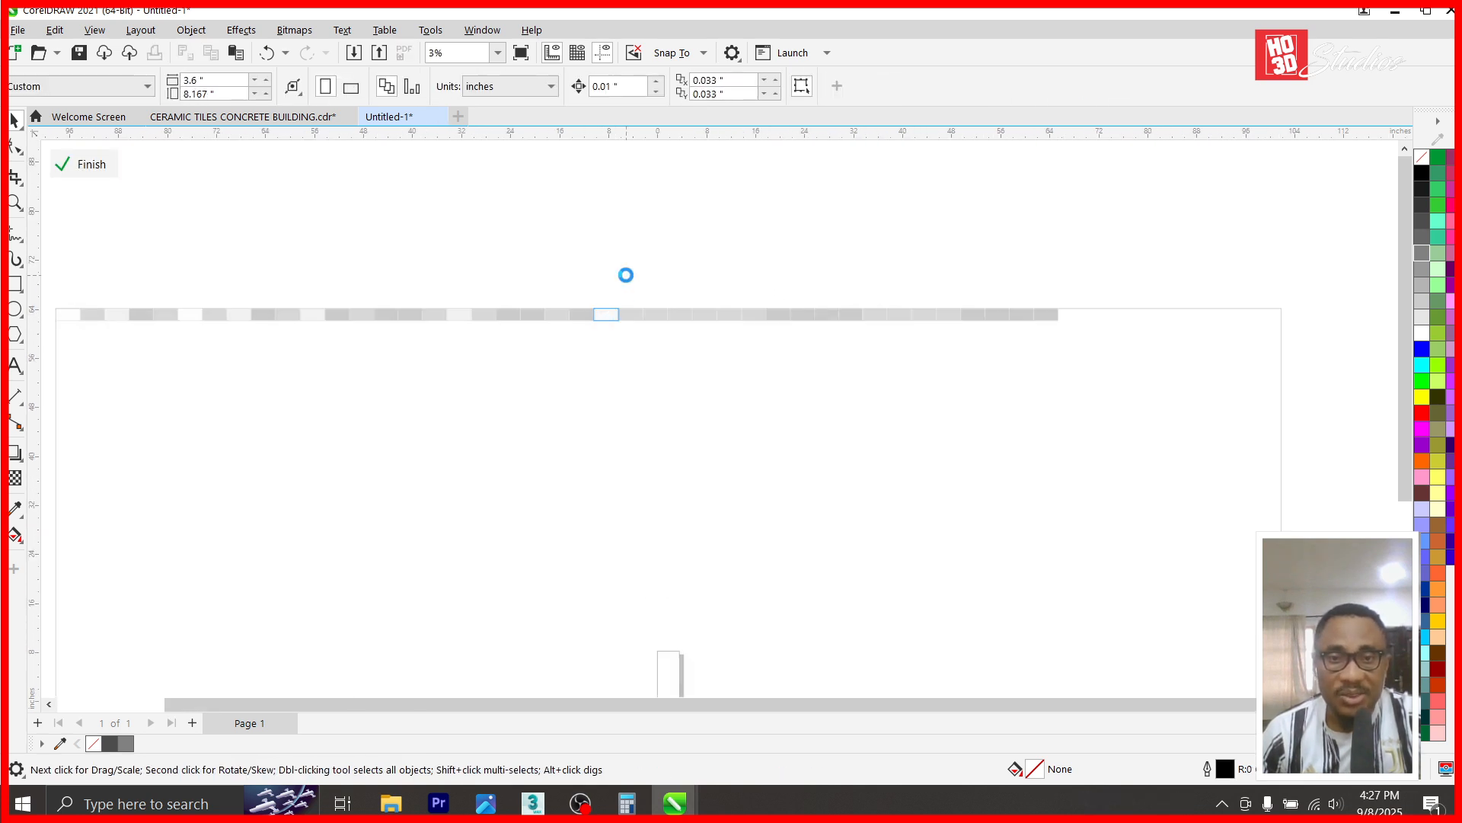
pyautogui.keyDown('ctrl'); pyautogui.click(626, 275); pyautogui.keyUp('ctrl')
pyautogui.moveTo(606, 313); pyautogui.dragTo(1073, 311)
pyautogui.scroll(6, 1073, 310)
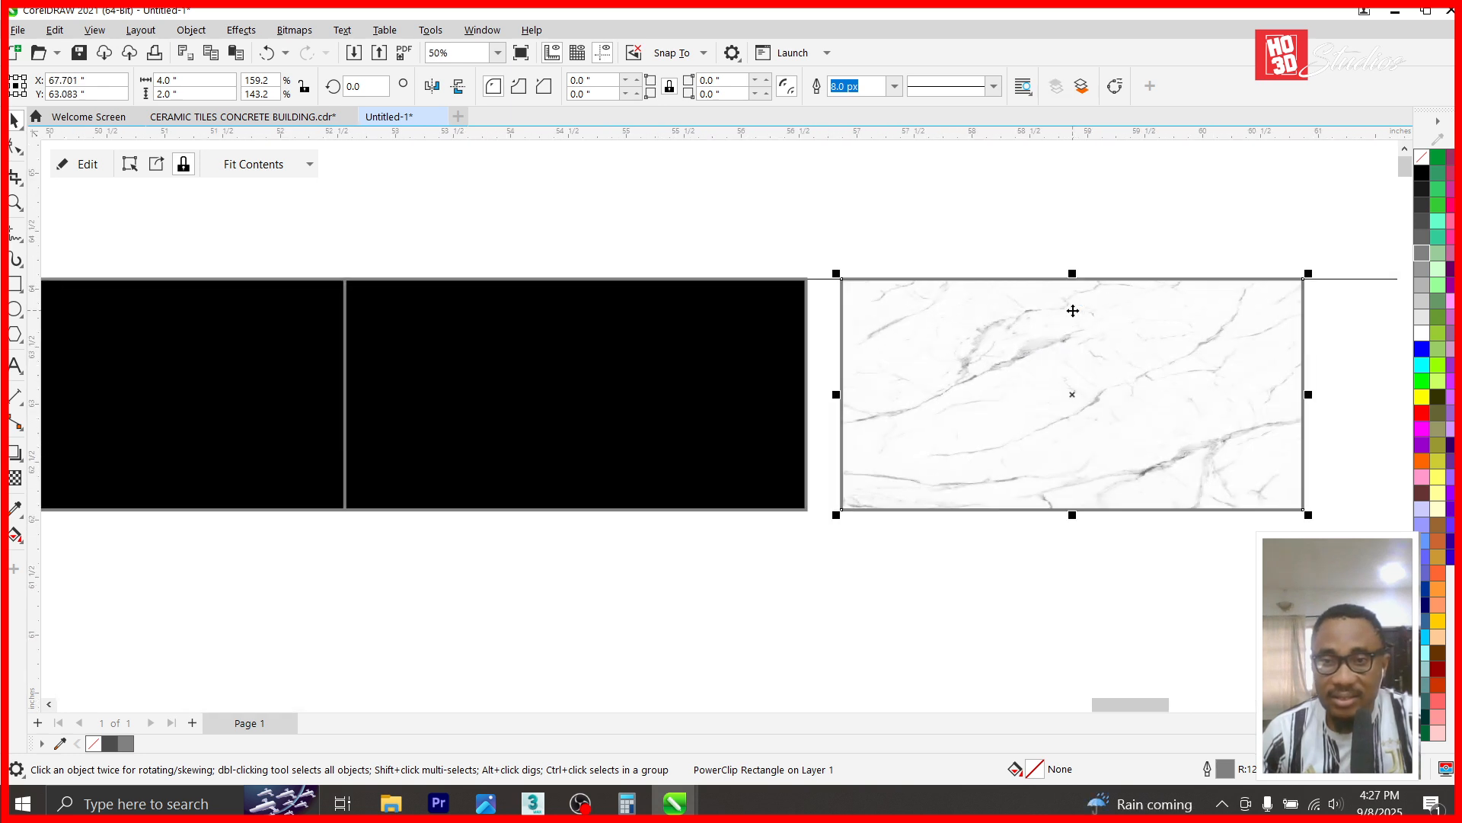
# - Nudge the copied white tile left until it sits flush against the last black tile
pyautogui.press('Left')
pyautogui.press('Left')
pyautogui.press('Left')
pyautogui.press('Left')
pyautogui.press('Left')
pyautogui.press('Left')
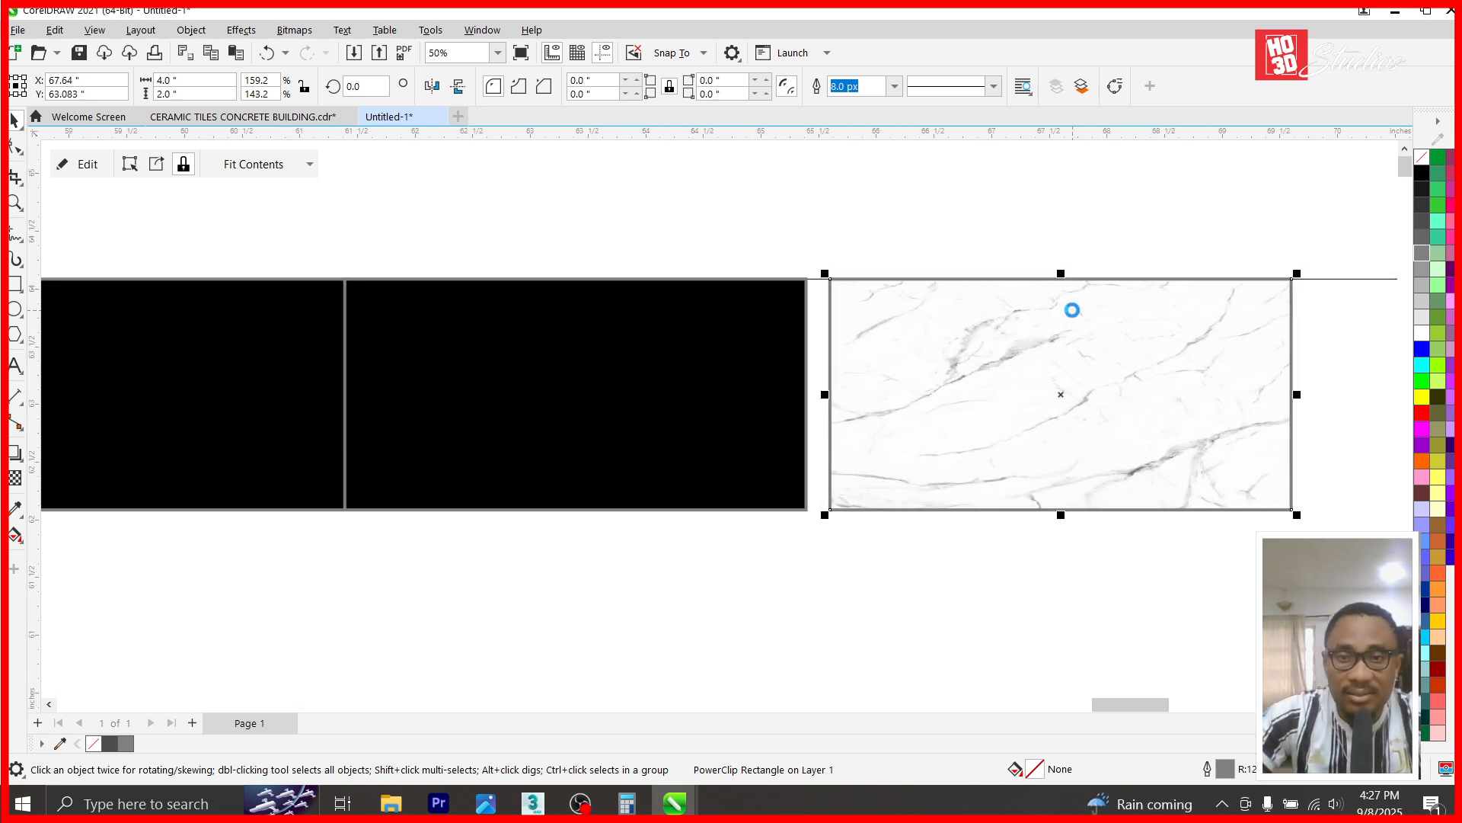
pyautogui.press('Left')
pyautogui.press('Left')
pyautogui.scroll(-4, 984, 189)
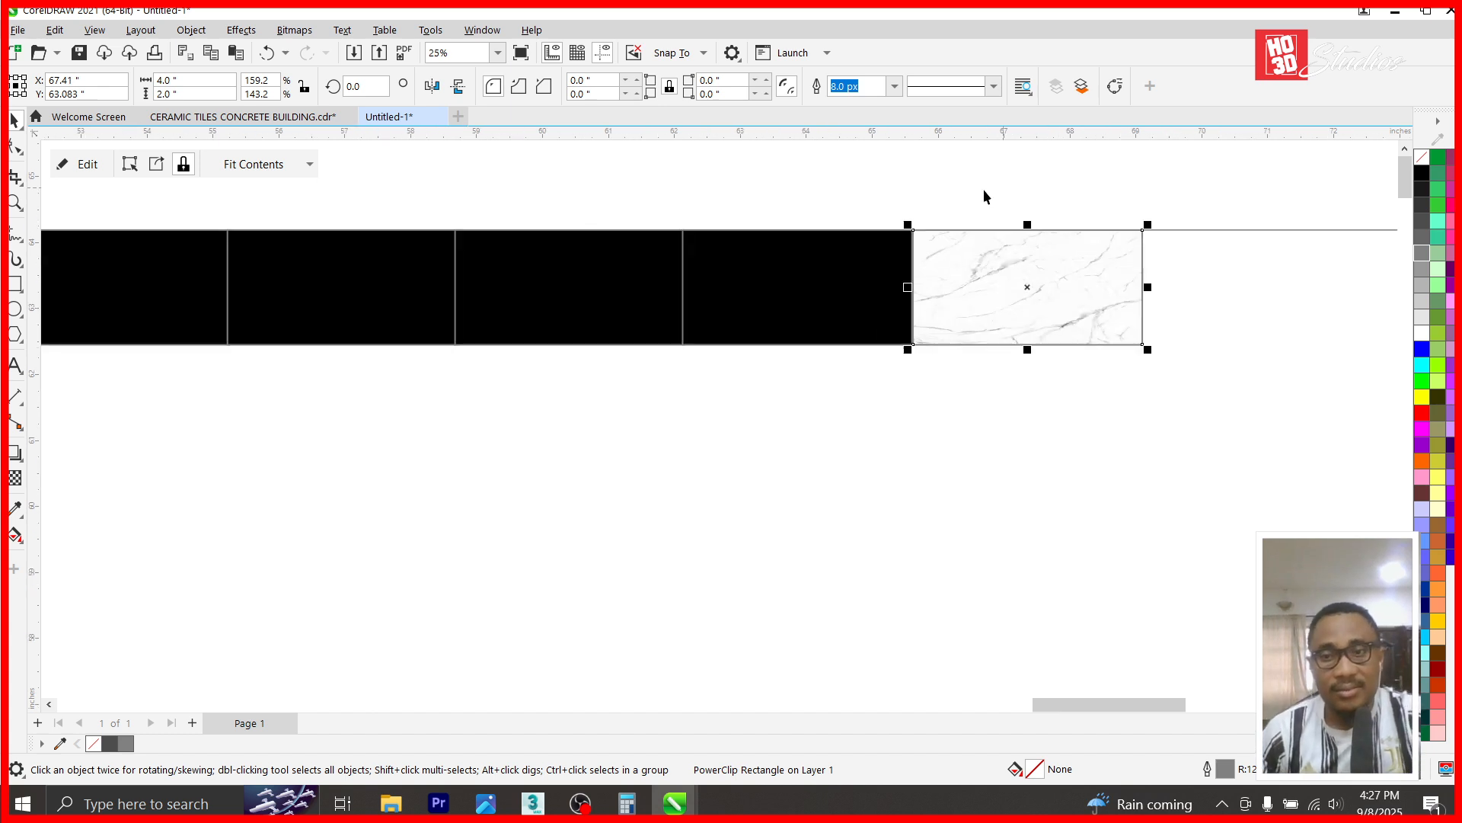
# - Repeat the white tile to the right until there are four in a row, and add a dark tile copy after them
pyautogui.moveTo(998, 245); pyautogui.dragTo(1142, 262)
pyautogui.hotkey('ctrl', 'r')
pyautogui.hotkey('ctrl', 'r')
pyautogui.scroll(-2, 722, 186)
pyautogui.moveTo(501, 222); pyautogui.dragTo(1185, 239)
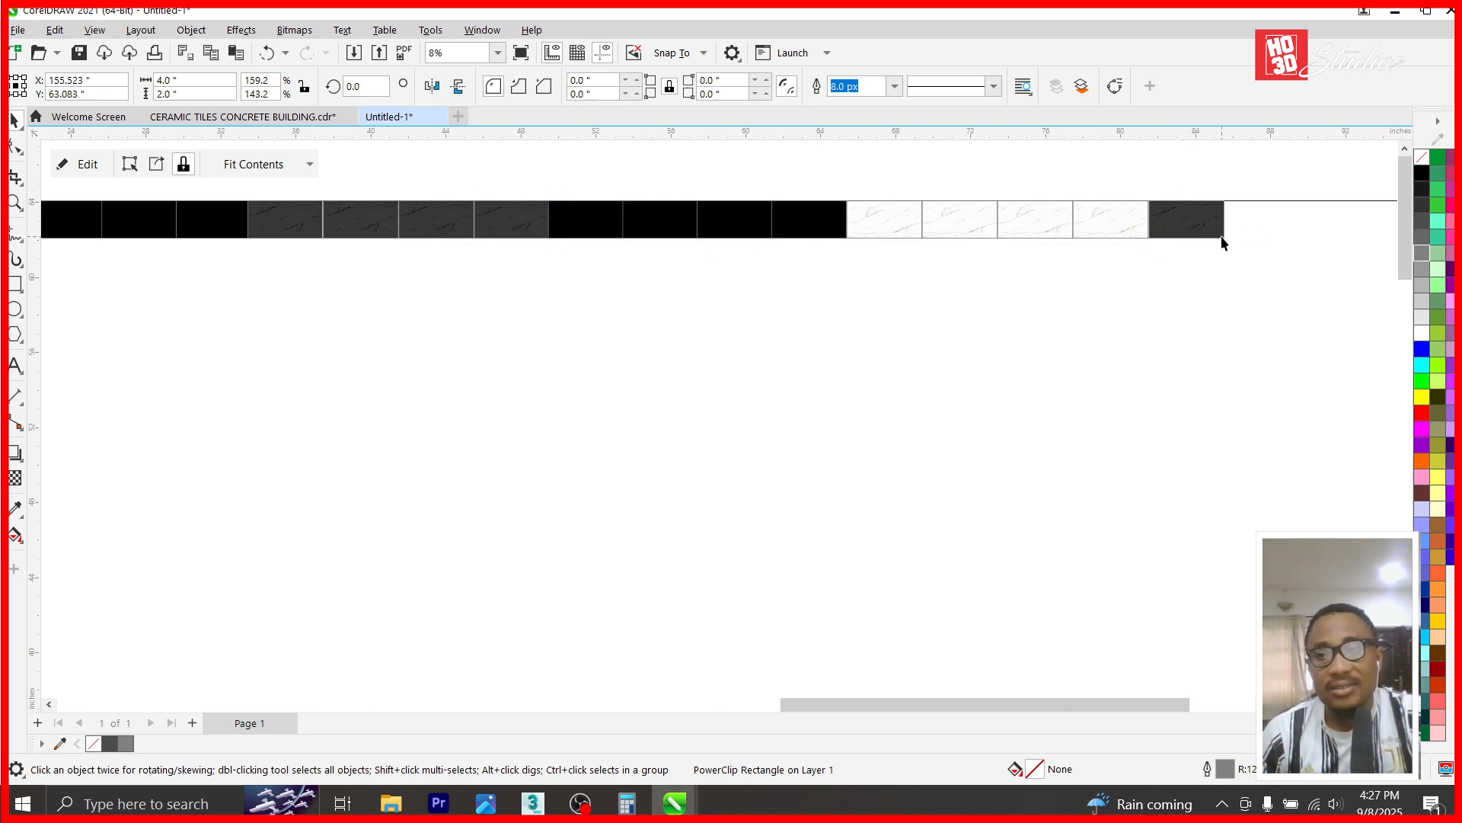
pyautogui.hotkey('ctrl', 'r')
pyautogui.scroll(-2, 1173, 264)
pyautogui.hotkey('ctrl', 'z')
pyautogui.hotkey('ctrl', 'z')
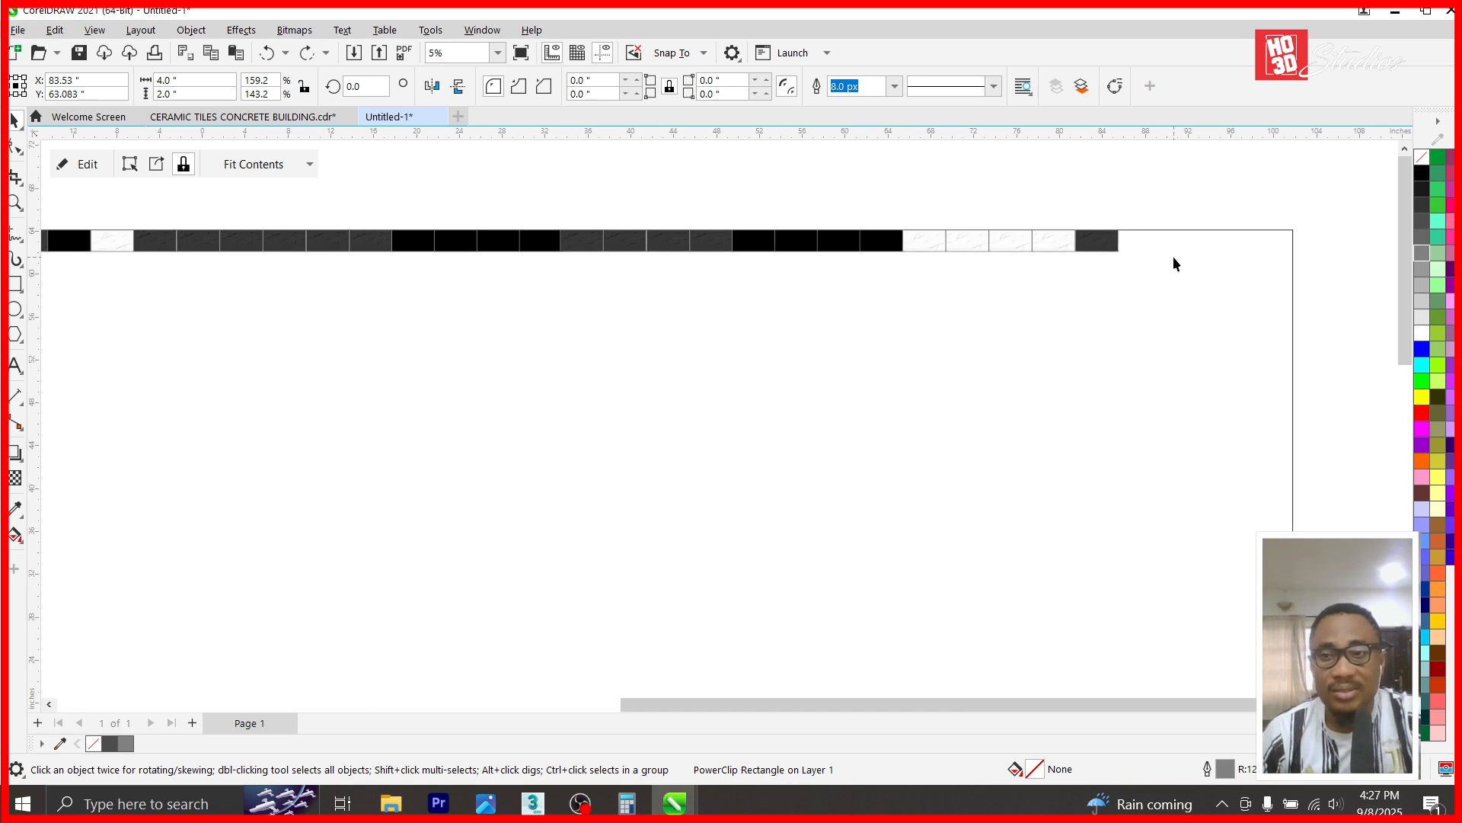
pyautogui.click(307, 53)
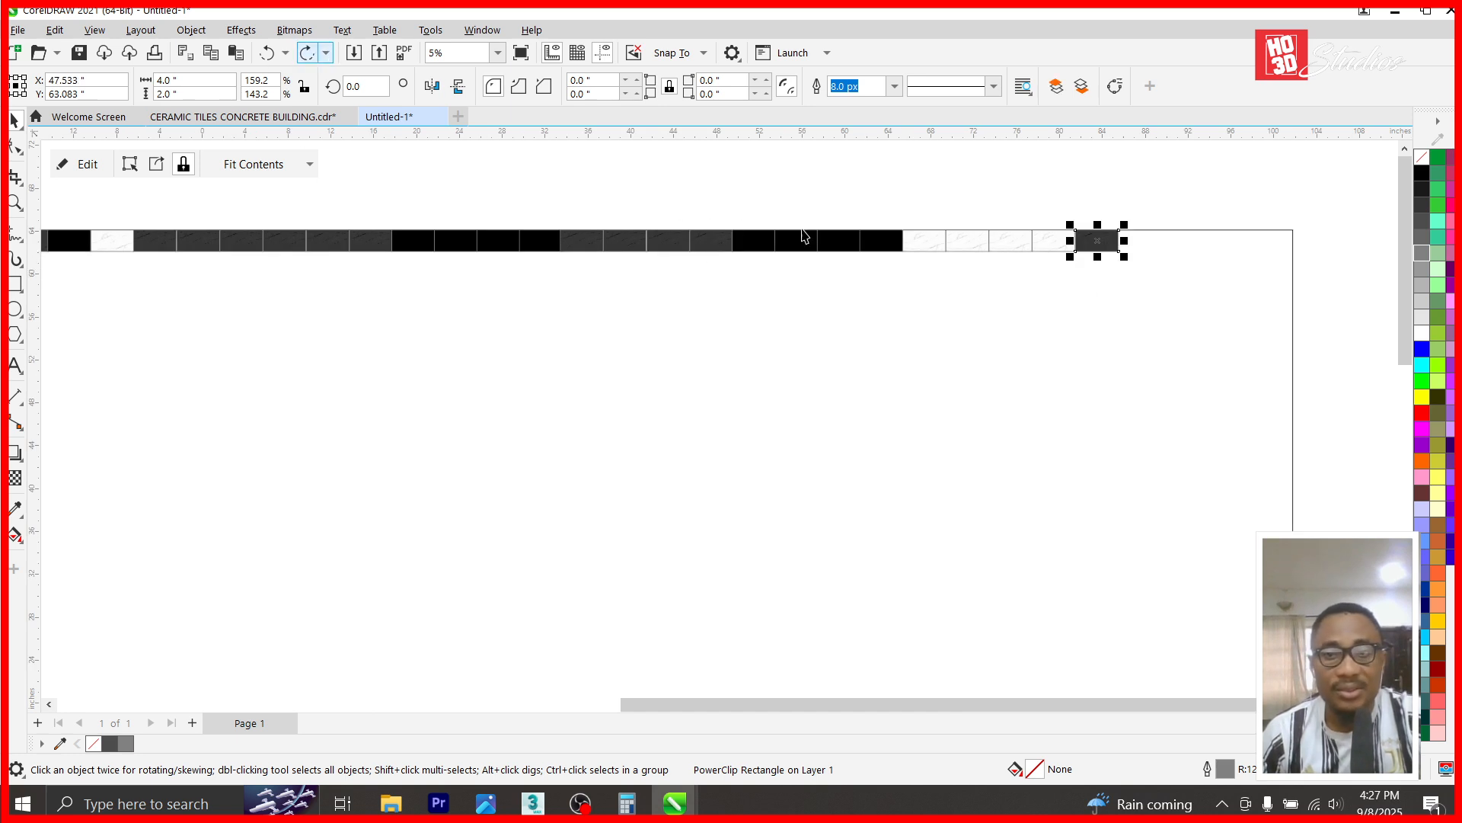
# - Duplicate the end dark tile once to the right and delete the third of the four adjacent white tiles
pyautogui.scroll(6, 1157, 221)
pyautogui.moveTo(1067, 308); pyautogui.dragTo(1103, 318)
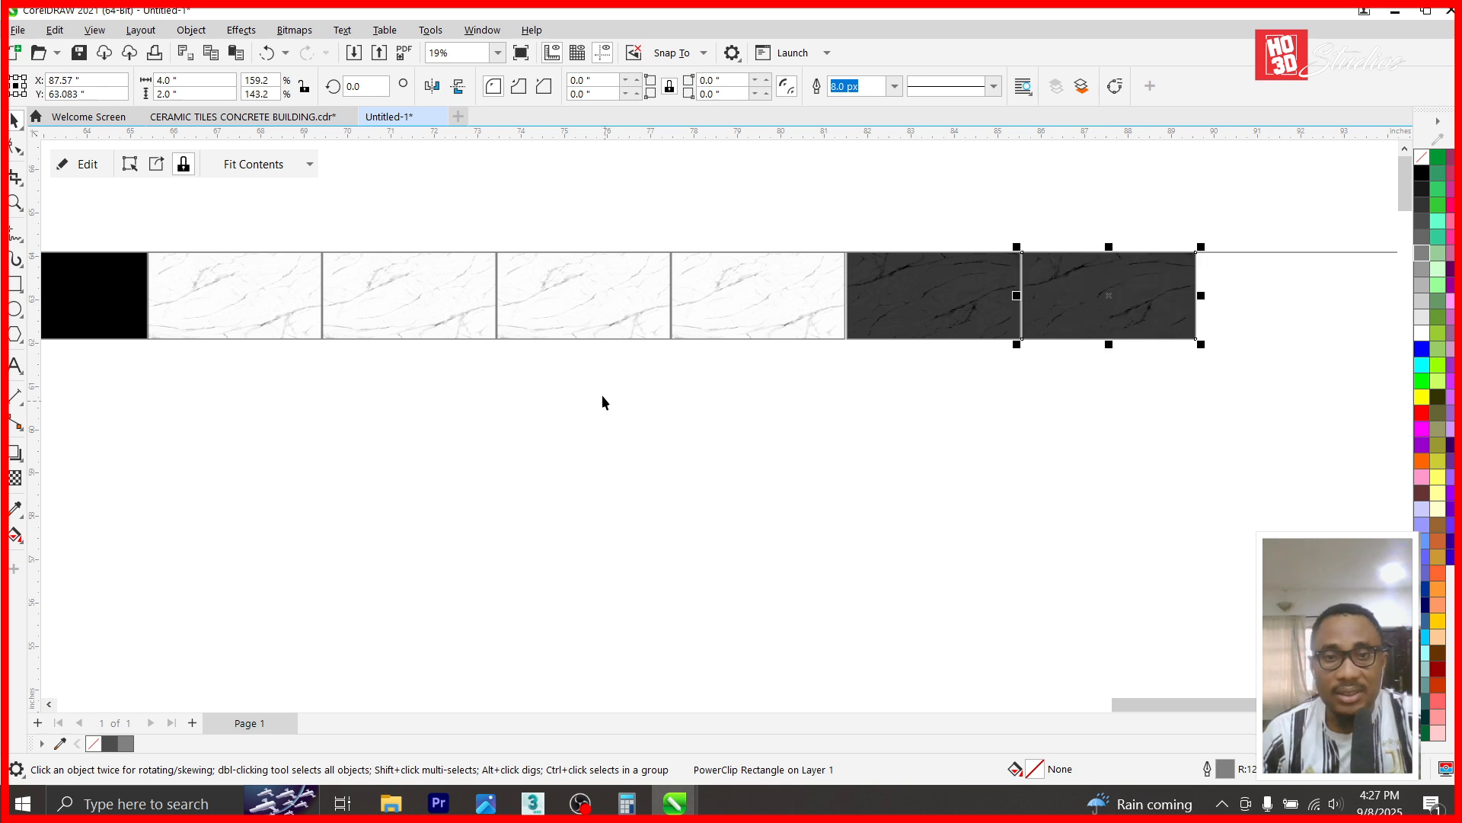
pyautogui.click(590, 291)
pyautogui.press('Delete')
# - Fill the deleted tile's gap with a black tile and complete the row's right end with two black tiles and one dark tile
pyautogui.moveTo(101, 320); pyautogui.dragTo(1300, 366)
pyautogui.scroll(-2, 798, 320)
pyautogui.moveTo(1029, 304); pyautogui.dragTo(1114, 313)
pyautogui.click(41, 324)
pyautogui.moveTo(76, 317); pyautogui.dragTo(1189, 340)
pyautogui.scroll(-3, 1188, 344)
# - Select the whole row of tiles and place a spare copy of it above the large rectangle
pyautogui.click(1258, 299)
pyautogui.scroll(-1, 1260, 299)
pyautogui.moveTo(1266, 266); pyautogui.dragTo(431, 342)
pyautogui.scroll(1, 804, 327)
pyautogui.scroll(-1, 702, 287)
pyautogui.moveTo(751, 303); pyautogui.dragTo(754, 230)
# - Convert the tile row inside the rectangle to a bitmap at 150 dpi in CMYK Color (32-bit) mode
pyautogui.moveTo(1283, 294); pyautogui.dragTo(382, 314)
pyautogui.click(292, 31)
pyautogui.click(308, 52)
pyautogui.click(727, 351)
pyautogui.click(728, 435)
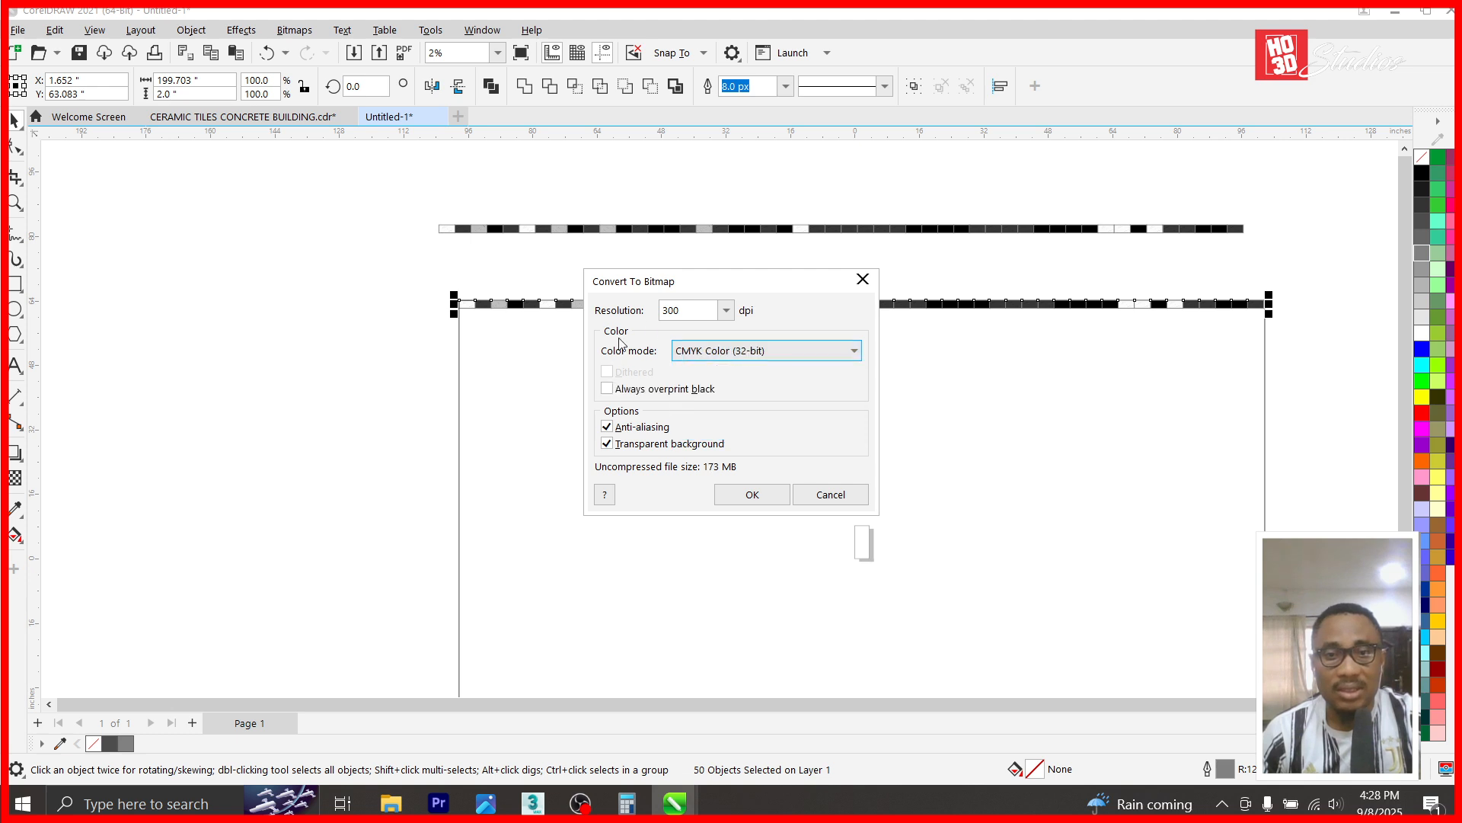
pyautogui.doubleClick(675, 310)
pyautogui.write('150')
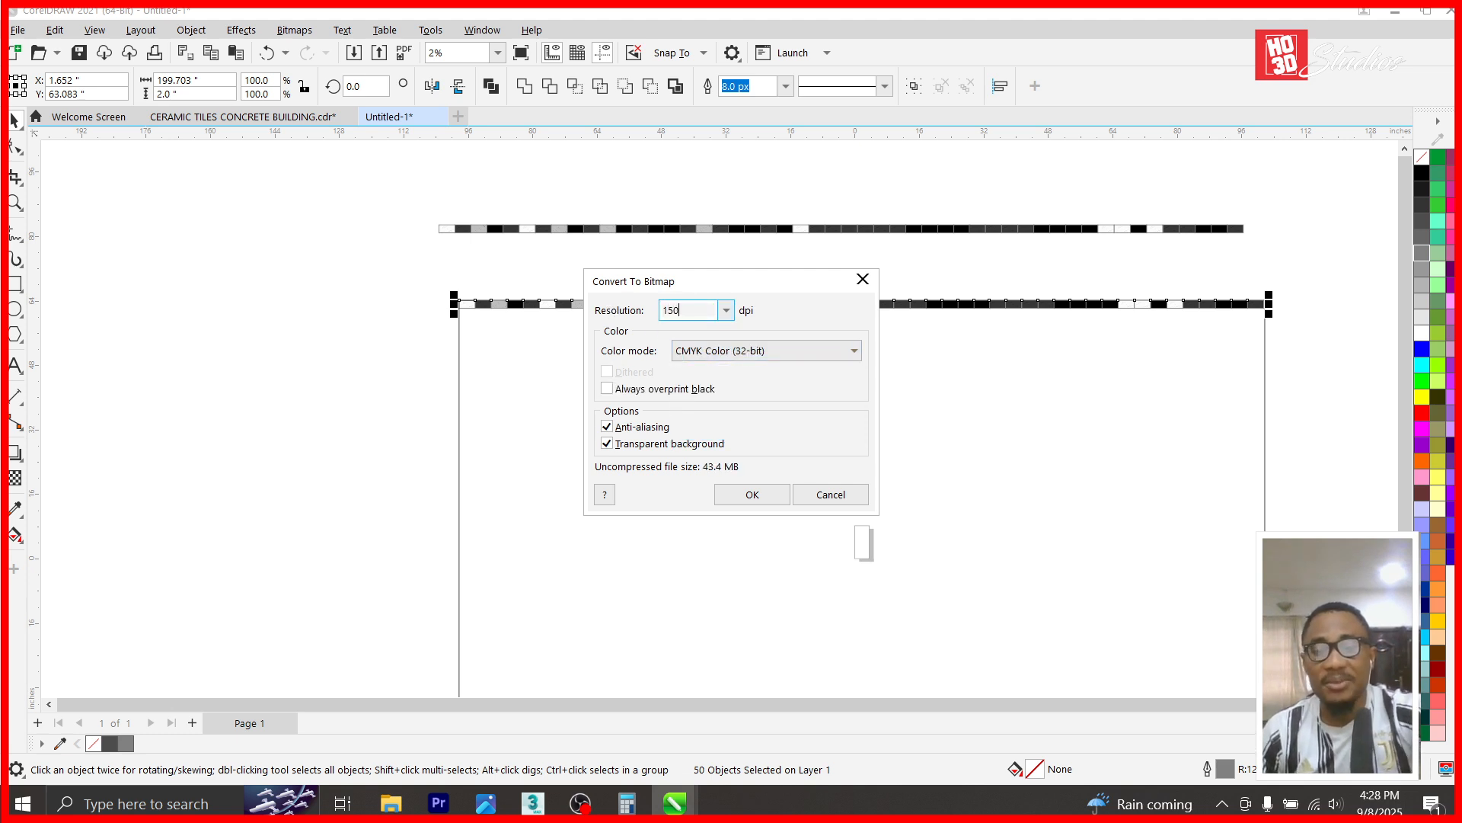
pyautogui.press('Return')
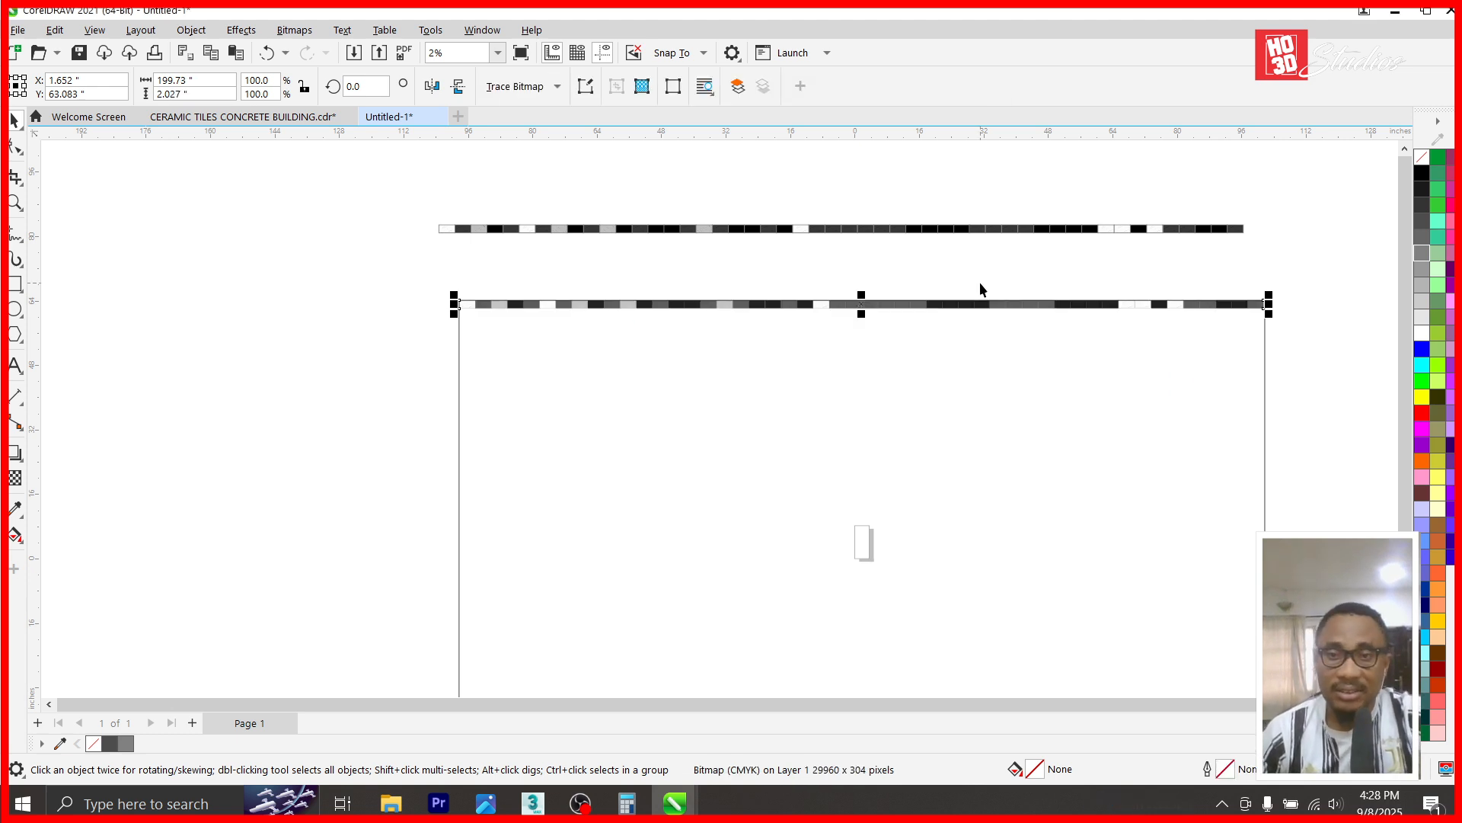
# - Duplicate the bitmap row directly beneath itself and mirror the copy both vertically and horizontally
pyautogui.scroll(1, 889, 288)
pyautogui.moveTo(845, 318); pyautogui.dragTo(840, 335)
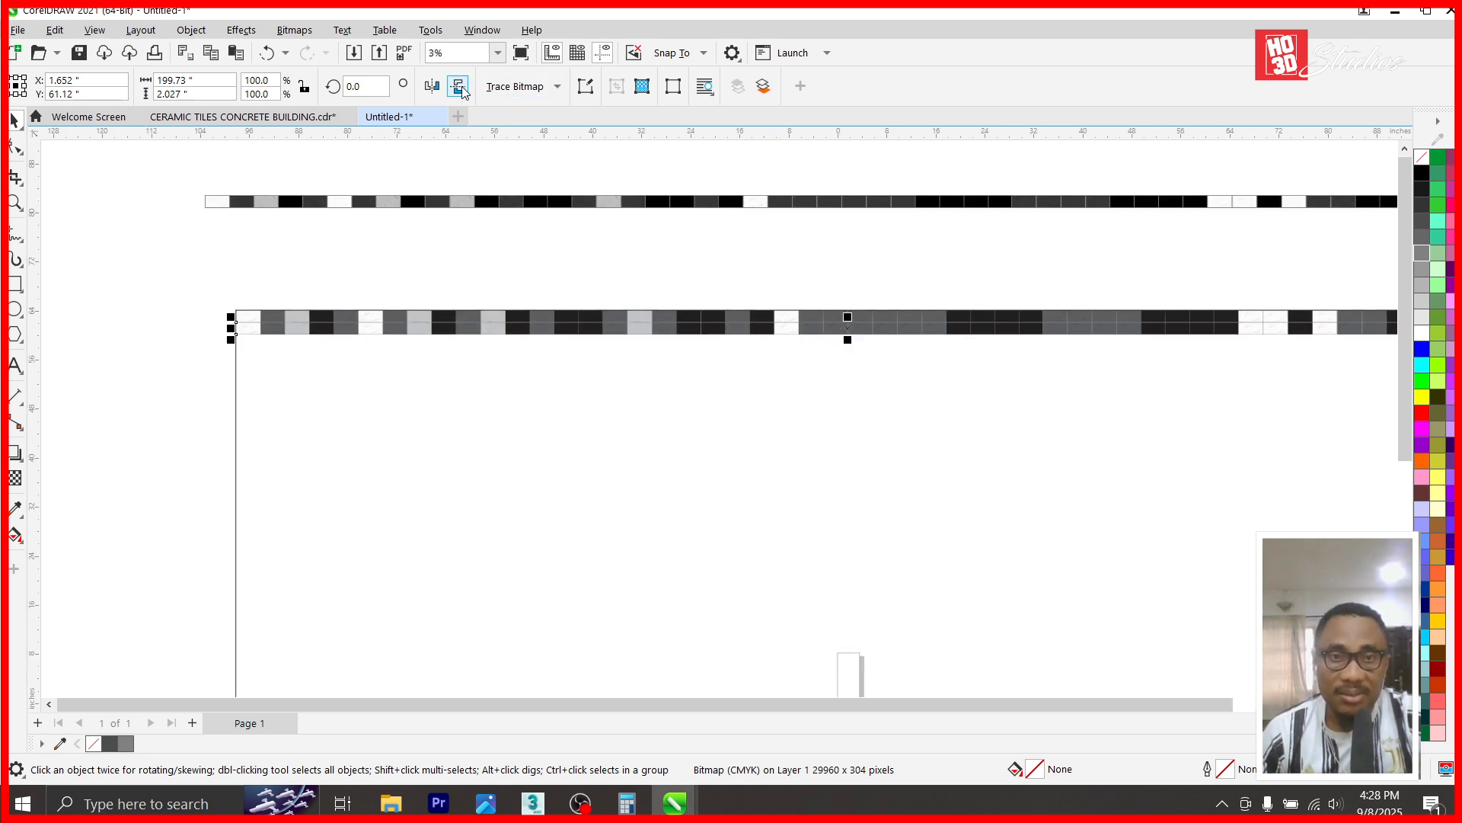
pyautogui.click(438, 87)
# - Fine-tune the mirrored row's vertical position to Y 61.07" so its upper edge meets the first row
pyautogui.scroll(6, 199, 320)
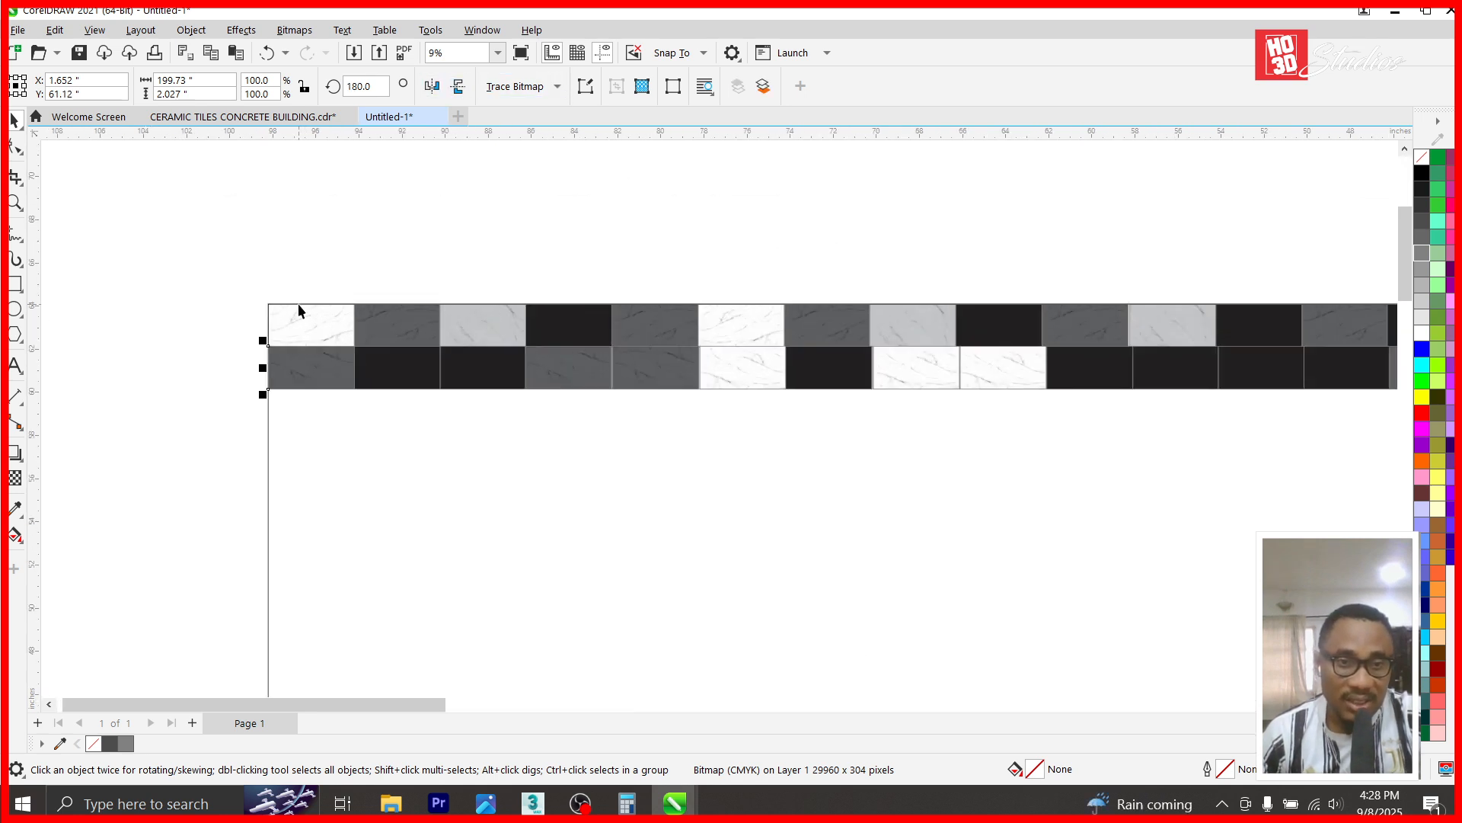
pyautogui.press('Down')
pyautogui.press('Down')
pyautogui.press('Down')
pyautogui.press('Down')
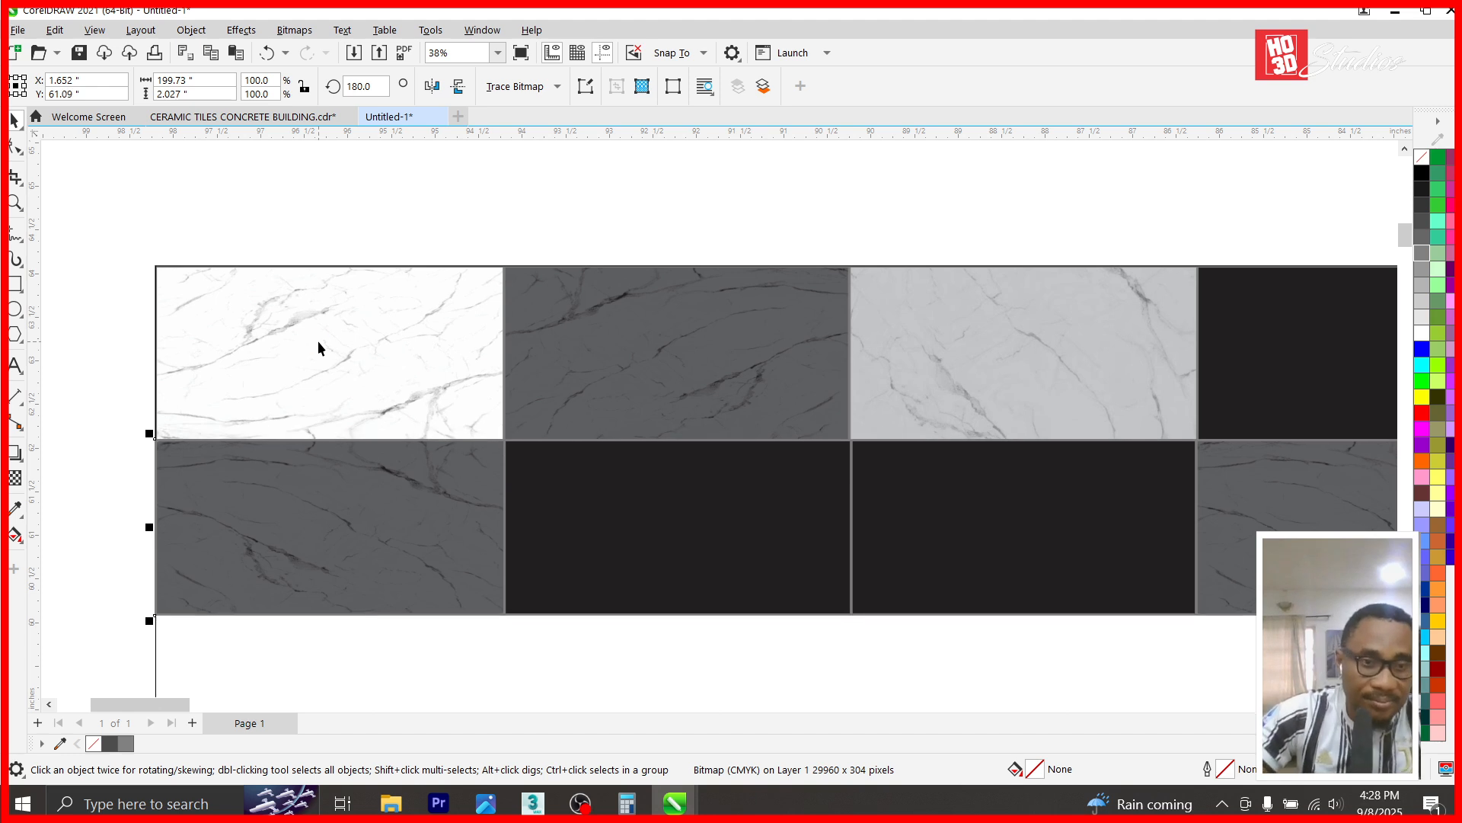
pyautogui.press('Down')
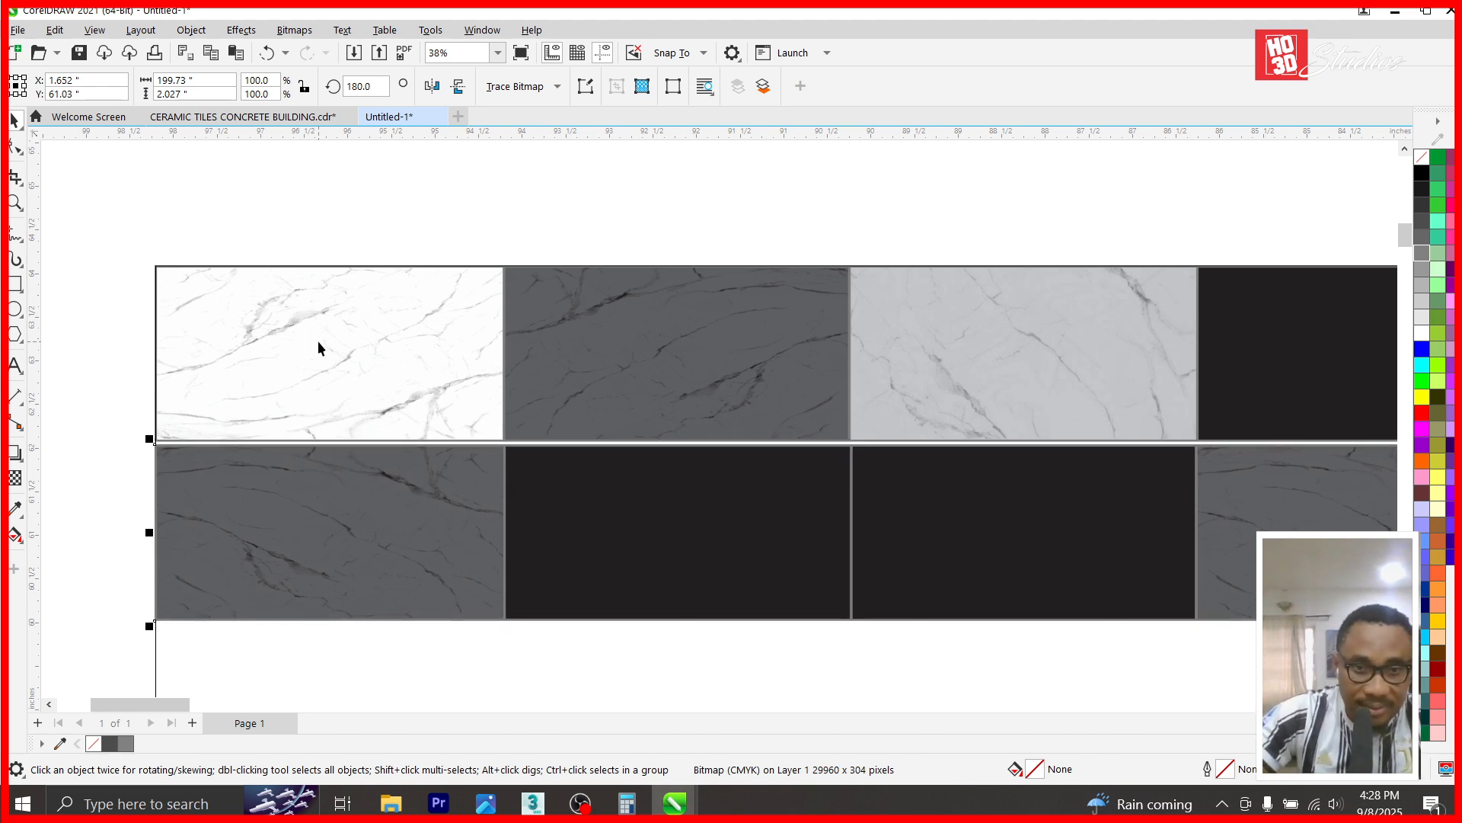
pyautogui.rightClick(346, 346)
pyautogui.click(263, 420)
pyautogui.click(250, 517)
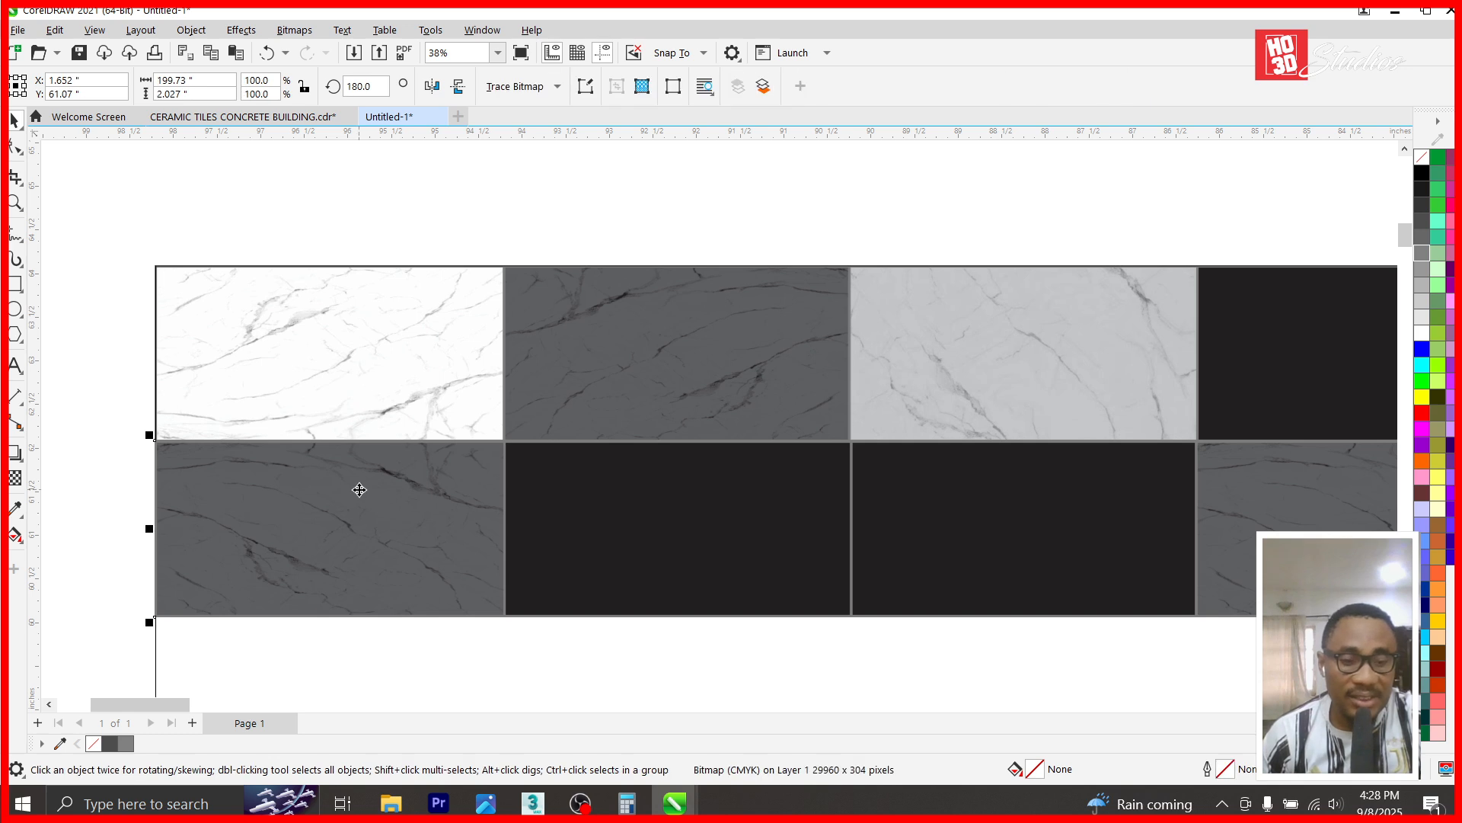
# - Duplicate the mirrored row straight down to form a third row of tiles at Y 59.03"
pyautogui.scroll(-3, 378, 350)
pyautogui.moveTo(496, 424); pyautogui.dragTo(492, 505)
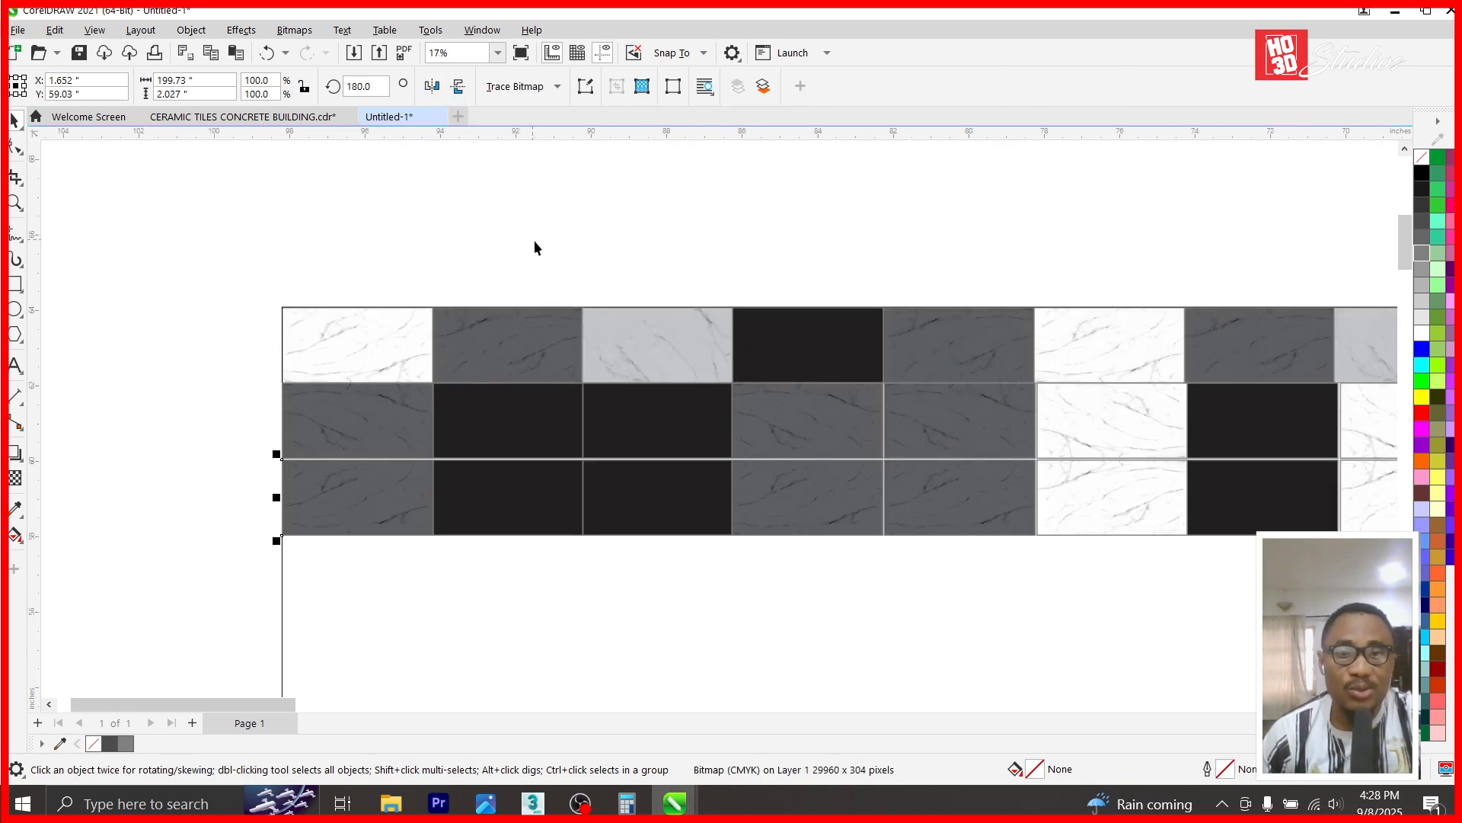
# - Mirror the third tile row horizontally so its tile order differs from the row above
pyautogui.click(432, 86)
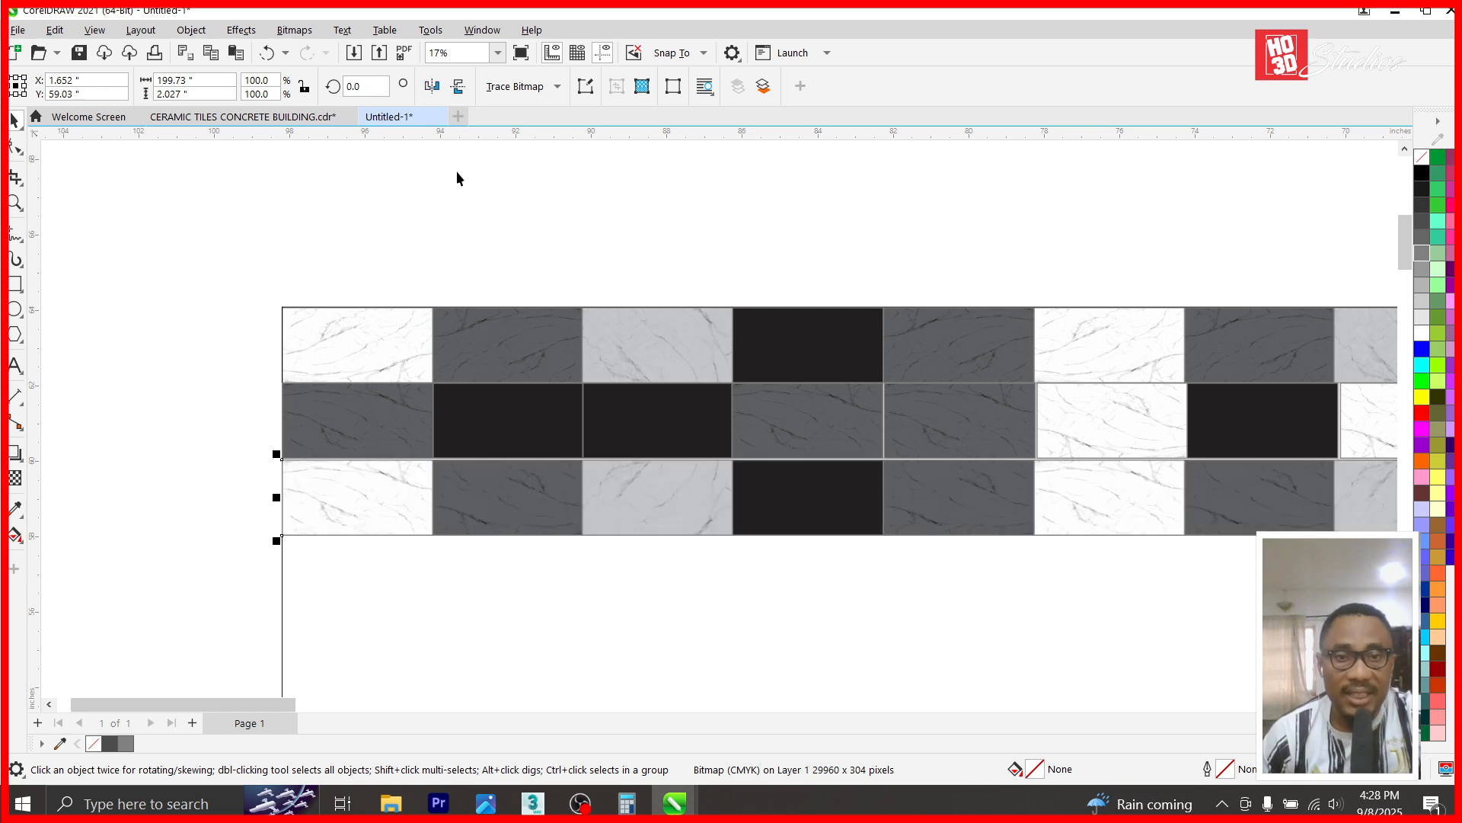
pyautogui.scroll(-2, 516, 263)
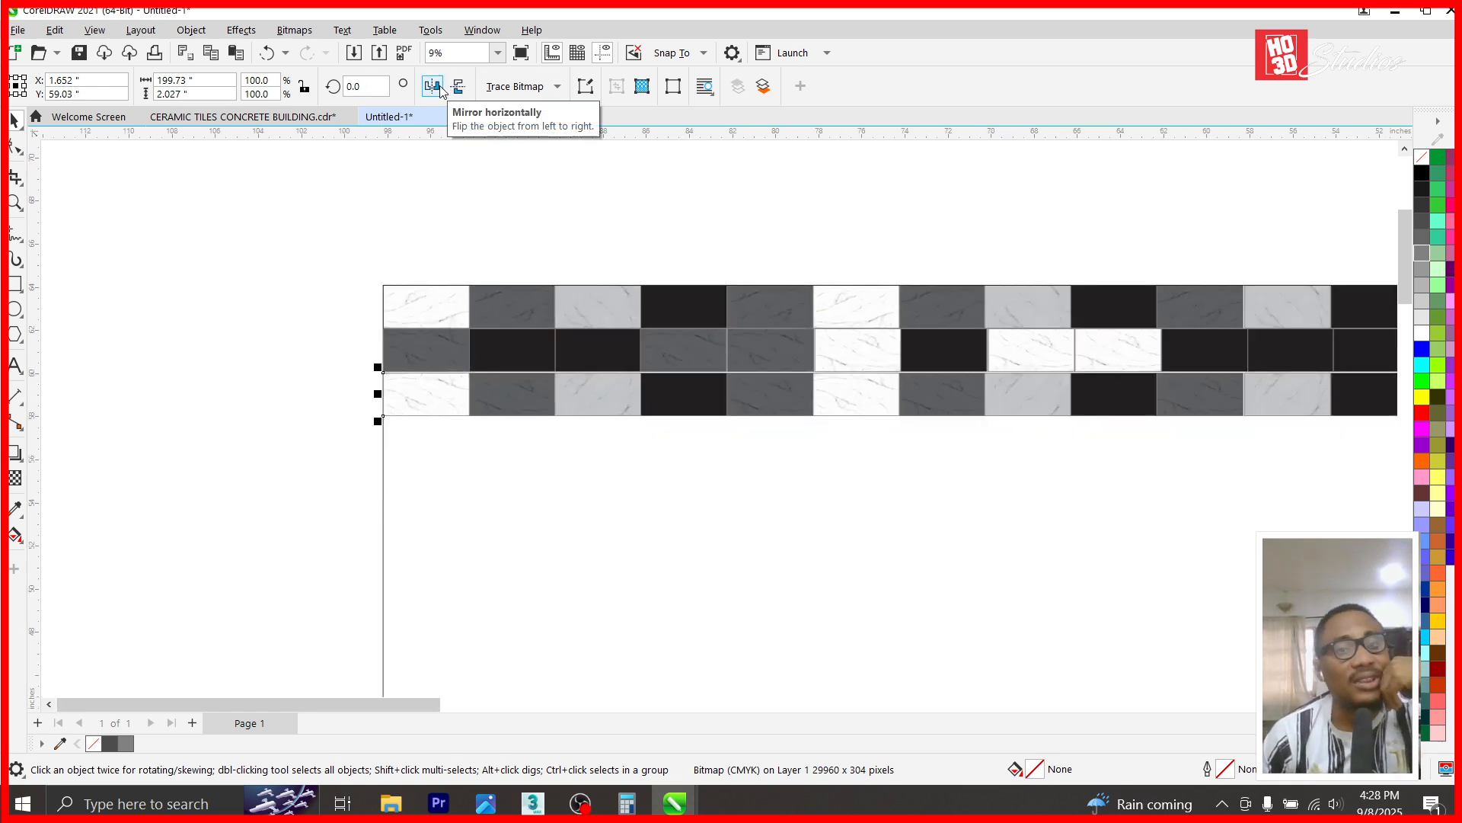
pyautogui.scroll(-3, 349, 322)
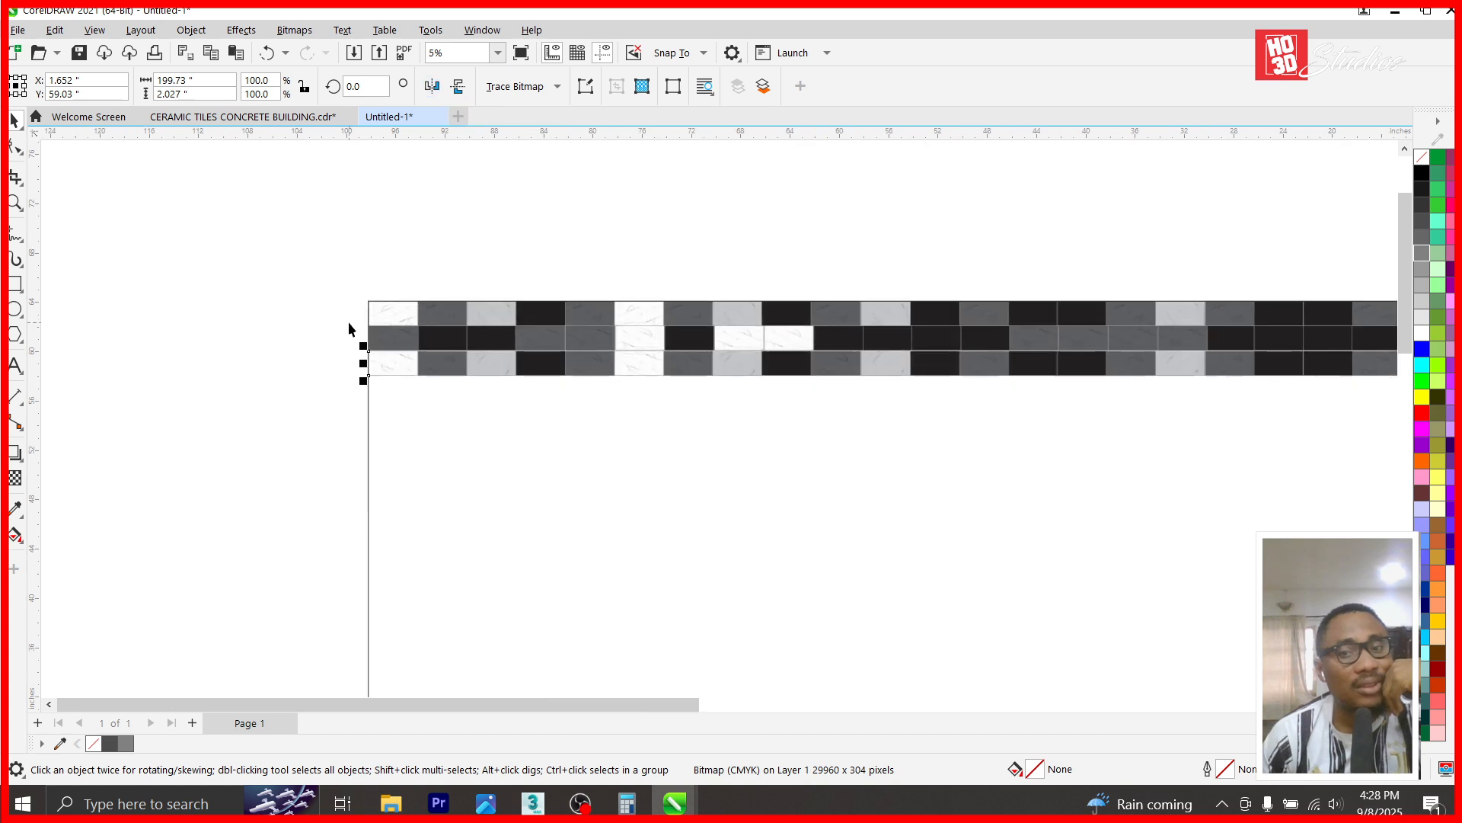
# - Rotate the third tile row to 180 degrees and mirror it both horizontally and vertically
pyautogui.click(354, 86)
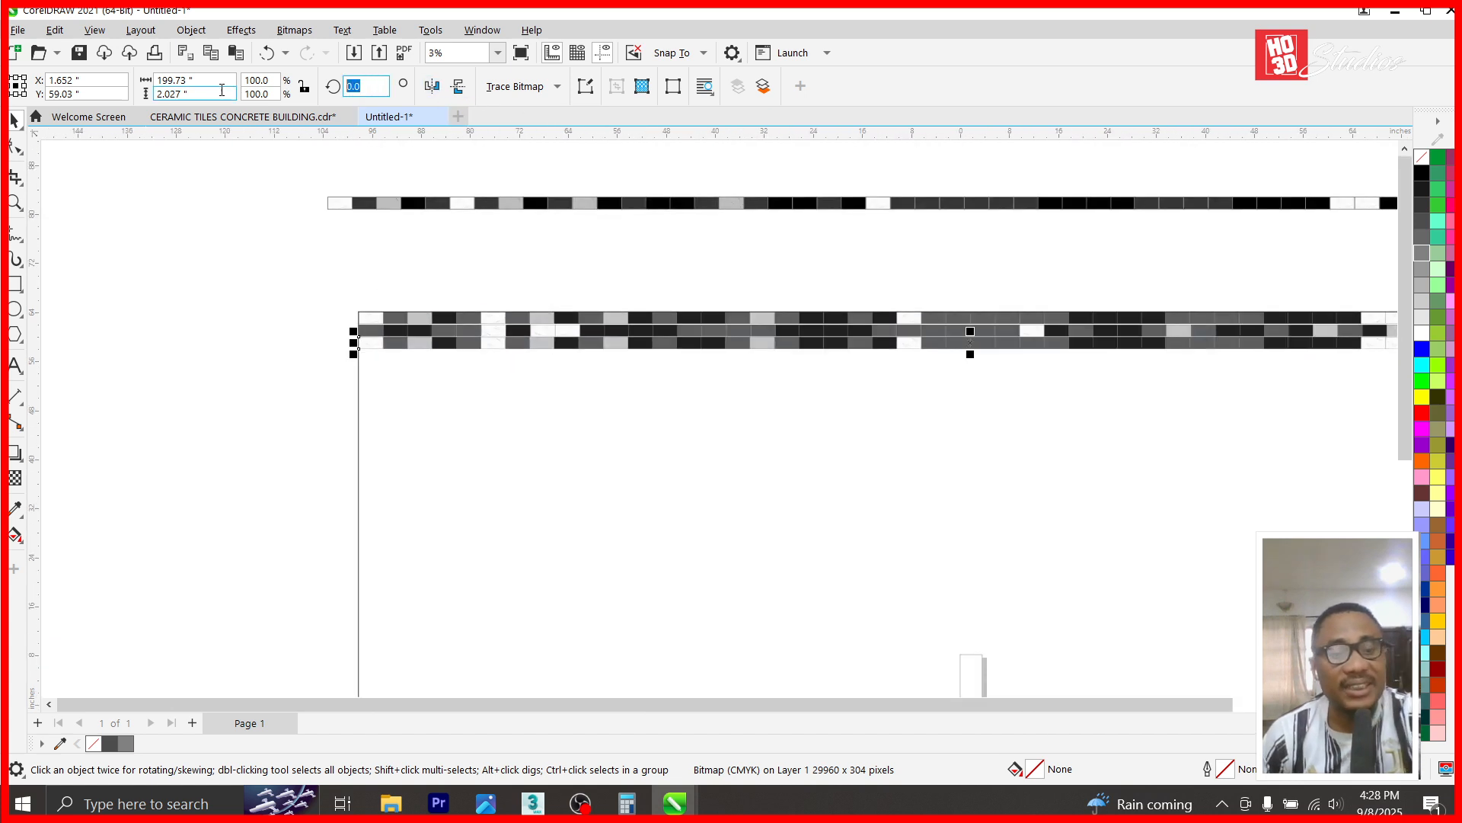
pyautogui.write('180')
pyautogui.press('Return')
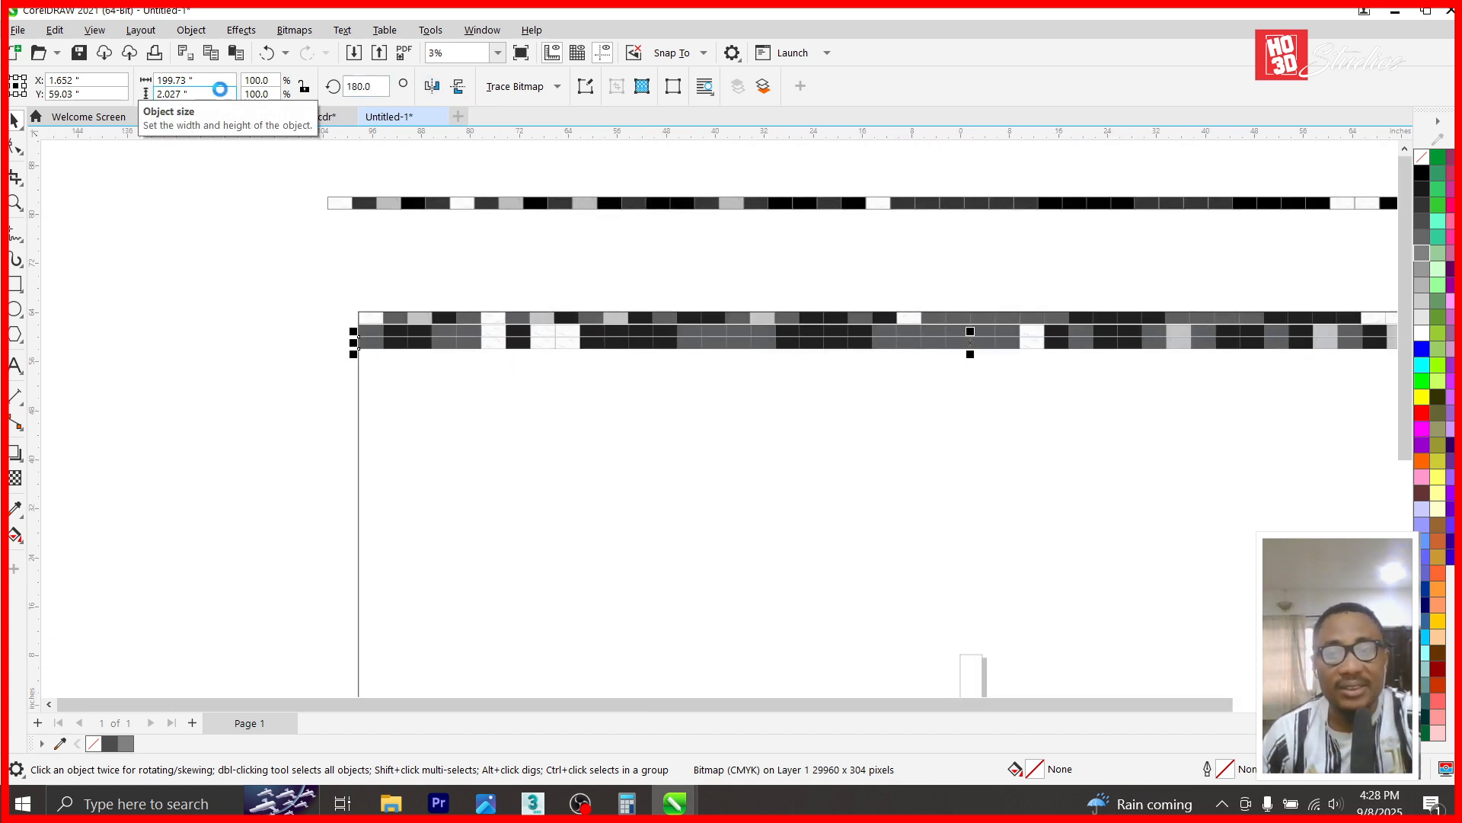
pyautogui.scroll(3, 411, 307)
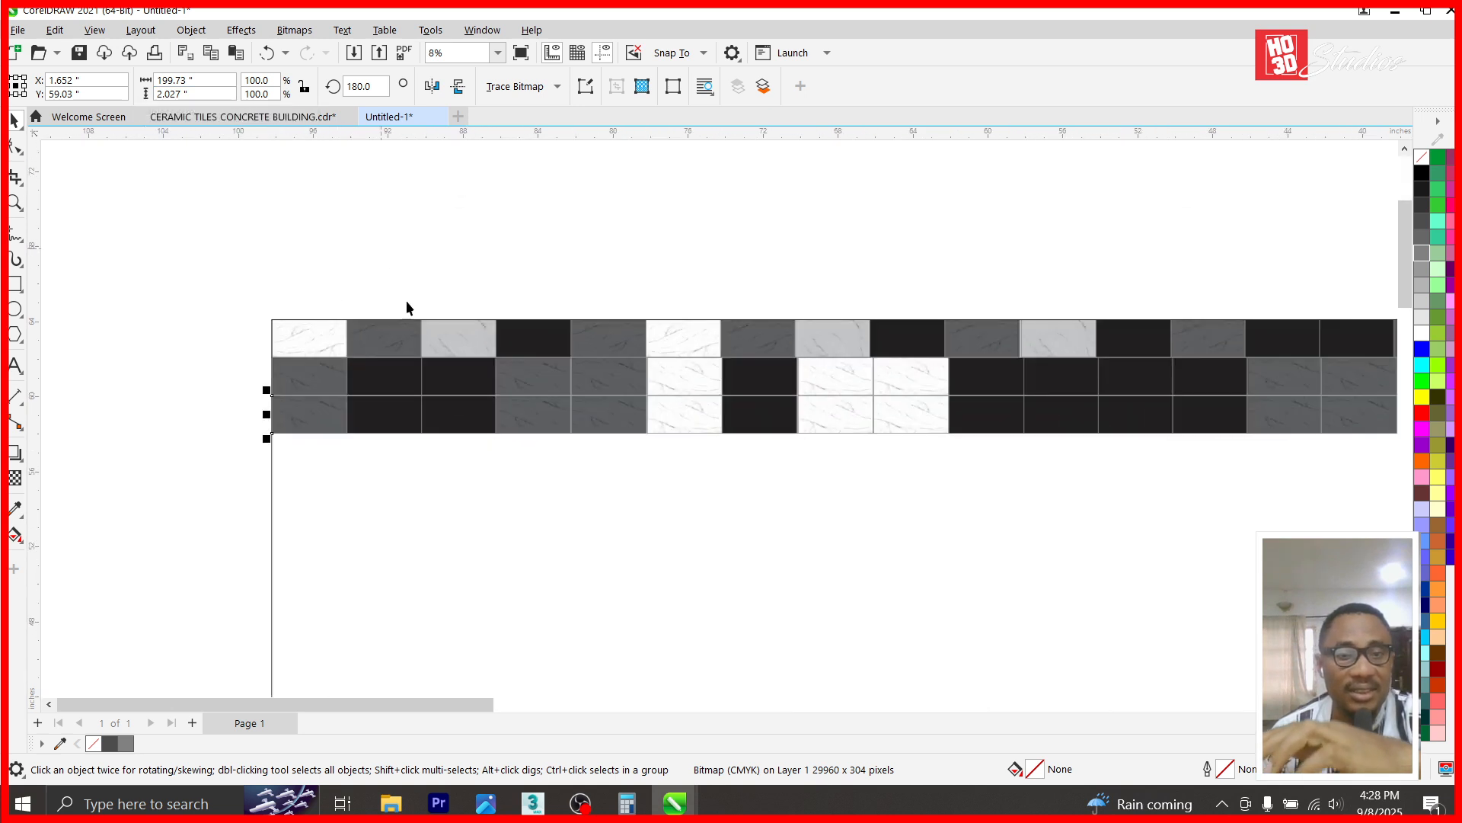
pyautogui.click(432, 87)
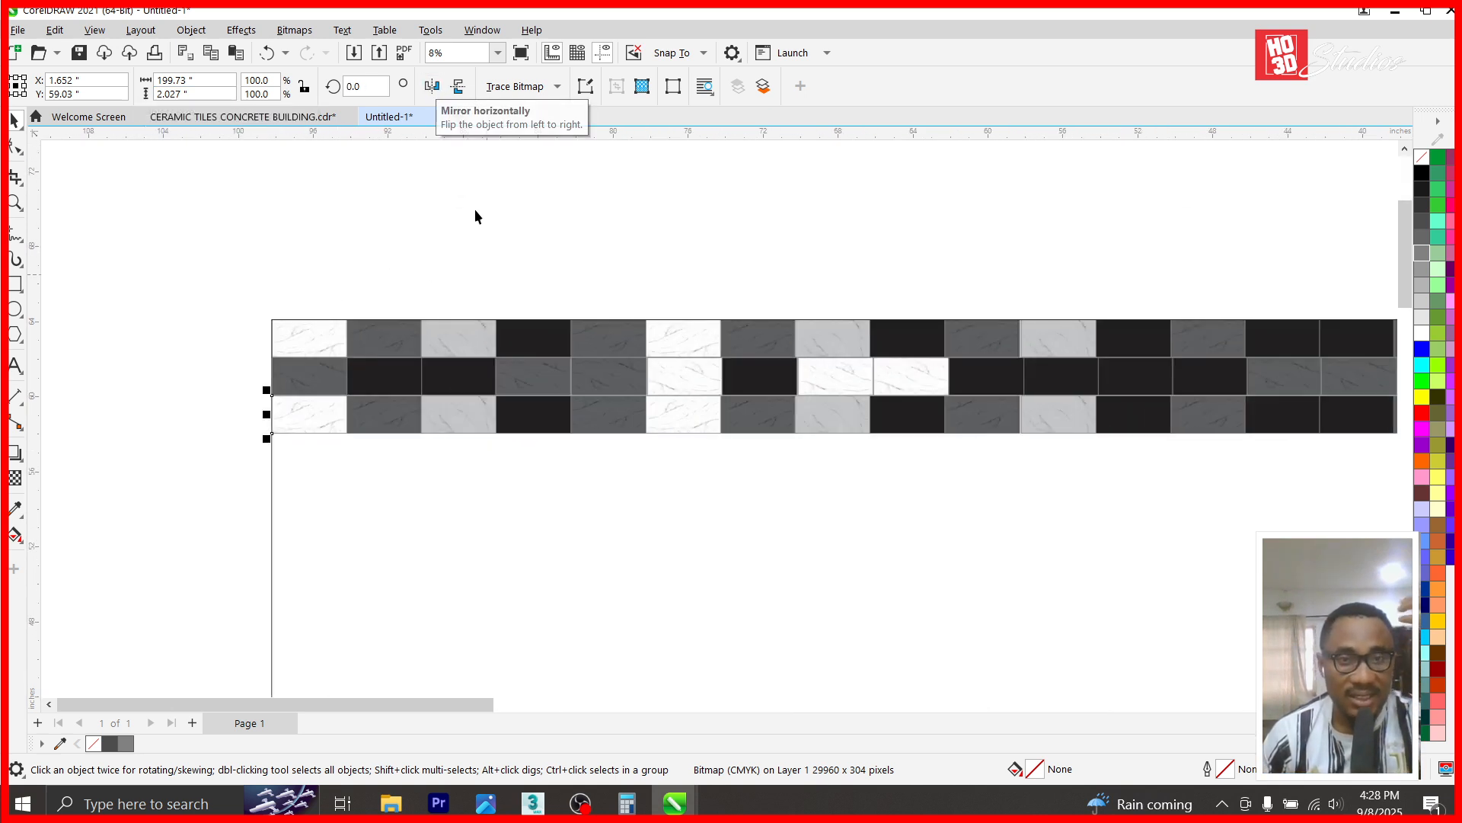
pyautogui.click(460, 87)
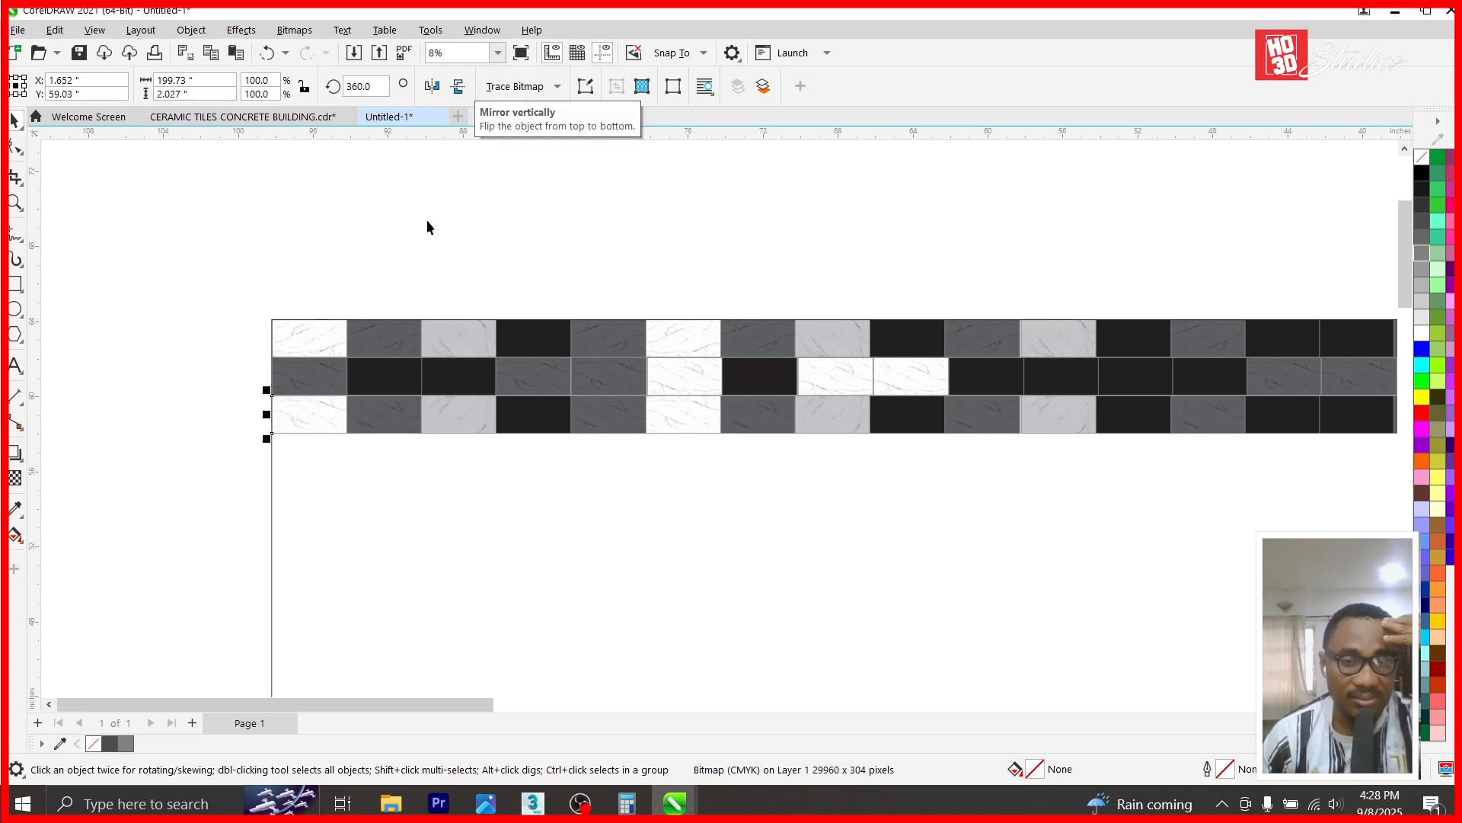
pyautogui.scroll(-4, 411, 253)
pyautogui.scroll(1, 1223, 251)
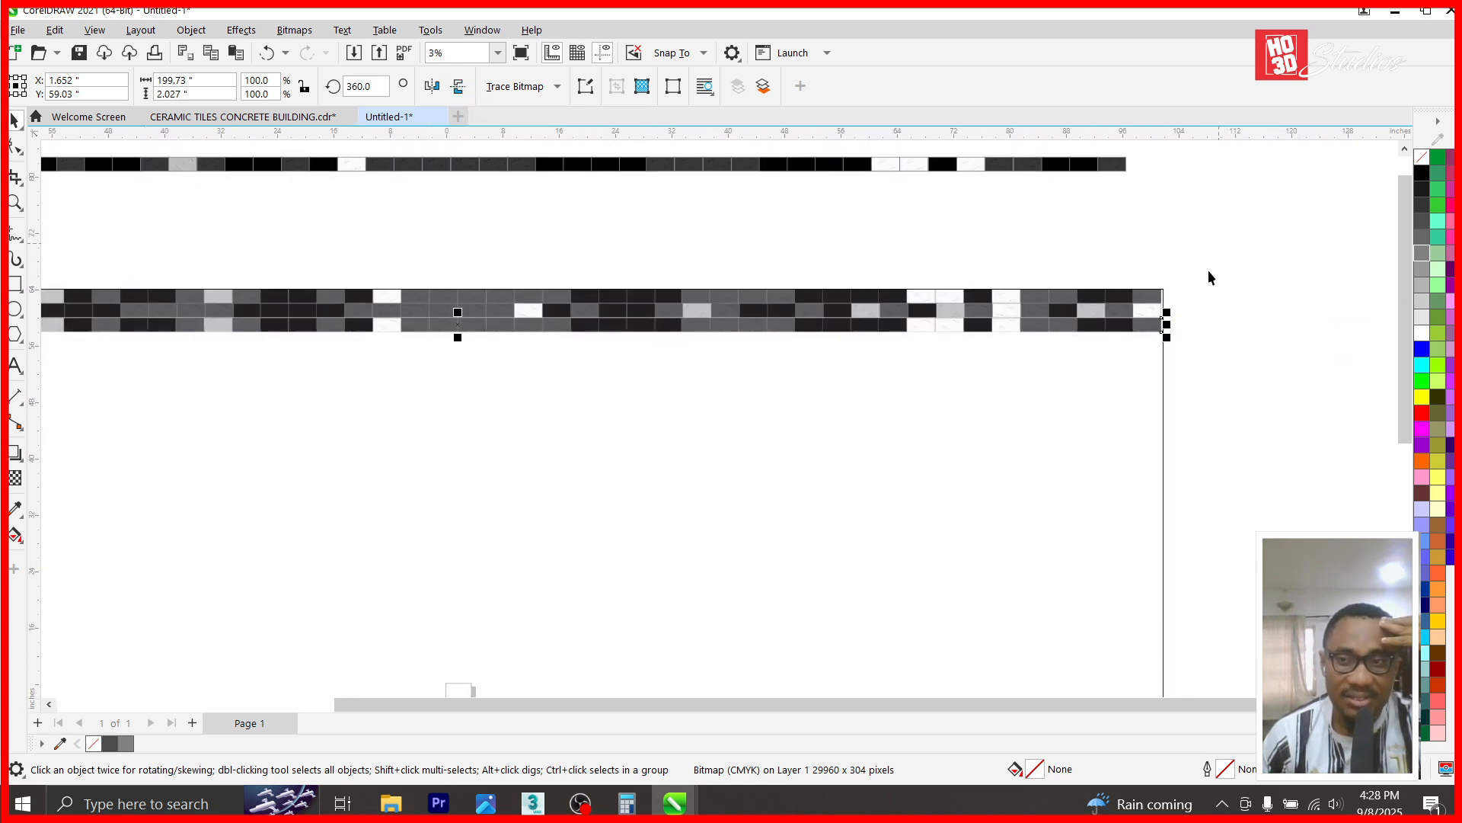
pyautogui.scroll(-1, 1155, 318)
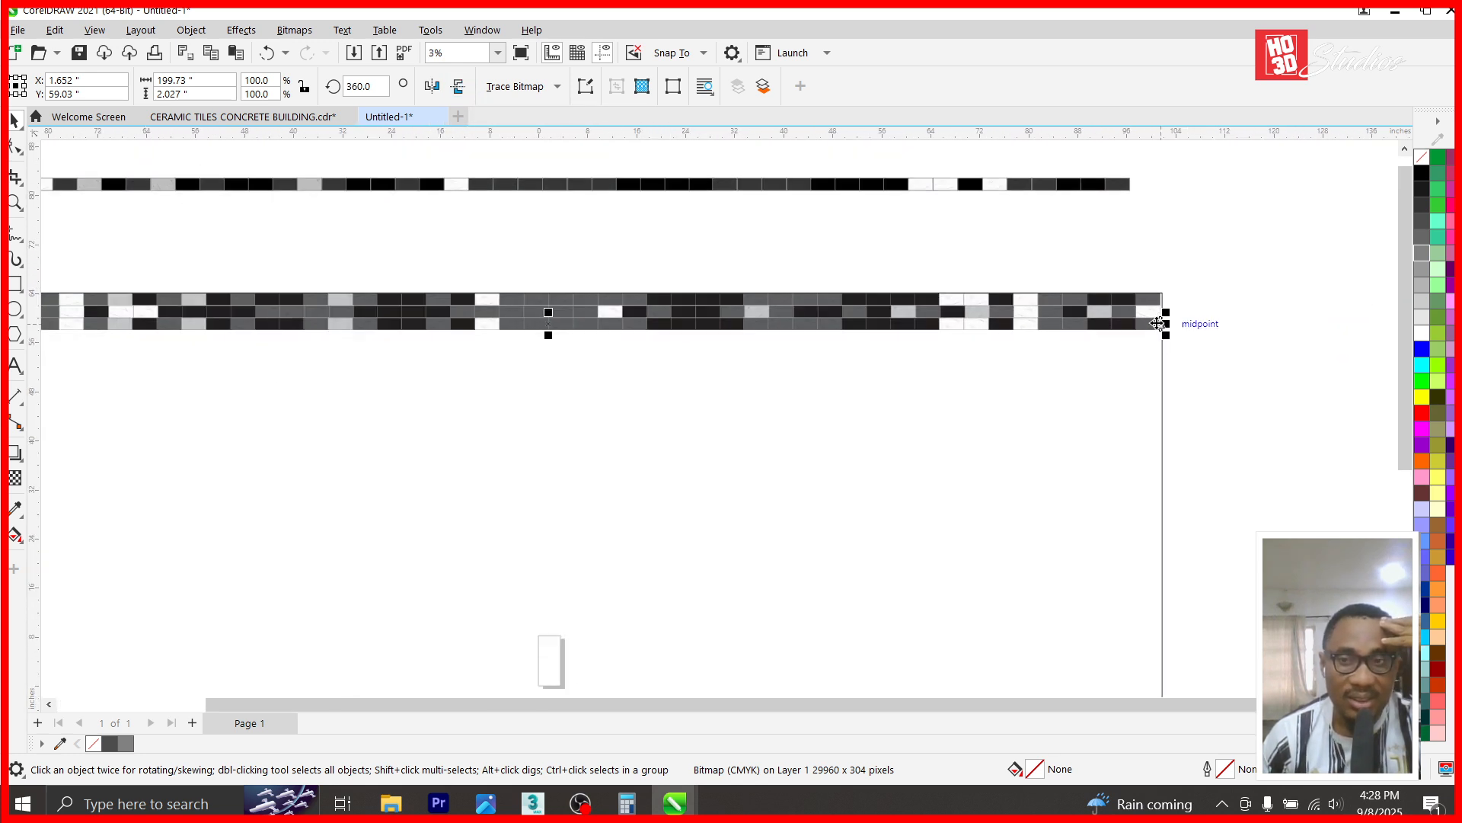
pyautogui.click(1159, 318)
pyautogui.moveTo(1176, 313); pyautogui.dragTo(240, 336)
pyautogui.scroll(-1, 640, 439)
pyautogui.scroll(3, 259, 373)
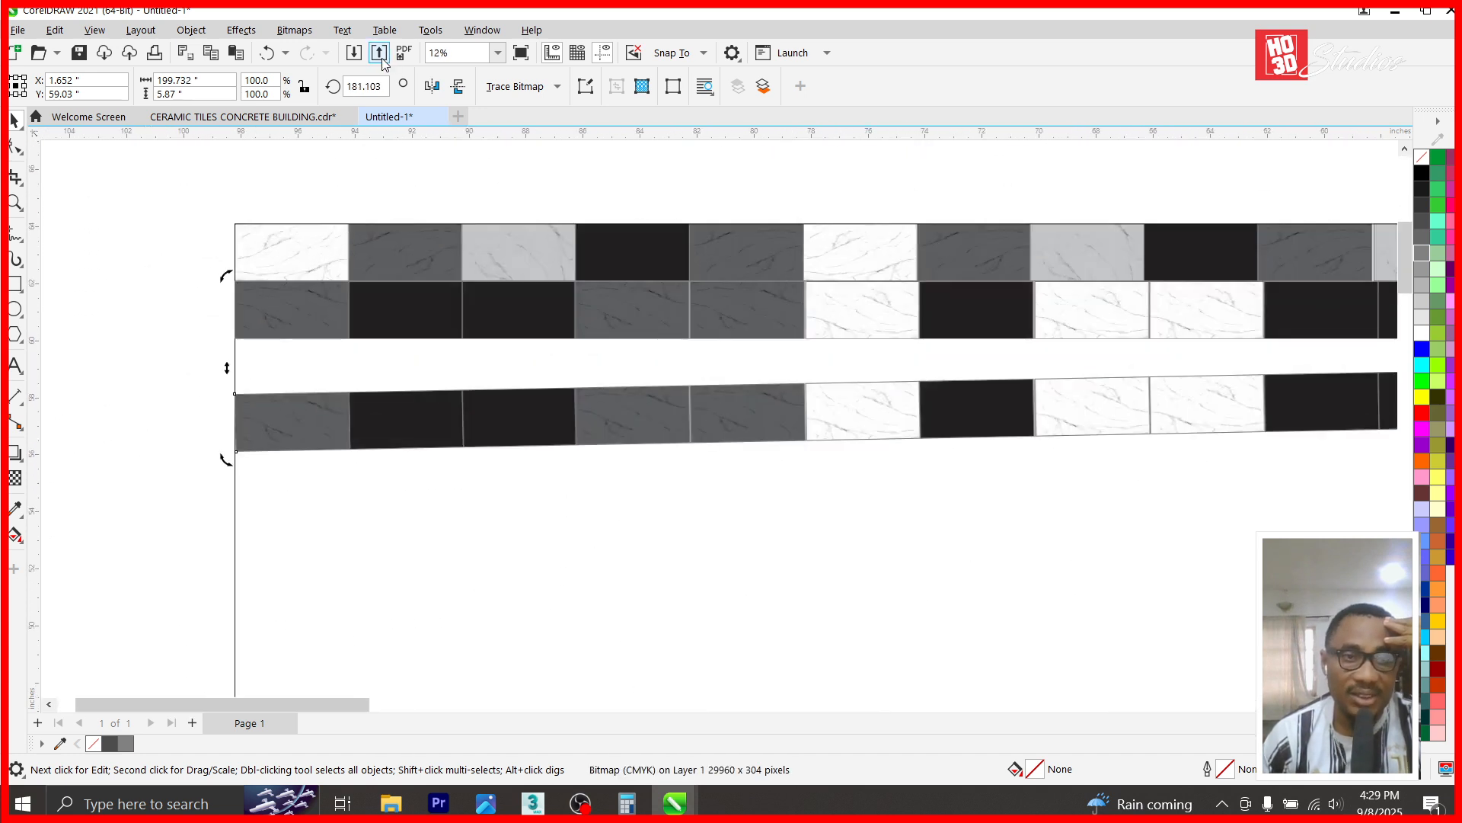
pyautogui.click(267, 53)
pyautogui.scroll(-4, 591, 404)
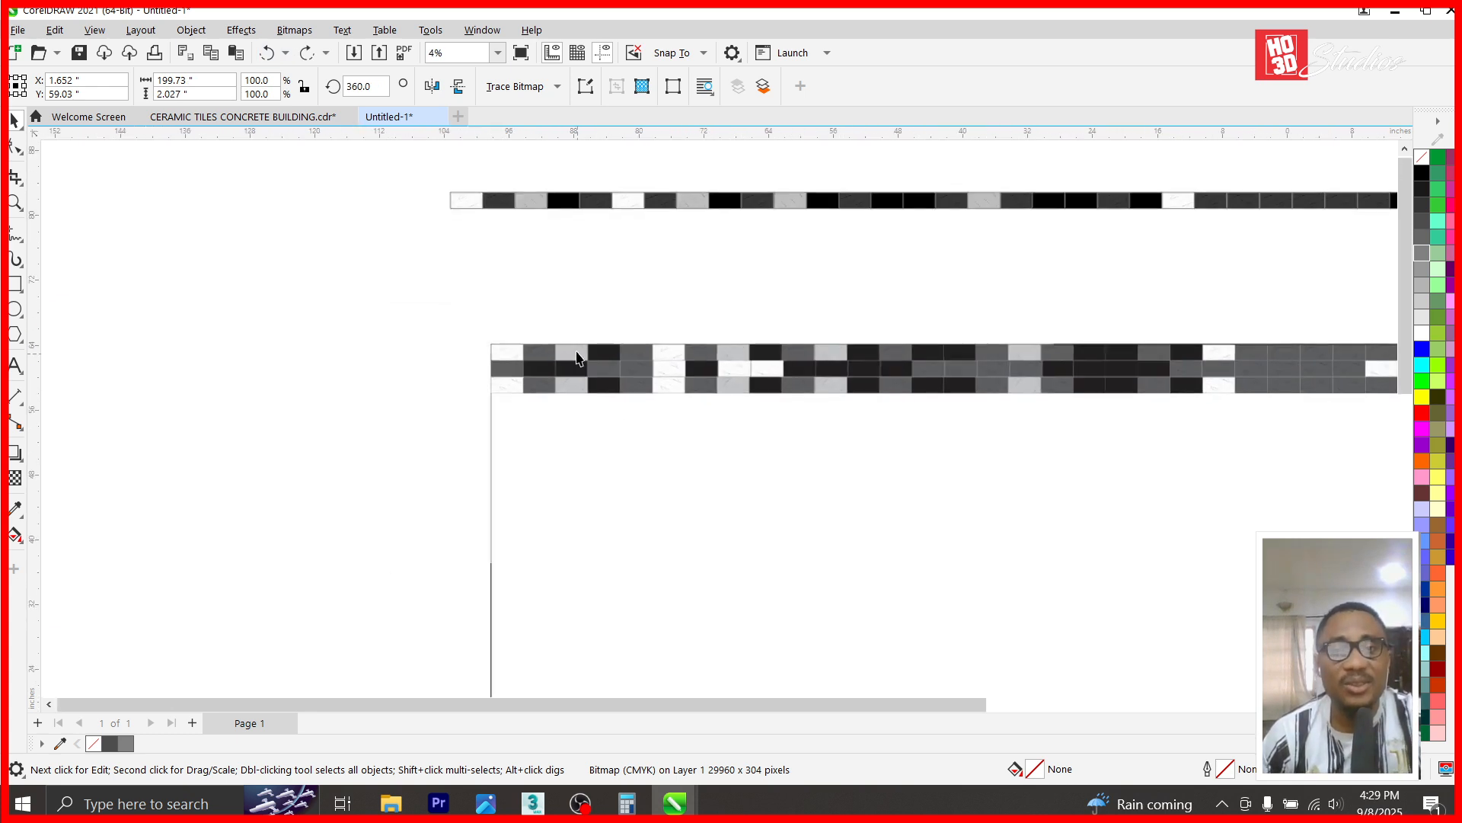
# - Select the three tile rows together and convert them to one bitmap at 150 dpi in CMYK Color (32-bit) mode
pyautogui.scroll(-1, 411, 298)
pyautogui.moveTo(1219, 302); pyautogui.dragTo(551, 365)
pyautogui.scroll(2, 685, 279)
pyautogui.click(295, 30)
pyautogui.click(335, 49)
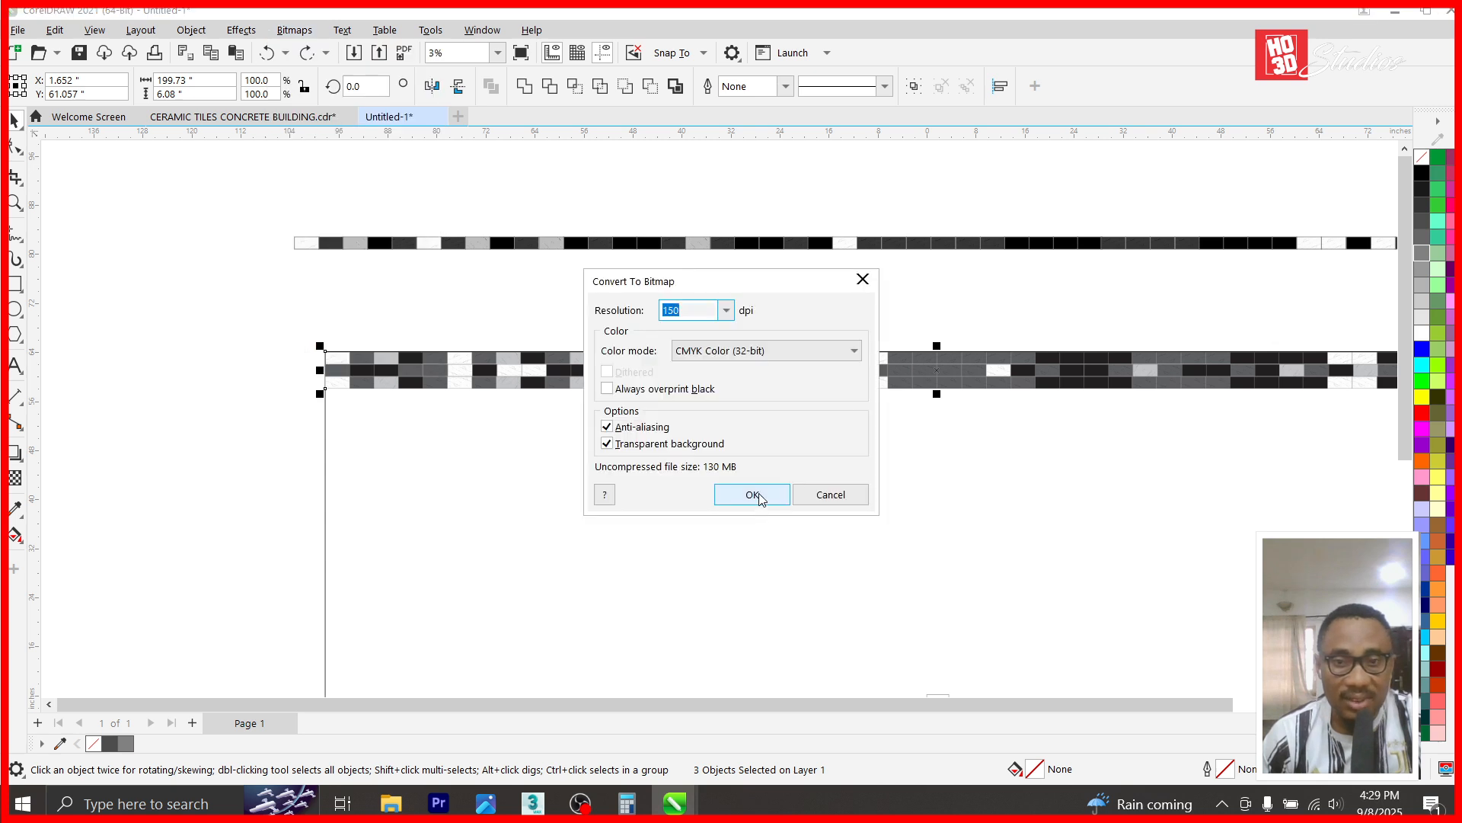
pyautogui.click(758, 497)
pyautogui.scroll(1, 953, 354)
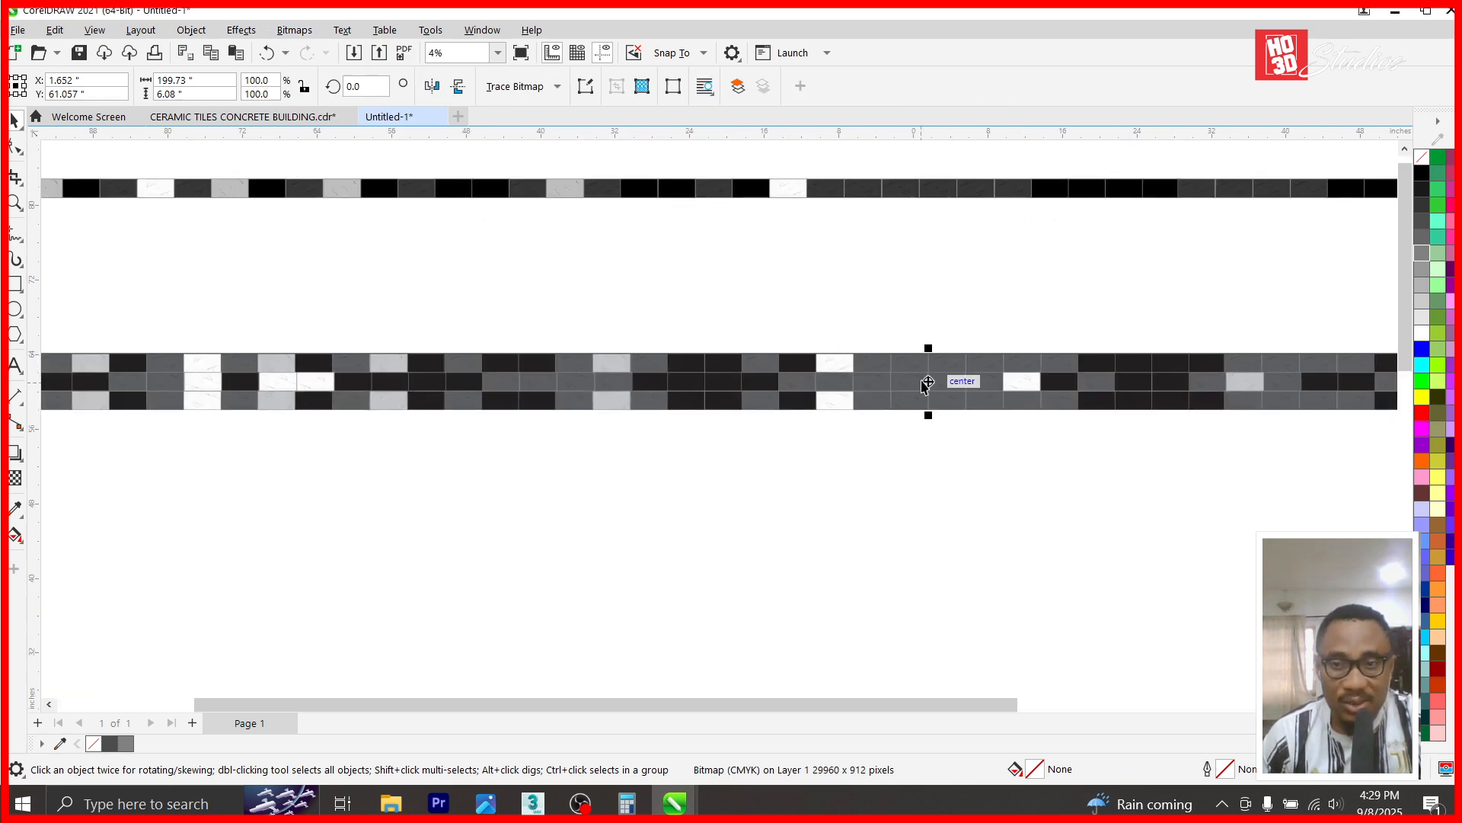
pyautogui.press('Escape')
pyautogui.press('Tab')
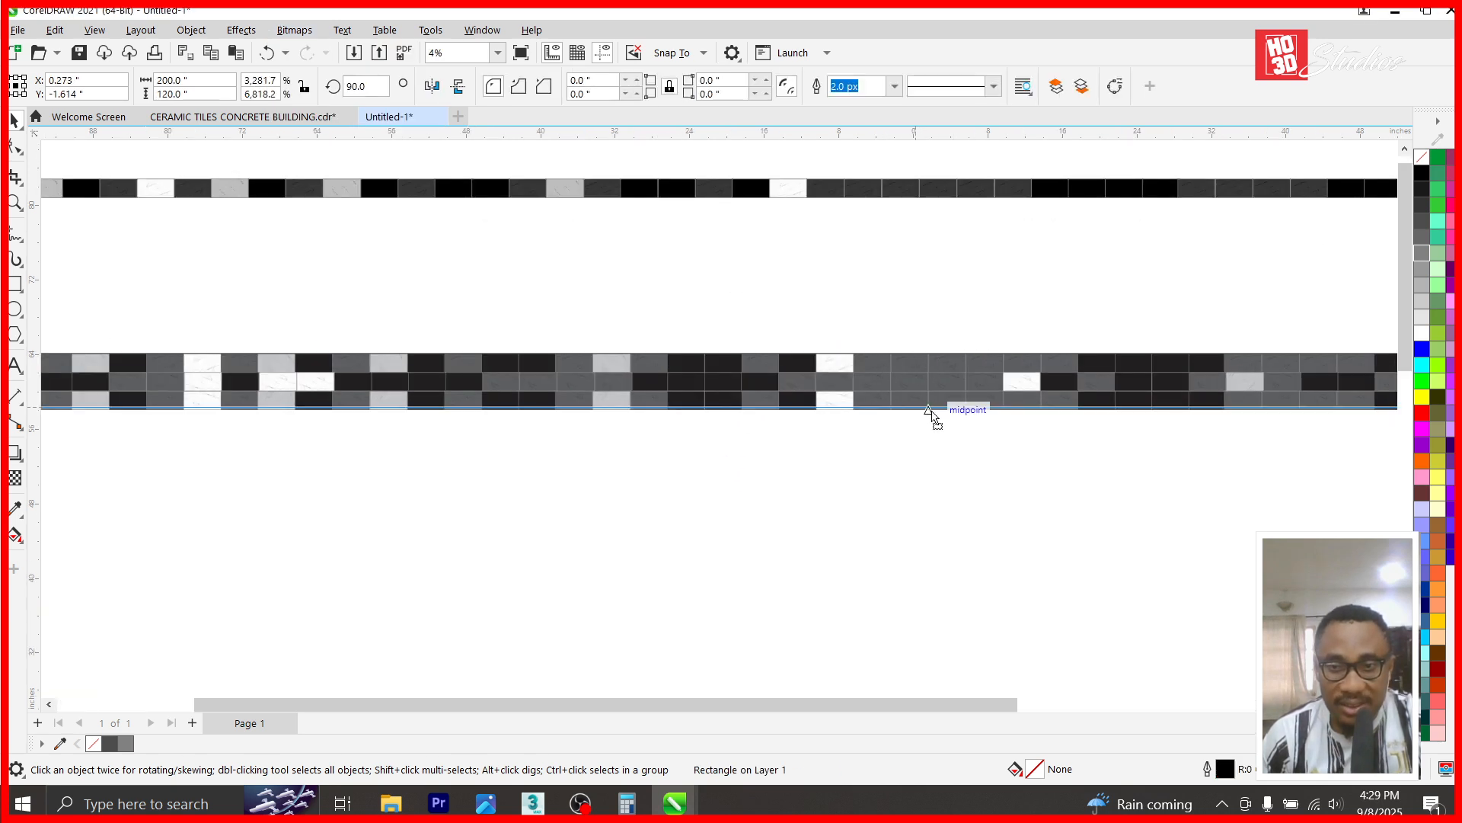
pyautogui.hotkey('ctrl', 'z')
pyautogui.scroll(-2, 594, 312)
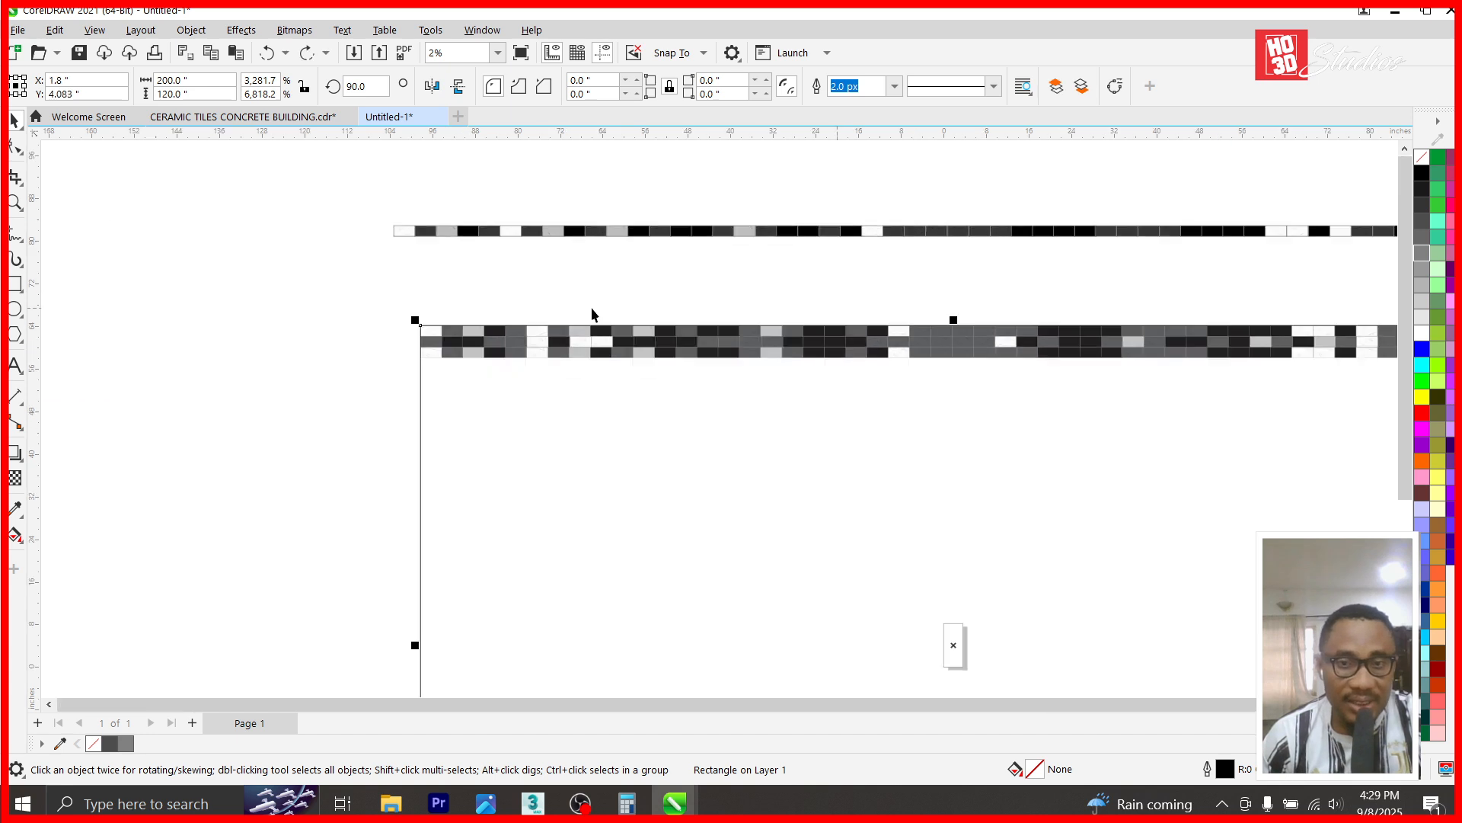
pyautogui.scroll(2, 437, 343)
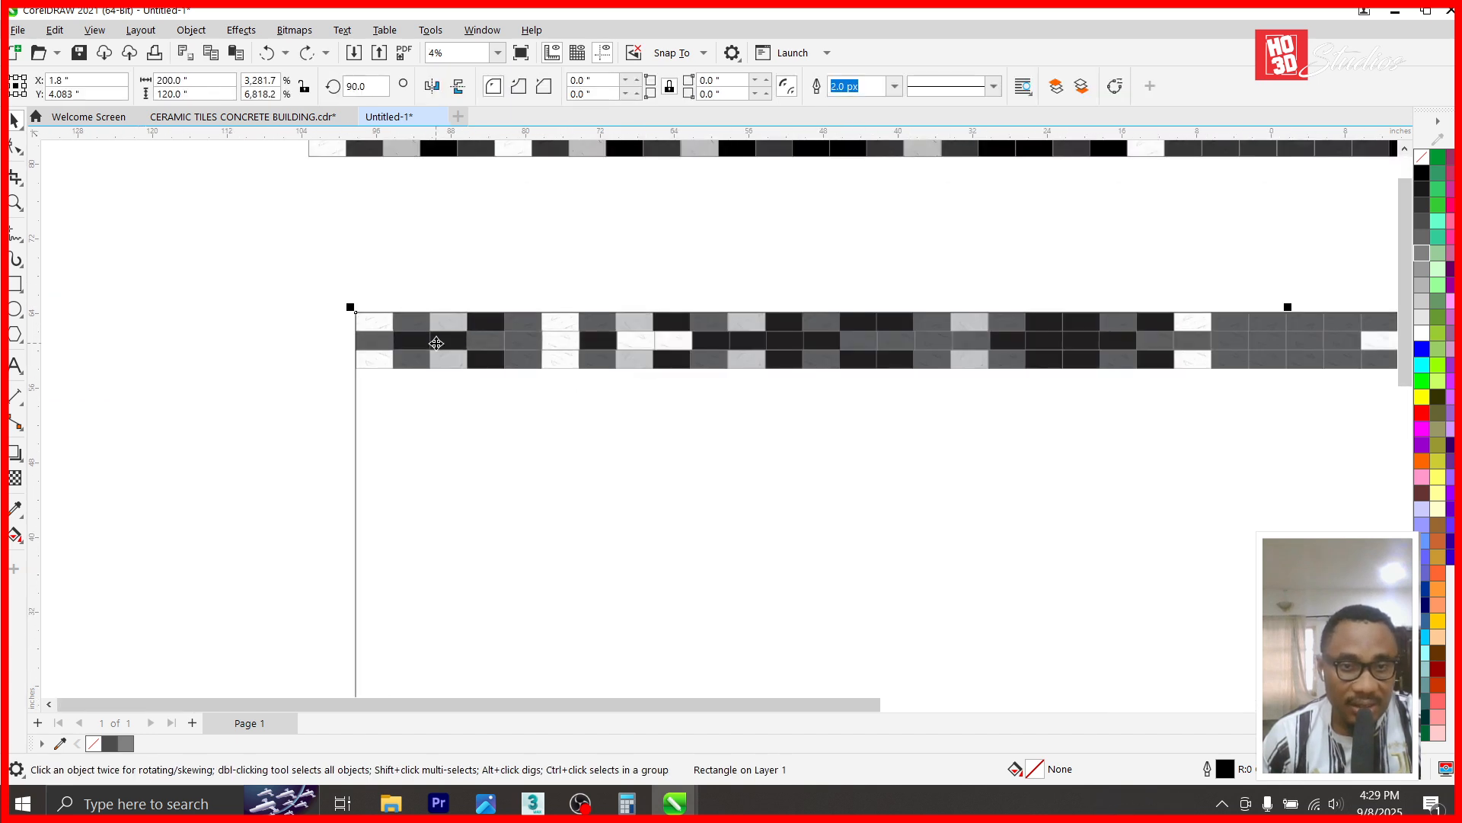
pyautogui.click(436, 342)
pyautogui.moveTo(440, 389); pyautogui.dragTo(443, 516)
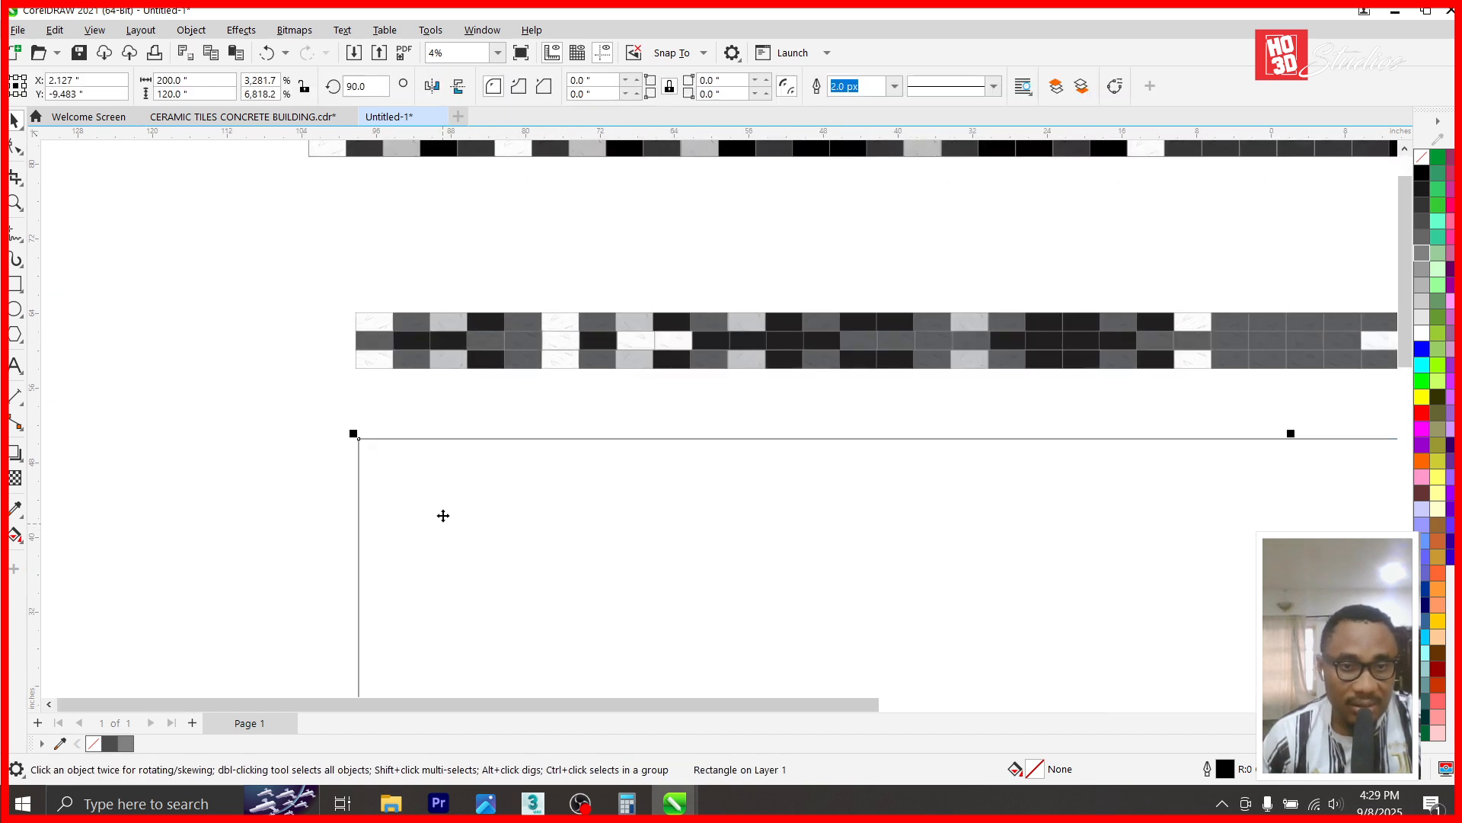
pyautogui.hotkey('ctrl', 'z')
pyautogui.scroll(-1, 196, 236)
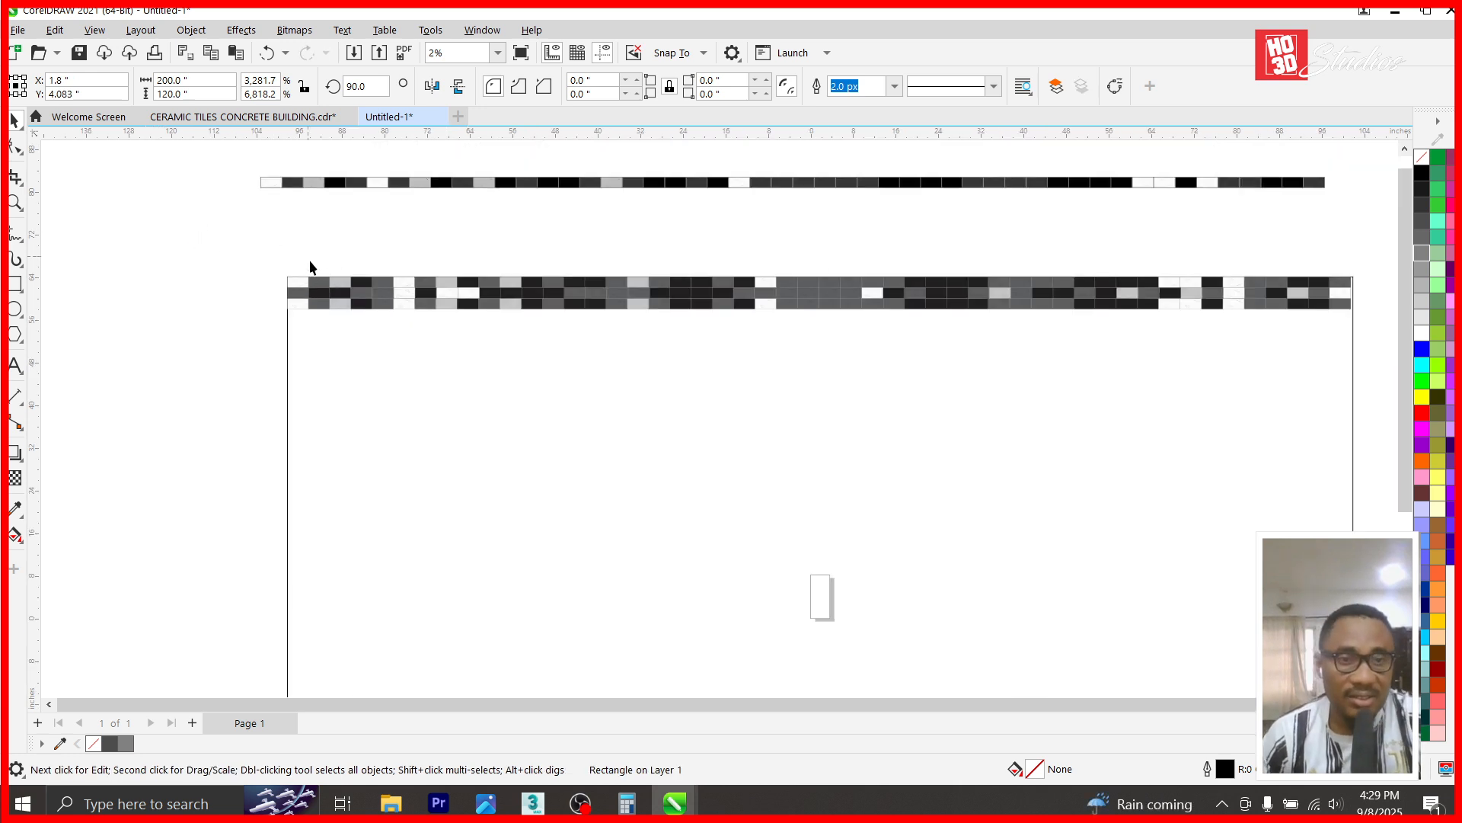
# - Duplicate the three-row bitmap directly beneath itself at Y 54.947" and mirror the copy horizontally
pyautogui.click(343, 305)
pyautogui.scroll(1, 344, 305)
pyautogui.moveTo(373, 292); pyautogui.dragTo(381, 340)
pyautogui.scroll(1, 373, 339)
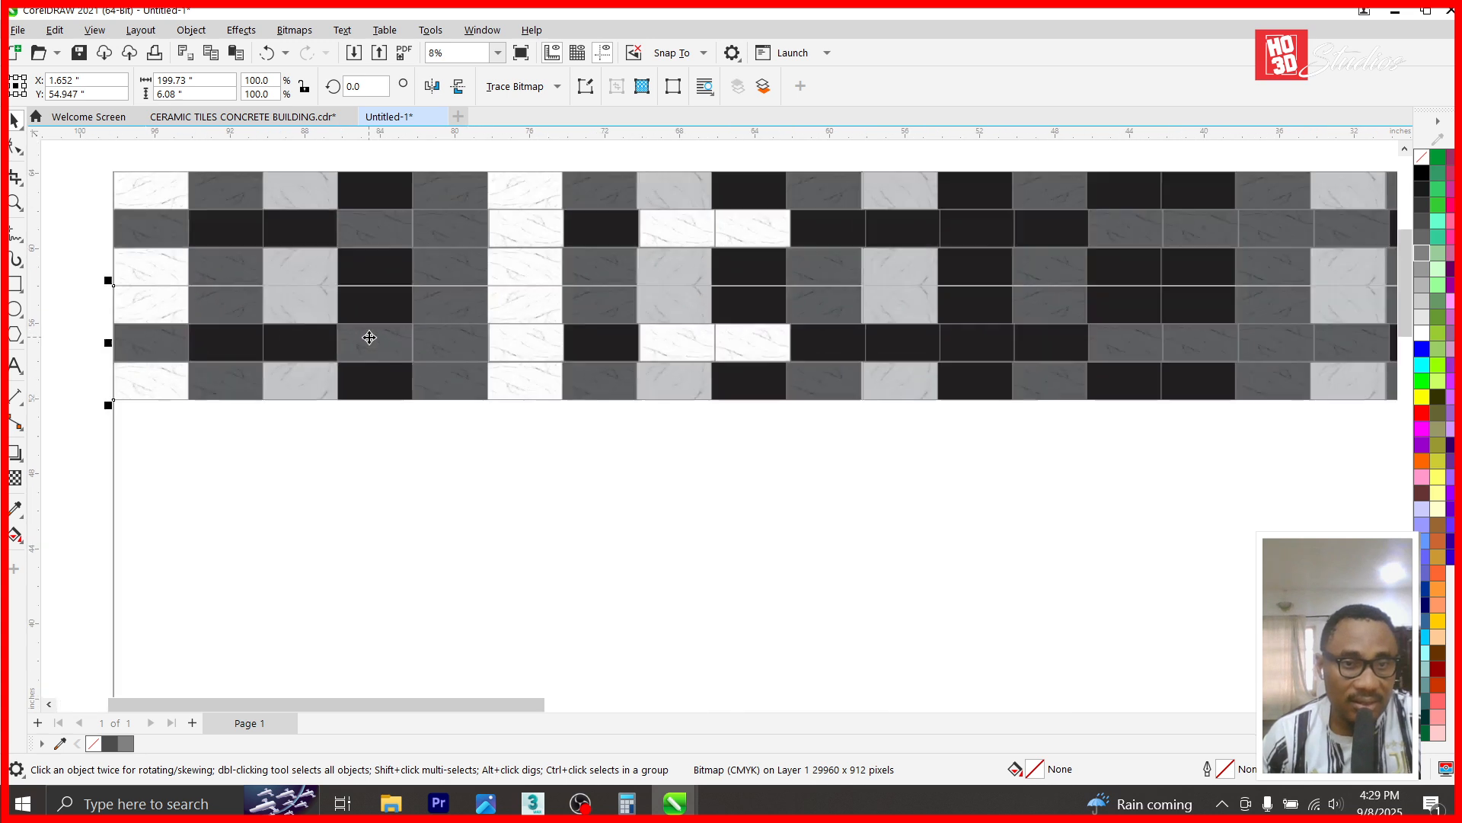
pyautogui.click(432, 86)
pyautogui.scroll(-1, 456, 259)
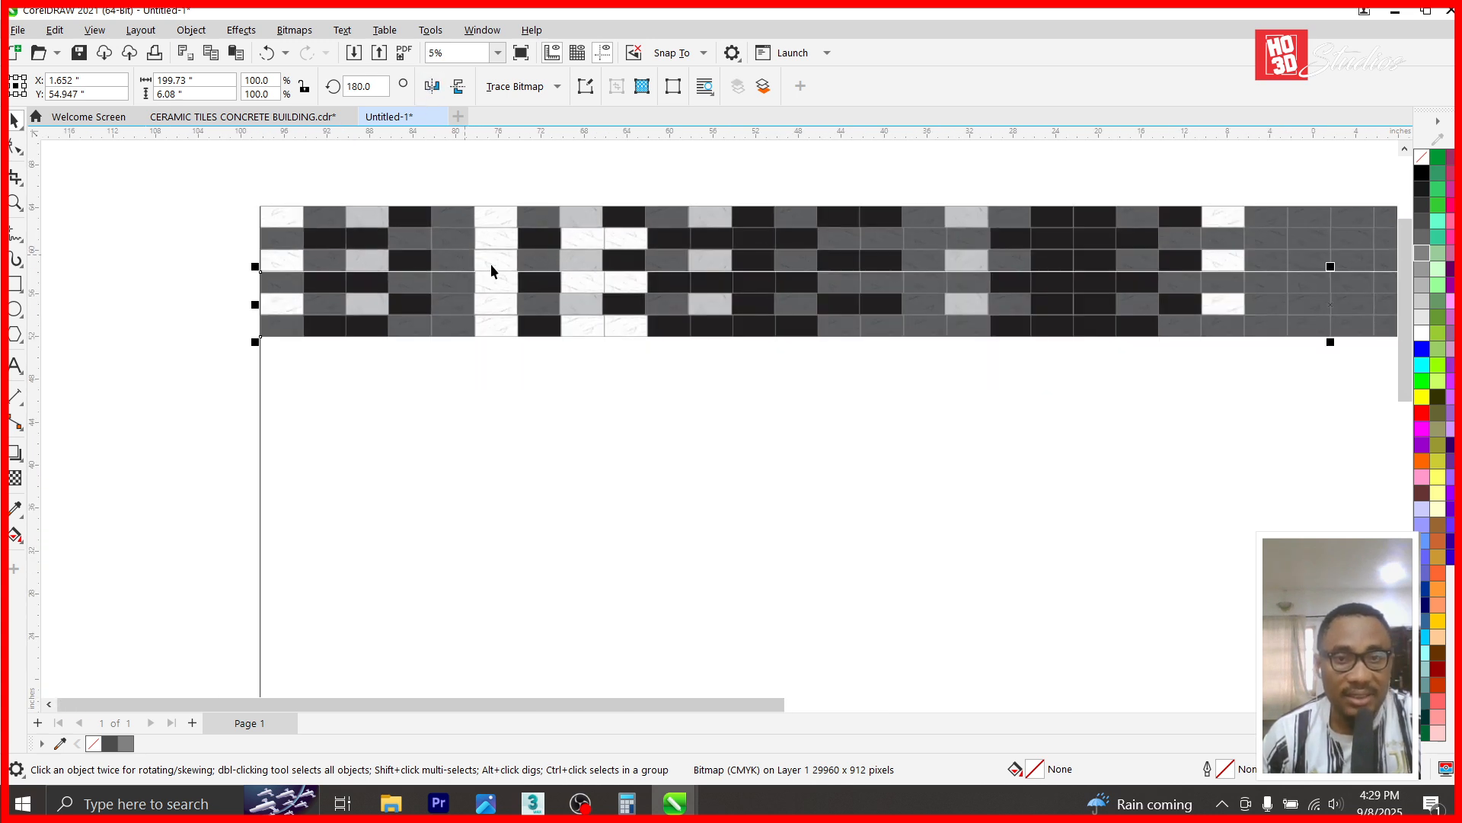
# - Add two more copies of the tile block below at Y 48.837" and Y 42.727", mirroring them horizontally for variation
pyautogui.hotkey('ctrl', 'd')
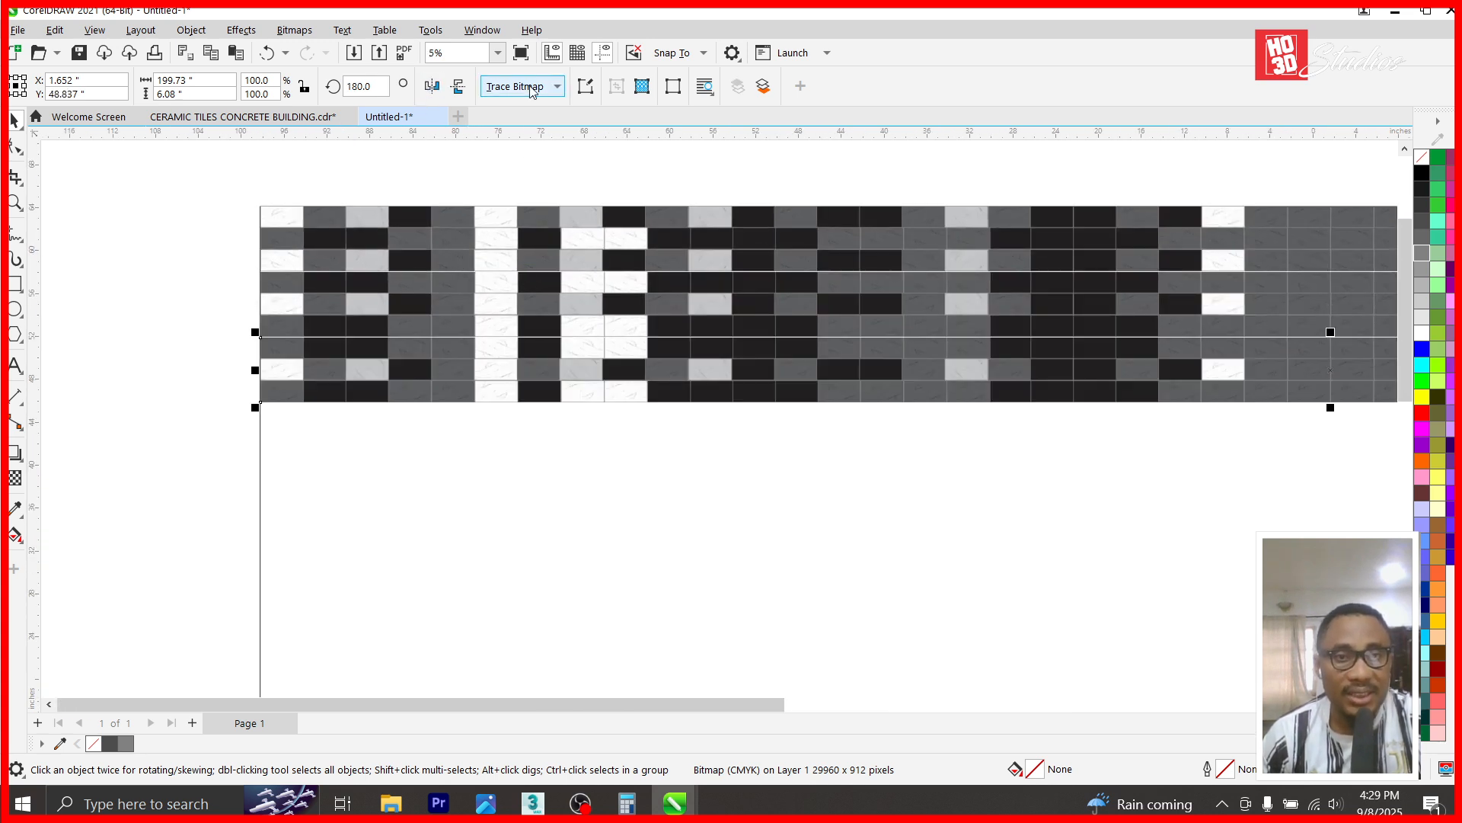
pyautogui.click(450, 92)
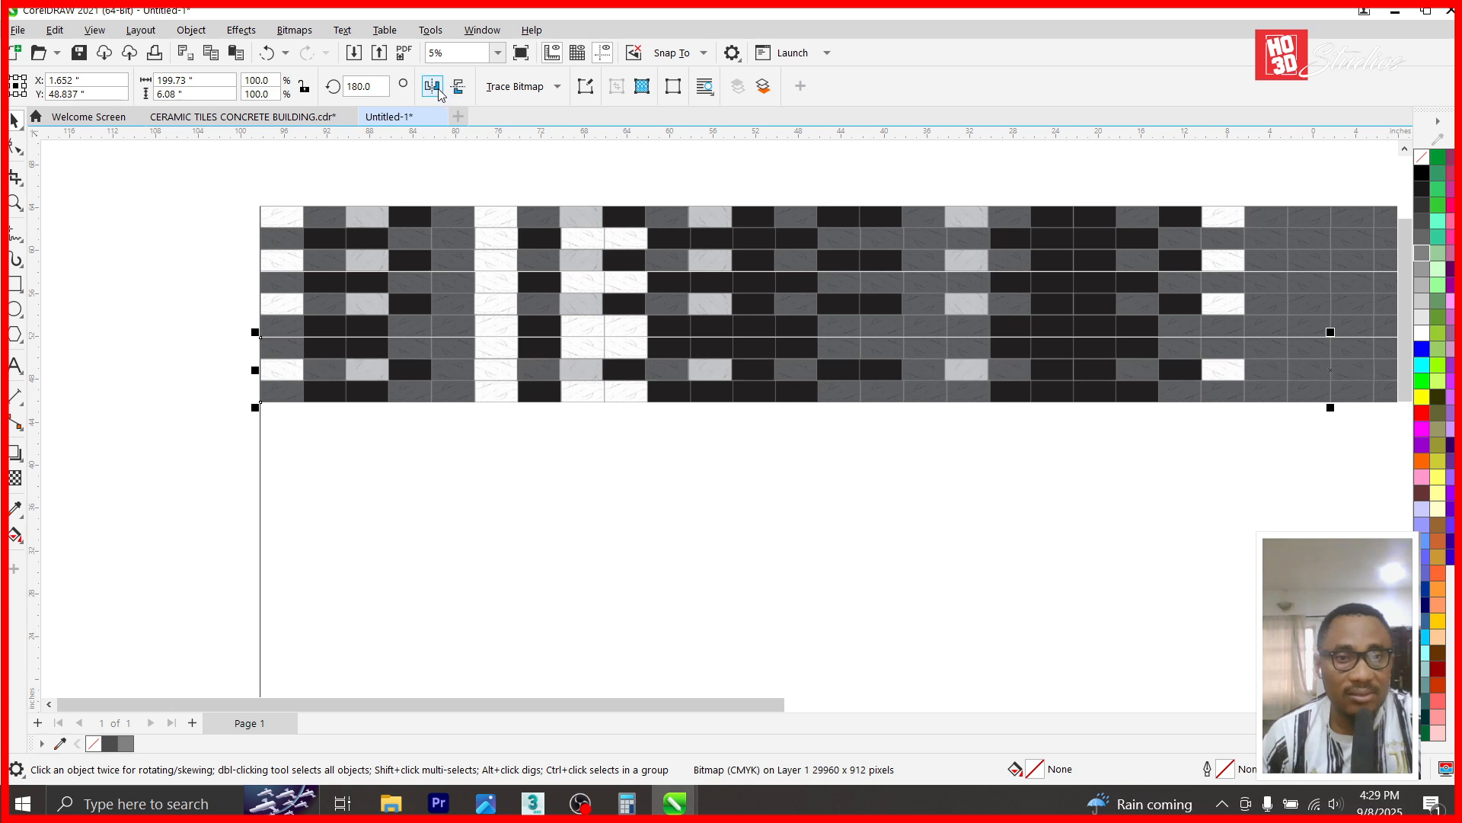
pyautogui.click(433, 87)
pyautogui.hotkey('ctrl', 'd')
pyautogui.click(435, 88)
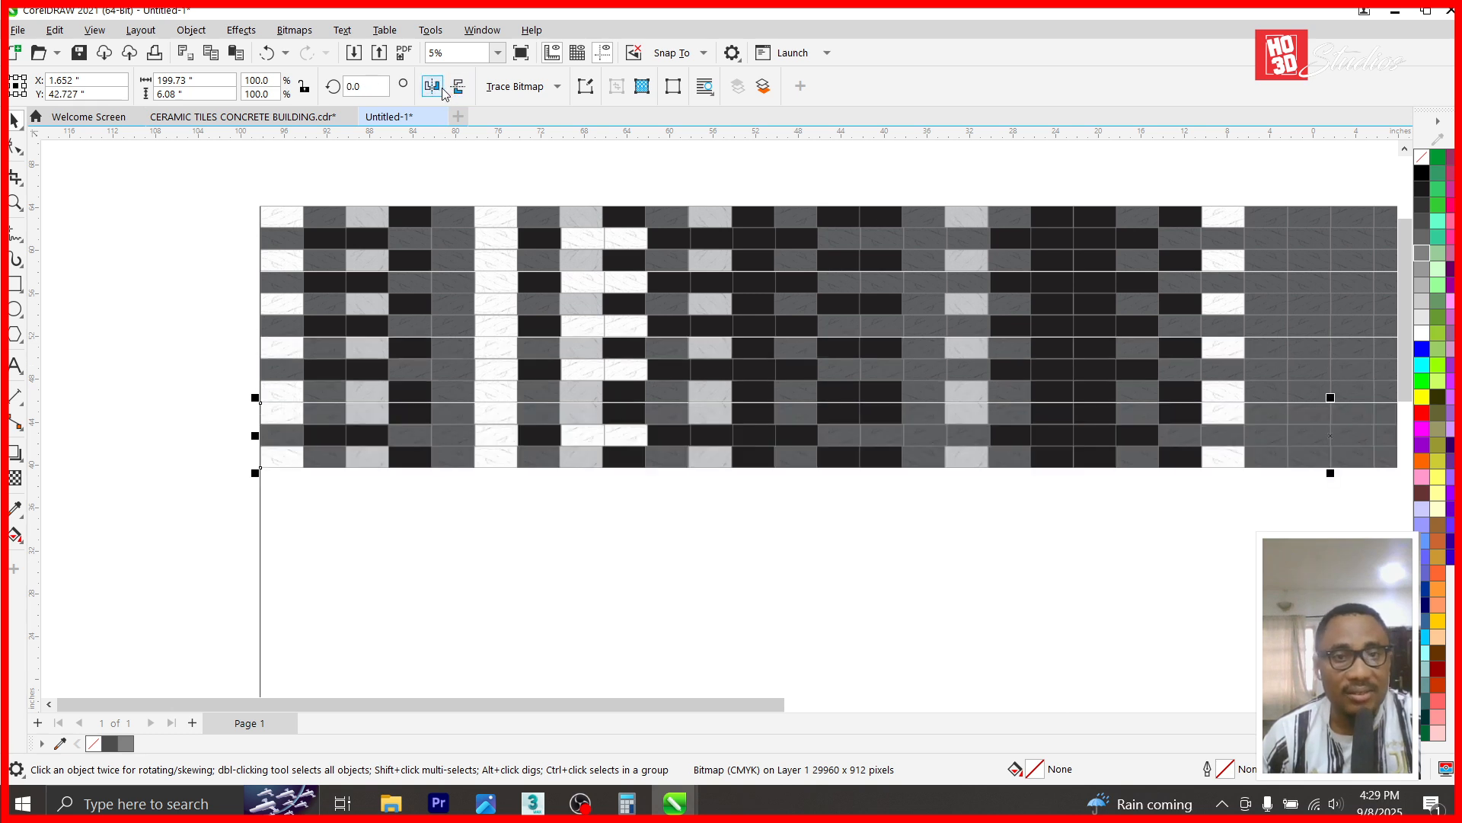
# - Continue duplicating the tile block straight down to Y 12.177", with a horizontally mirrored copy among them
pyautogui.hotkey('ctrl', 'd')
pyautogui.hotkey('ctrl', 'd')
pyautogui.hotkey('ctrl', 'd')
pyautogui.hotkey('ctrl', 'd')
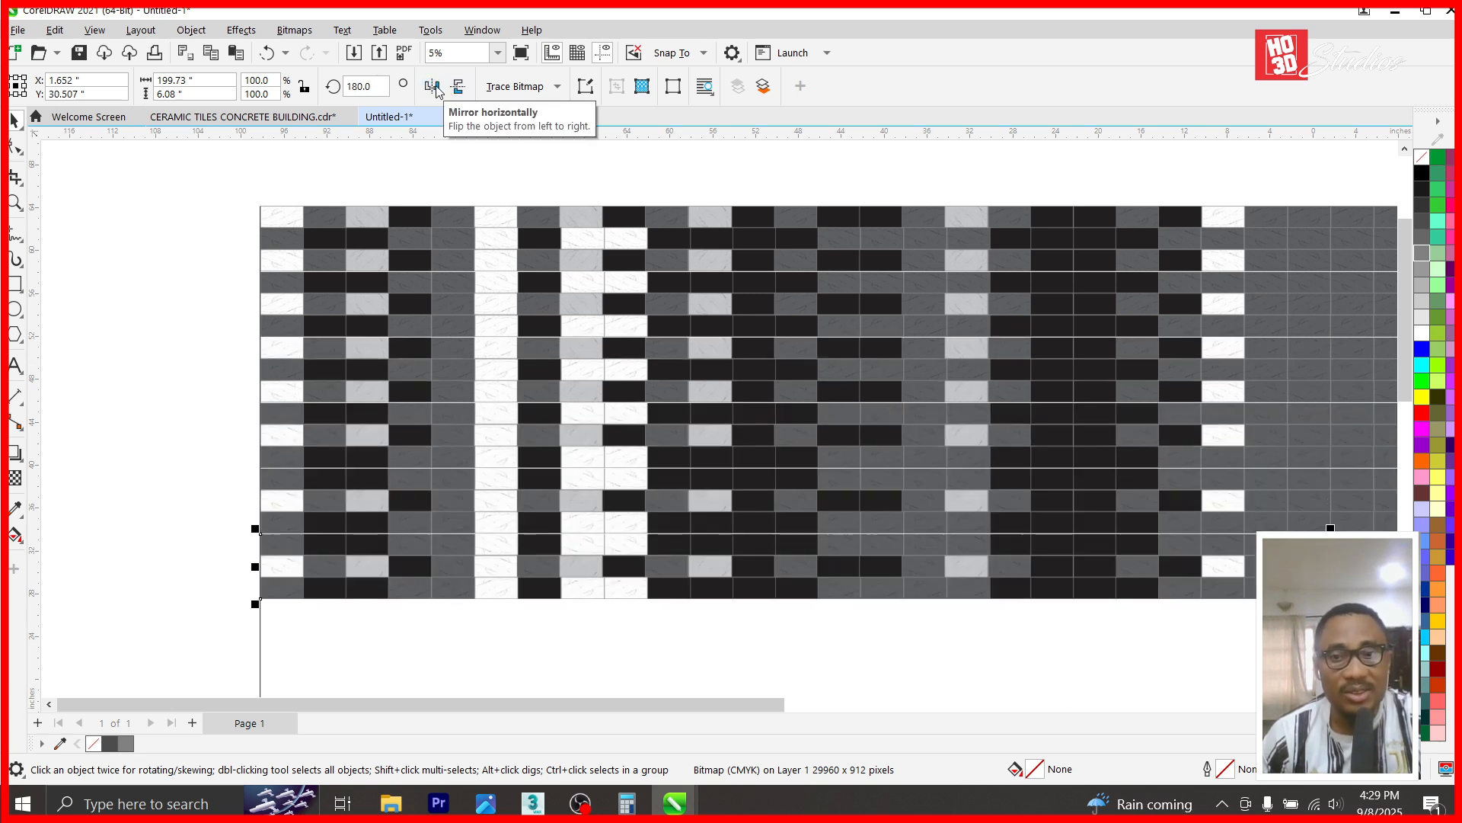
pyautogui.hotkey('ctrl', 'd')
pyautogui.scroll(-3, 497, 262)
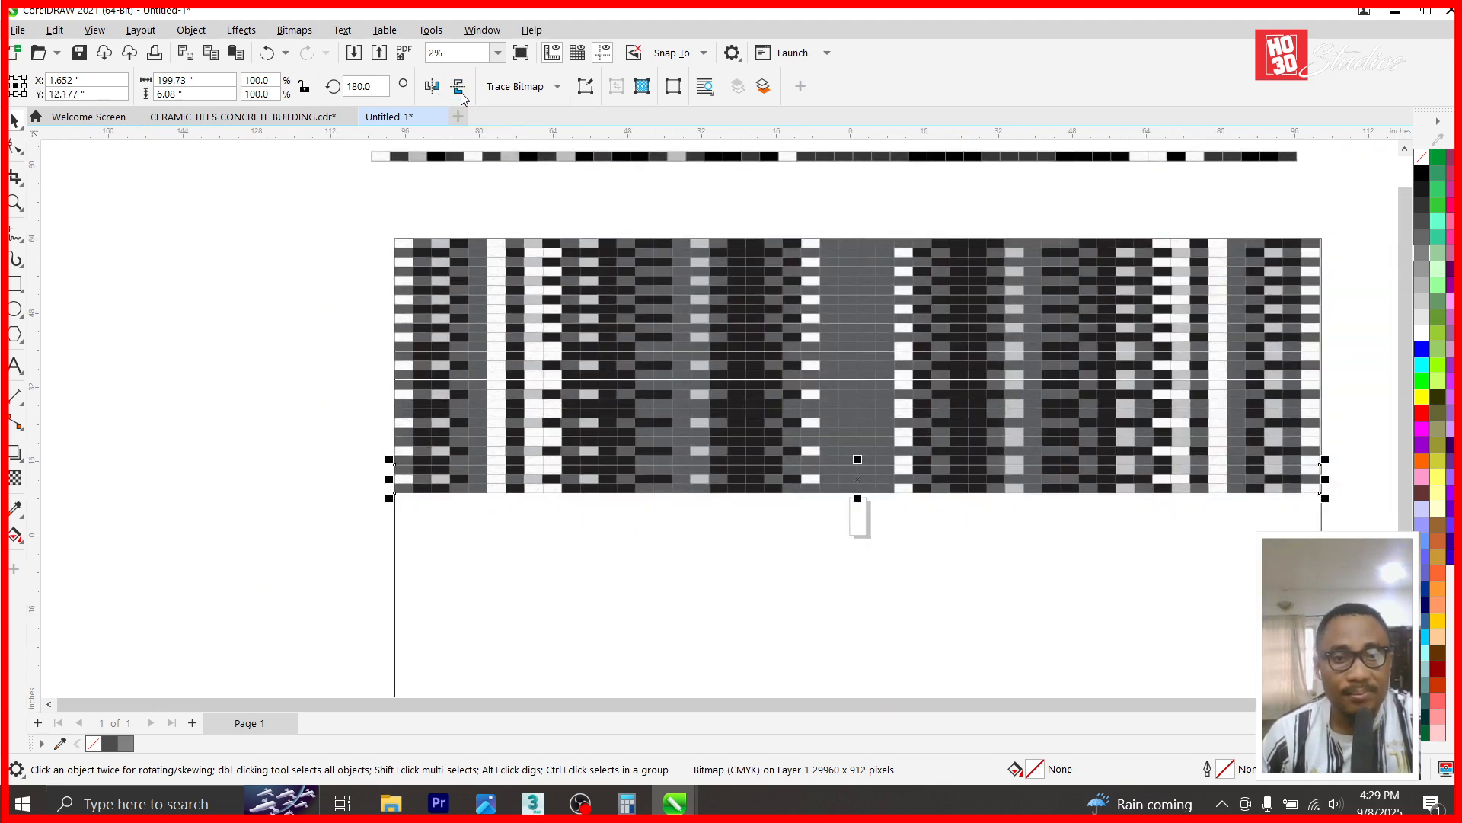
# - Mirror the lowest tile block horizontally and repeat duplicates of it straight down until the tiles cover the rectangle's lower edge
pyautogui.click(432, 86)
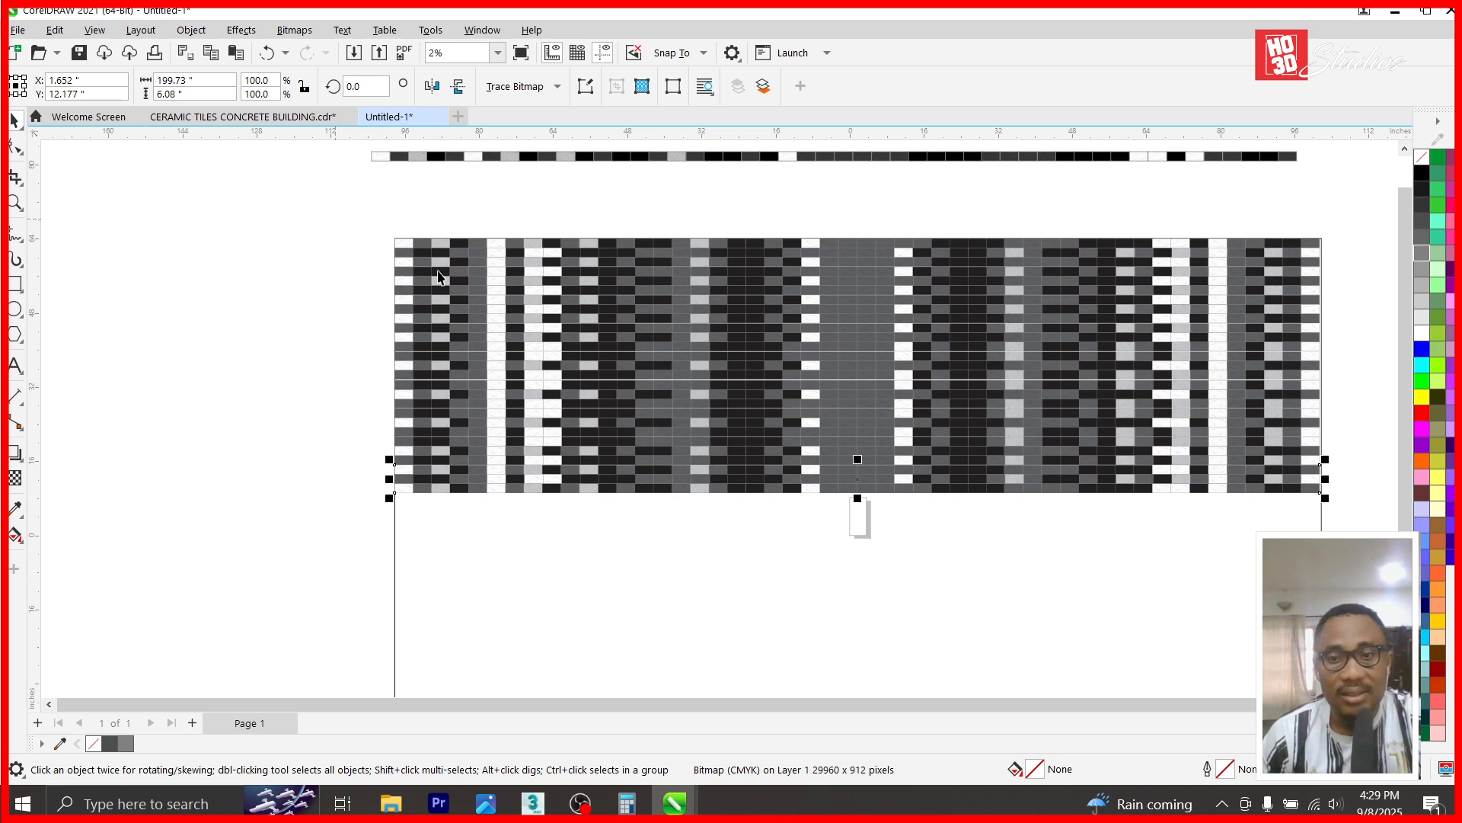
pyautogui.hotkey('ctrl', 'd')
pyautogui.hotkey('ctrl', 'd')
pyautogui.hotkey('ctrl', 'd')
pyautogui.hotkey('ctrl', 'd')
pyautogui.hotkey('ctrl', 'd')
pyautogui.hotkey('ctrl', 'd')
pyautogui.hotkey('ctrl', 'd')
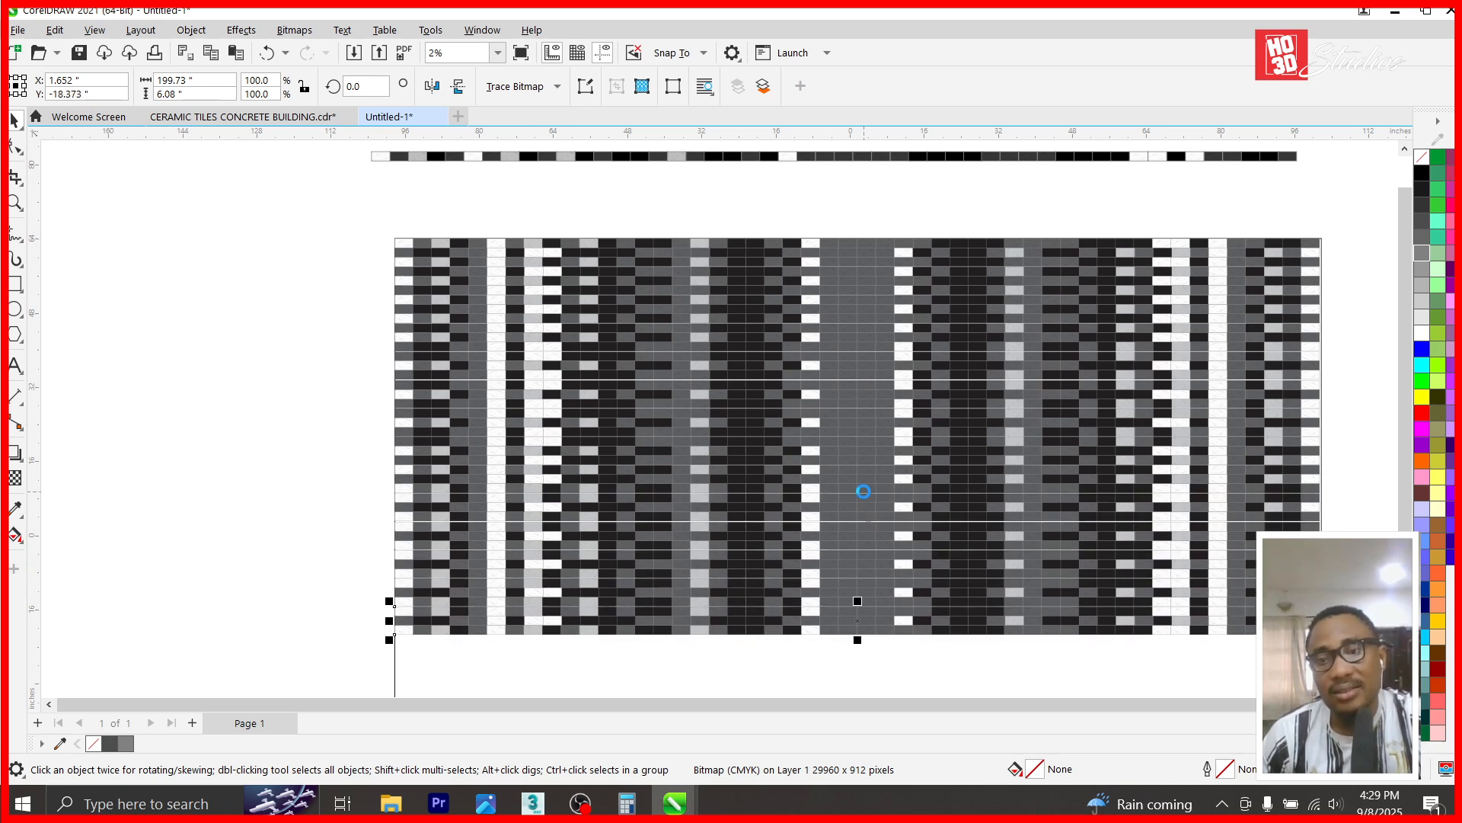
pyautogui.hotkey('ctrl', 'd')
pyautogui.scroll(-4, 785, 285)
pyautogui.scroll(2, 808, 526)
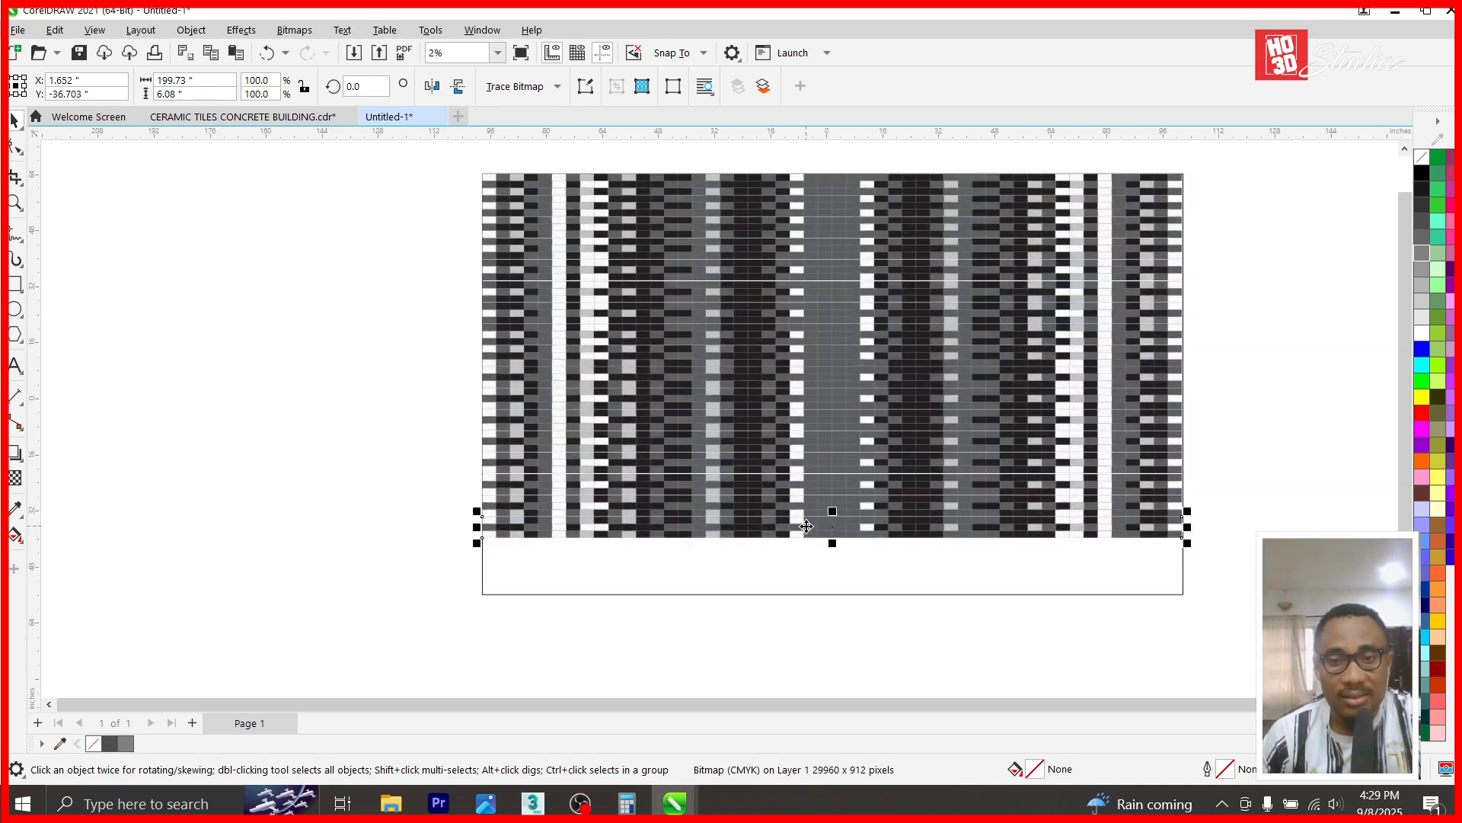
pyautogui.hotkey('ctrl', 'd')
pyautogui.hotkey('ctrl', 'd')
# - Mirror the tile block at Y -36.703" horizontally to vary the lower rows, and clear the selection
pyautogui.click(805, 486)
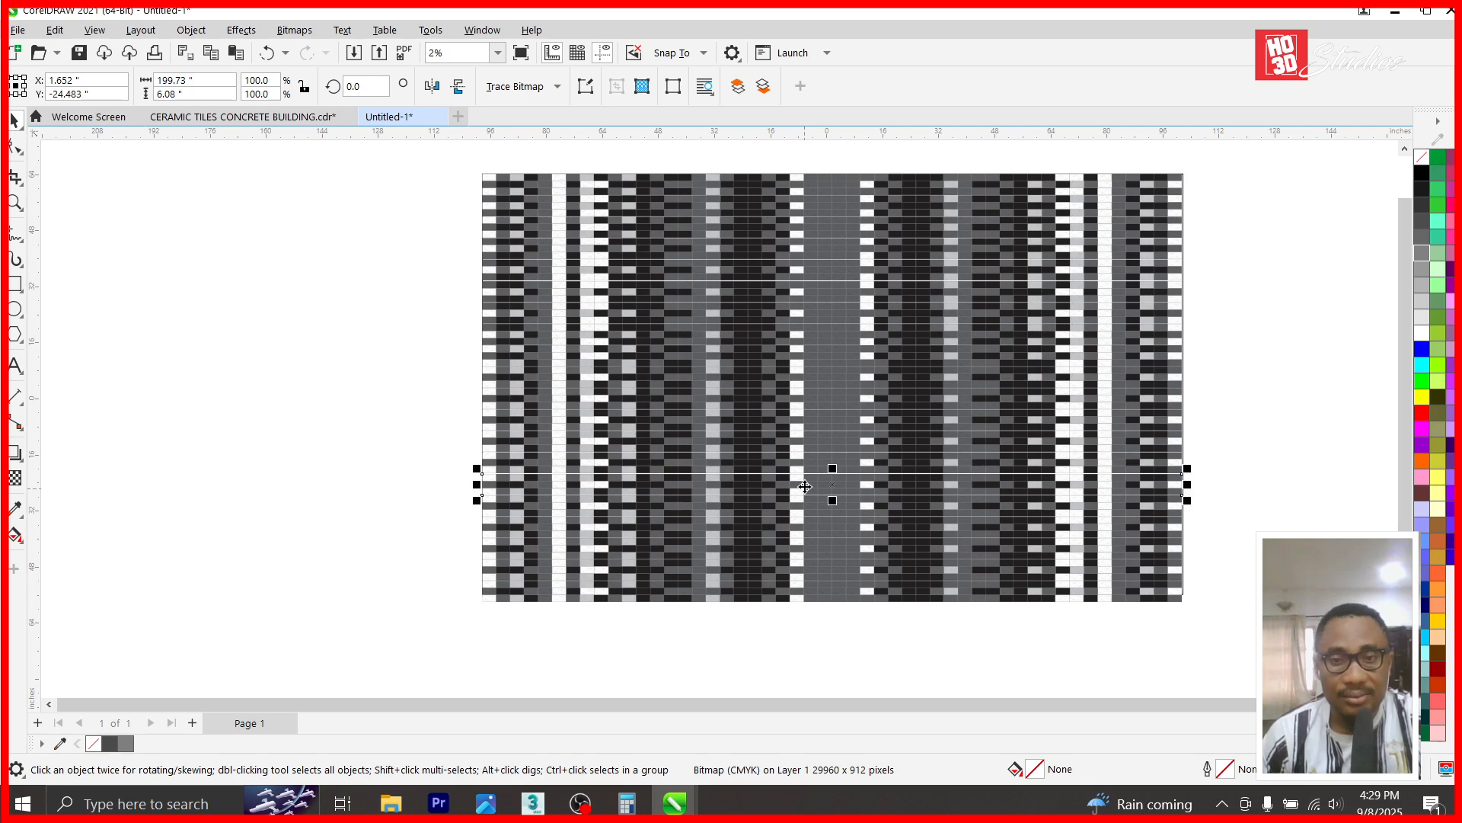
pyautogui.click(836, 444)
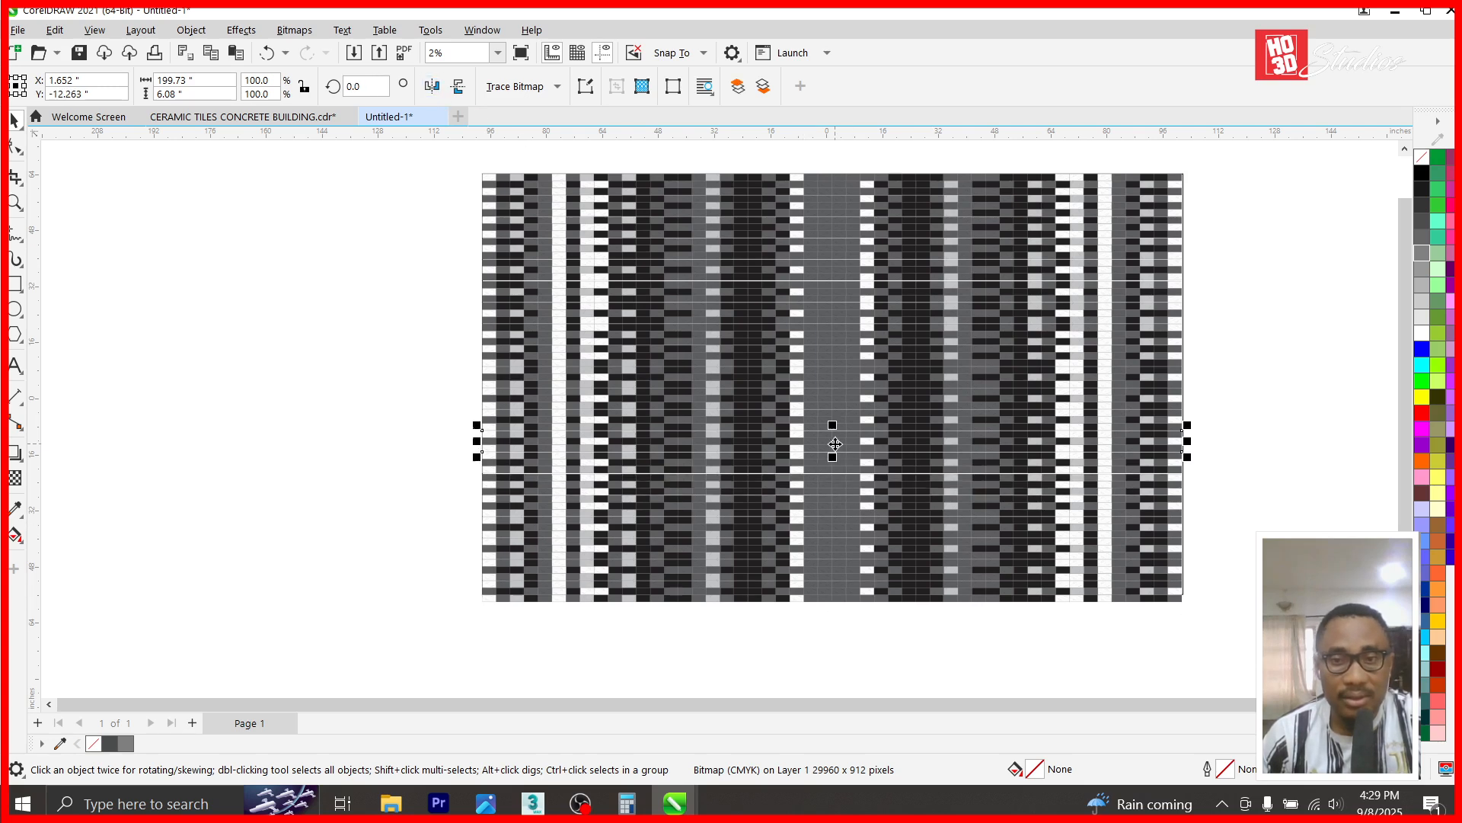
pyautogui.click(851, 526)
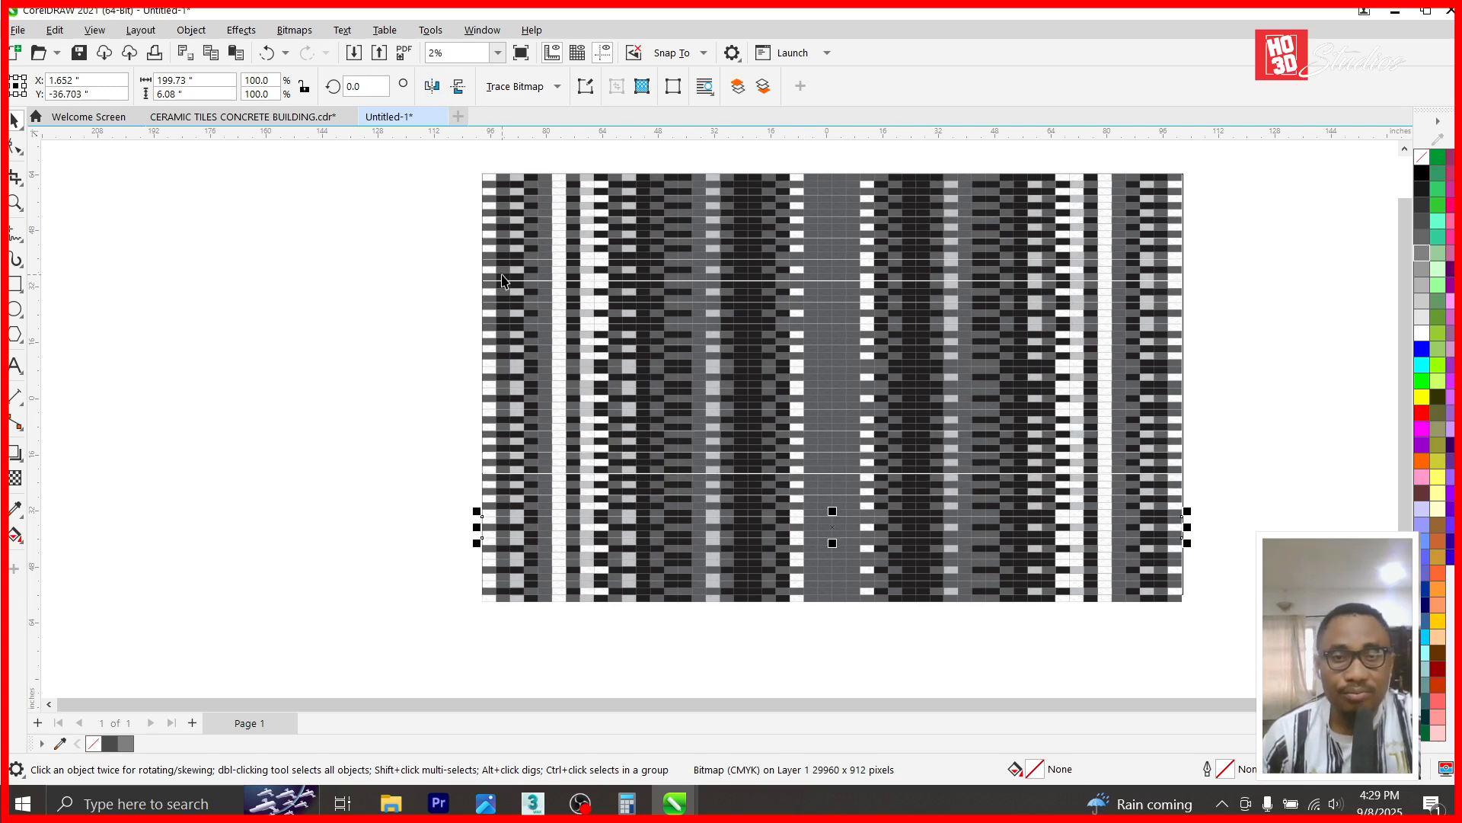
pyautogui.click(447, 87)
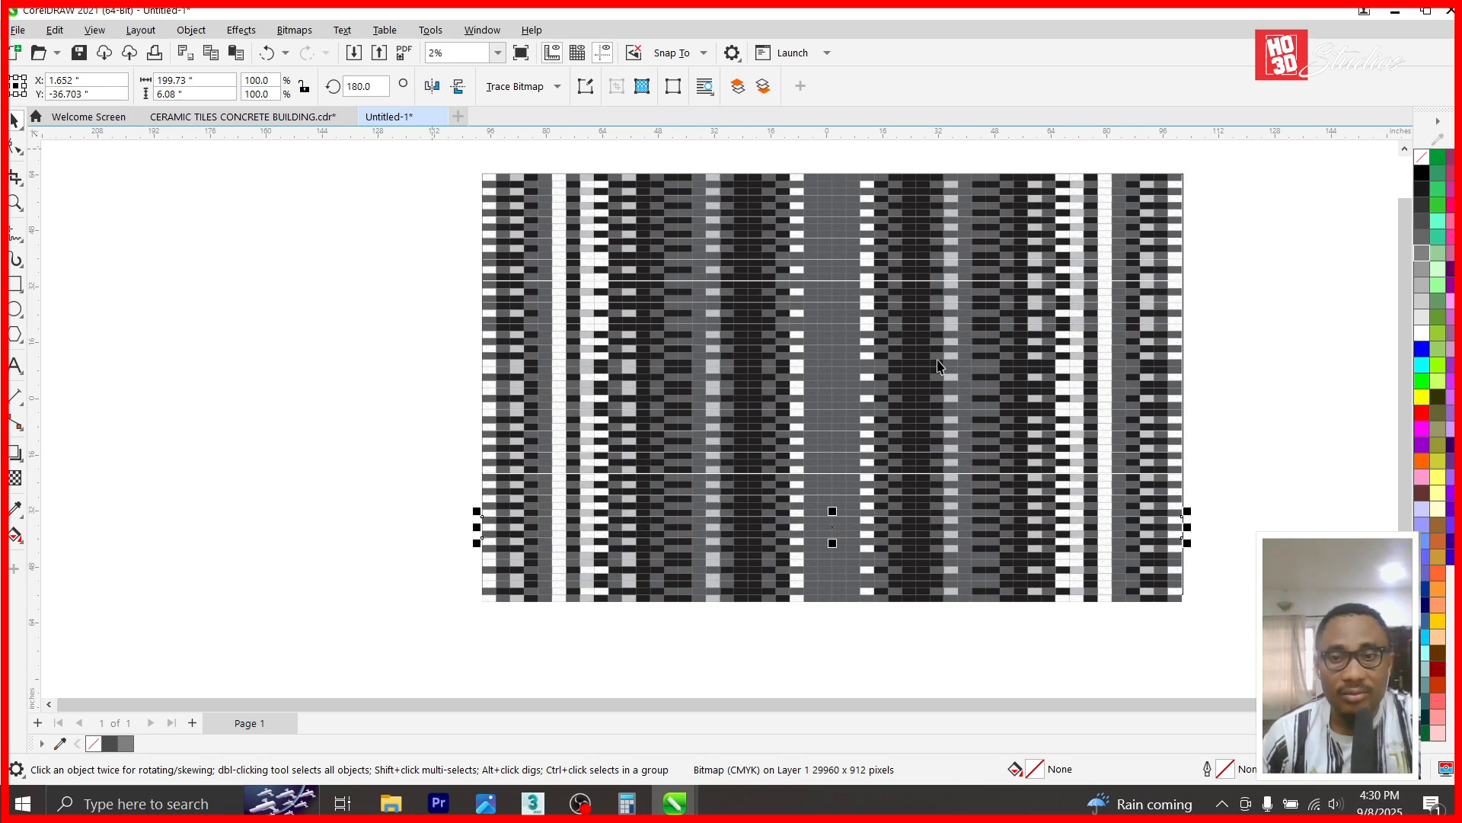
pyautogui.click(1295, 356)
# - Select the whole tiled design and export it as a PNG named "floor tile" in the THE NEW HOUSE PROJECT AUG 30 2025 folder
pyautogui.scroll(-1, 1190, 217)
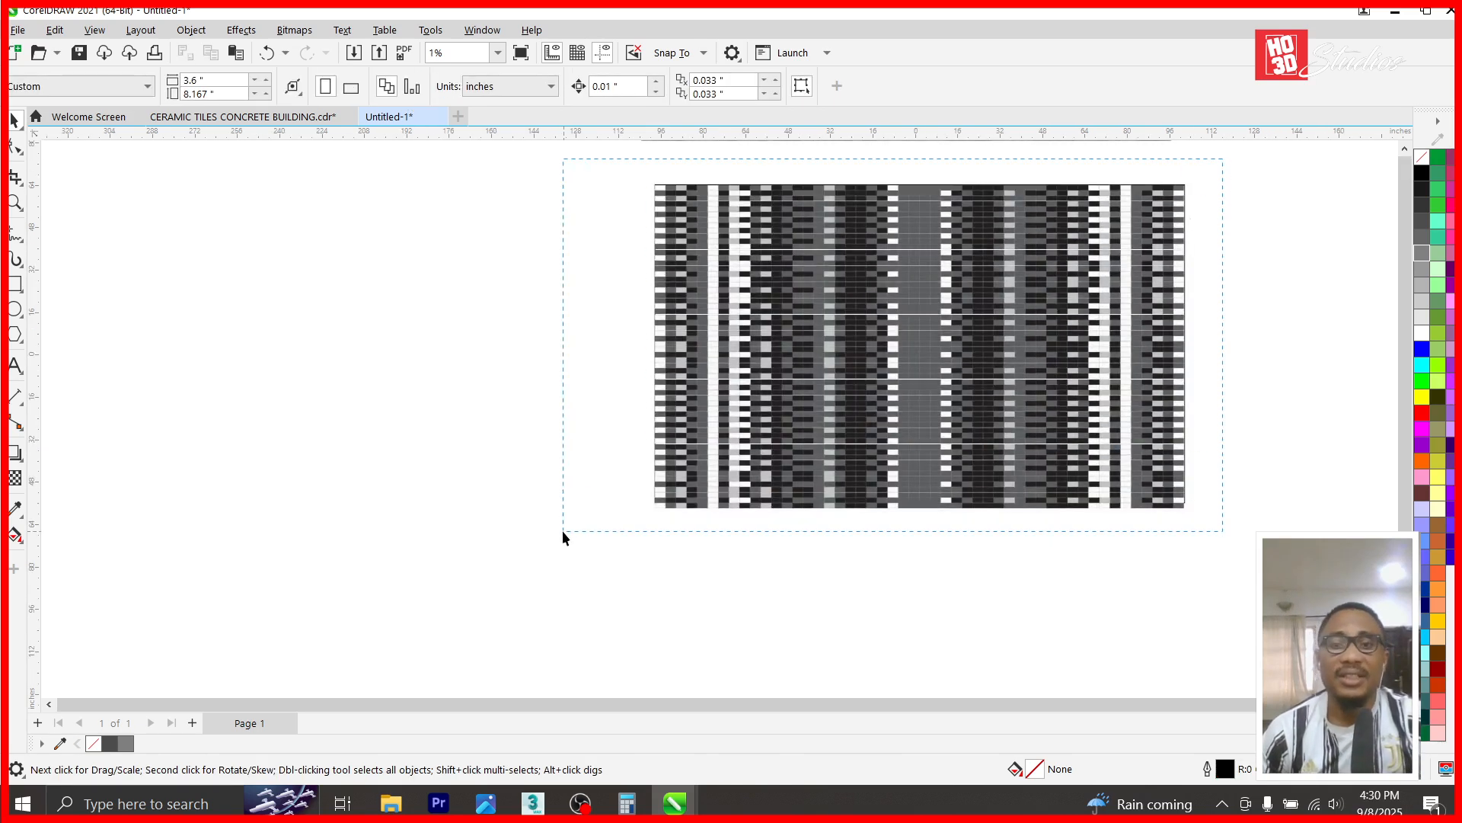
pyautogui.hotkey('ctrl', 'a')
pyautogui.hotkey('ctrl', 'e')
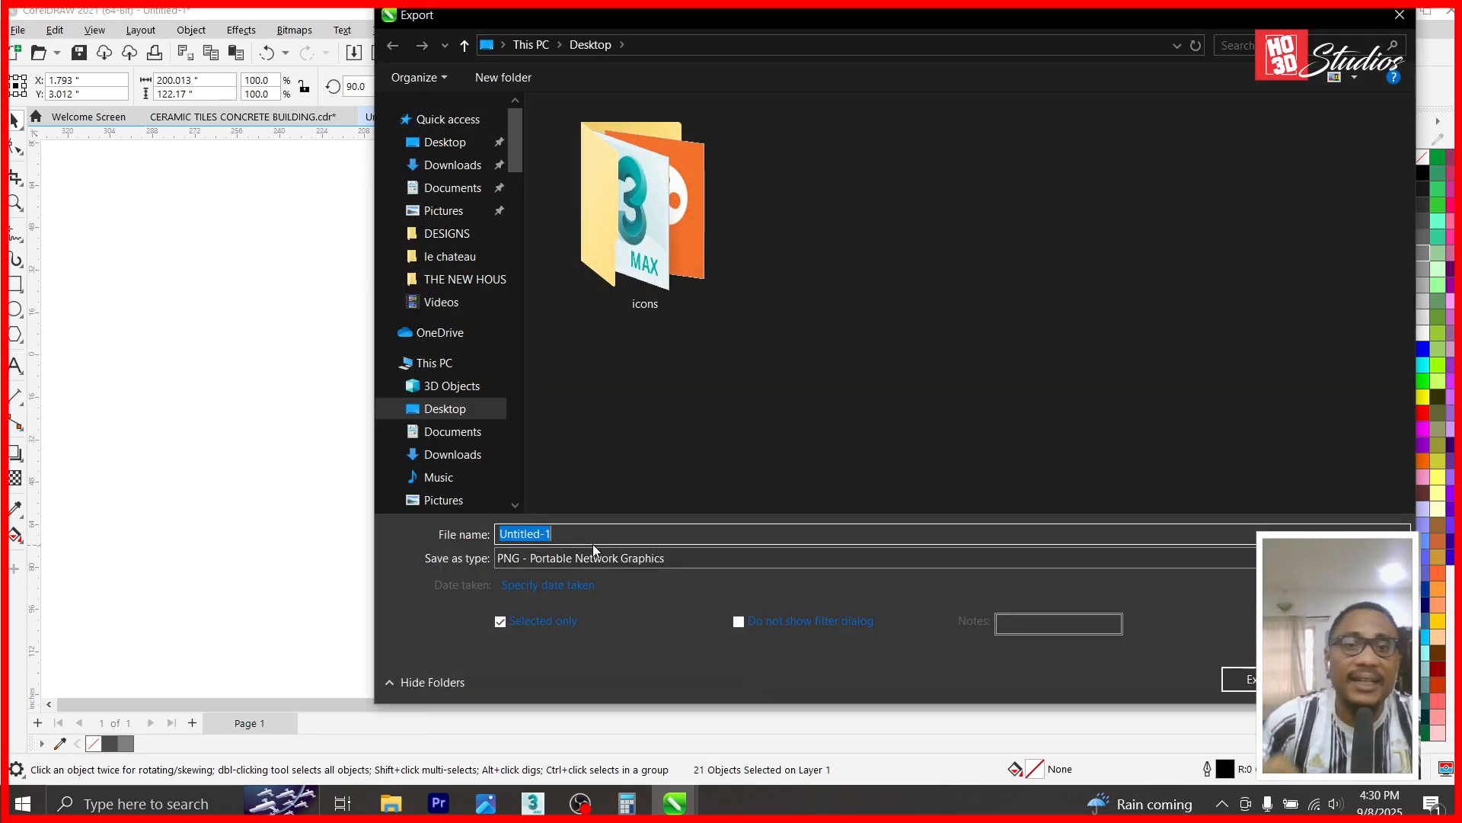
pyautogui.click(452, 187)
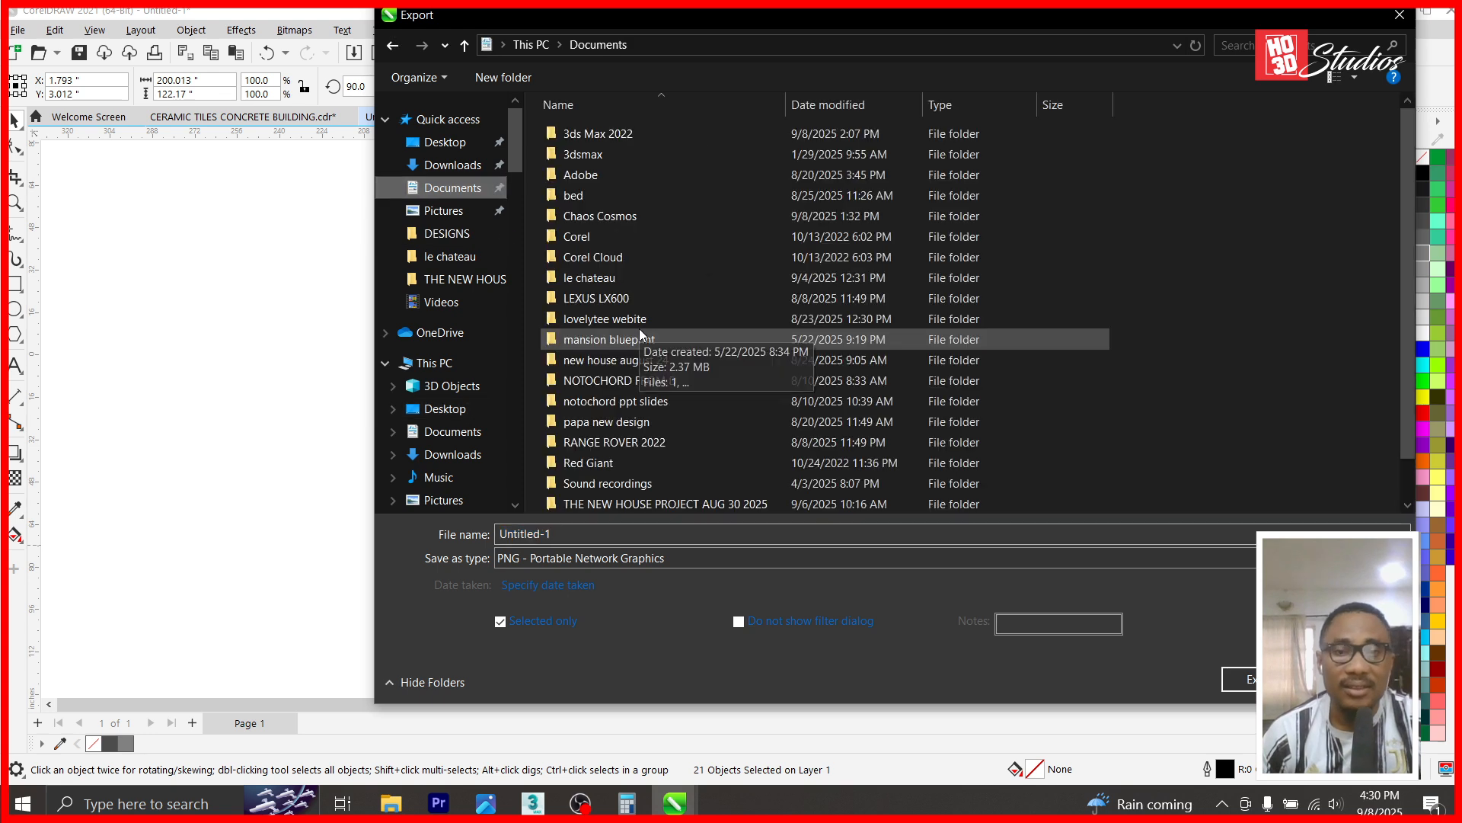
pyautogui.doubleClick(629, 461)
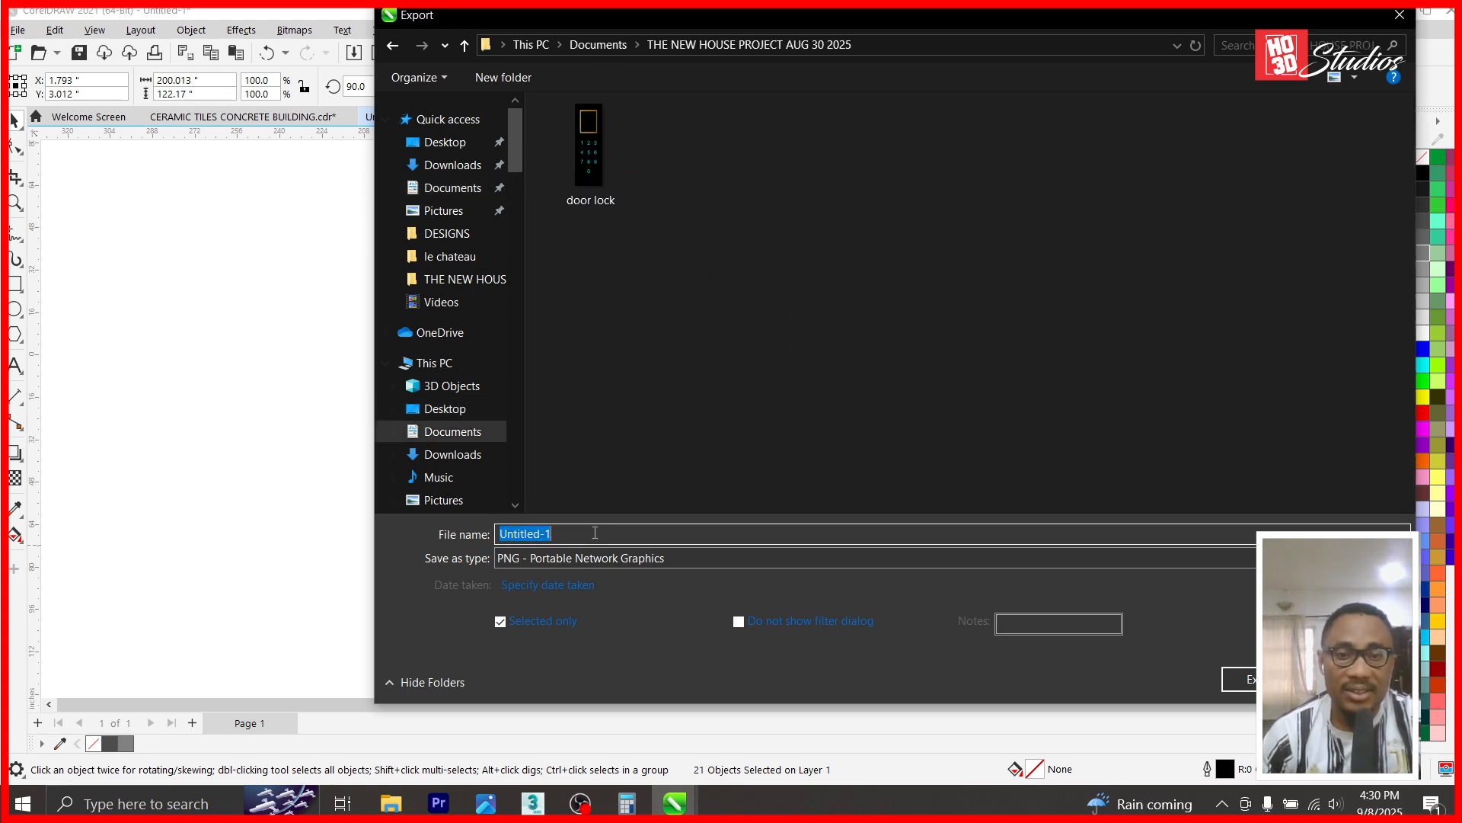
pyautogui.write('floor tile')
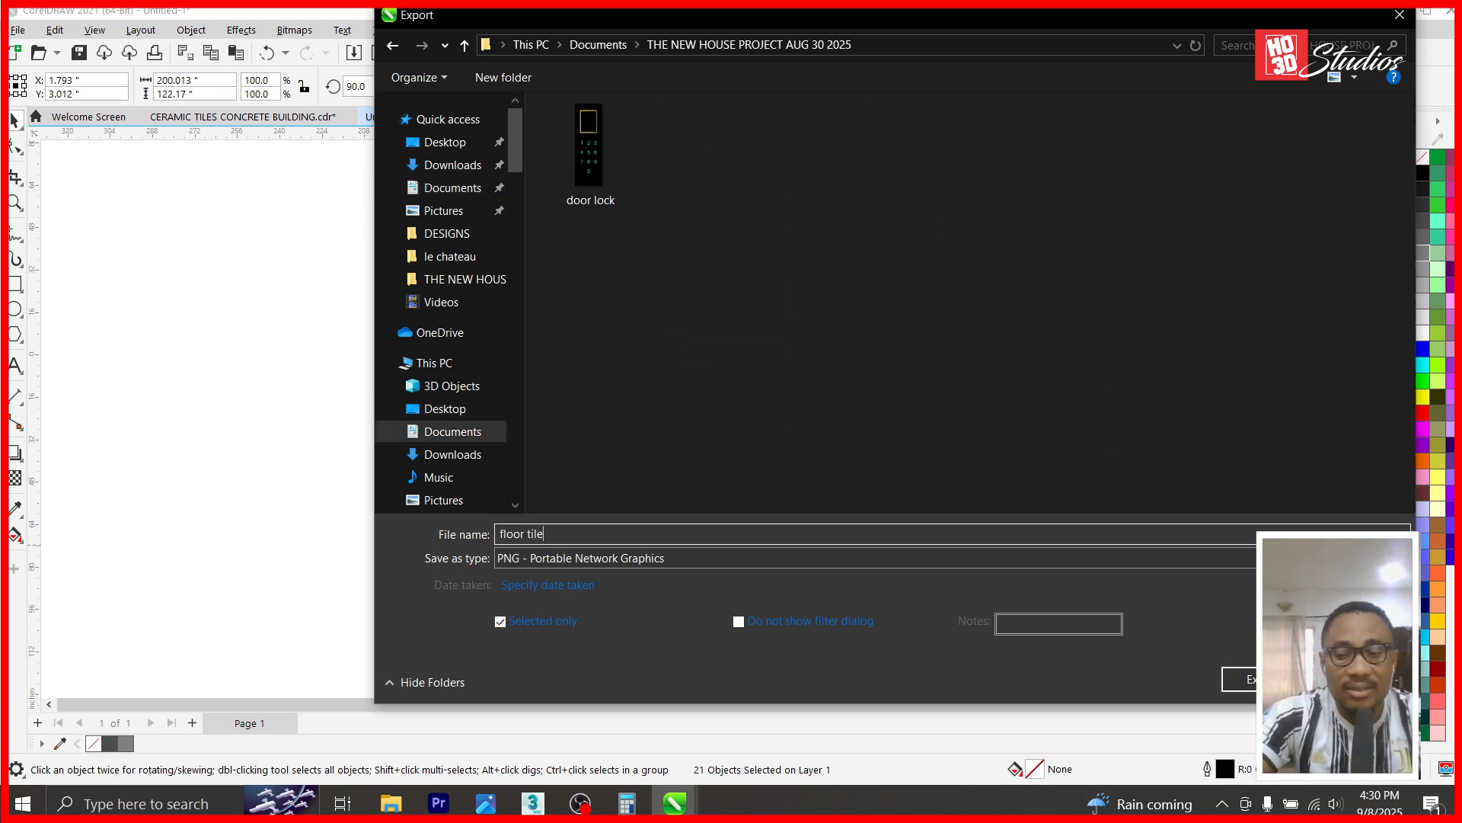
pyautogui.press('Return')
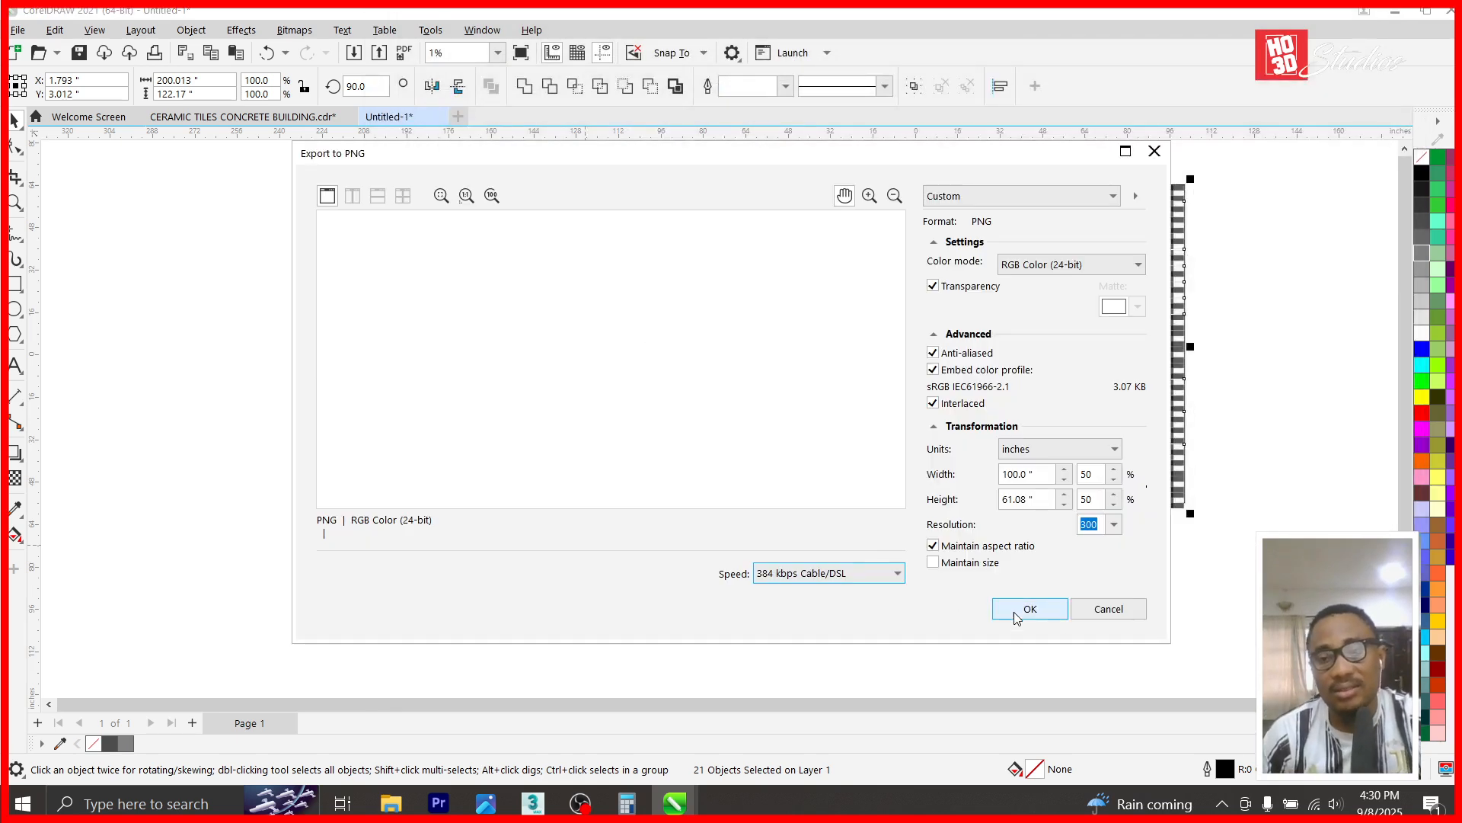
# - Set the PNG export resolution to 150 dpi and complete the export
pyautogui.click(1114, 524)
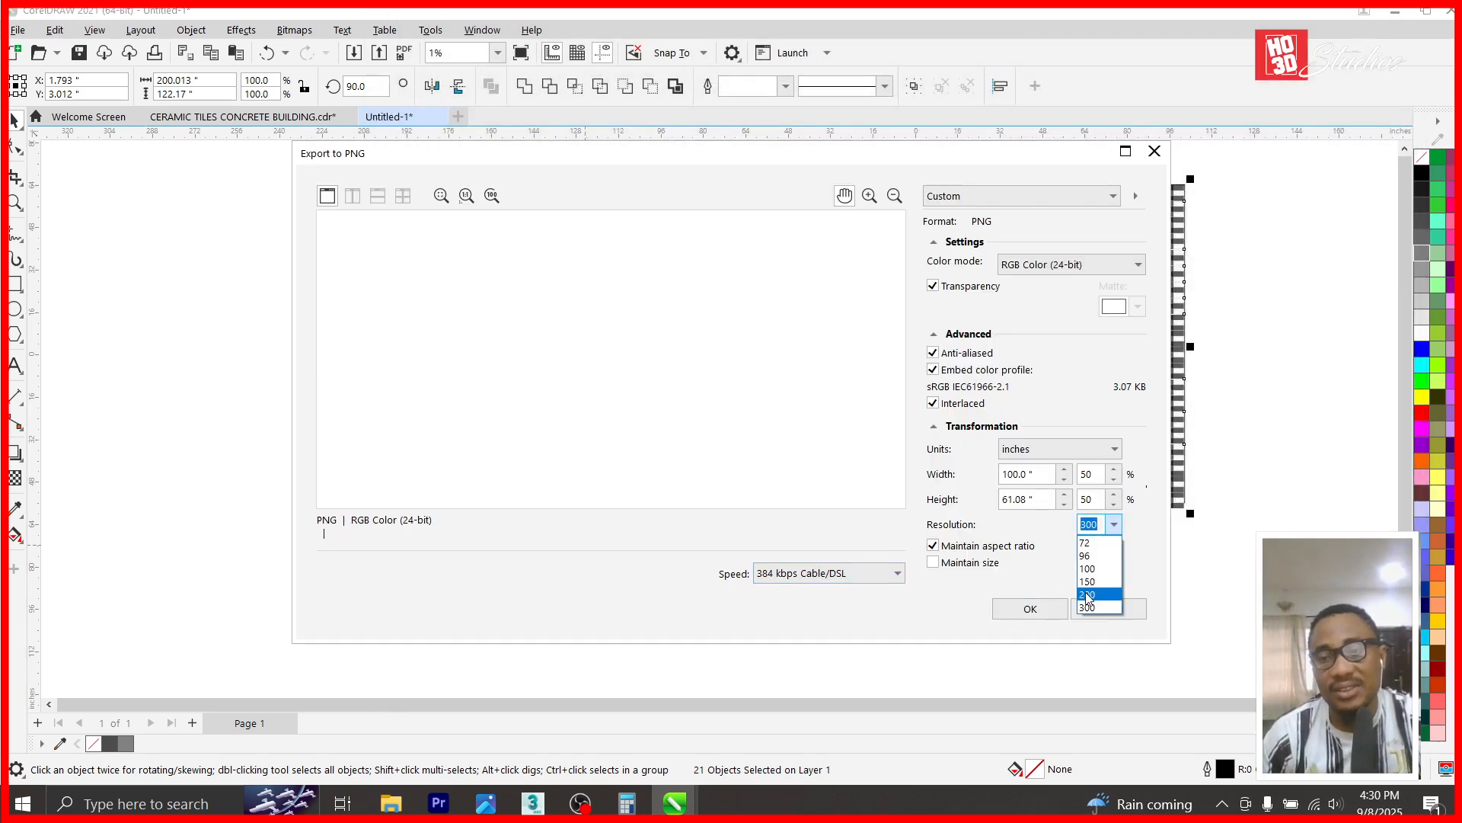
pyautogui.click(1087, 594)
pyautogui.click(1036, 608)
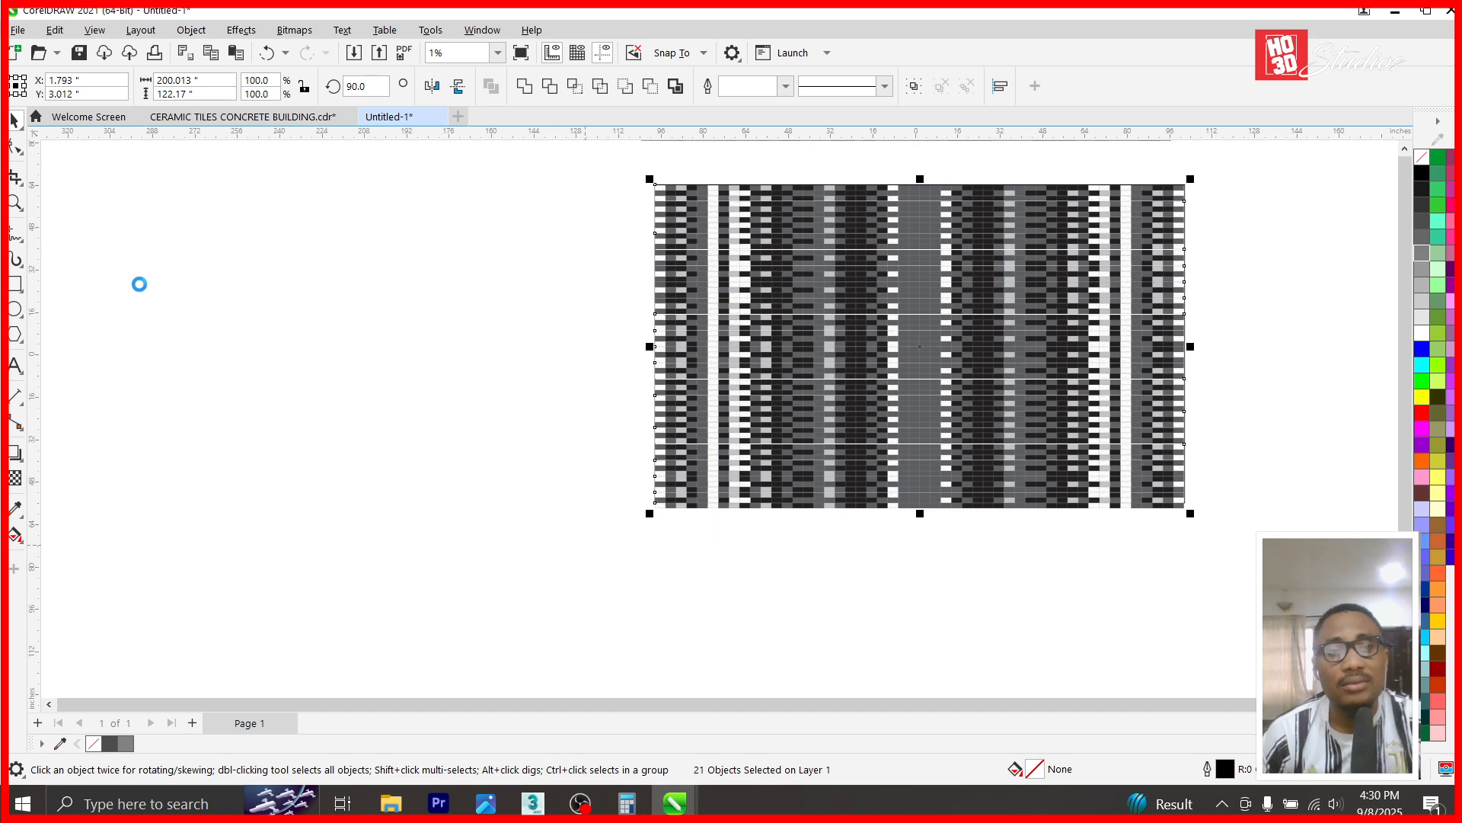
# - Switch to File Explorer and look through the Documents folder for the project folder holding the exported tile image
pyautogui.moveTo(390, 801)
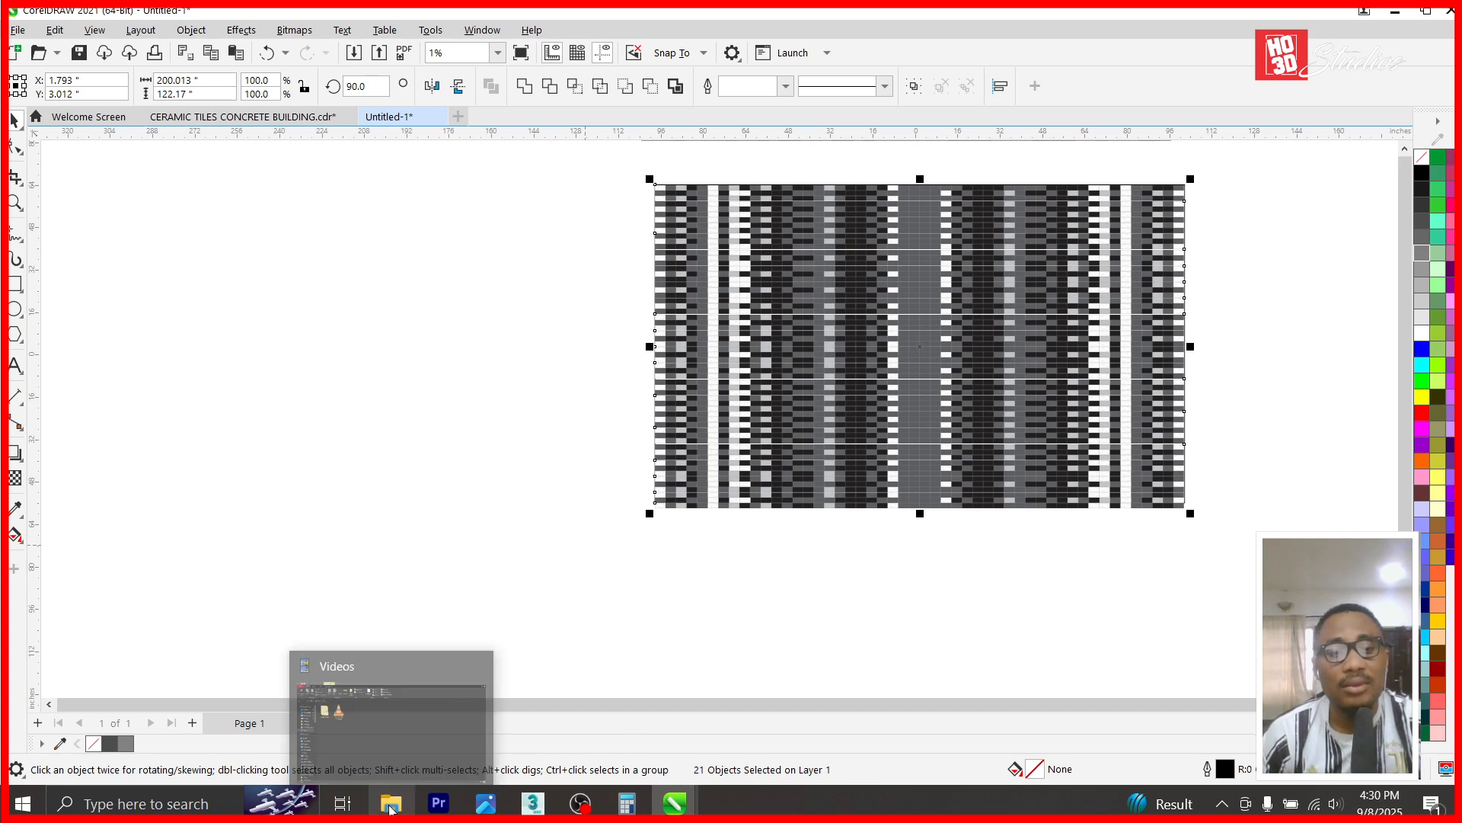
pyautogui.click(413, 751)
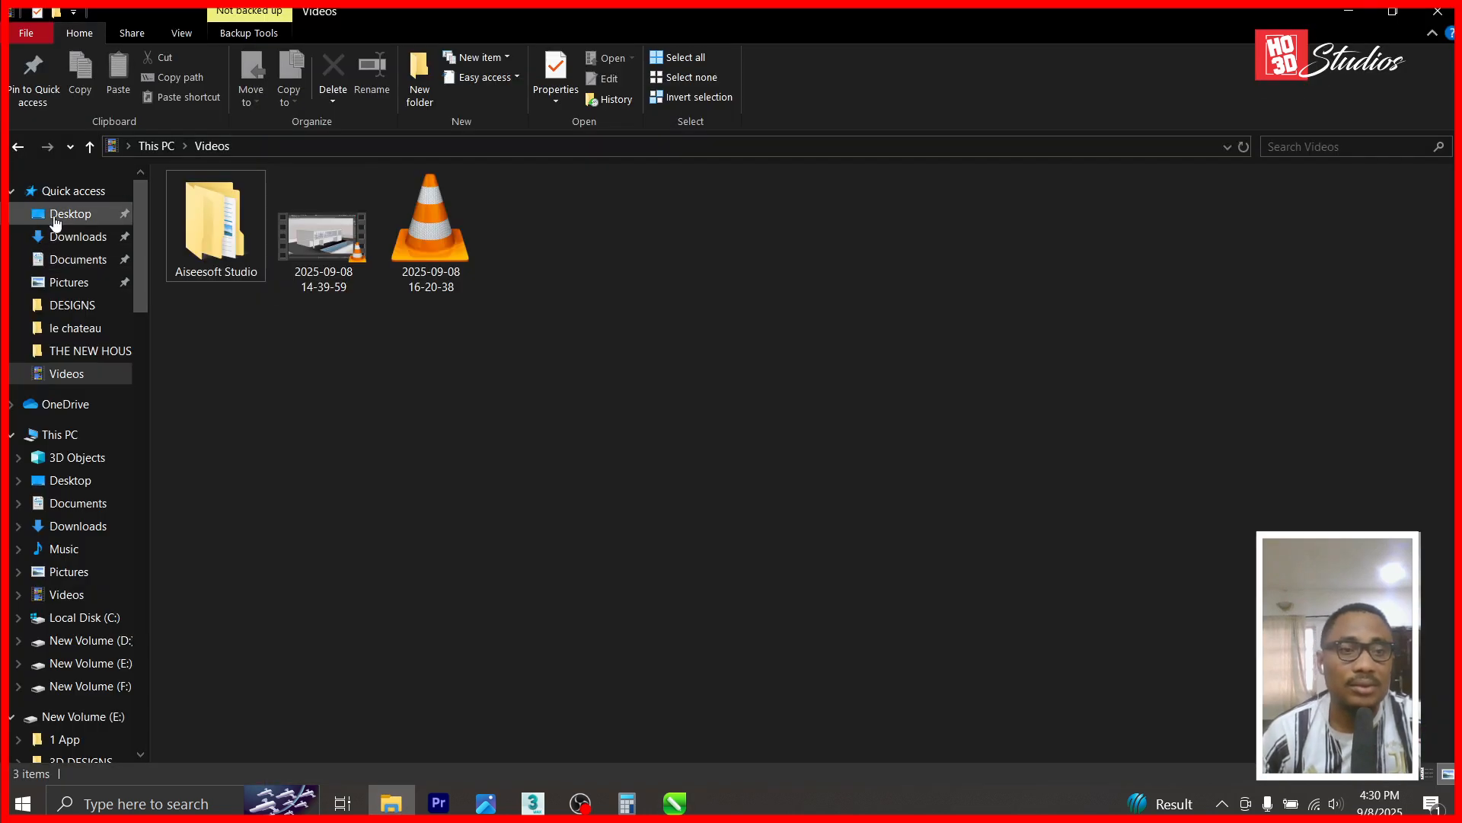
pyautogui.click(77, 262)
pyautogui.scroll(-5, 546, 478)
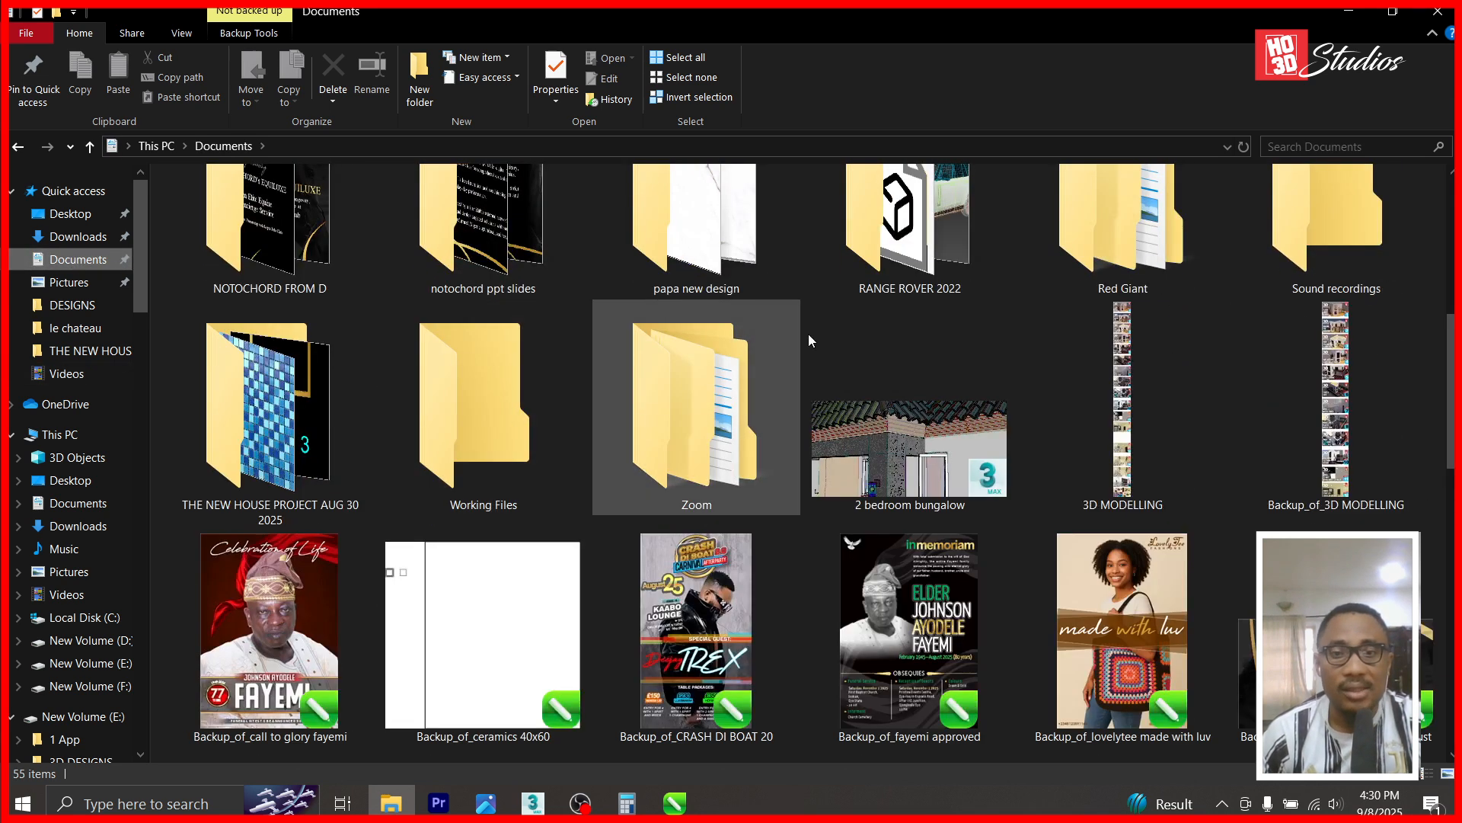
pyautogui.scroll(1, 866, 299)
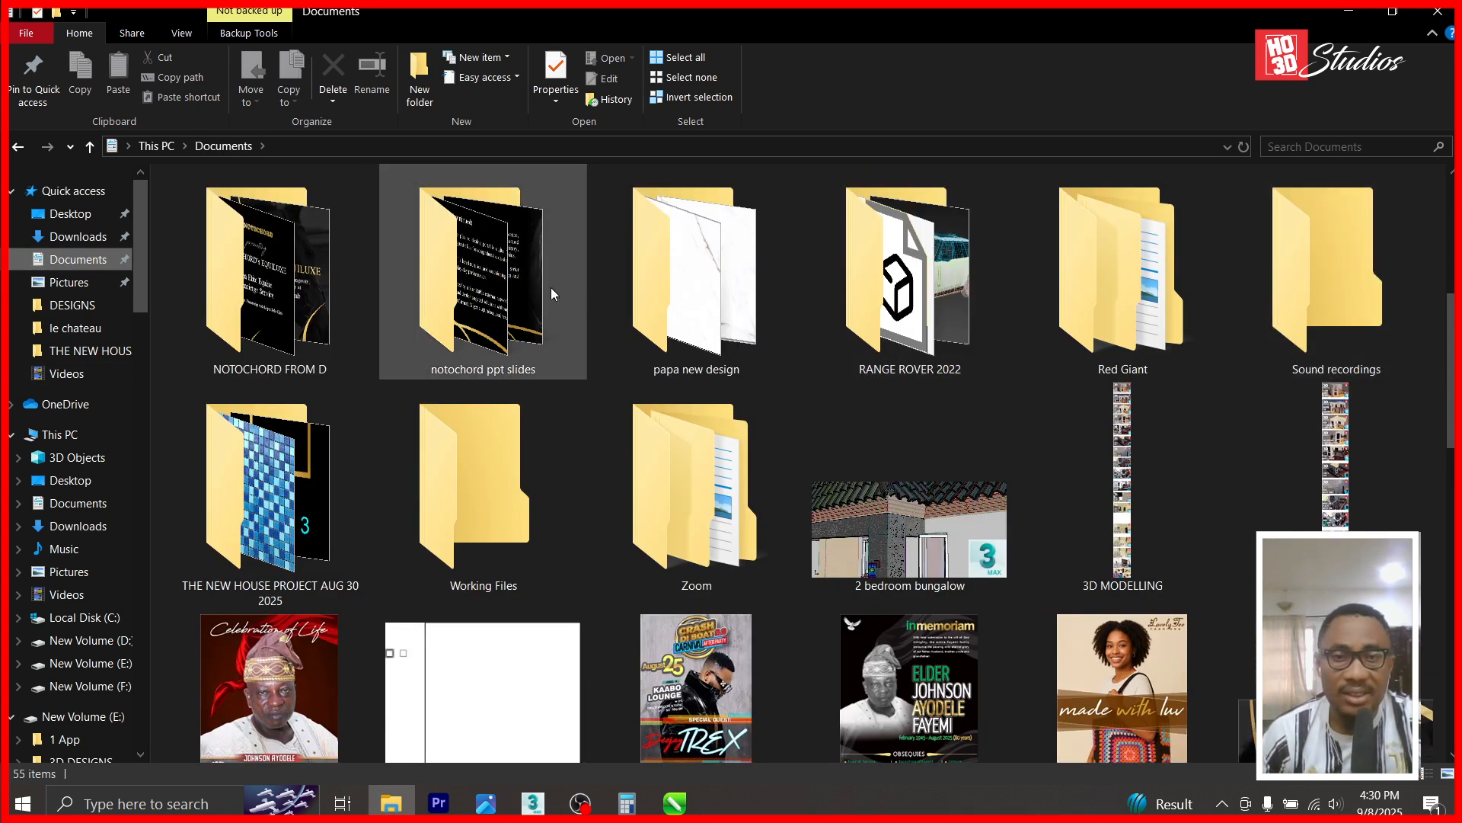
pyautogui.scroll(3, 609, 297)
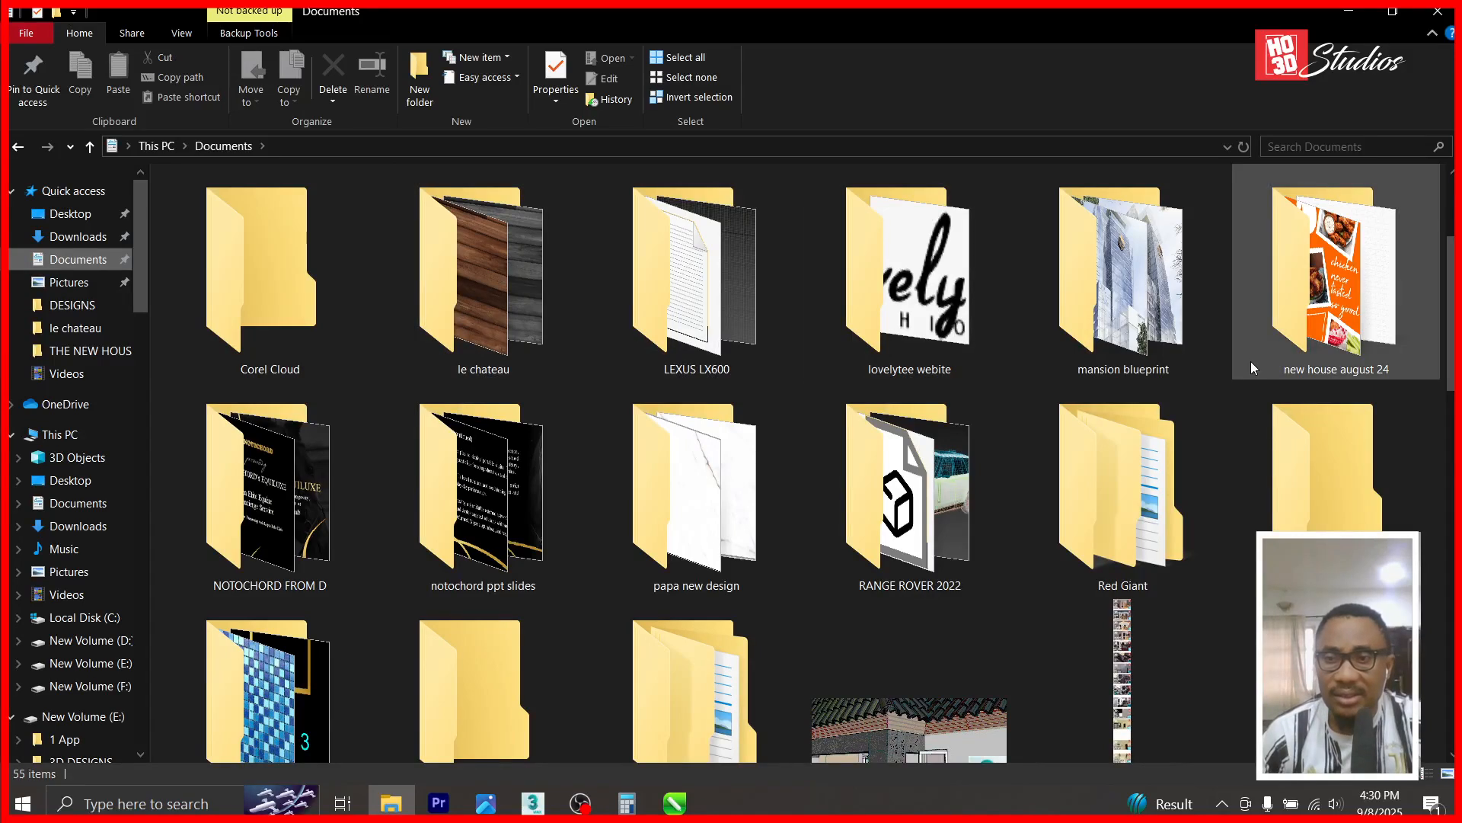
pyautogui.scroll(-4, 1341, 290)
pyautogui.scroll(6, 1295, 343)
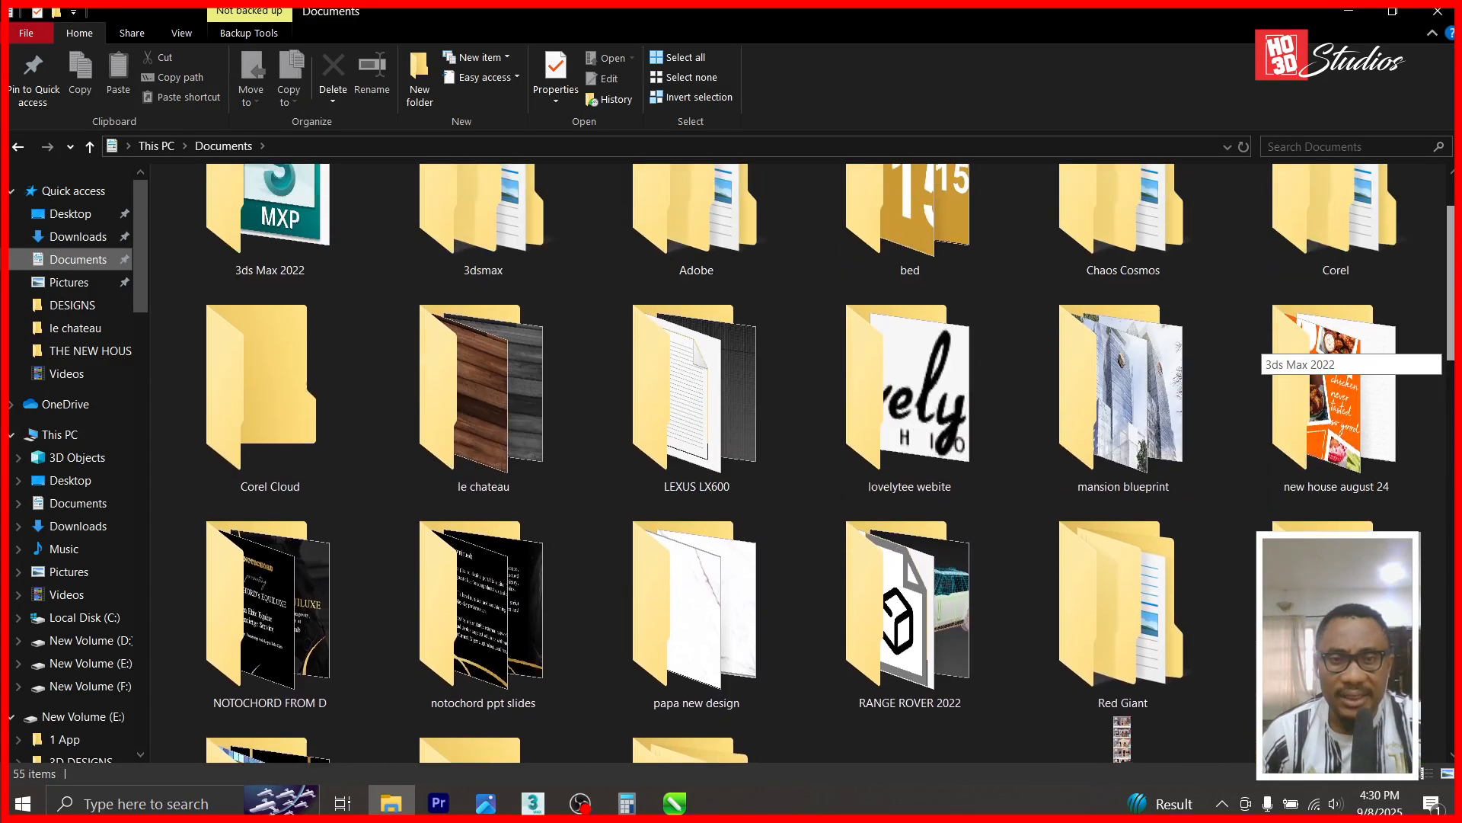
pyautogui.scroll(1, 830, 463)
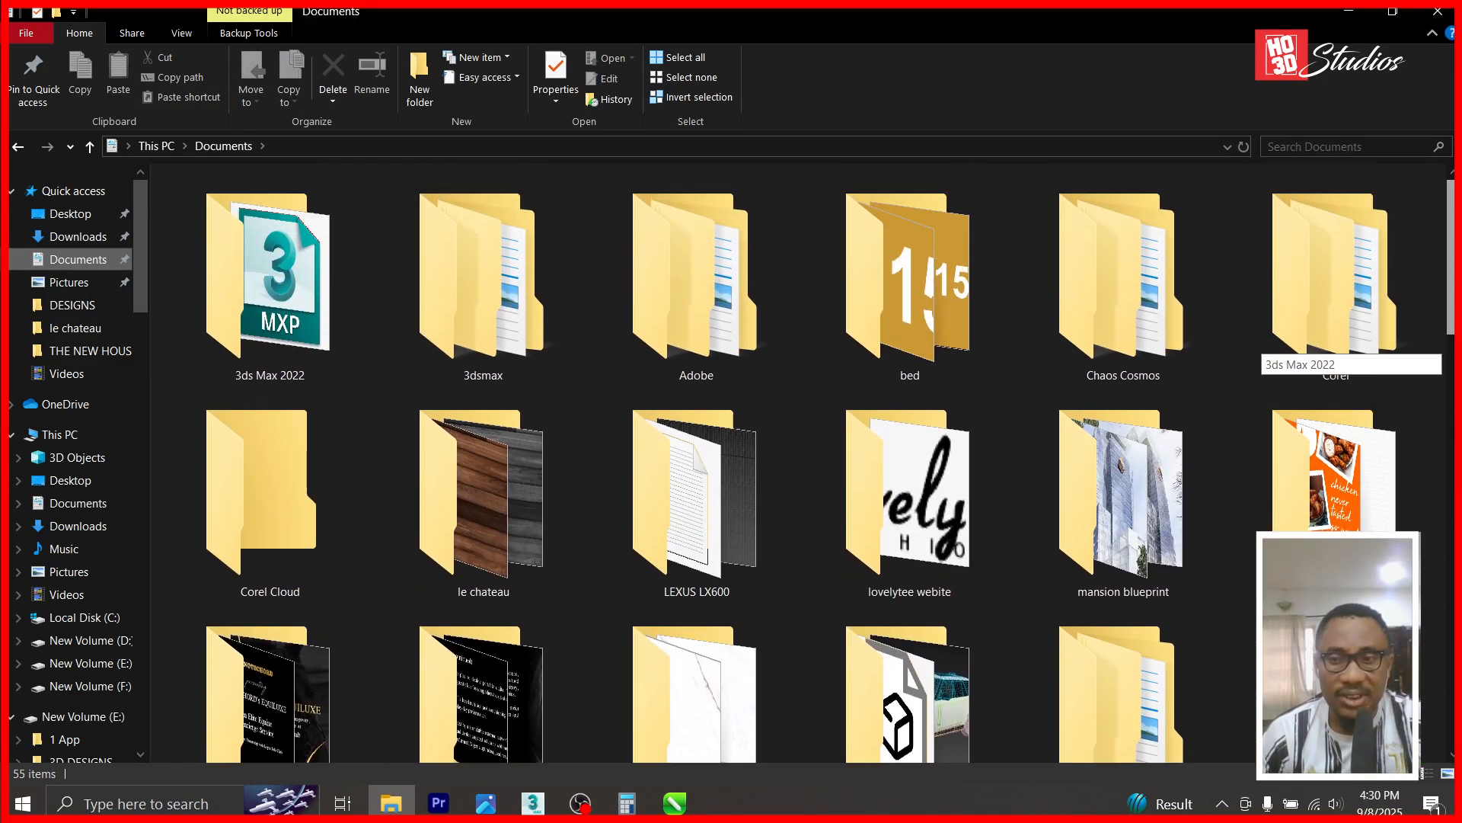
pyautogui.scroll(-3, 583, 749)
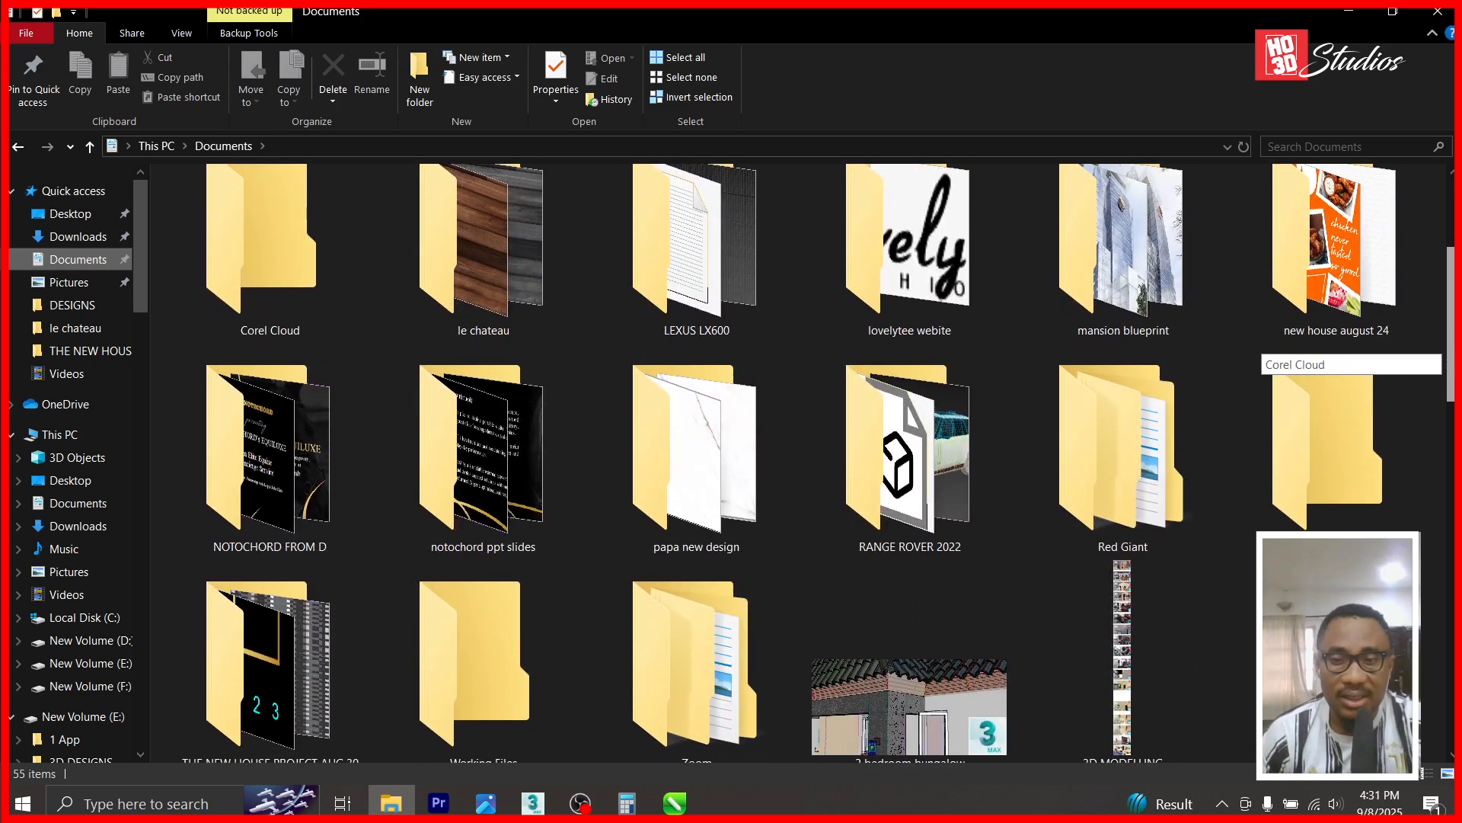
# - Switch to 3ds Max, name an unused material slot "compound floor" and change it to a CoronaPhysicalMtl
pyautogui.moveTo(529, 812)
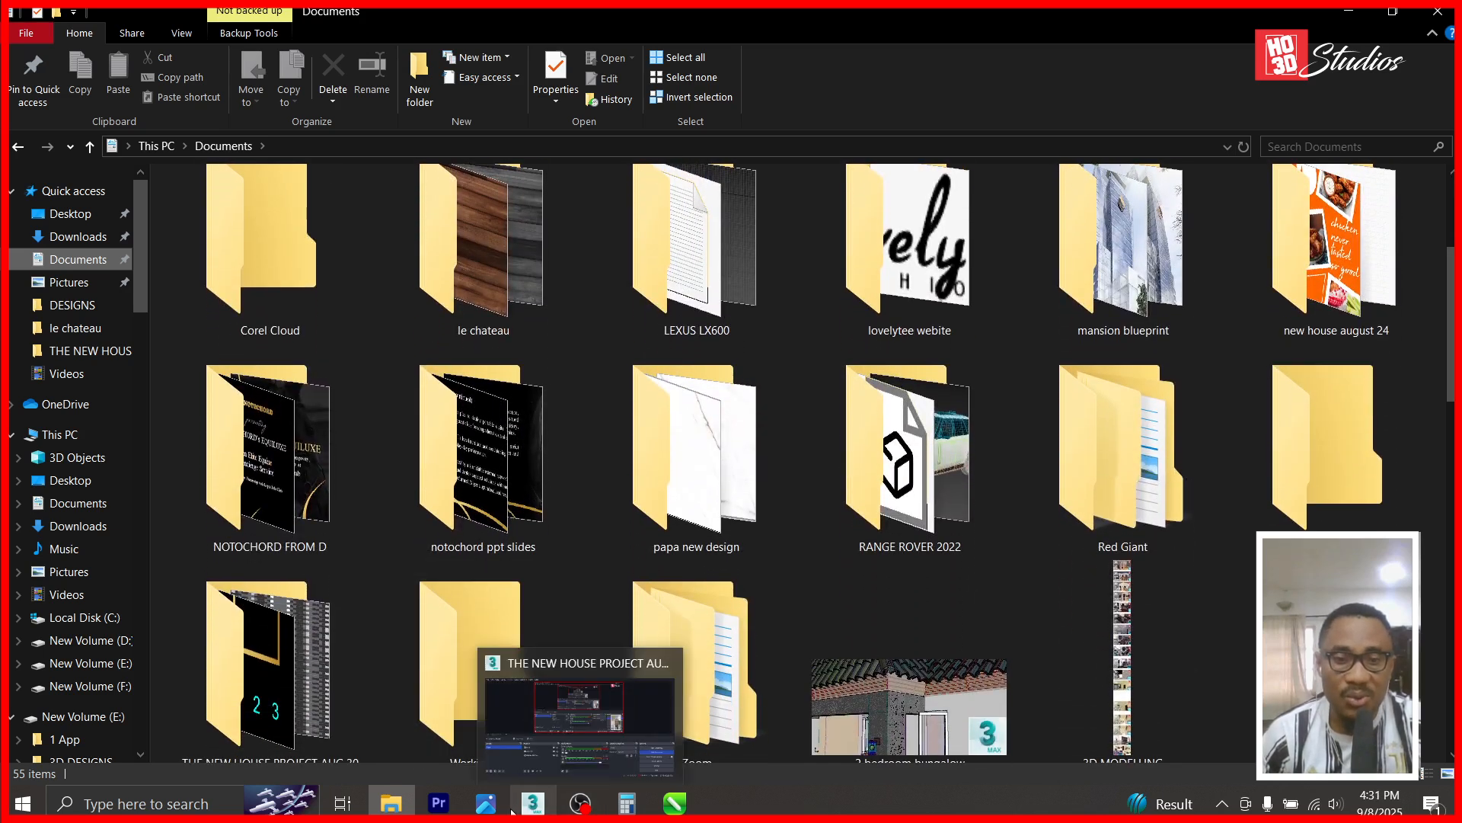
pyautogui.click(542, 729)
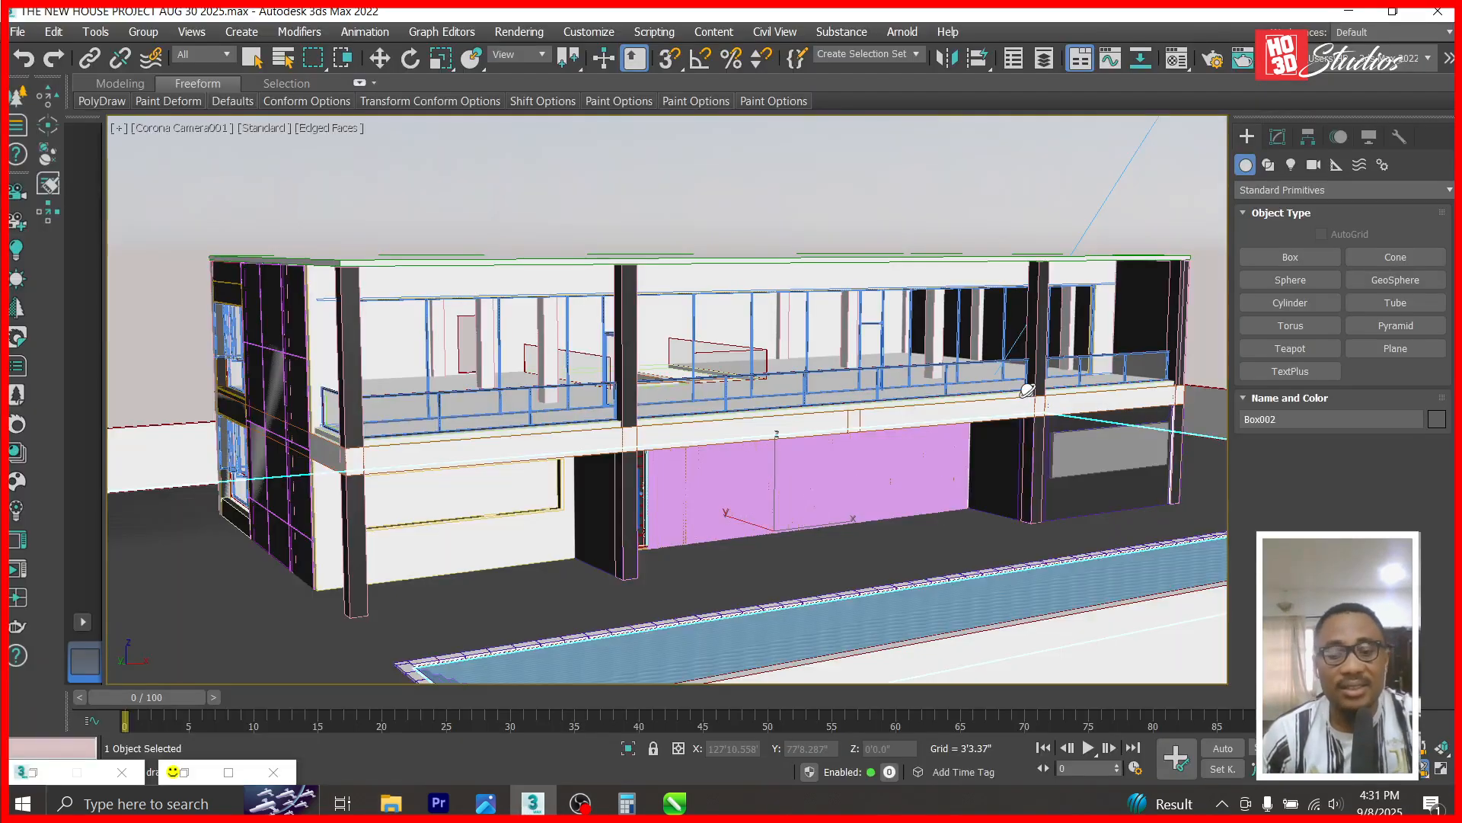
pyautogui.press('m')
pyautogui.click(602, 289)
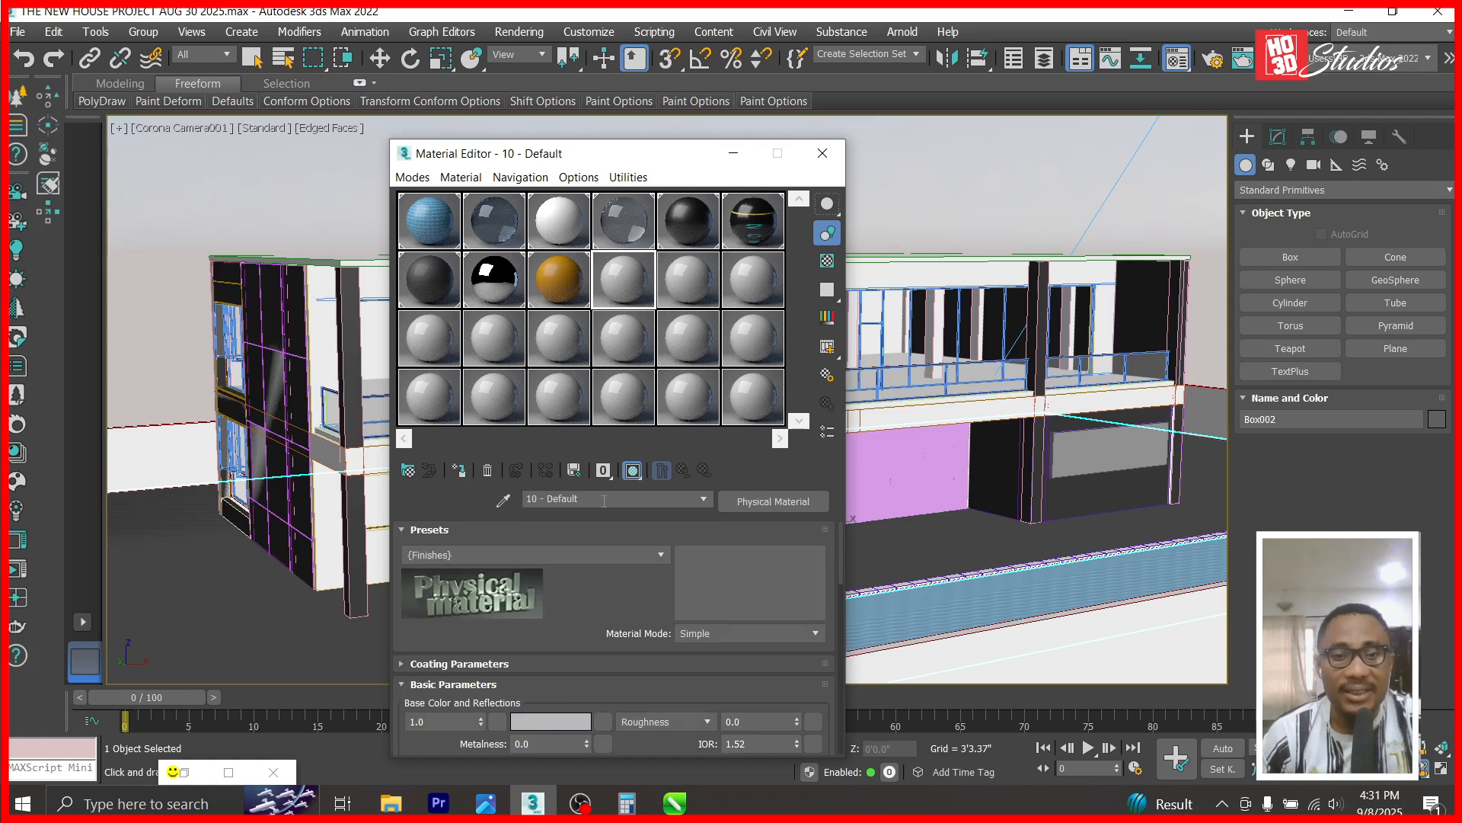
pyautogui.write('fl\\\\\\compound floor')
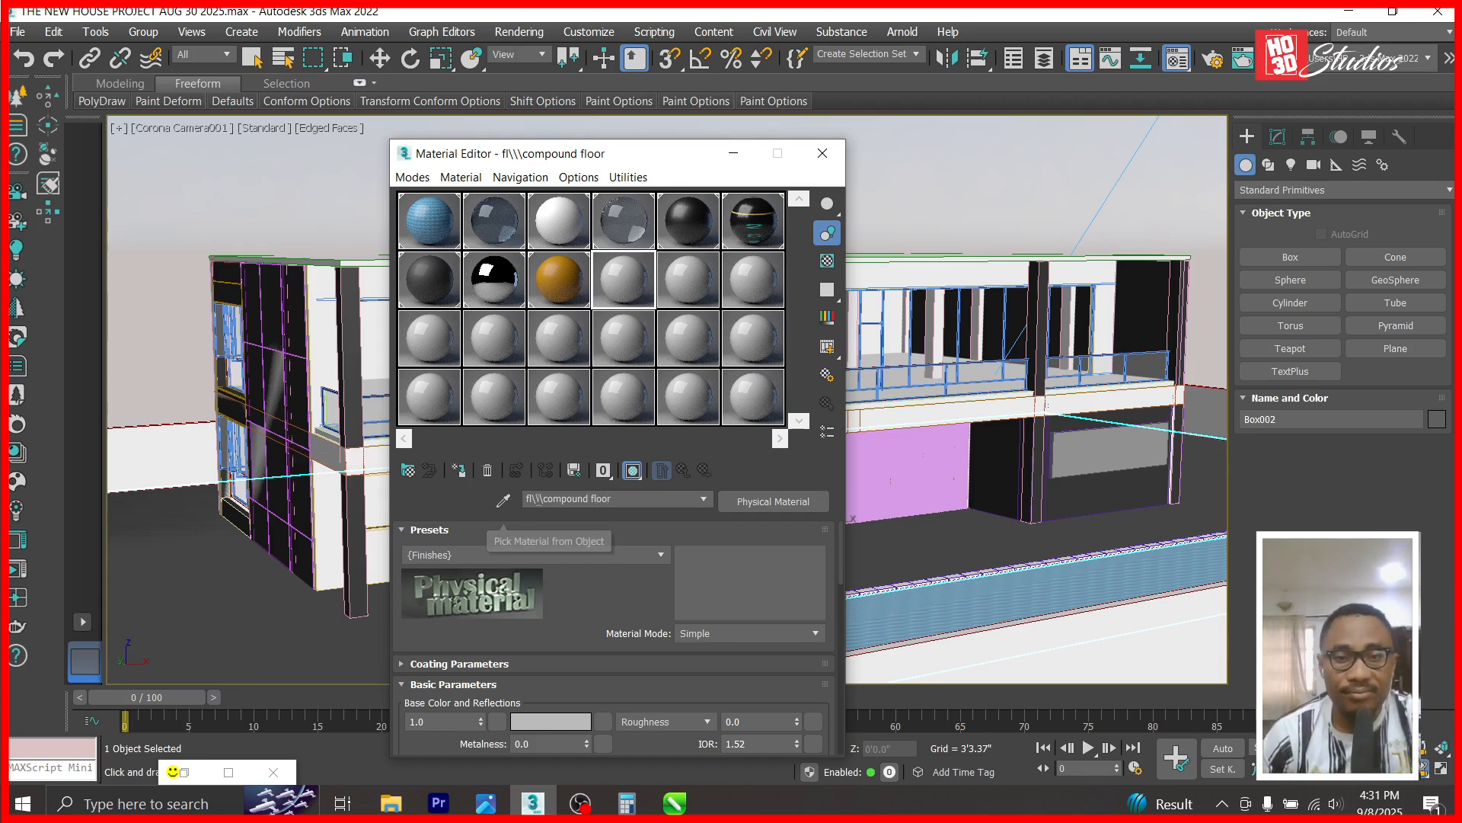
pyautogui.press('BackSpace')
pyautogui.press('BackSpace')
pyautogui.press('BackSpace')
pyautogui.press('BackSpace')
pyautogui.press('BackSpace')
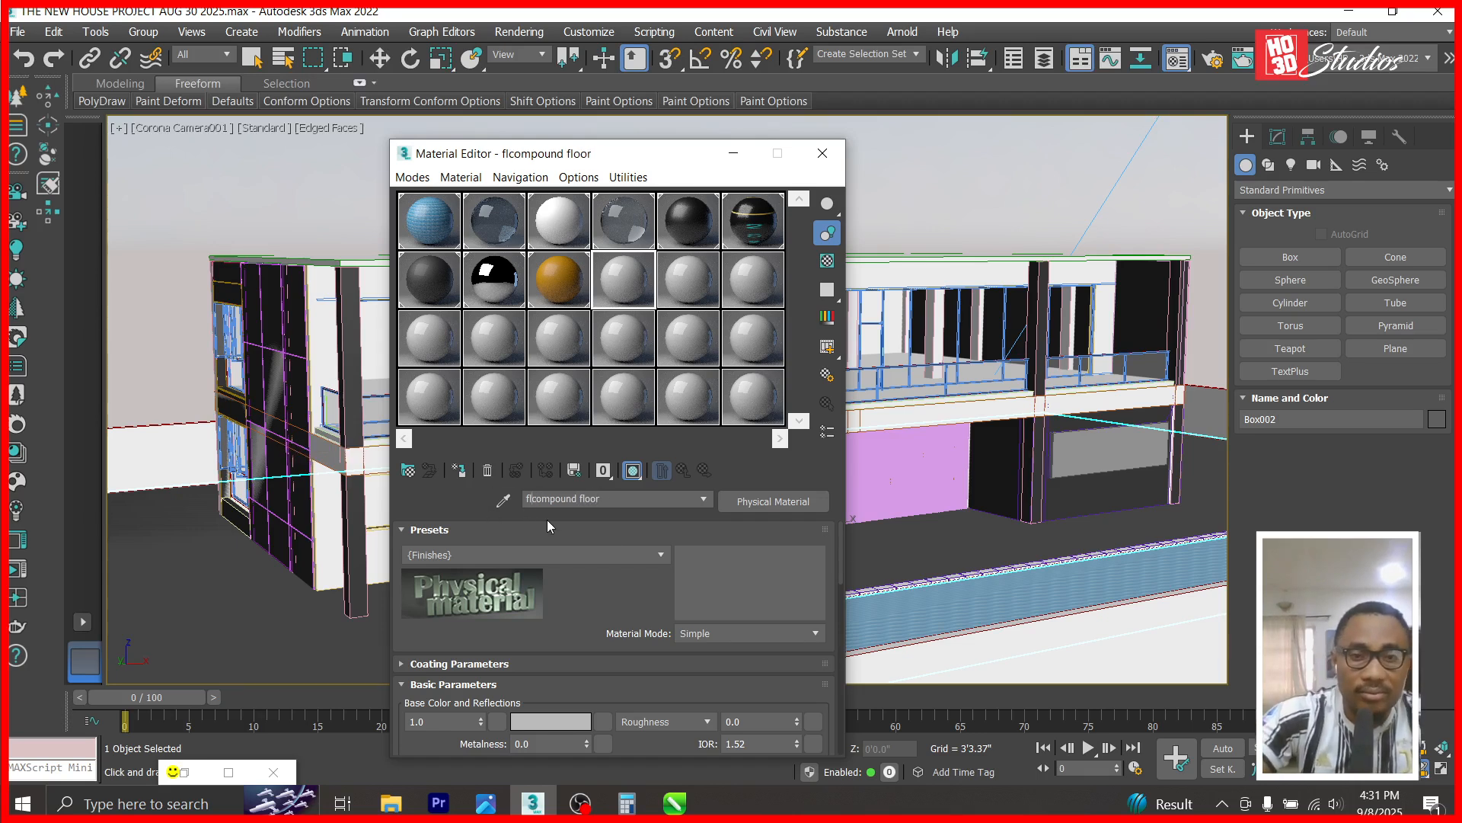
pyautogui.click(728, 501)
pyautogui.doubleClick(567, 237)
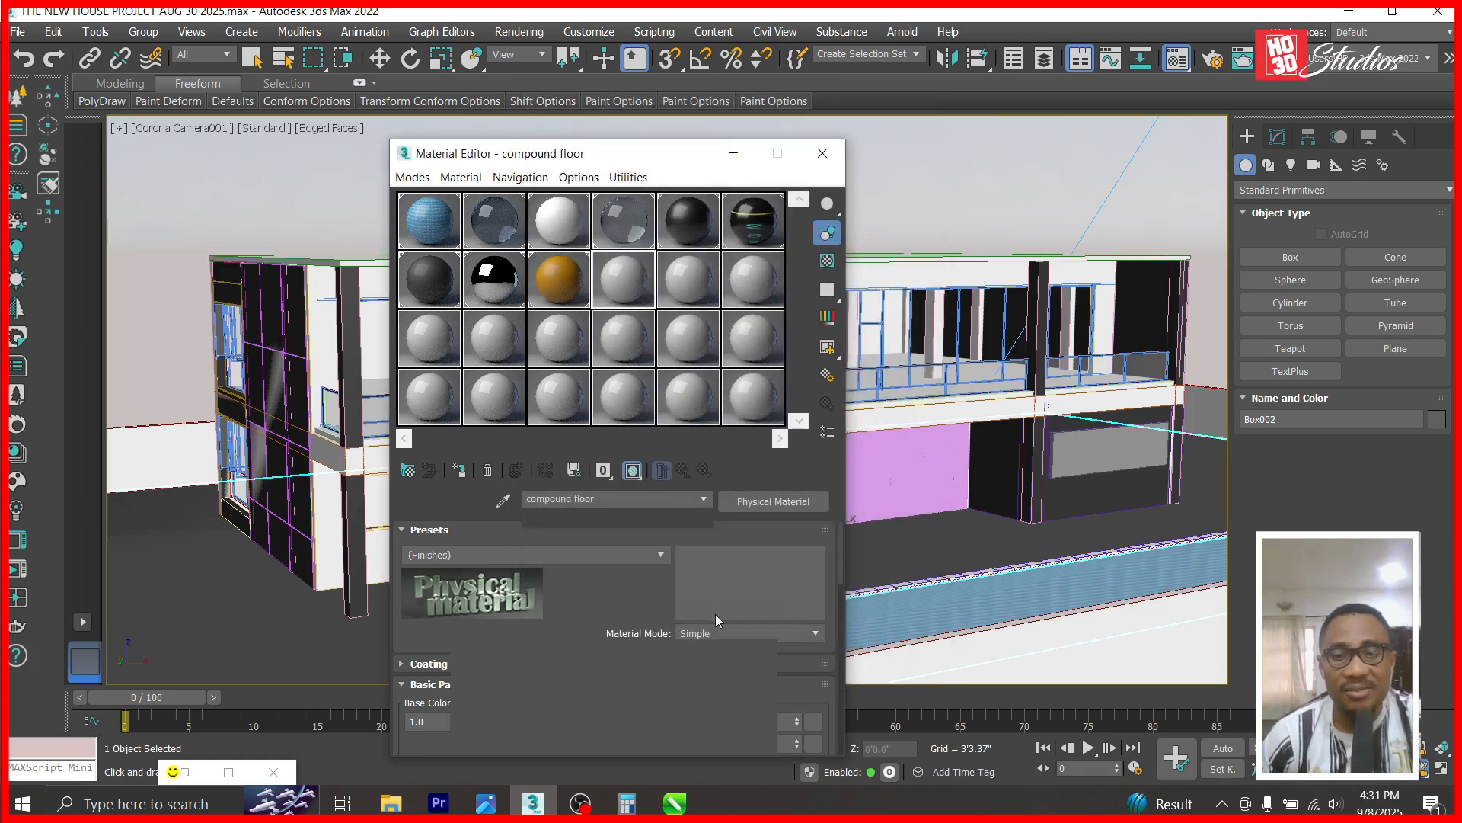
# - Load the floor tile PNG from the THE NEW HOUSE PROJECT AUG 30 2025 folder as the material's base color bitmap
pyautogui.click(732, 623)
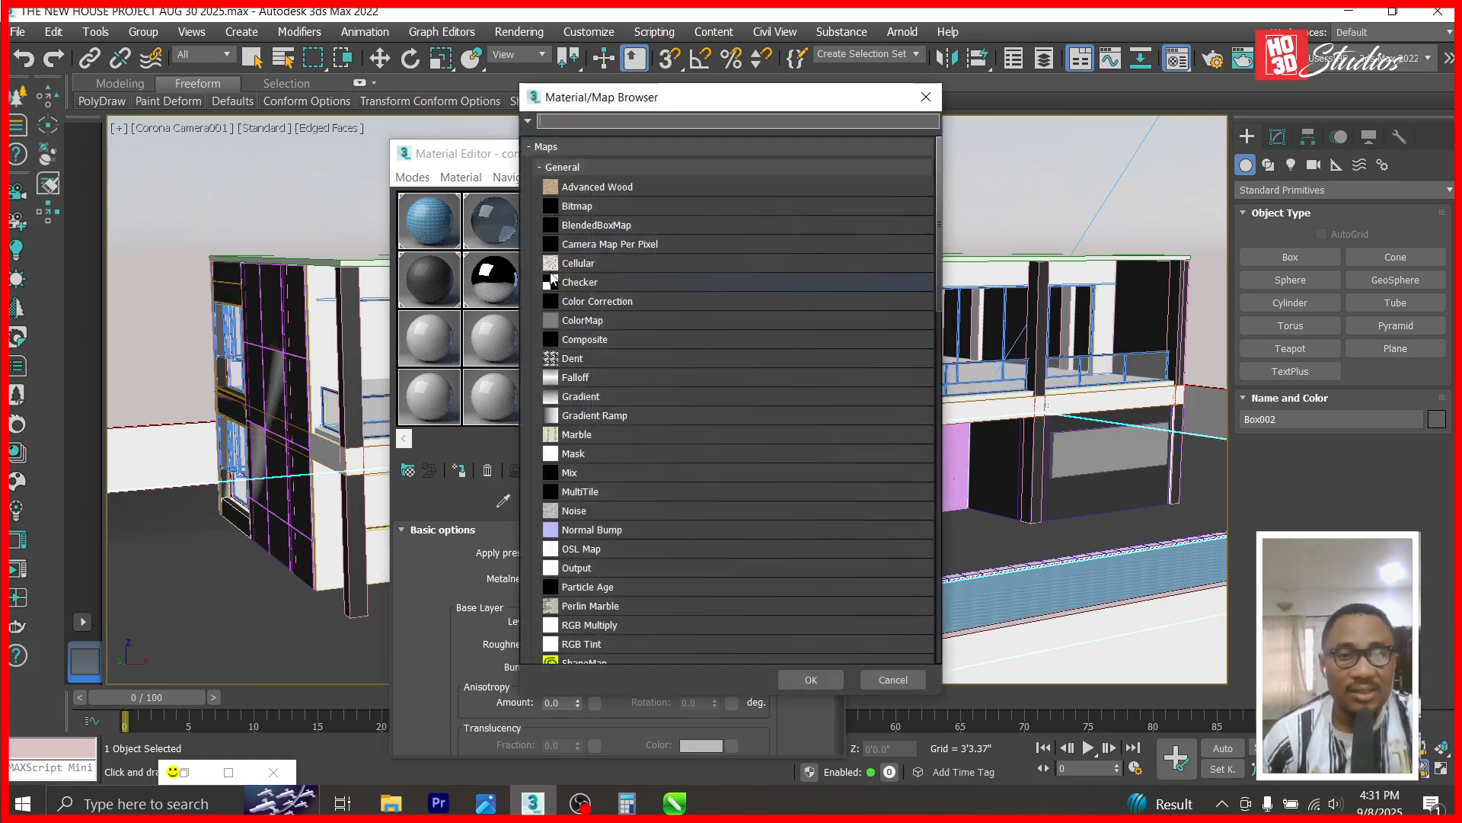
pyautogui.doubleClick(587, 206)
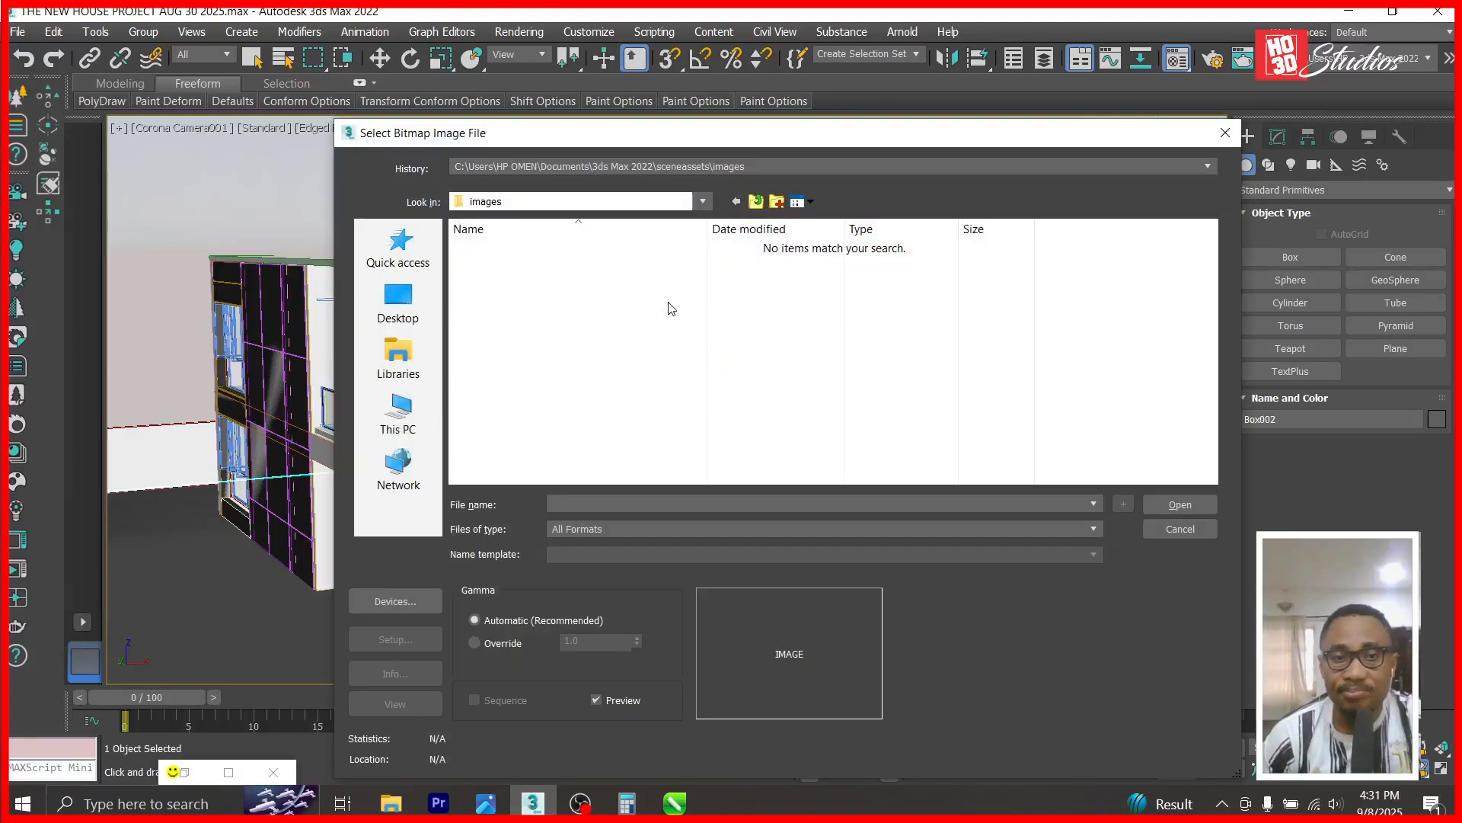
pyautogui.click(409, 356)
pyautogui.doubleClick(564, 251)
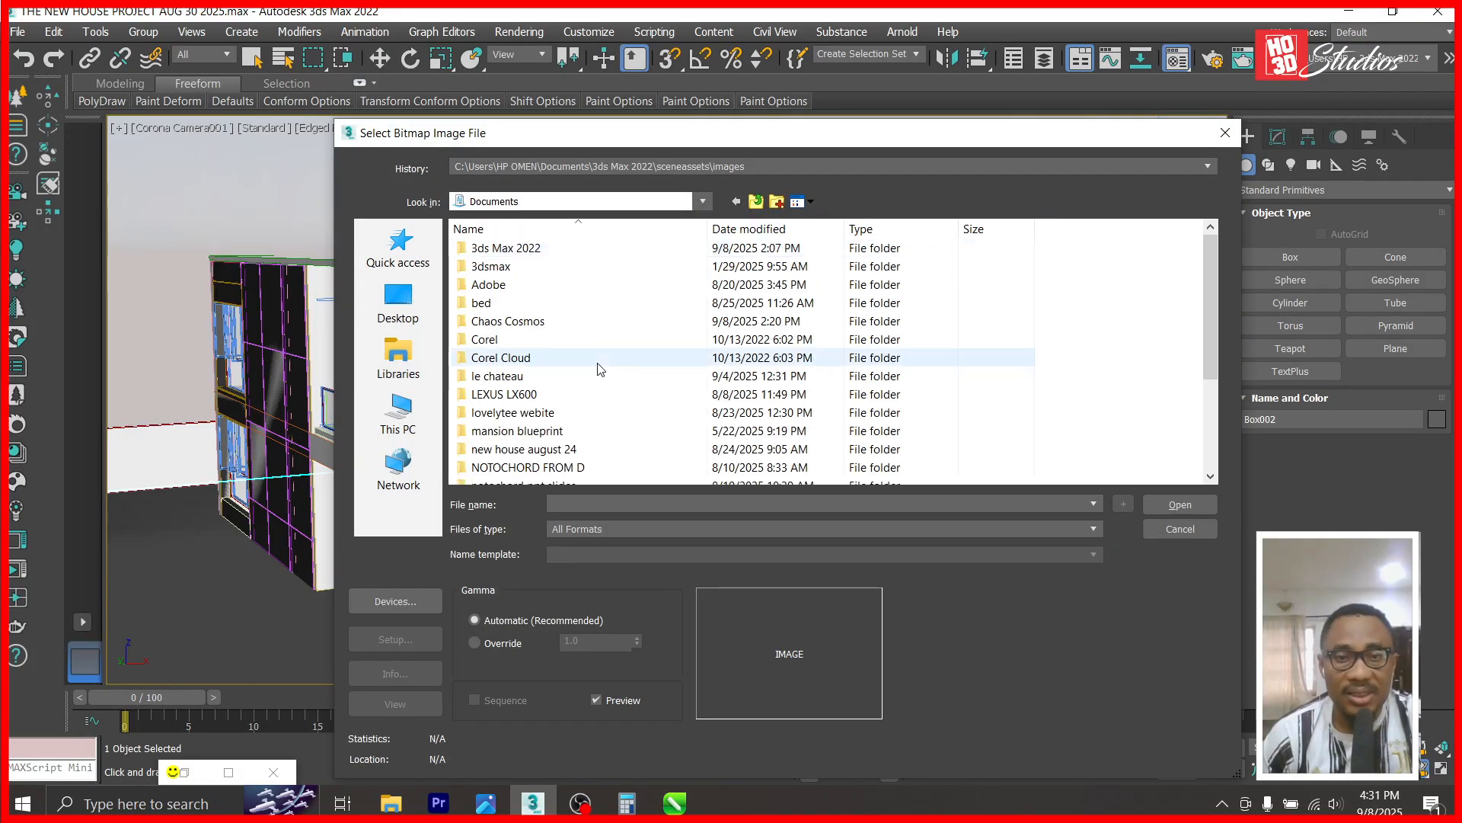
pyautogui.scroll(-2, 564, 457)
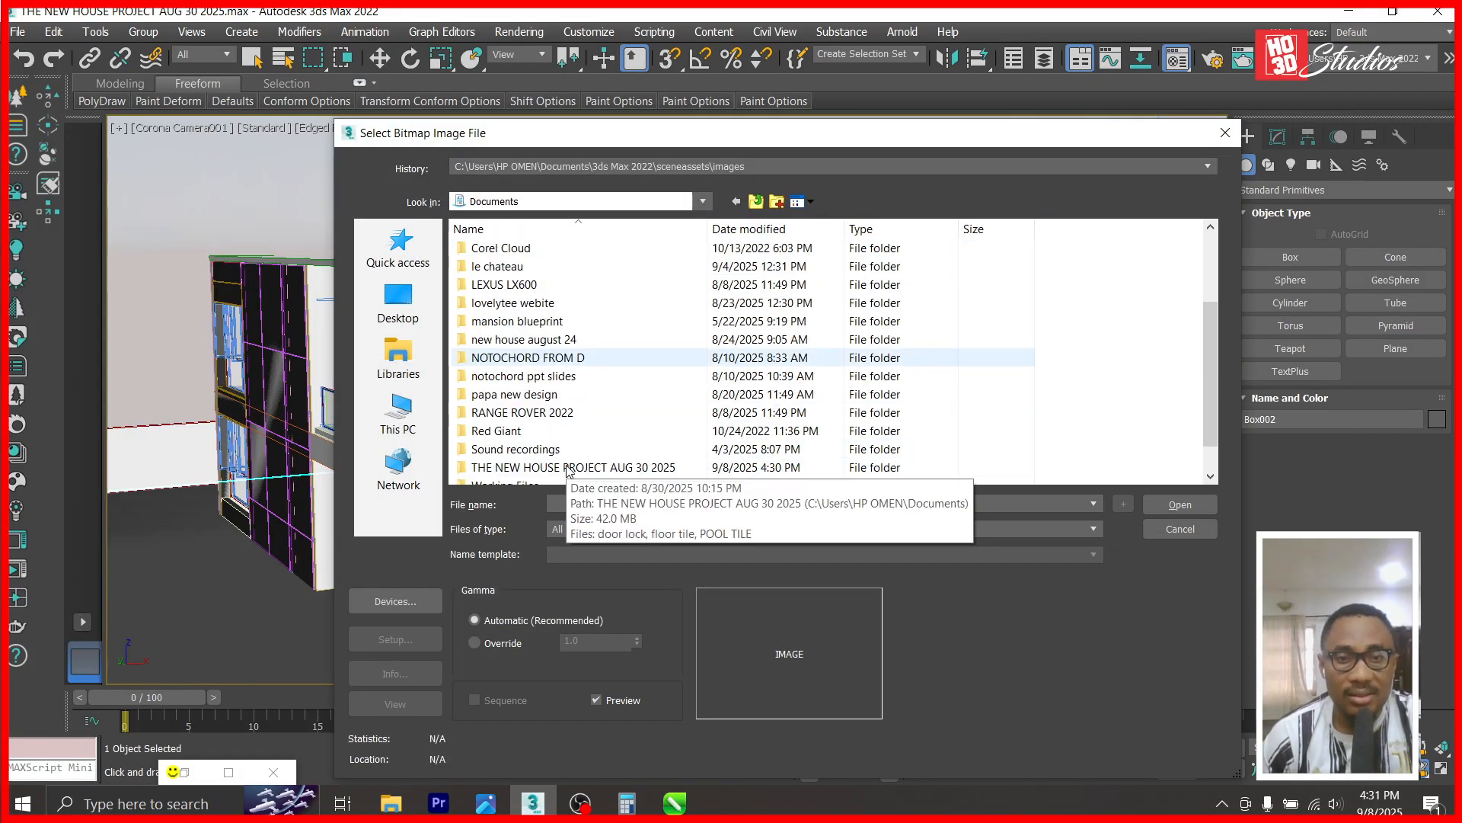
pyautogui.doubleClick(533, 467)
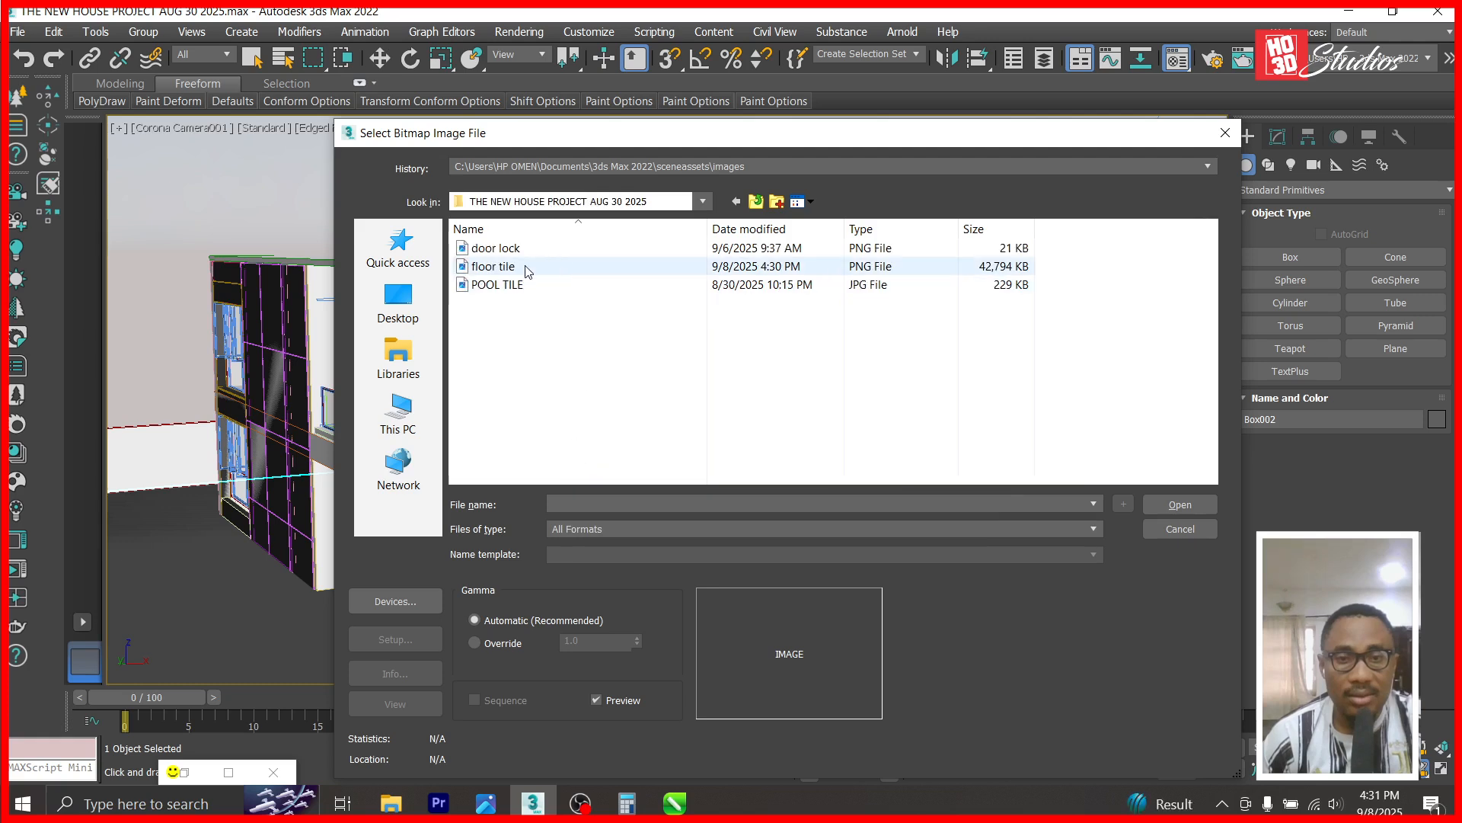
pyautogui.click(503, 266)
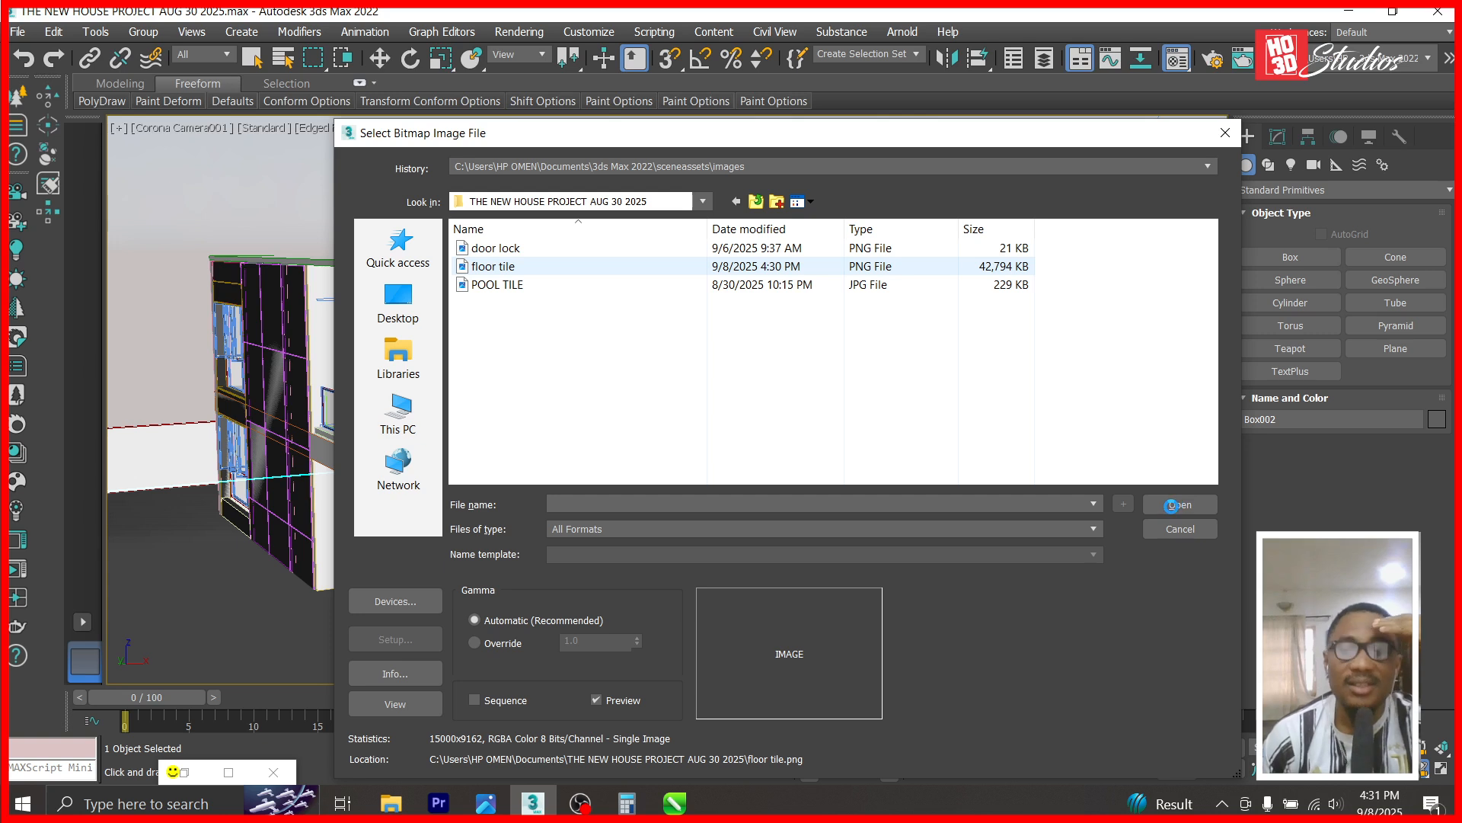
pyautogui.click(1171, 505)
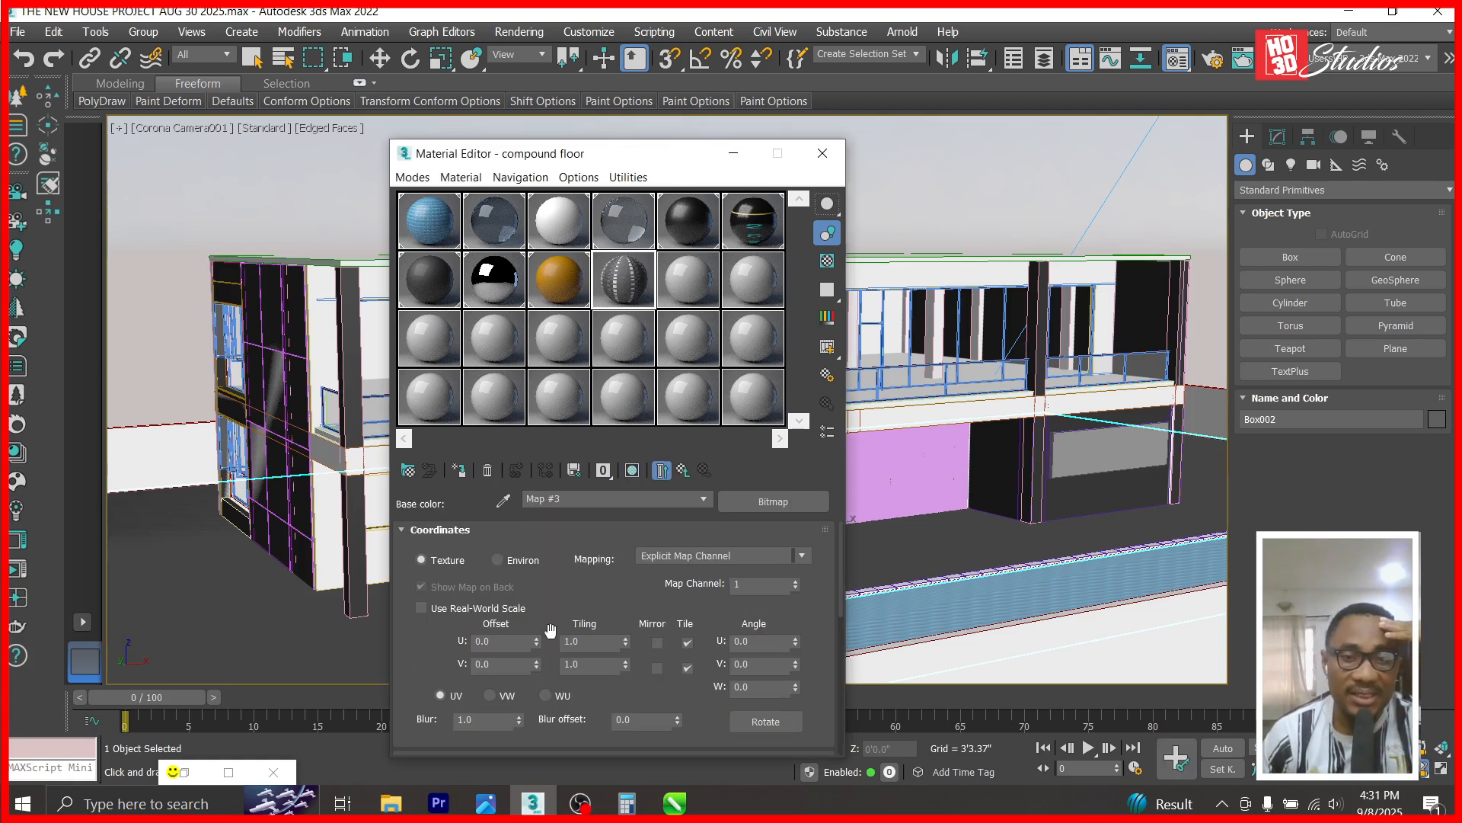
# - Assign the compound floor material to the ground around the building, return to its base settings and minimize the Material Editor
pyautogui.moveTo(609, 269); pyautogui.dragTo(249, 617)
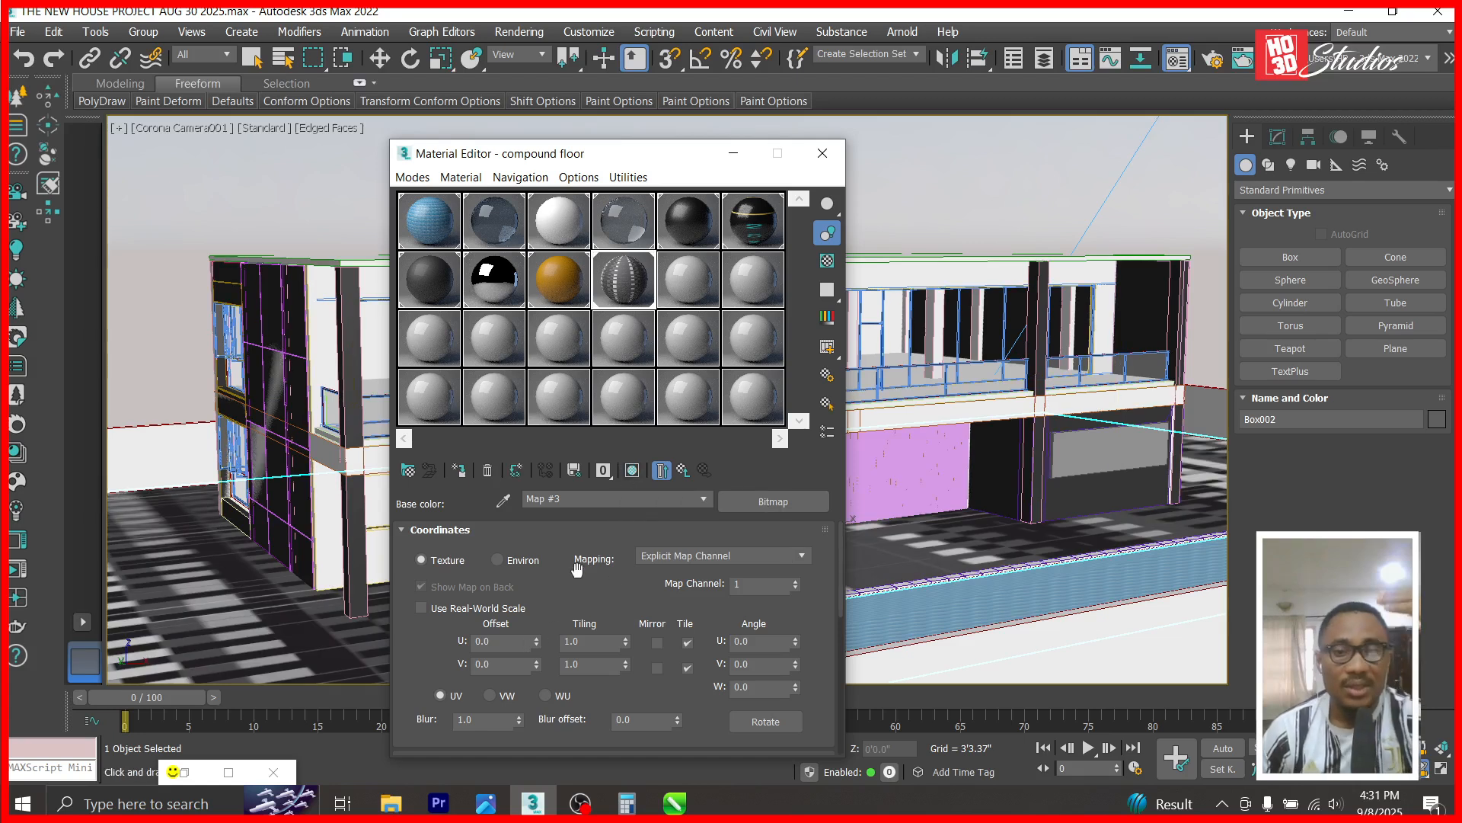
pyautogui.click(683, 471)
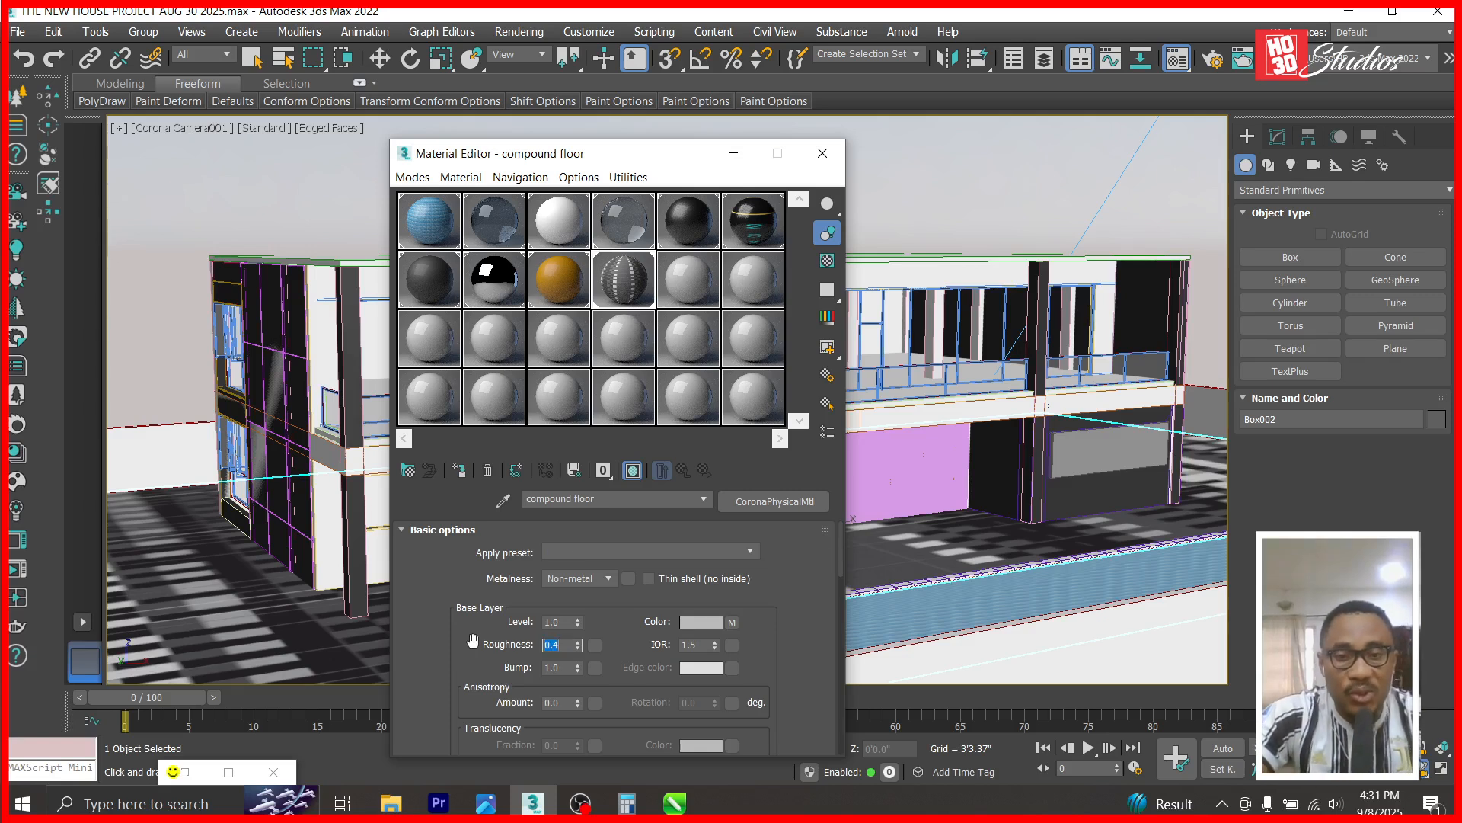
pyautogui.click(732, 154)
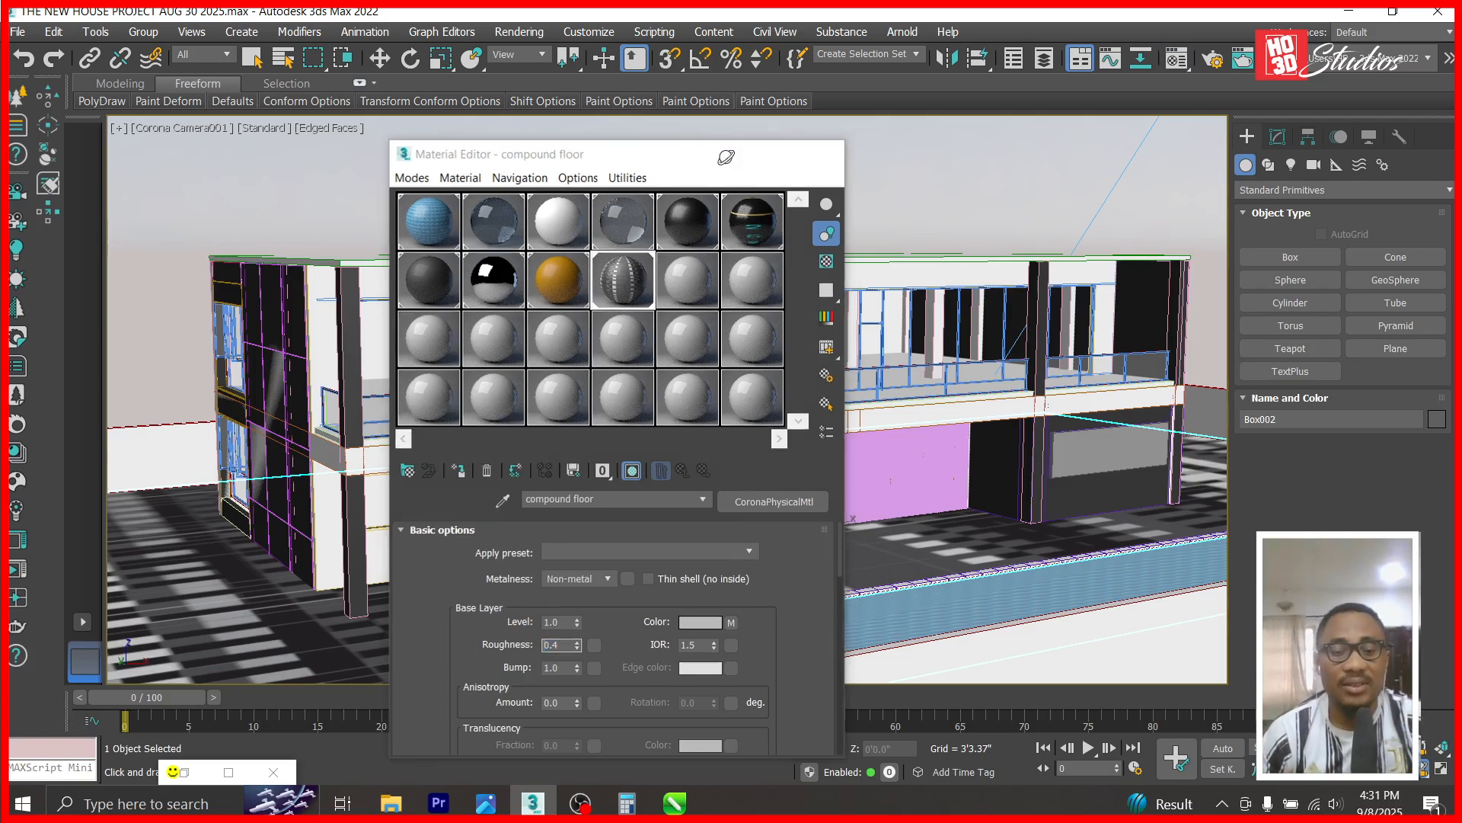
# - Examine the tile texture on the compound floor from the Top view and through Corona Camera001
pyautogui.press('t')
pyautogui.press('c')
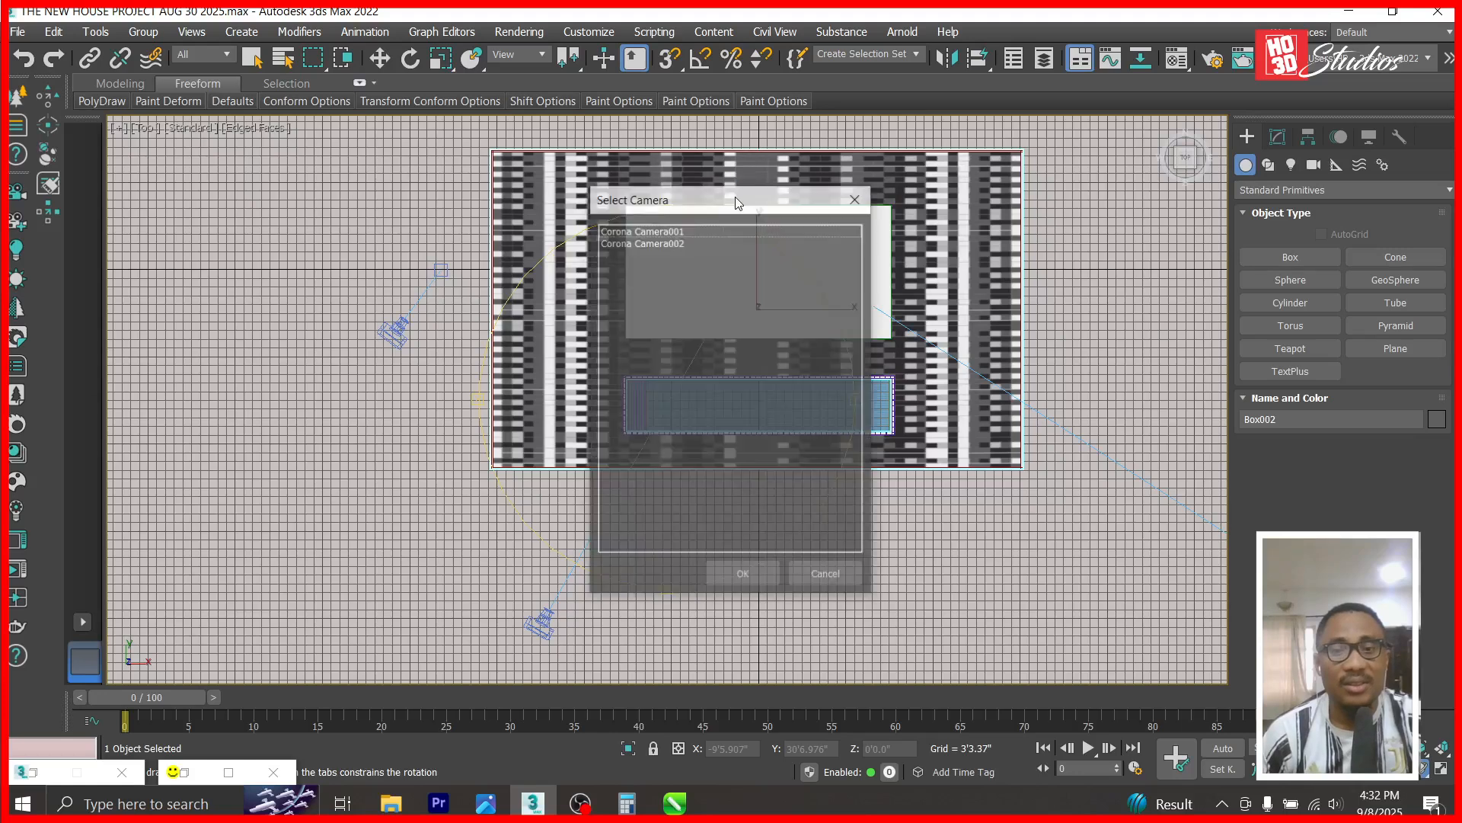
pyautogui.click(666, 230)
pyautogui.doubleClick(666, 230)
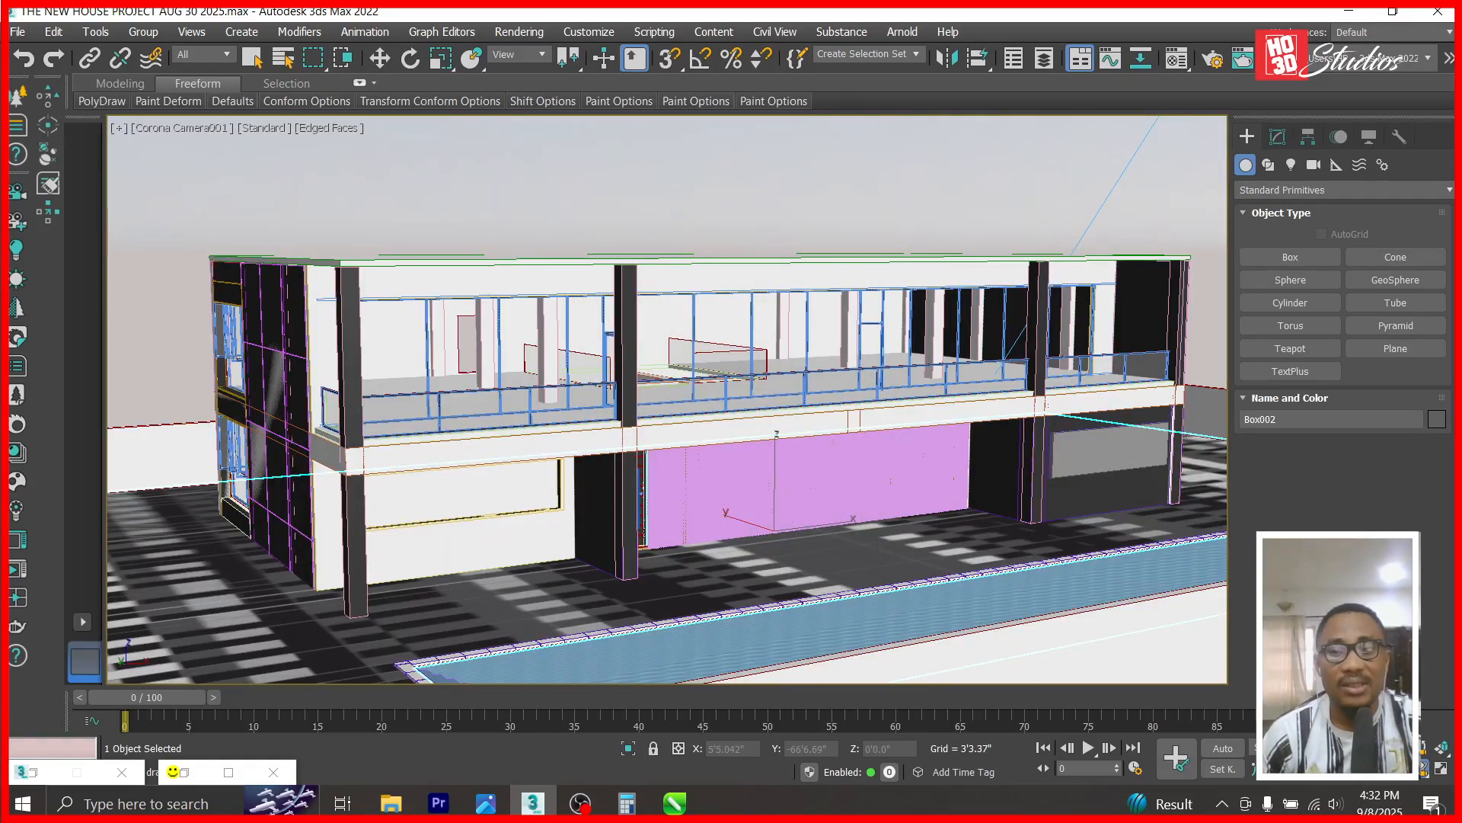
pyautogui.scroll(-5, 787, 396)
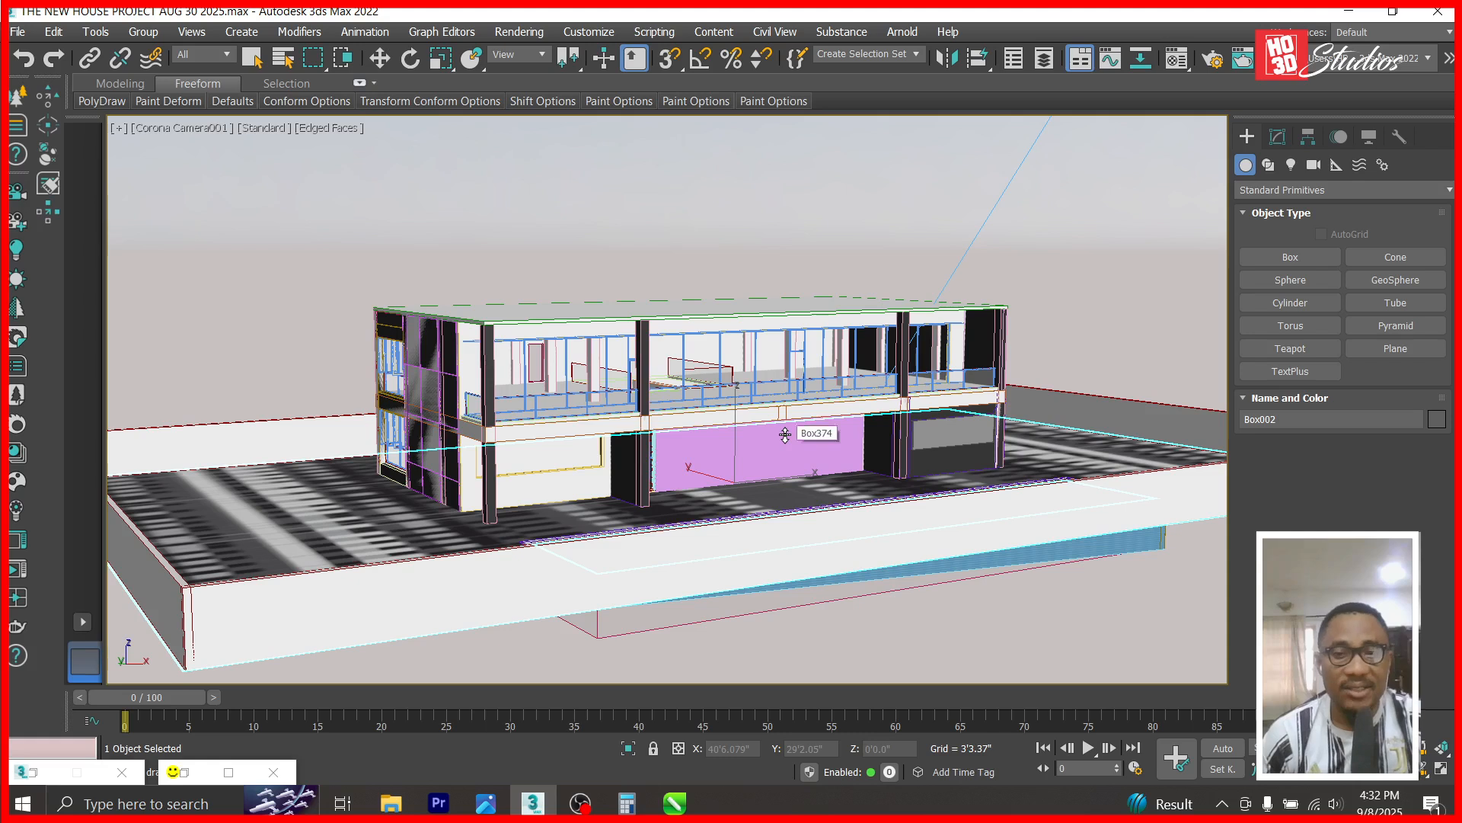
# - Switch to CorelDRAW's Untitled-1 document and draw a rectangle about 110 inches tall beside the tile texture
pyautogui.press('m')
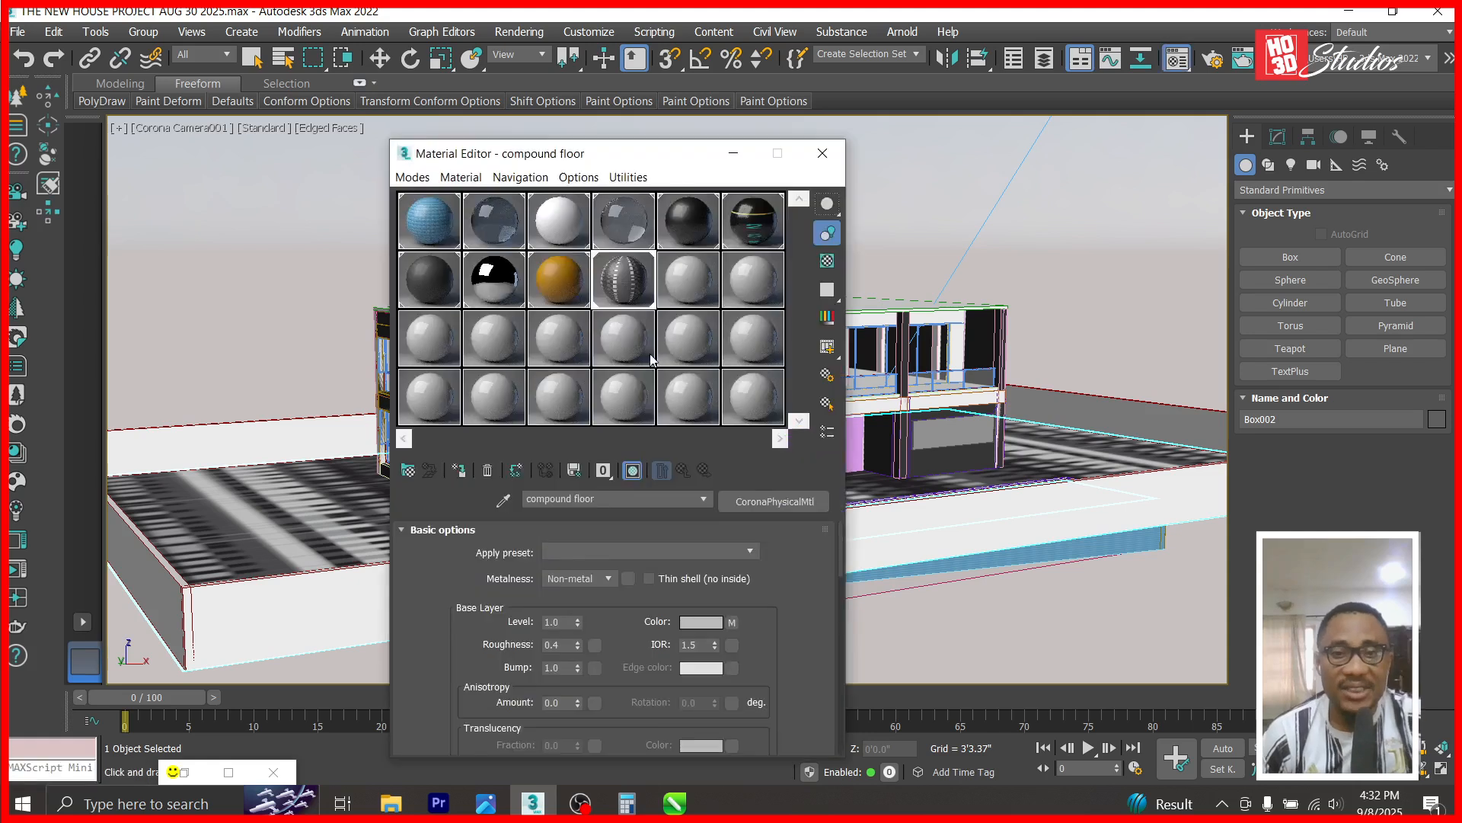
pyautogui.moveTo(668, 803)
pyautogui.click(801, 765)
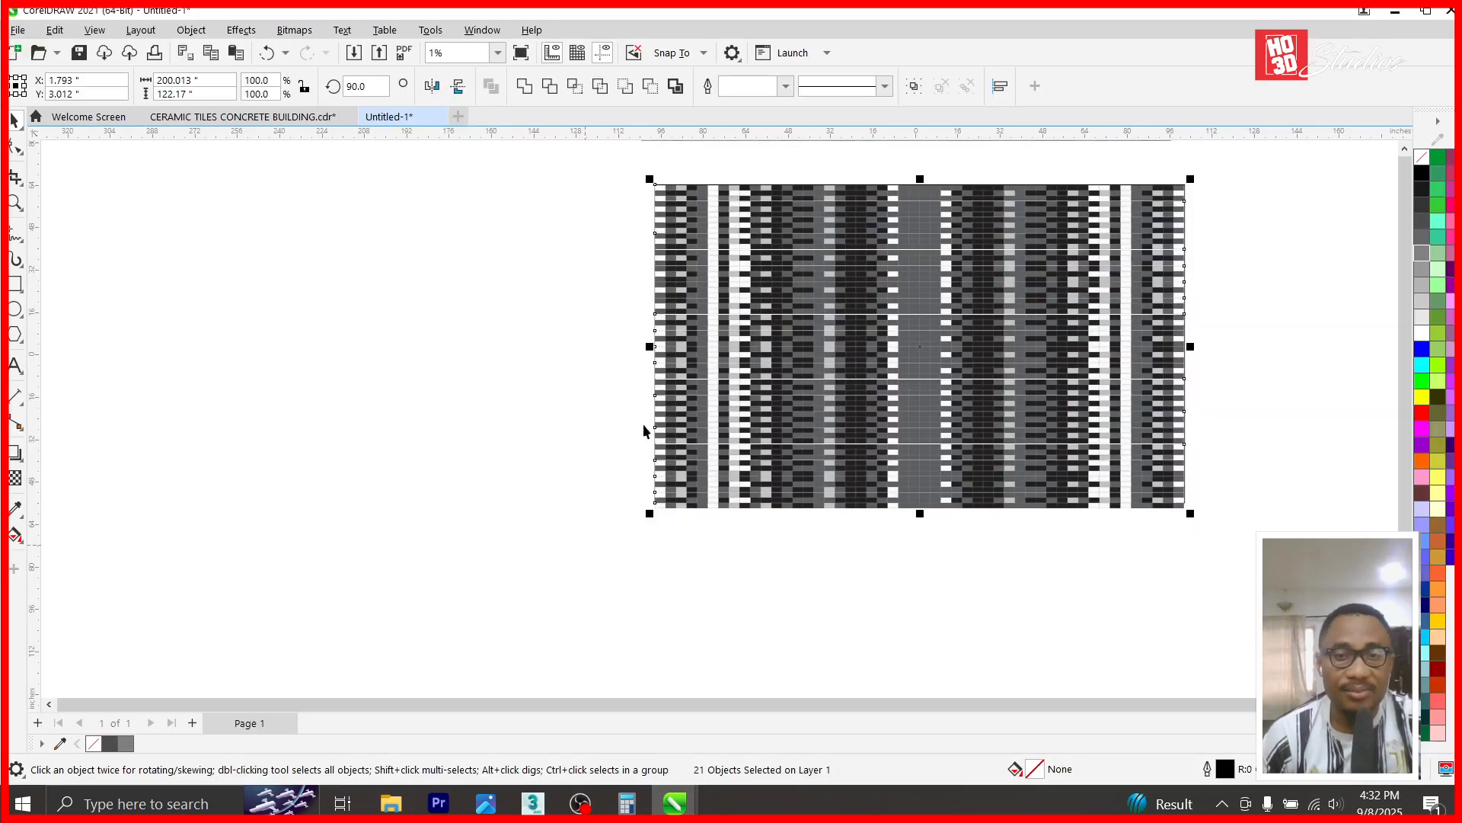
pyautogui.click(395, 334)
pyautogui.press('F6')
pyautogui.moveTo(129, 187); pyautogui.dragTo(480, 480)
pyautogui.press('space')
# - Copy the full tile texture's width and set the new rectangle's width to 200.013 inches
pyautogui.click(852, 338)
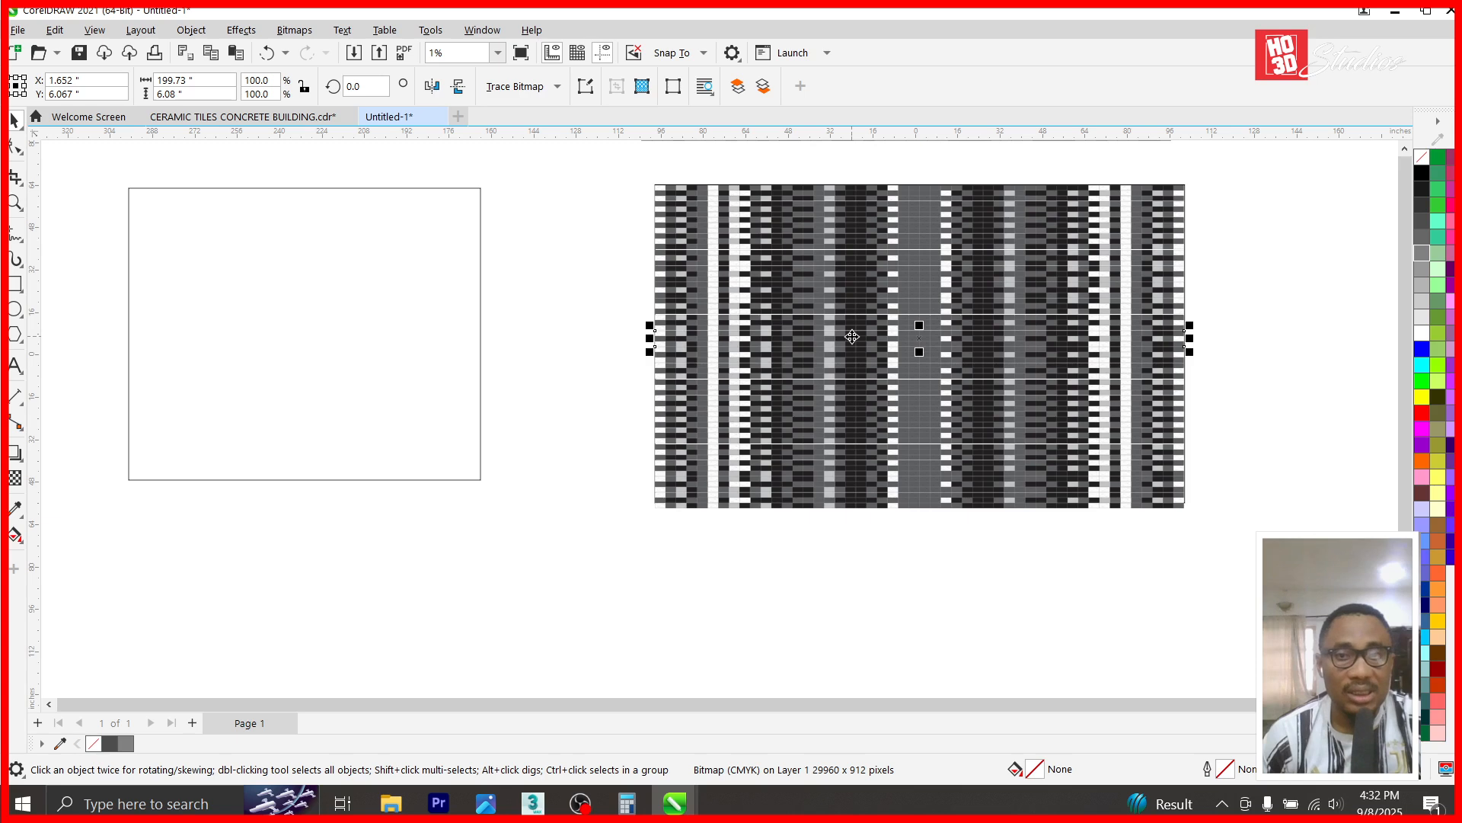
pyautogui.moveTo(620, 163); pyautogui.dragTo(1241, 543)
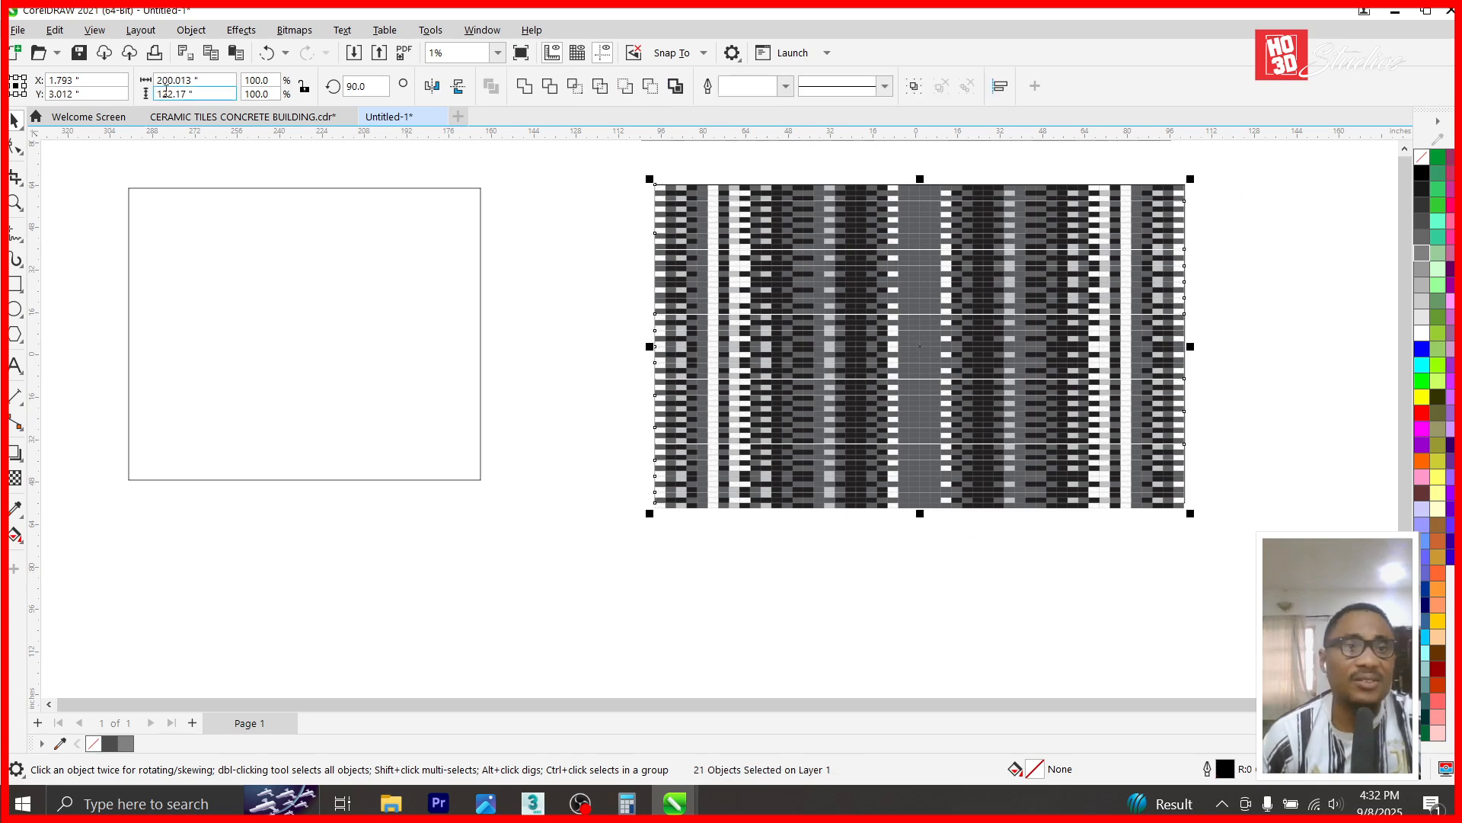
pyautogui.moveTo(208, 79); pyautogui.dragTo(156, 86)
pyautogui.hotkey('ctrl', 'c')
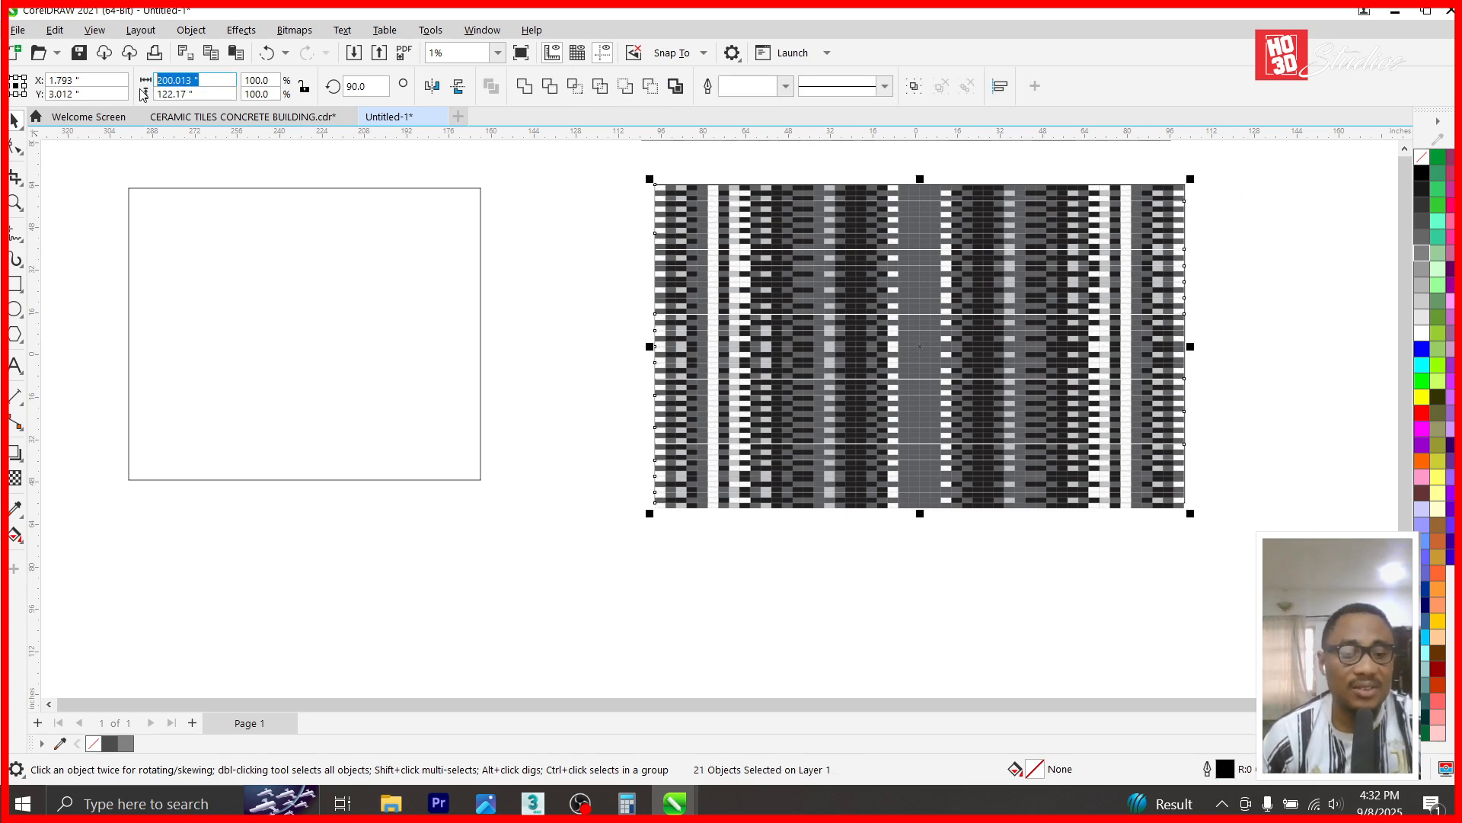
pyautogui.click(278, 253)
pyautogui.moveTo(225, 79); pyautogui.dragTo(157, 80)
pyautogui.hotkey('ctrl', 'v')
pyautogui.press('Return')
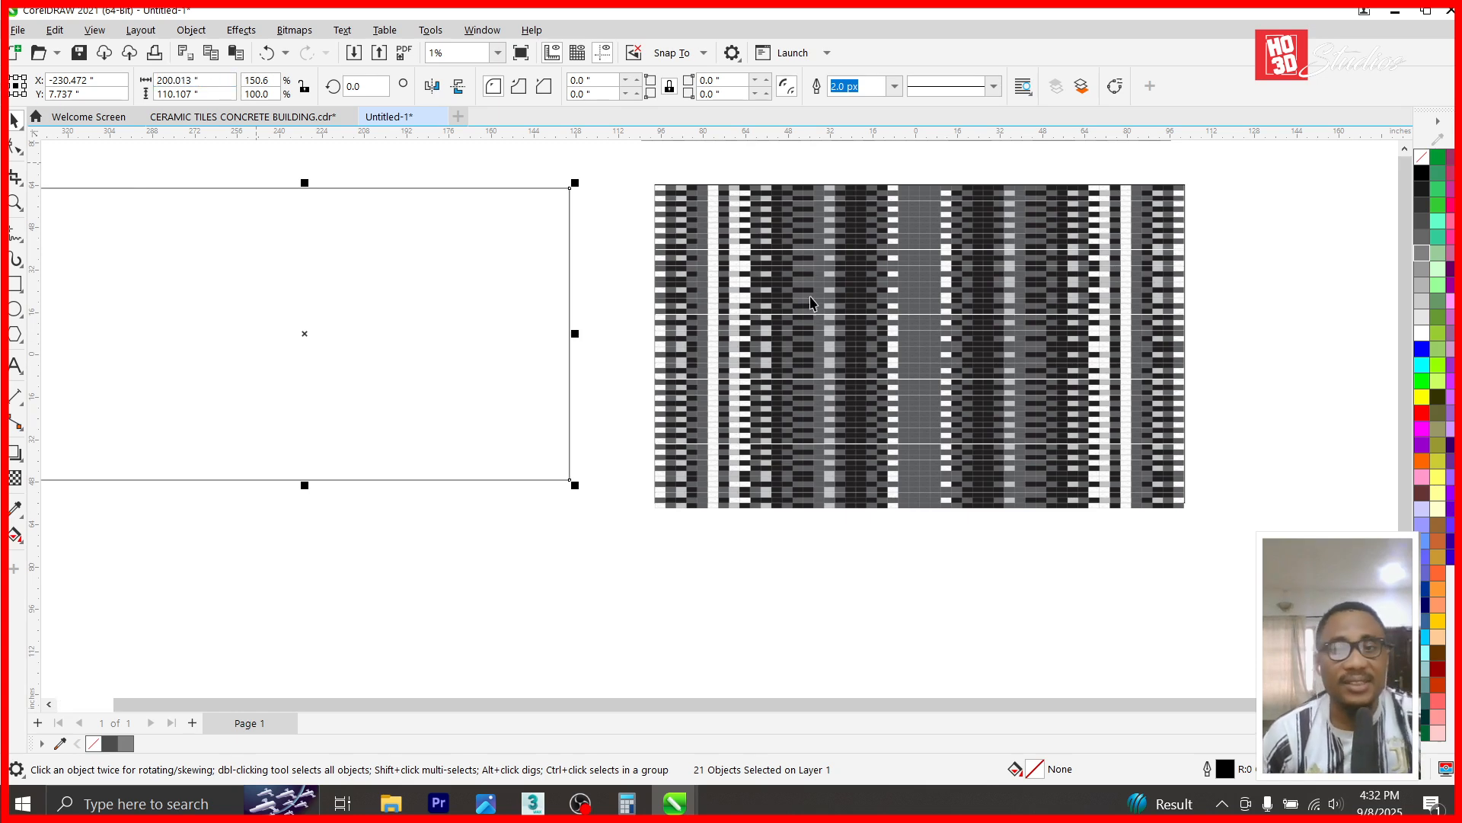
pyautogui.click(874, 323)
pyautogui.moveTo(606, 164); pyautogui.dragTo(1231, 527)
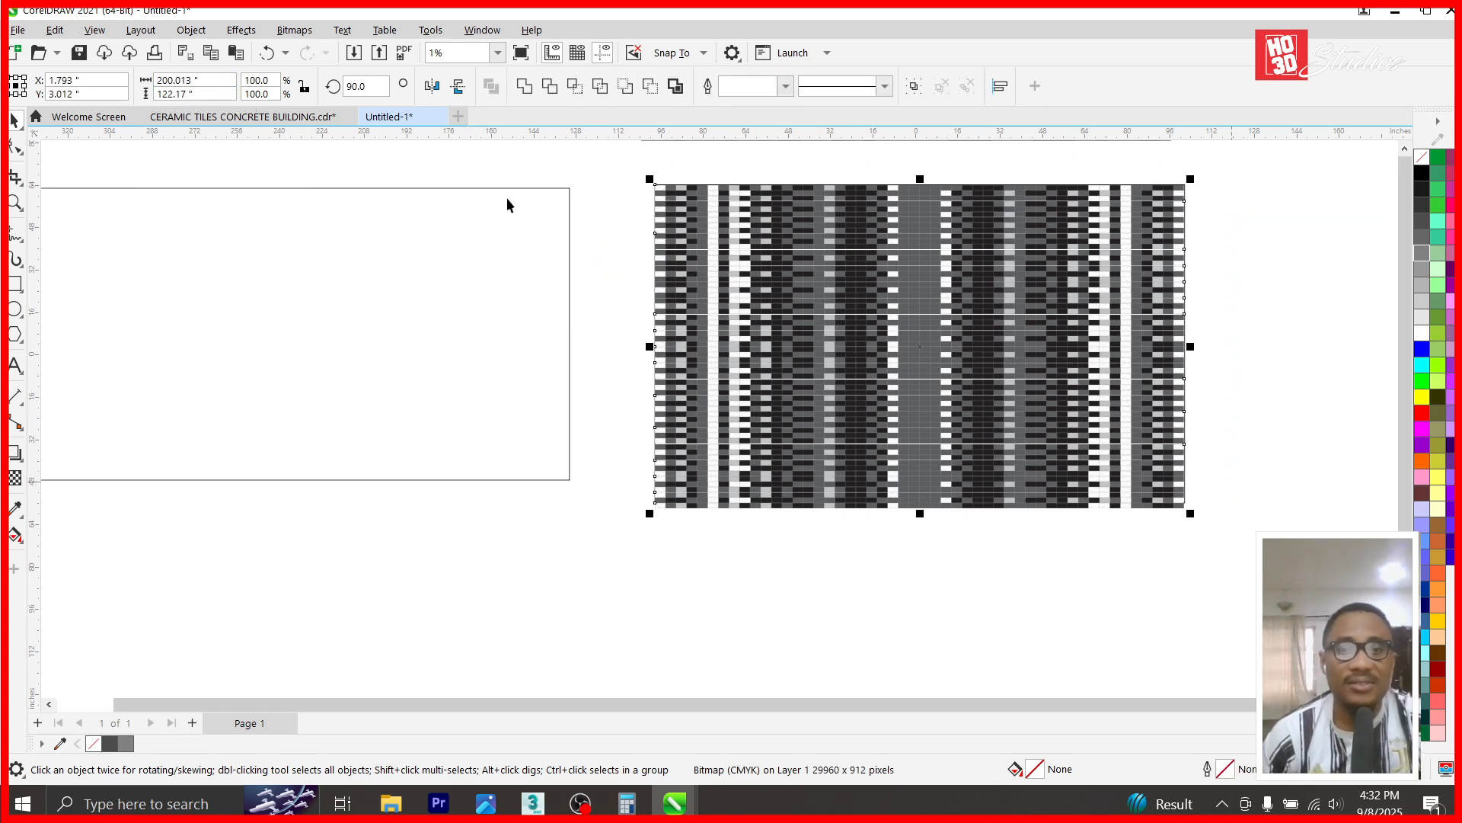
pyautogui.click(213, 96)
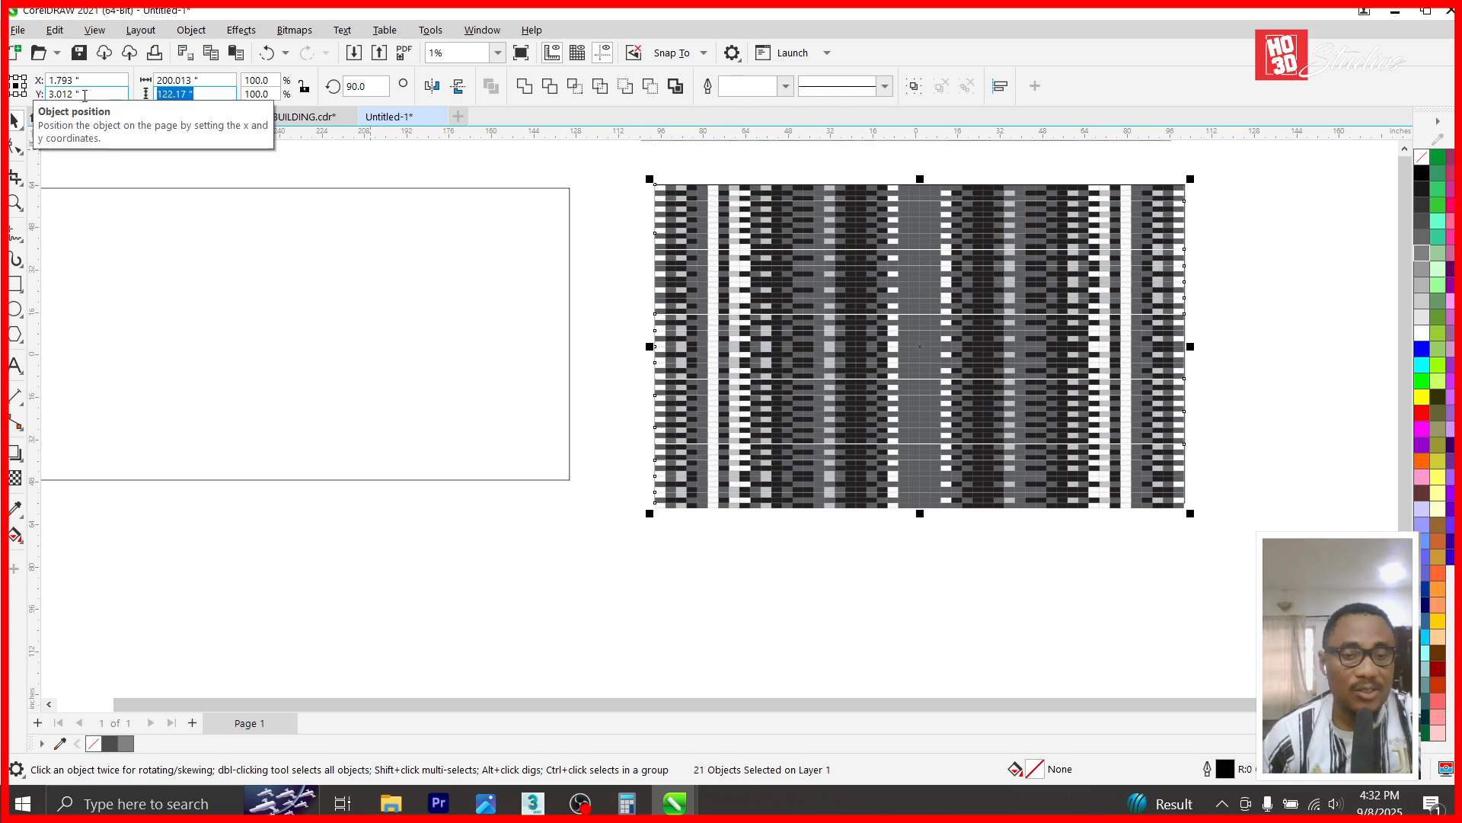
pyautogui.click(294, 249)
pyautogui.write('122.17 "')
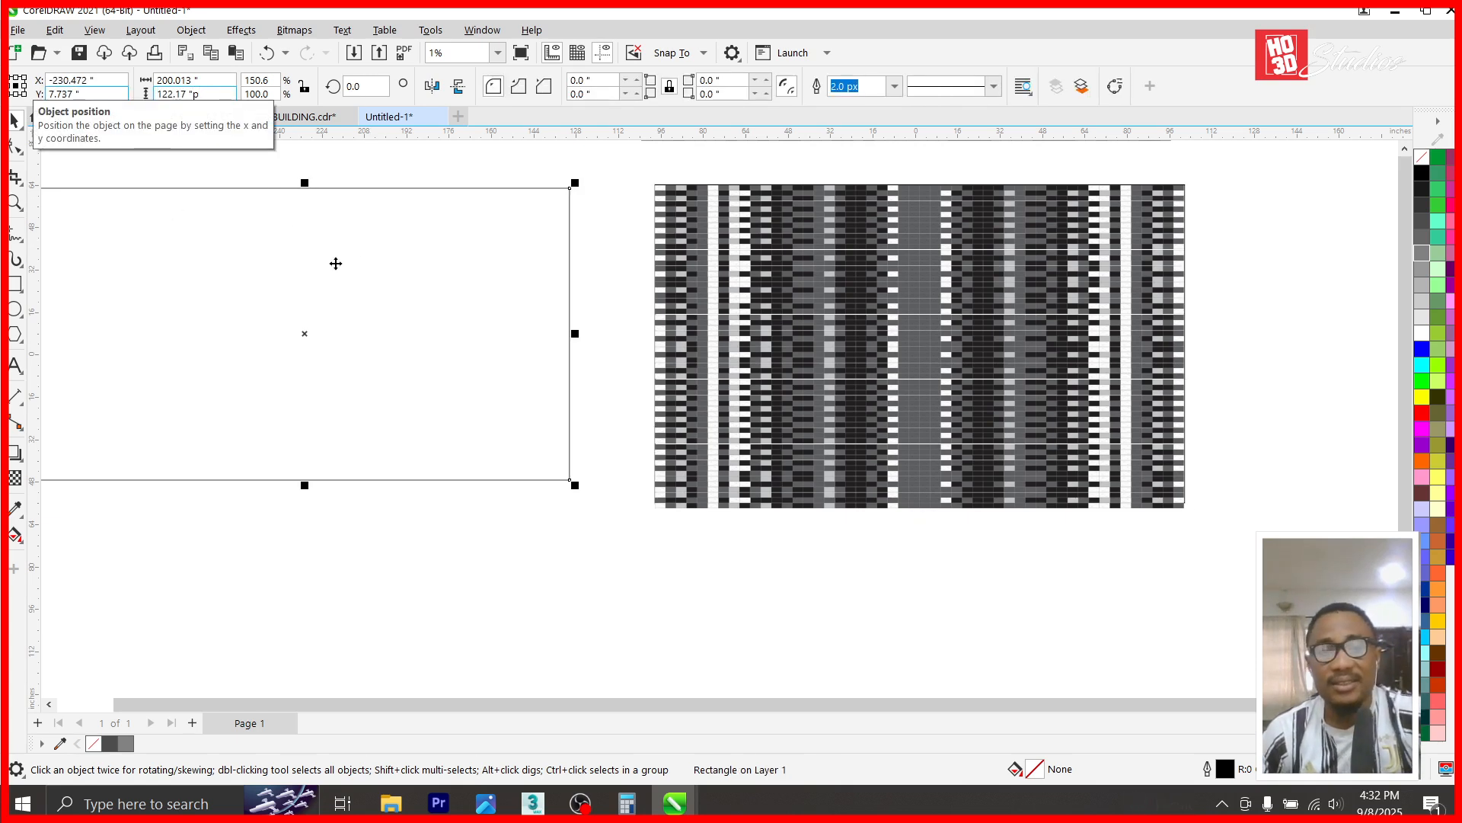
pyautogui.click(413, 462)
pyautogui.click(427, 475)
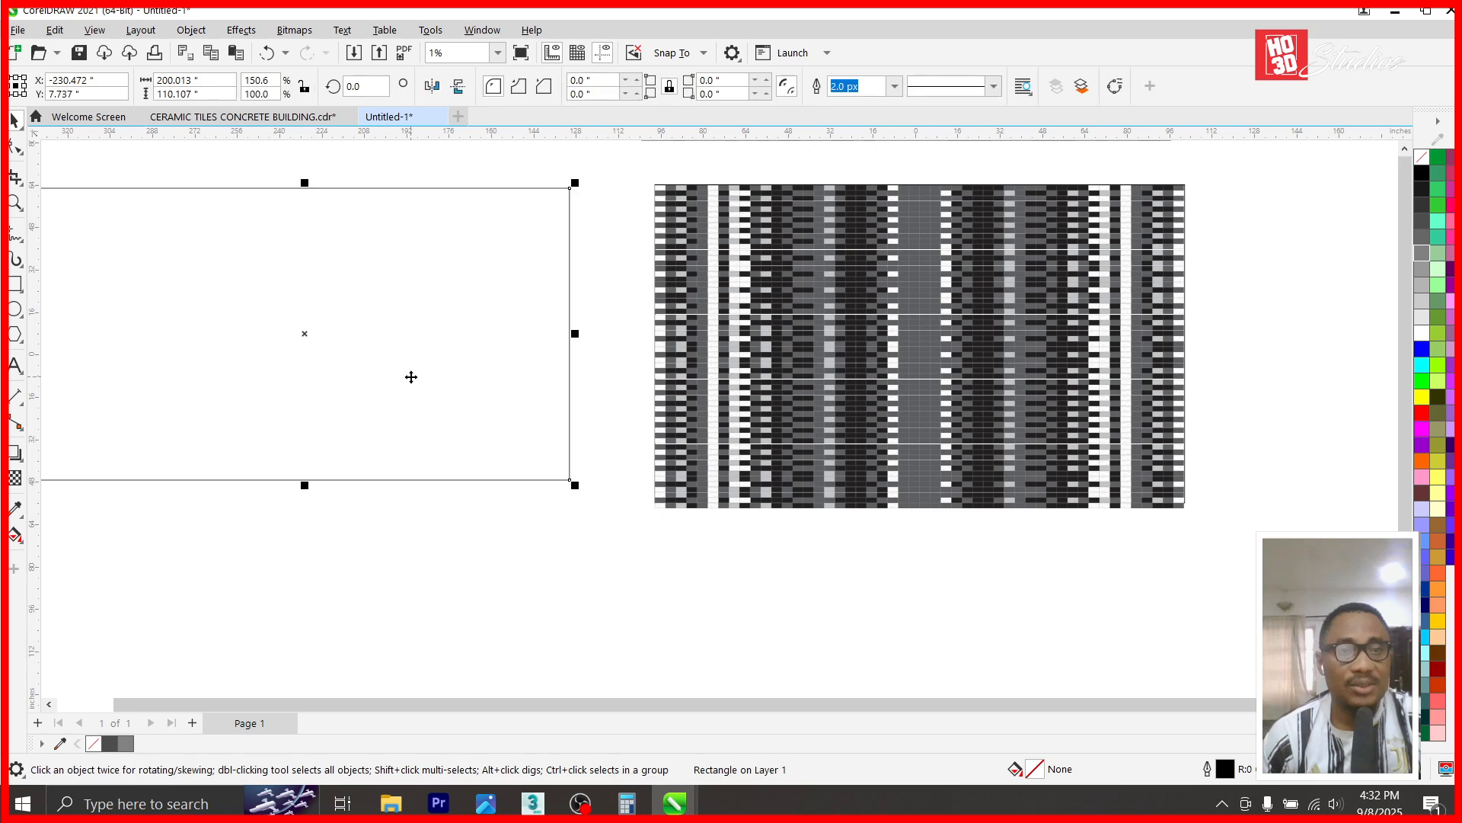
# - Copy the full tile texture's height and set the rectangle's height to 122.17 inches
pyautogui.moveTo(657, 190); pyautogui.dragTo(1200, 514)
pyautogui.click(175, 94)
pyautogui.hotkey('ctrl', 'c')
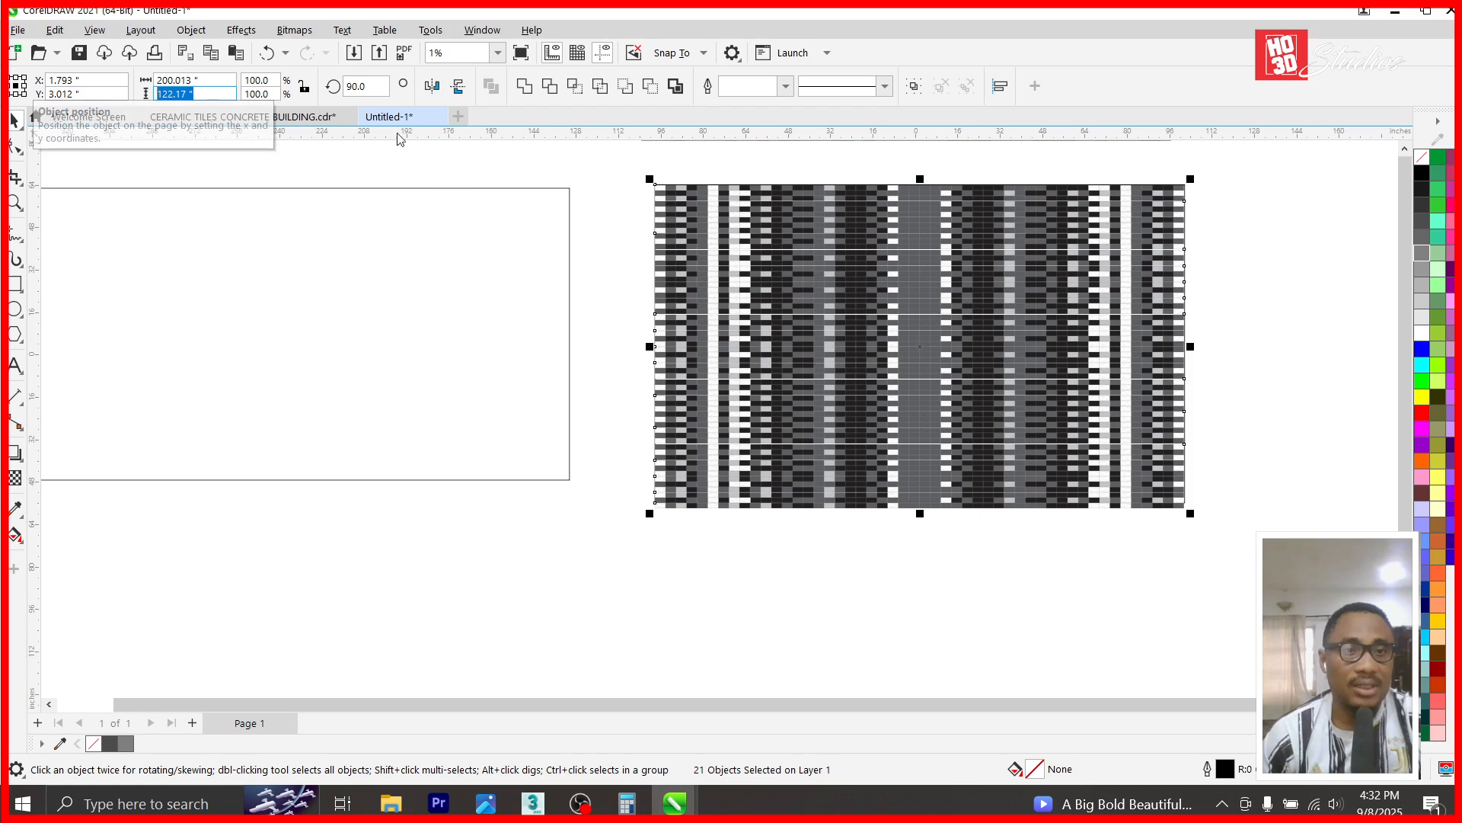
pyautogui.click(401, 188)
pyautogui.moveTo(210, 93); pyautogui.dragTo(132, 101)
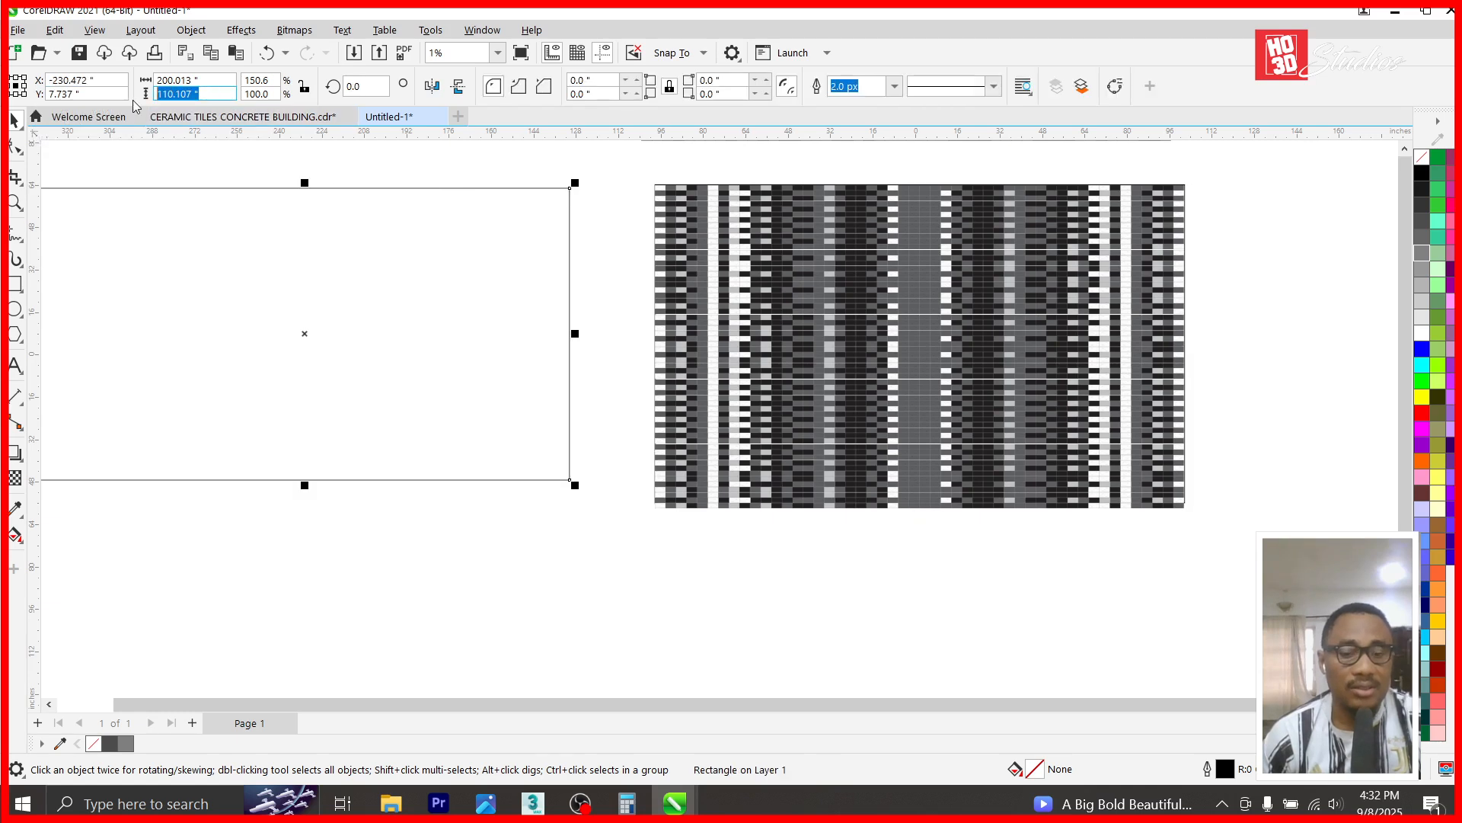
pyautogui.hotkey('ctrl', 'v')
pyautogui.press('Return')
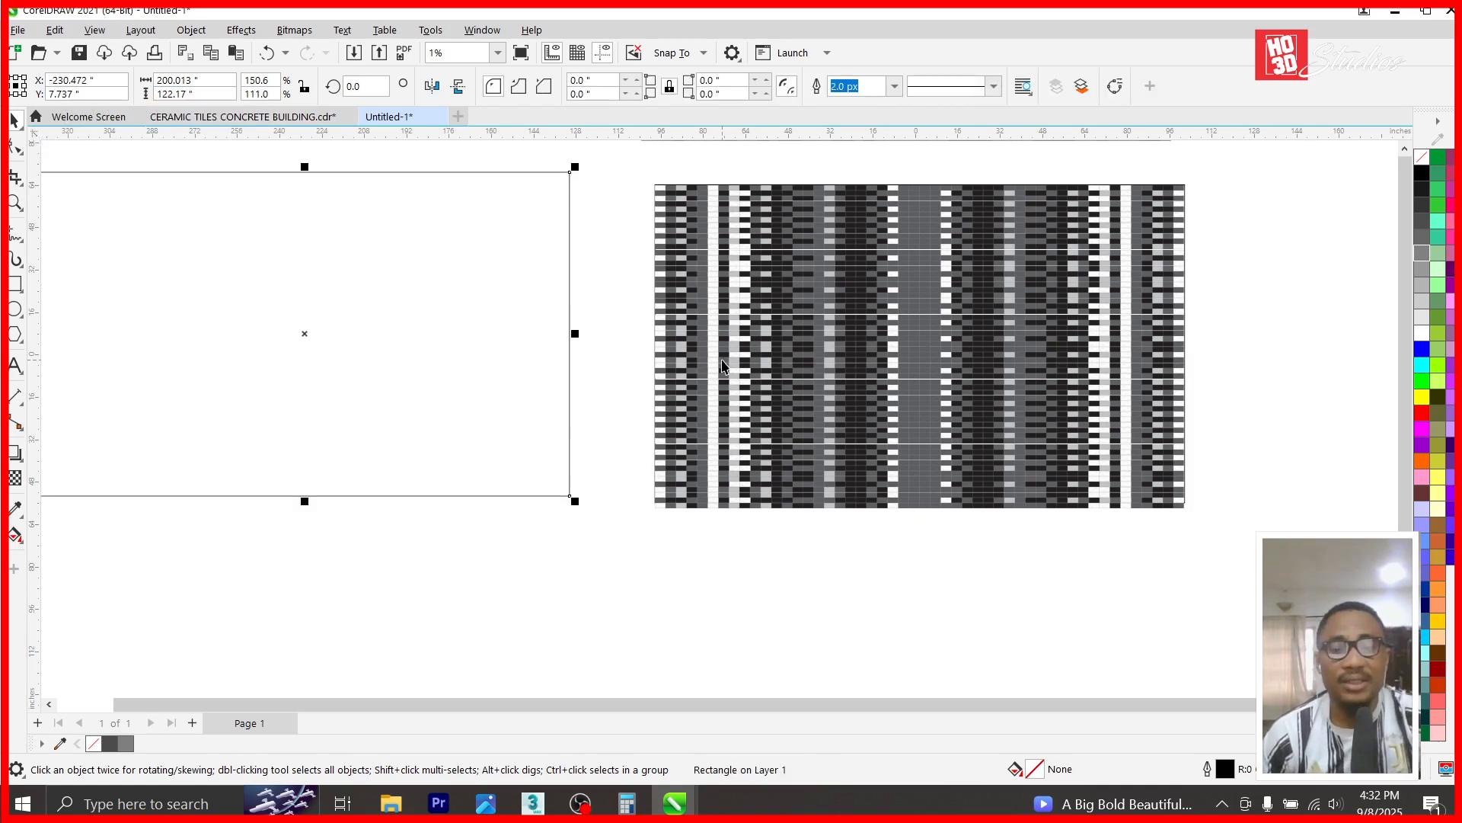
# - Center the rectangle on the page over the tile texture and fill it black with a uniform transparency of 50
pyautogui.press('p')
pyautogui.click(1421, 173)
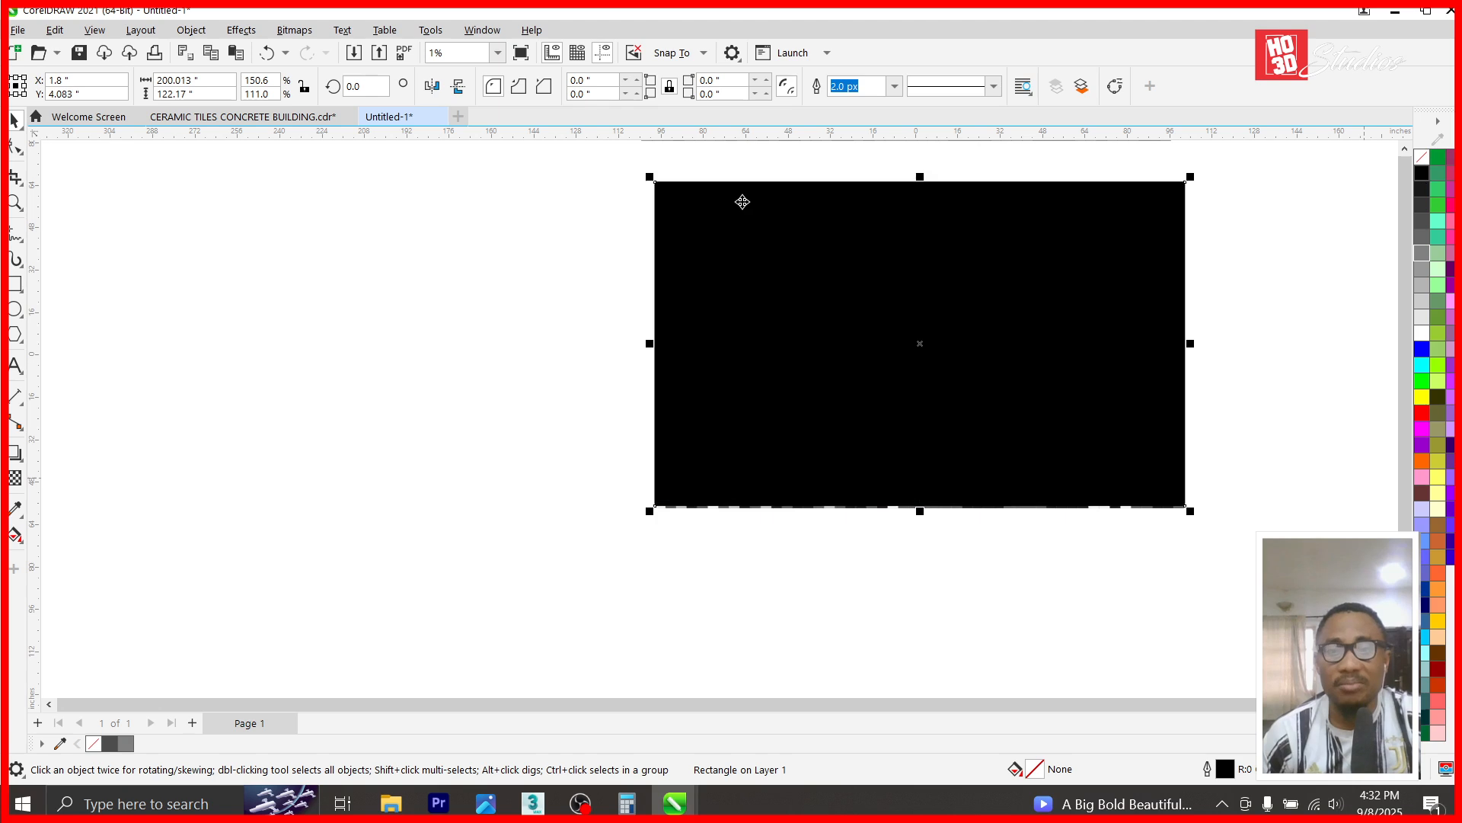
pyautogui.click(16, 478)
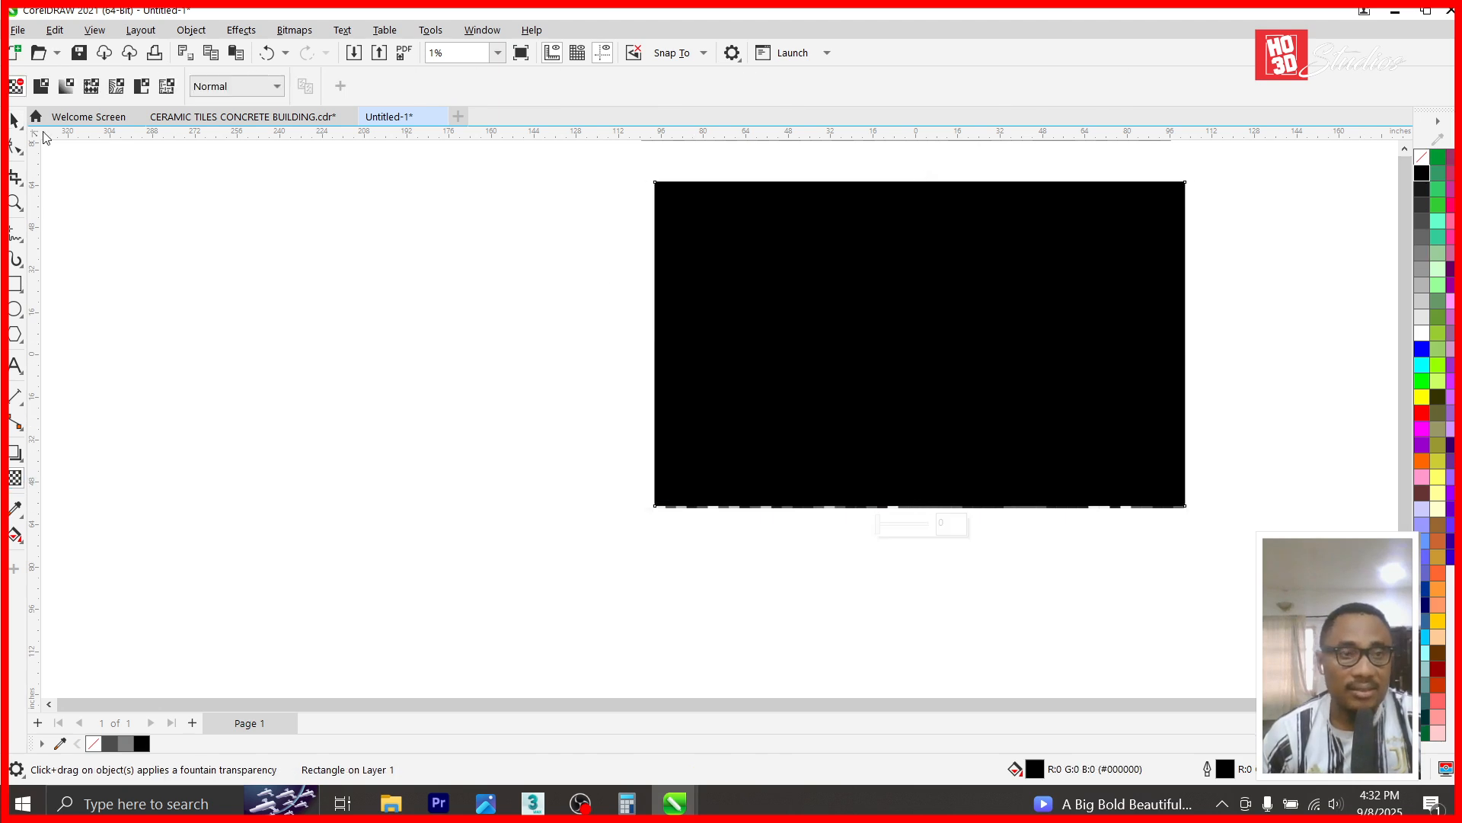
pyautogui.click(41, 84)
pyautogui.click(14, 120)
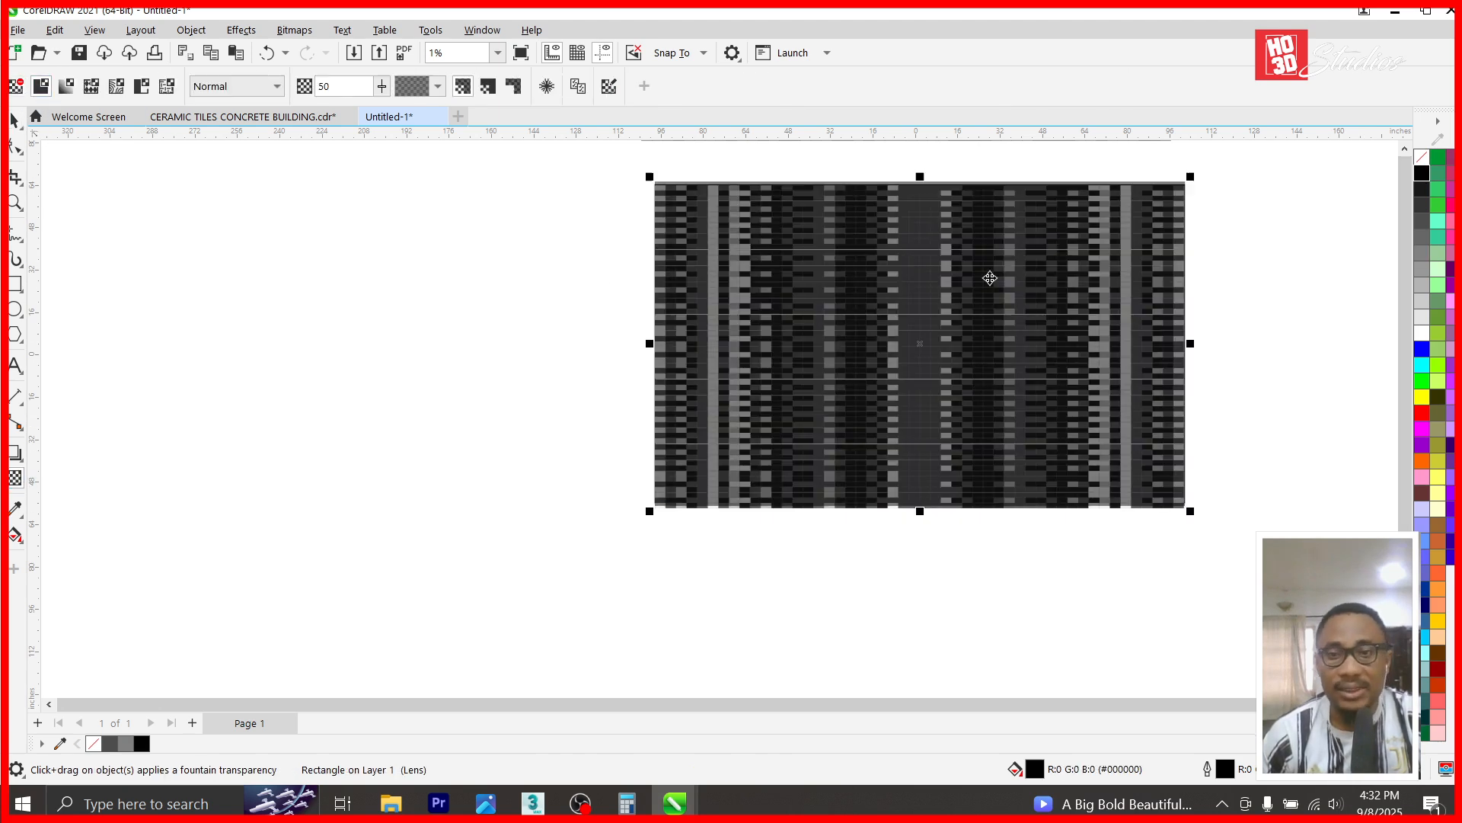
# - Inspect the overlay's coverage along the texture's lower edge and undo the accidental move of the bottom tile row
pyautogui.click(1223, 160)
pyautogui.moveTo(1223, 166); pyautogui.dragTo(593, 577)
pyautogui.scroll(2, 827, 495)
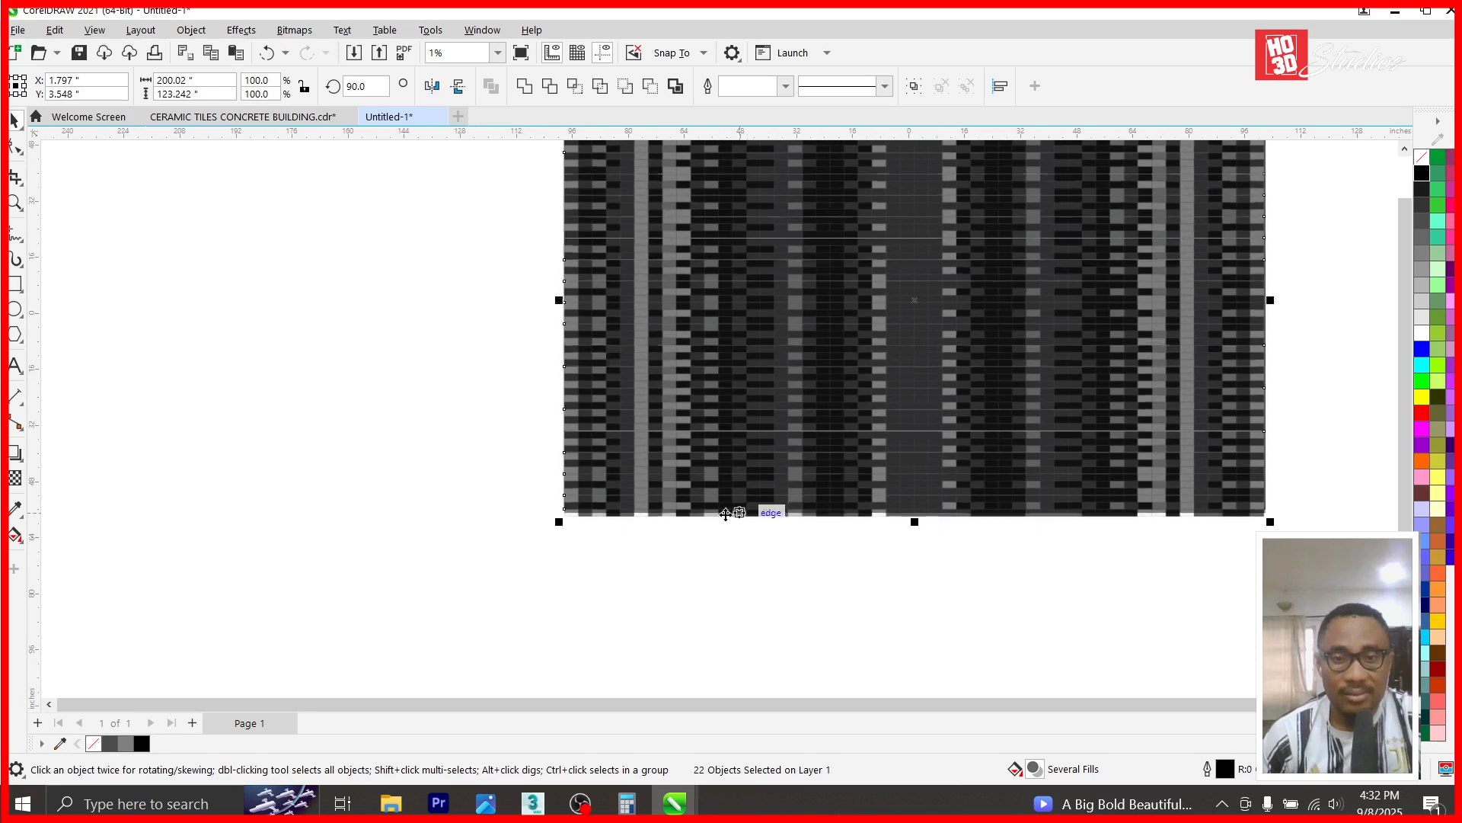
pyautogui.scroll(5, 503, 541)
pyautogui.click(457, 478)
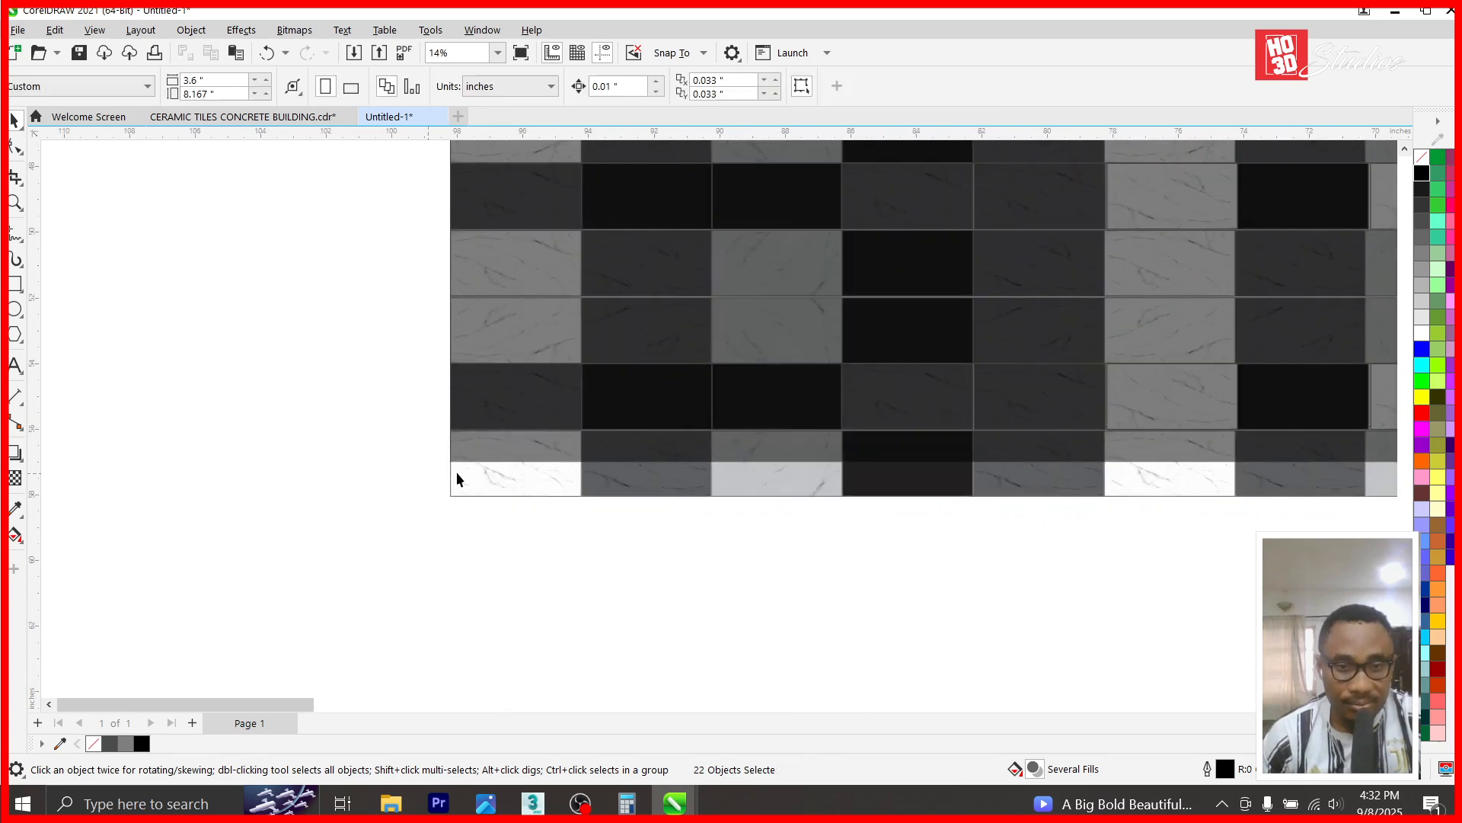
pyautogui.scroll(5, 469, 480)
pyautogui.moveTo(460, 493); pyautogui.dragTo(473, 494)
pyautogui.hotkey('ctrl', 'z')
pyautogui.scroll(-8, 471, 494)
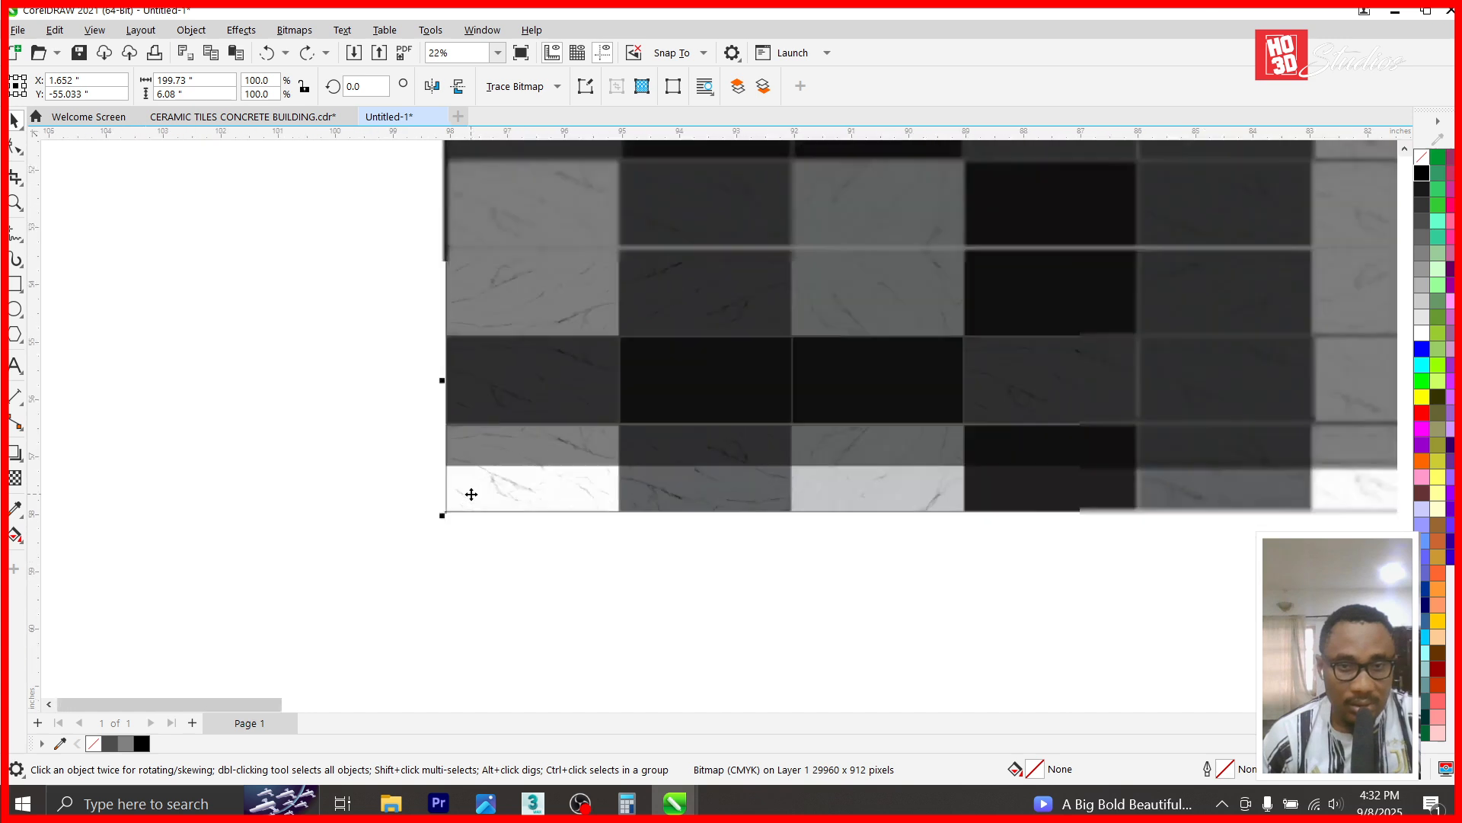
pyautogui.scroll(-1, 472, 493)
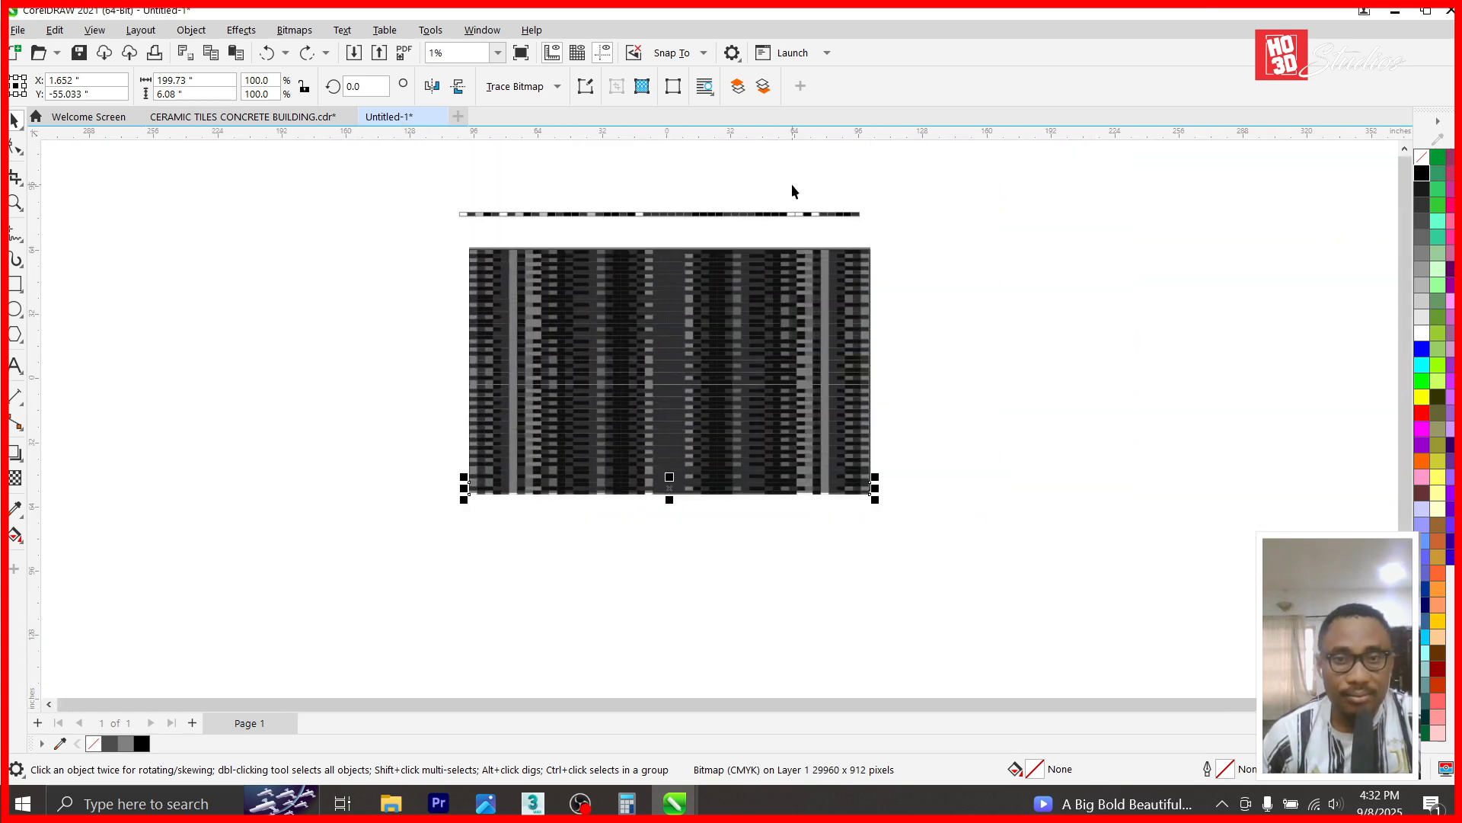
# - Delete the leftover strip of tiles above the darkened texture
pyautogui.click(783, 214)
pyautogui.moveTo(873, 190); pyautogui.dragTo(859, 193)
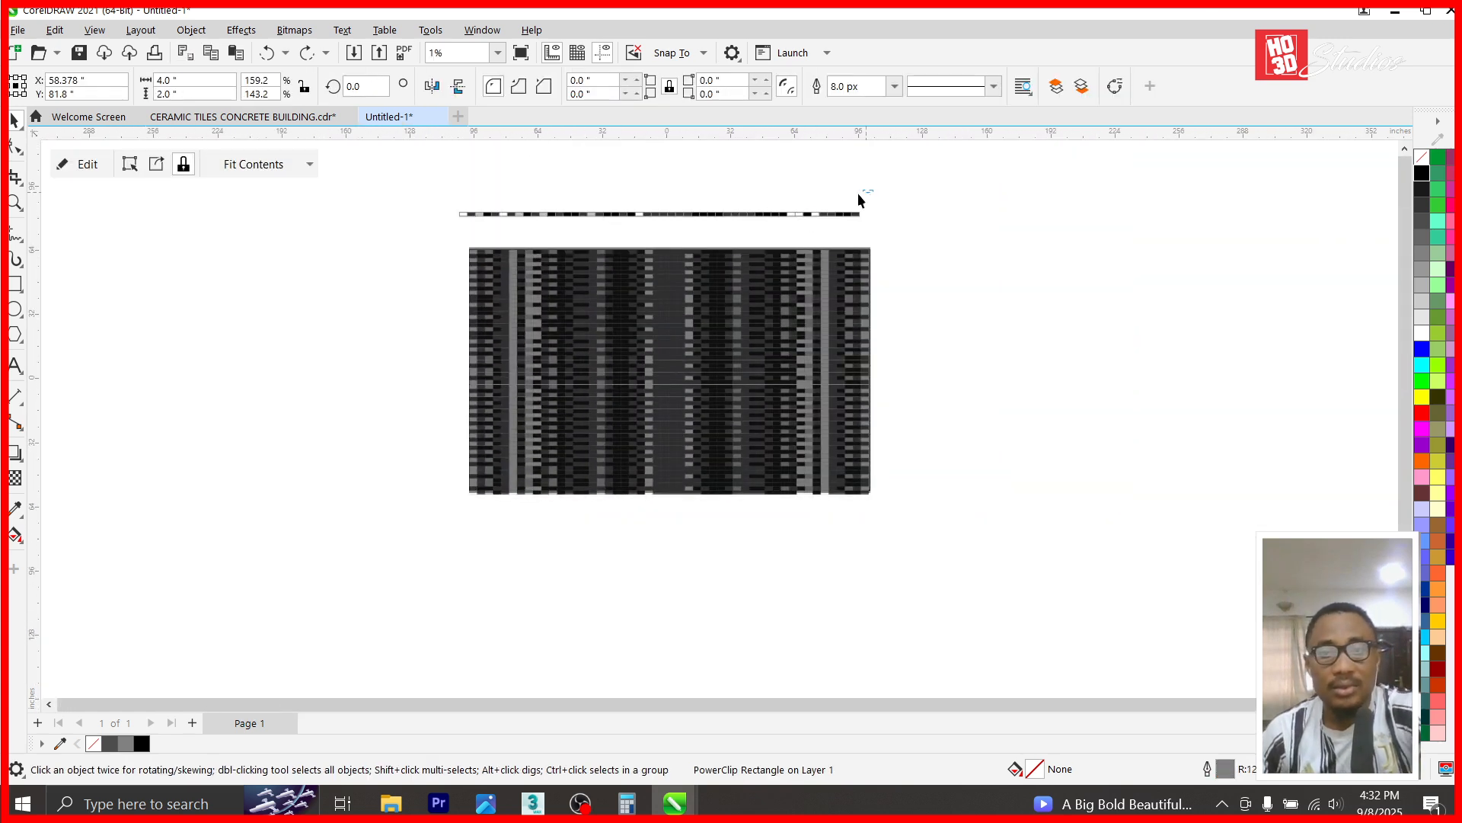
pyautogui.moveTo(427, 222); pyautogui.dragTo(426, 221)
pyautogui.press('Delete')
# - Export the tile texture with its overlay as a PNG, replacing floor tile in the THE NEW HOUSE PROJECT AUG 30 2025 folder
pyautogui.moveTo(963, 222); pyautogui.dragTo(387, 538)
pyautogui.hotkey('ctrl', 'e')
pyautogui.click(699, 156)
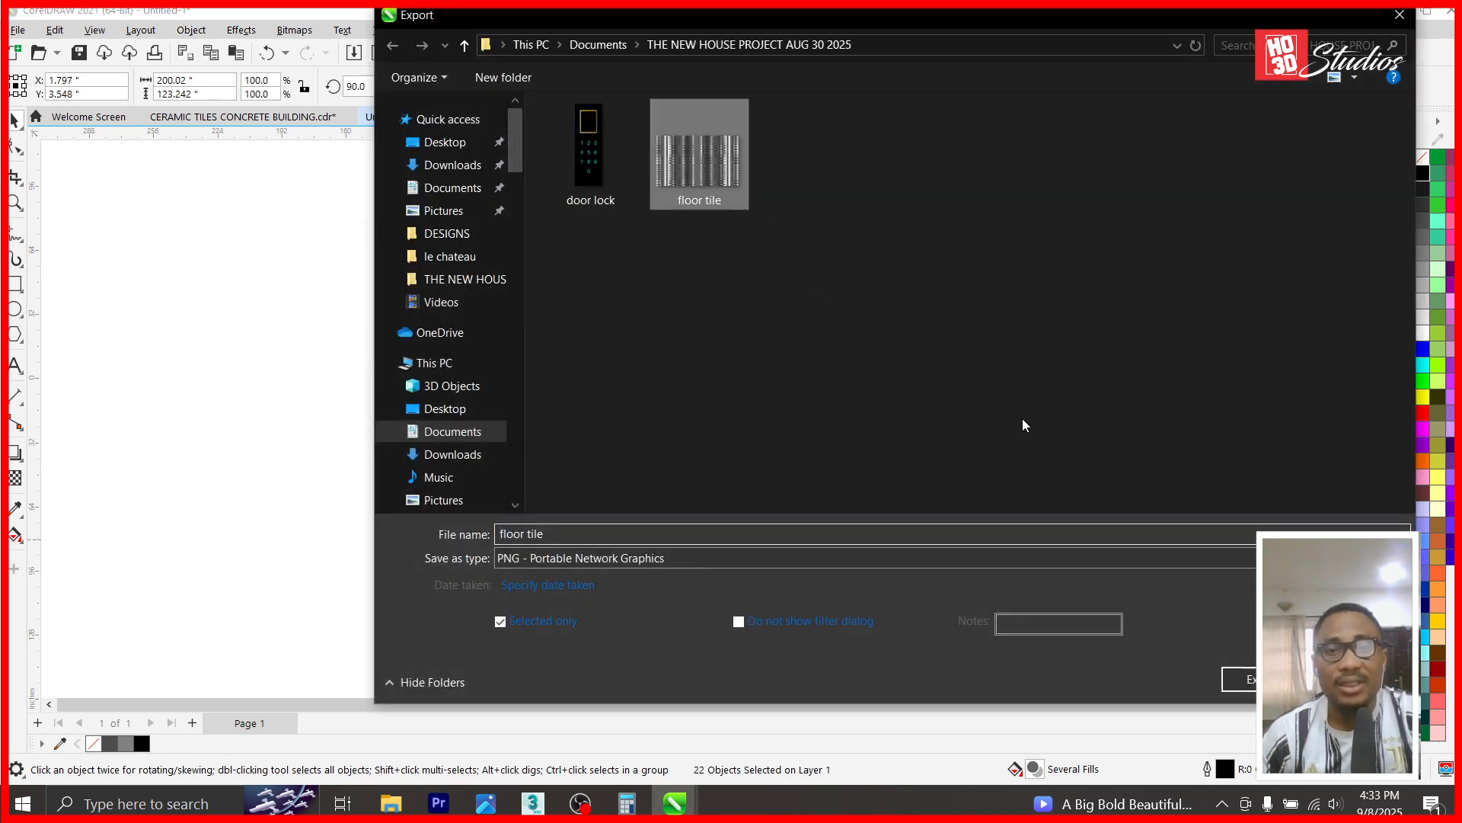
pyautogui.click(1238, 678)
pyautogui.click(787, 413)
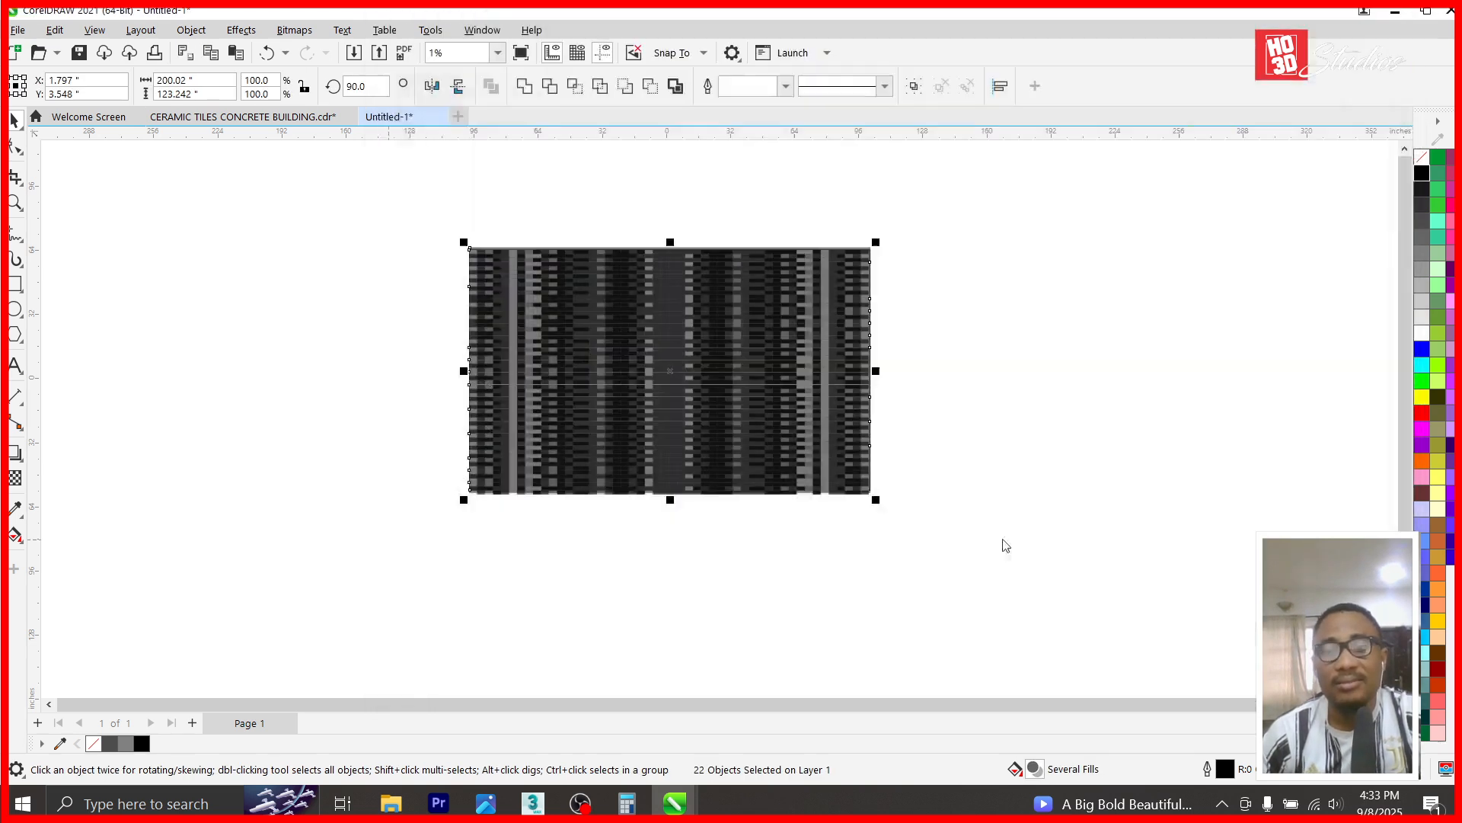
pyautogui.click(1038, 611)
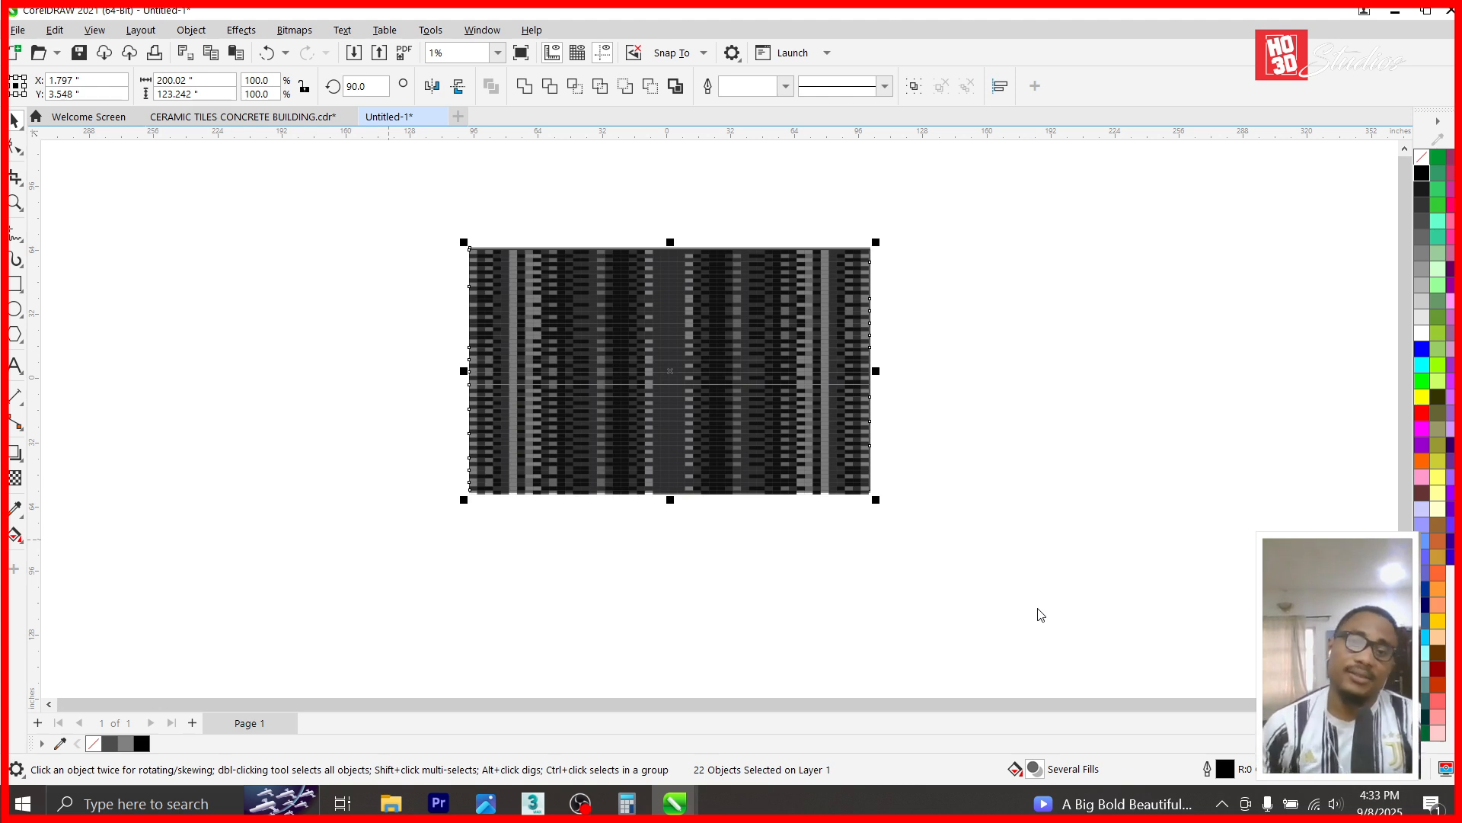
# - Switch to the house scene in 3ds Max and minimize the Material Editor
pyautogui.moveTo(533, 801)
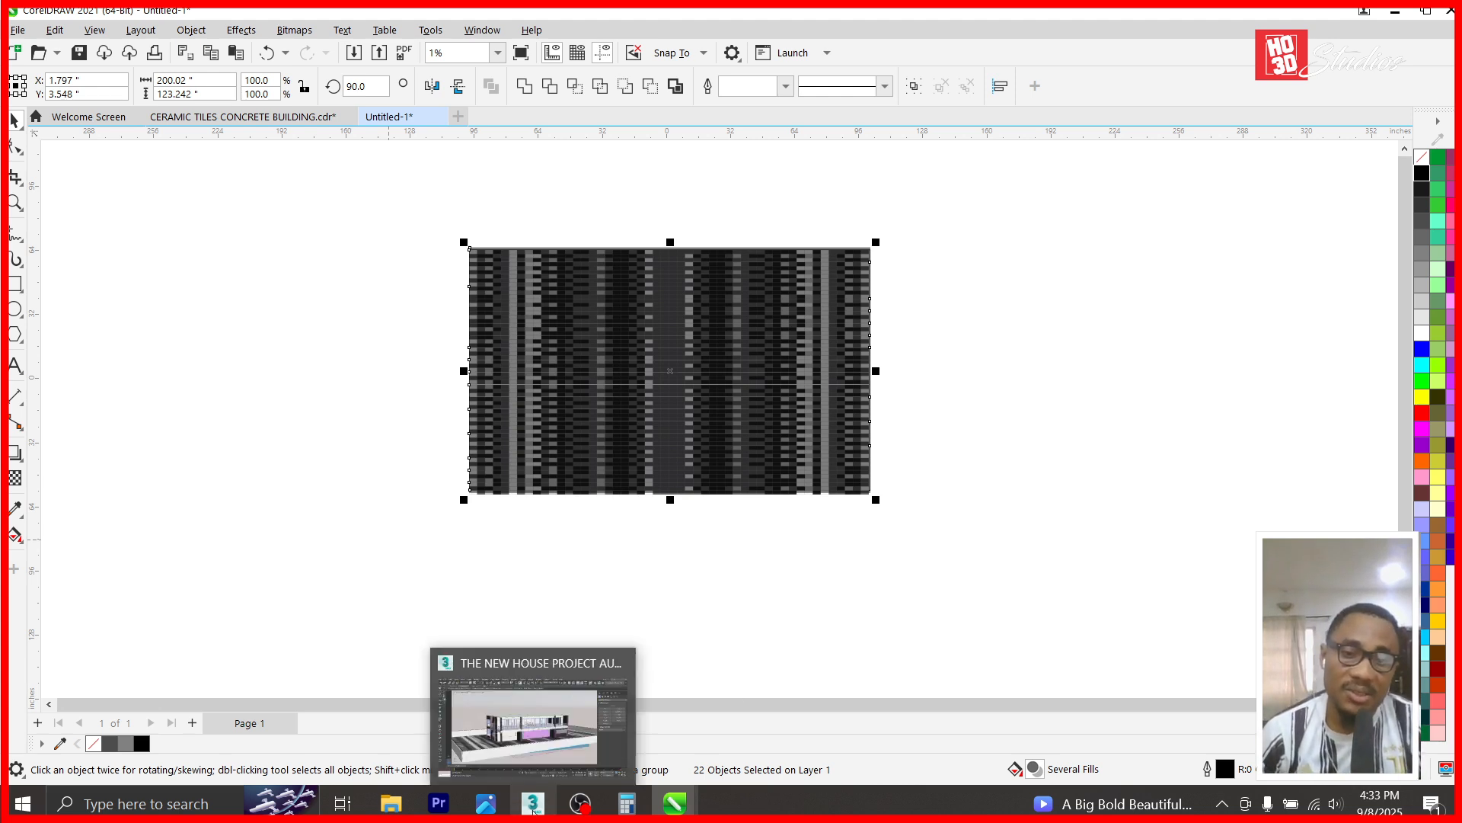
pyautogui.click(572, 696)
pyautogui.click(734, 153)
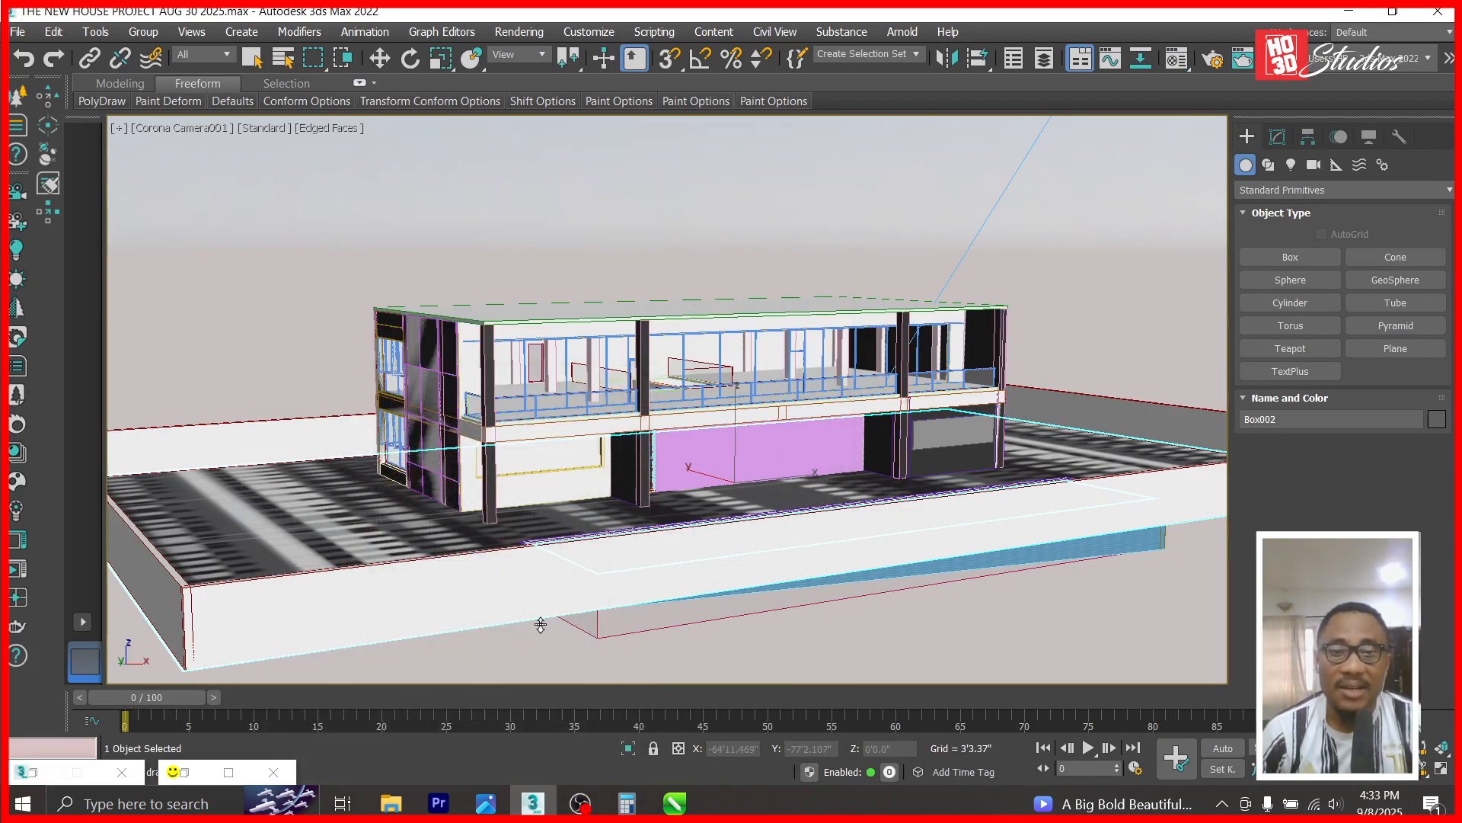
# - Hide the front compound wall that blocks the camera's view of the pool
pyautogui.scroll(3, 770, 591)
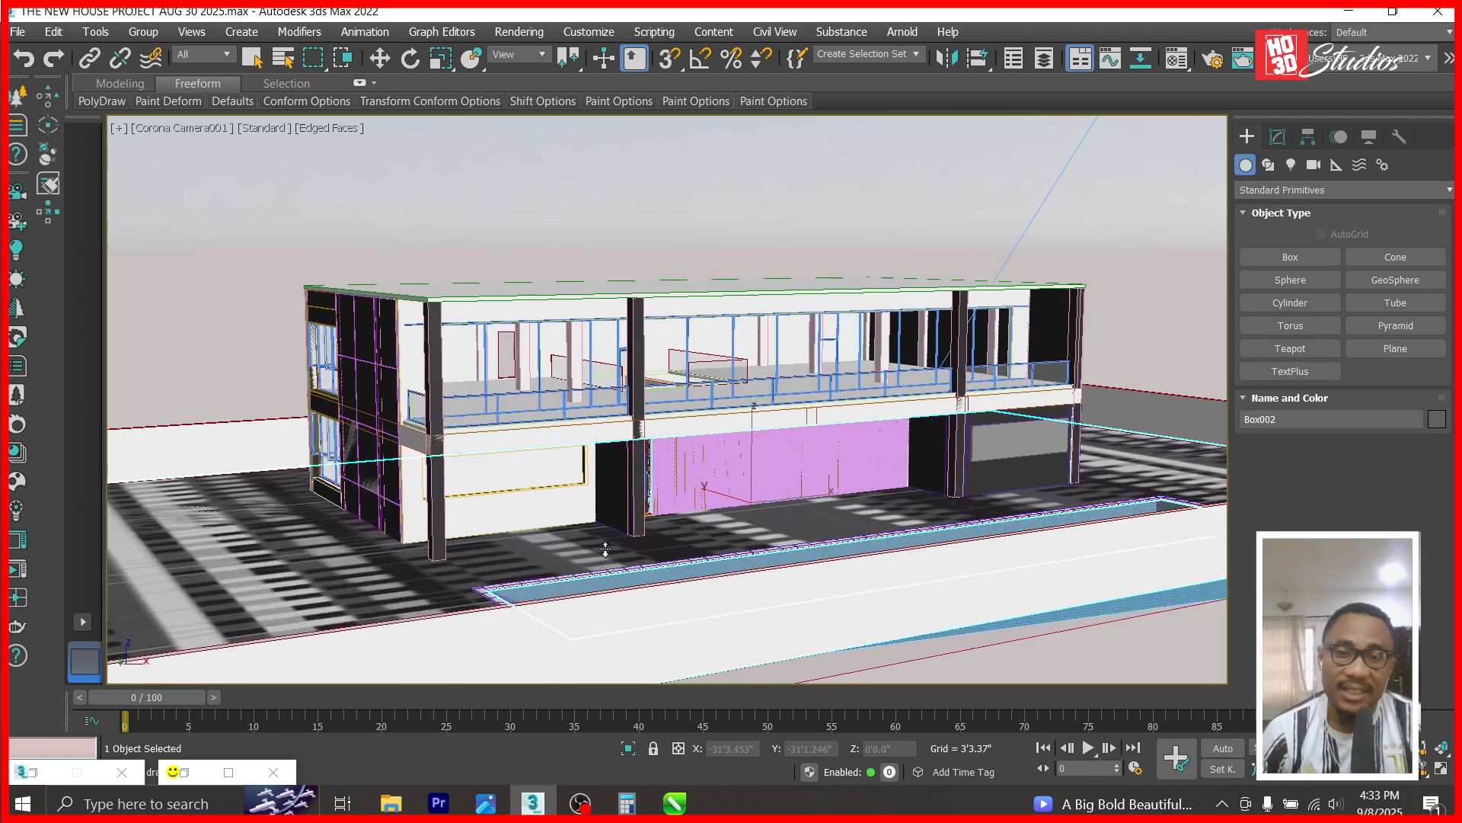
pyautogui.click(379, 58)
pyautogui.click(1085, 578)
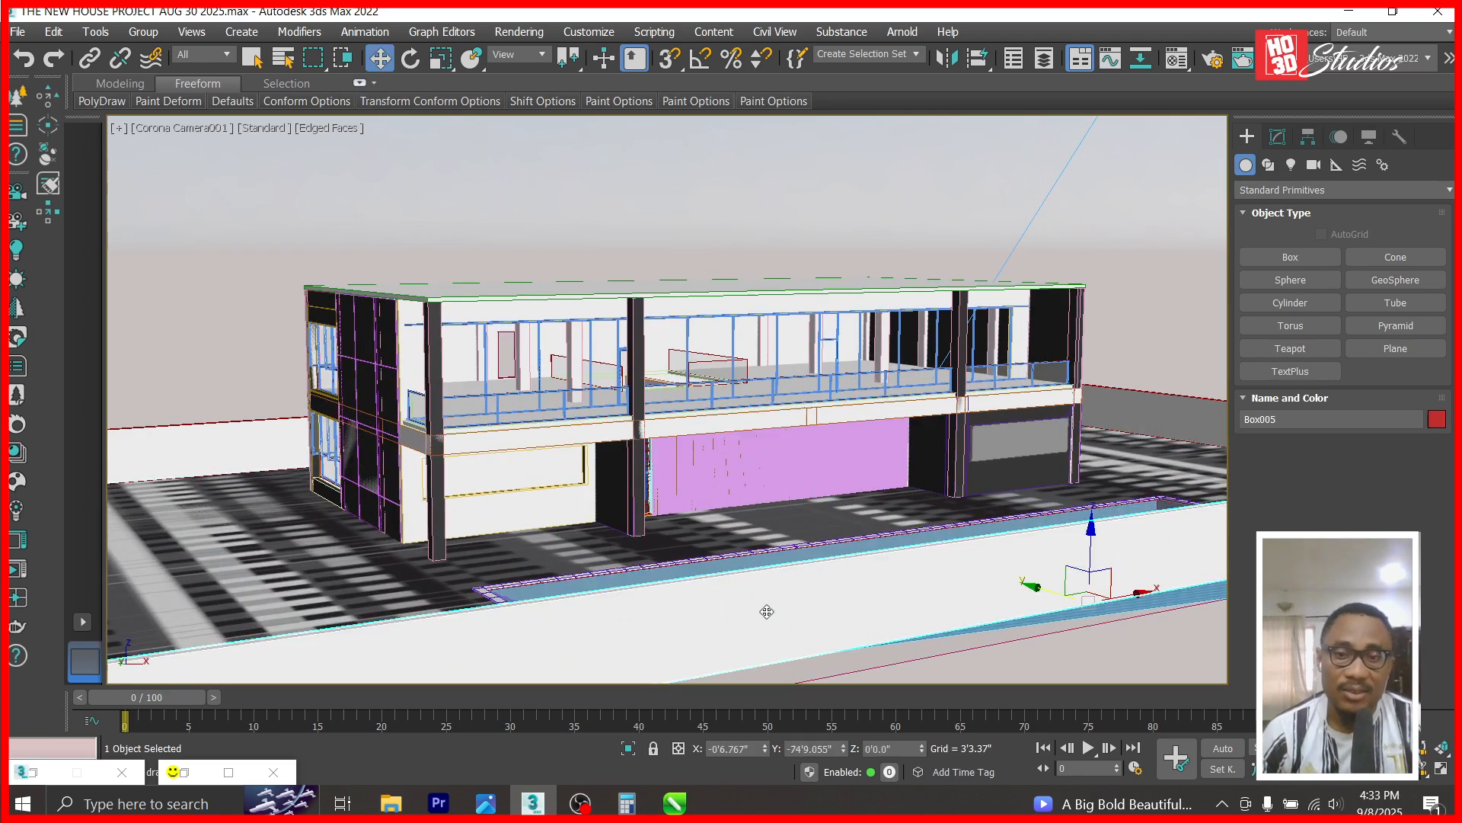
pyautogui.rightClick(766, 536)
pyautogui.click(810, 467)
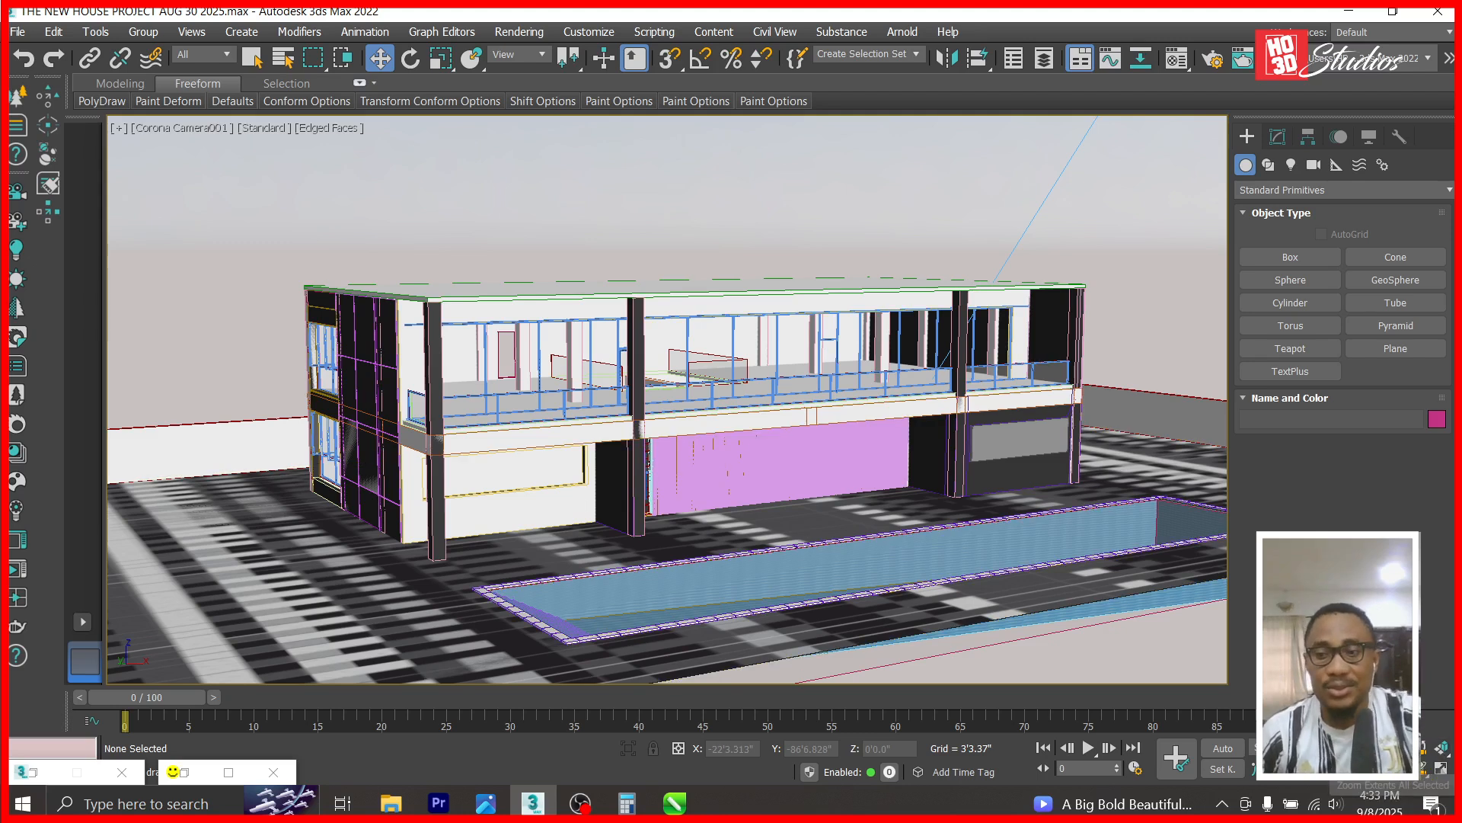
# - Reframe Corona Camera001 closer on the pool edge, the building's corner and the tiled compound floor
pyautogui.click(1388, 748)
pyautogui.moveTo(917, 669); pyautogui.dragTo(1032, 596)
pyautogui.click(1396, 779)
pyautogui.click(1388, 748)
pyautogui.moveTo(1094, 682); pyautogui.dragTo(1024, 656)
pyautogui.click(1396, 779)
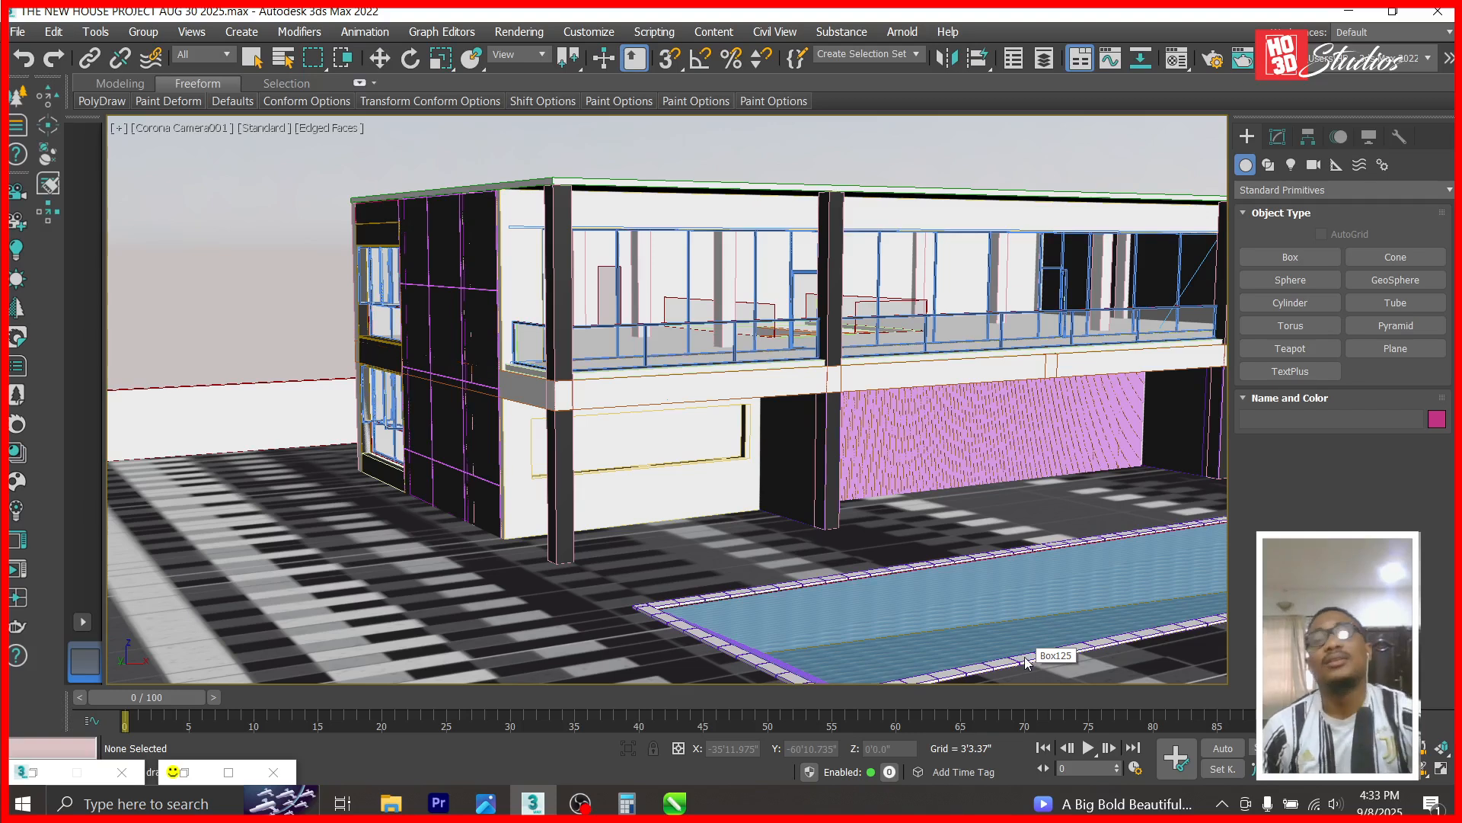
# - Switch back to CorelDRAW's Untitled-1 document to check on the texture export
pyautogui.moveTo(674, 802)
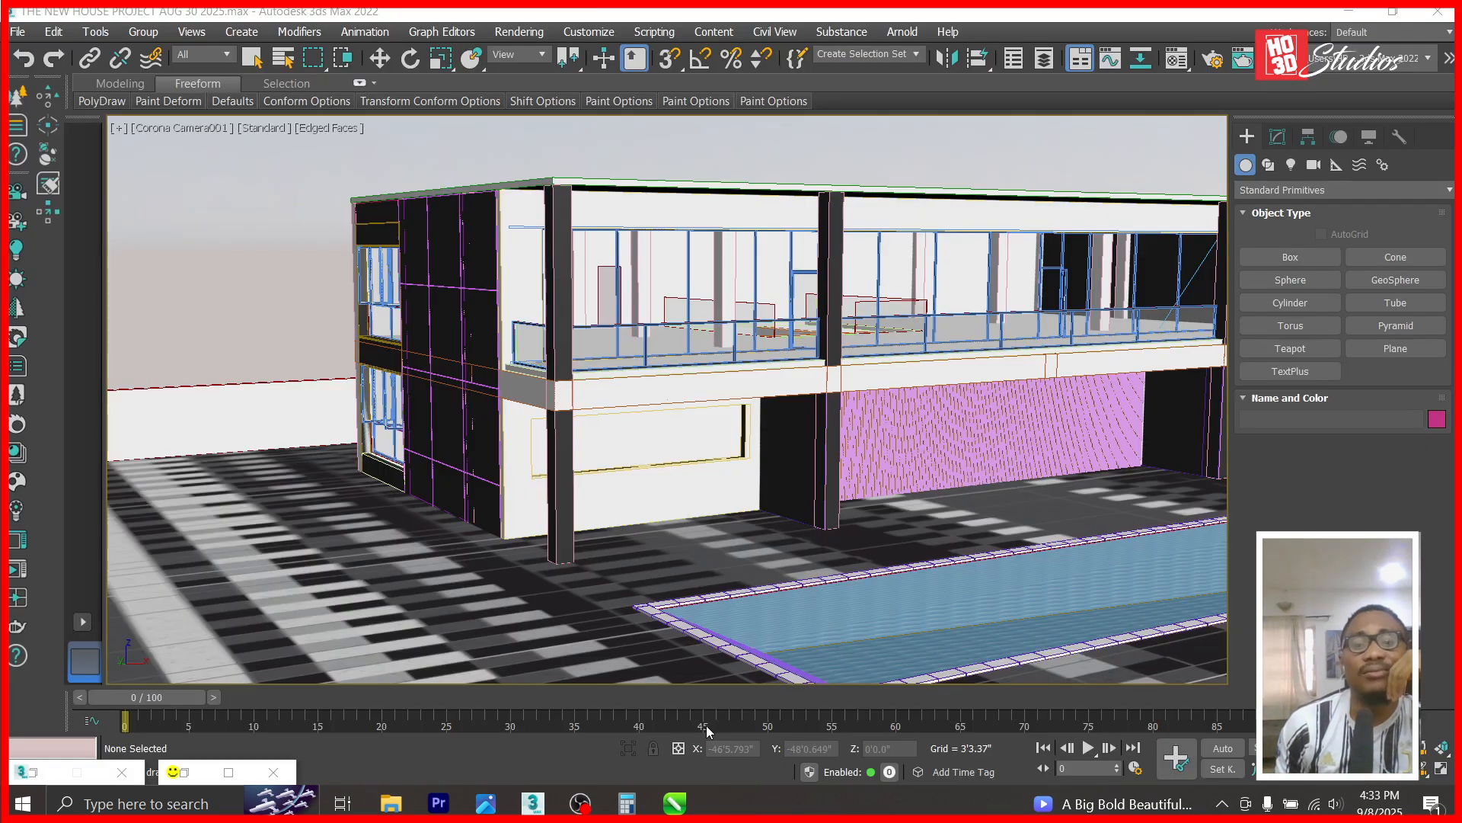
pyautogui.click(773, 729)
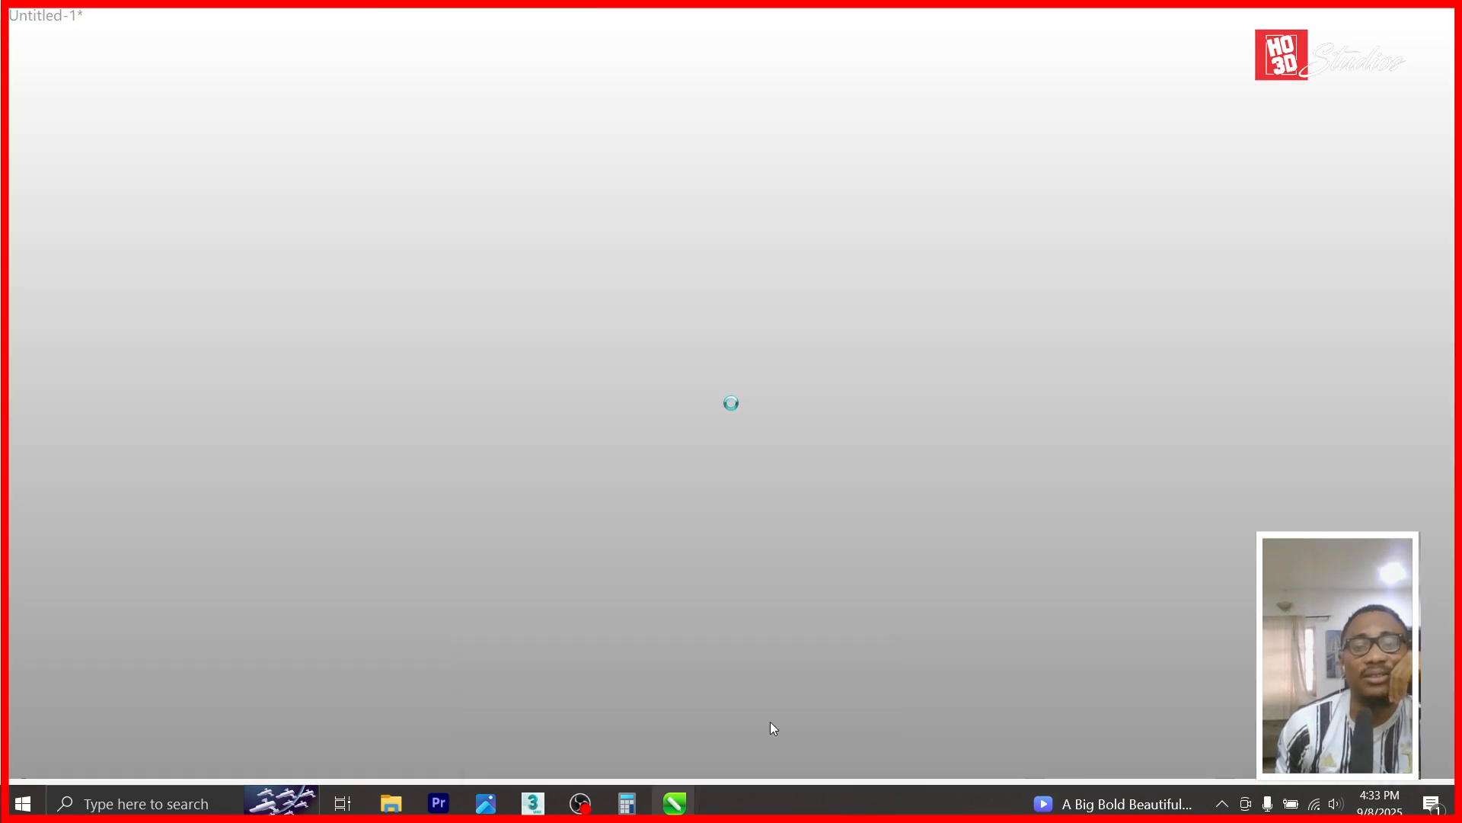
pyautogui.moveTo(665, 809)
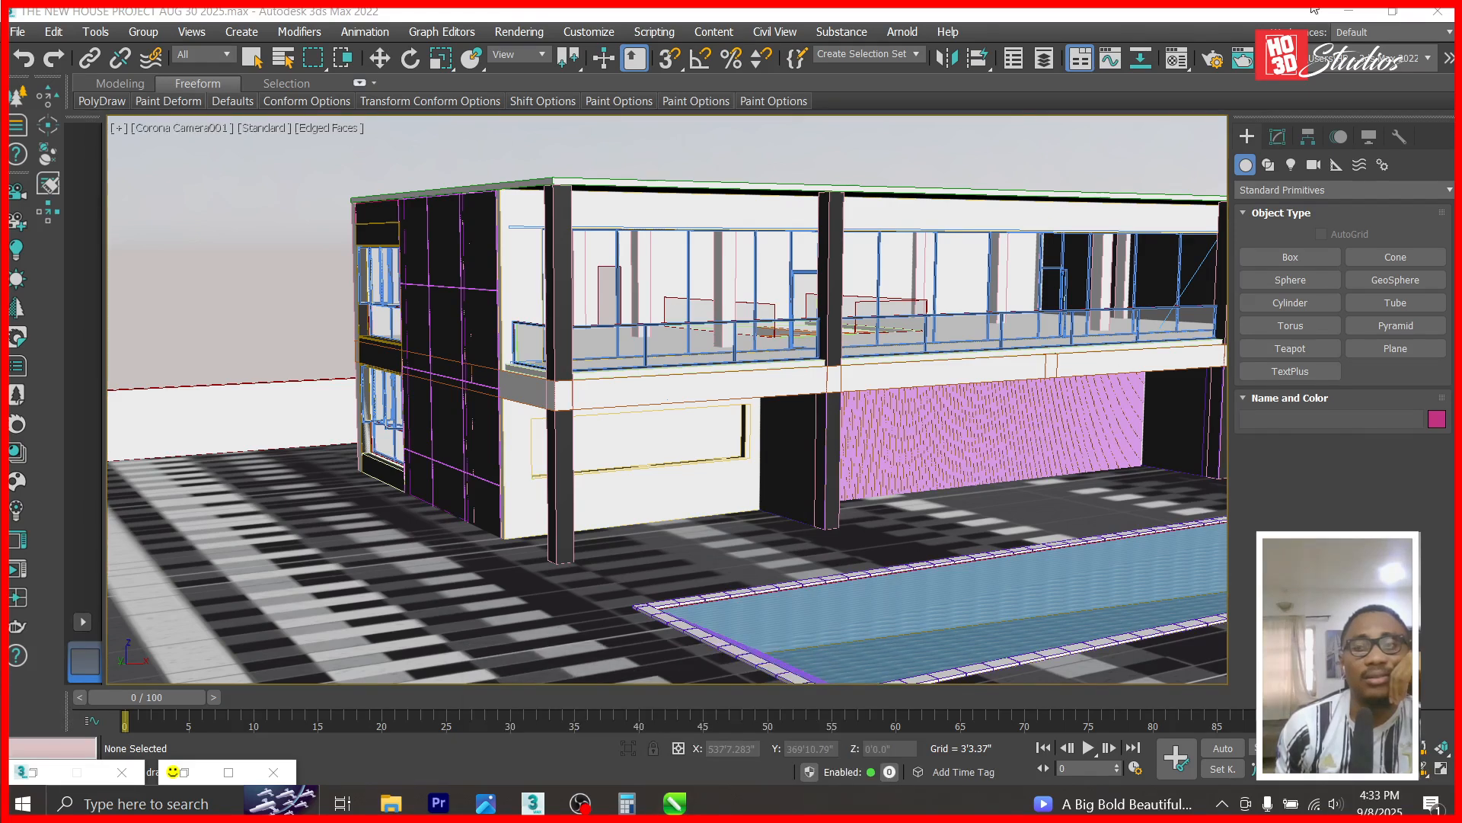
pyautogui.click(674, 803)
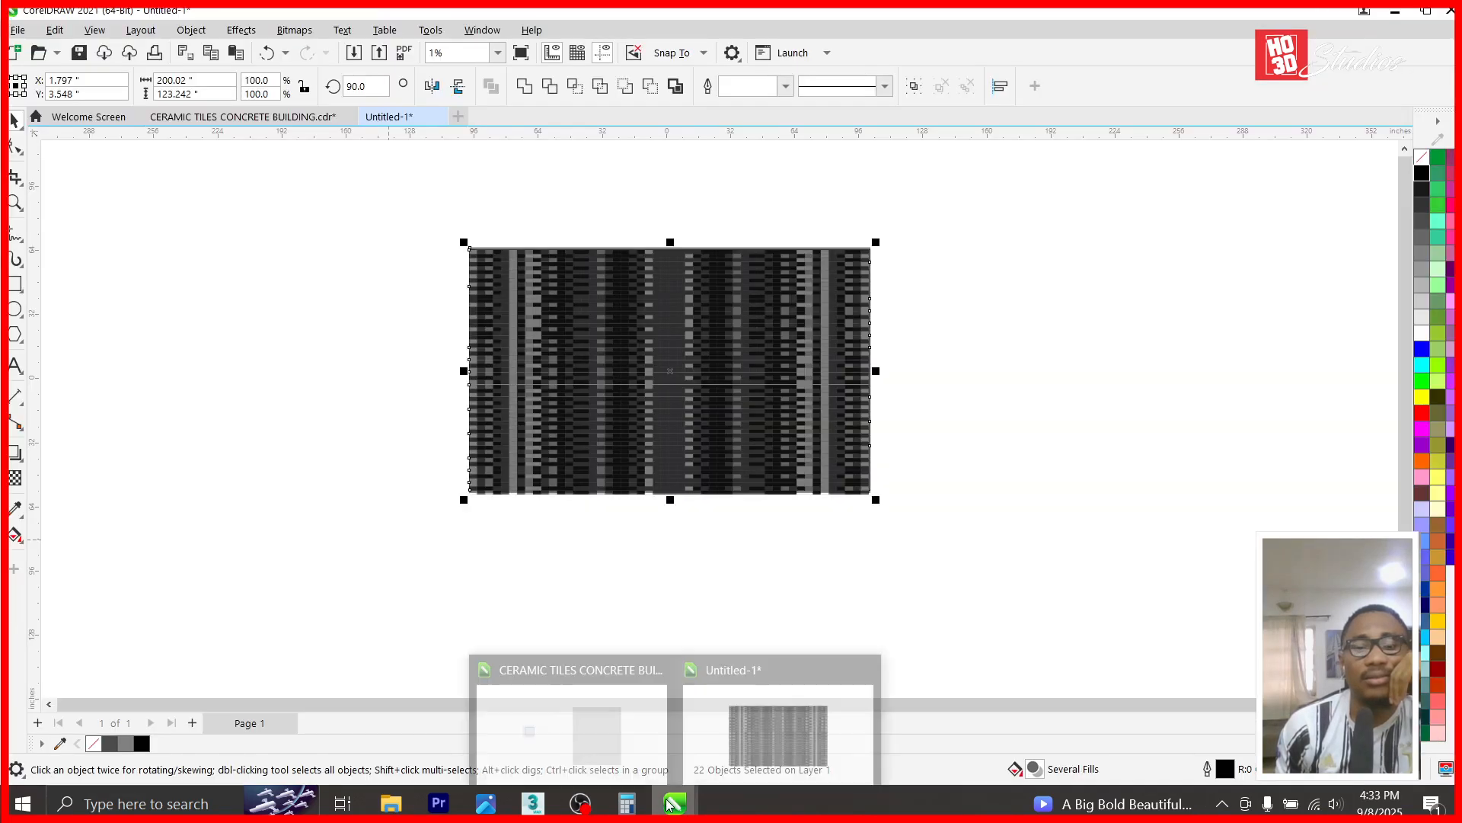
pyautogui.click(841, 733)
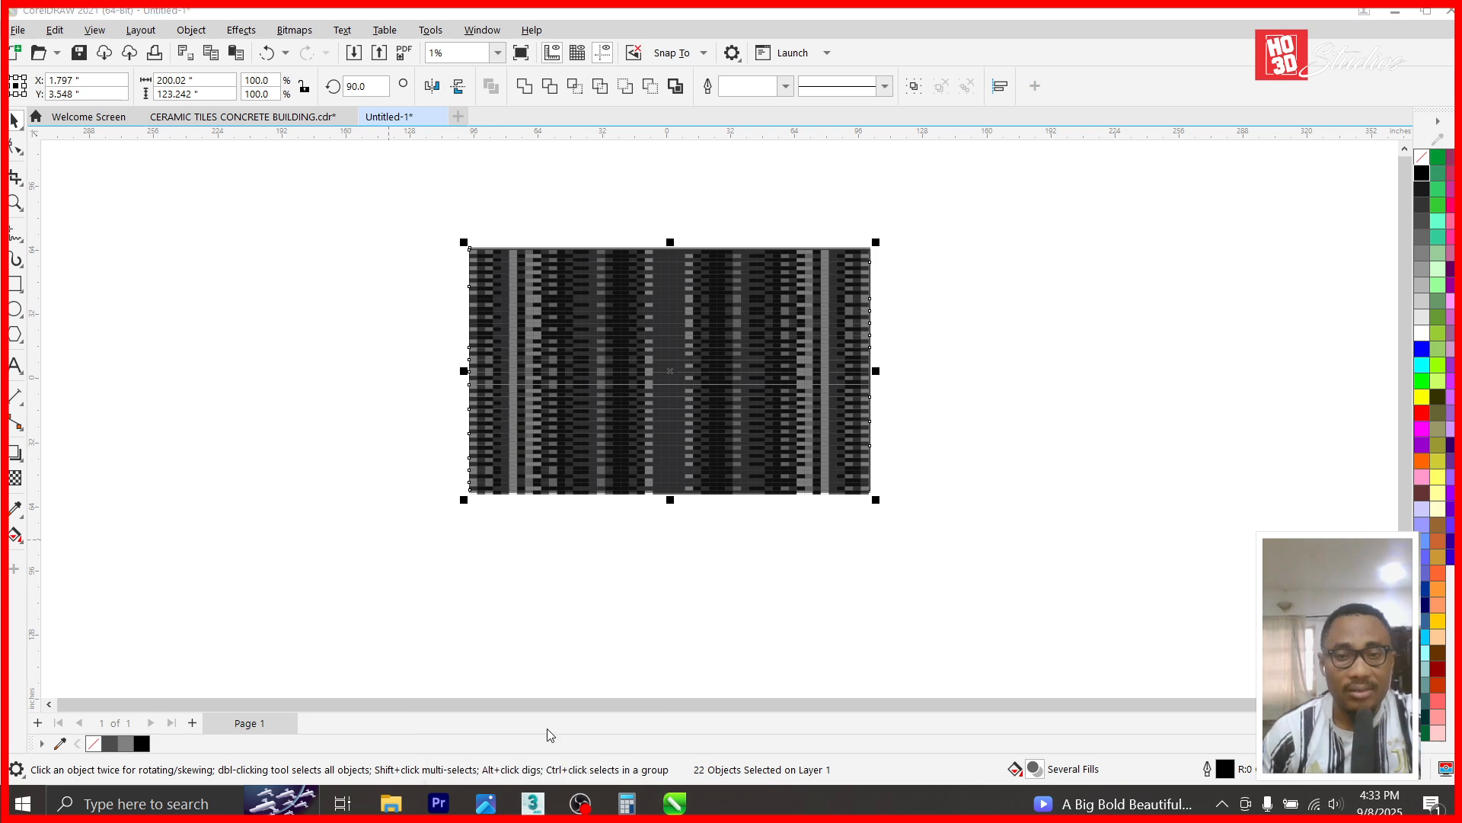
# - Switch back to the house scene in 3ds Max and refresh the compound floor texture by briefly opening the Material Editor
pyautogui.click(1395, 12)
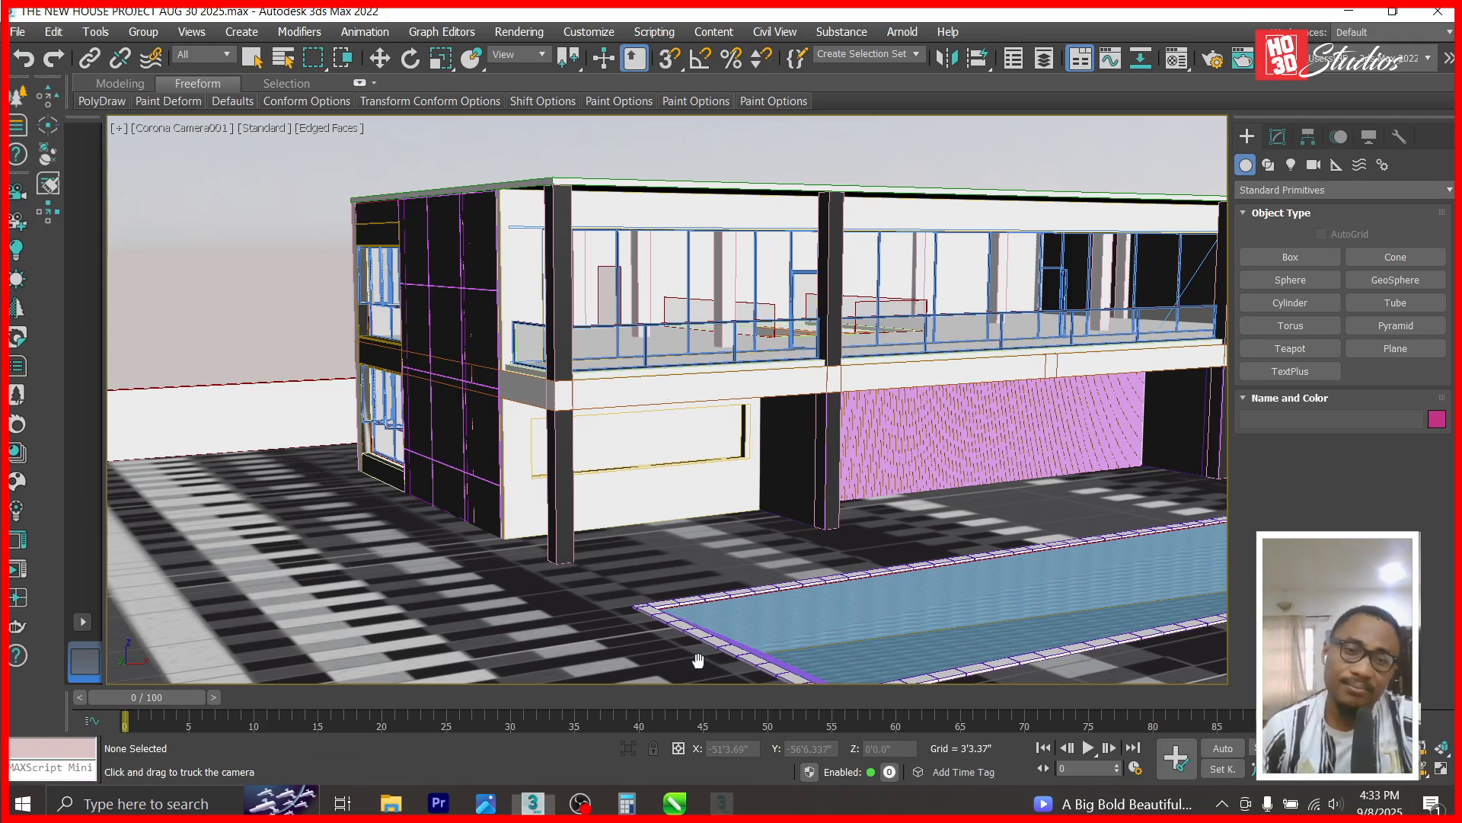
pyautogui.press('m')
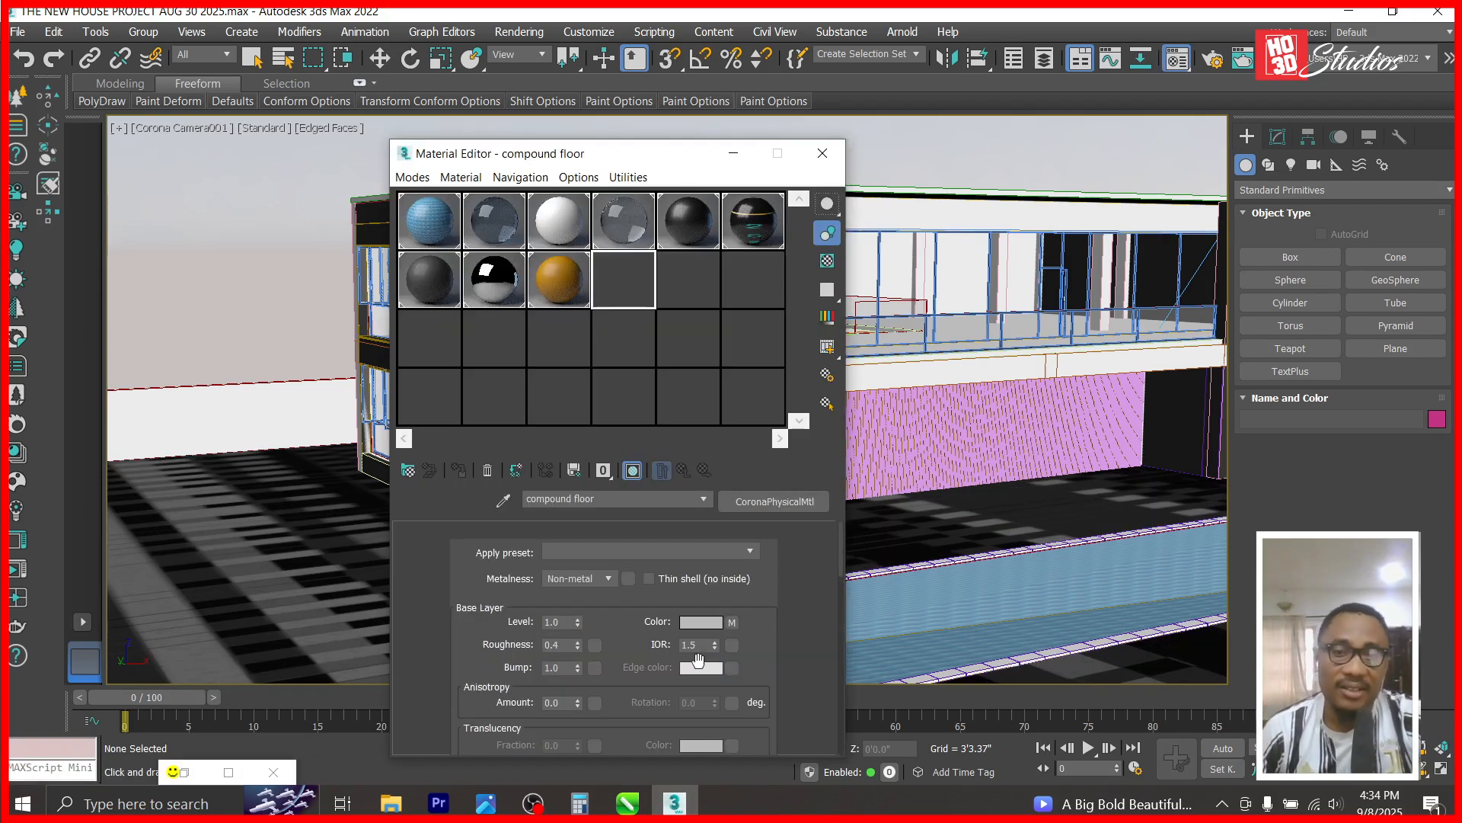
pyautogui.click(821, 153)
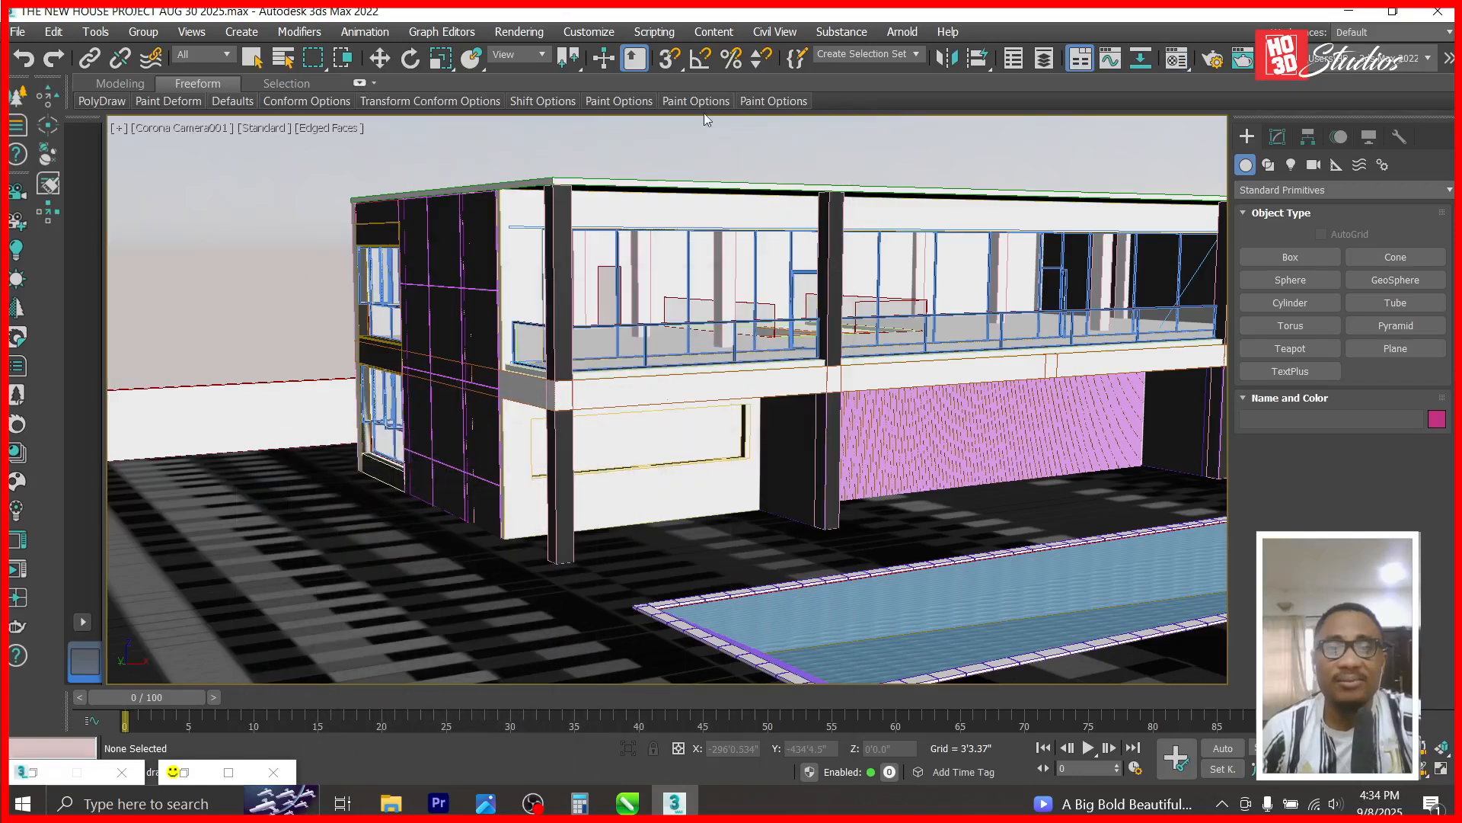
# - Start a Corona render of the Corona Camera001 view and keep the render window maximized
pyautogui.click(519, 32)
pyautogui.click(519, 31)
pyautogui.hotkey('shift', 'q')
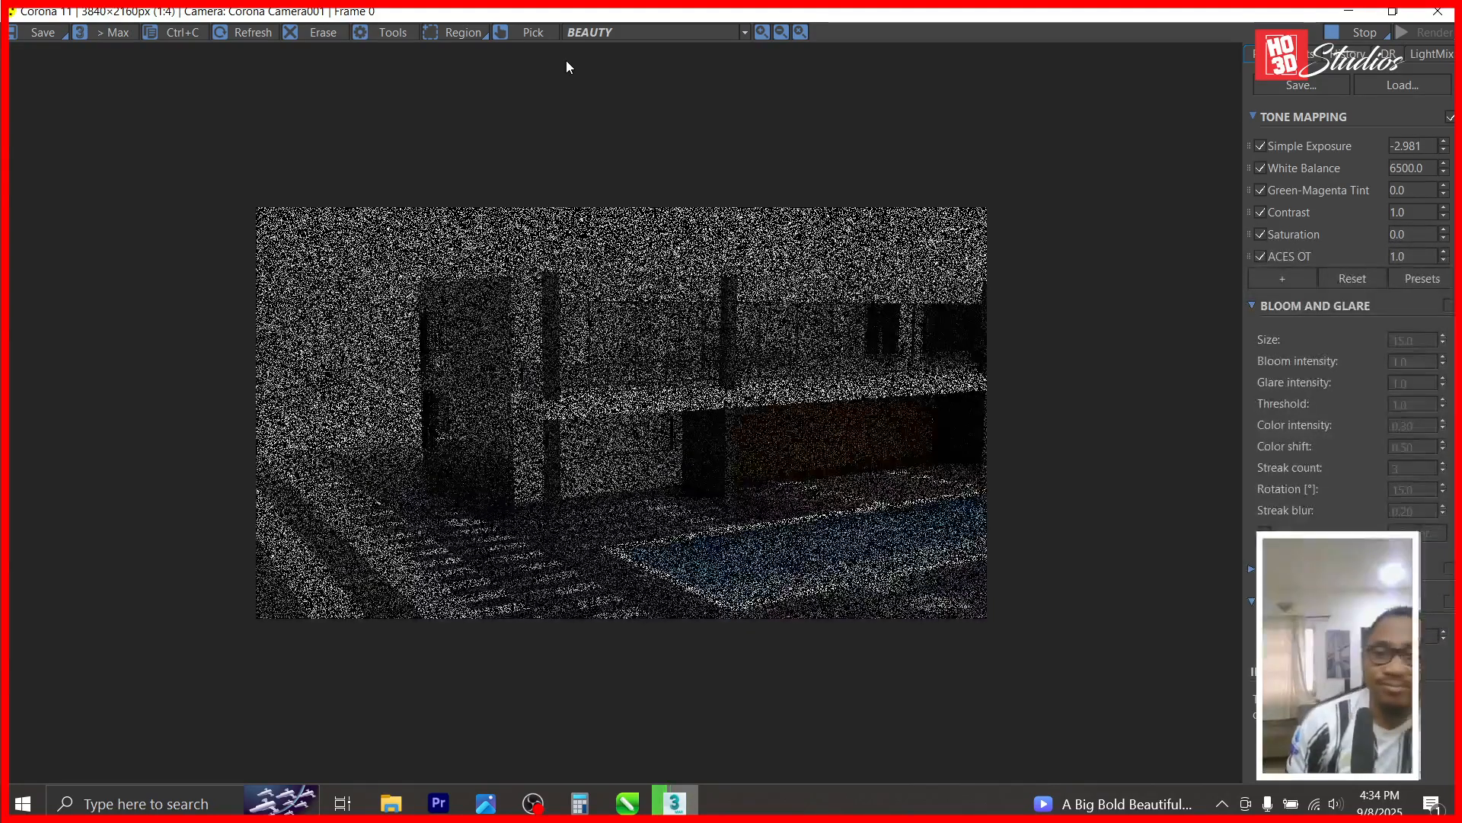
pyautogui.click(1392, 11)
pyautogui.click(1025, 137)
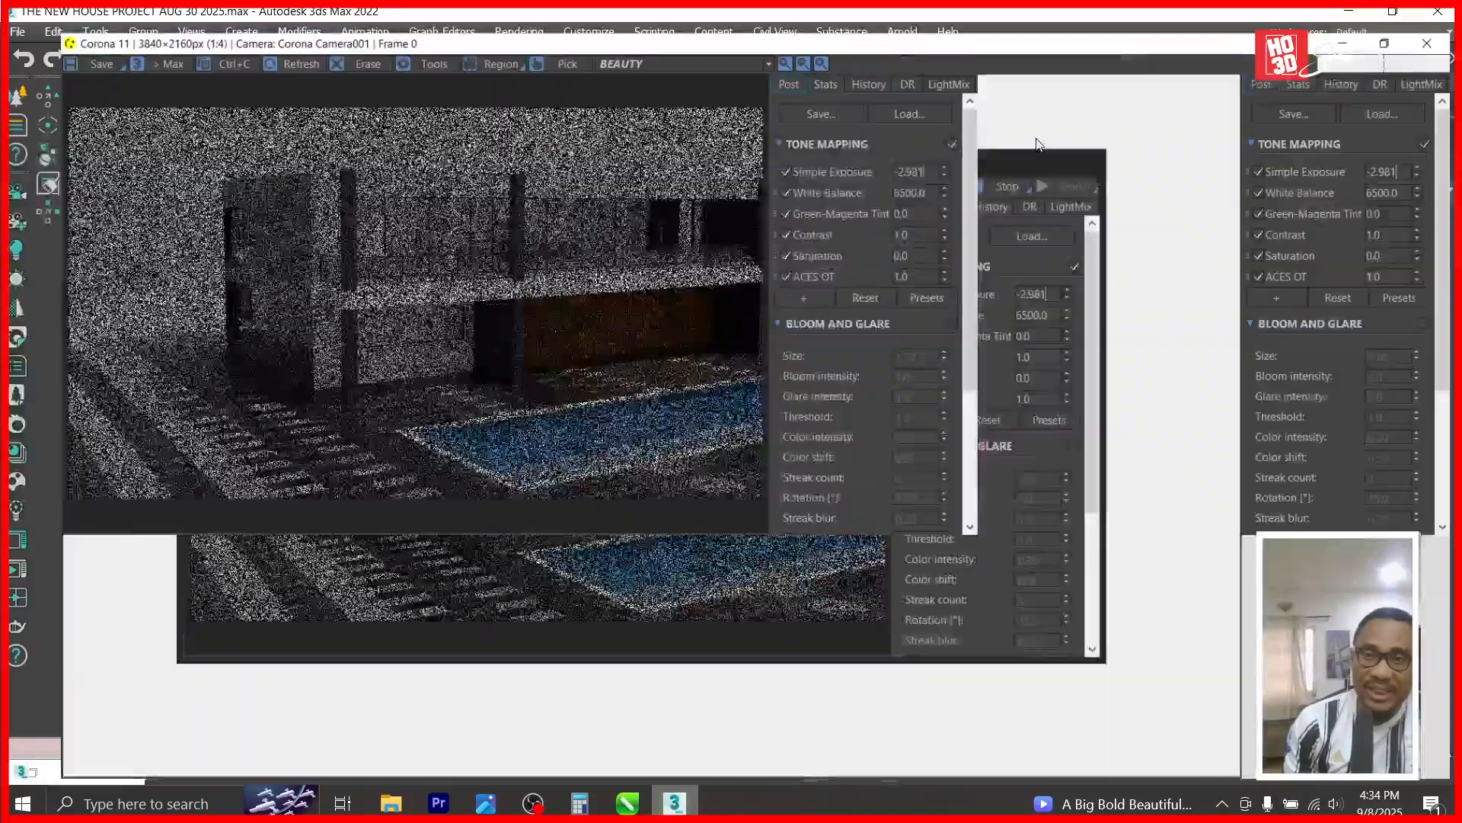
# - Examine the dark floor tiles around the building's corner and the pool edge in the render
pyautogui.scroll(2, 446, 674)
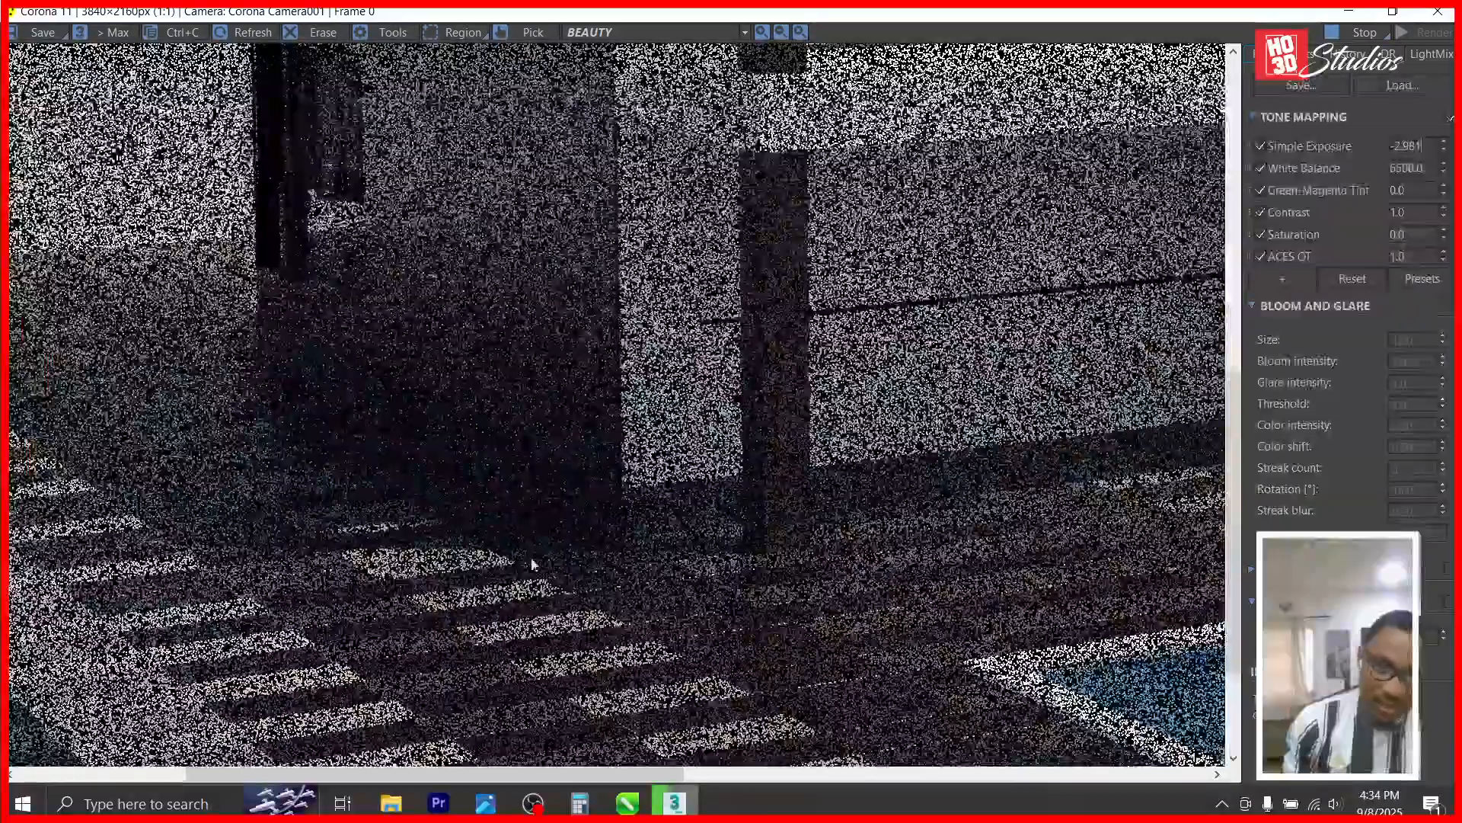
pyautogui.scroll(1, 246, 670)
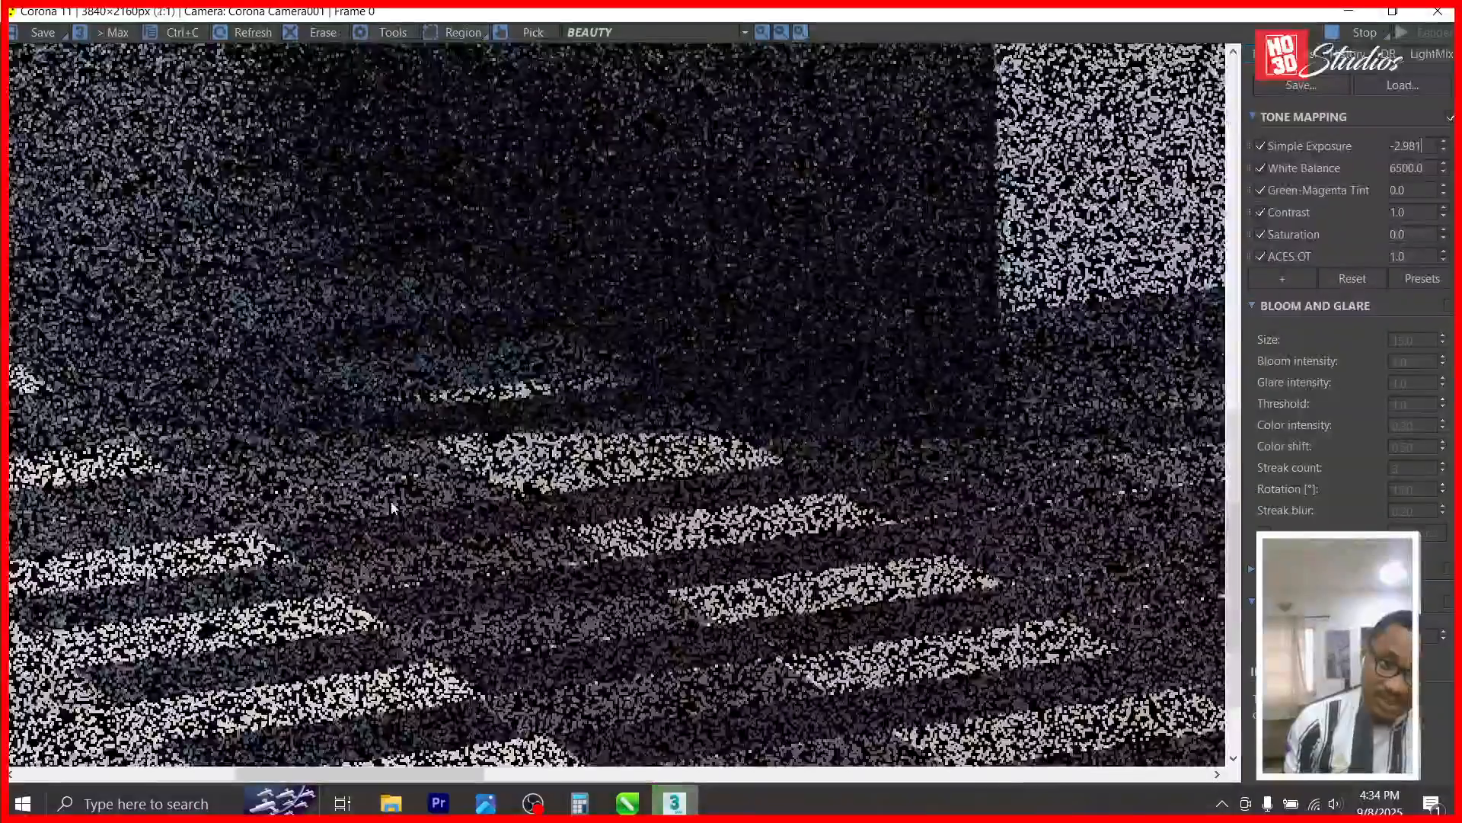
pyautogui.scroll(-2, 393, 632)
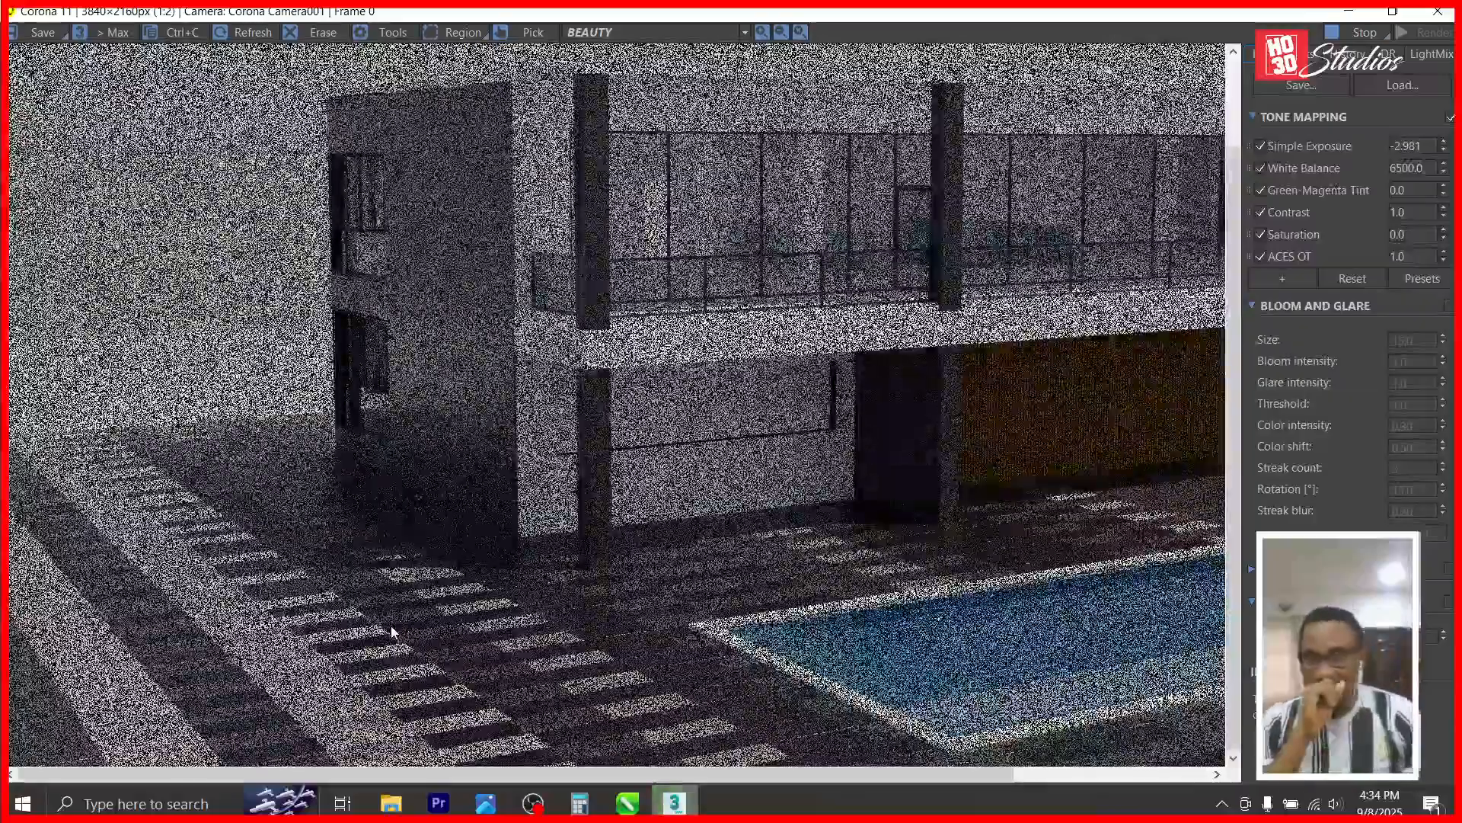
pyautogui.scroll(-2, 744, 516)
pyautogui.scroll(2, 744, 516)
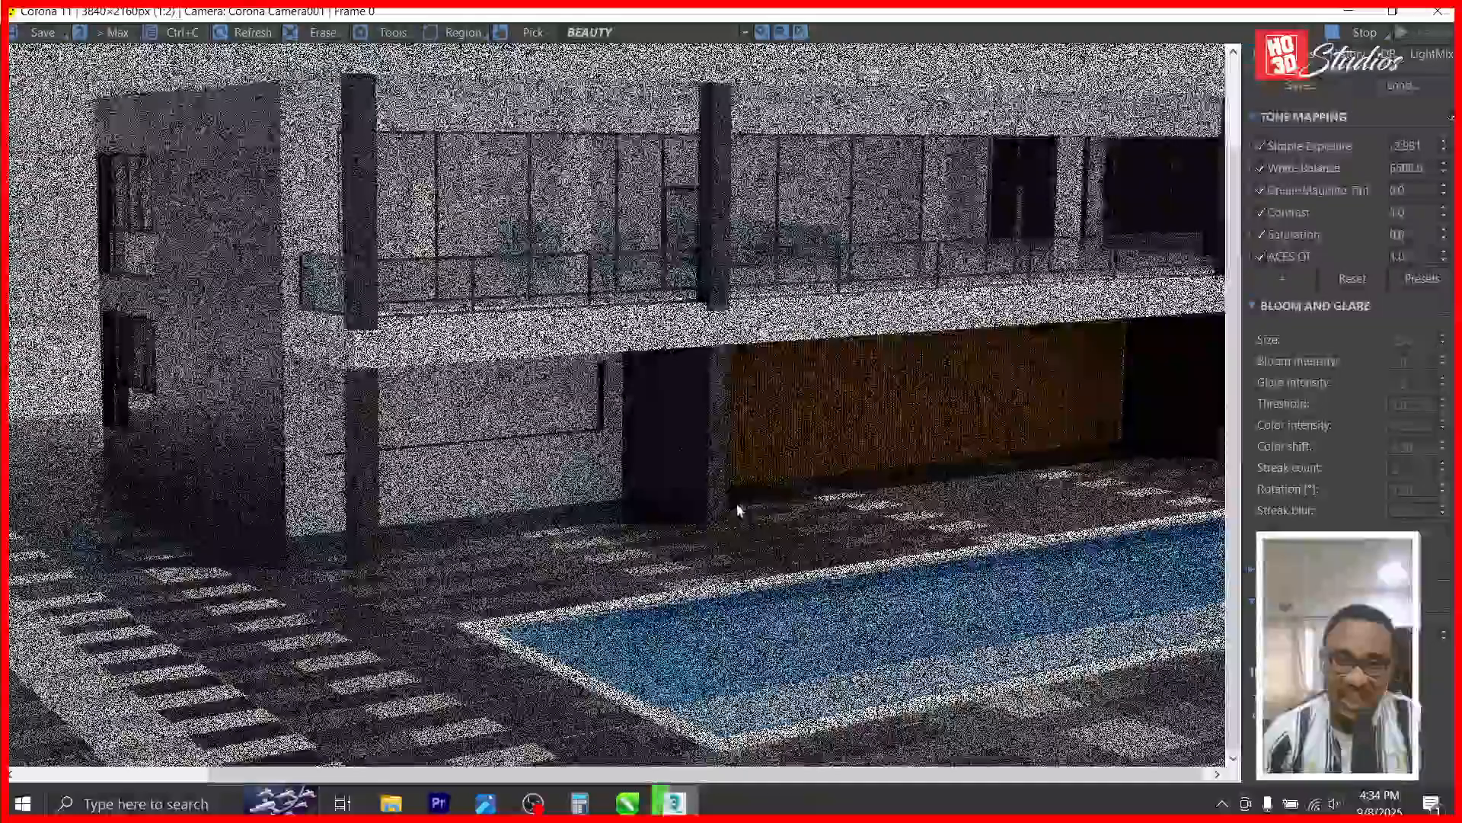
pyautogui.scroll(1, 315, 725)
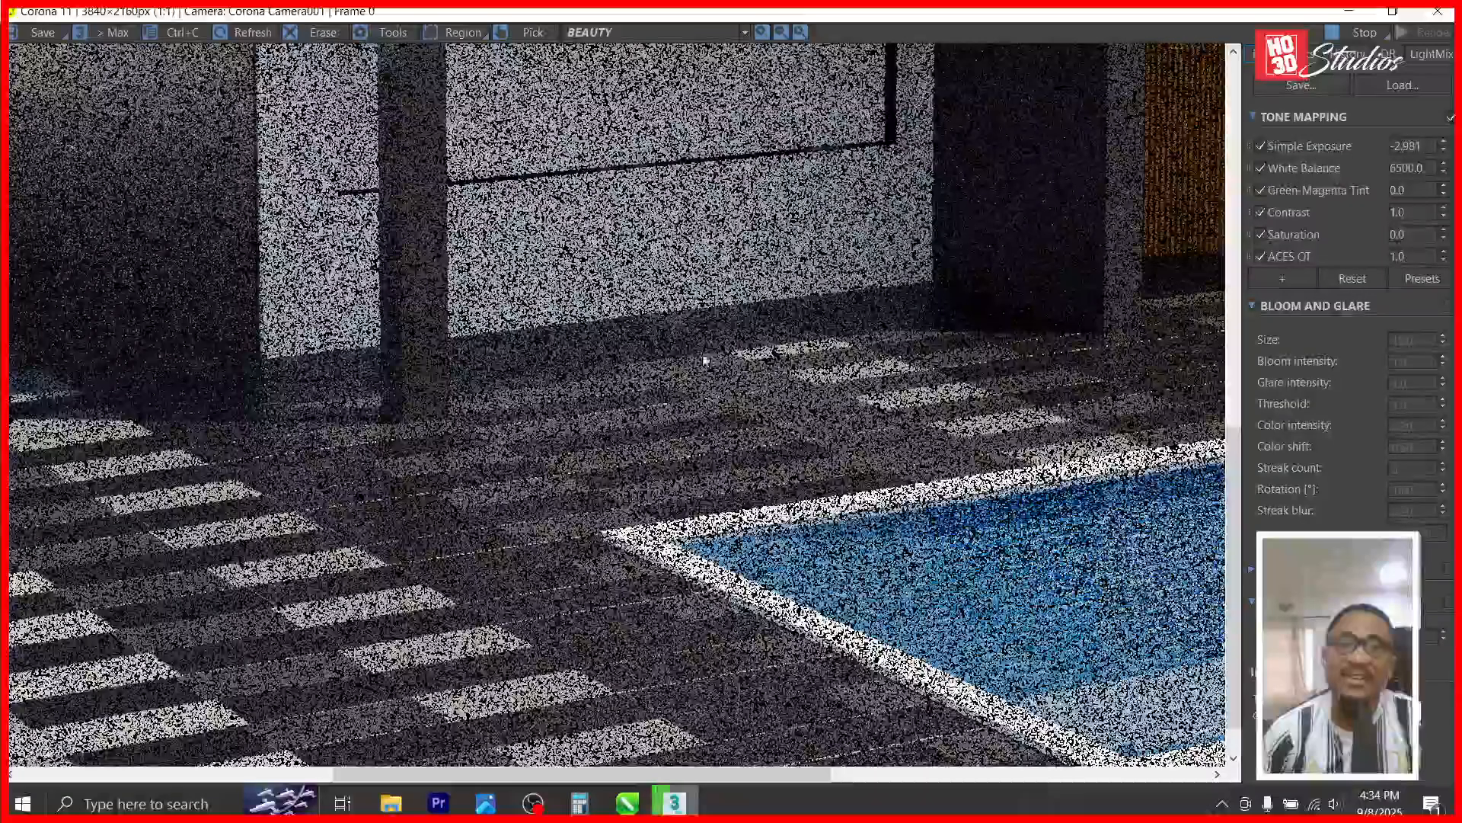
pyautogui.scroll(-1, 647, 587)
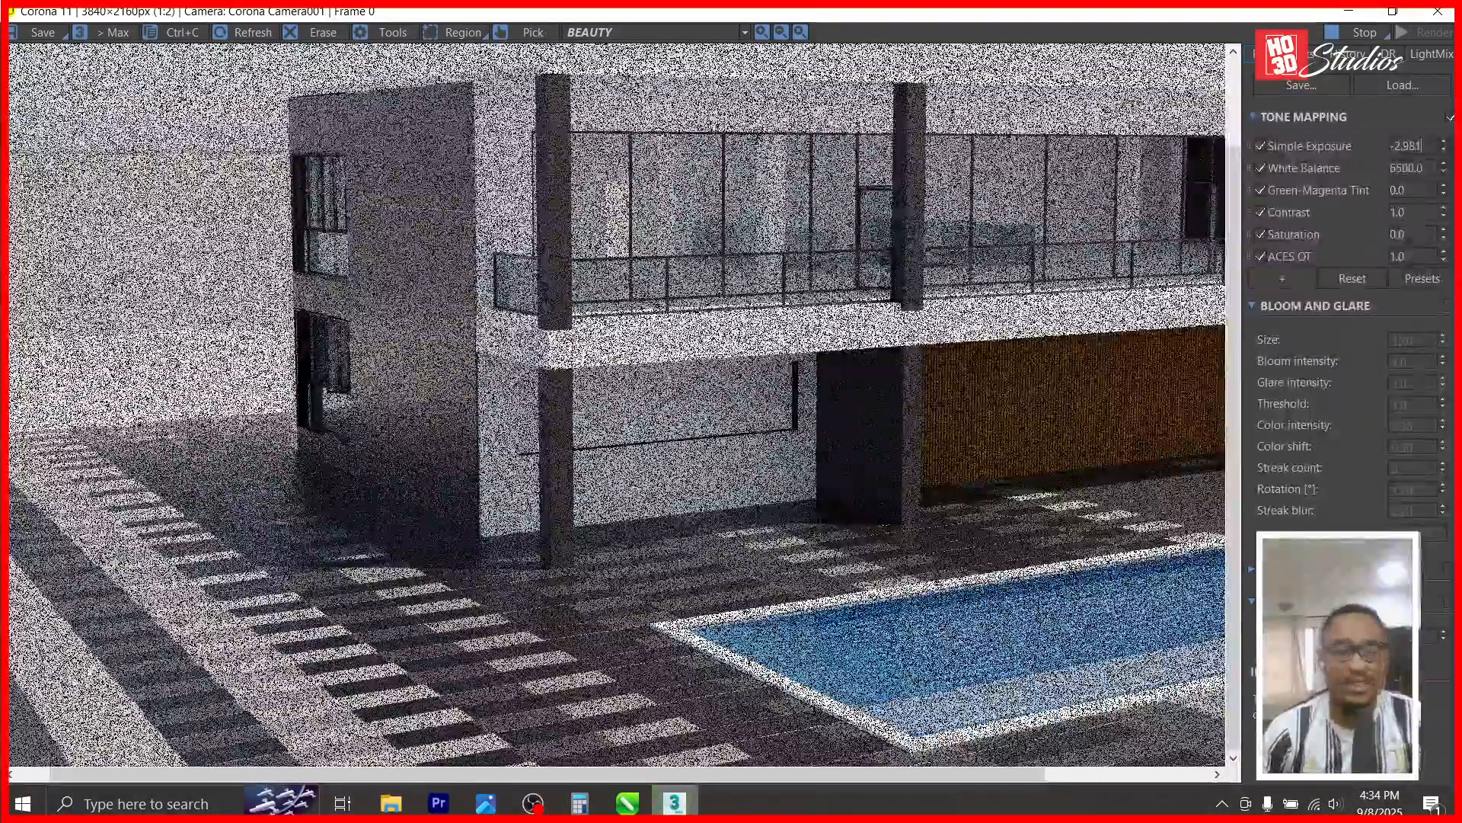
pyautogui.scroll(1, 231, 655)
pyautogui.scroll(-1, 743, 562)
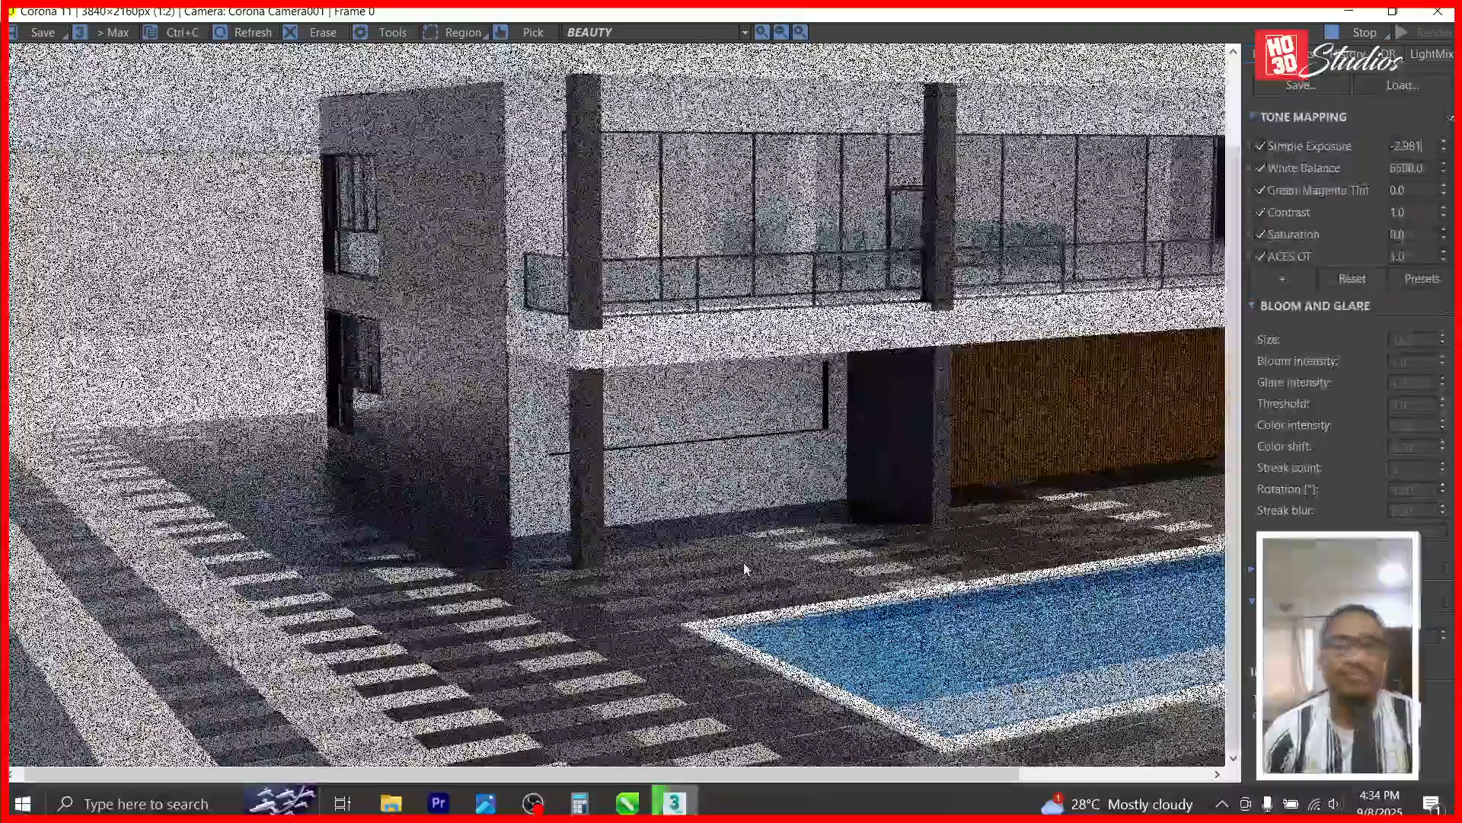
# - Stop the Corona render and minimize its window to return to the camera viewport
pyautogui.scroll(-1, 743, 562)
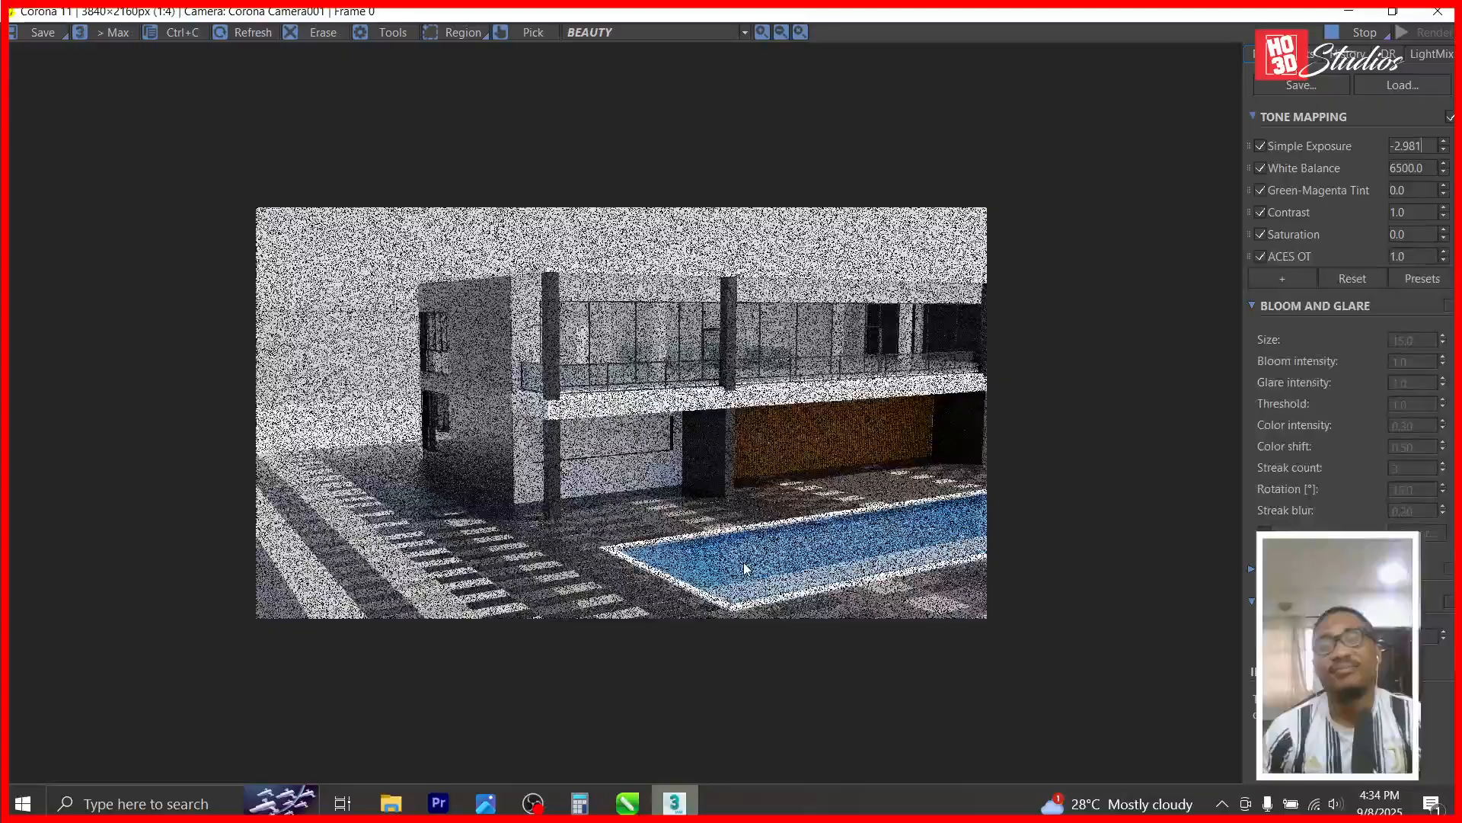
pyautogui.click(1366, 39)
pyautogui.click(1349, 11)
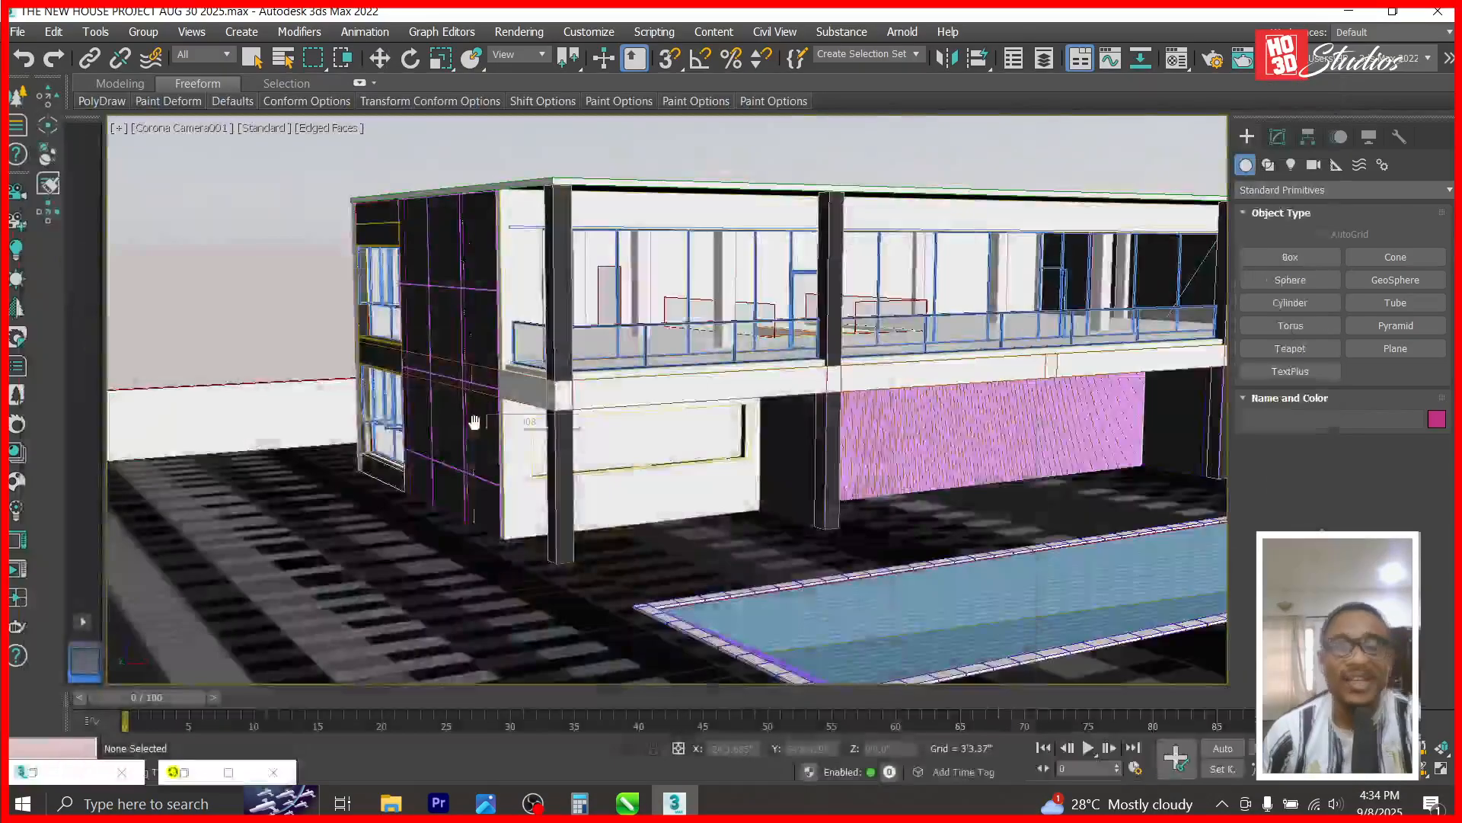
# - Start merging a file into the scene and browse to the 3D DESIGNS folder on New Volume (E:)
pyautogui.click(17, 32)
pyautogui.moveTo(177, 274)
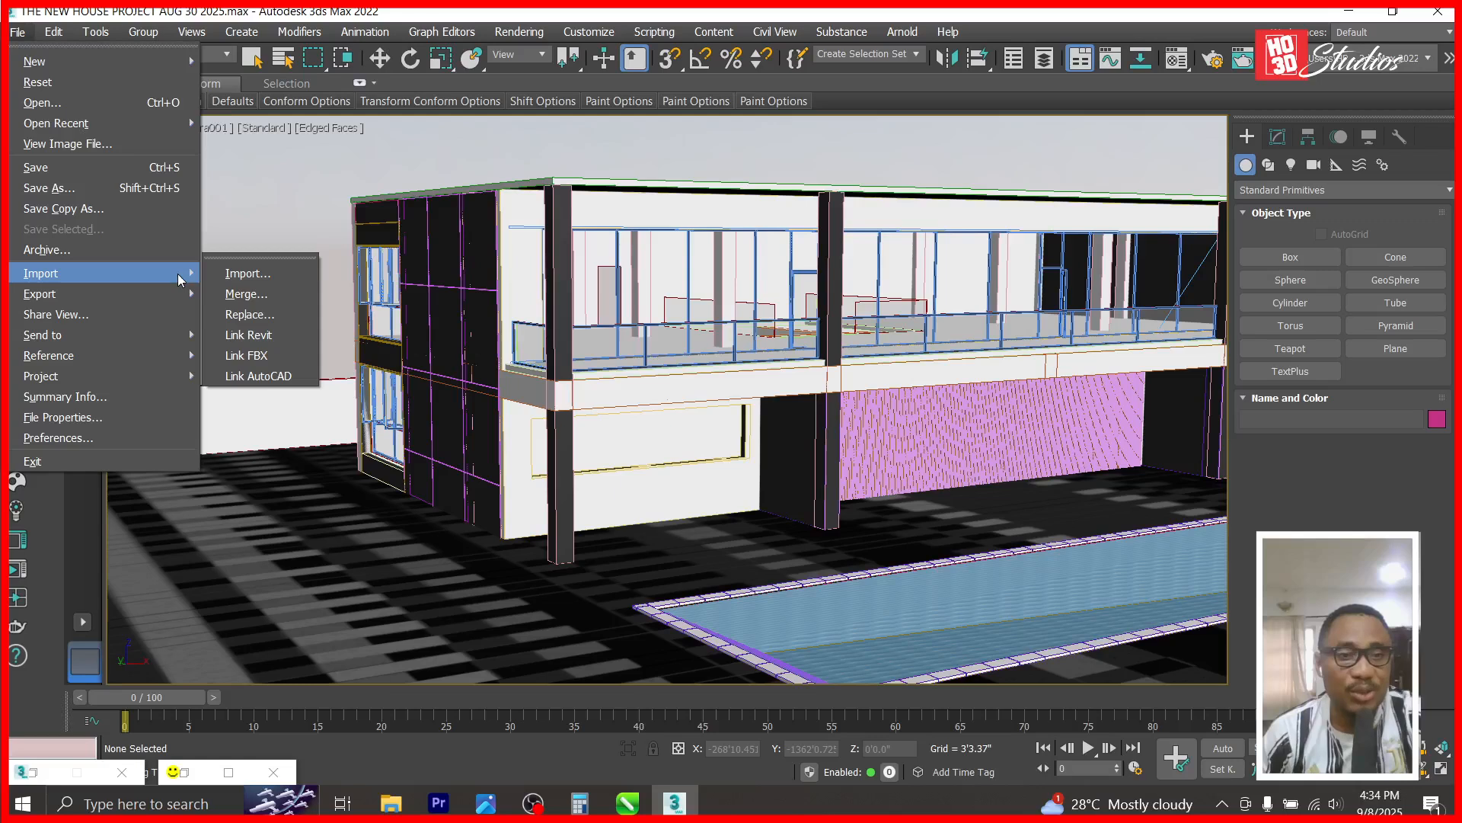
pyautogui.click(244, 294)
pyautogui.click(385, 358)
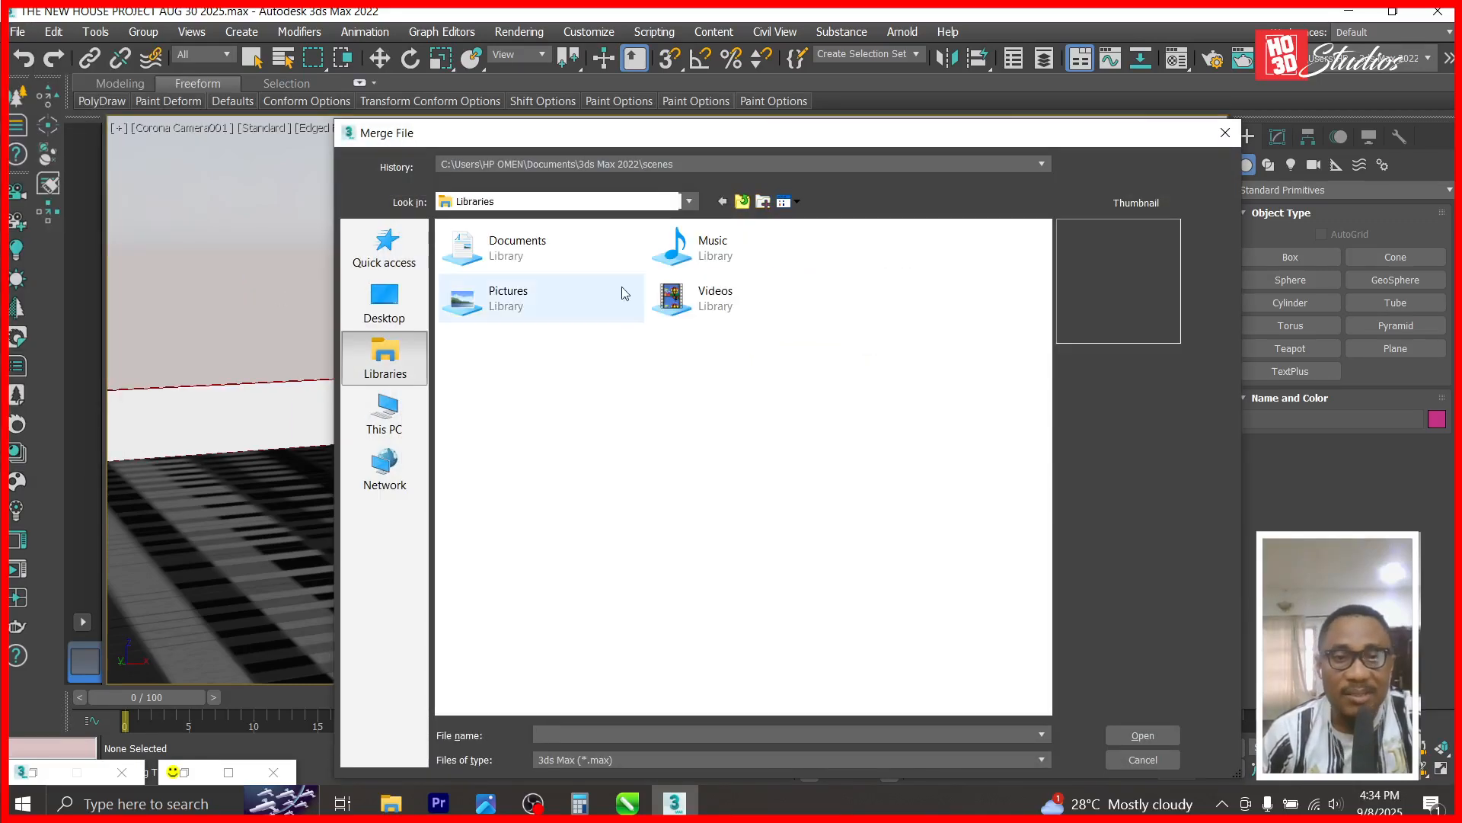
pyautogui.doubleClick(581, 263)
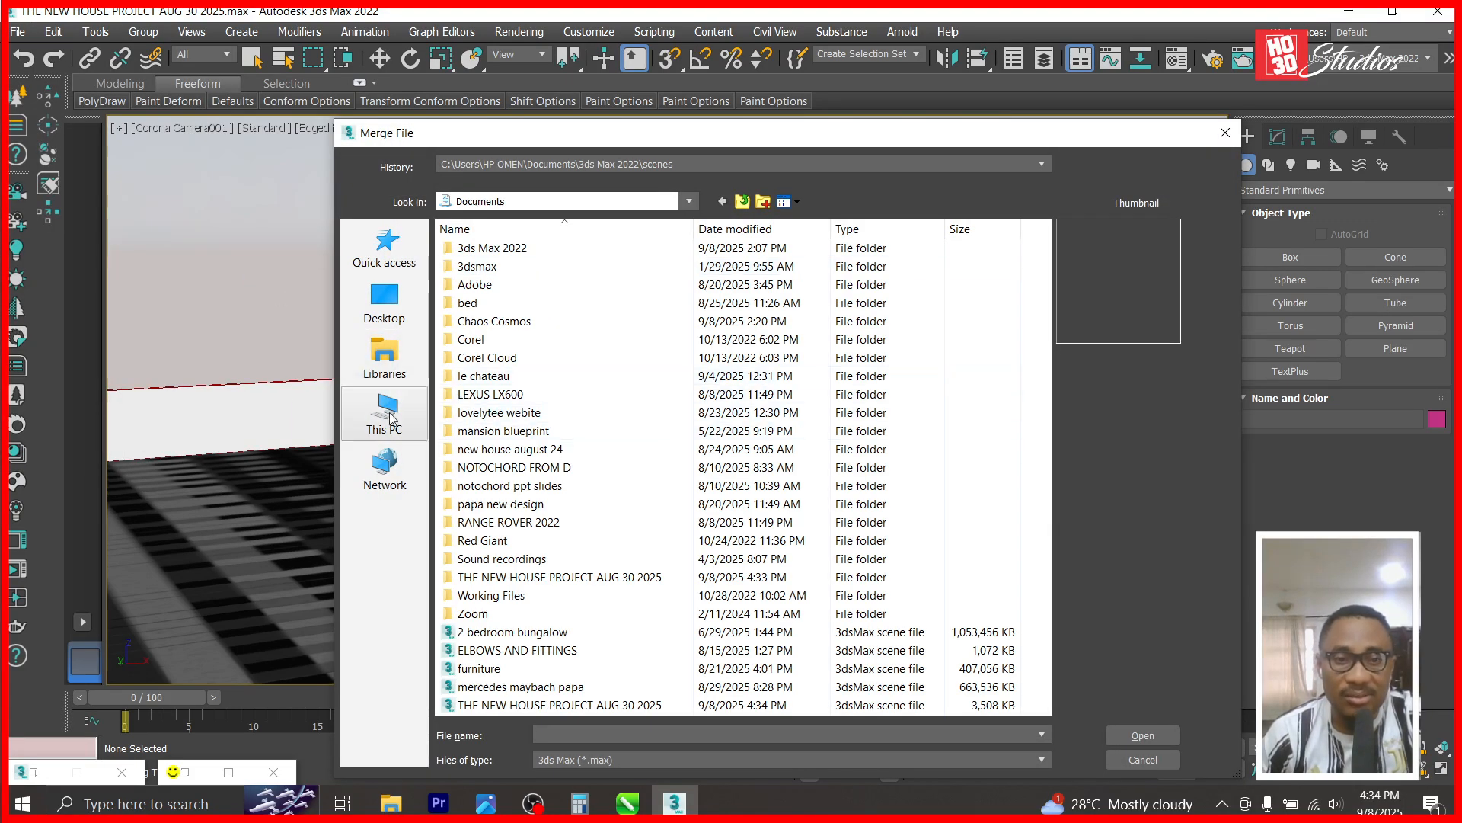
pyautogui.click(386, 373)
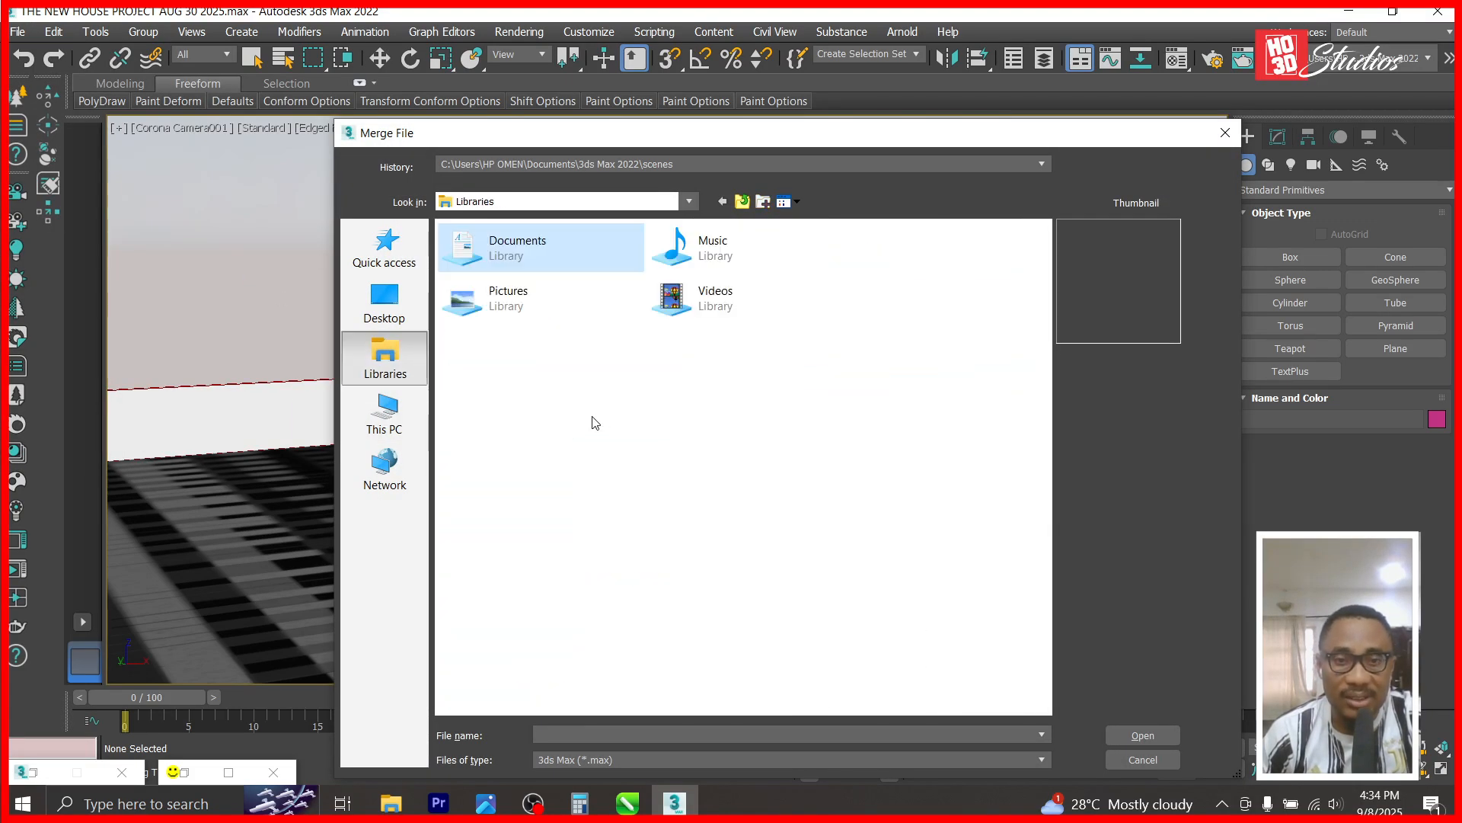
pyautogui.click(409, 410)
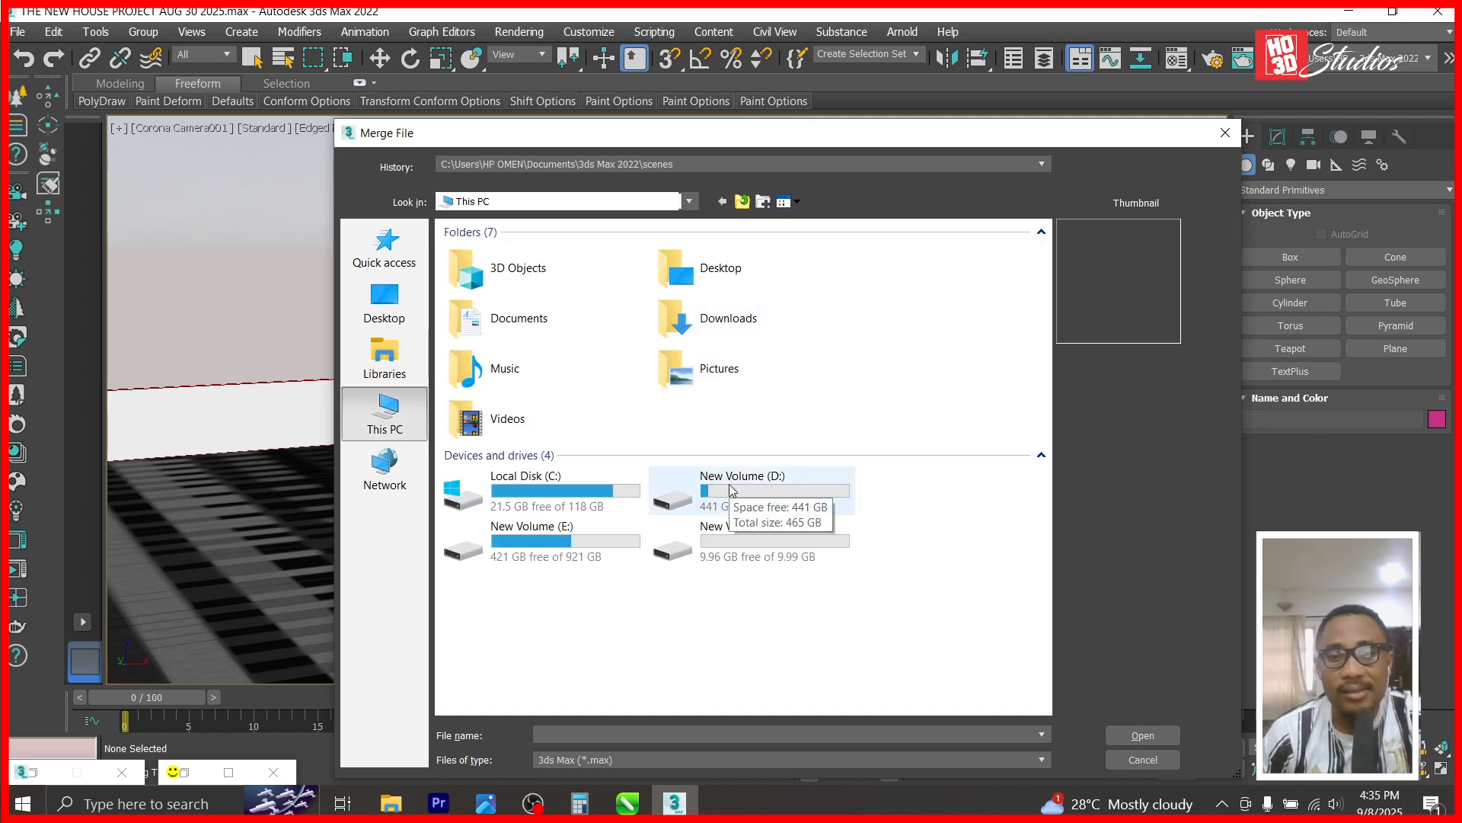
pyautogui.click(602, 540)
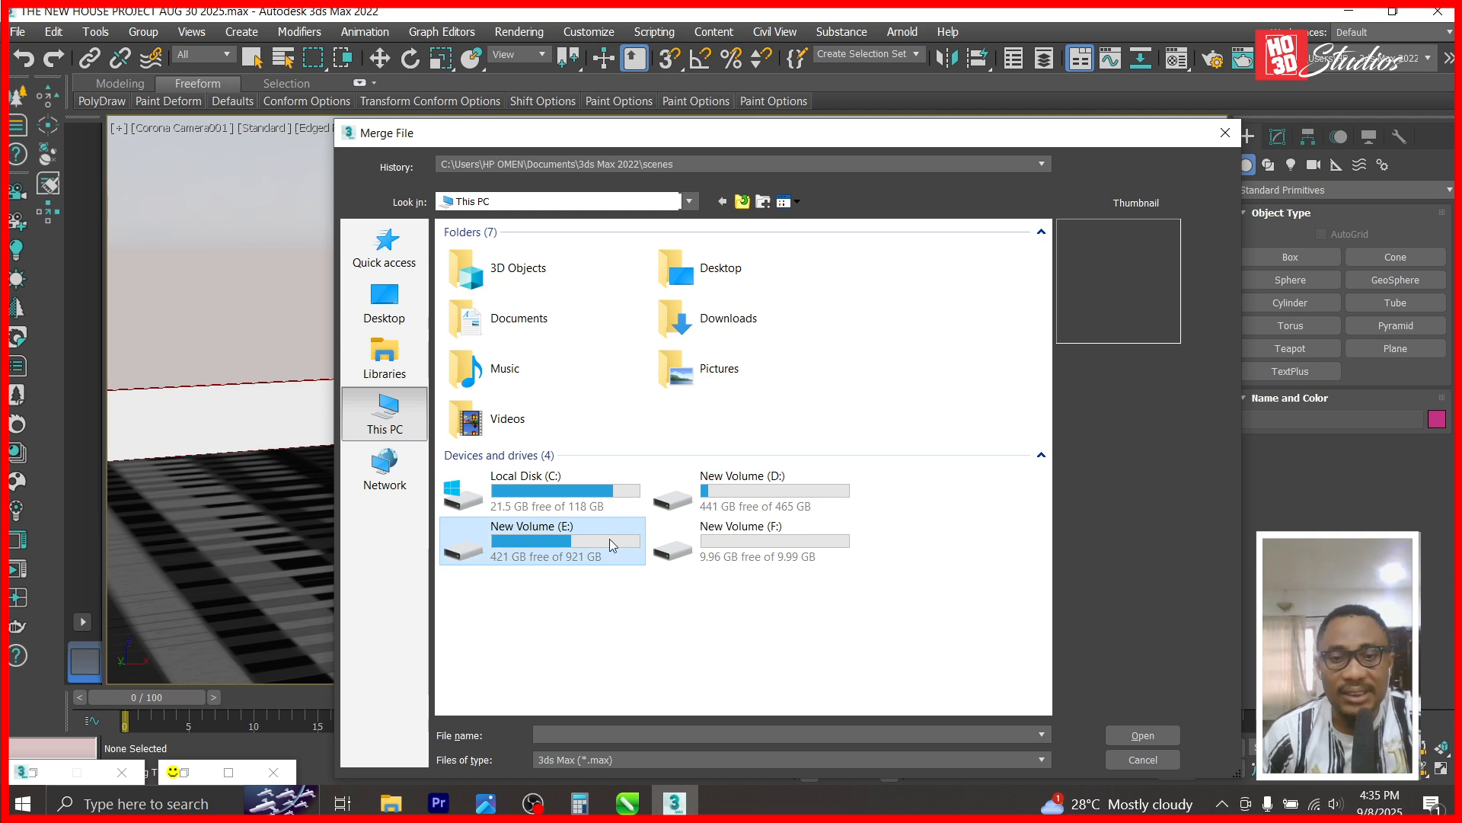
pyautogui.doubleClick(609, 538)
pyautogui.doubleClick(503, 266)
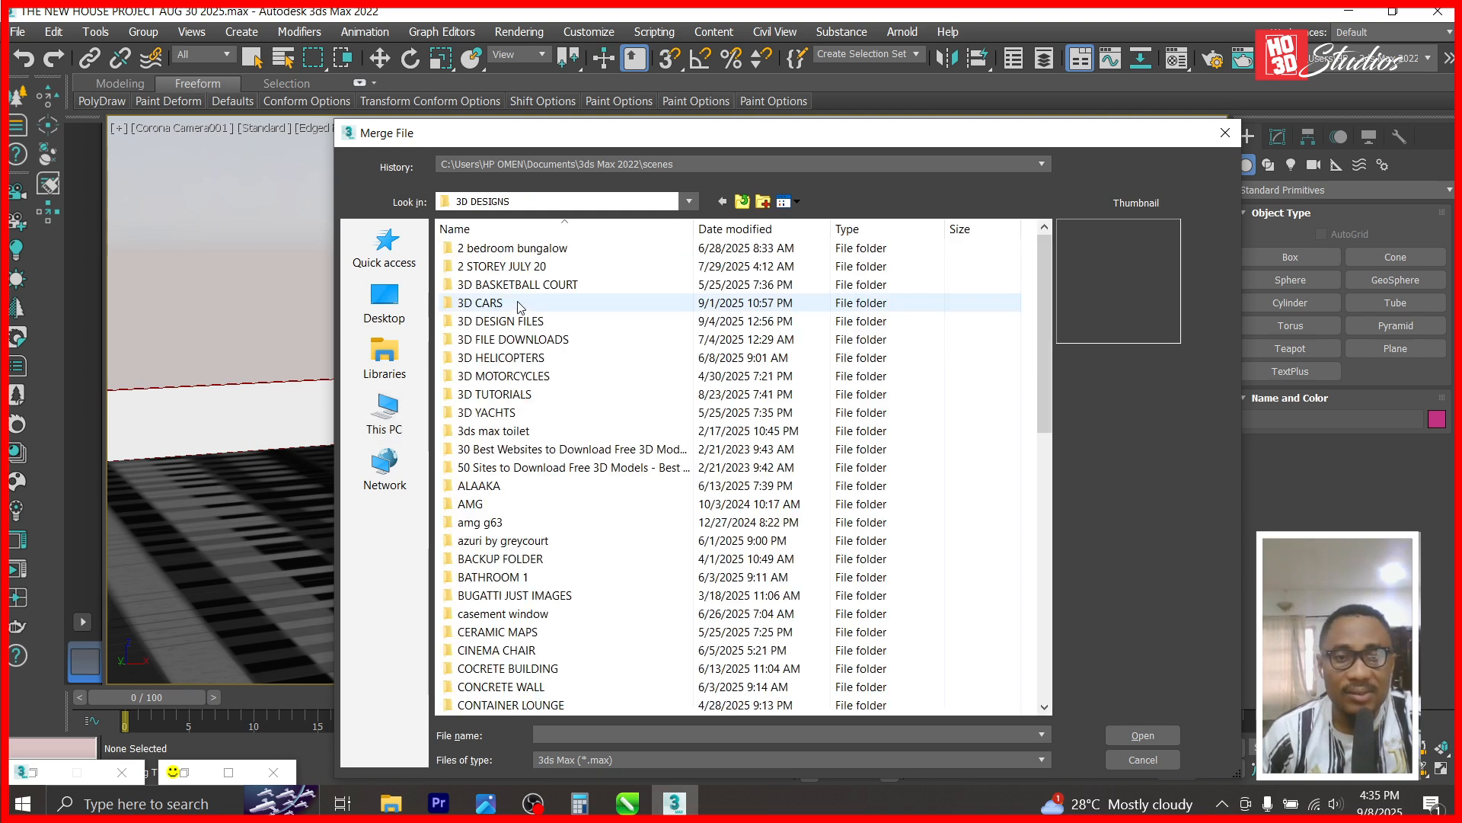
# - Open the BRABUS 850 scene file from the BRABUS 850 1 folder inside 3D CARS for merging
pyautogui.click(515, 308)
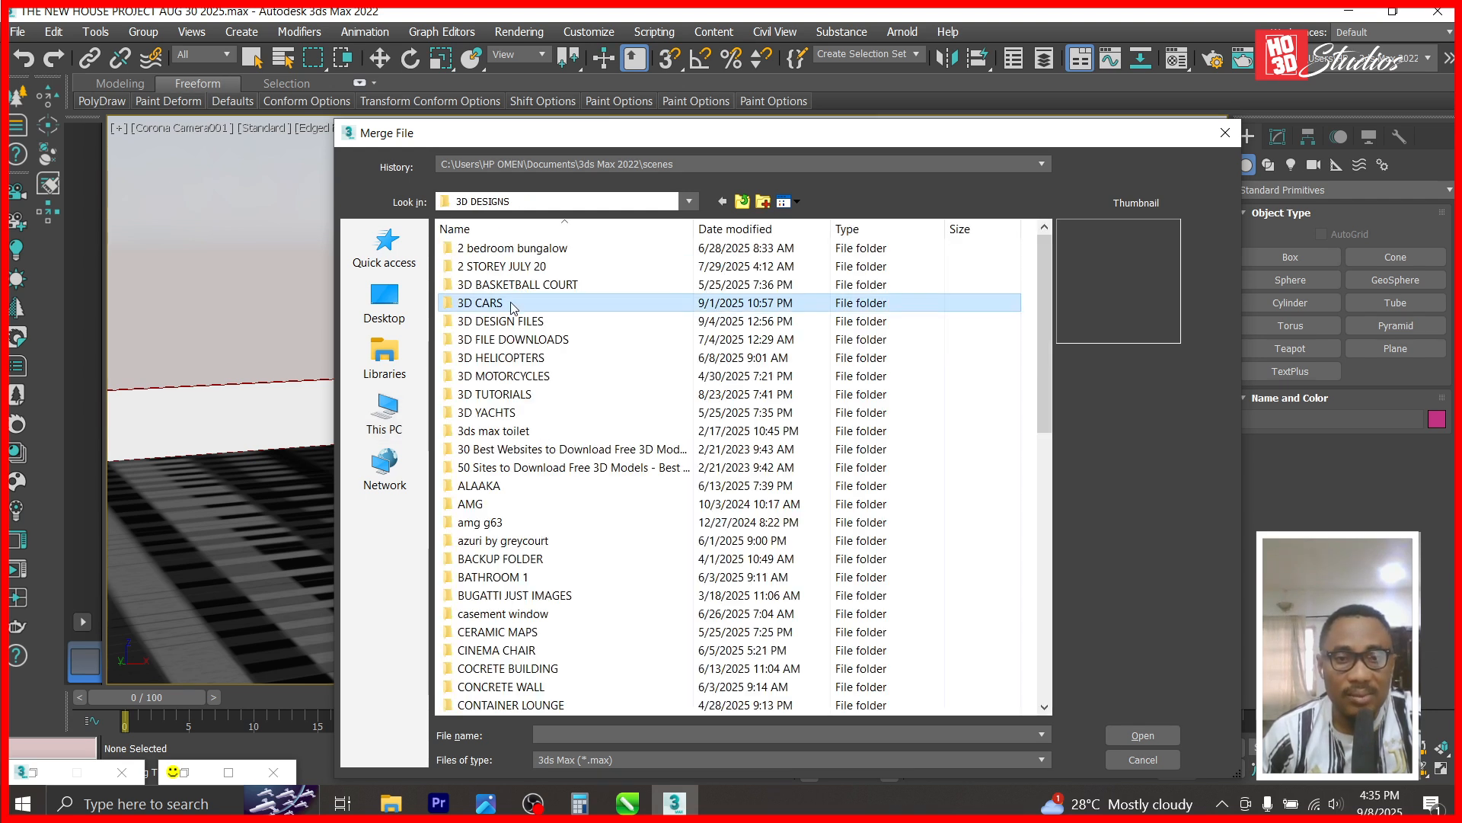
pyautogui.doubleClick(571, 307)
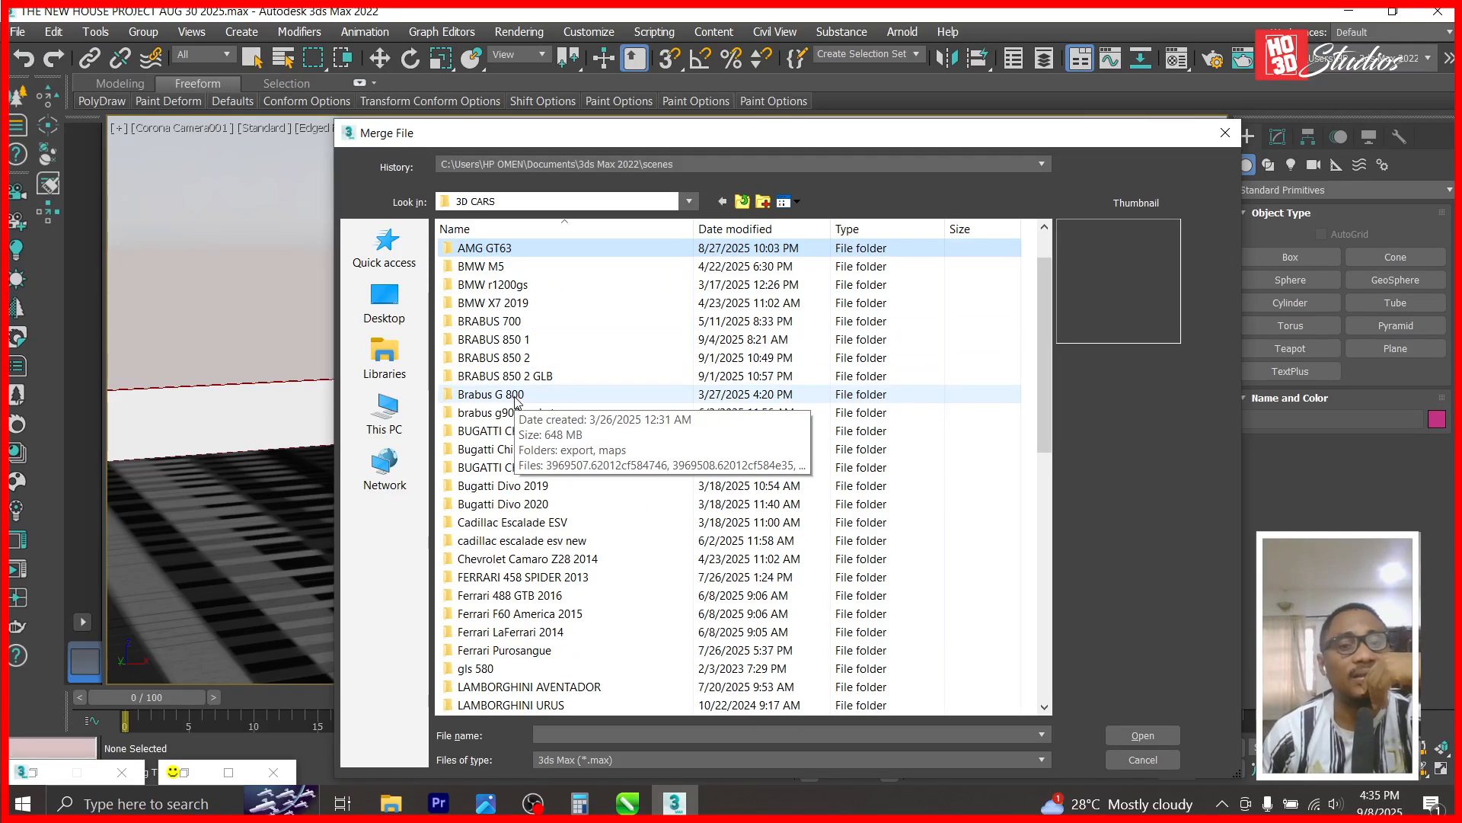
pyautogui.click(516, 376)
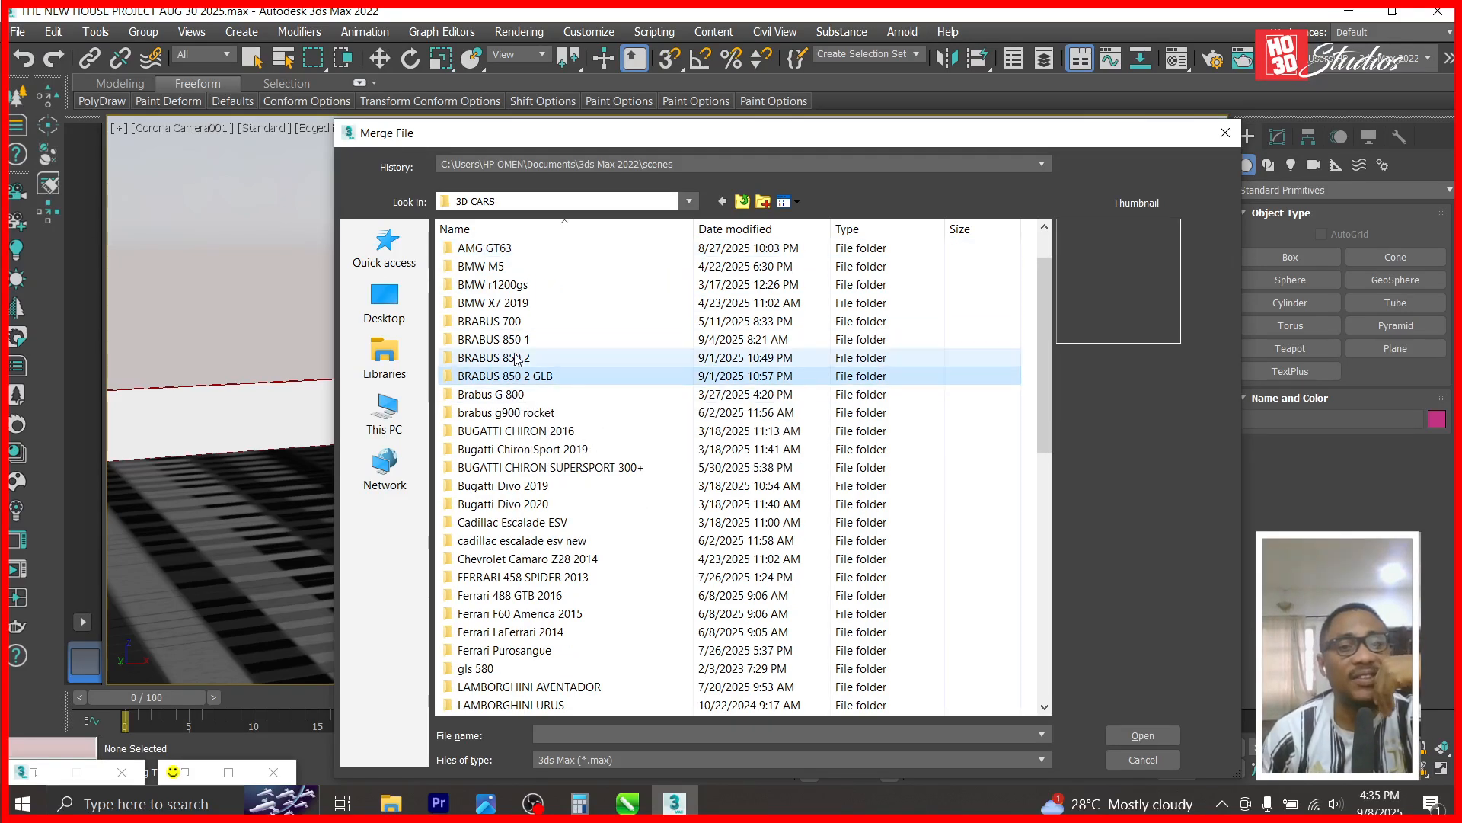
pyautogui.doubleClick(499, 339)
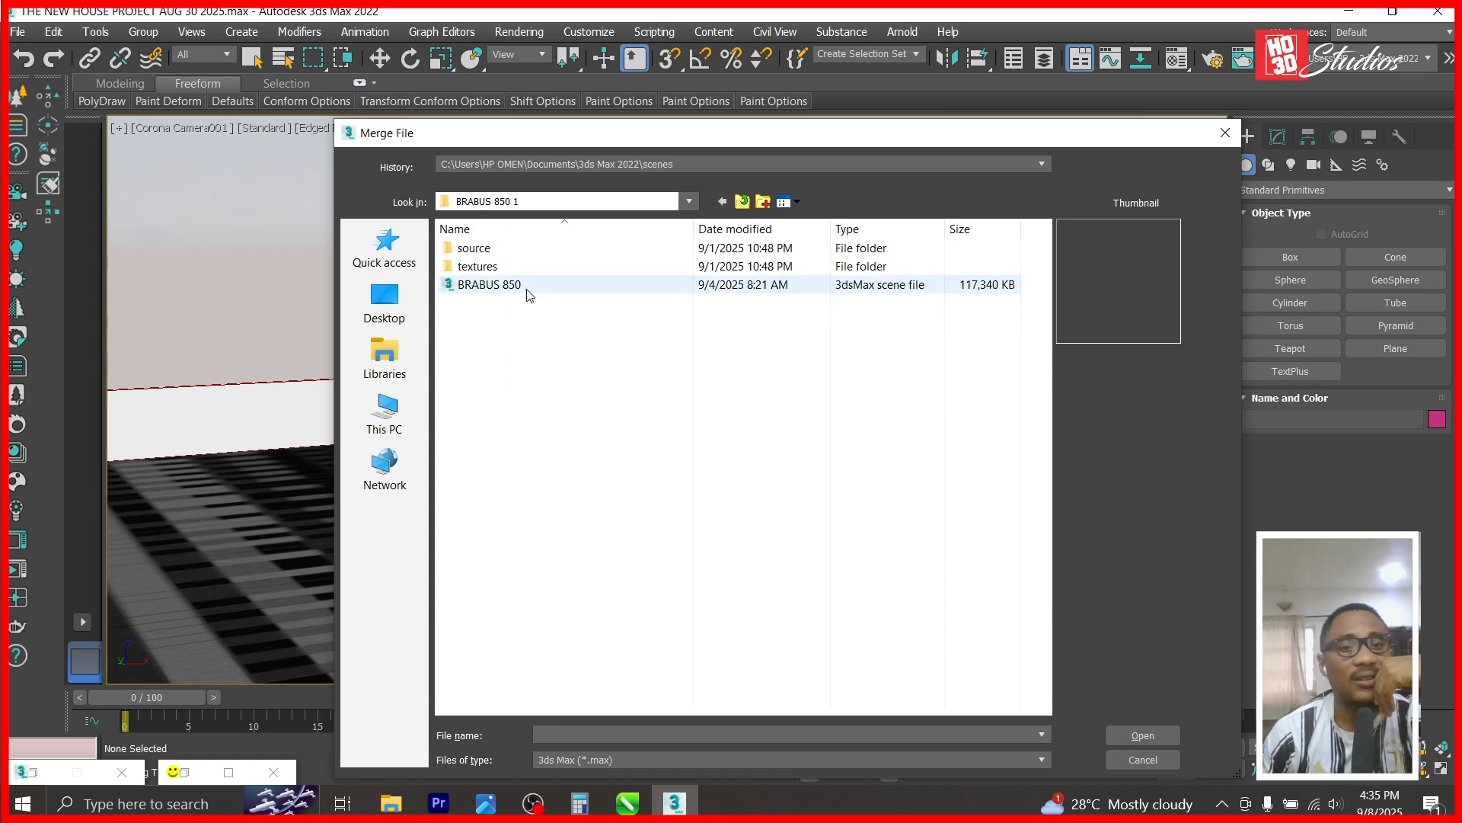
pyautogui.click(1143, 735)
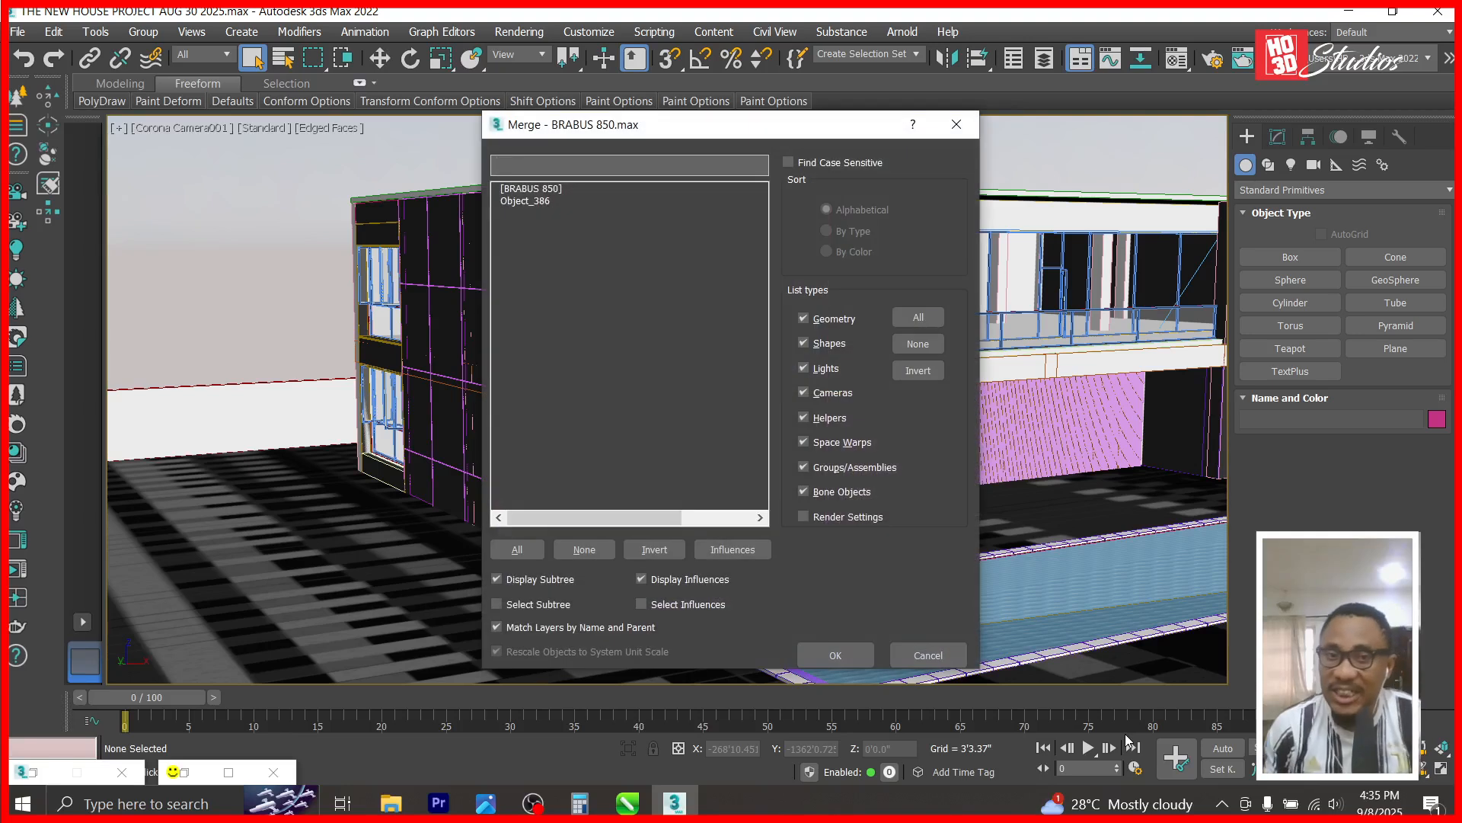
# - Merge the [BRABUS 850] group into the scene, auto-renaming merged materials for all duplicates
pyautogui.click(556, 192)
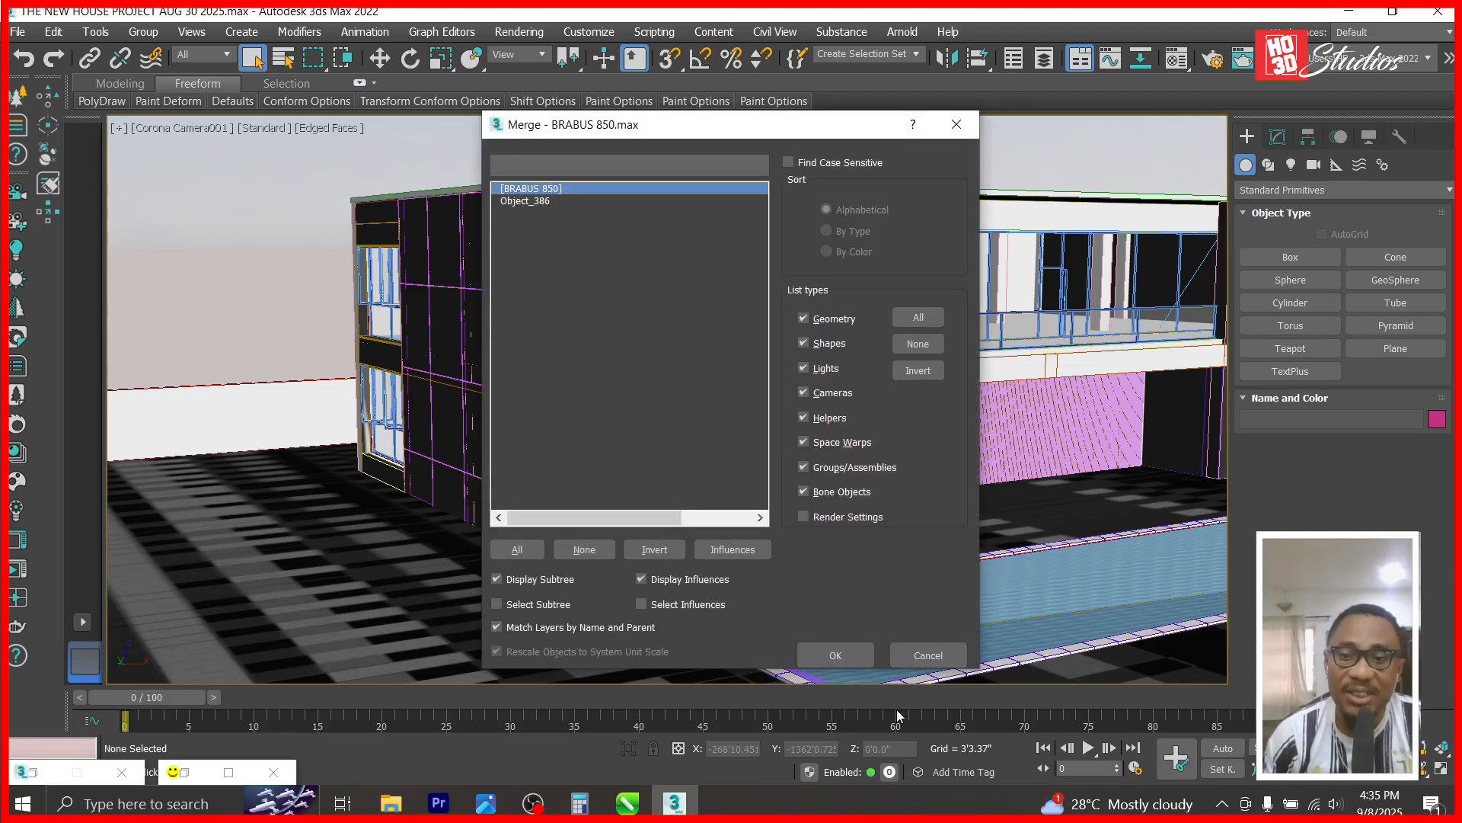
pyautogui.click(835, 654)
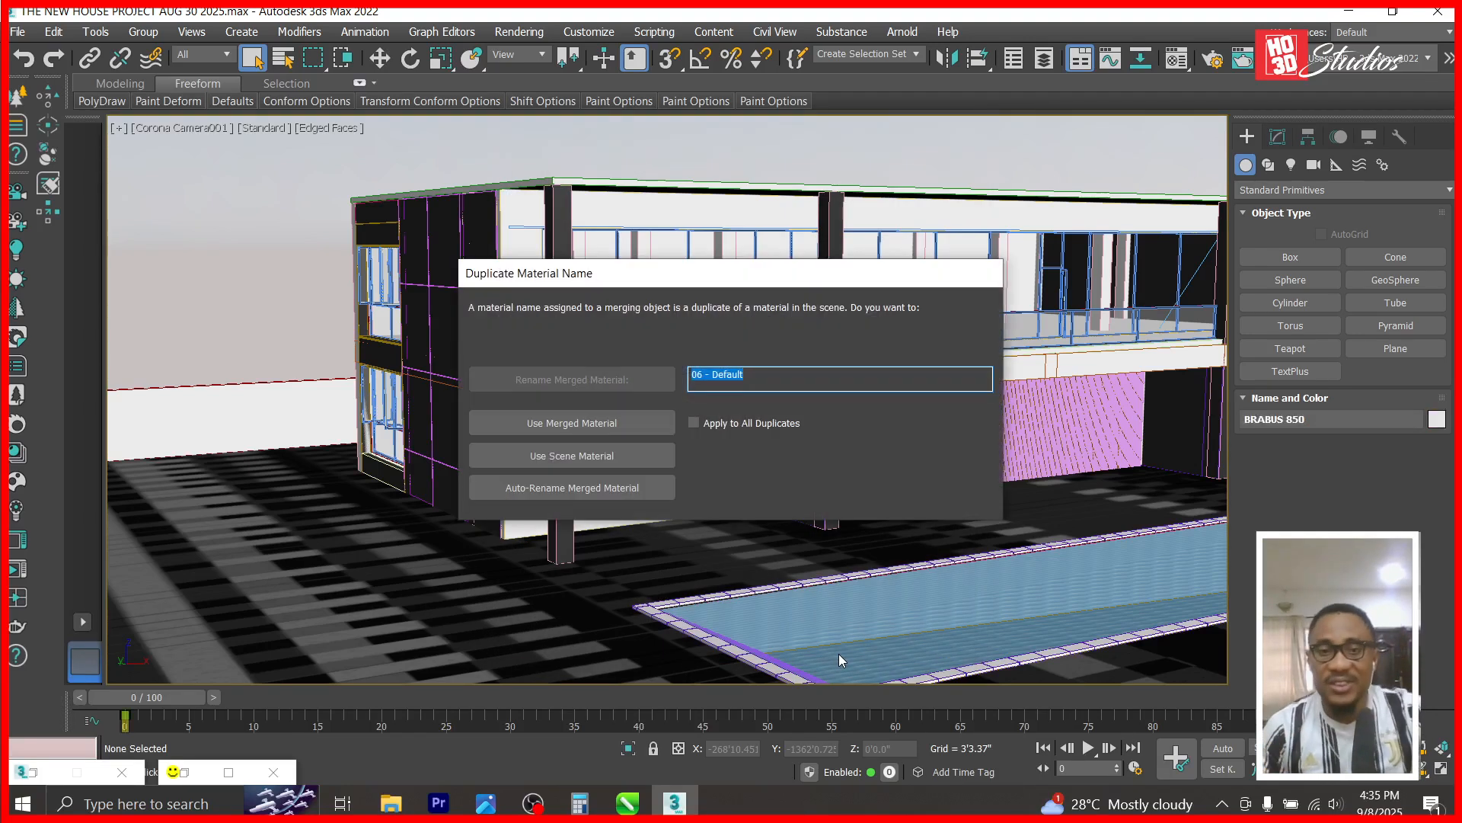
pyautogui.click(693, 424)
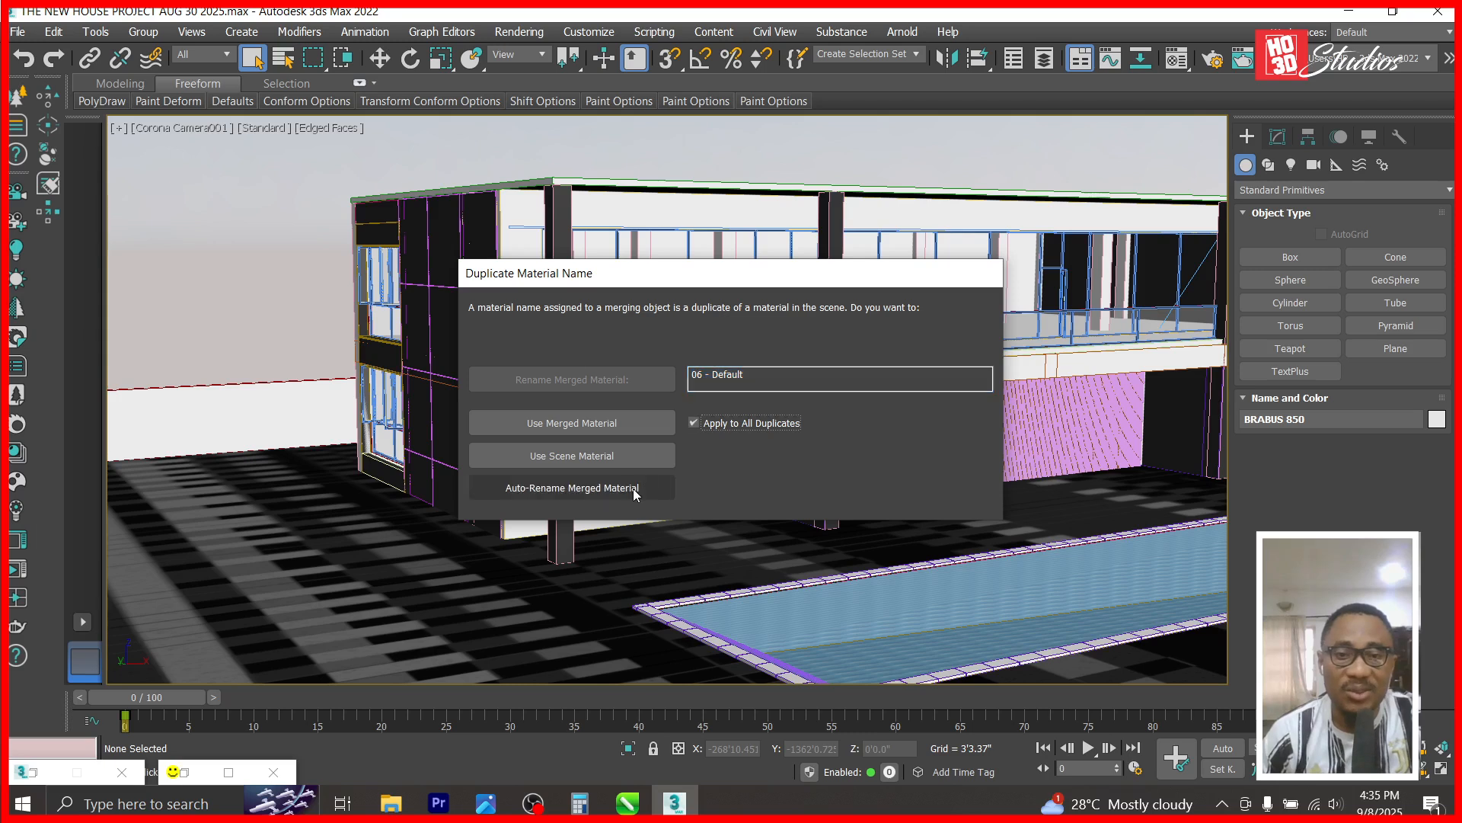
pyautogui.click(636, 492)
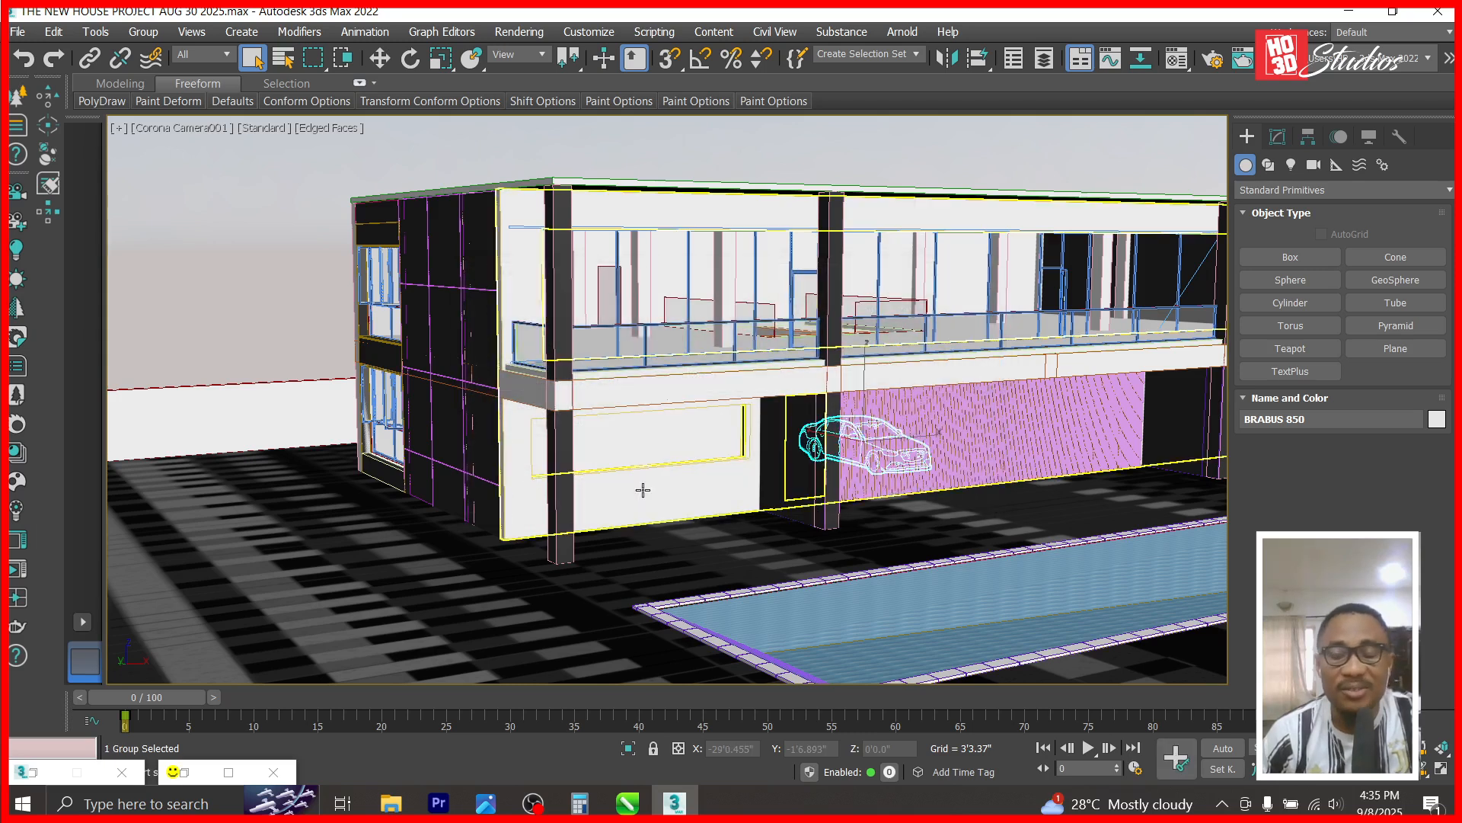
# - In the Top view, move the BRABUS 850 out of the building onto the tiled floor on its west side, about X -70'1", Y -9'9"
pyautogui.press('t')
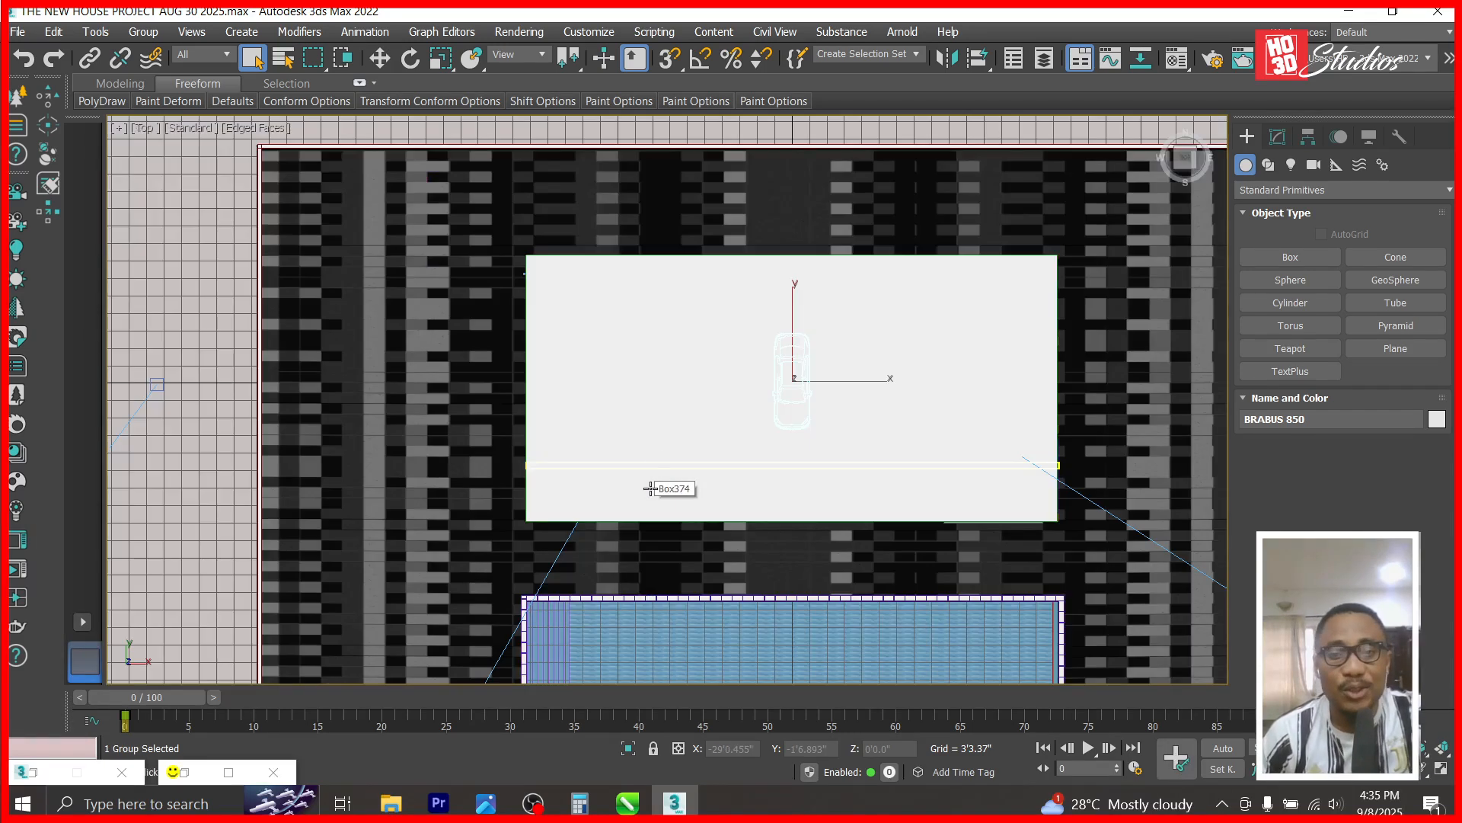
pyautogui.scroll(-5, 653, 483)
pyautogui.press('w')
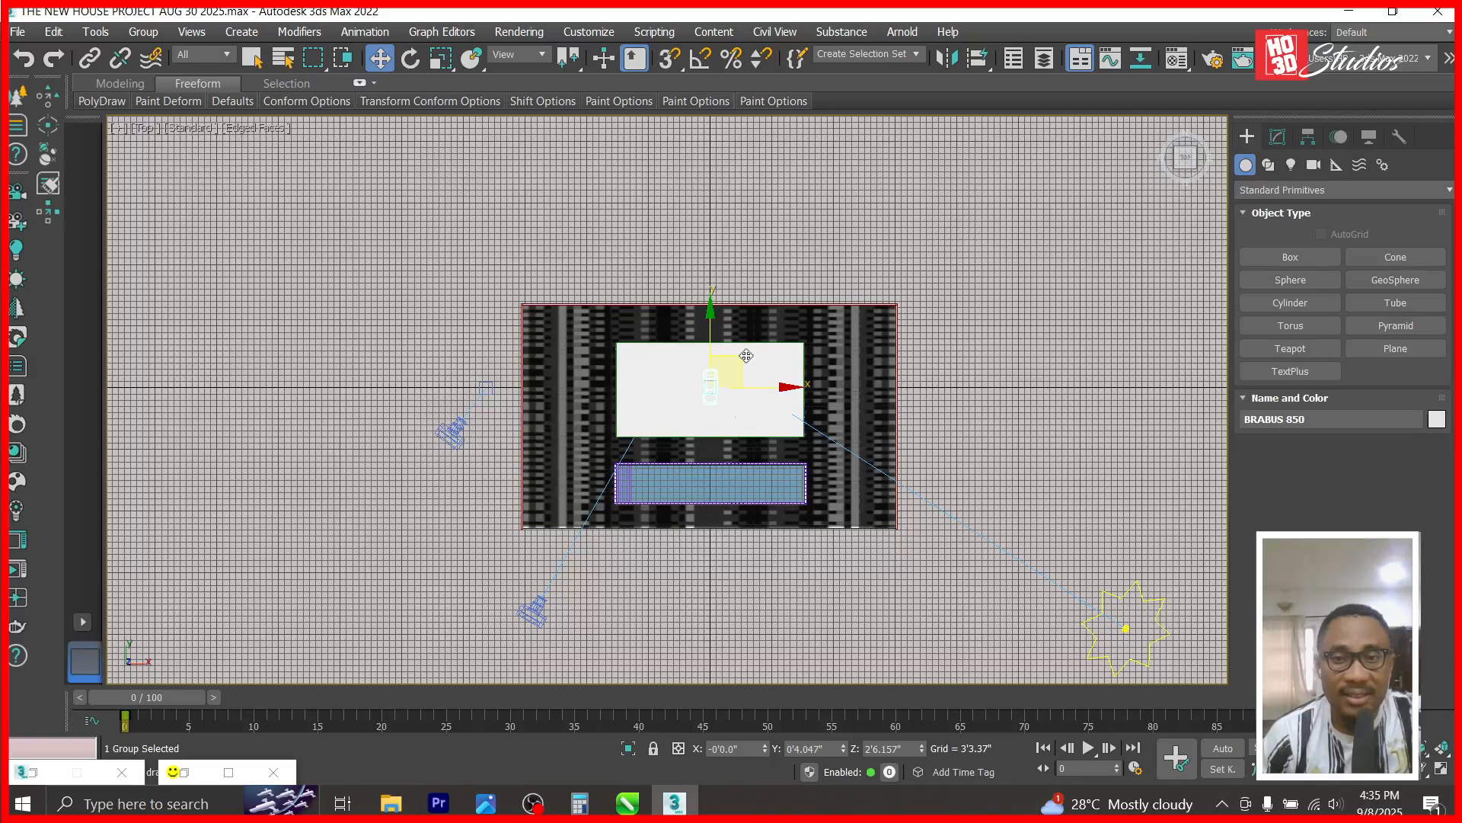
pyautogui.moveTo(742, 365); pyautogui.dragTo(606, 379)
pyautogui.scroll(5, 578, 411)
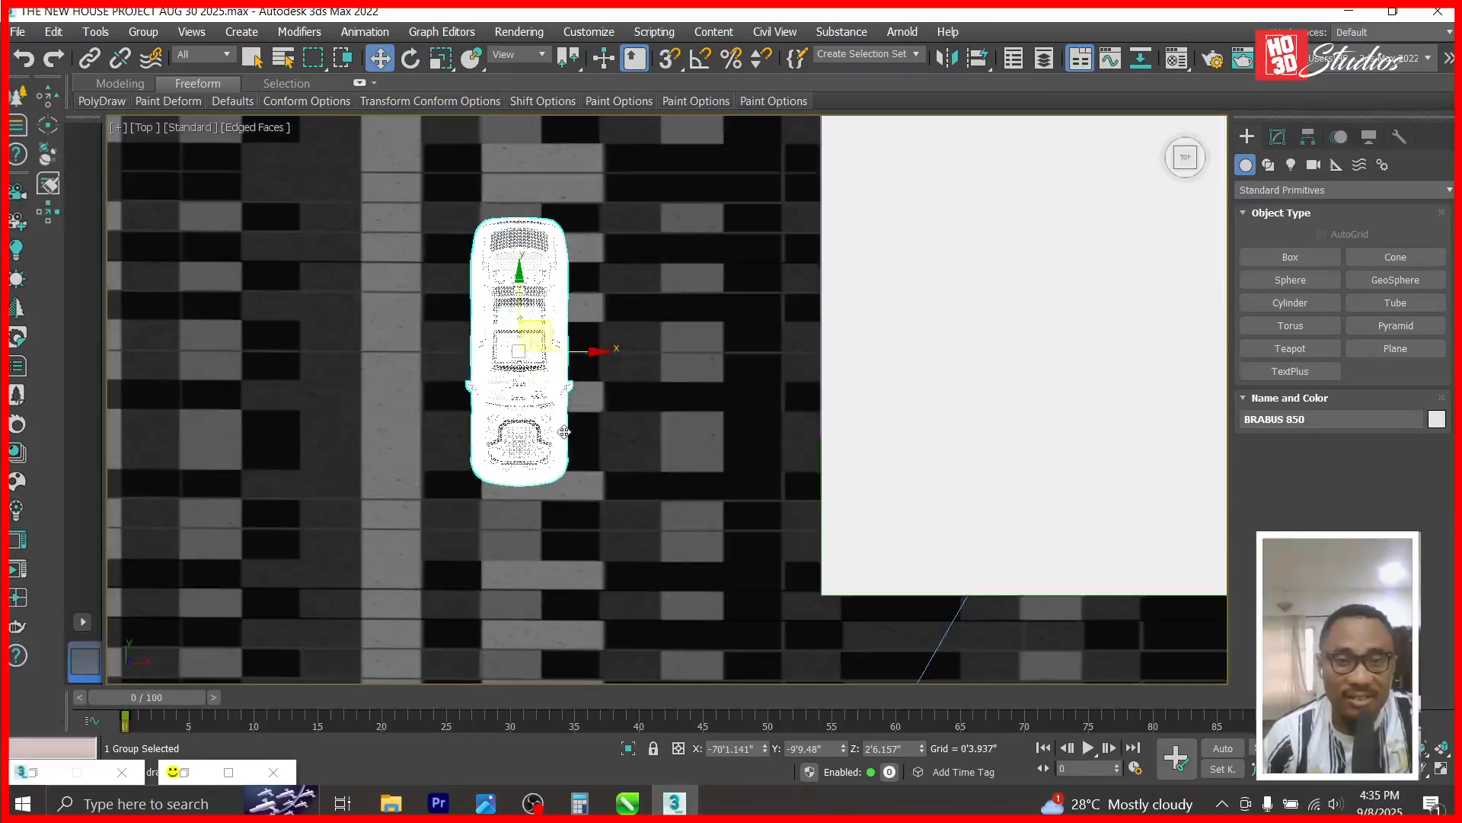
# - Check the BRABUS 850's tyres against the floor level up close in the Front view
pyautogui.press('f')
pyautogui.scroll(-5, 416, 476)
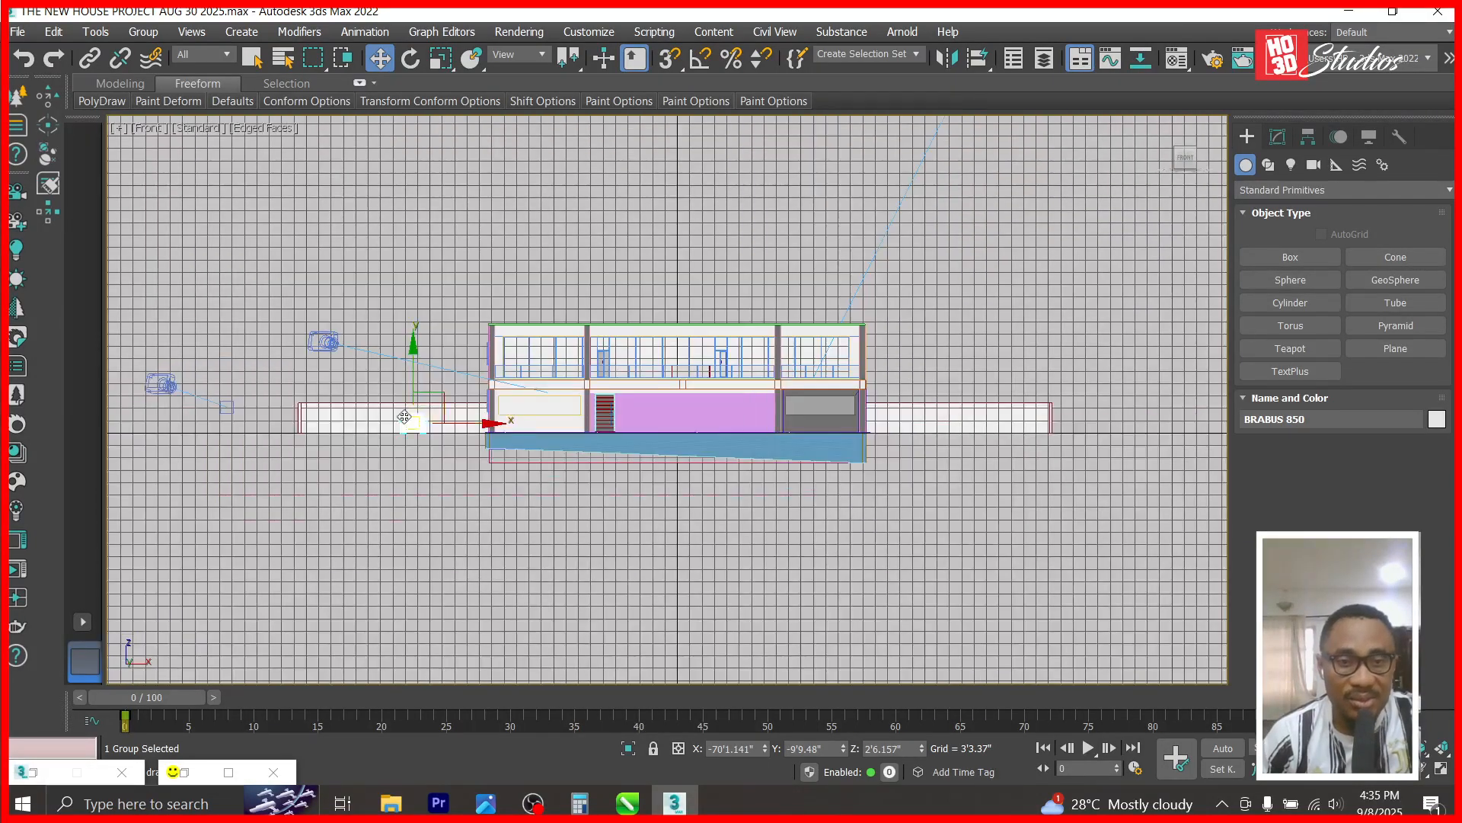
pyautogui.scroll(5, 417, 476)
pyautogui.scroll(5, 417, 476)
pyautogui.scroll(4, 1016, 455)
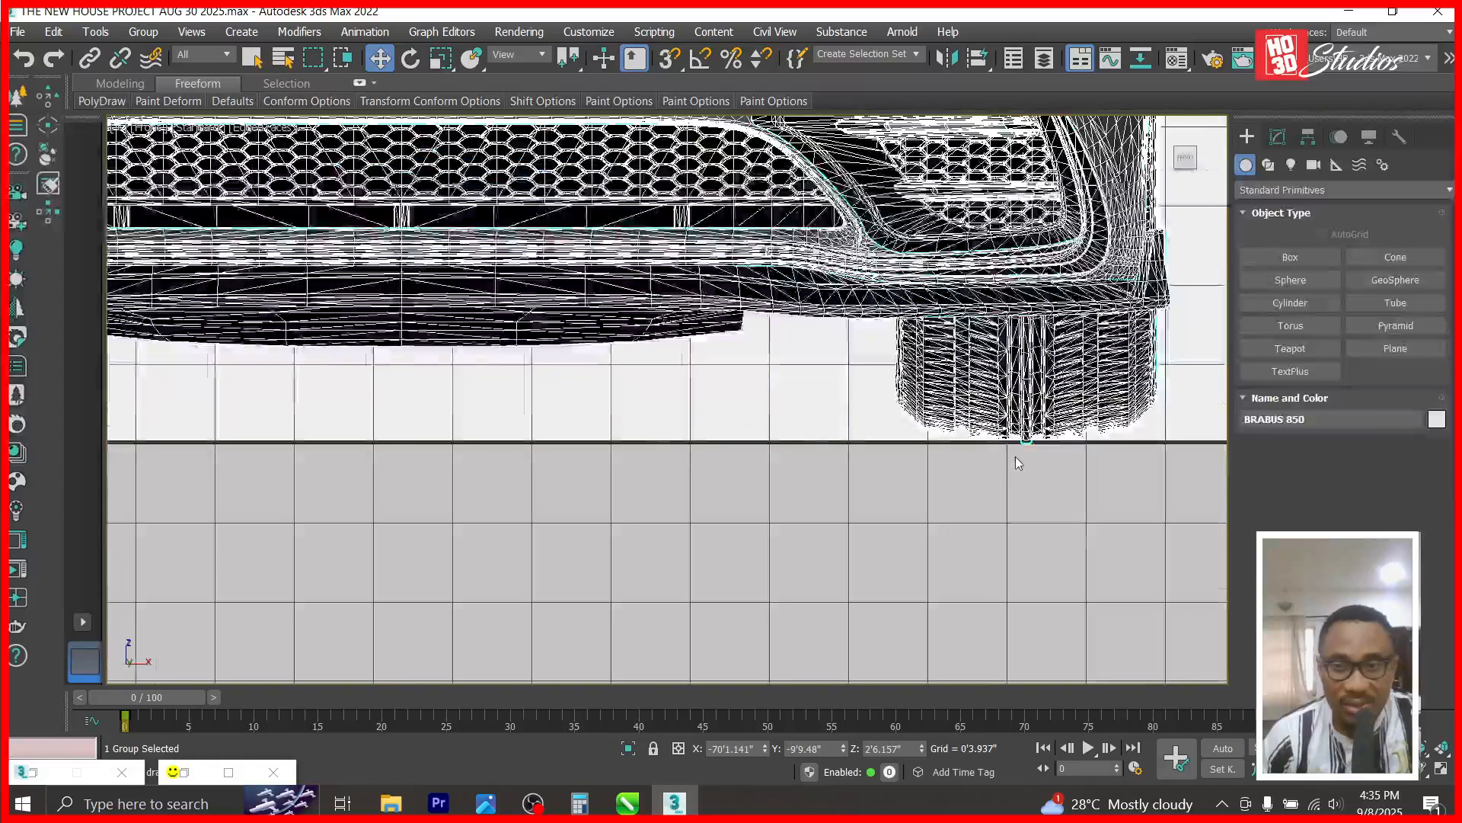
# - Lower the BRABUS 850 onto the floor to about Z 2'5.6" and return to the Corona Camera001 view
pyautogui.moveTo(922, 750); pyautogui.dragTo(919, 777)
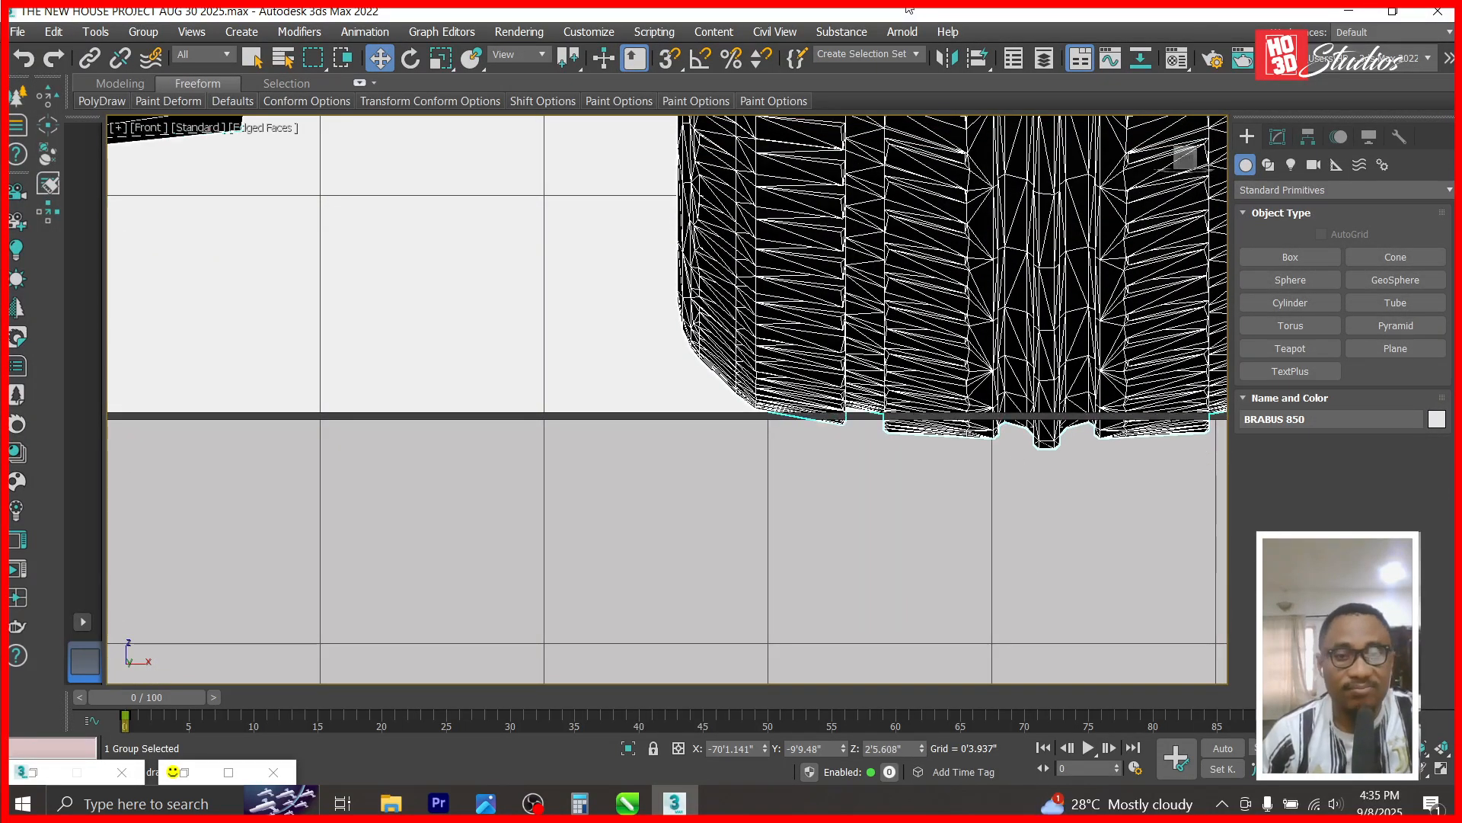
pyautogui.press('t')
pyautogui.press('c')
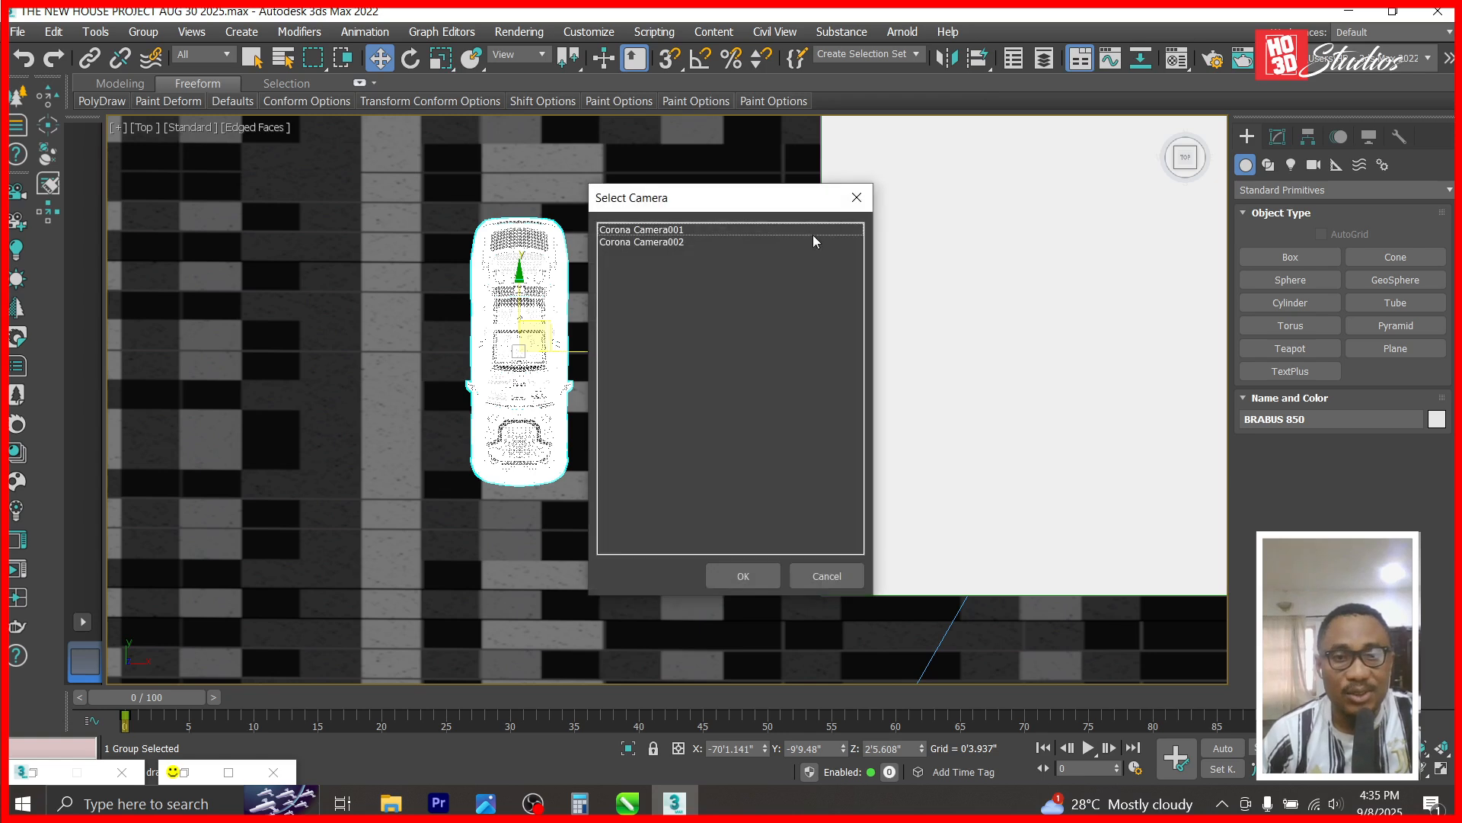
pyautogui.doubleClick(685, 231)
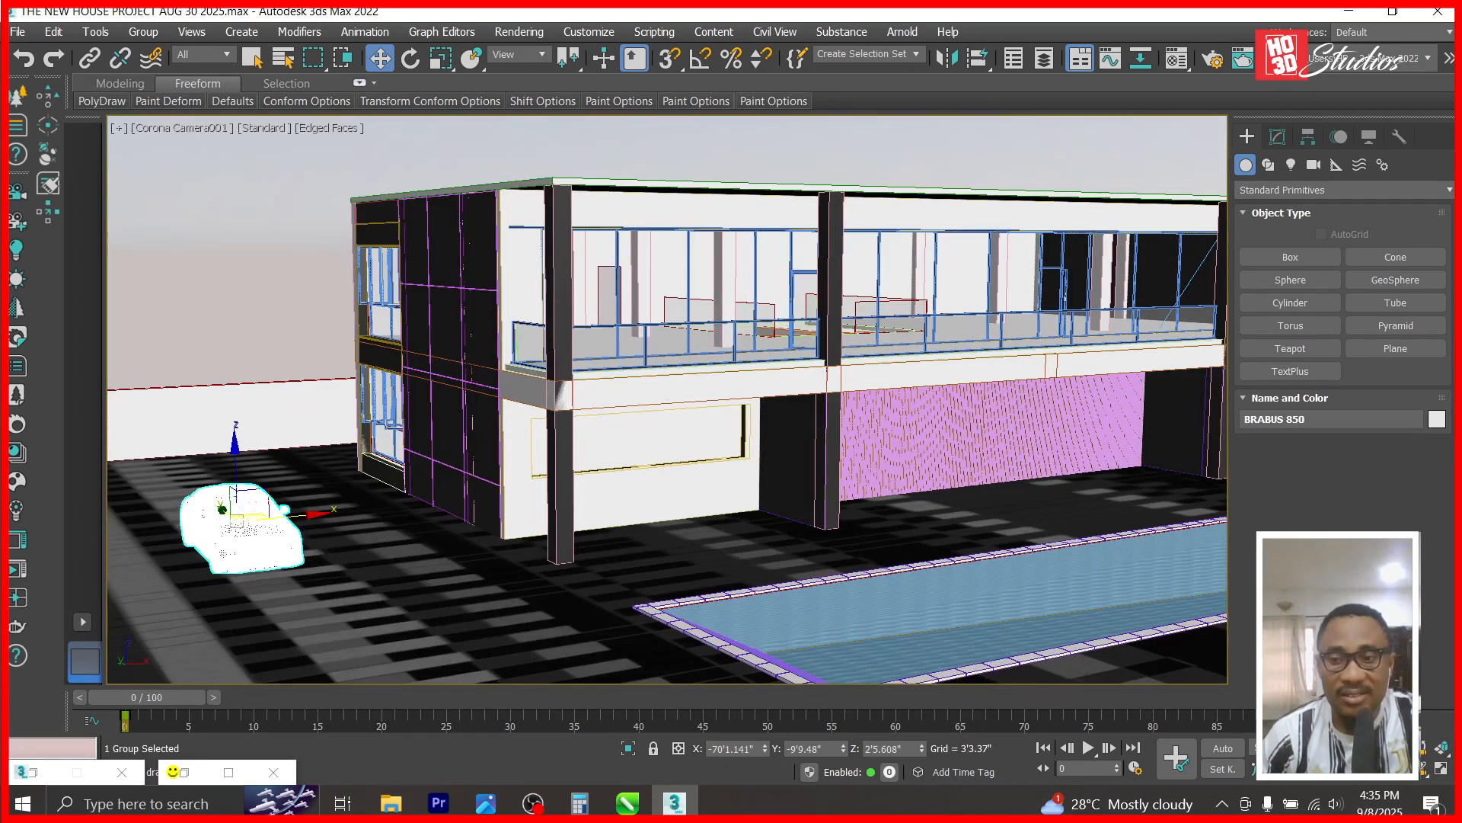
# - Reframe Corona Camera001 to a close three-quarter front shot of the BRABUS 850 on the tiled floor
pyautogui.hotkey('ctrl', 'p')
pyautogui.moveTo(503, 643); pyautogui.dragTo(756, 609)
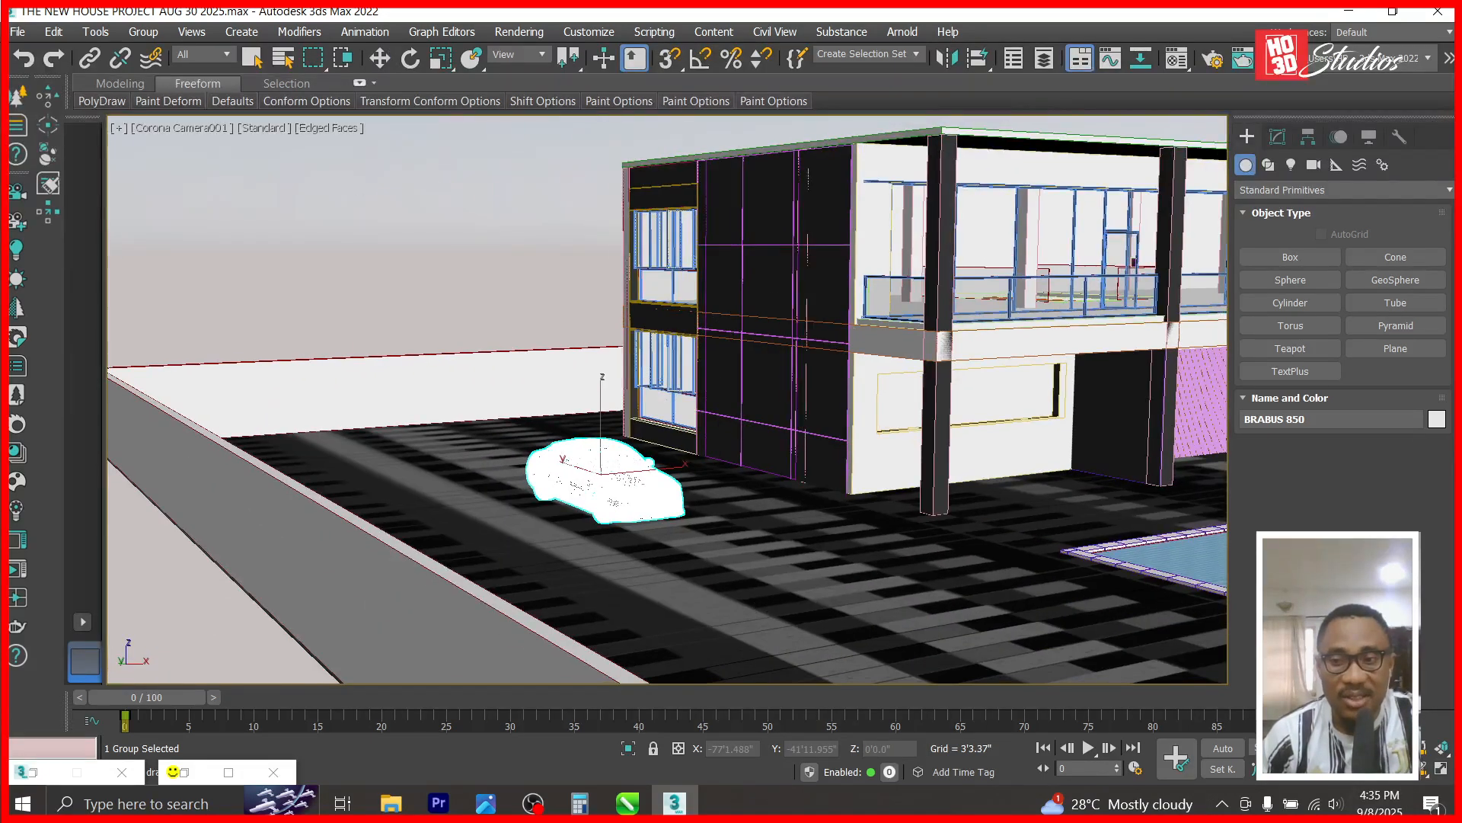
pyautogui.scroll(5, 659, 550)
pyautogui.moveTo(987, 641); pyautogui.dragTo(1017, 519)
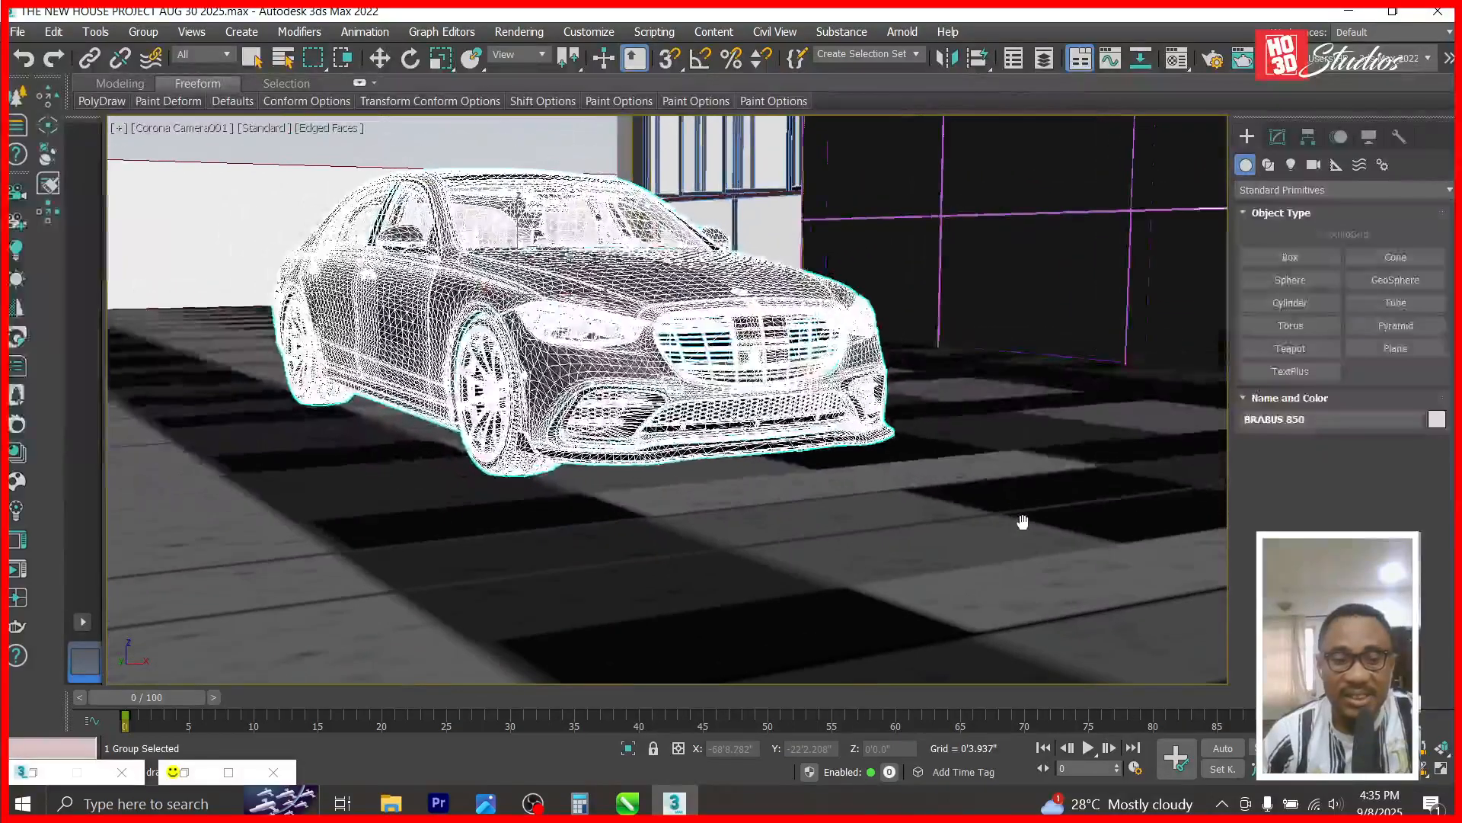
# - Render the Corona Camera001 view and examine the BRABUS 850's bodywork and the tiles around it
pyautogui.hotkey('shift', 'q')
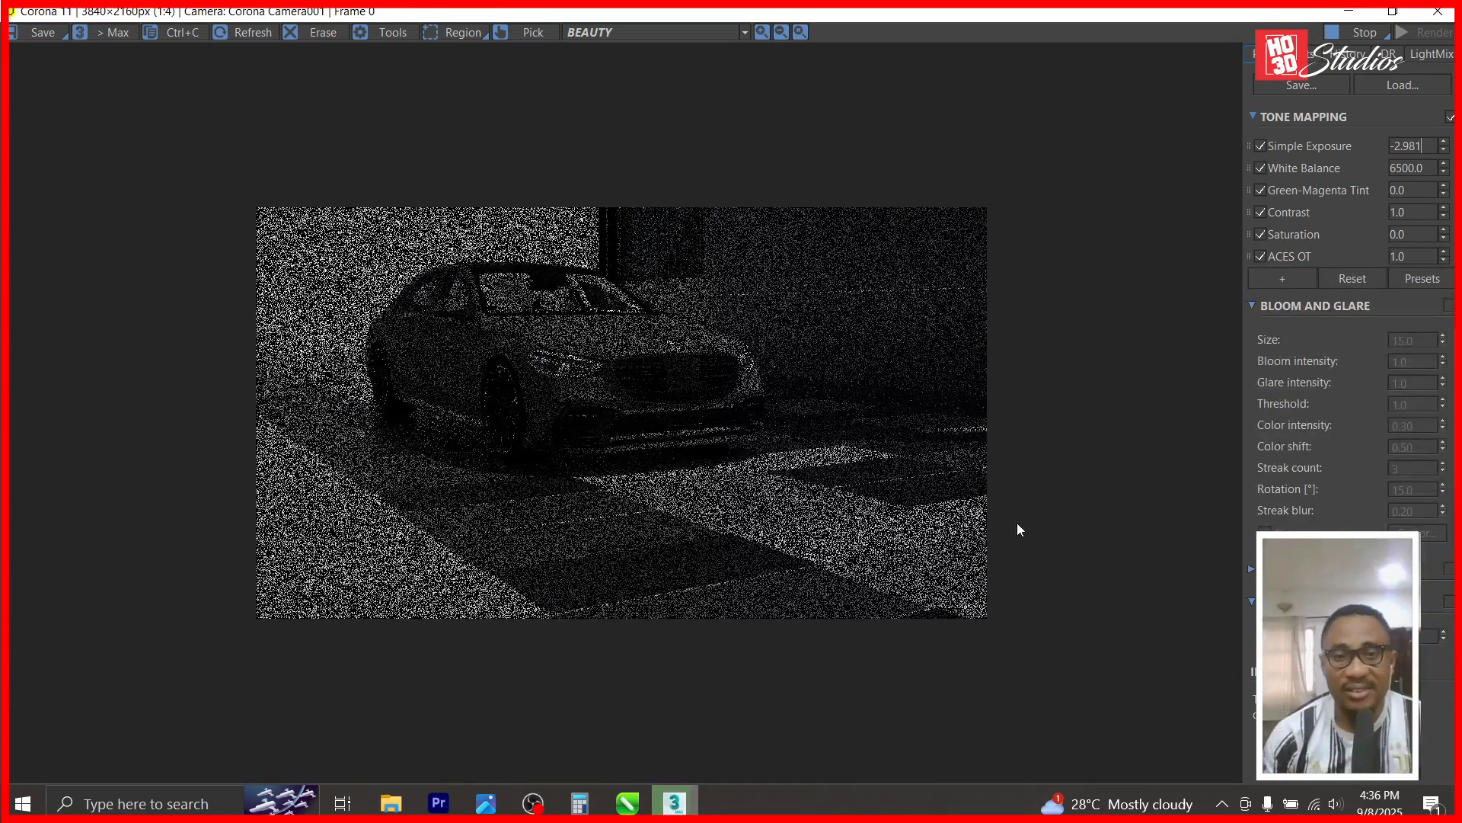
pyautogui.scroll(1, 578, 341)
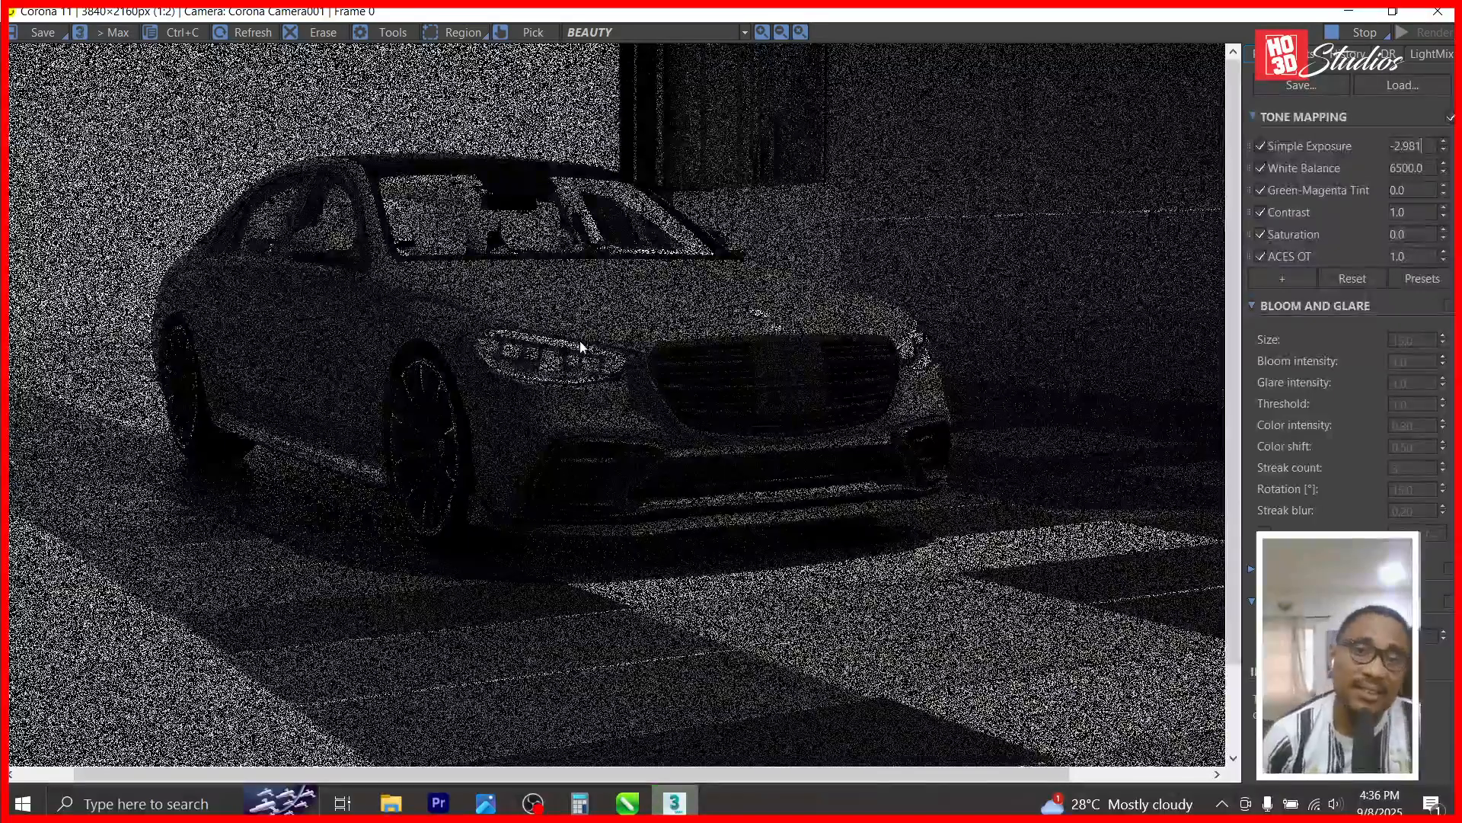
pyautogui.scroll(1, 578, 332)
pyautogui.scroll(-1, 578, 332)
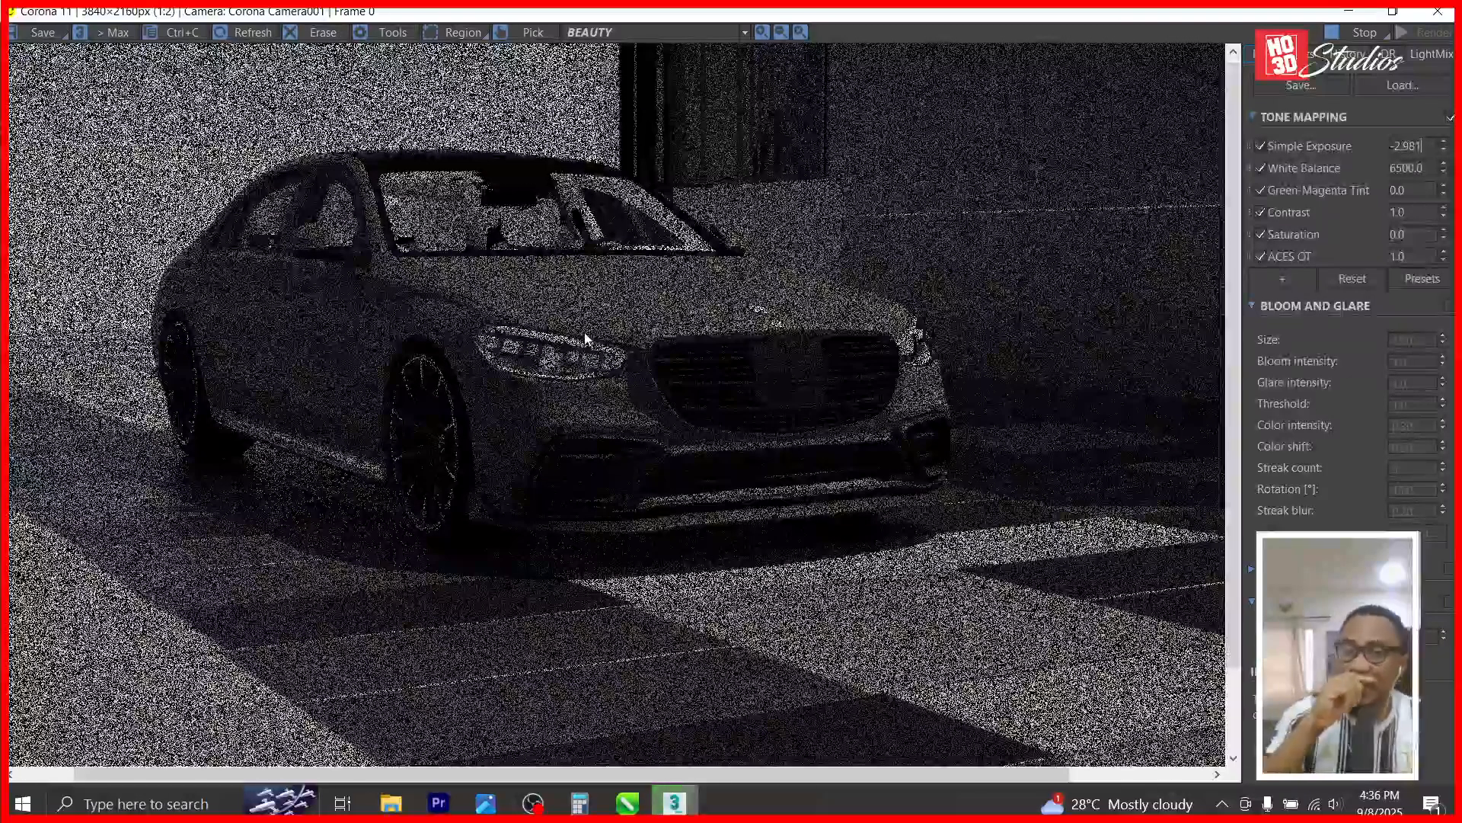
pyautogui.scroll(-1, 592, 332)
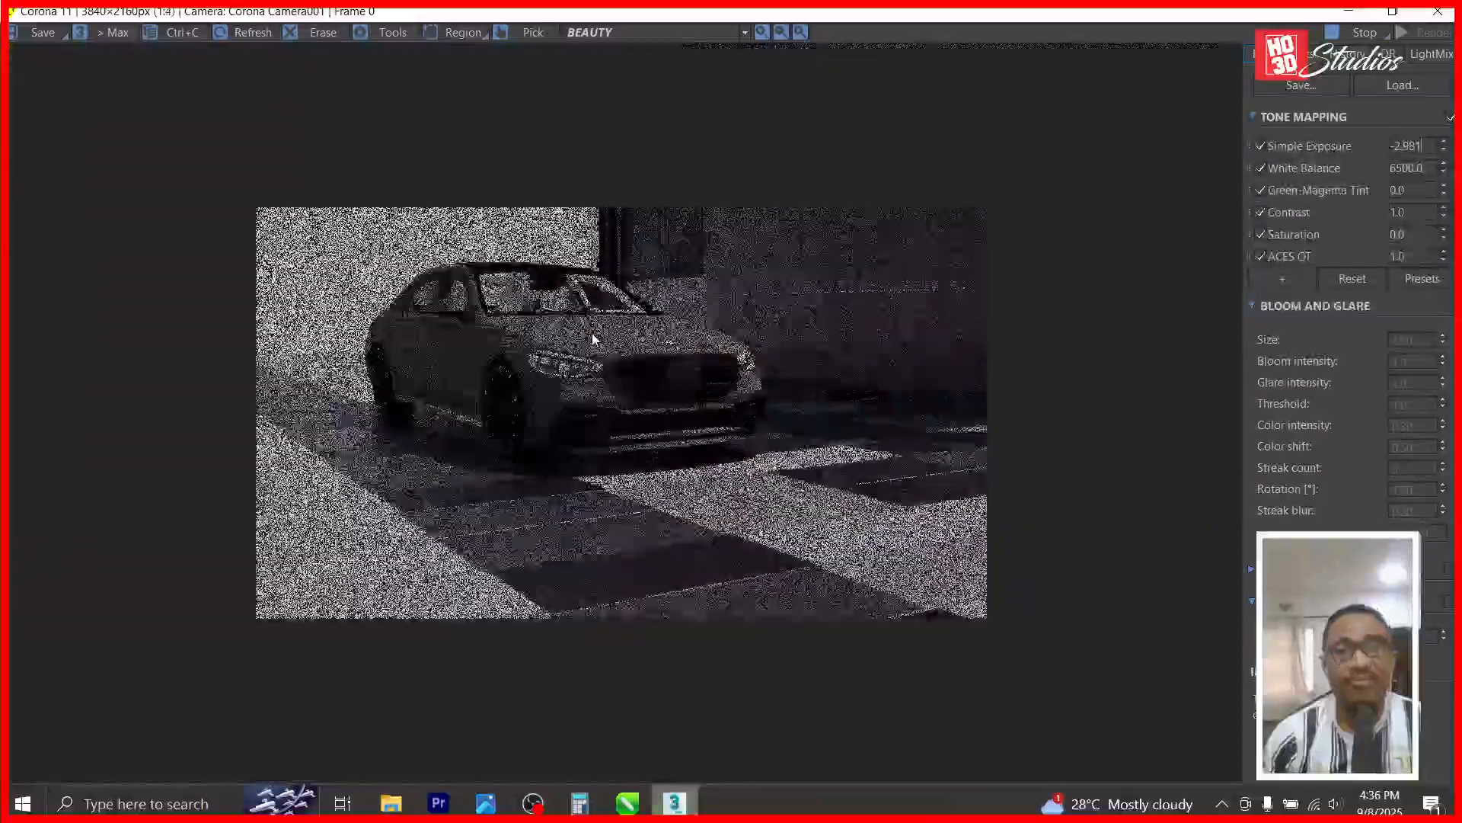
pyautogui.click(1352, 12)
# - Open the Mercedes-Benz S-Class Maybach scene file from the MERCEDES MAYBACH folder inside 3D CARS for merging
pyautogui.click(17, 32)
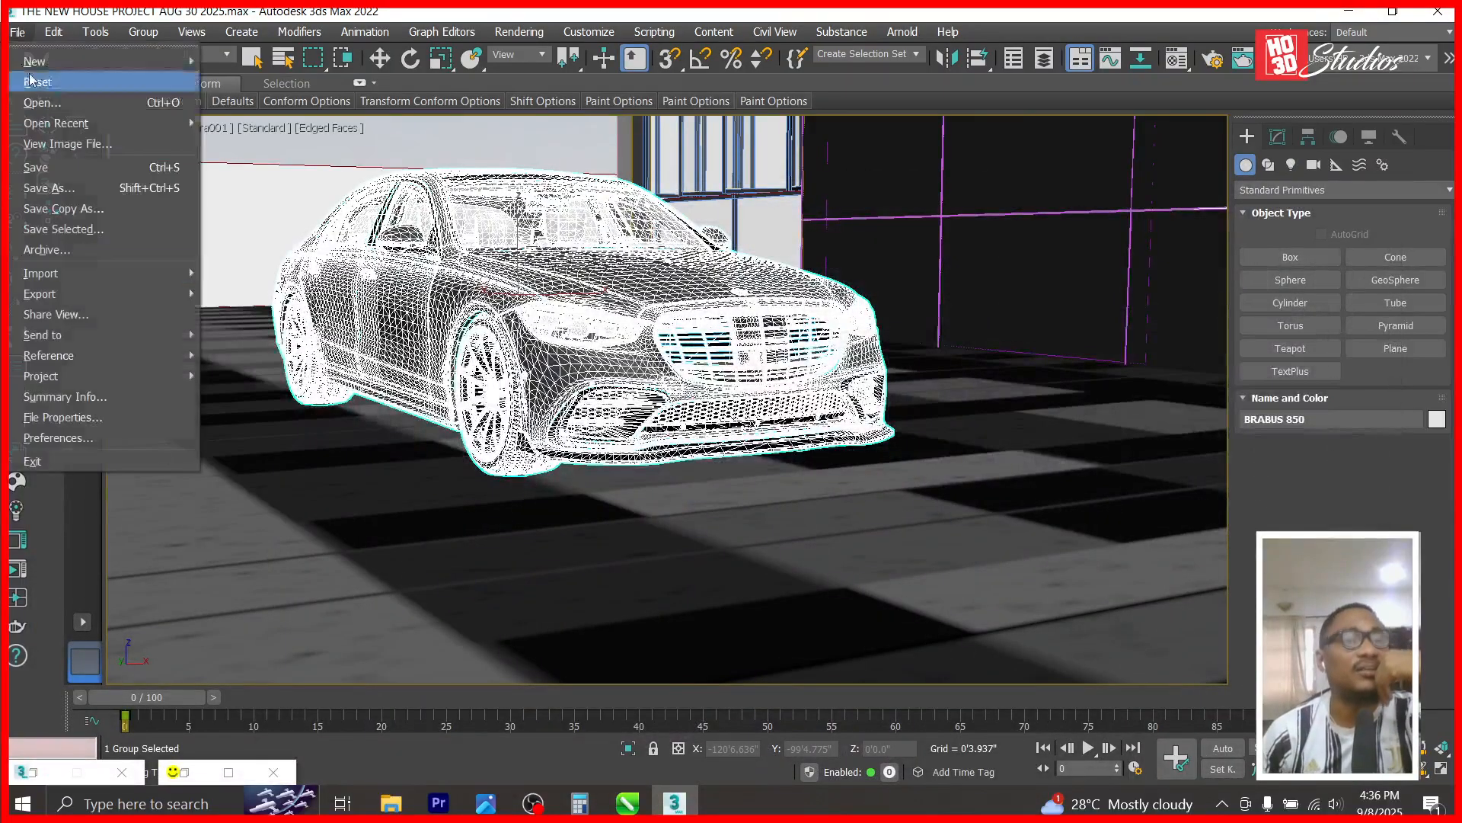
pyautogui.click(228, 291)
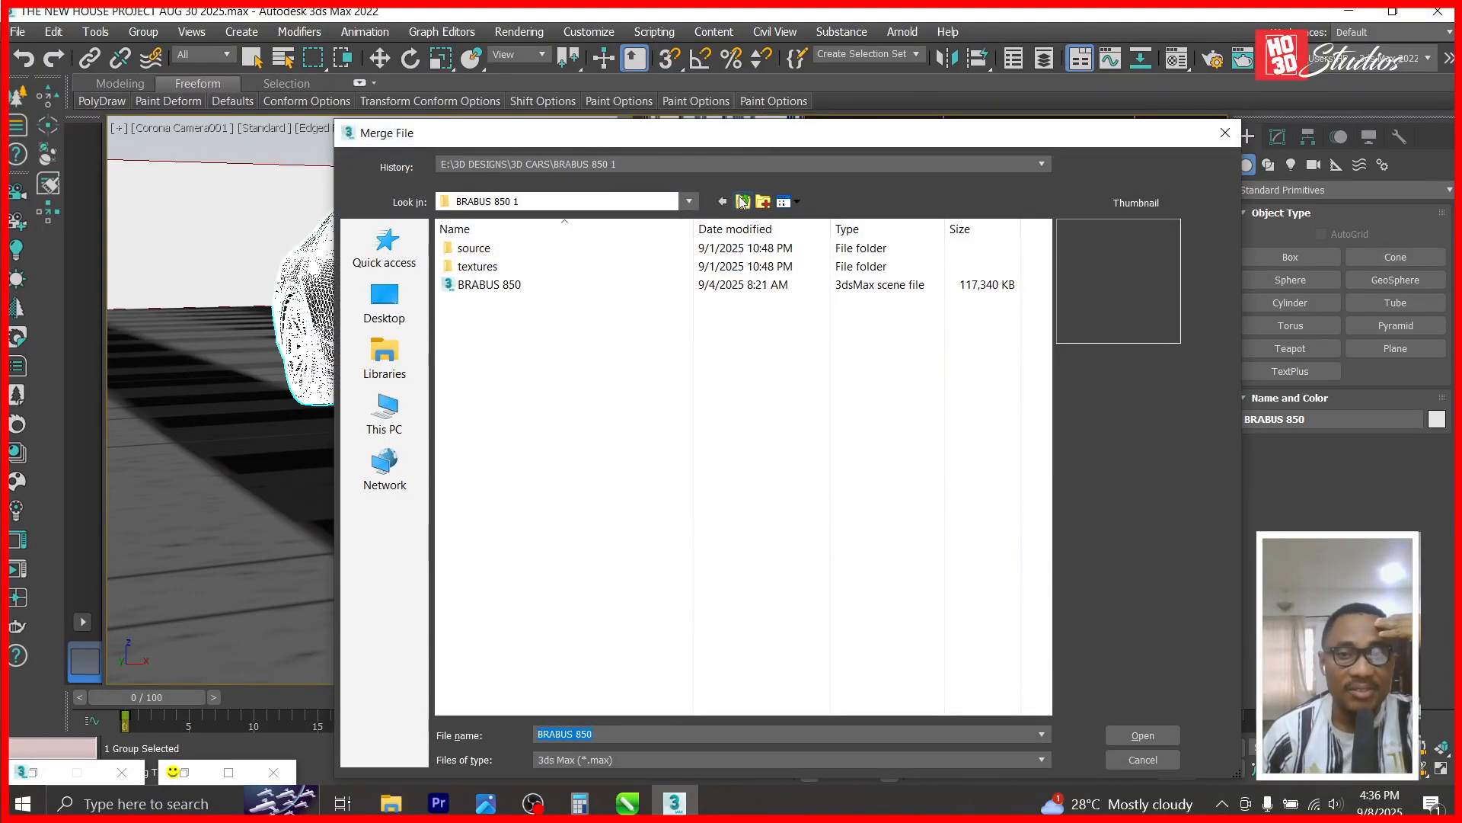
pyautogui.click(743, 201)
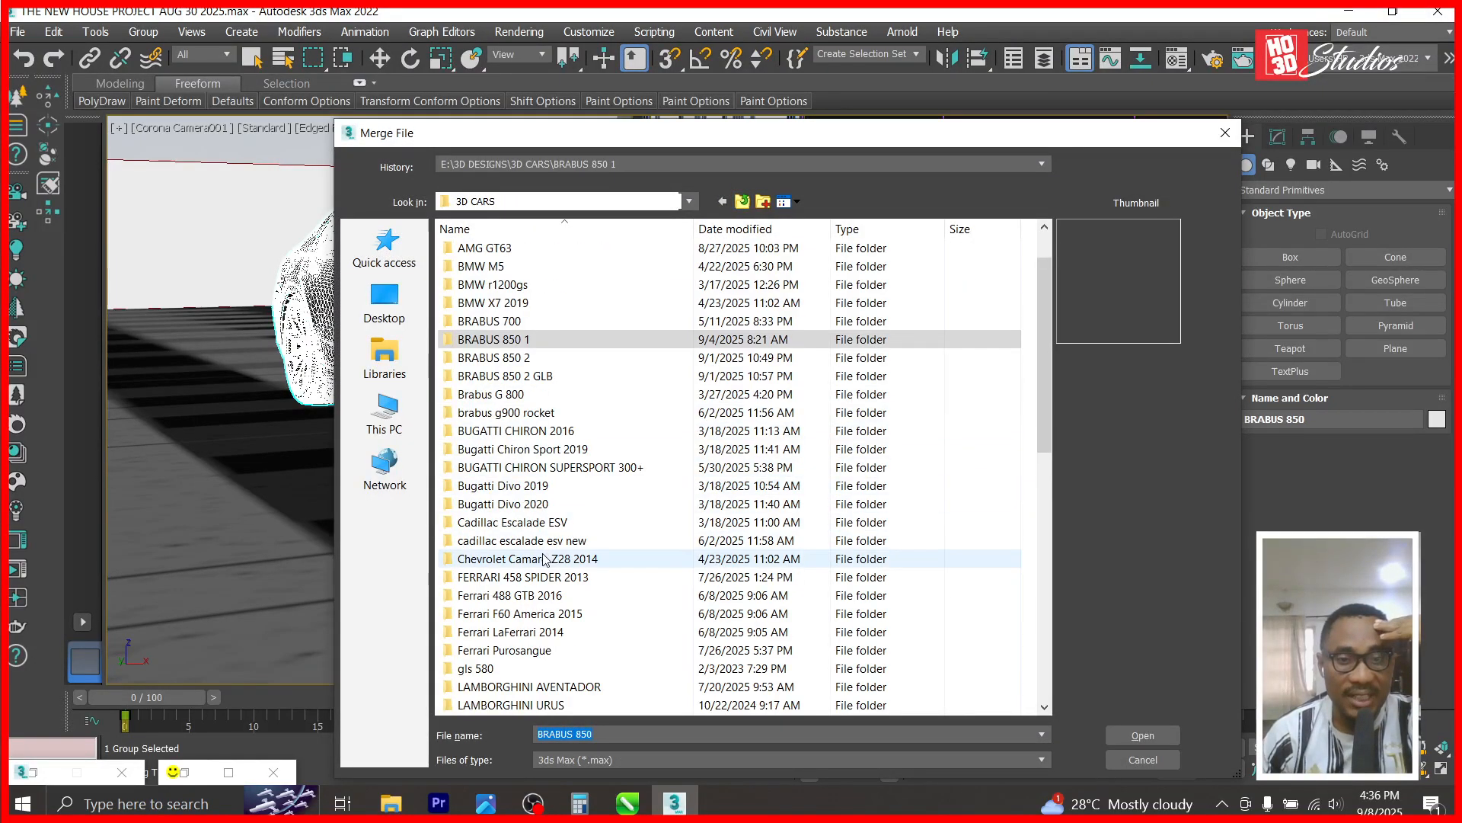
pyautogui.scroll(-3, 533, 586)
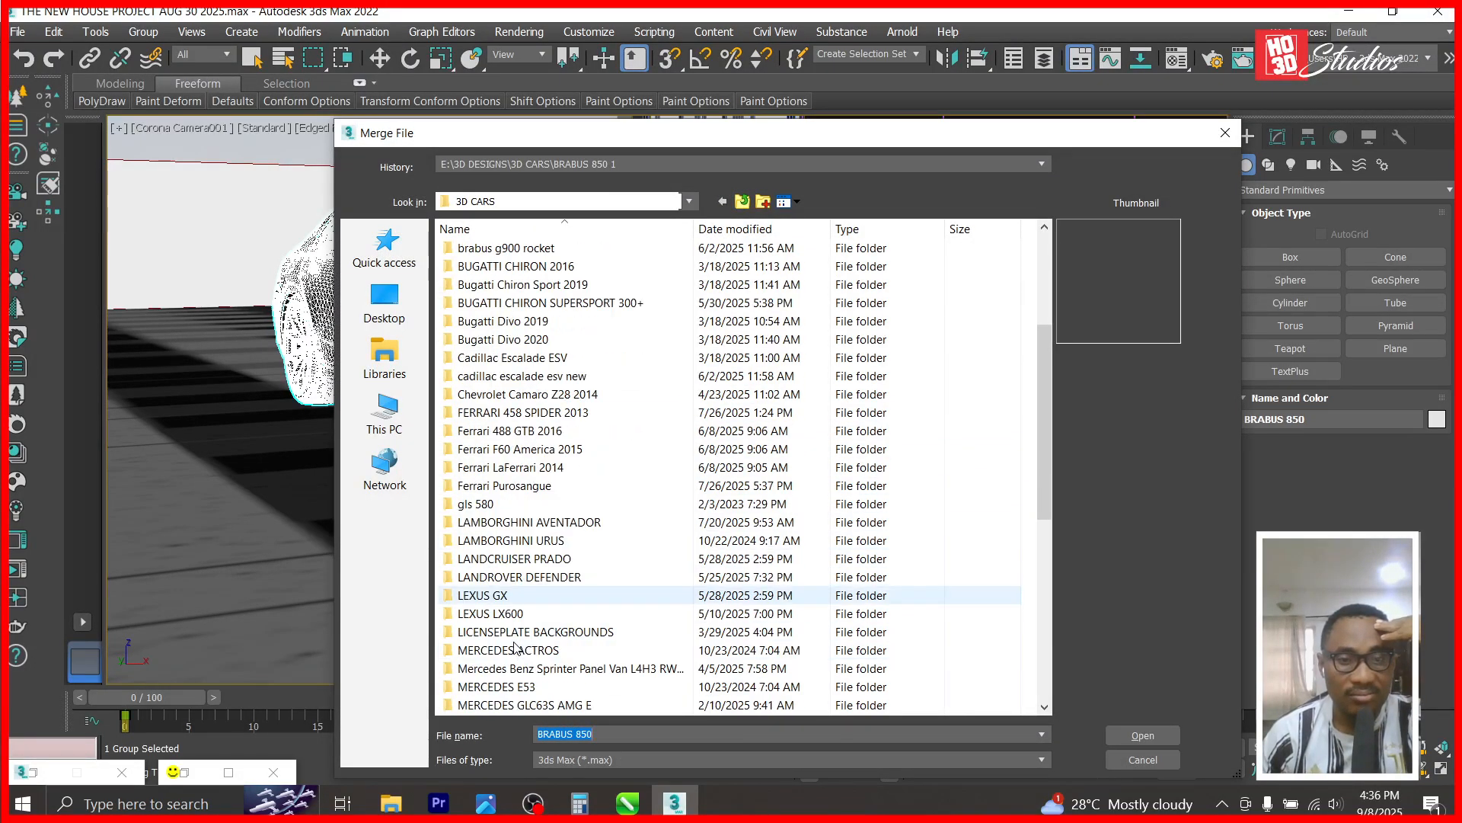
pyautogui.scroll(-1, 514, 647)
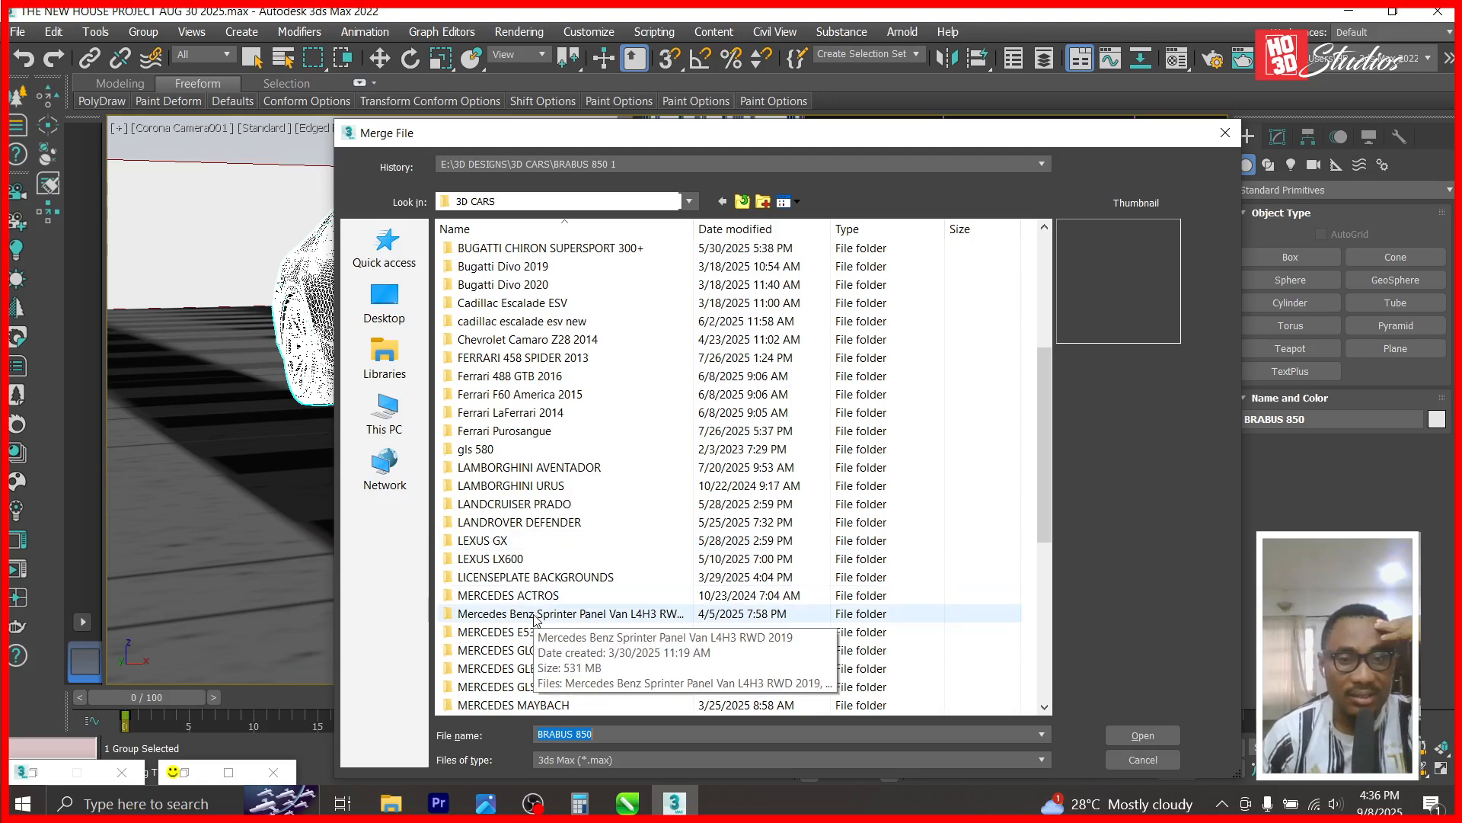
pyautogui.scroll(-2, 536, 619)
pyautogui.click(549, 599)
pyautogui.doubleClick(550, 599)
pyautogui.click(506, 326)
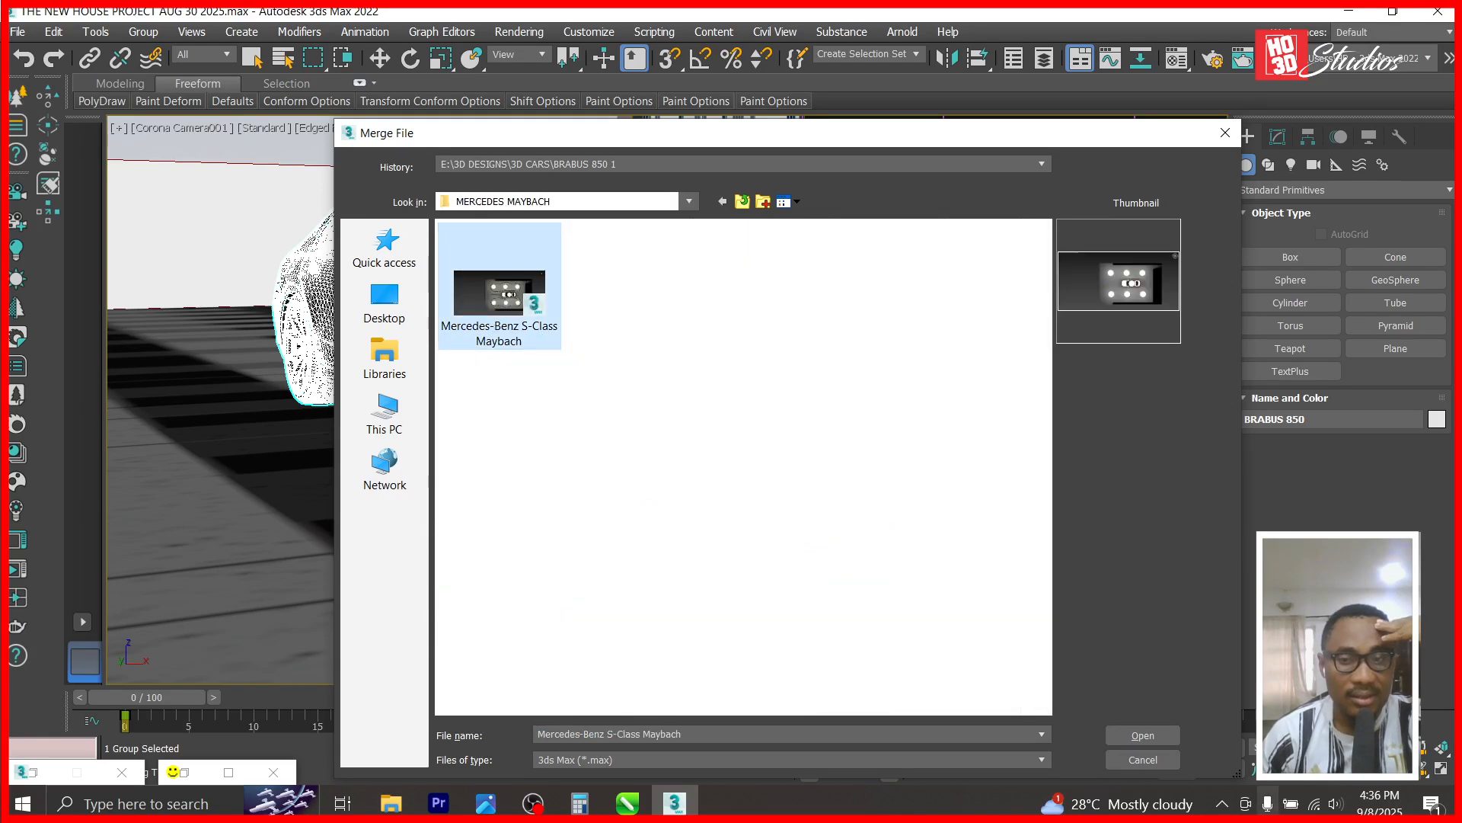
pyautogui.click(1152, 740)
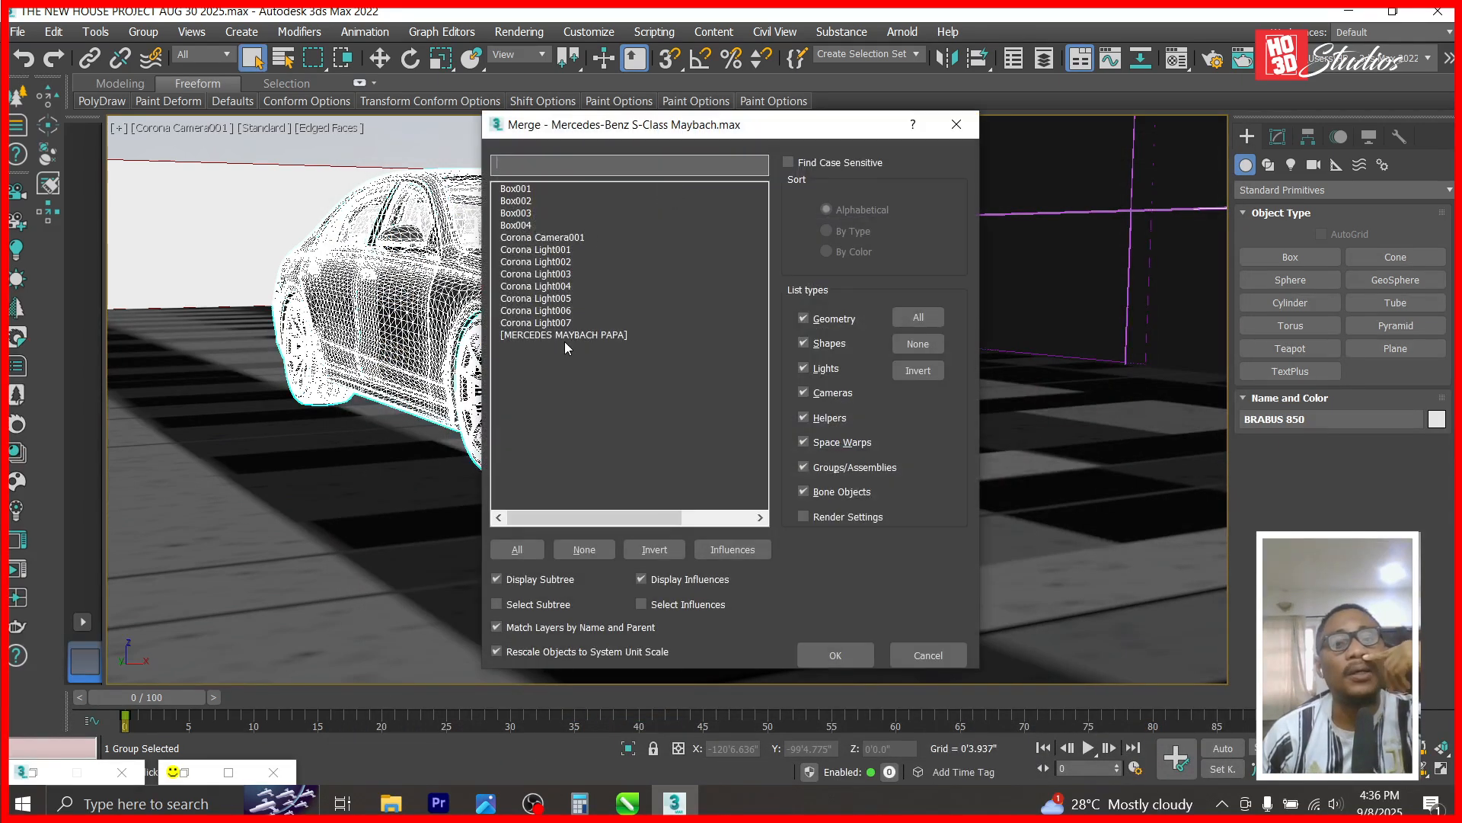
# - Merge only the [MERCEDES MAYBACH PAPA] group into the scene and dismiss the Scene Converter
pyautogui.click(565, 336)
pyautogui.click(836, 656)
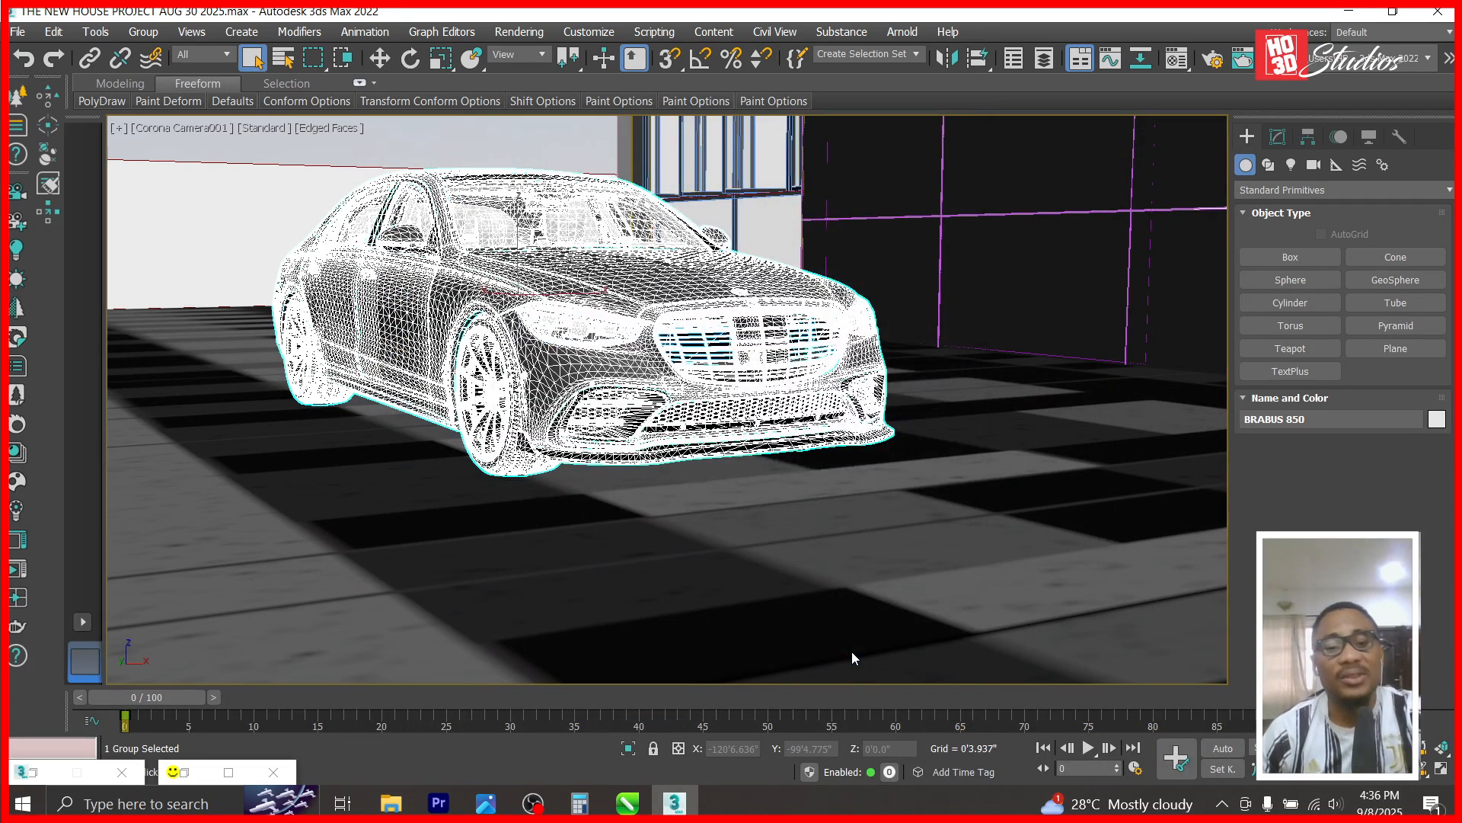
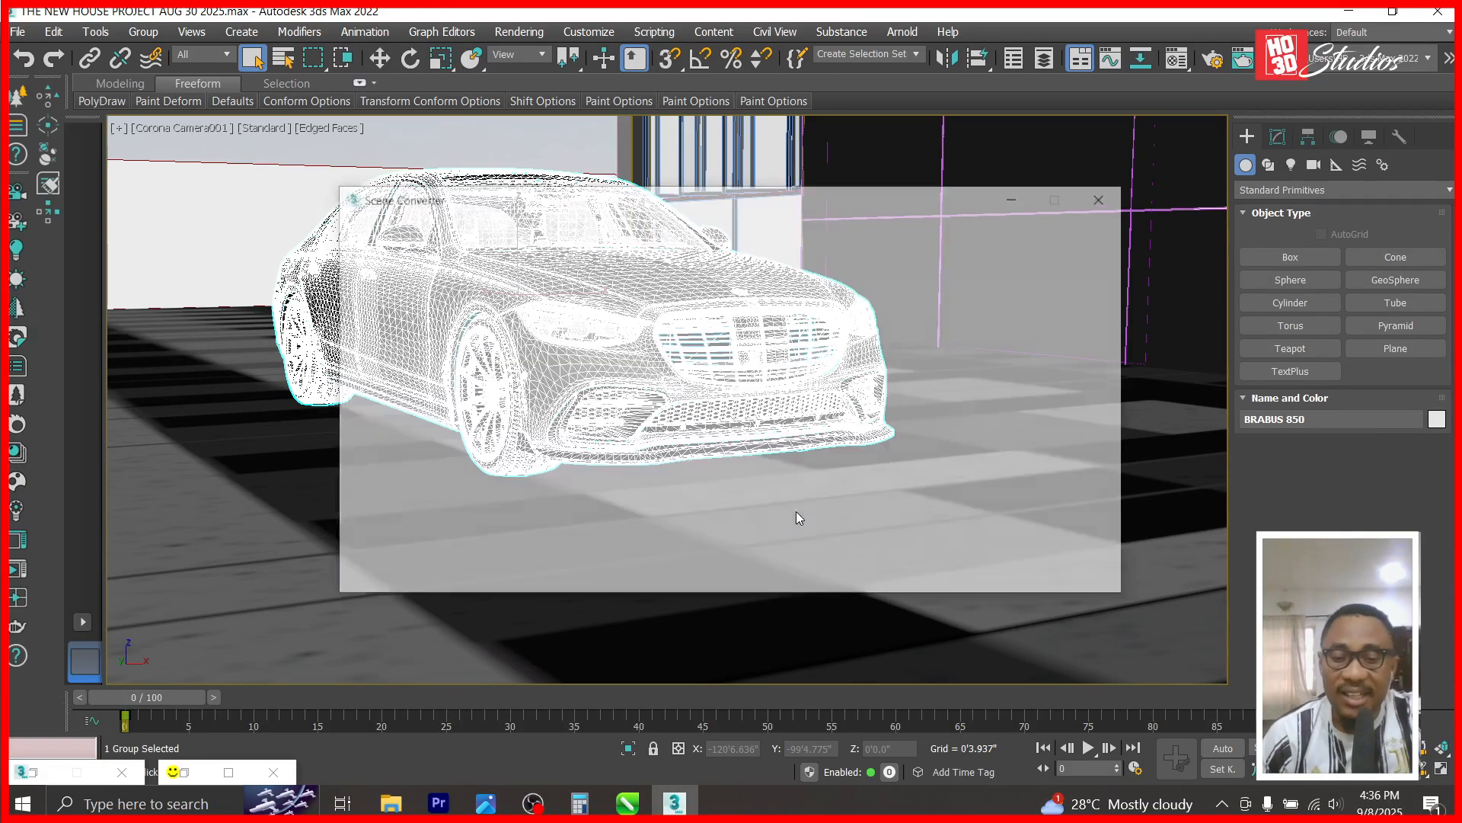
pyautogui.click(1107, 197)
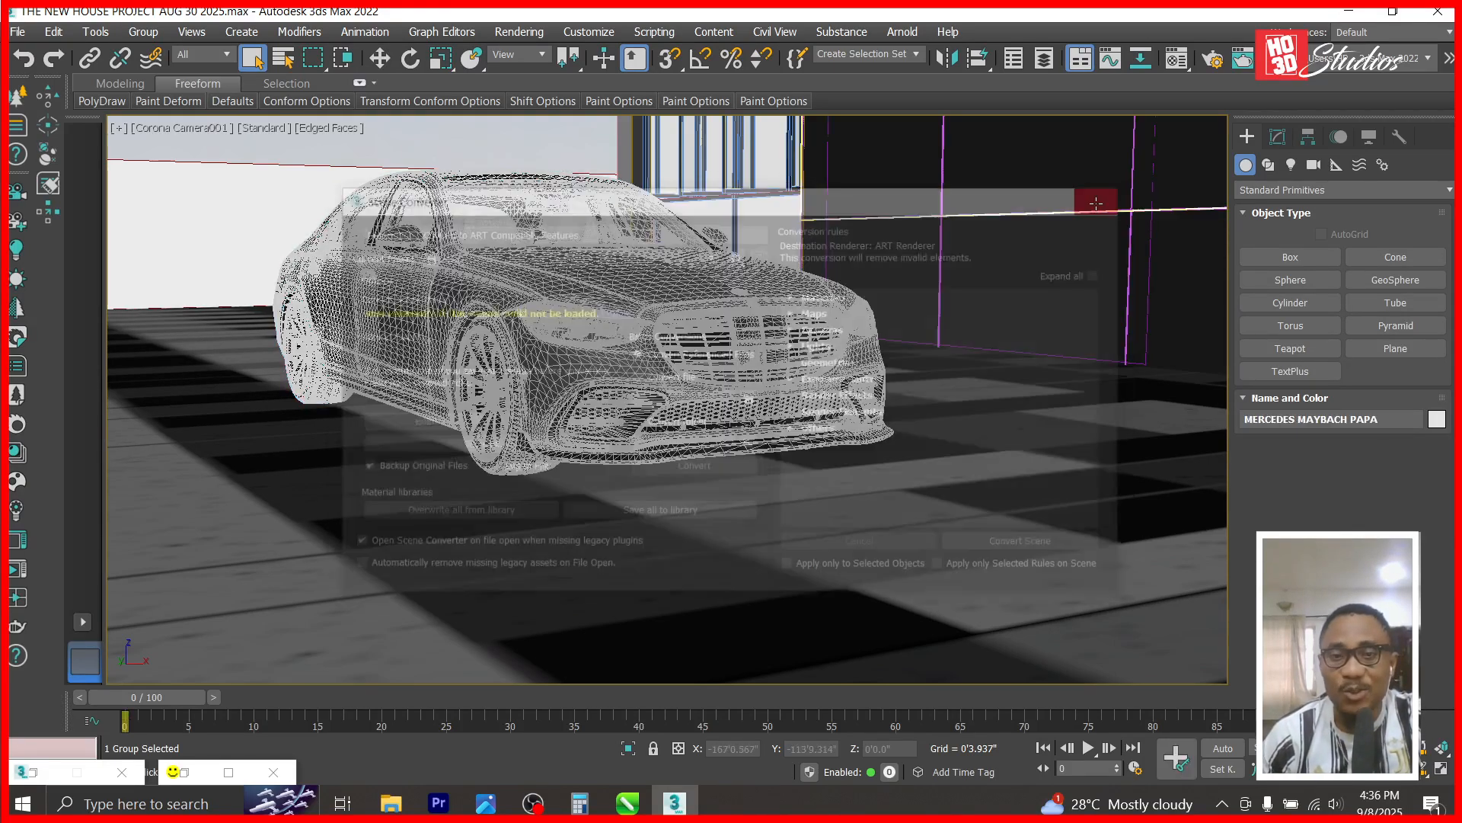
# - In the Top view, move the Maybach out of the building onto the tiled floor, about X -64'6", Y -27'6"
pyautogui.scroll(-5, 778, 361)
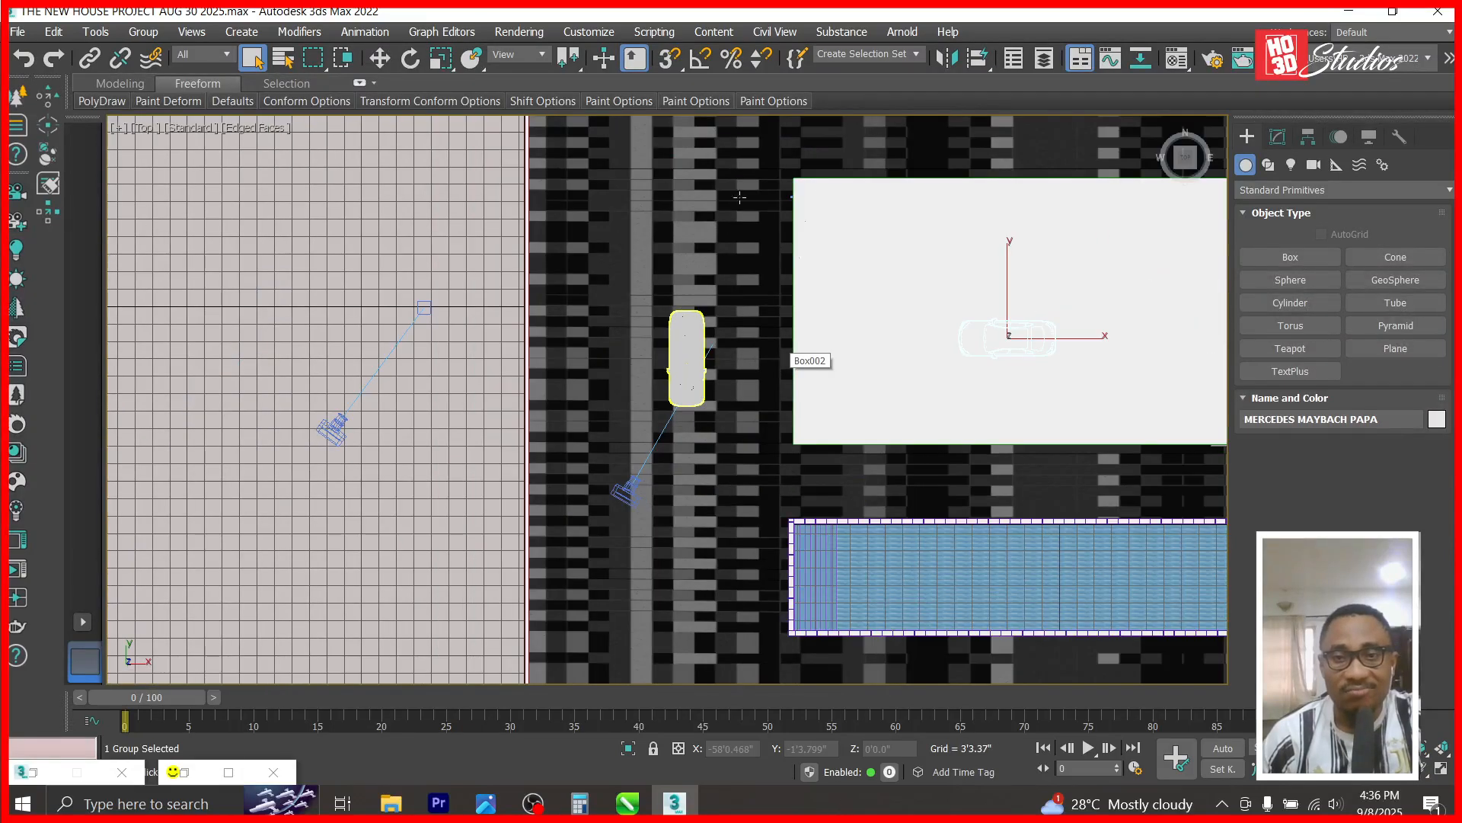
pyautogui.click(379, 58)
pyautogui.moveTo(970, 323); pyautogui.dragTo(762, 398)
pyautogui.scroll(3, 762, 398)
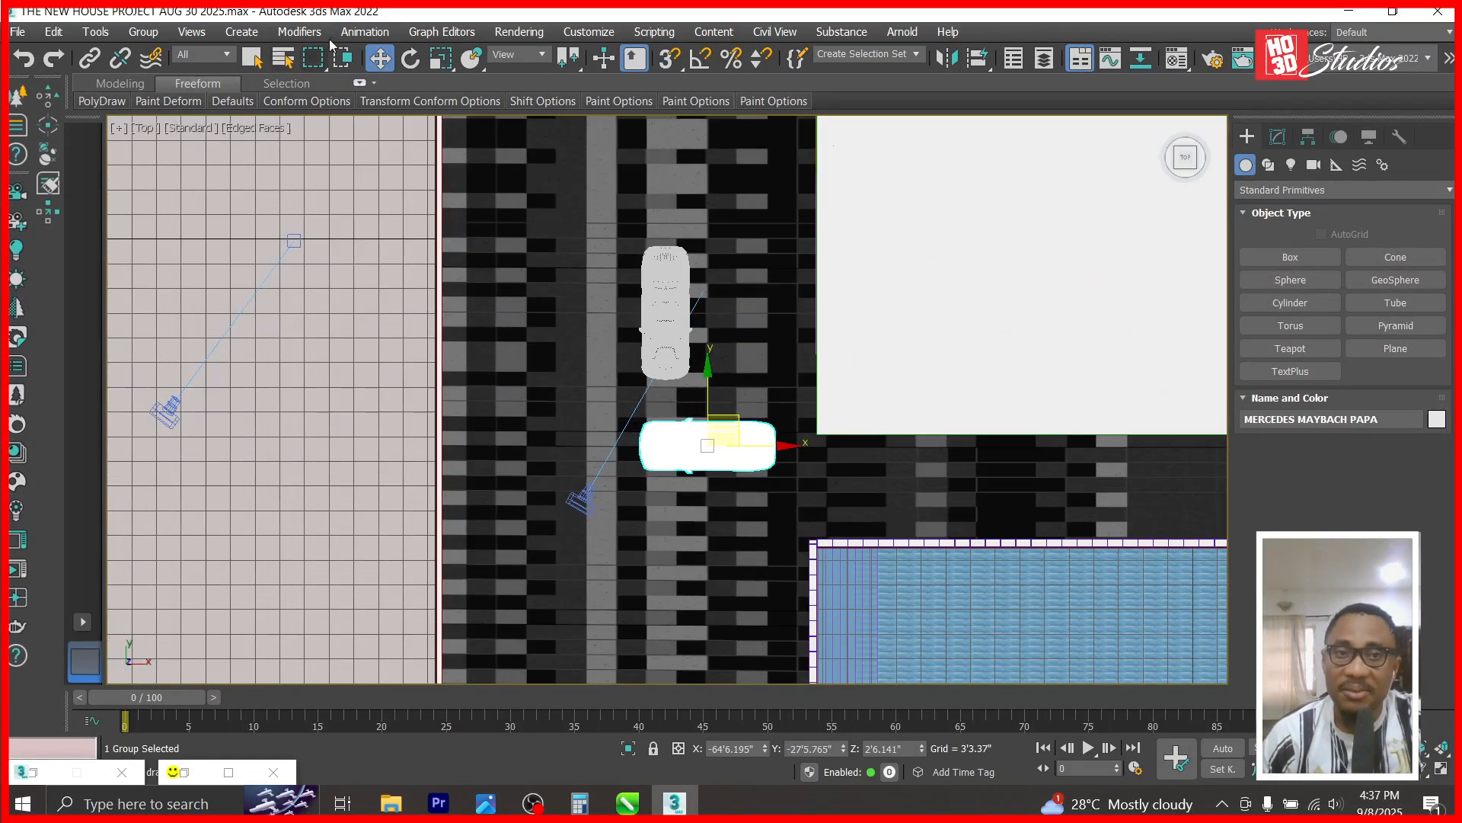
# - Rotate the Maybach to 90° about Z and park it along the BRABUS 850's west side, about X -79'2", Y -10'4"
pyautogui.click(410, 59)
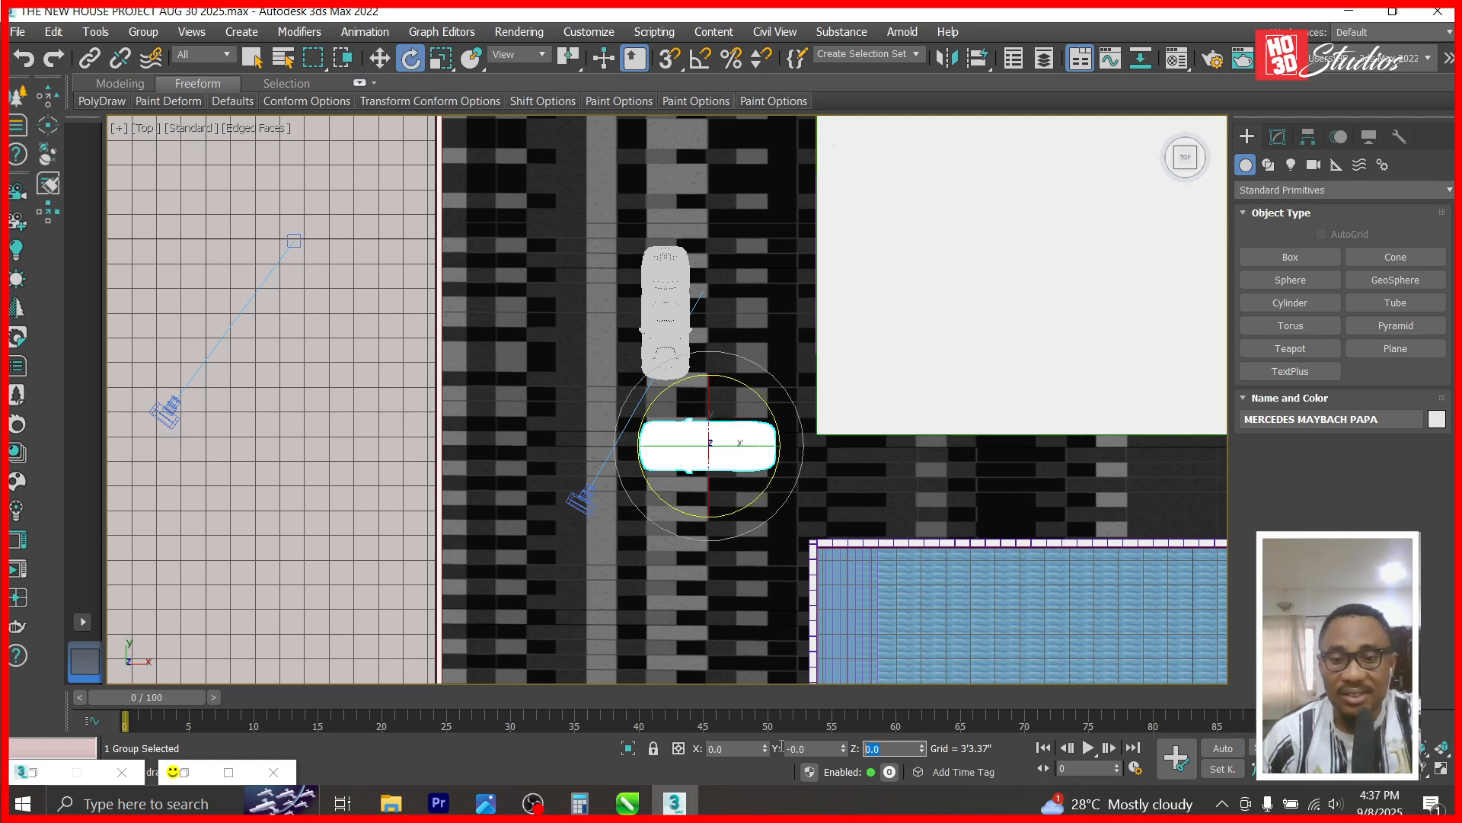
pyautogui.write('90')
pyautogui.press('Return')
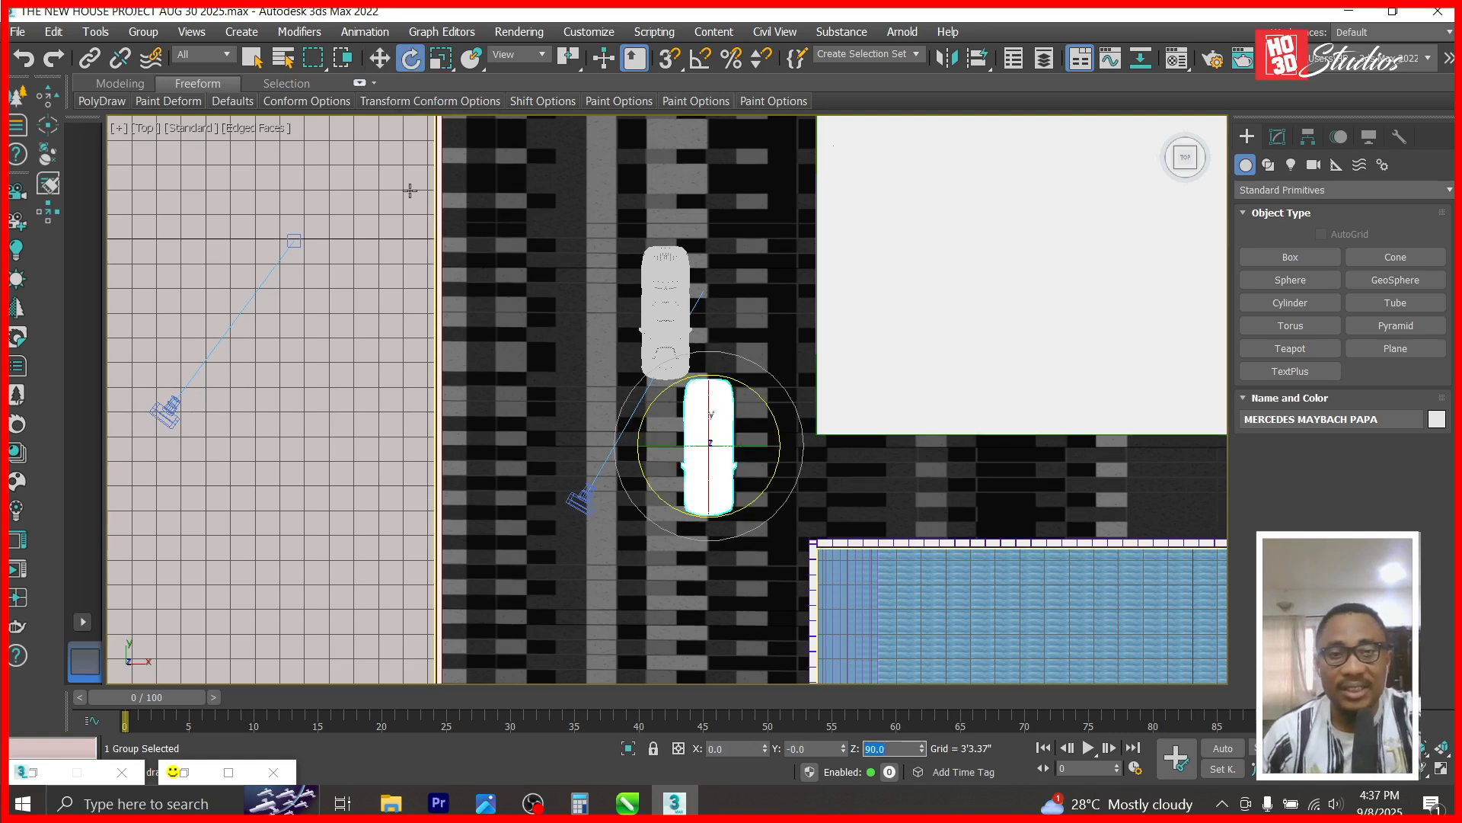
pyautogui.click(383, 60)
pyautogui.moveTo(731, 422); pyautogui.dragTo(621, 291)
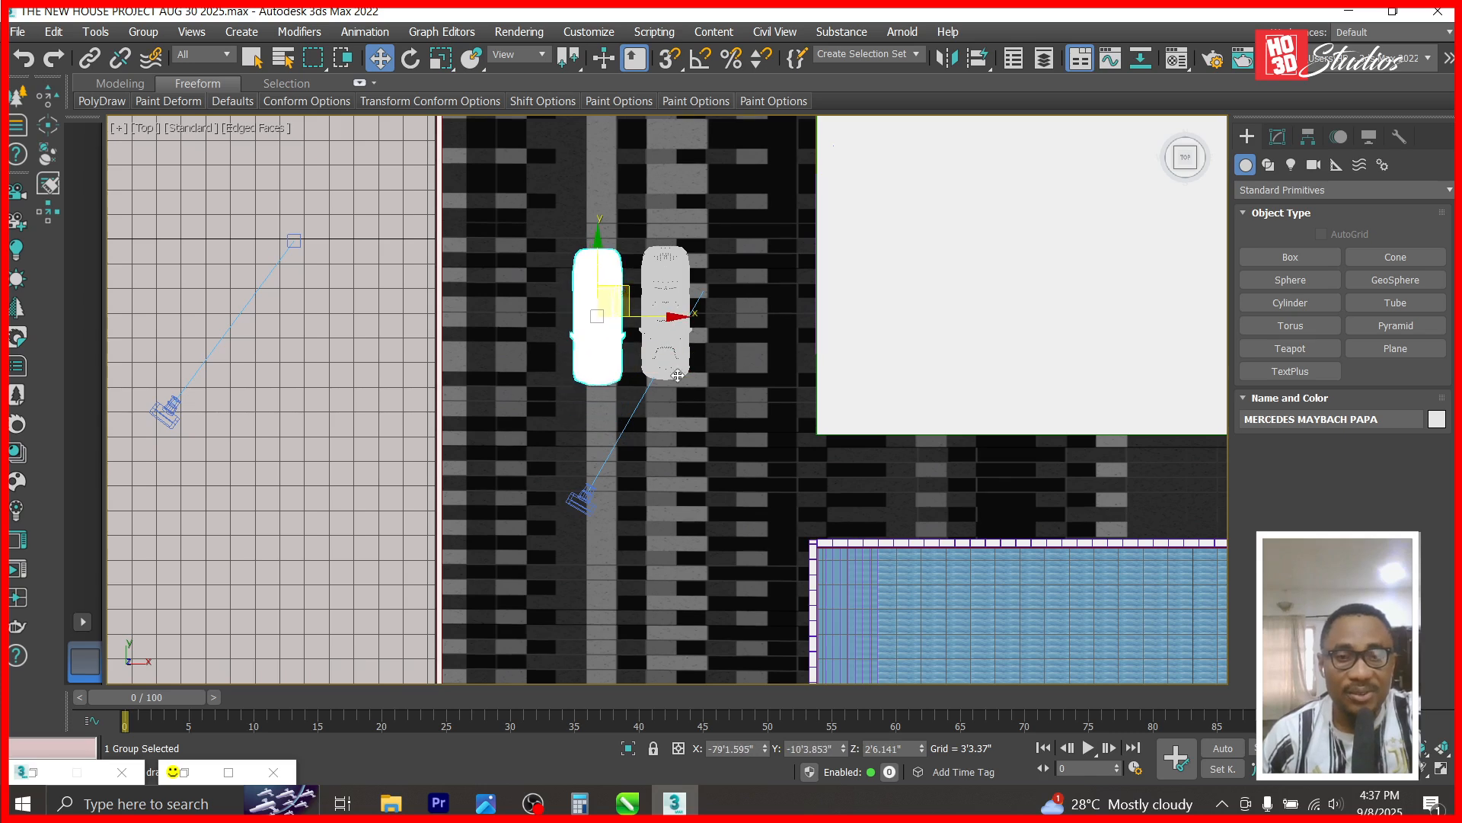
# - Check the Maybach's tyres against the floor in the Front view and lower the car to about Z 2'6.07"
pyautogui.press('f')
pyautogui.press('z')
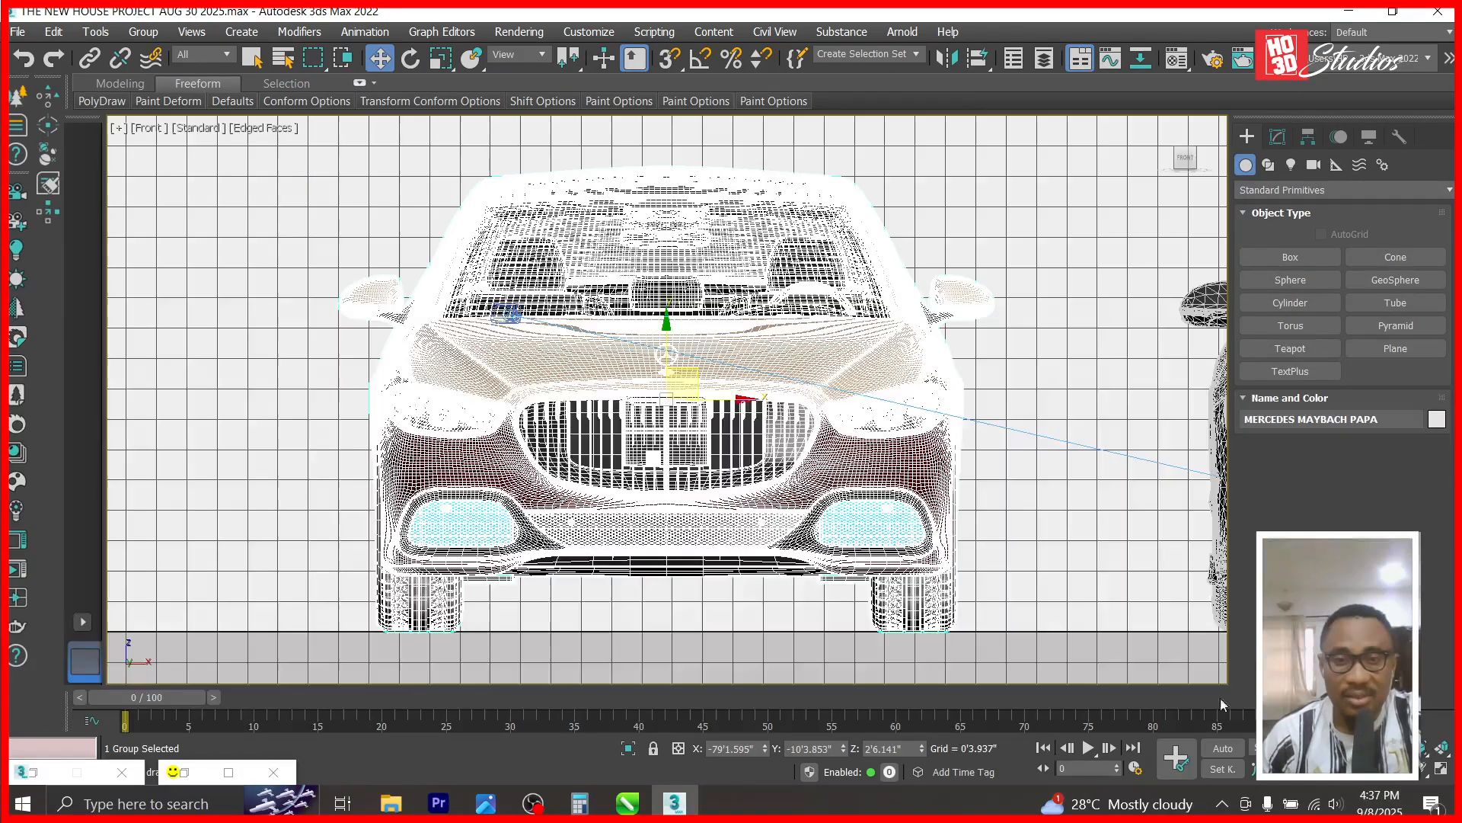
pyautogui.scroll(5, 948, 661)
pyautogui.scroll(3, 952, 647)
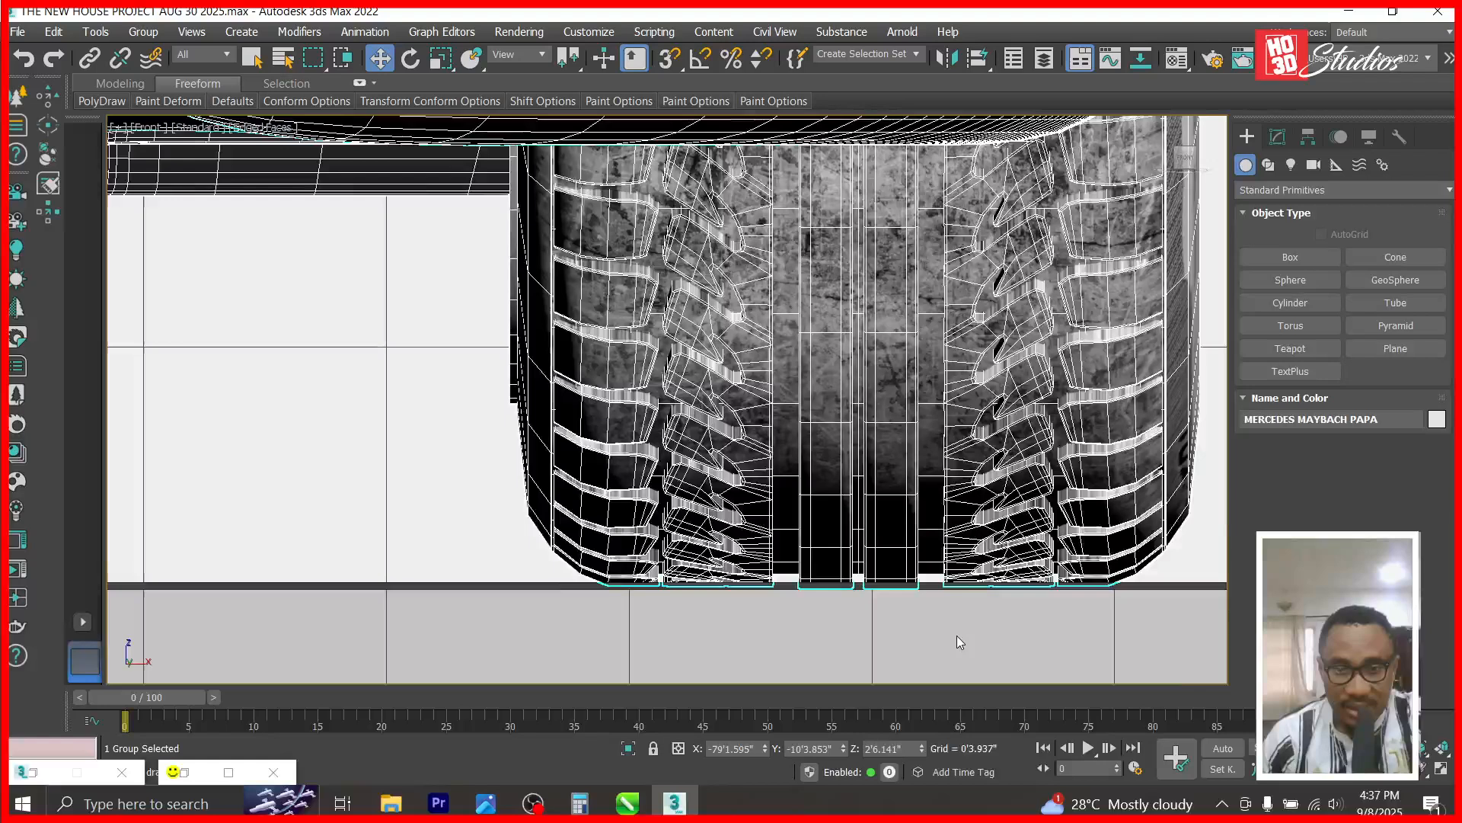
pyautogui.scroll(2, 958, 640)
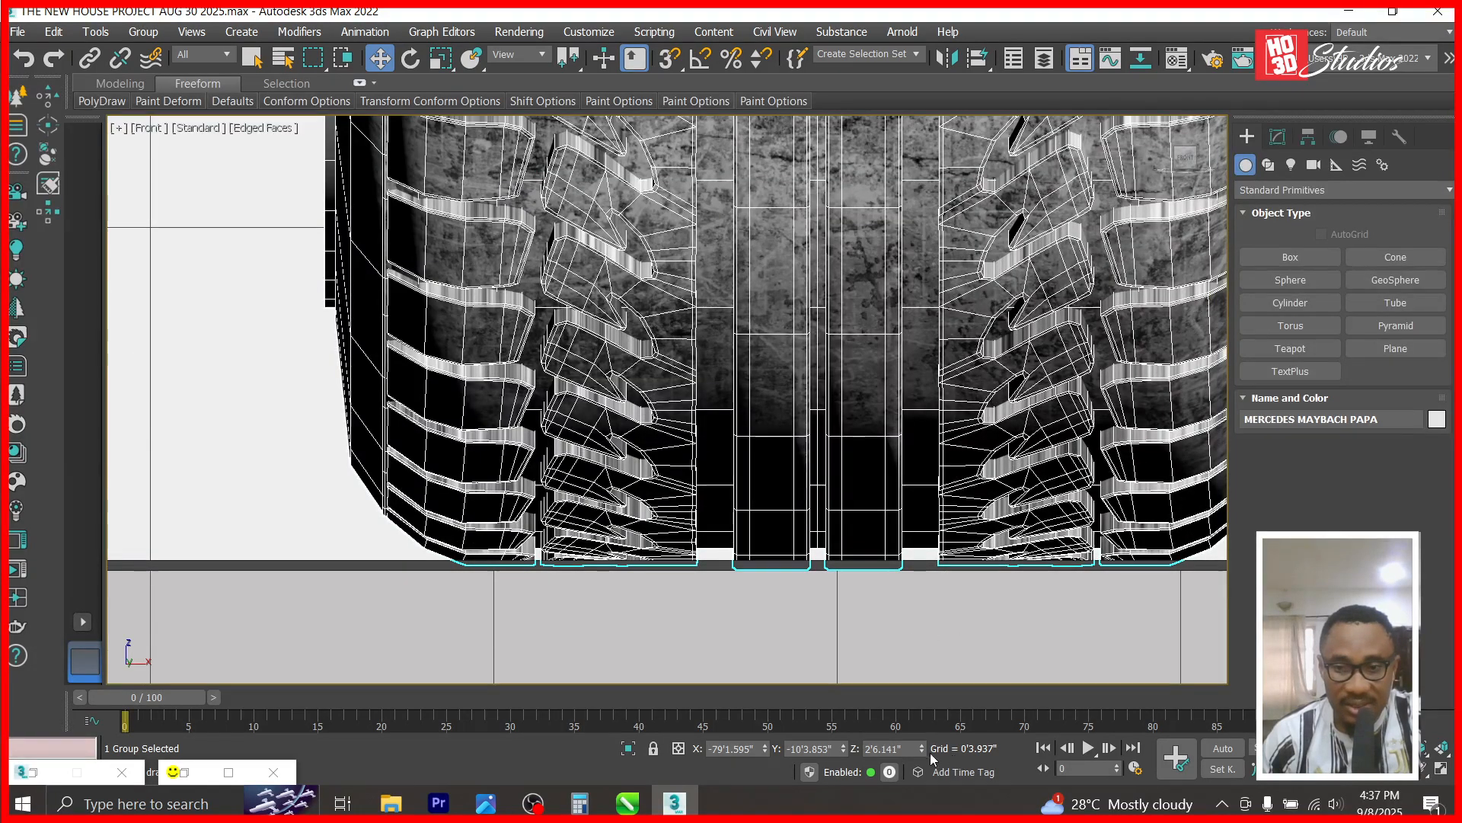
pyautogui.moveTo(922, 751); pyautogui.dragTo(923, 758)
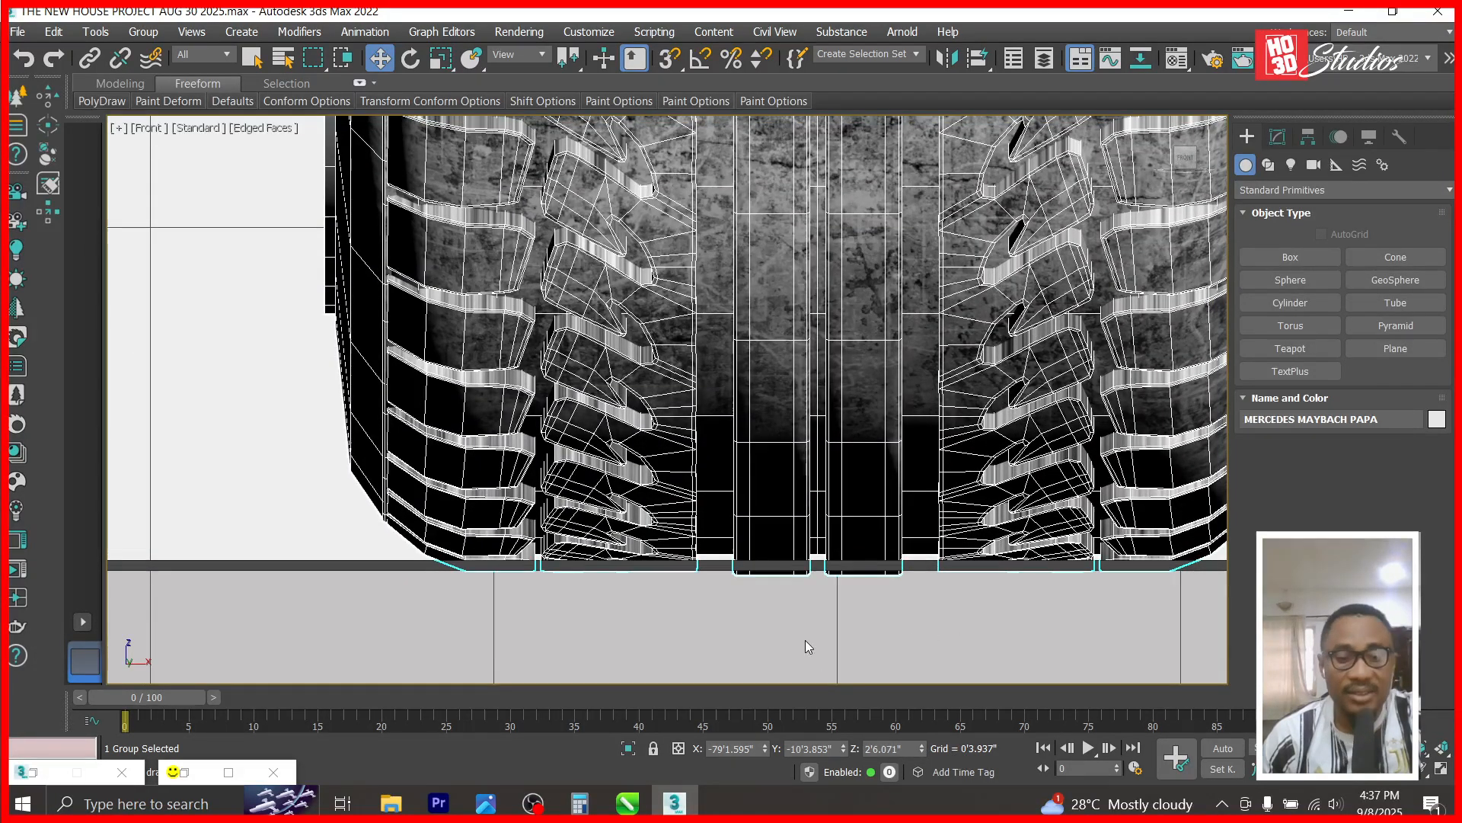
# - Return to the Corona Camera001 view and shift the camera framing to take in both parked cars
pyautogui.press('c')
pyautogui.doubleClick(664, 229)
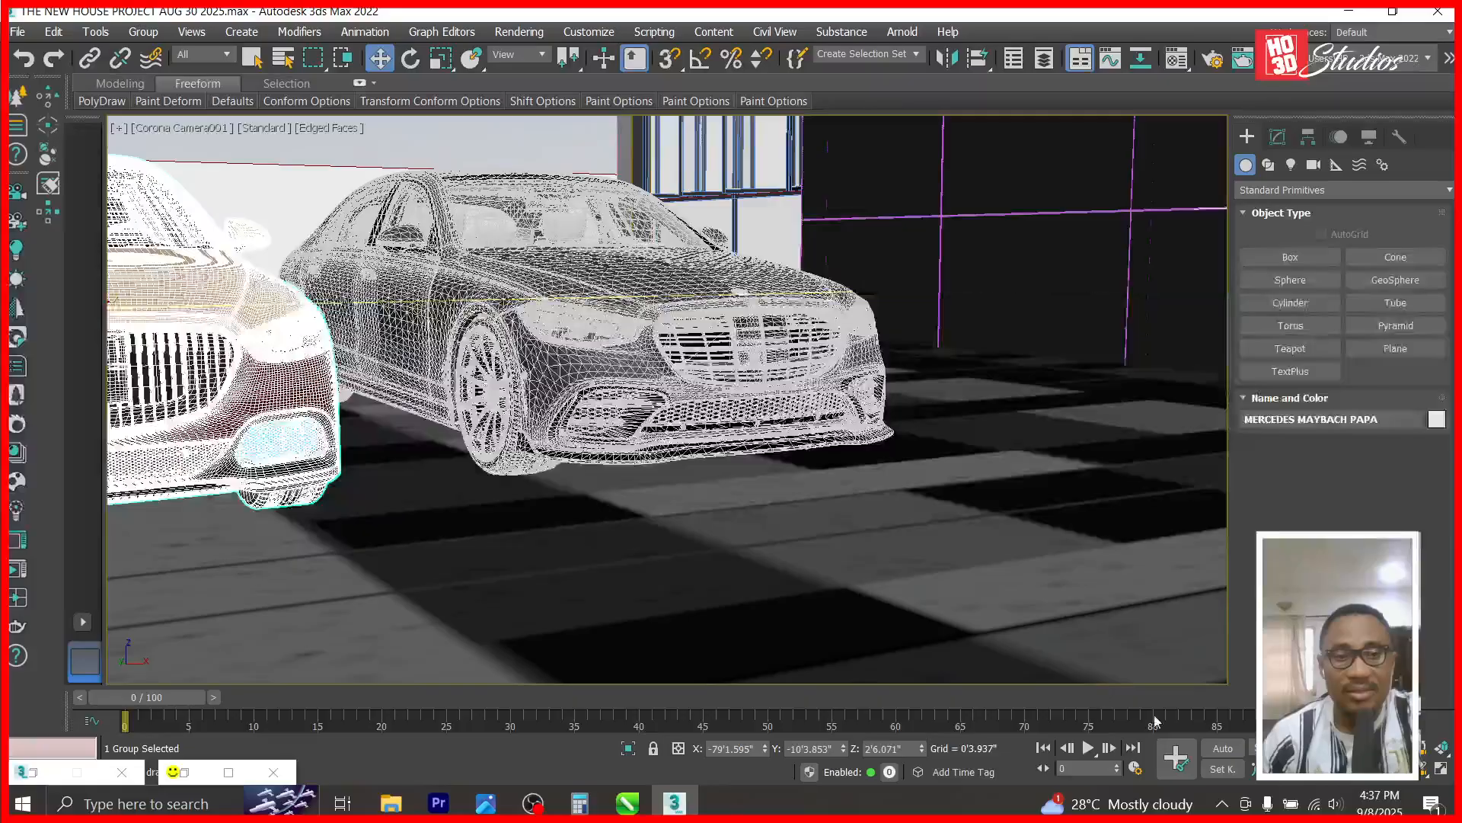
pyautogui.click(1398, 771)
pyautogui.moveTo(517, 515); pyautogui.dragTo(621, 530)
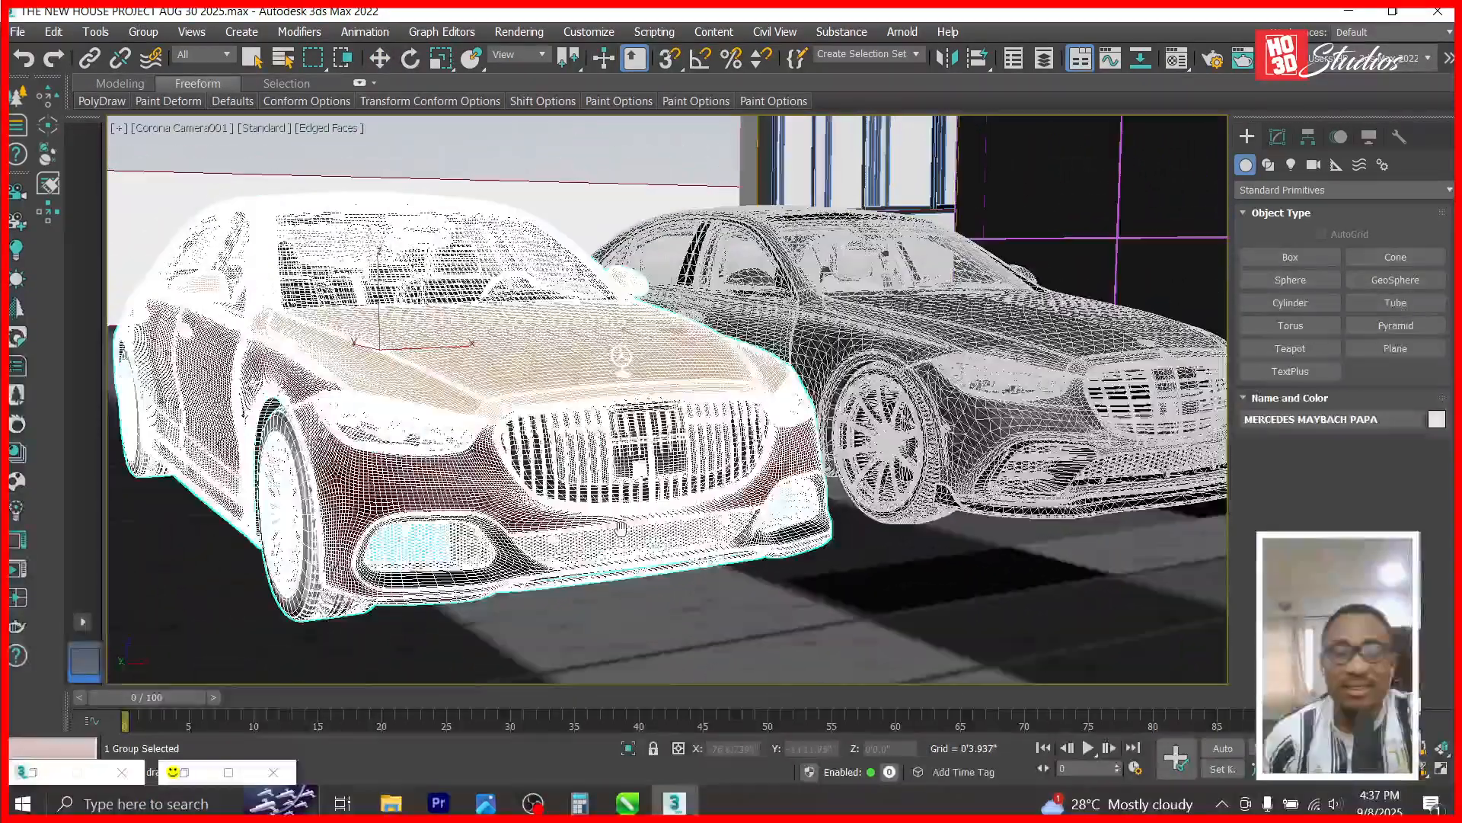
# - Render the Corona Camera001 view, minimise the Corona error messages, and examine the Maybach beside the BRABUS 850
pyautogui.hotkey('shift', 'q')
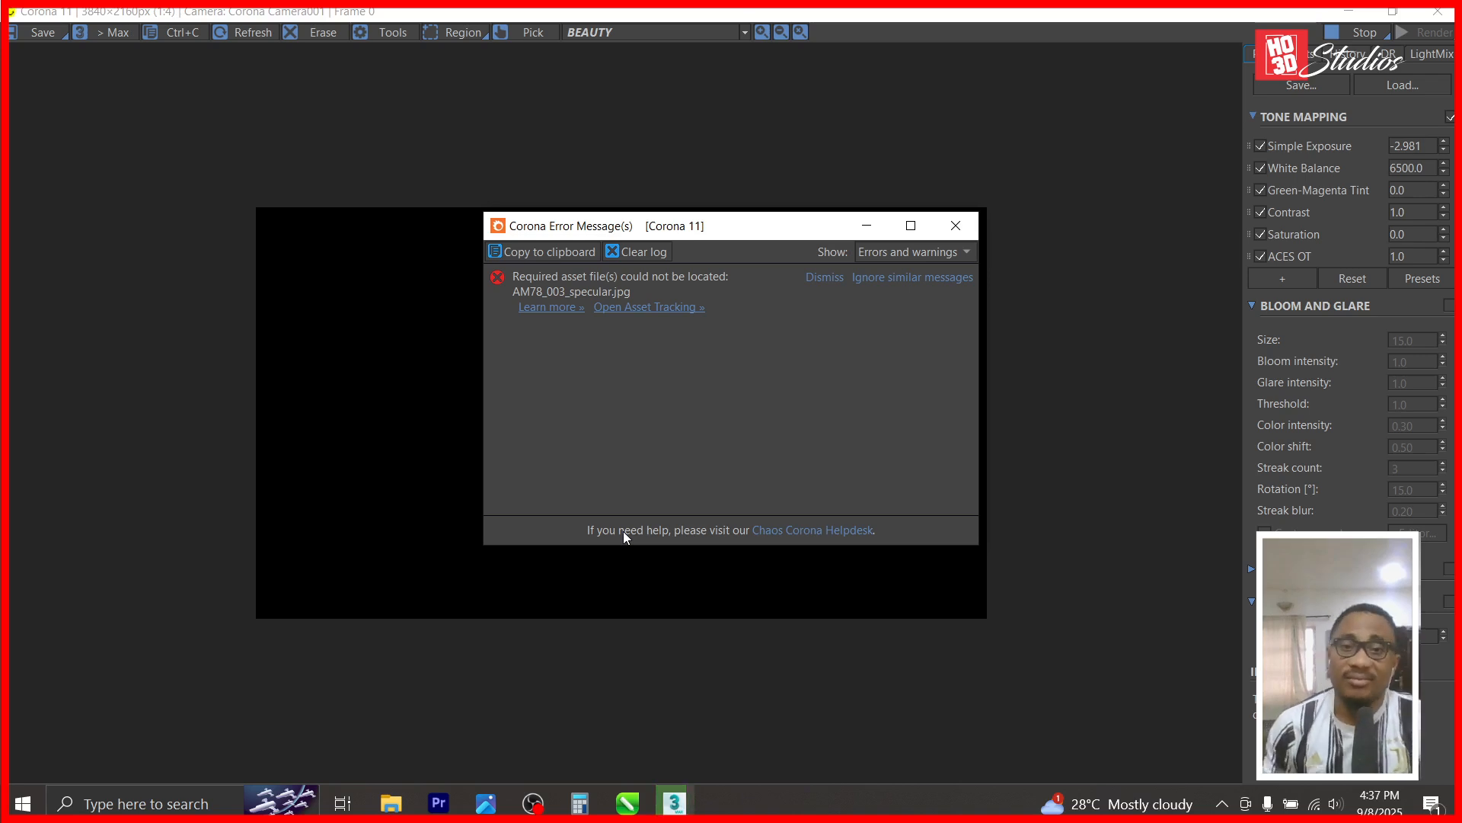
pyautogui.click(866, 226)
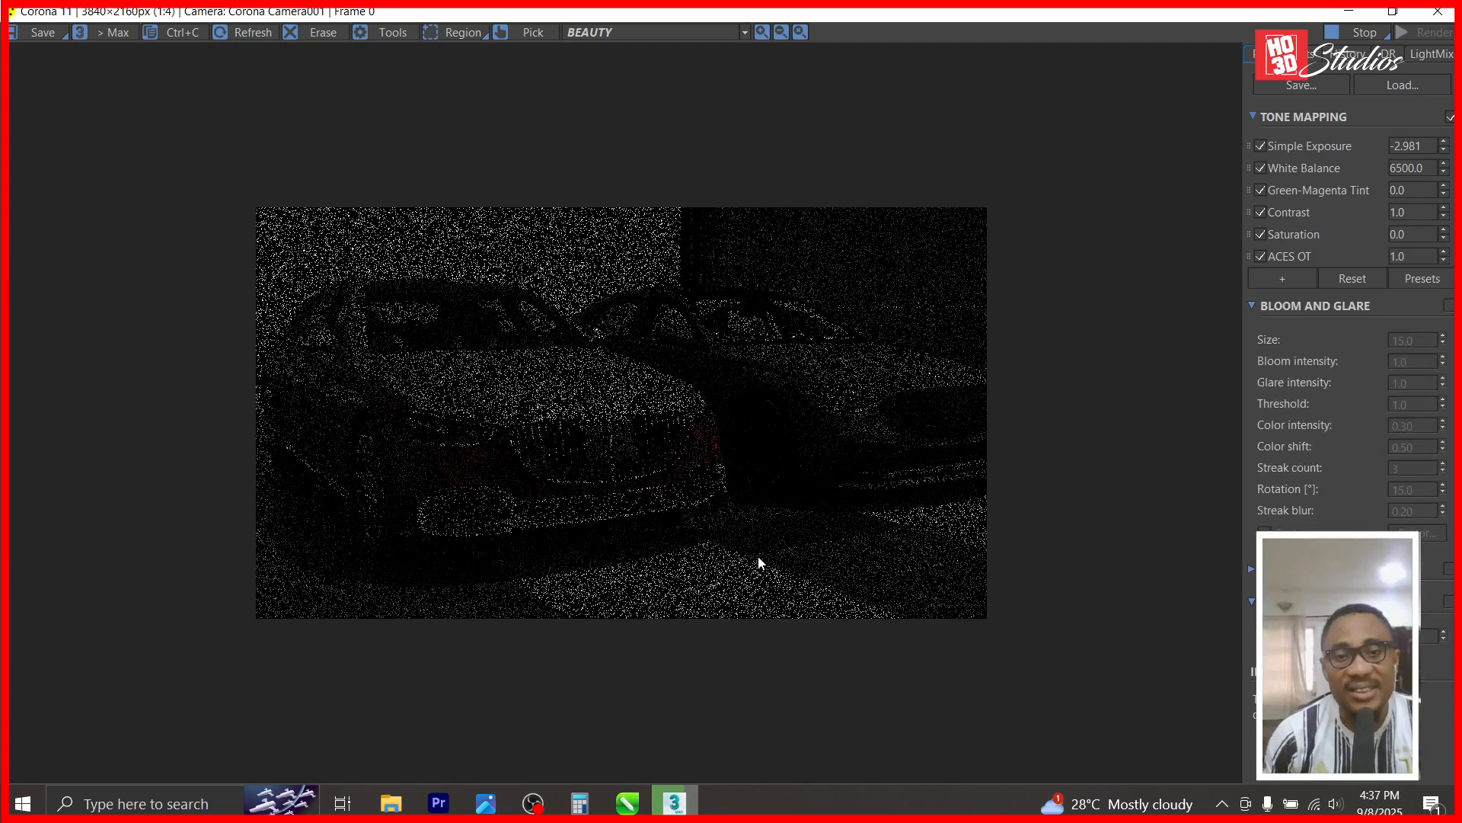
pyautogui.scroll(1, 758, 564)
pyautogui.scroll(-1, 617, 442)
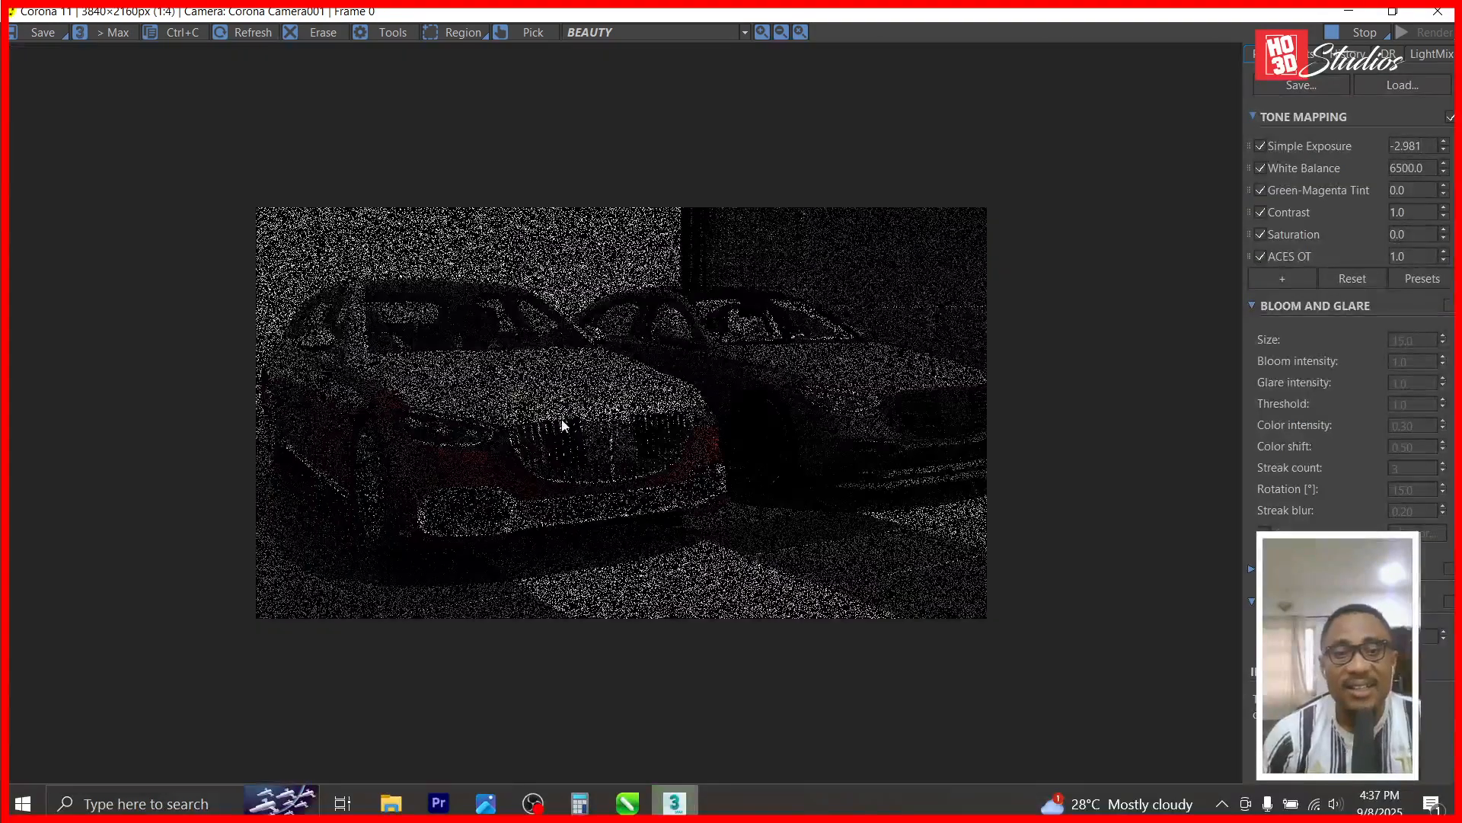
pyautogui.scroll(1, 517, 464)
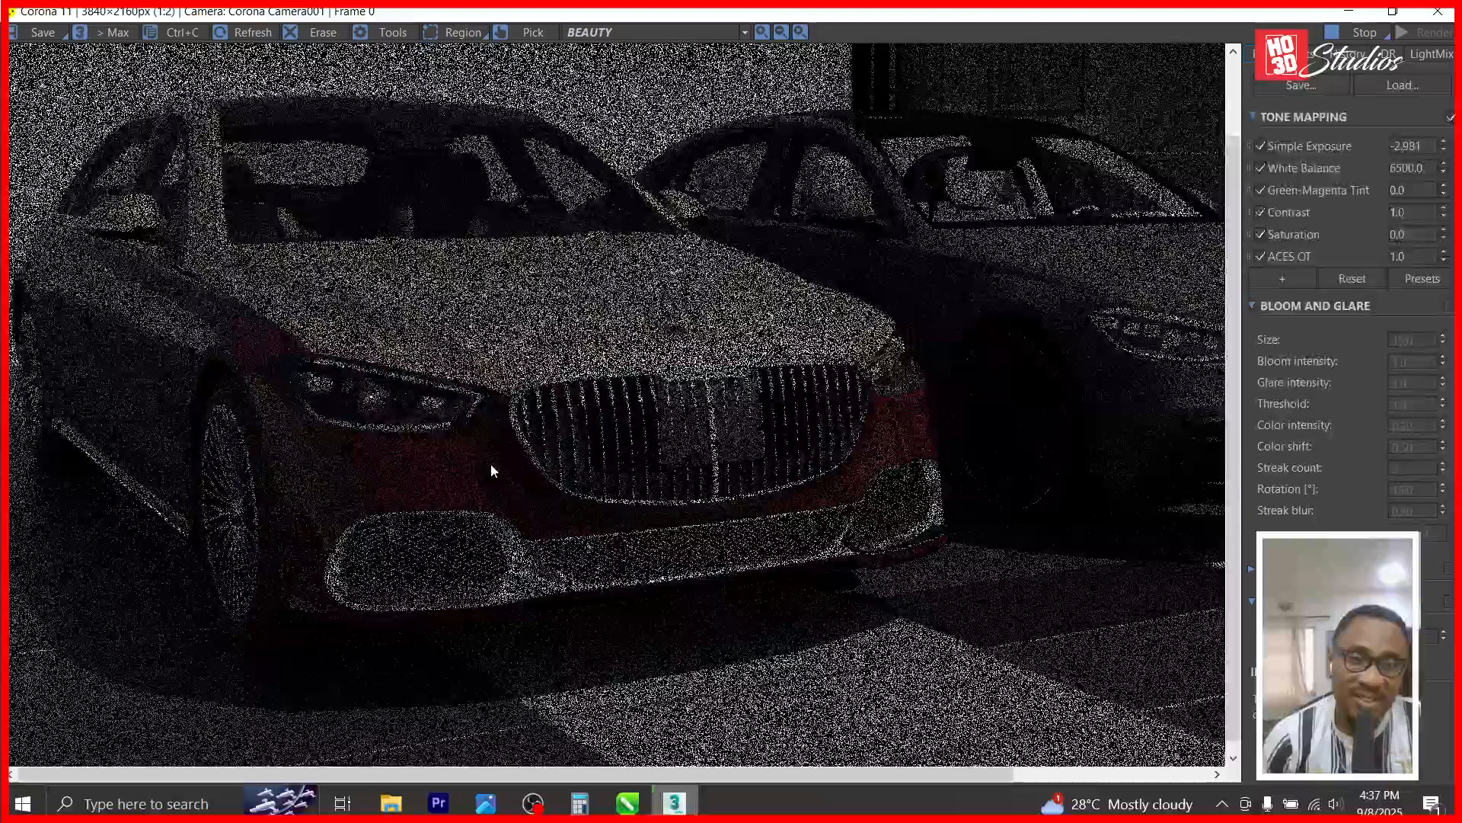
pyautogui.scroll(-1, 662, 392)
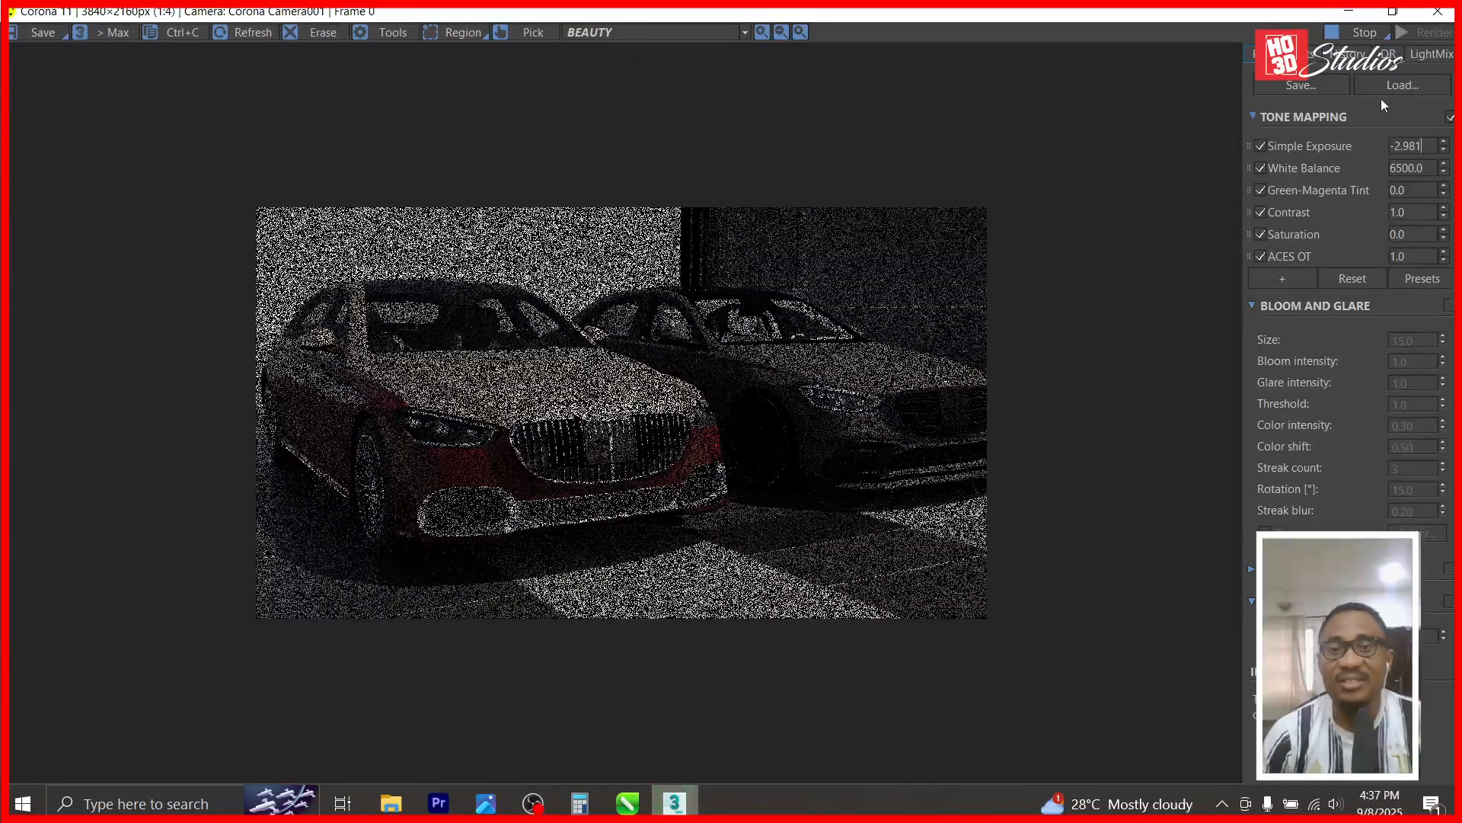
# - Stop the Corona render, minimise the frame buffer, and return to the Top view of the parked cars
pyautogui.click(1334, 36)
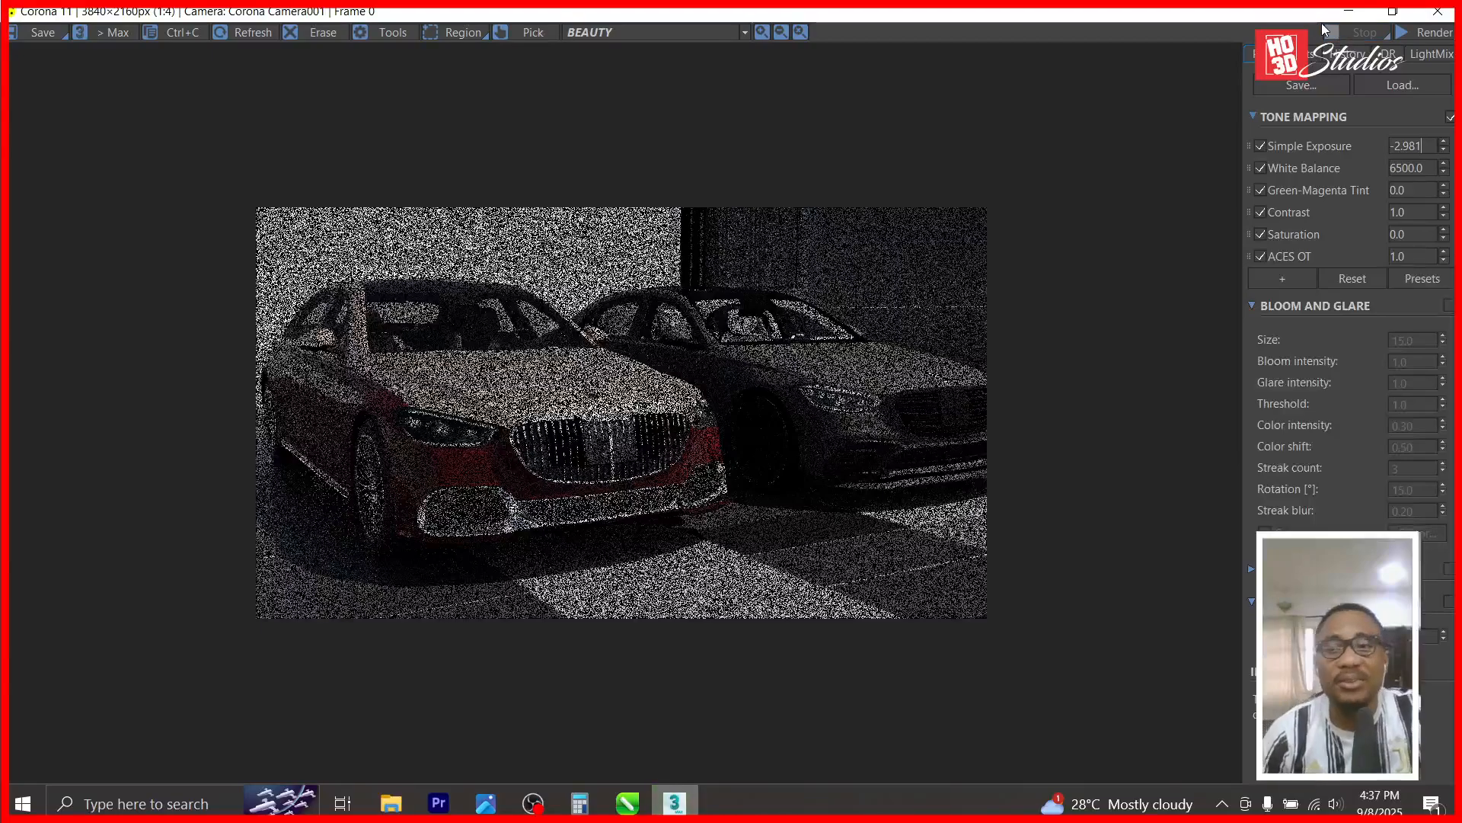
pyautogui.click(1349, 10)
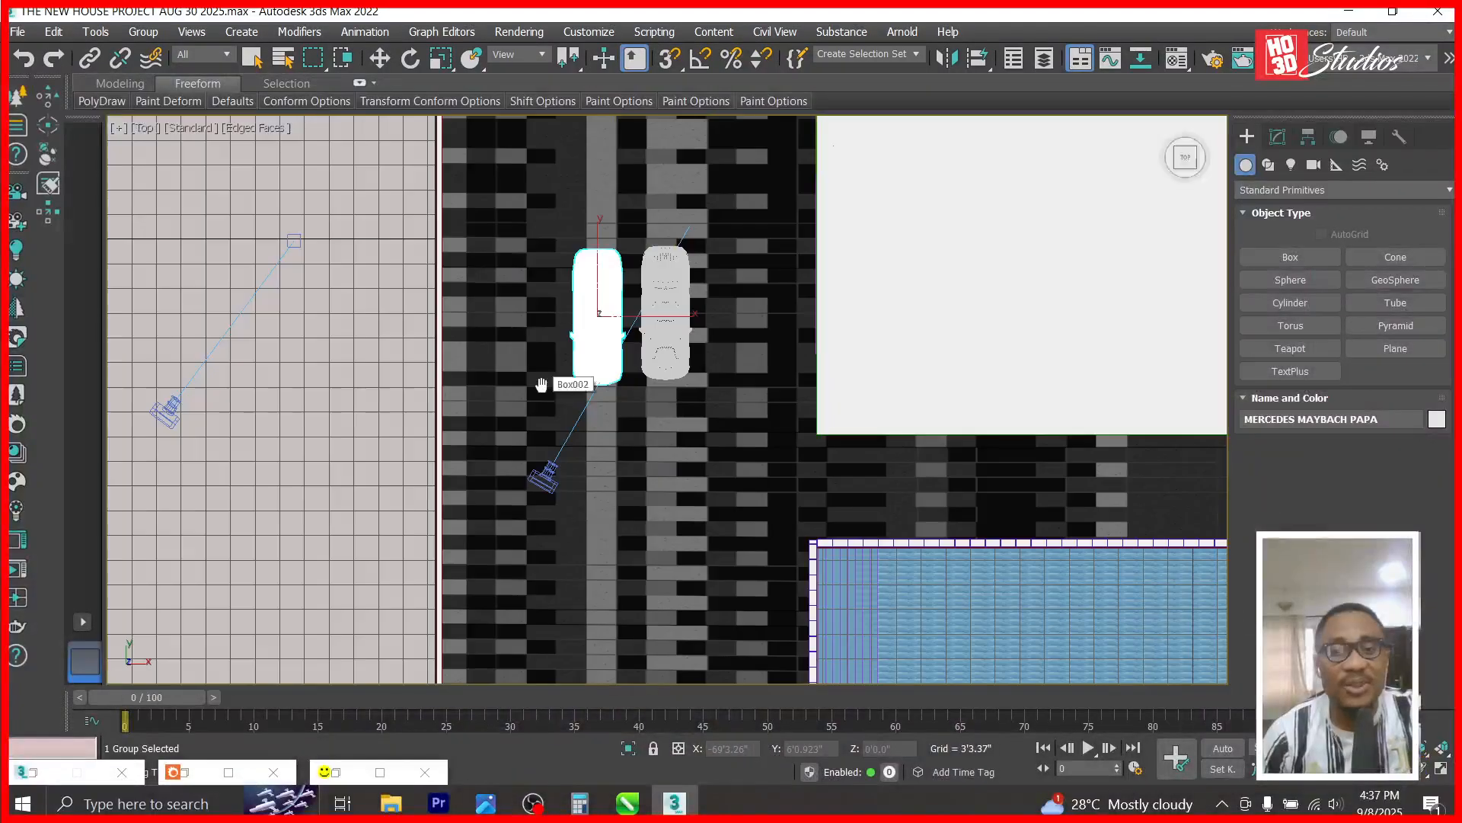
pyautogui.hotkey('alt', 'w')
# - Open the Mercedes-Benz S63 AMG scene from the MERCEDES S63 AMG E PERFORMANCE folder in 3D CARS for merging
pyautogui.click(18, 32)
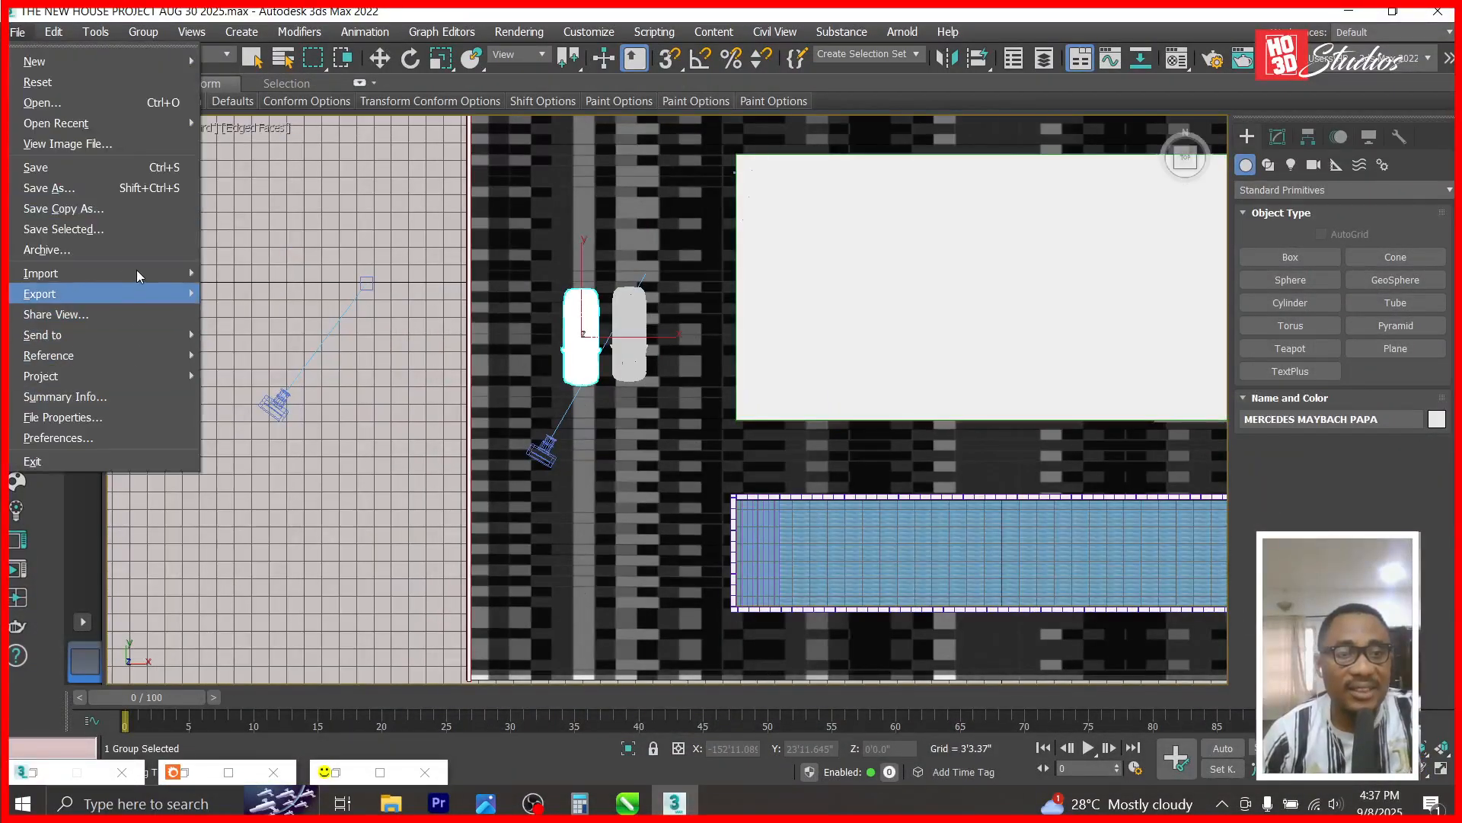
pyautogui.moveTo(139, 272)
pyautogui.click(245, 294)
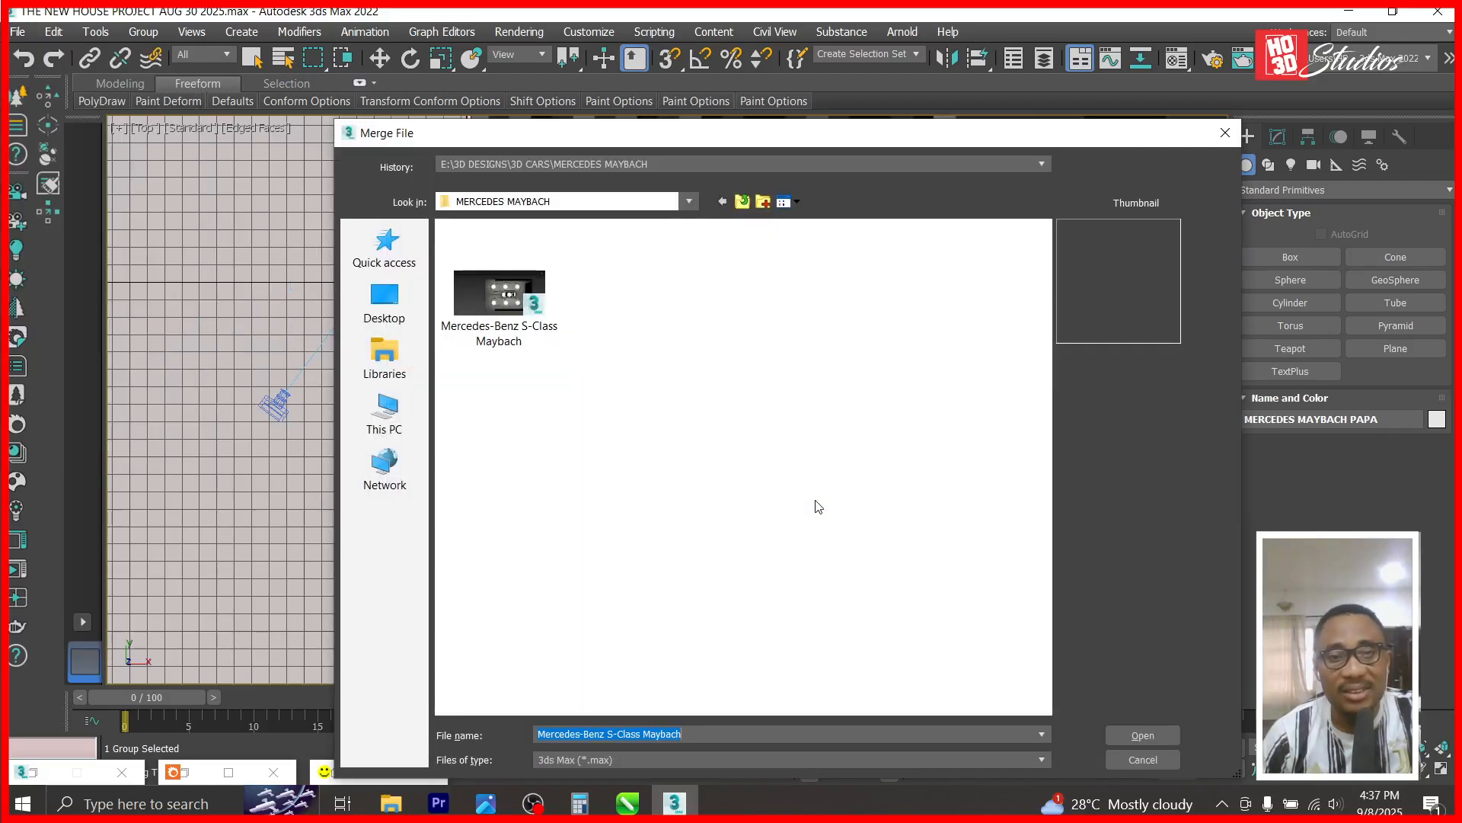
pyautogui.click(741, 201)
pyautogui.scroll(-2, 533, 621)
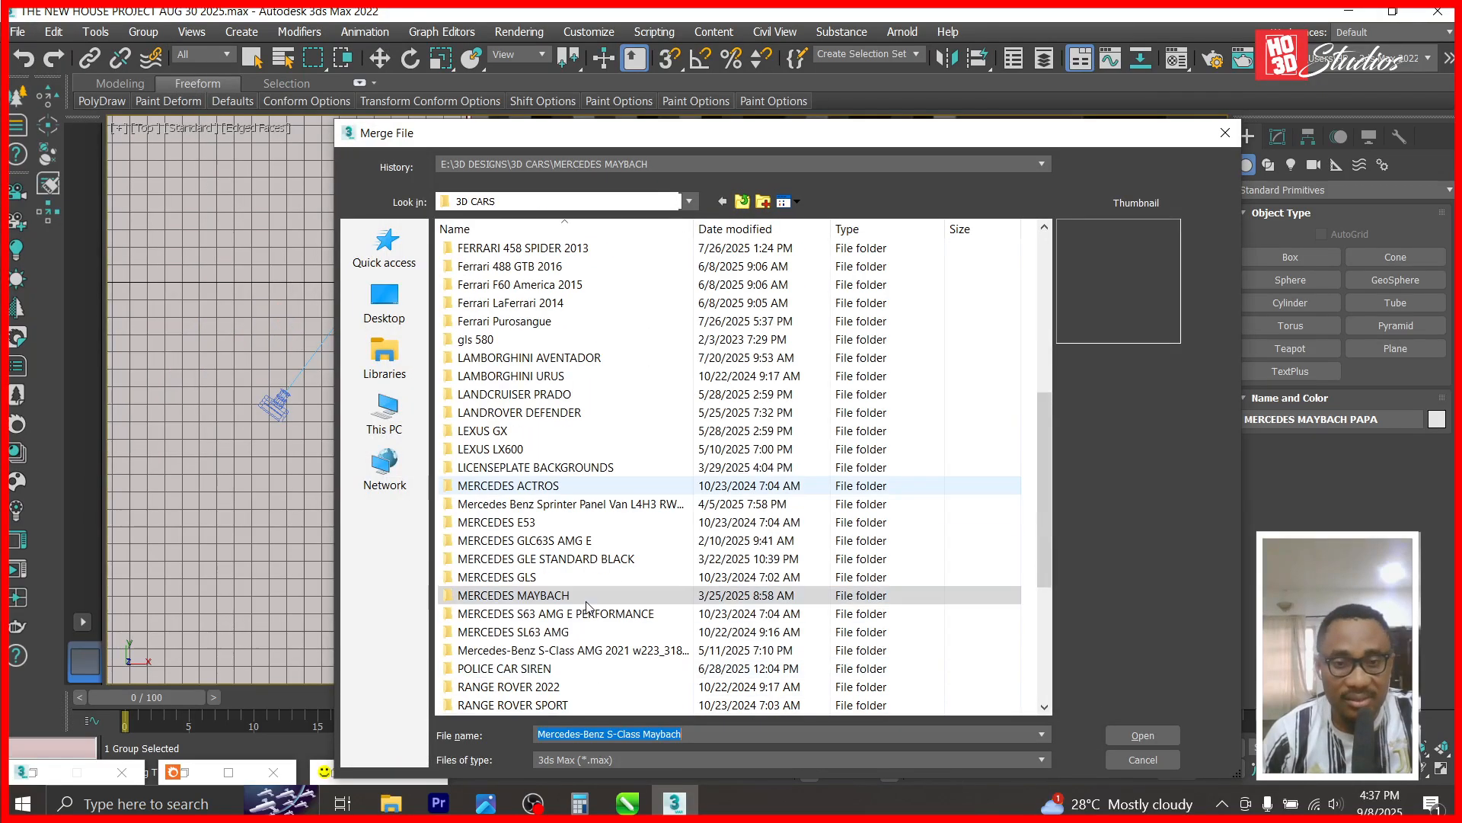
pyautogui.doubleClick(533, 614)
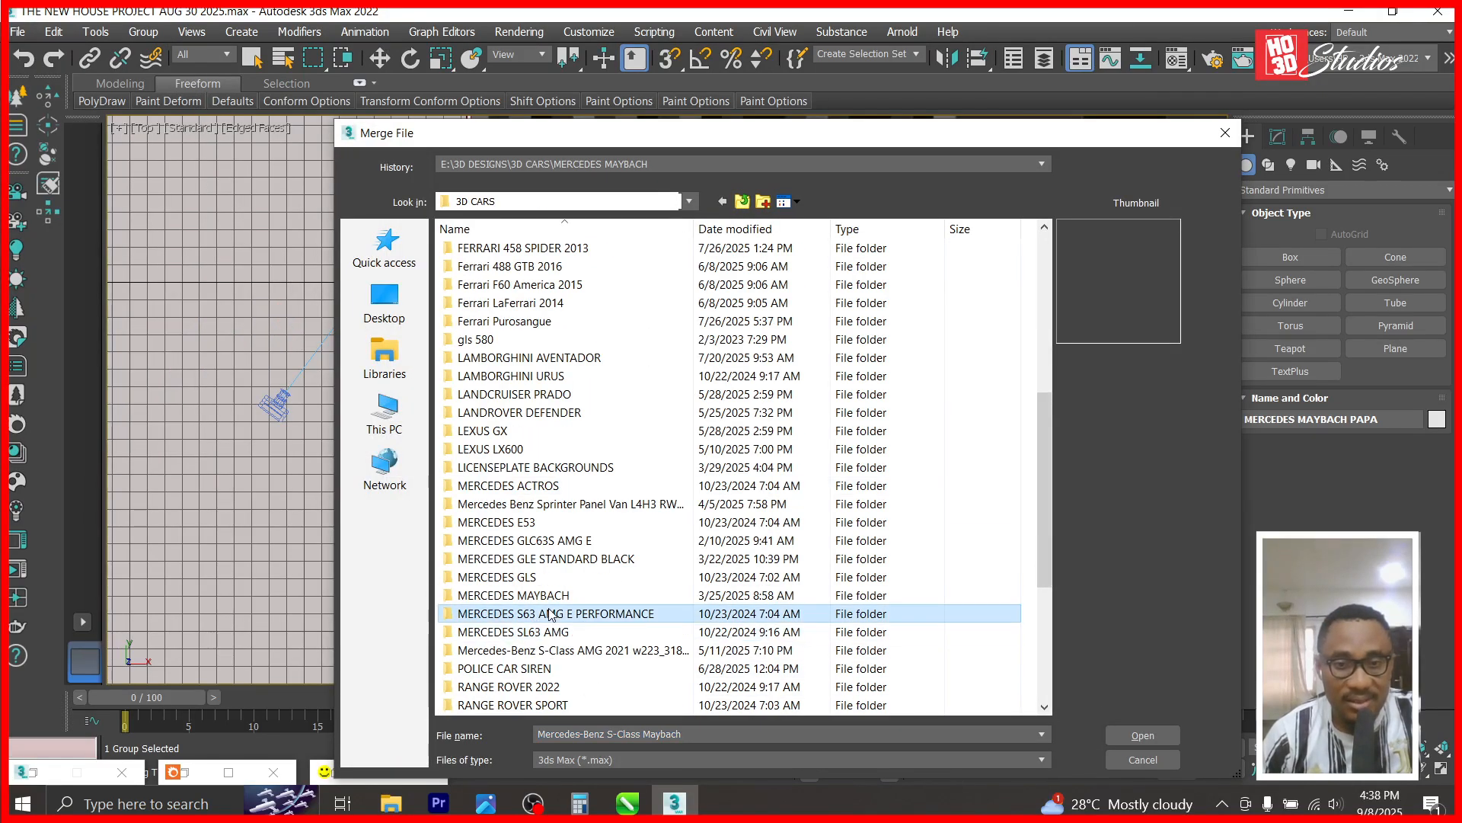
pyautogui.click(565, 251)
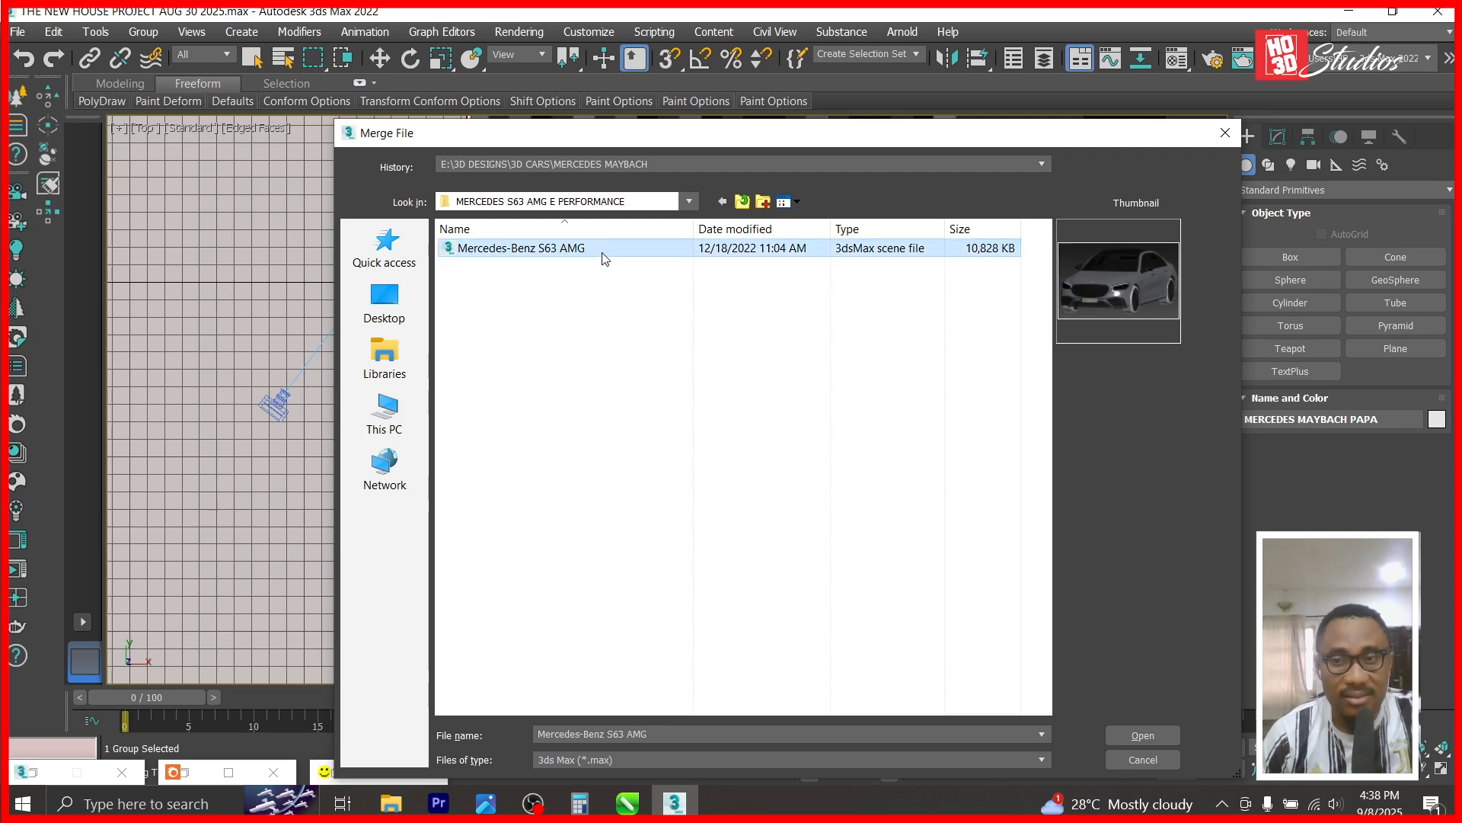
pyautogui.click(1124, 742)
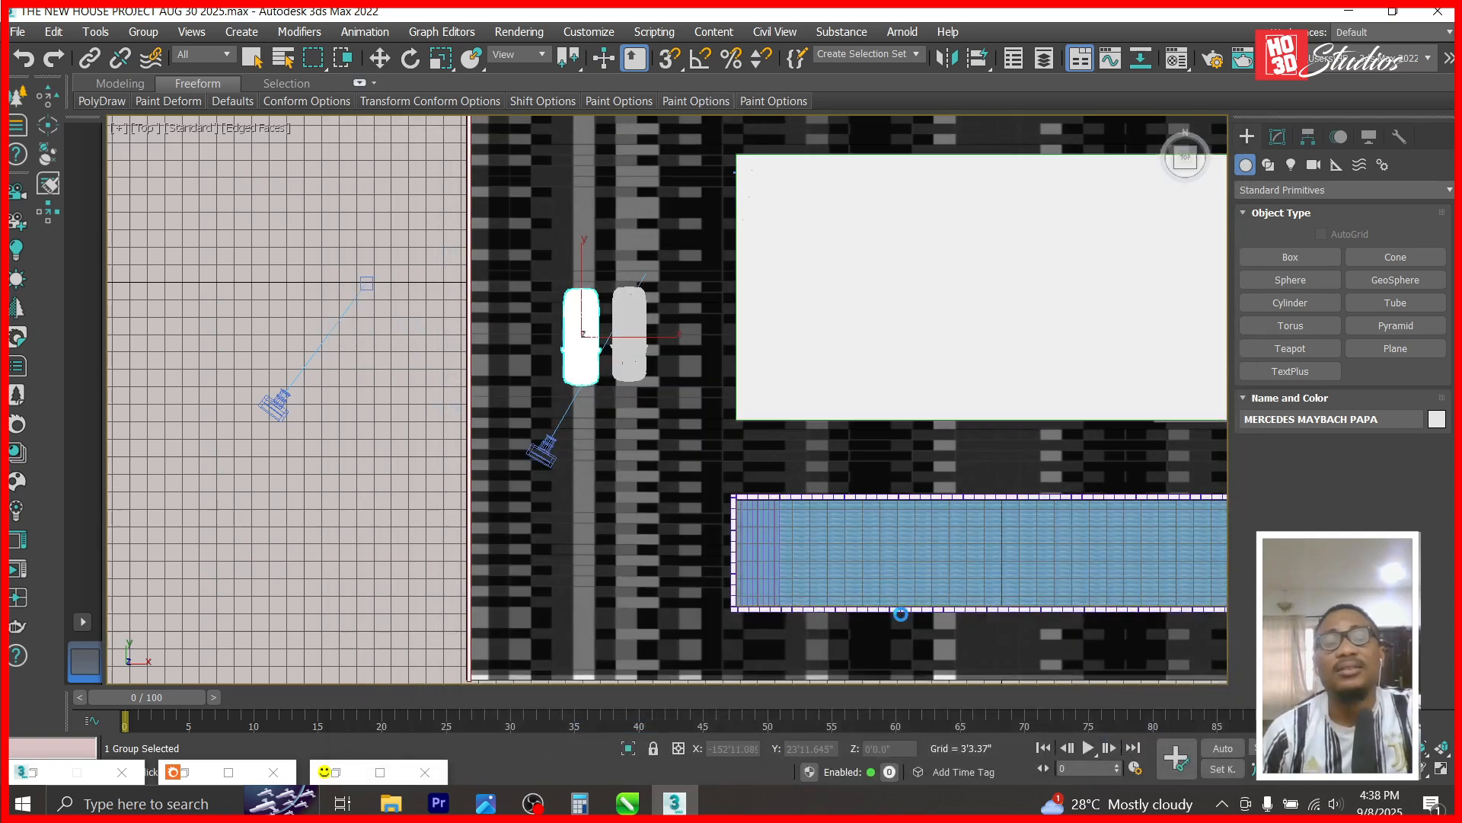
# - Merge the Mercedes-Benz S63 AMG group, auto-rename the duplicate "black" material, and dismiss the Scene Converter
pyautogui.doubleClick(608, 192)
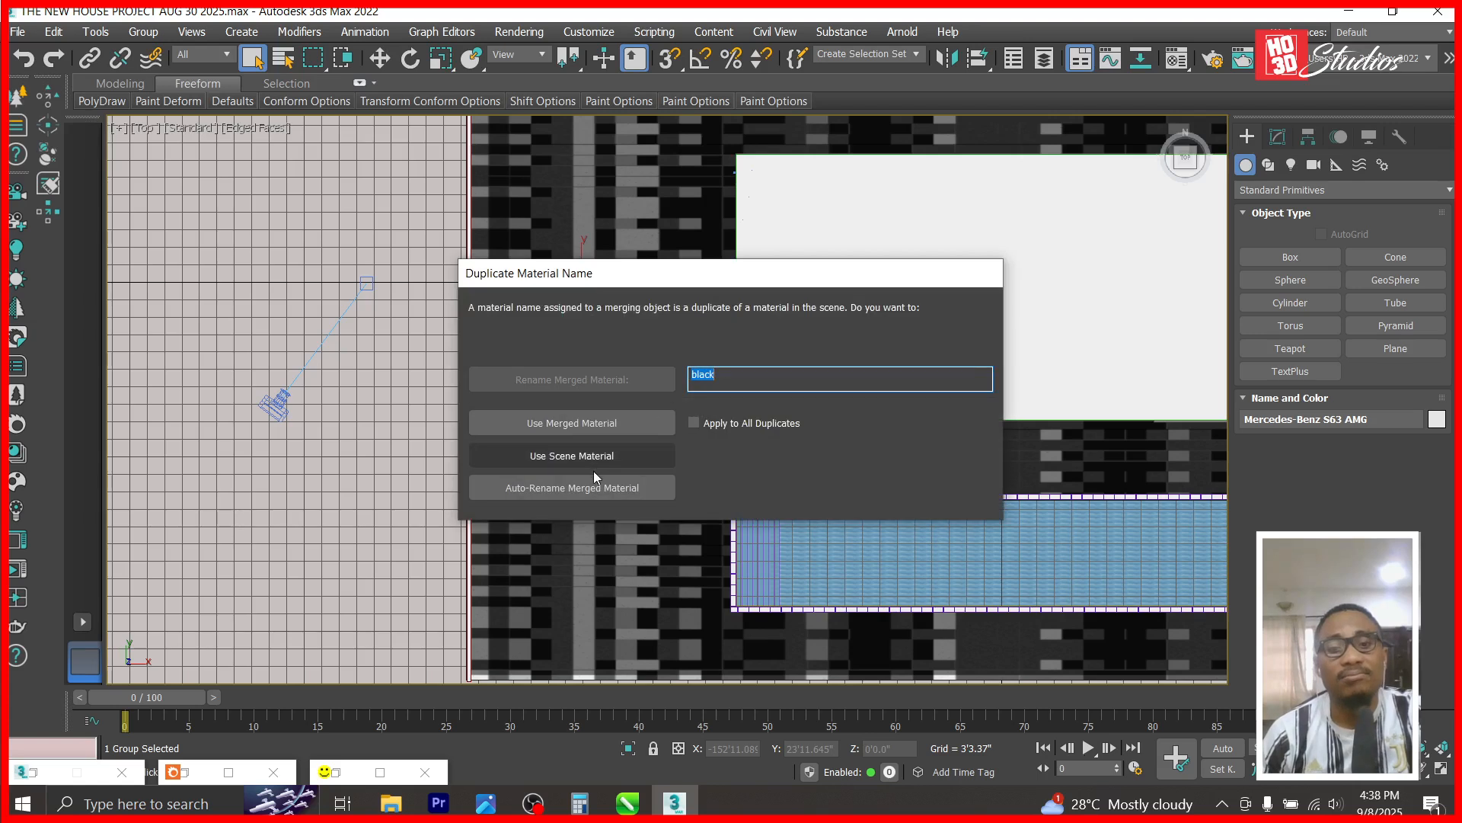
pyautogui.click(594, 487)
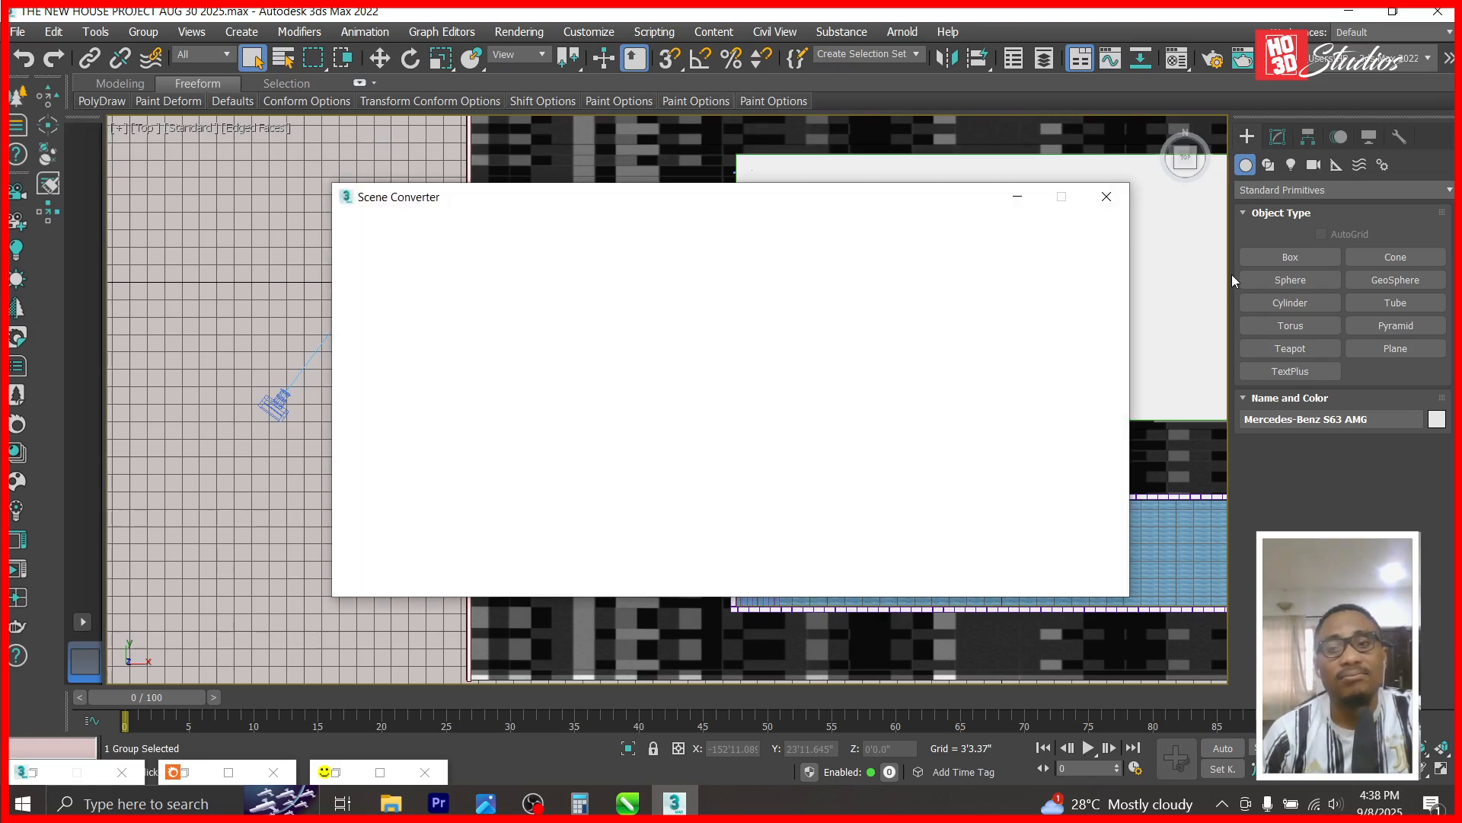
pyautogui.click(1107, 198)
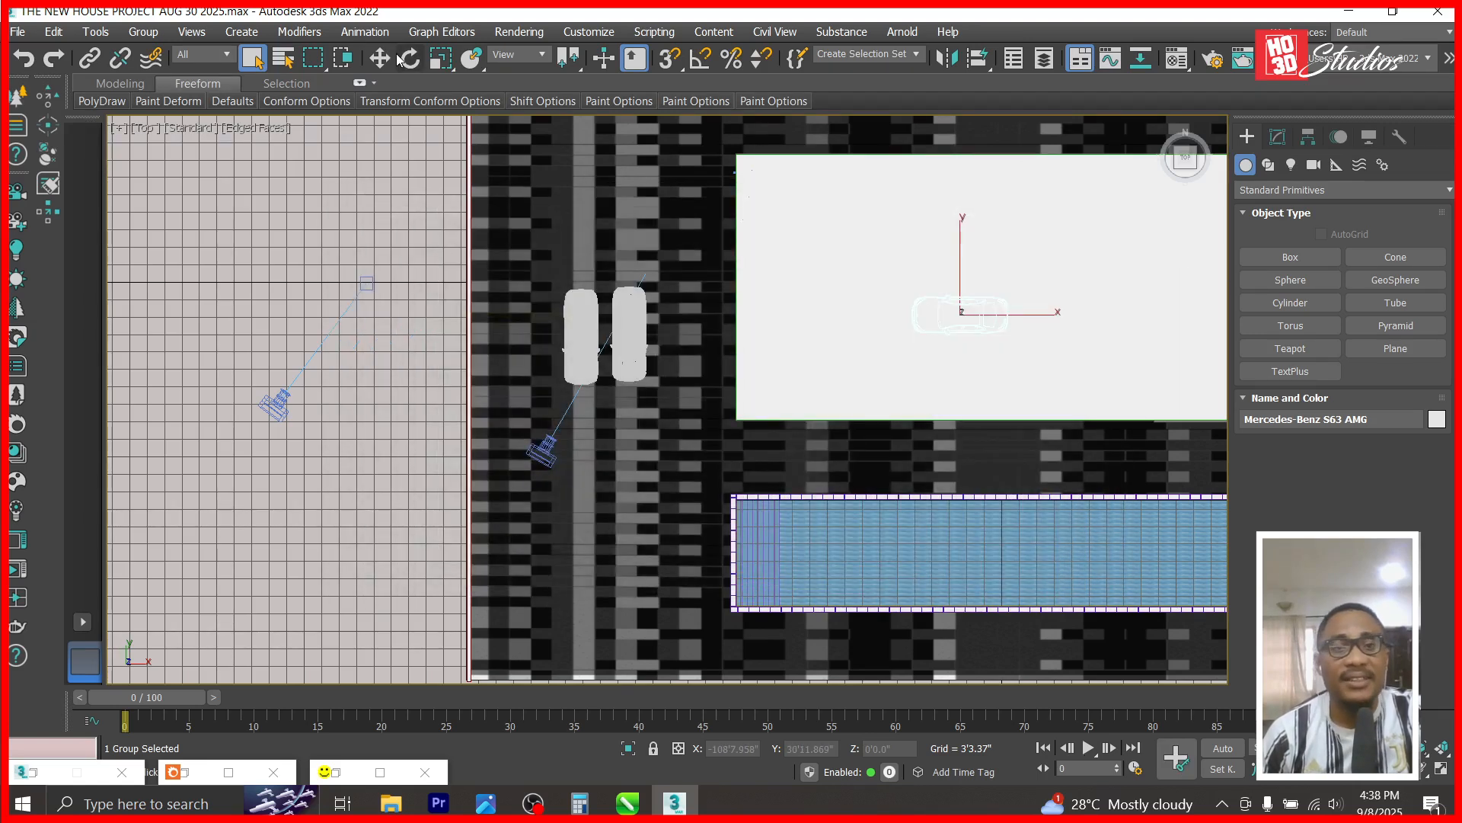
# - Rotate the S63 AMG to 90° about Z and park it along the Maybach's west side, about X -89'4", Y -11'2"
pyautogui.press('w')
pyautogui.moveTo(961, 303); pyautogui.dragTo(663, 418)
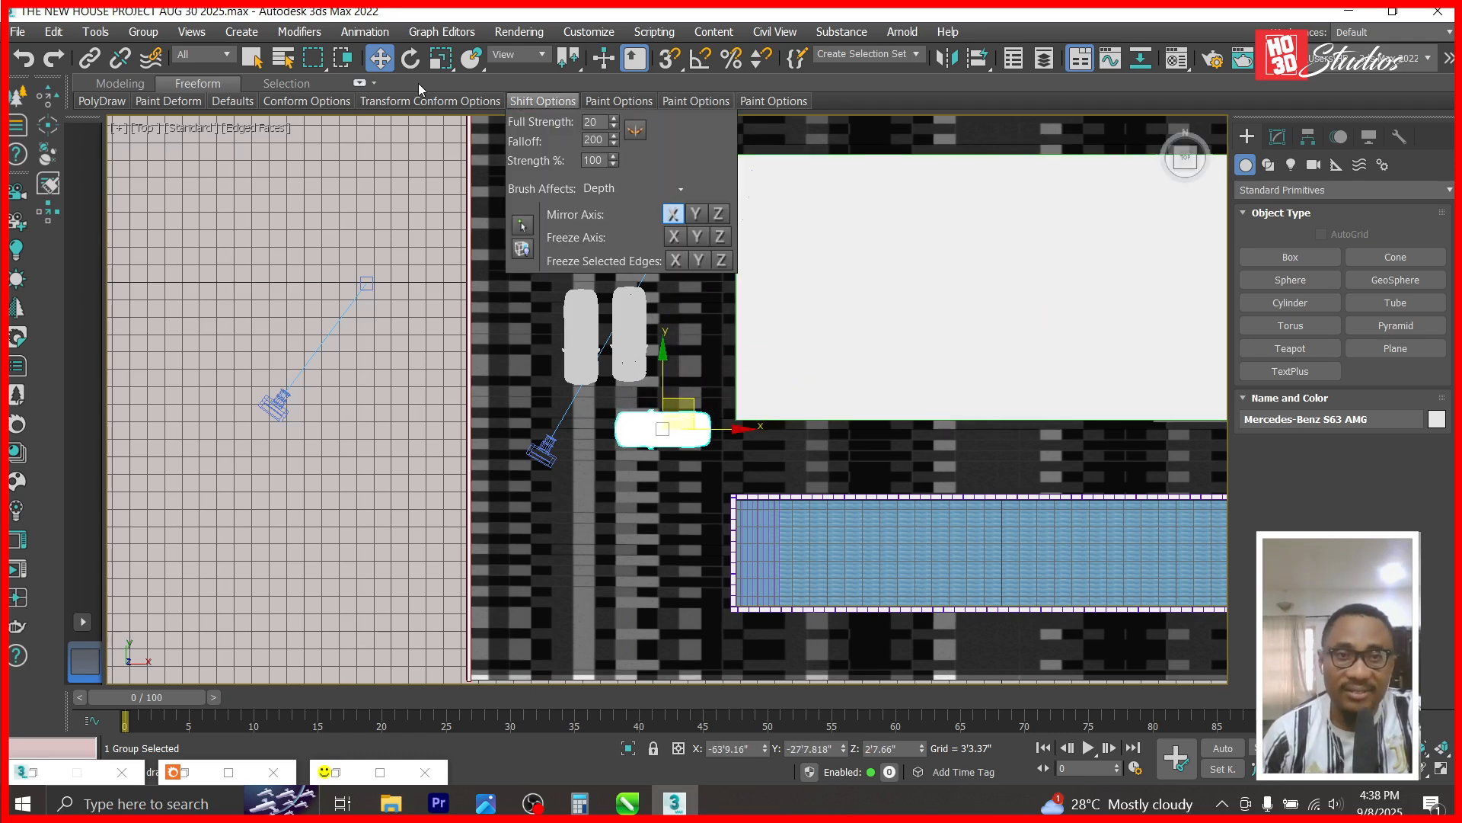
pyautogui.click(412, 60)
pyautogui.click(886, 748)
pyautogui.write('90')
pyautogui.press('Return')
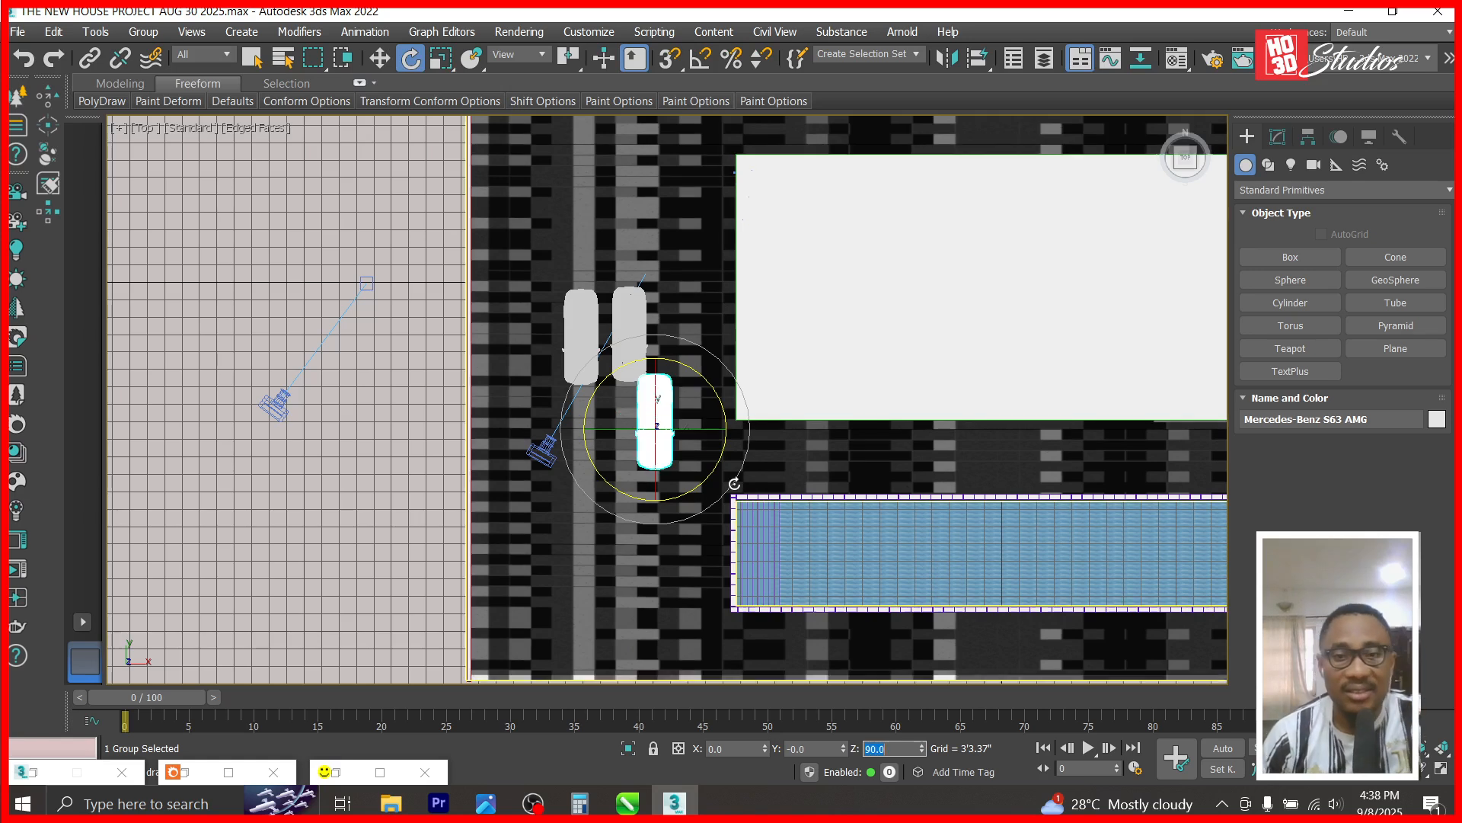
pyautogui.click(379, 59)
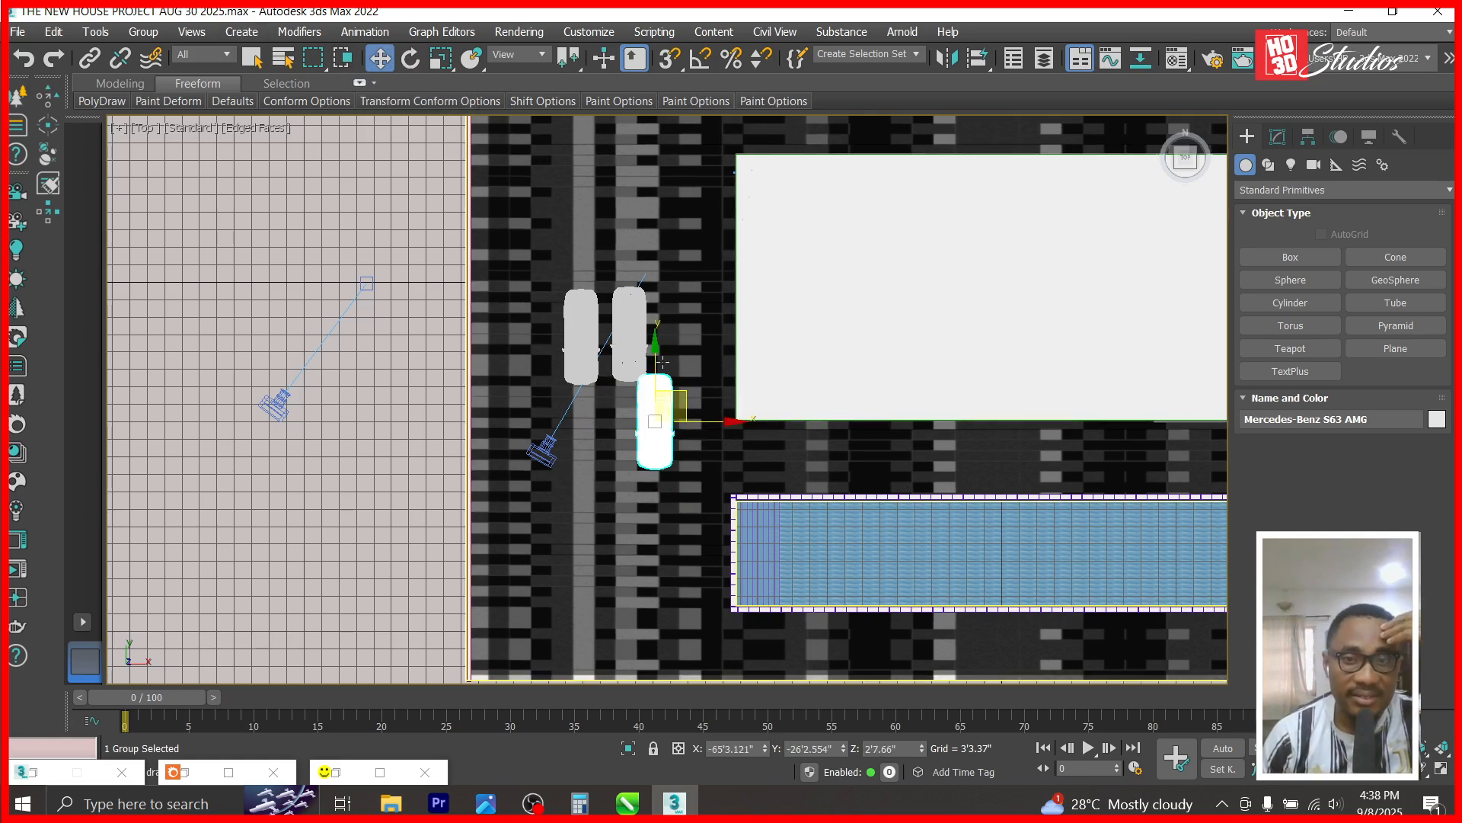
pyautogui.moveTo(669, 392); pyautogui.dragTo(541, 311)
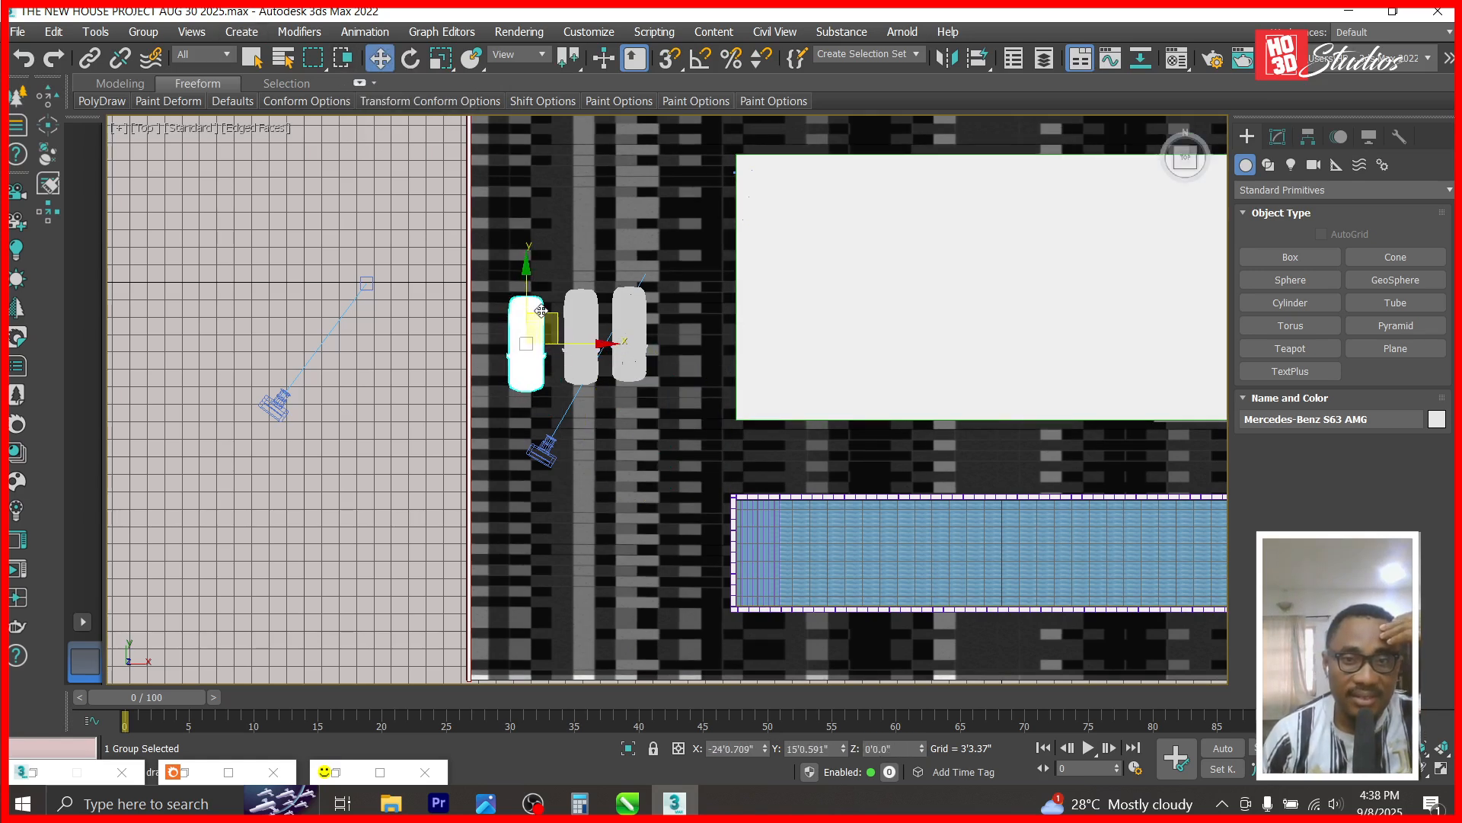
# - Check the S63 AMG's tyres against the floor in the Front view and lower the car to about Z 2'6.3"
pyautogui.press('f')
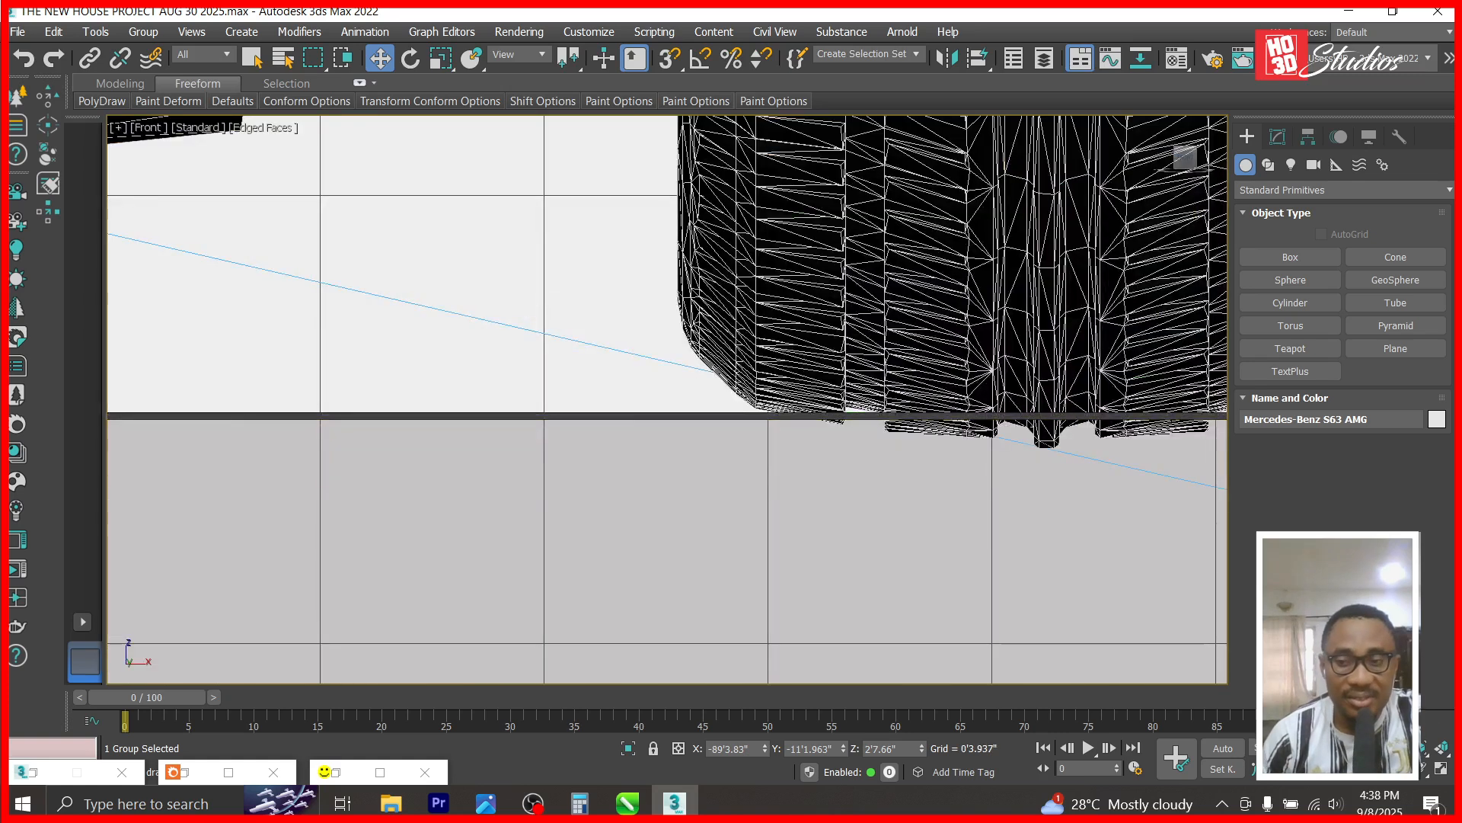
pyautogui.press('z')
pyautogui.scroll(10, 926, 632)
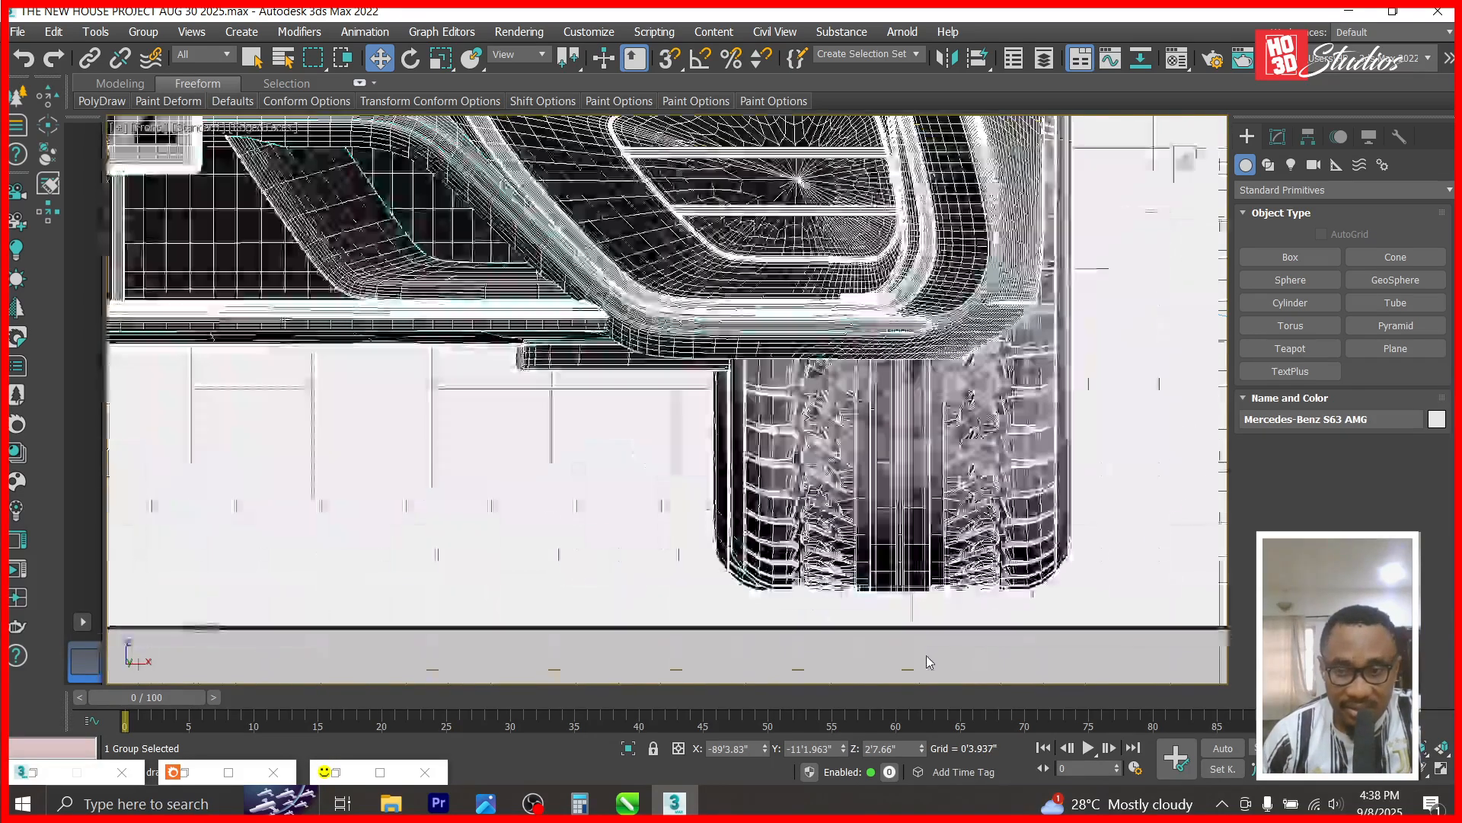
pyautogui.moveTo(921, 756); pyautogui.dragTo(922, 768)
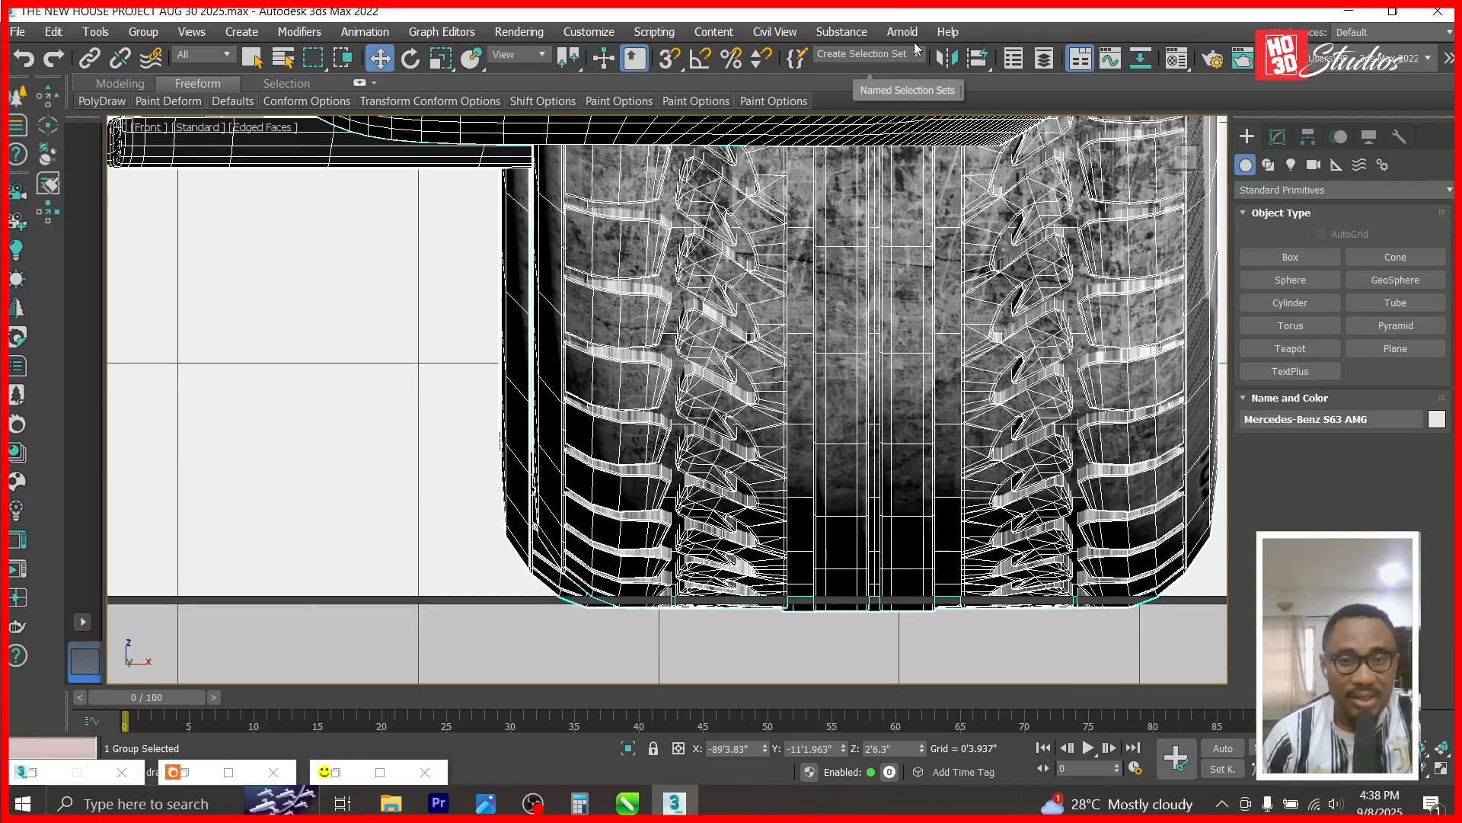
# - In the Top view, move the S63 AMG to about X -92'2", Y -10'2" and the Maybach west to about X -80'3"
pyautogui.hotkey('alt', 'w')
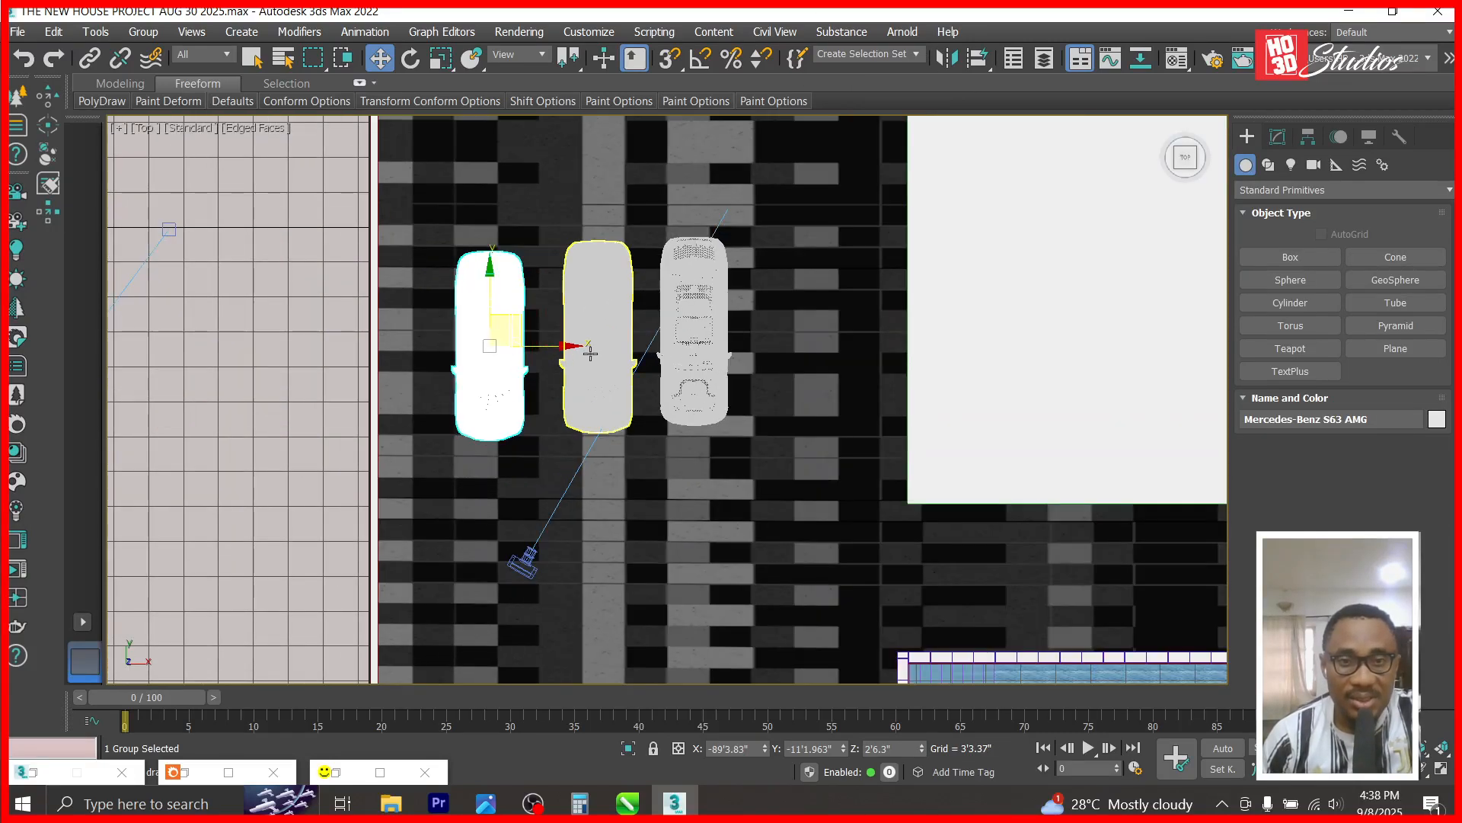
pyautogui.scroll(3, 591, 352)
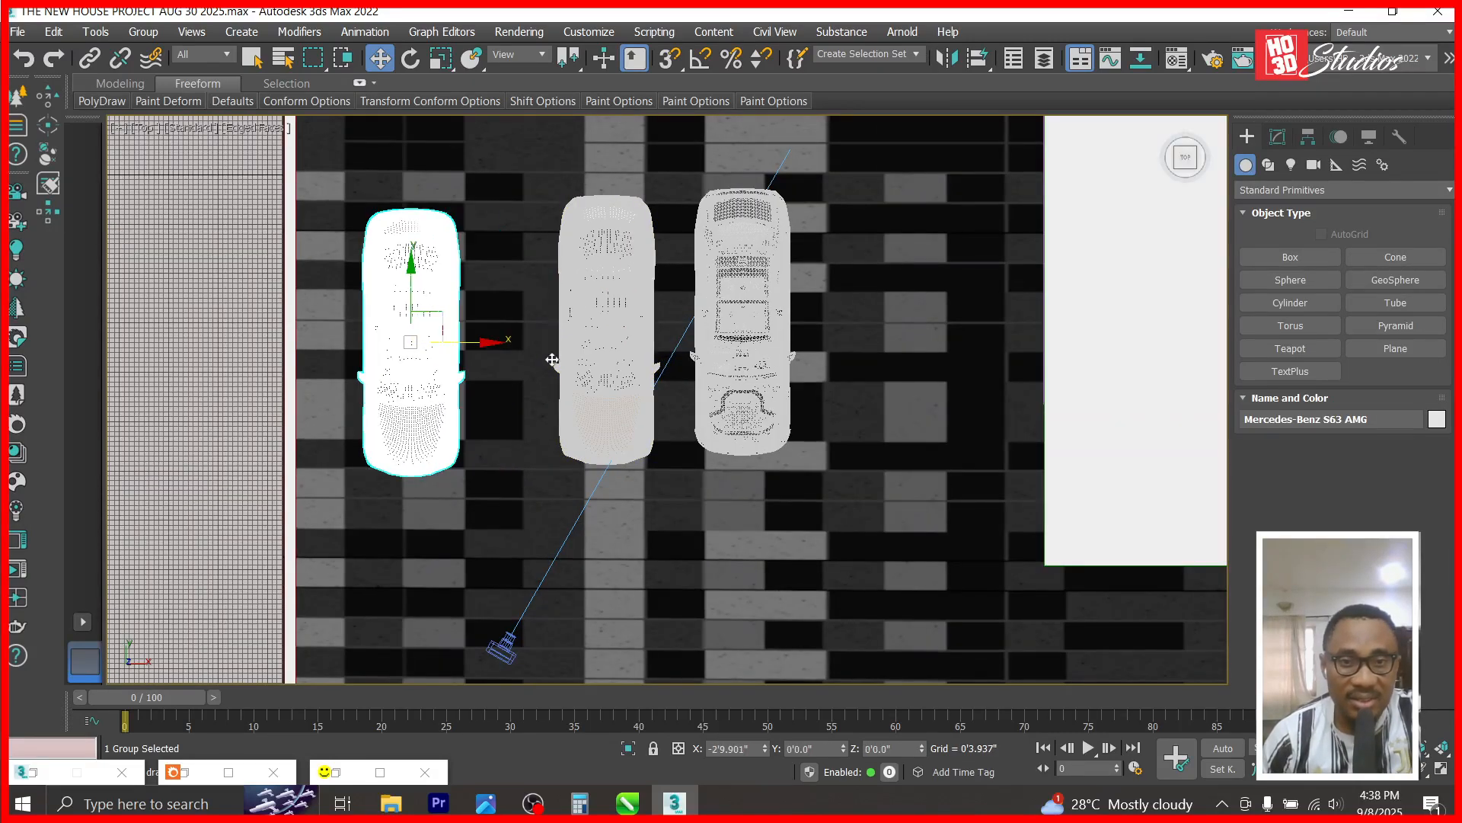
pyautogui.click(653, 352)
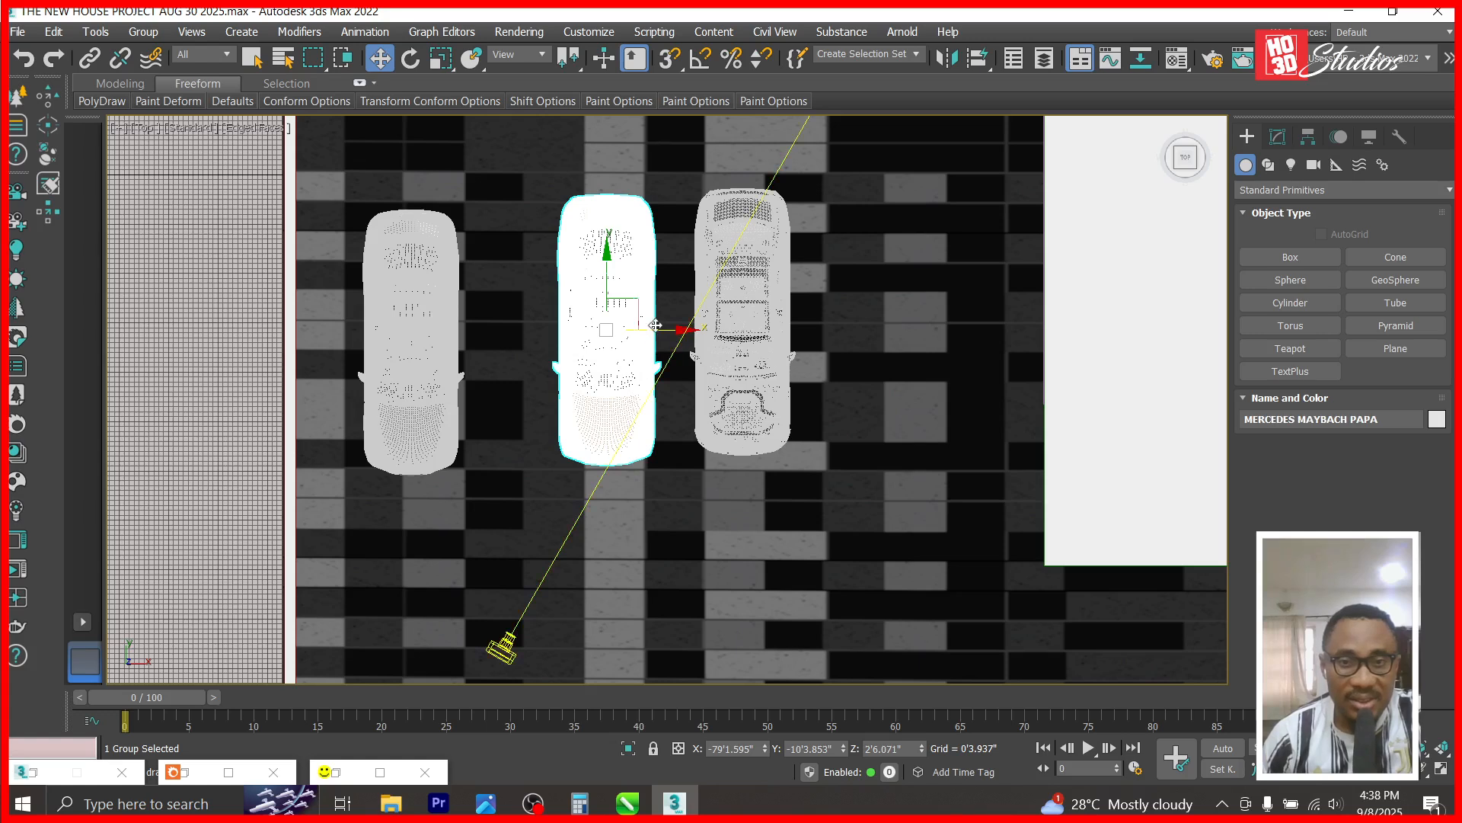
pyautogui.moveTo(679, 329); pyautogui.dragTo(663, 333)
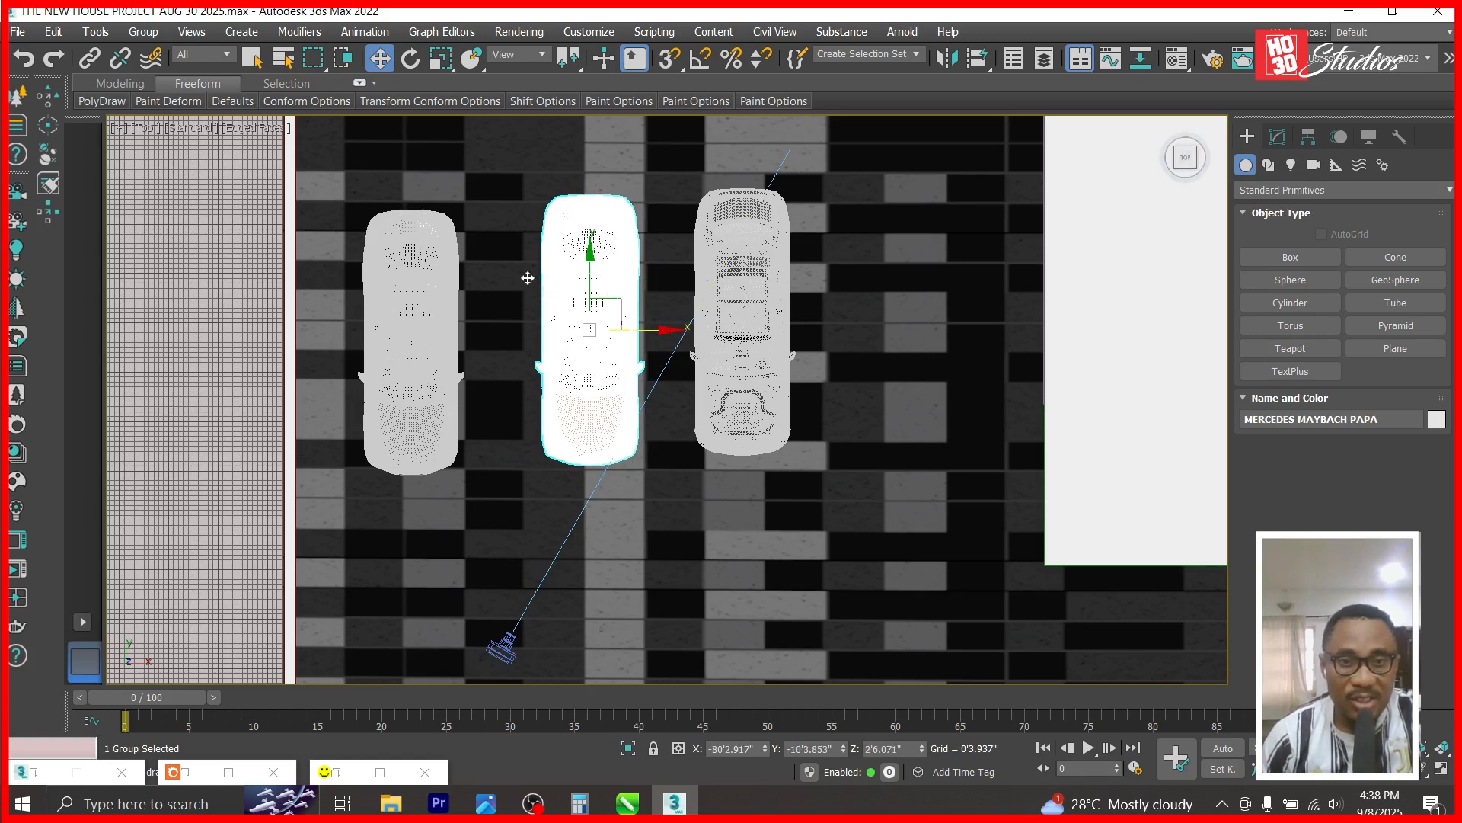
pyautogui.click(429, 281)
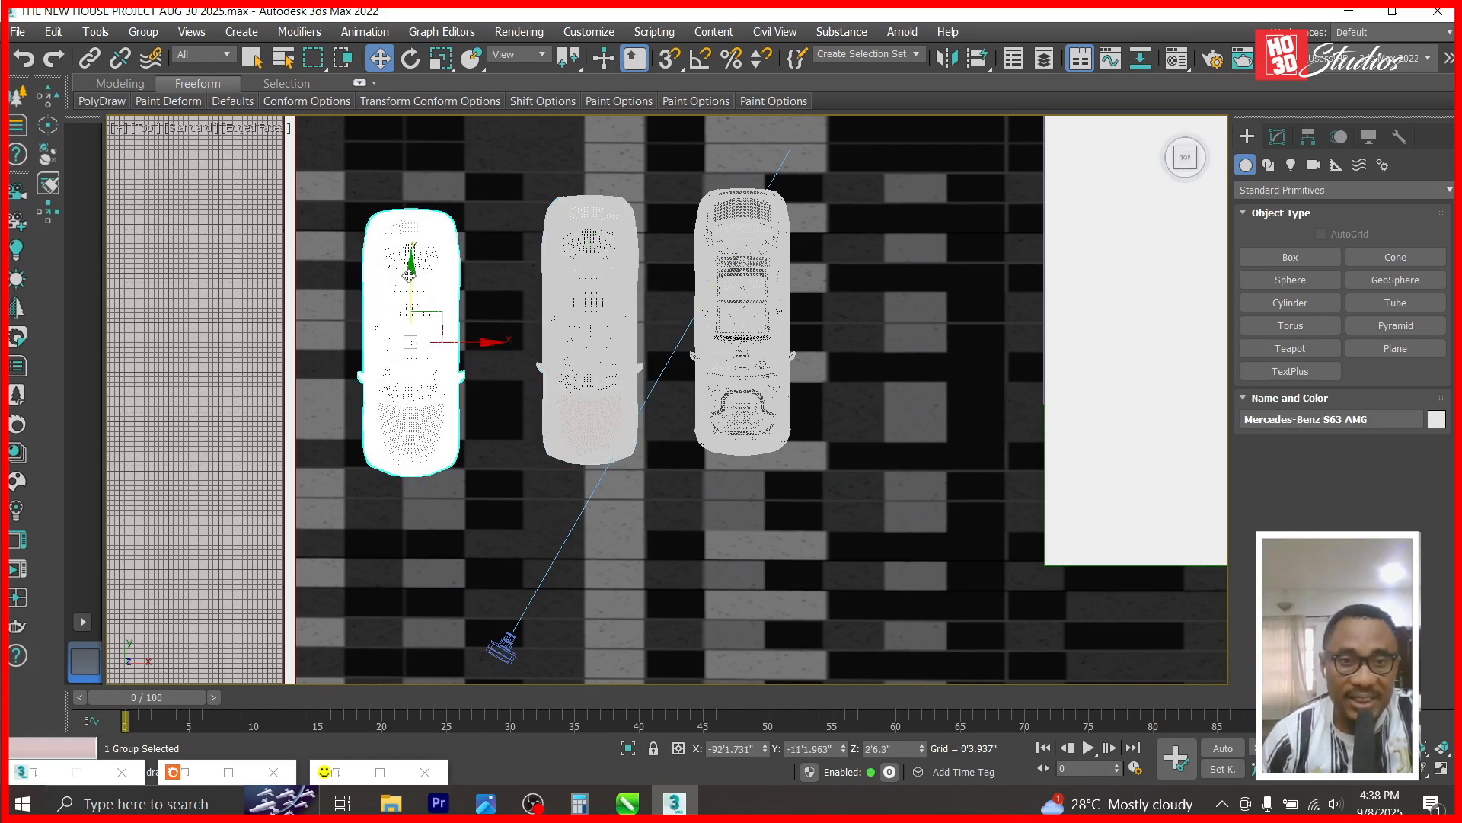
pyautogui.moveTo(409, 275); pyautogui.dragTo(409, 262)
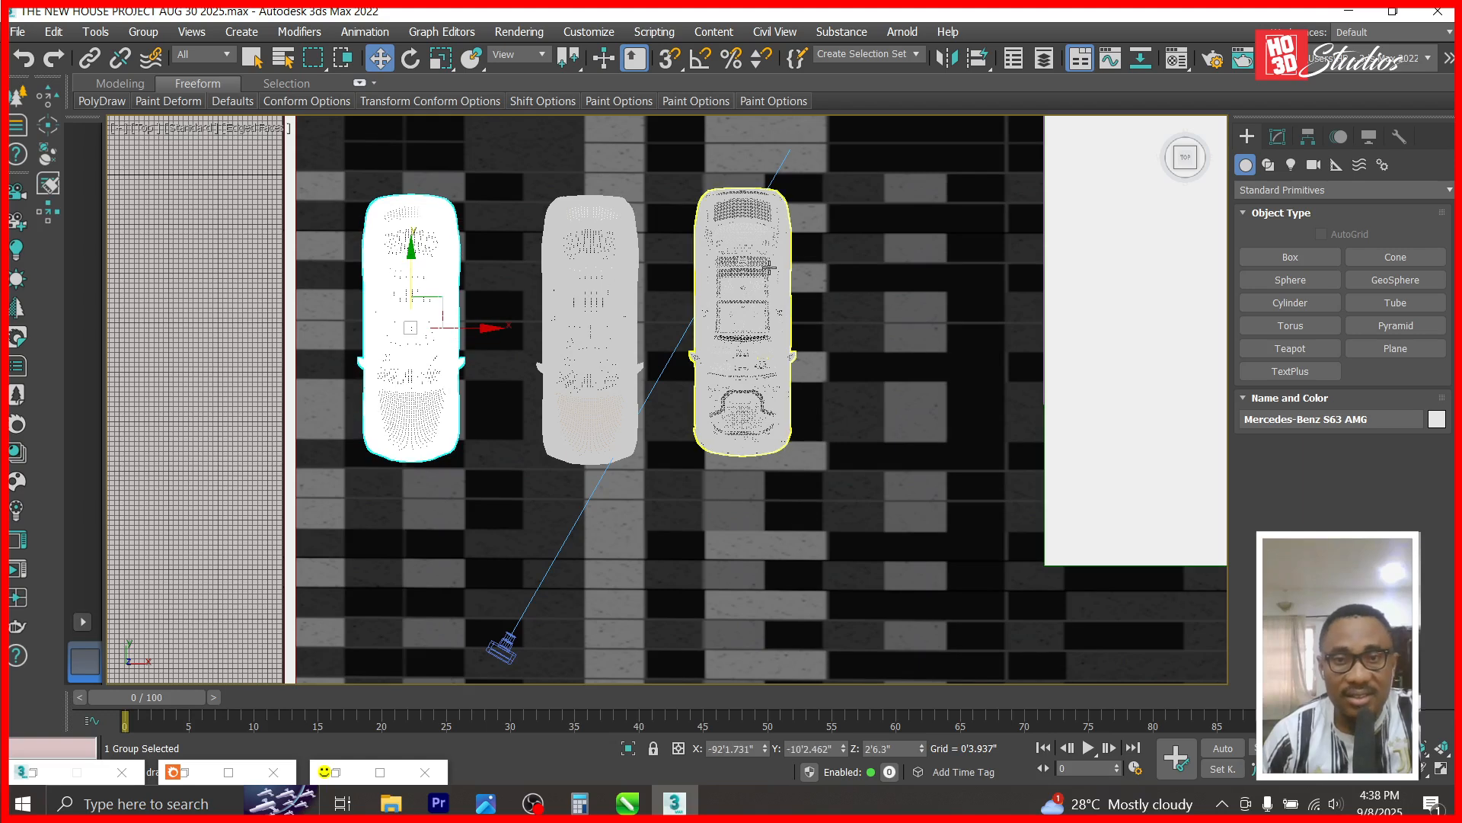
# - Even out the gaps by nudging the Maybach further west and moving the BRABUS 850 to about X -69'5", Y -10'8"
pyautogui.click(776, 326)
pyautogui.moveTo(818, 322); pyautogui.dragTo(845, 322)
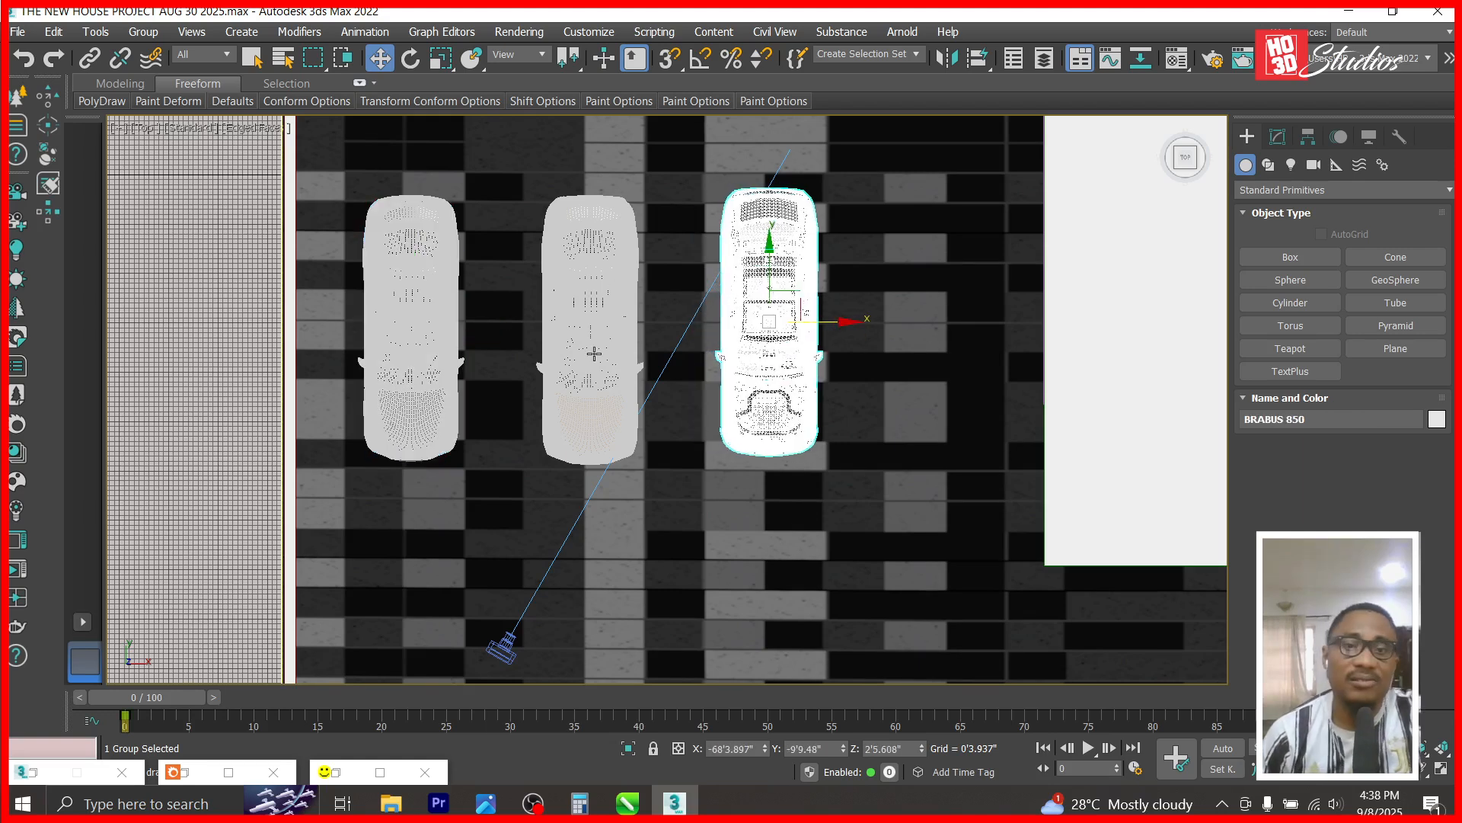
pyautogui.click(656, 355)
pyautogui.click(610, 352)
pyautogui.moveTo(666, 330); pyautogui.dragTo(653, 331)
pyautogui.click(792, 334)
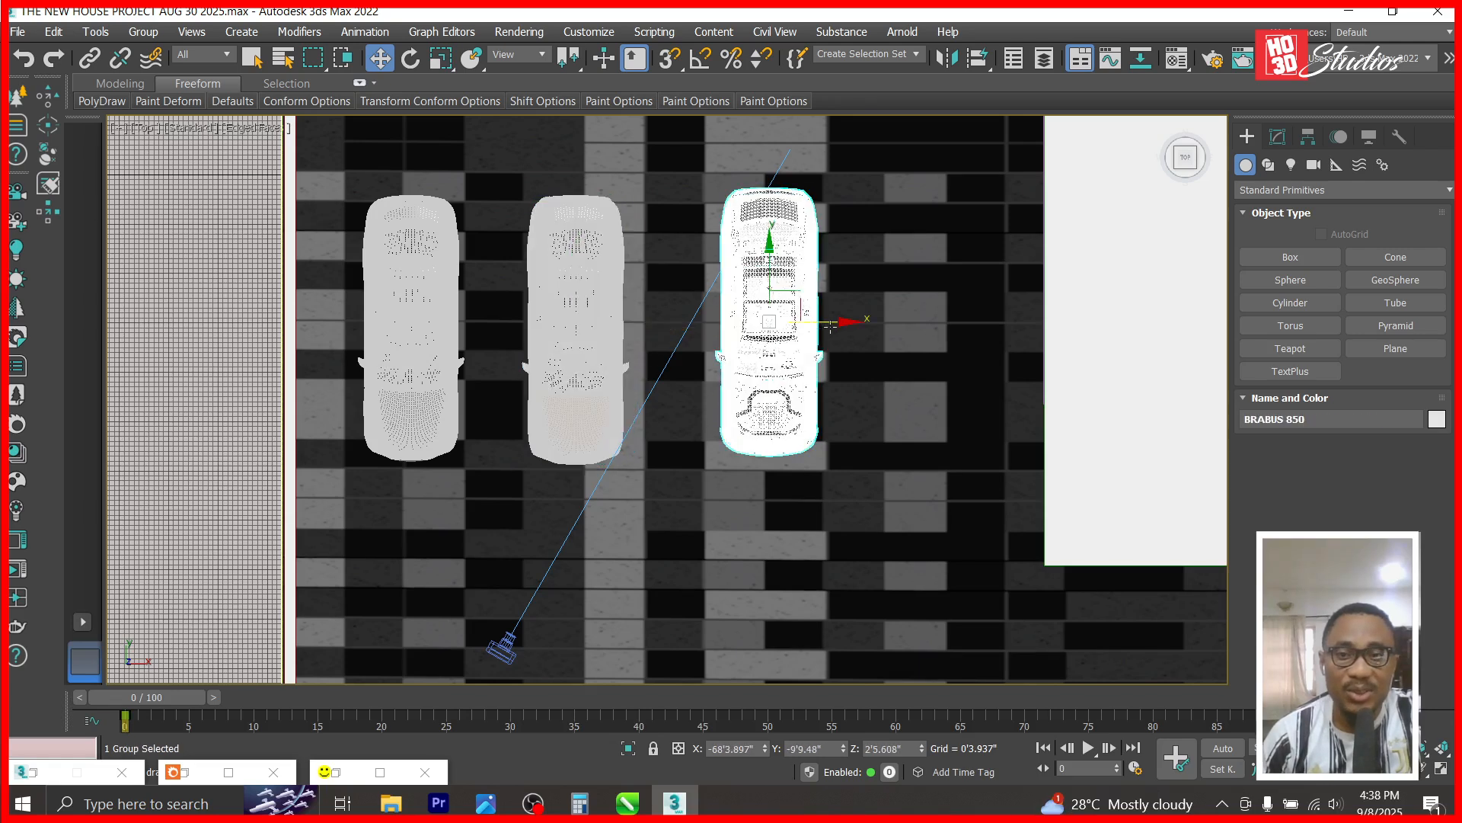
pyautogui.moveTo(845, 325); pyautogui.dragTo(827, 324)
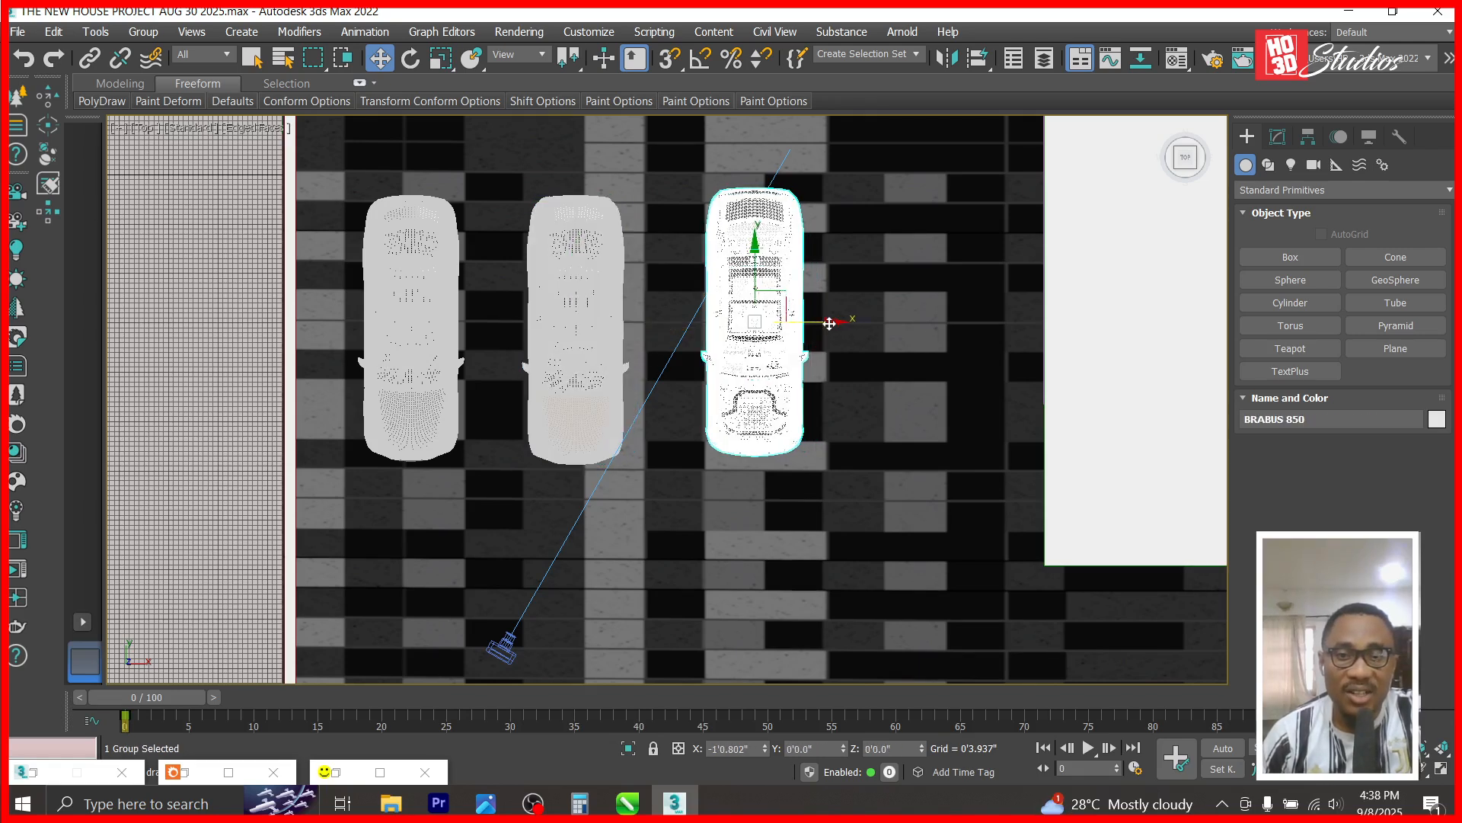
pyautogui.moveTo(753, 247); pyautogui.dragTo(753, 262)
# - Open the Mercedes Benz S Class w223 scene from the Mercedes-Benz S-Class AMG 2021 w223 folder in 3D CARS for merging
pyautogui.click(32, 31)
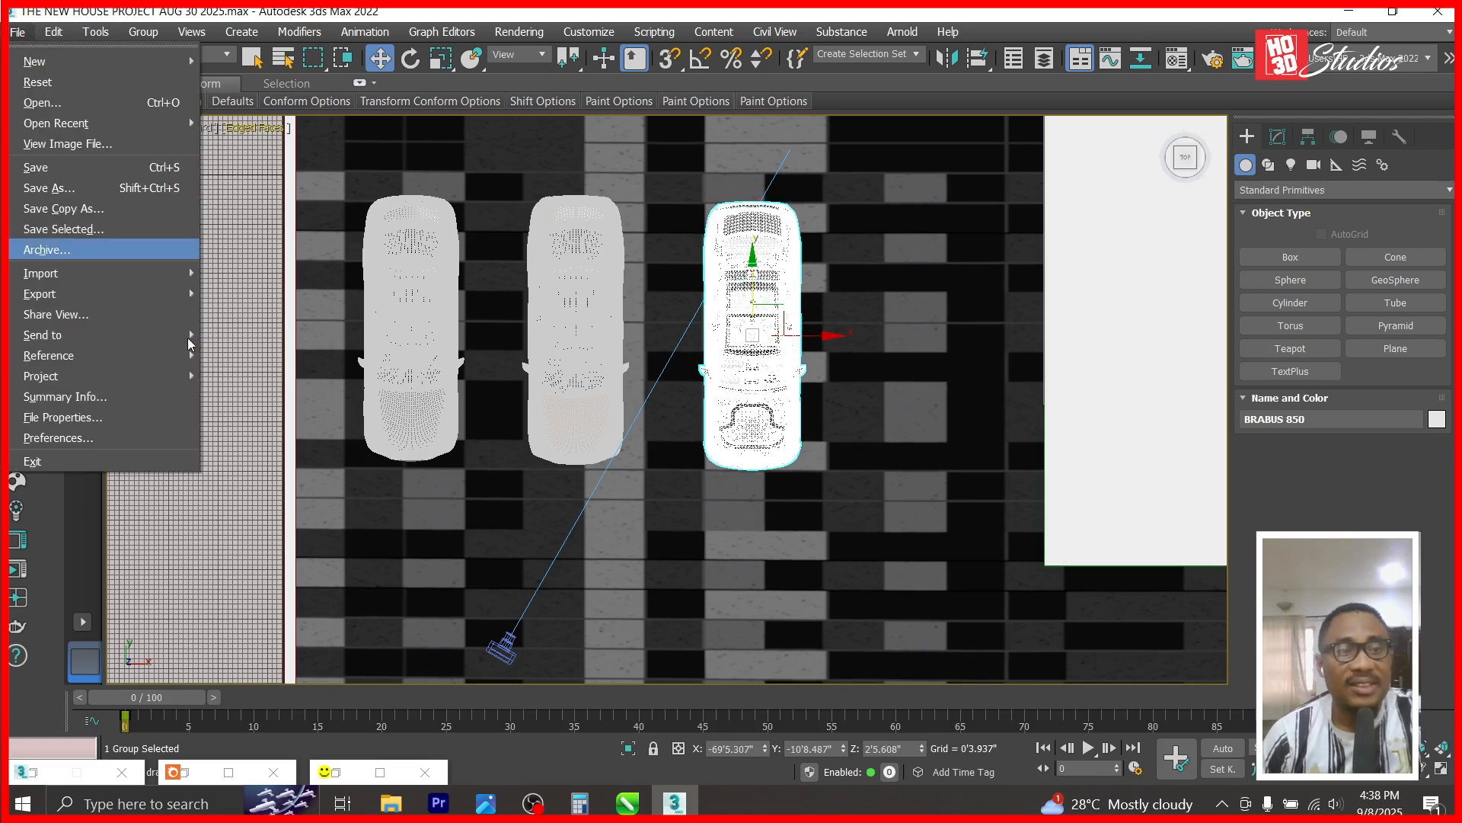
pyautogui.moveTo(150, 273)
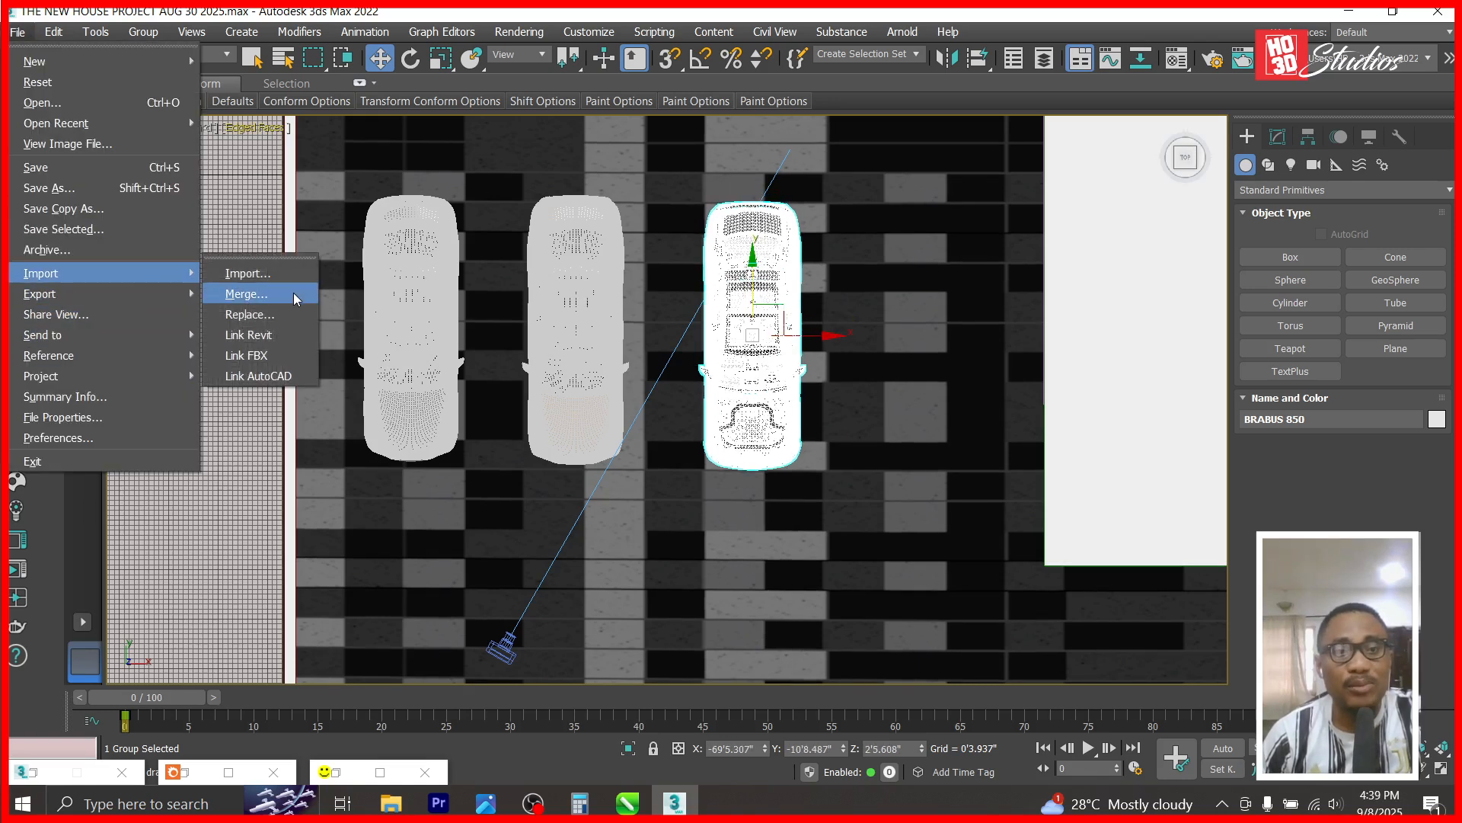
pyautogui.click(294, 293)
pyautogui.click(743, 202)
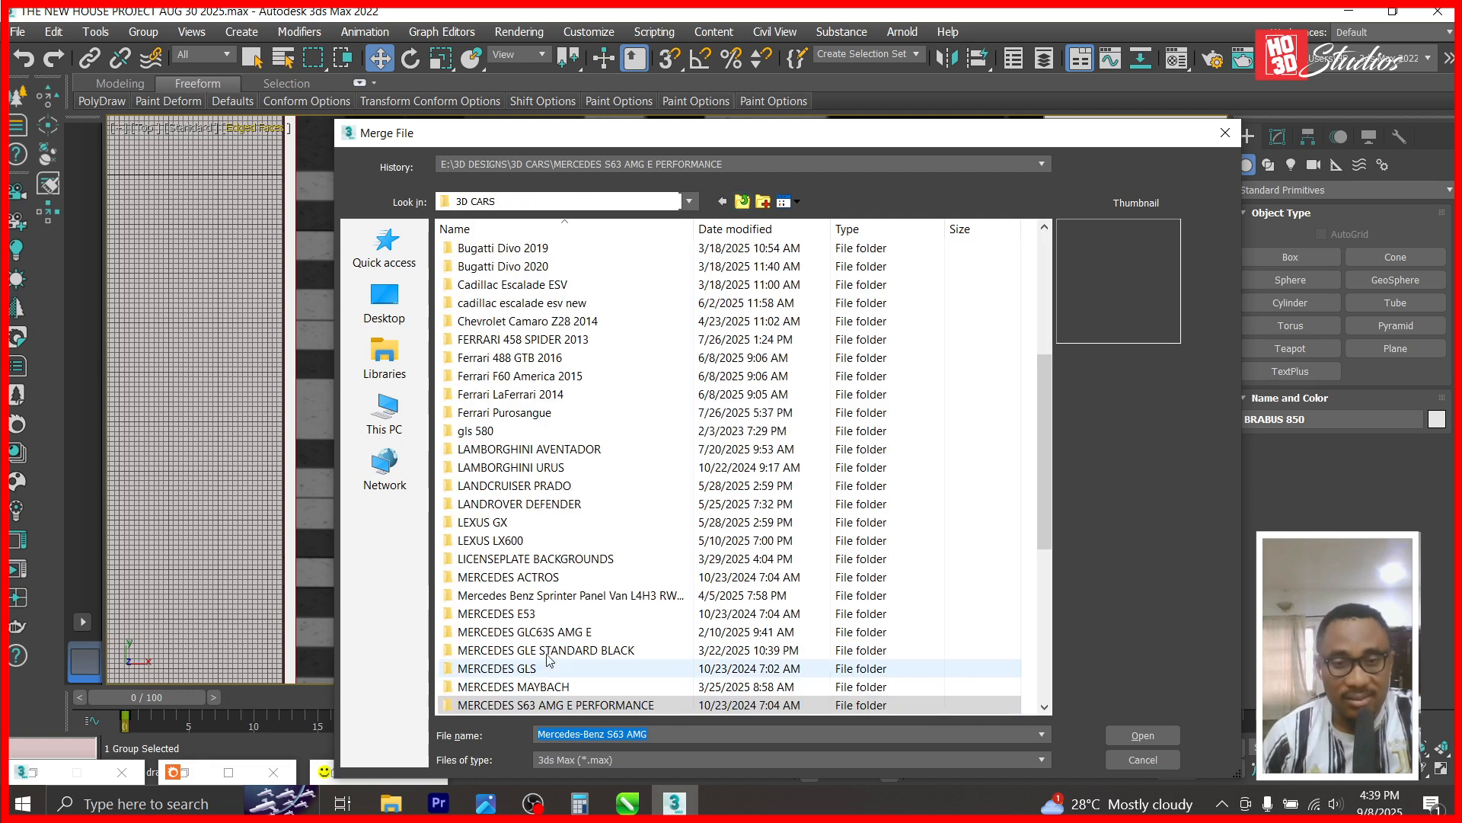
pyautogui.scroll(-2, 548, 609)
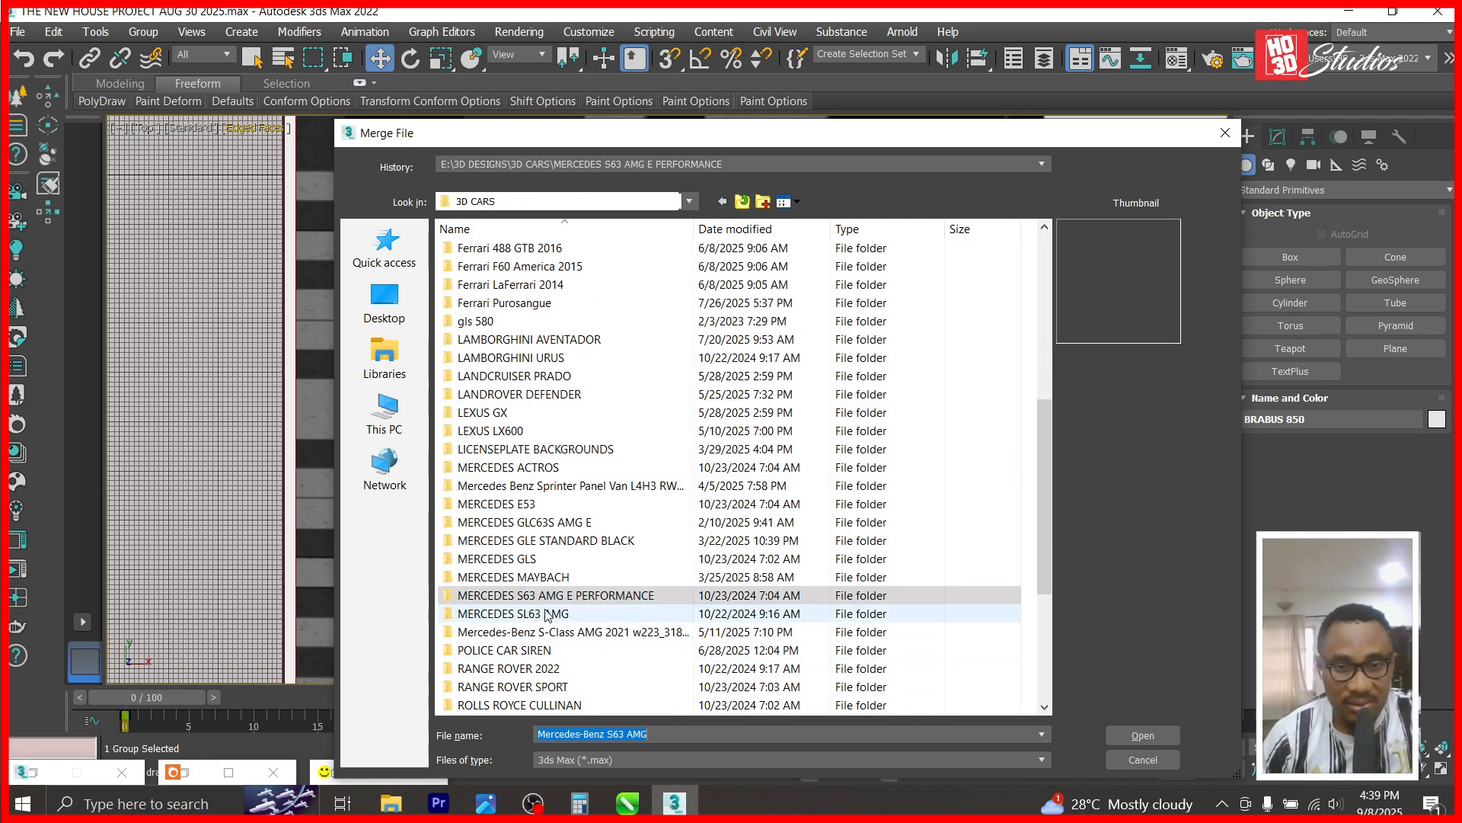
pyautogui.click(566, 613)
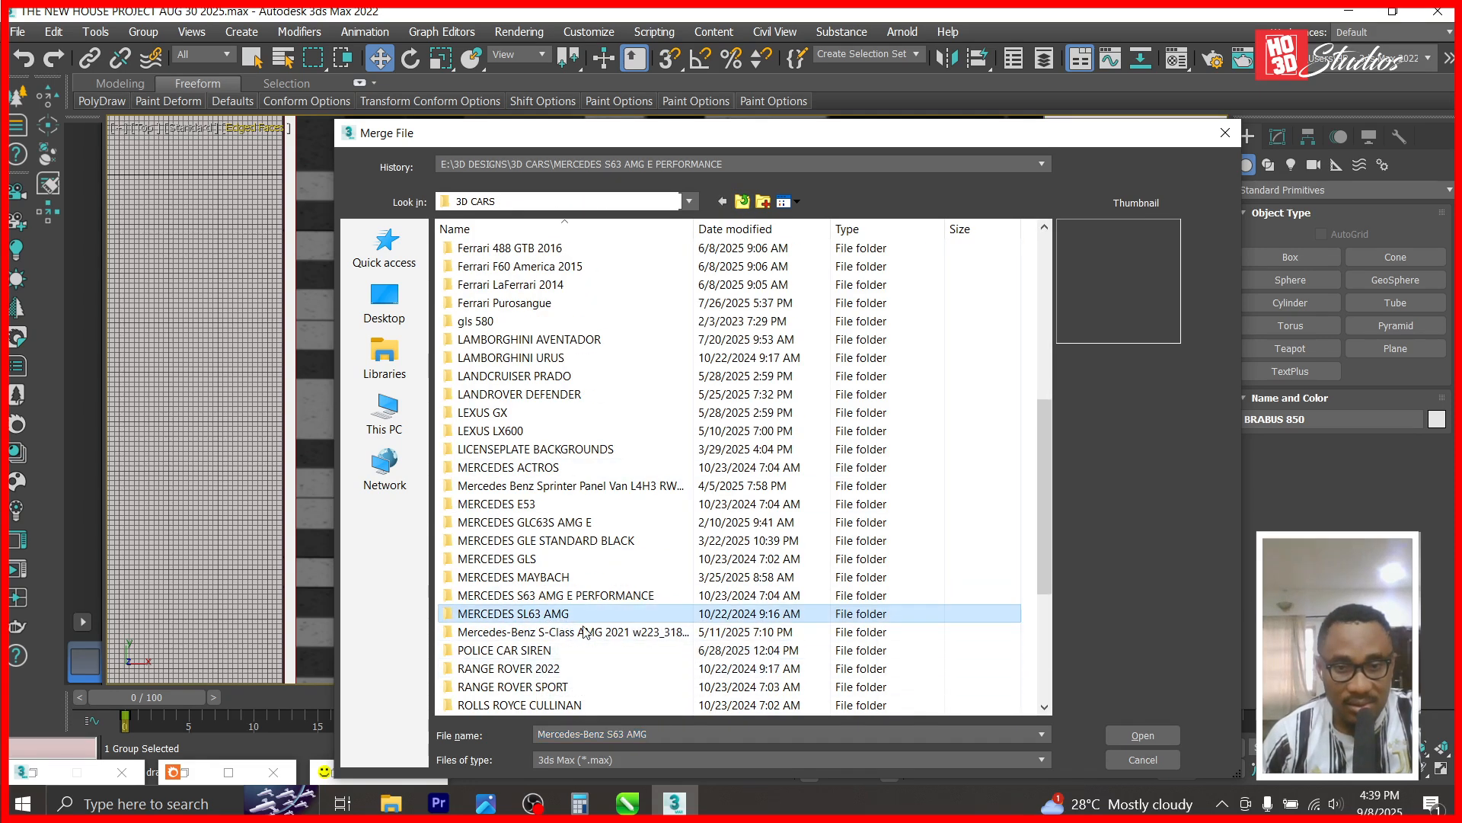
pyautogui.doubleClick(558, 633)
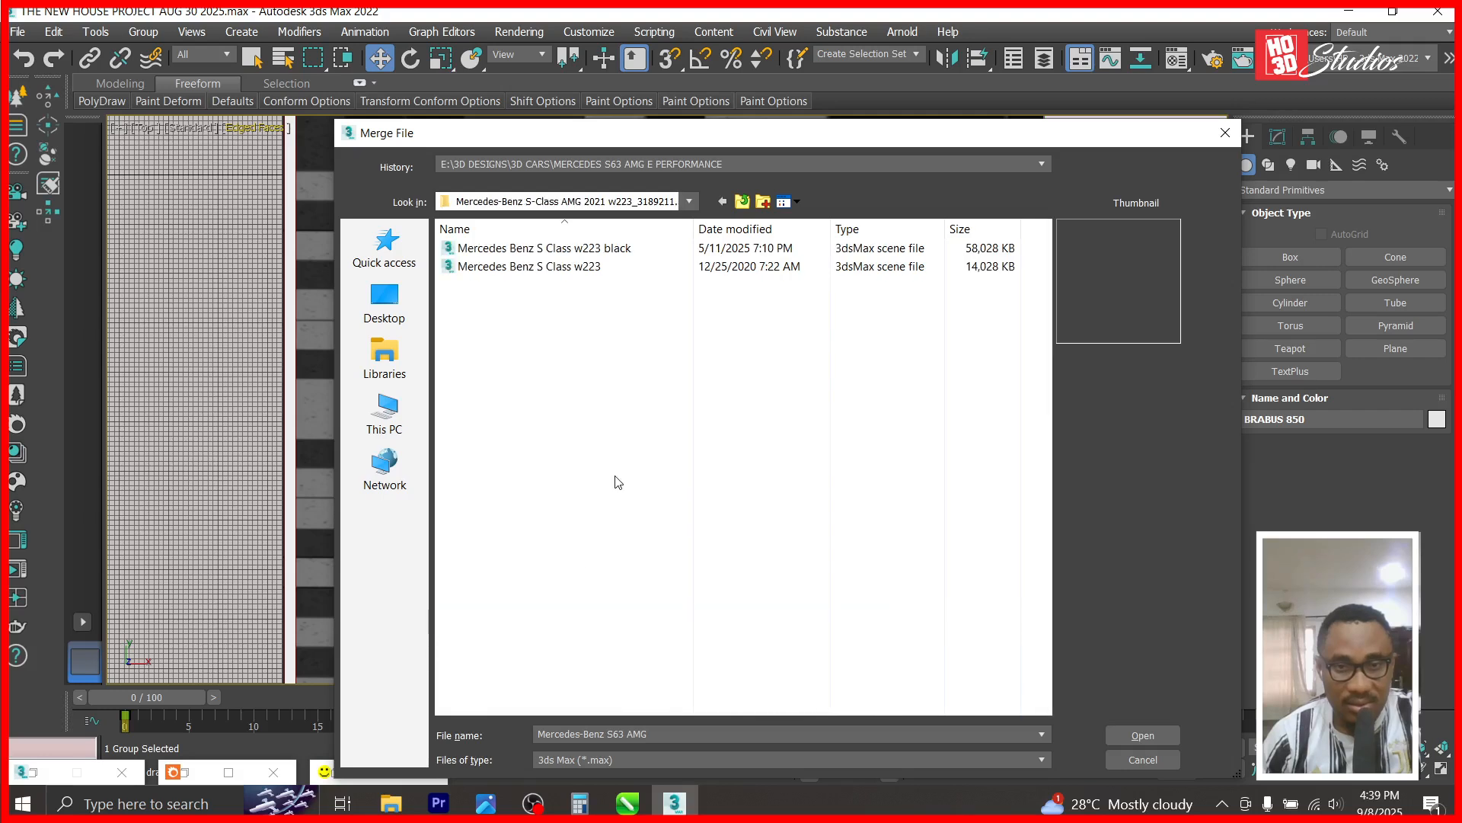
pyautogui.click(568, 271)
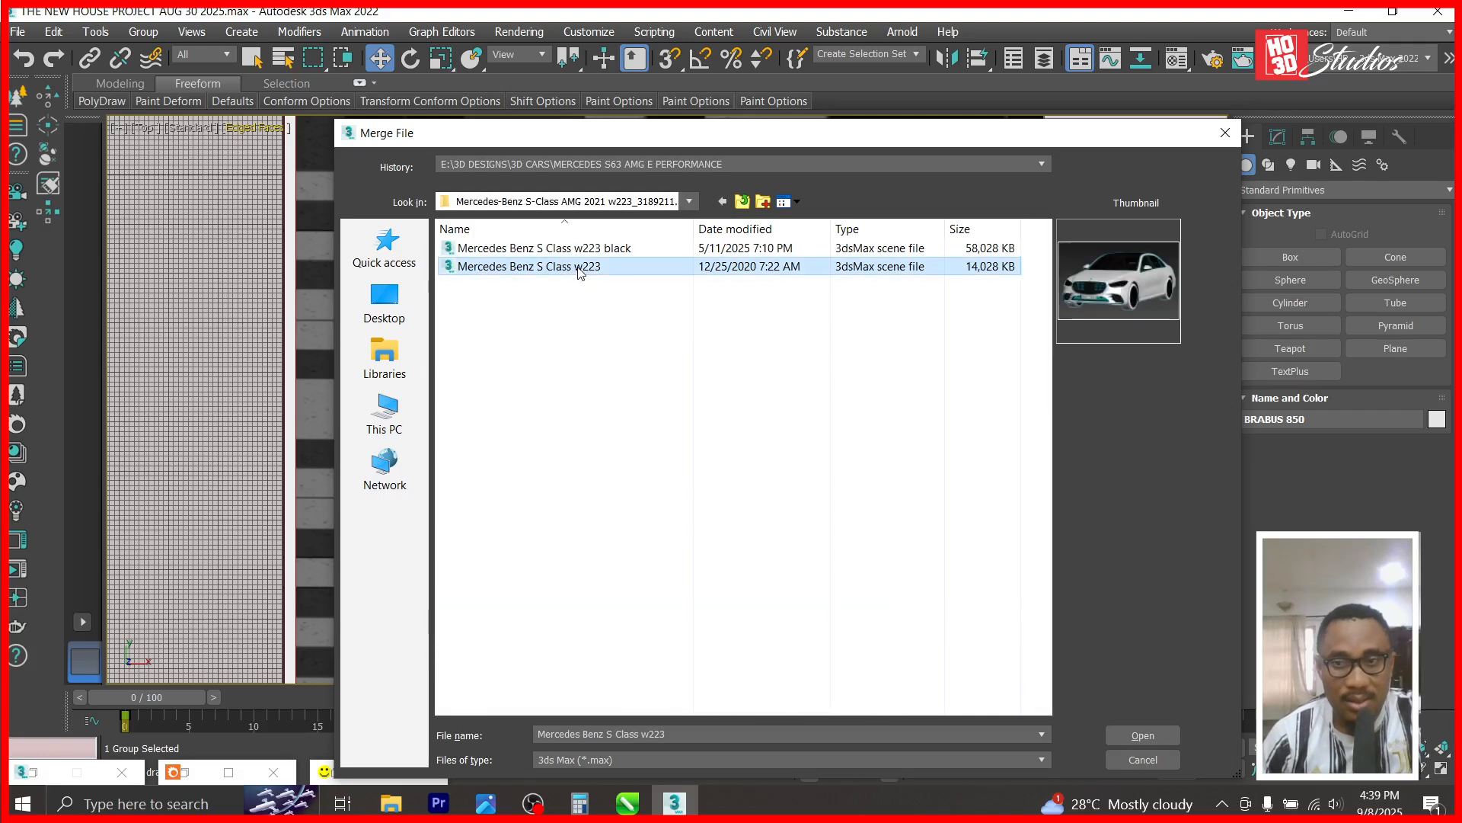
pyautogui.click(1146, 736)
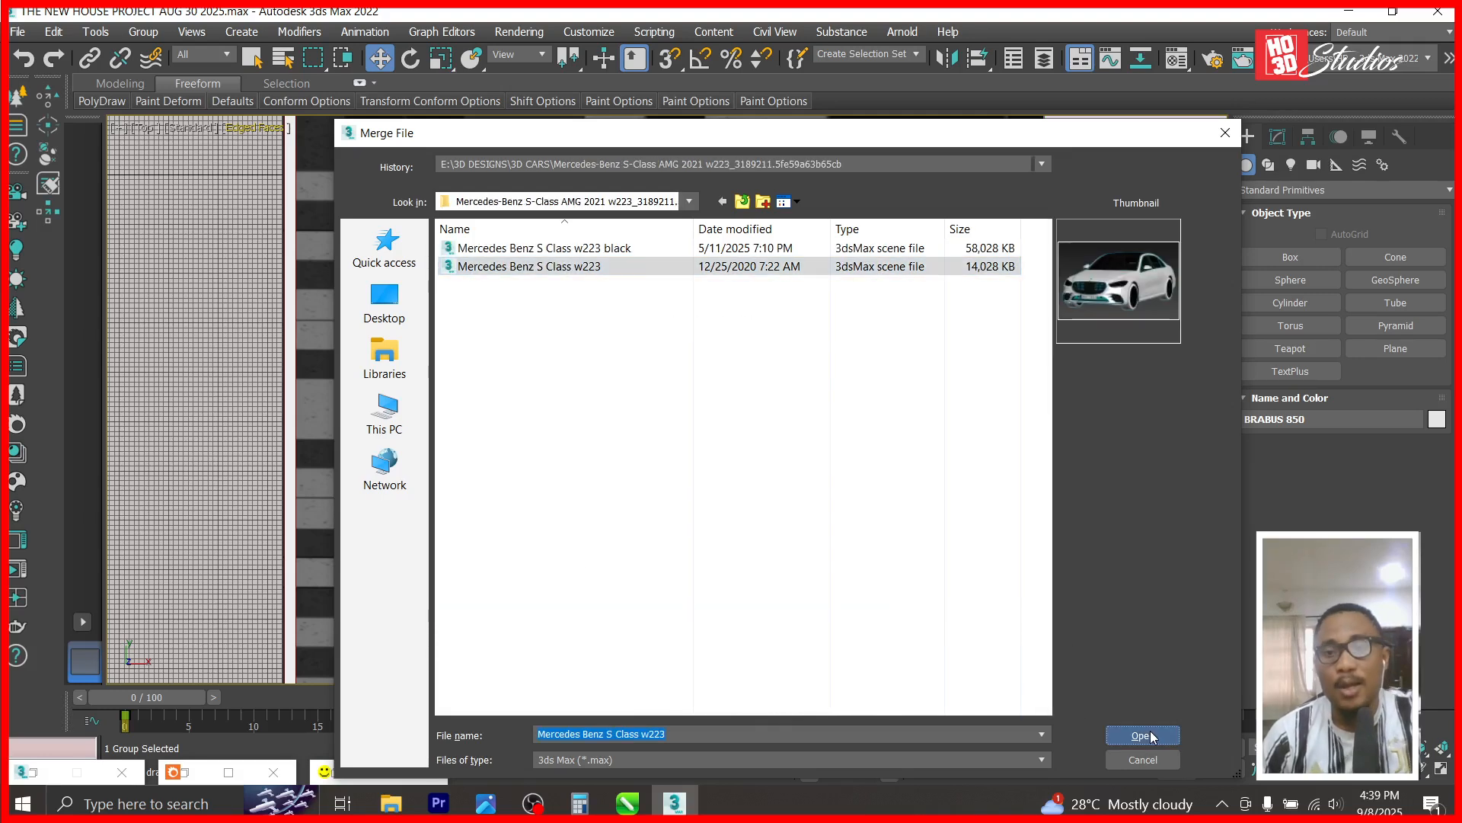
# - Merge the Mercedes-Benz S-Class w223 into the scene, auto-renaming the duplicate merged material, and dismiss the Scene Converter
pyautogui.click(908, 587)
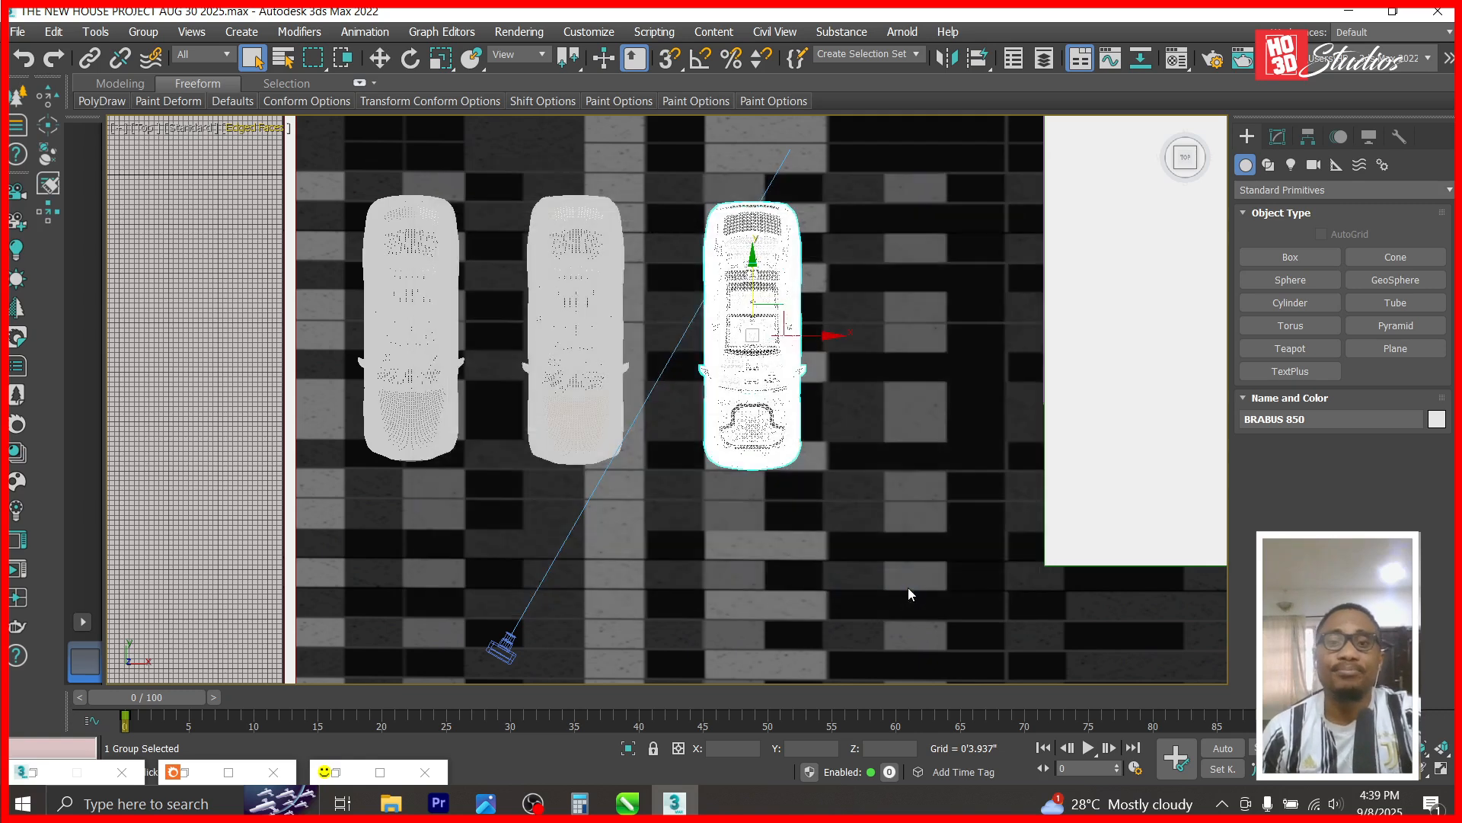
pyautogui.doubleClick(588, 187)
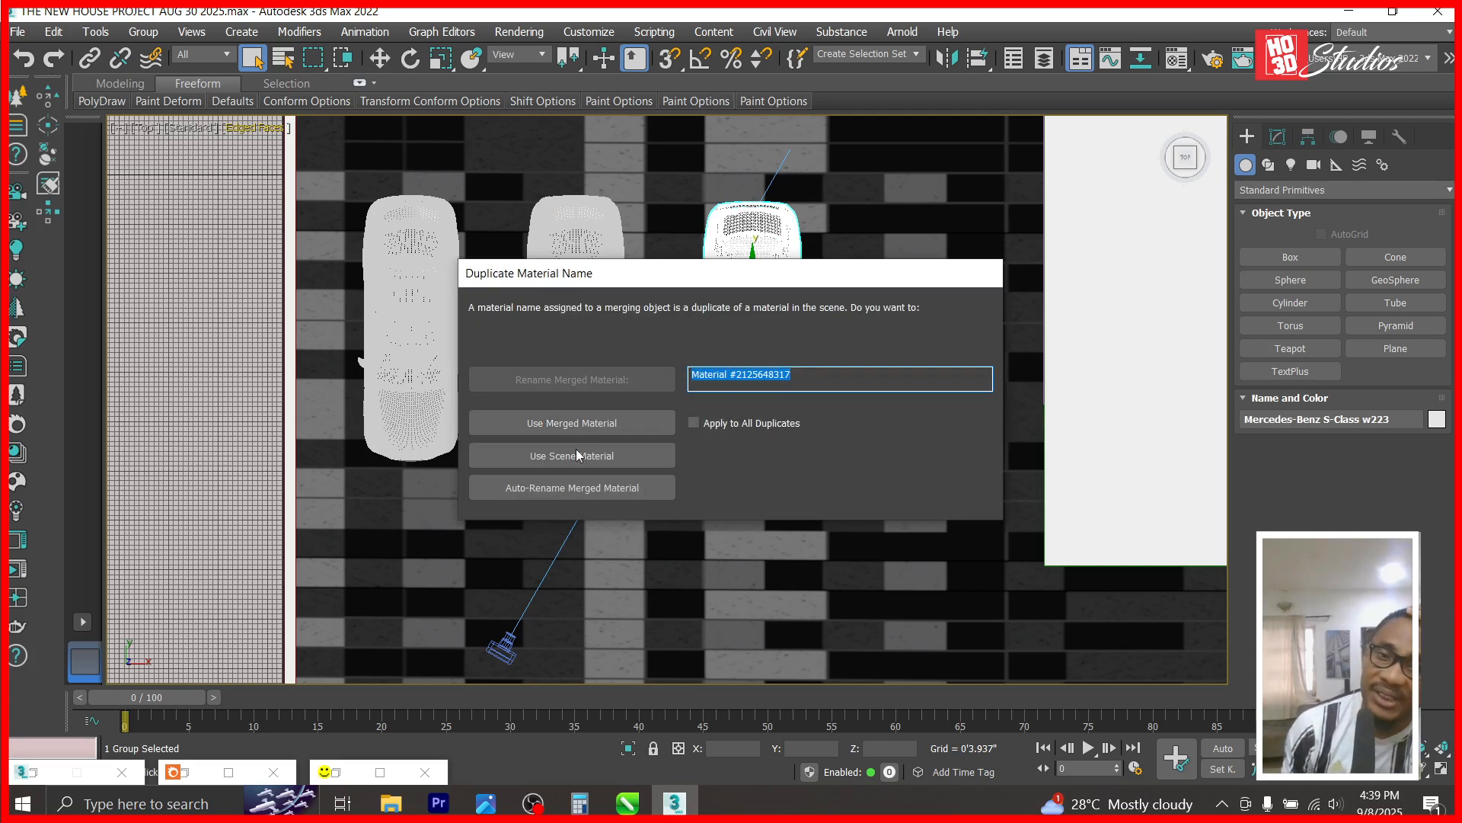
pyautogui.click(585, 489)
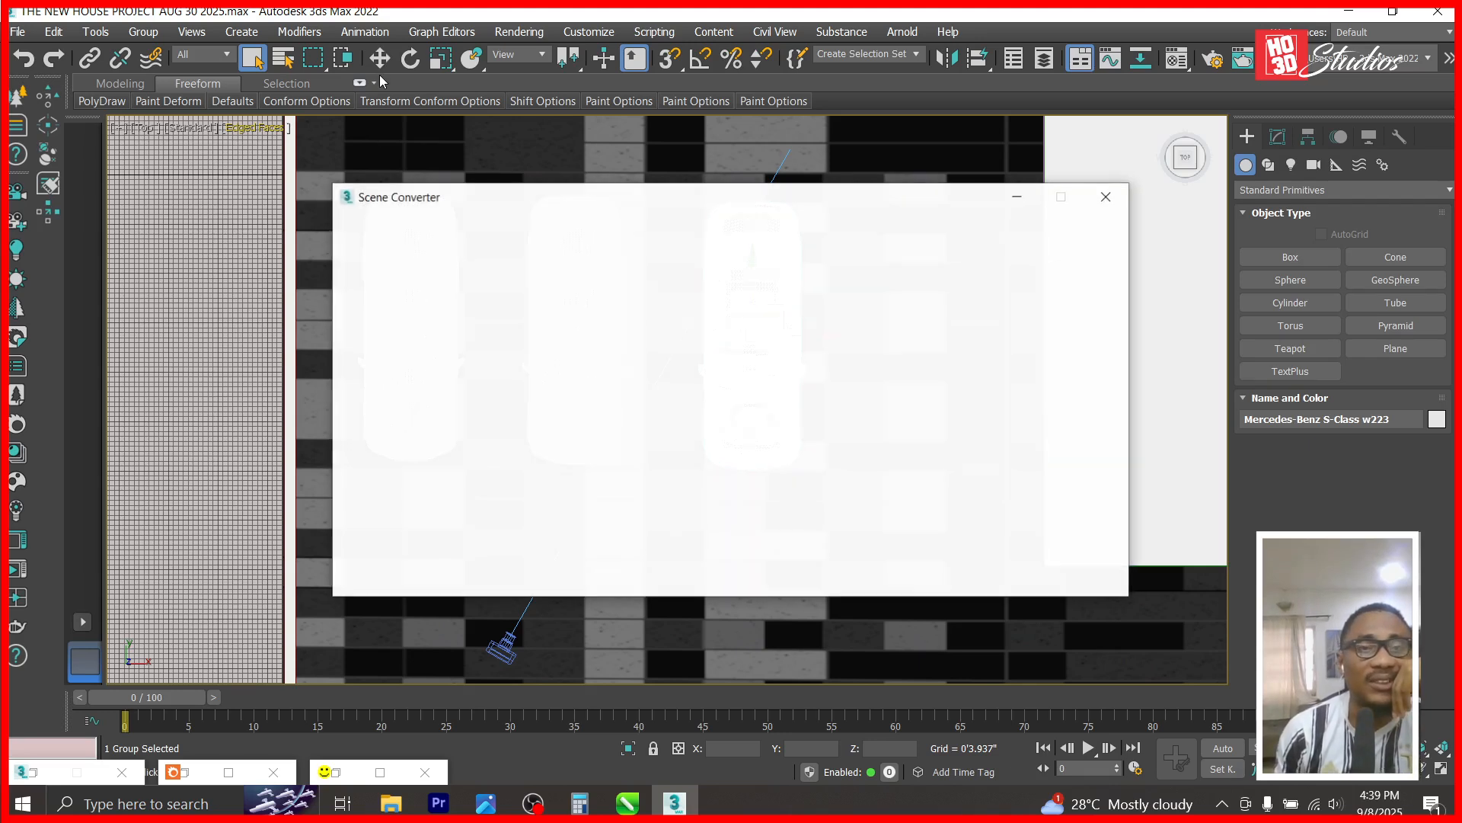
pyautogui.click(1108, 197)
# - Rotate the S-Class w223 by 90° about Z and move it beside the BRABUS 850 at about X -58'11", Y -11'2"
pyautogui.press('w')
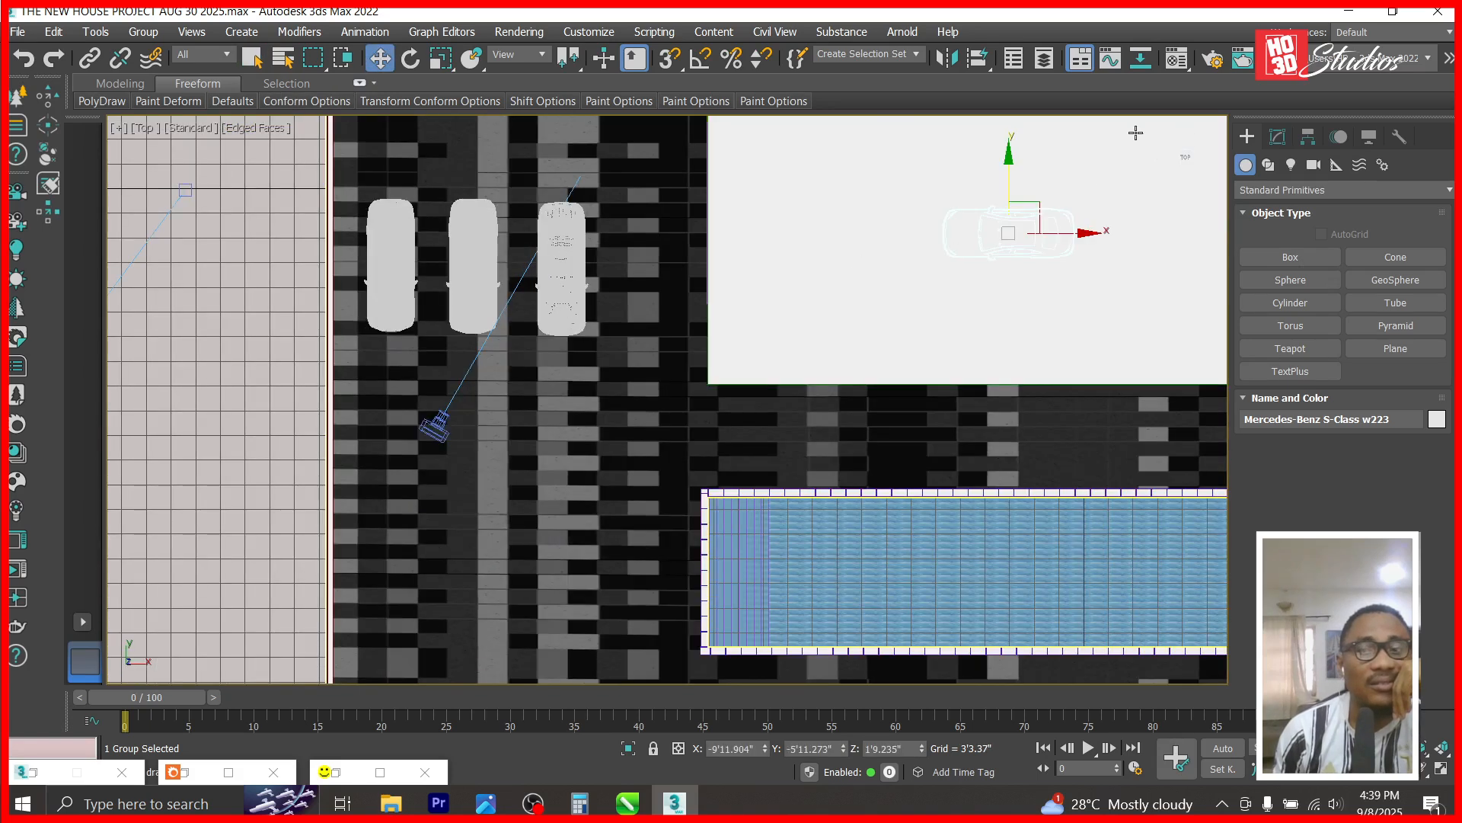
pyautogui.moveTo(1013, 222); pyautogui.dragTo(630, 412)
pyautogui.click(411, 59)
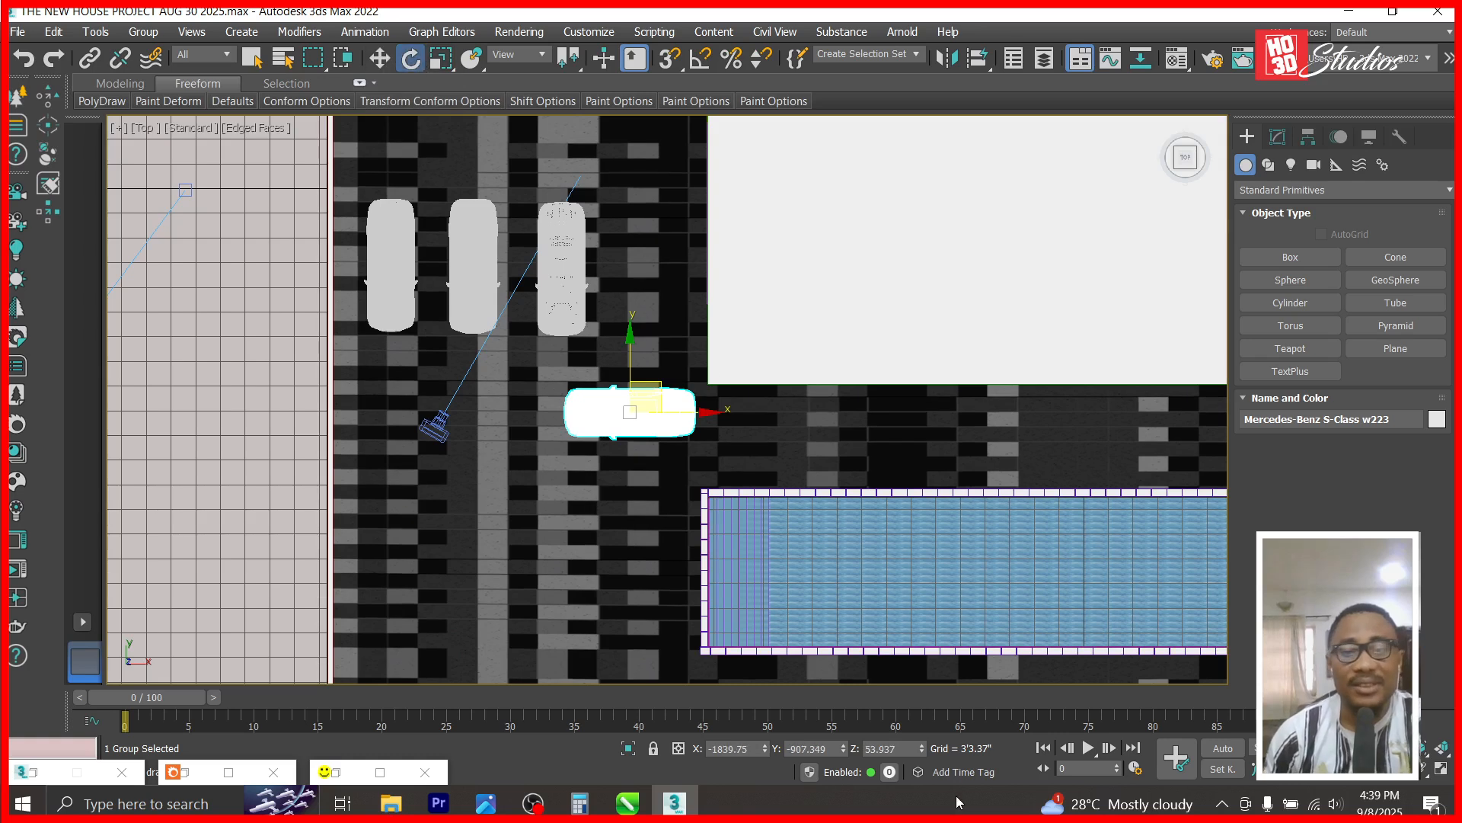
pyautogui.click(885, 748)
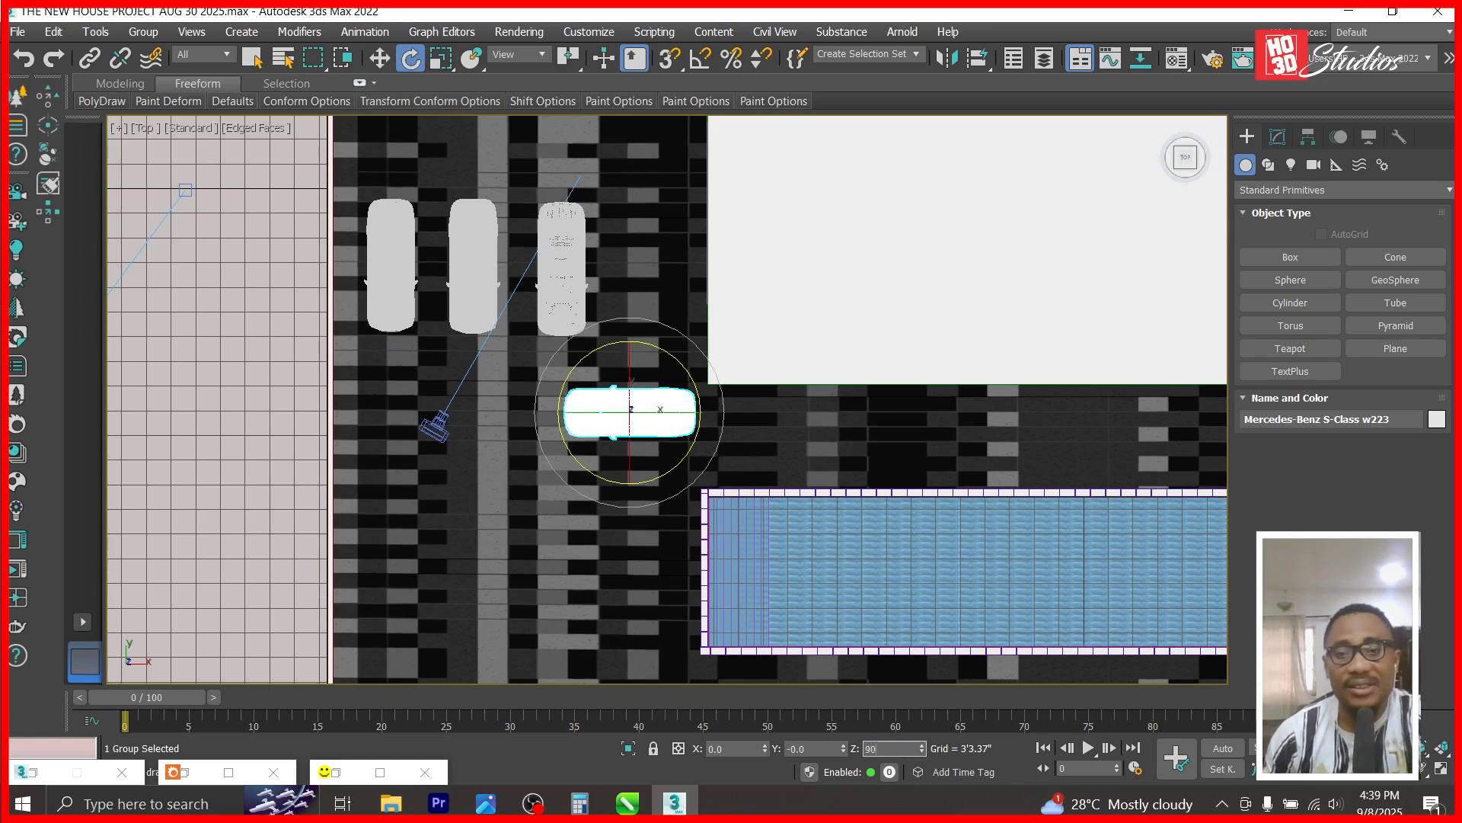
pyautogui.press('Return')
pyautogui.click(379, 59)
pyautogui.moveTo(655, 379); pyautogui.dragTo(665, 243)
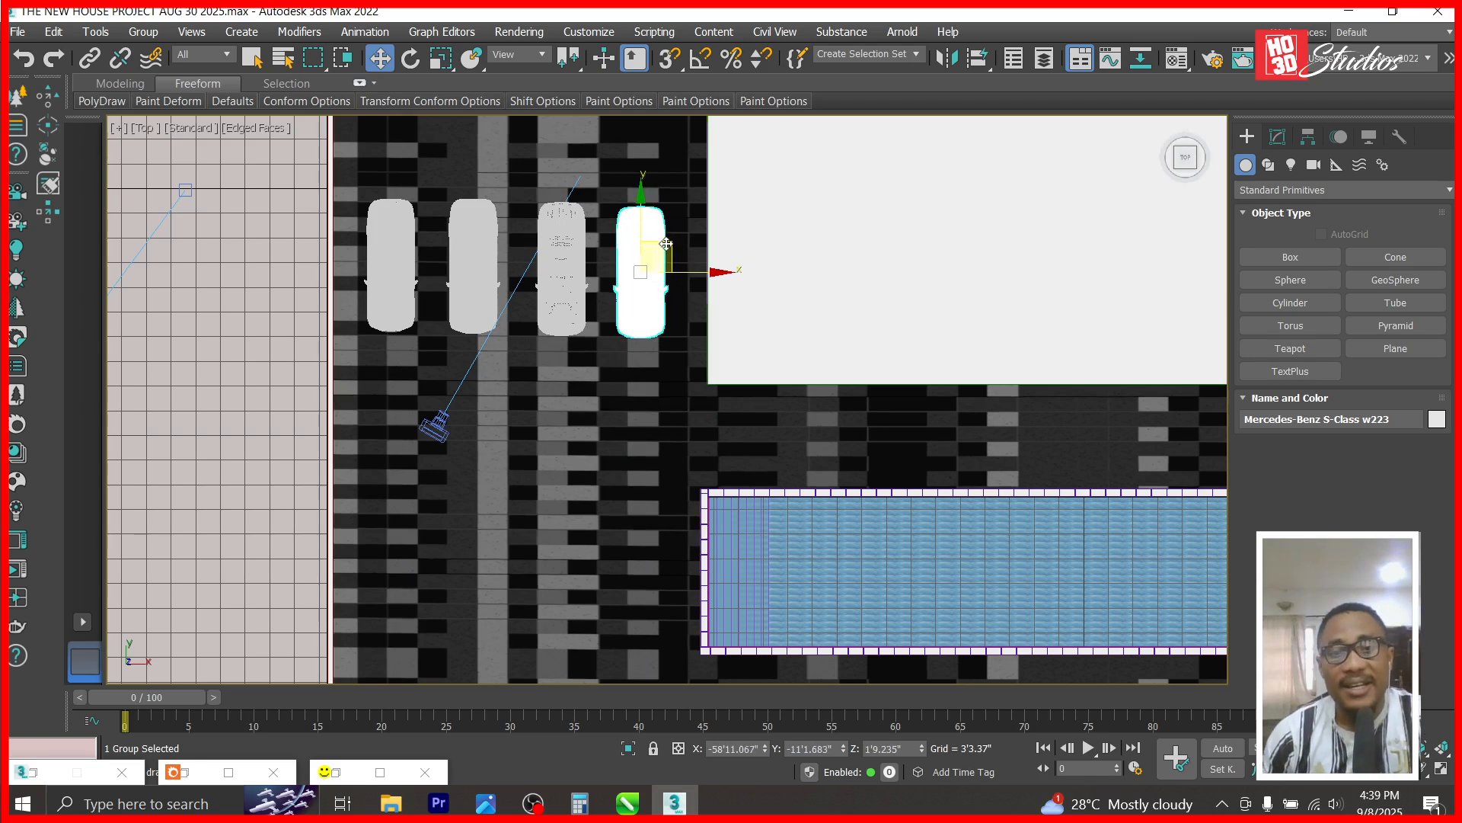
# - In the Front view, raise the S-Class w223 to about Z 2'5.5" to rest its tyres on the floor
pyautogui.press('f')
pyautogui.press('z')
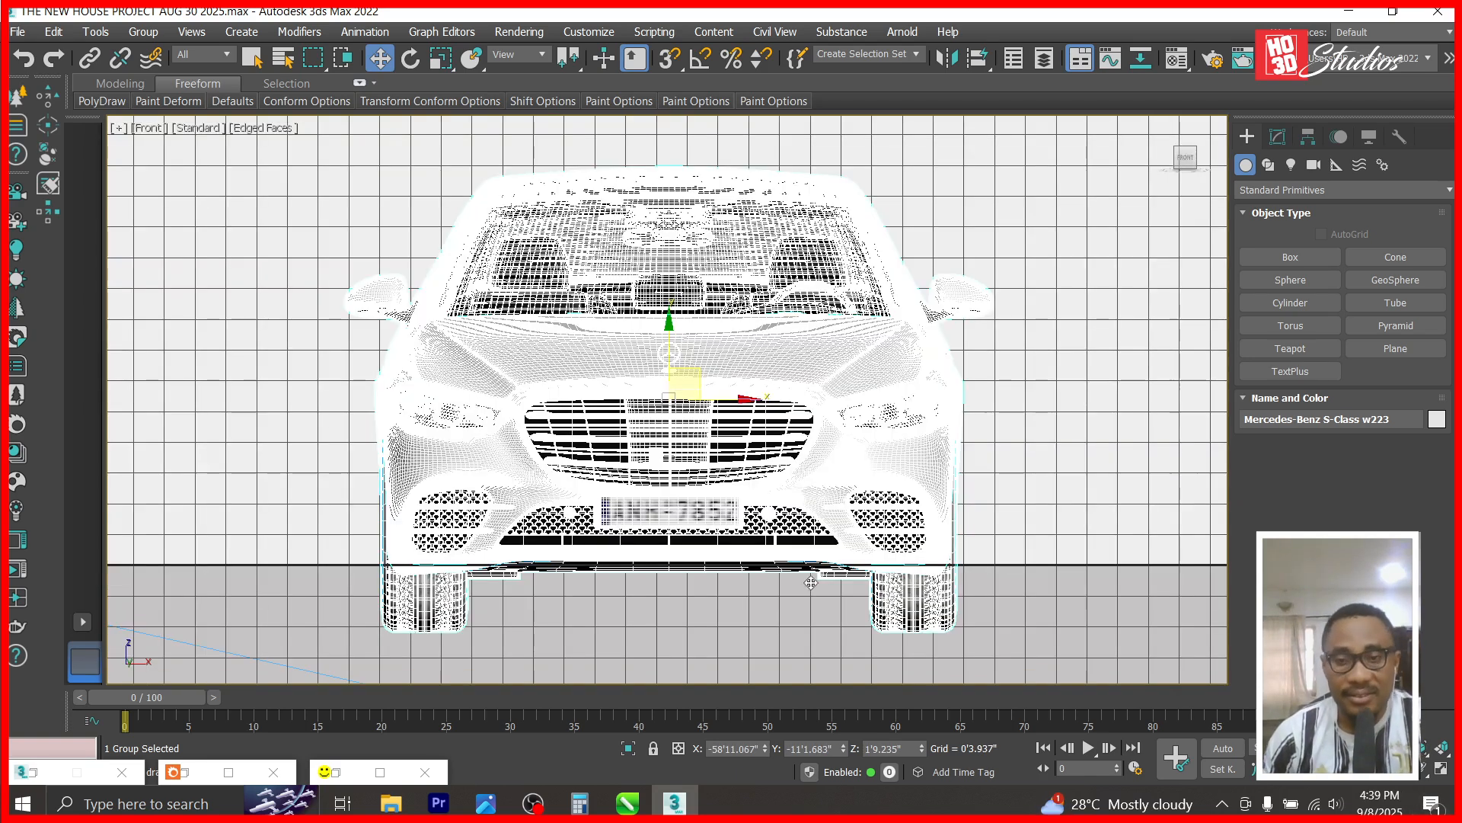
pyautogui.scroll(5, 811, 583)
pyautogui.moveTo(924, 720); pyautogui.dragTo(932, 562, button='middle')
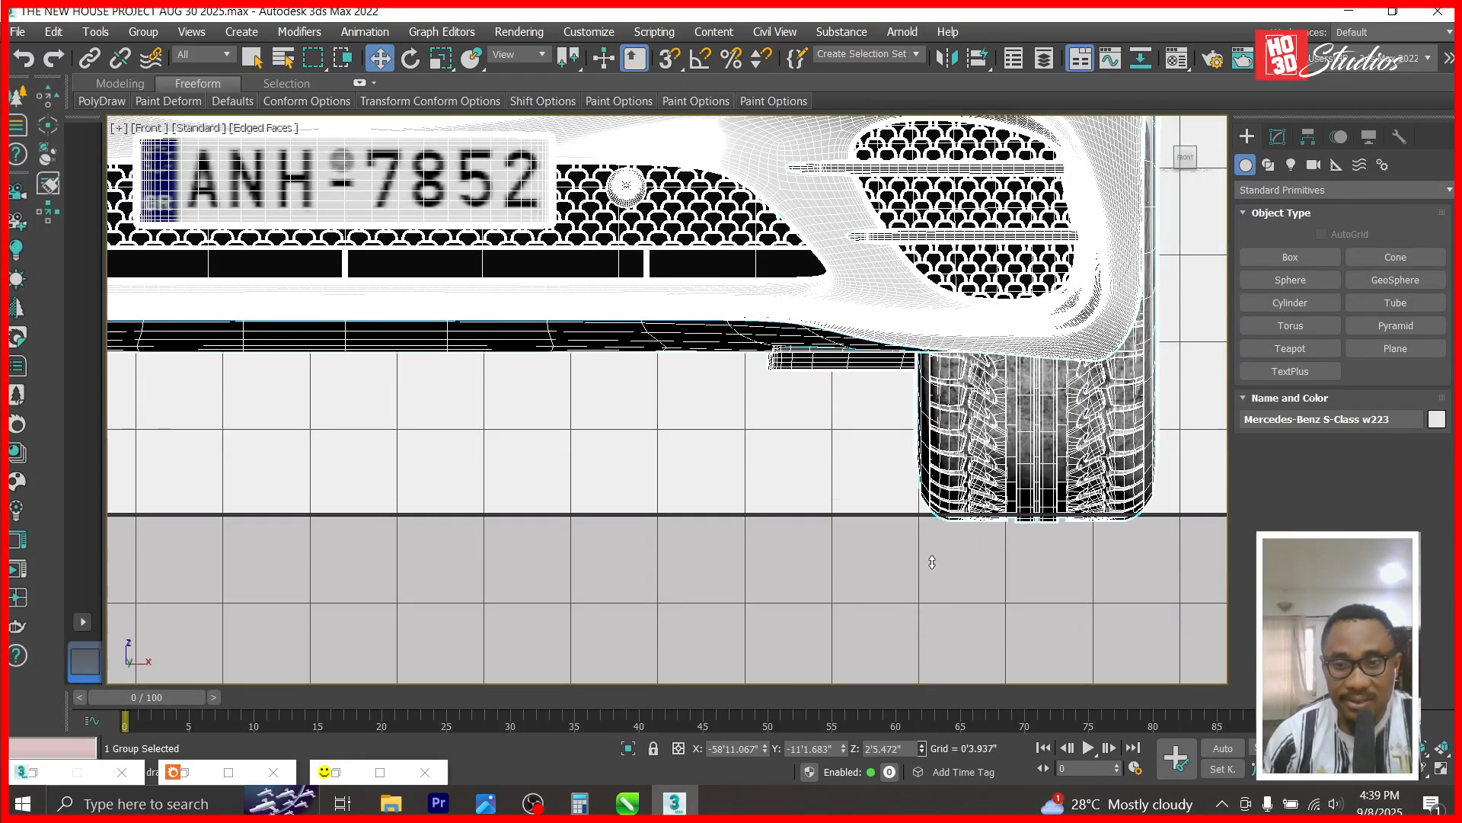
# - In the Corona Camera001 view, back the camera away from the cars and hide the Box006 wall blocking the shot
pyautogui.press('c')
pyautogui.doubleClick(670, 234)
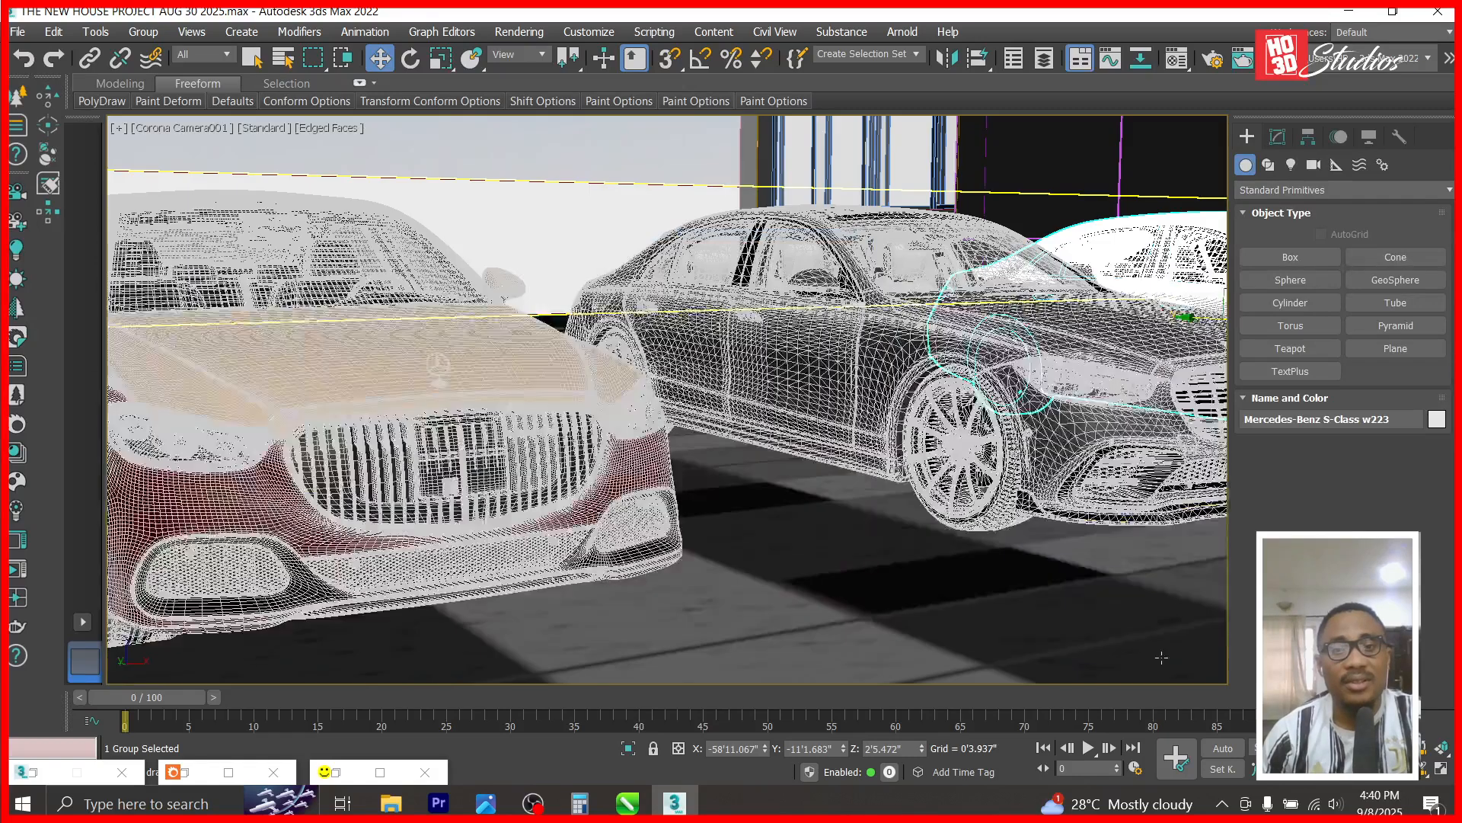
pyautogui.scroll(-3, 667, 399)
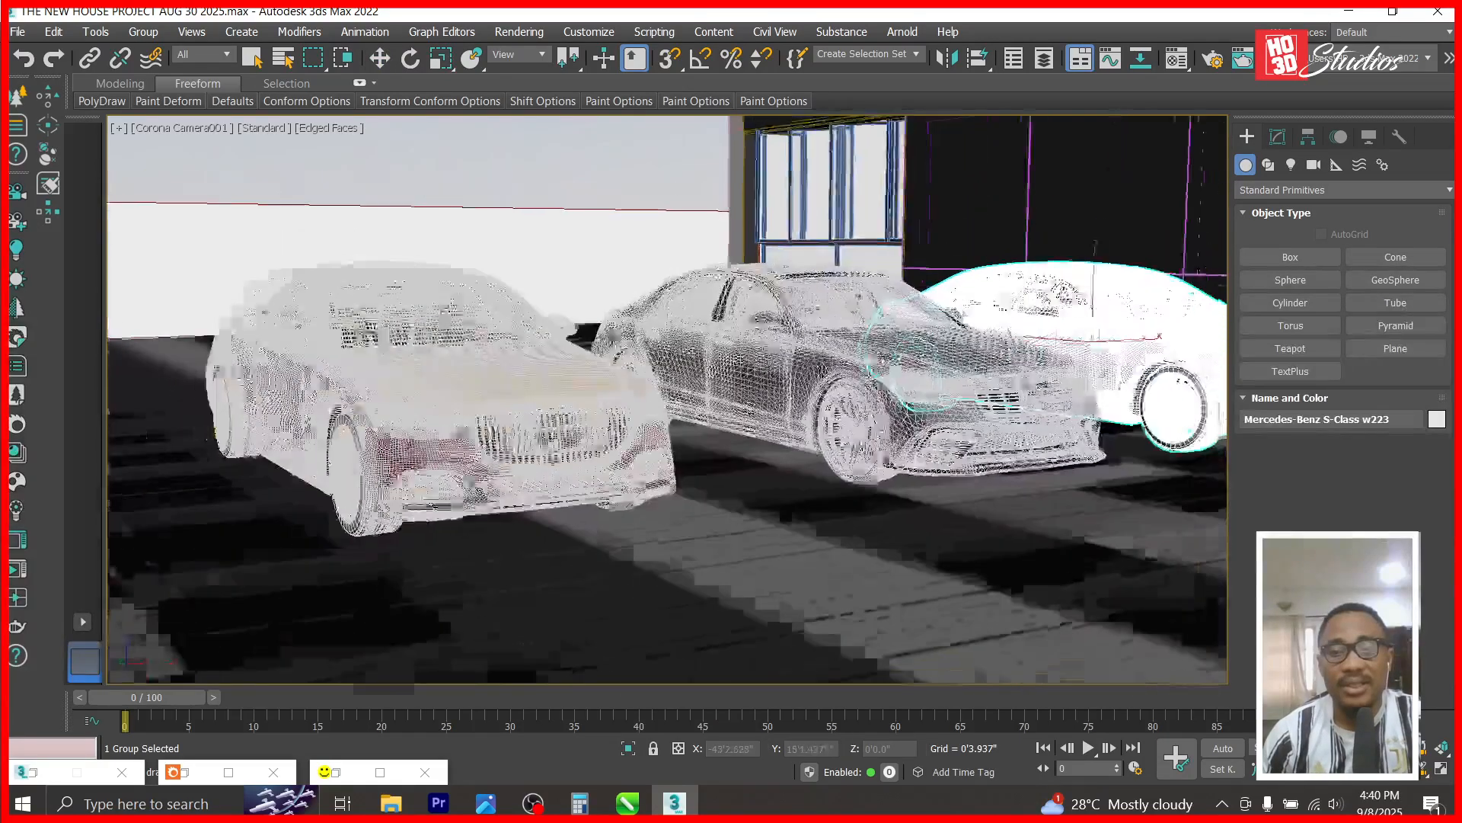
pyautogui.moveTo(795, 550); pyautogui.dragTo(907, 548, button='middle')
pyautogui.press('w')
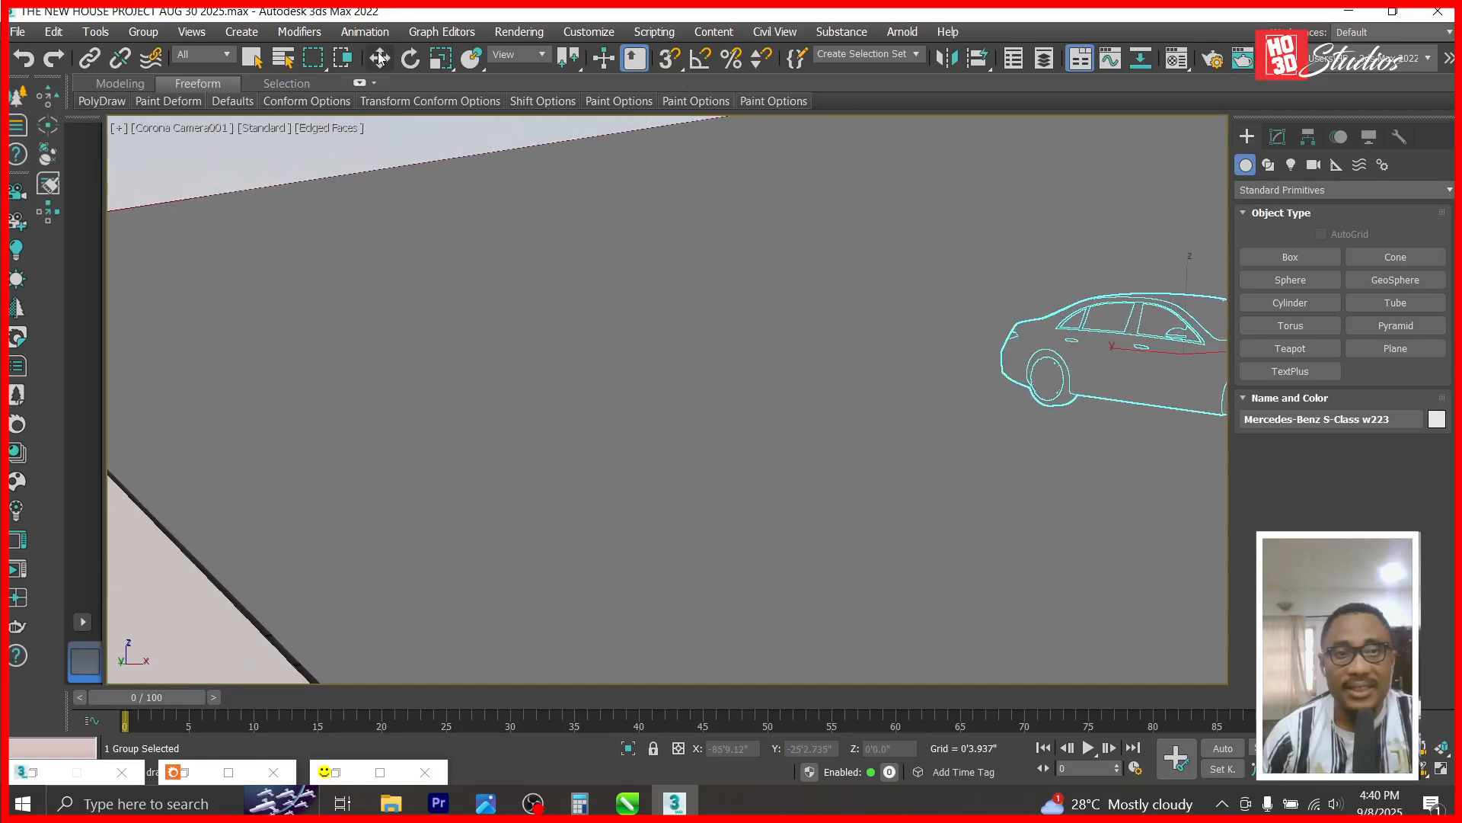
pyautogui.click(646, 454)
pyautogui.rightClick(646, 453)
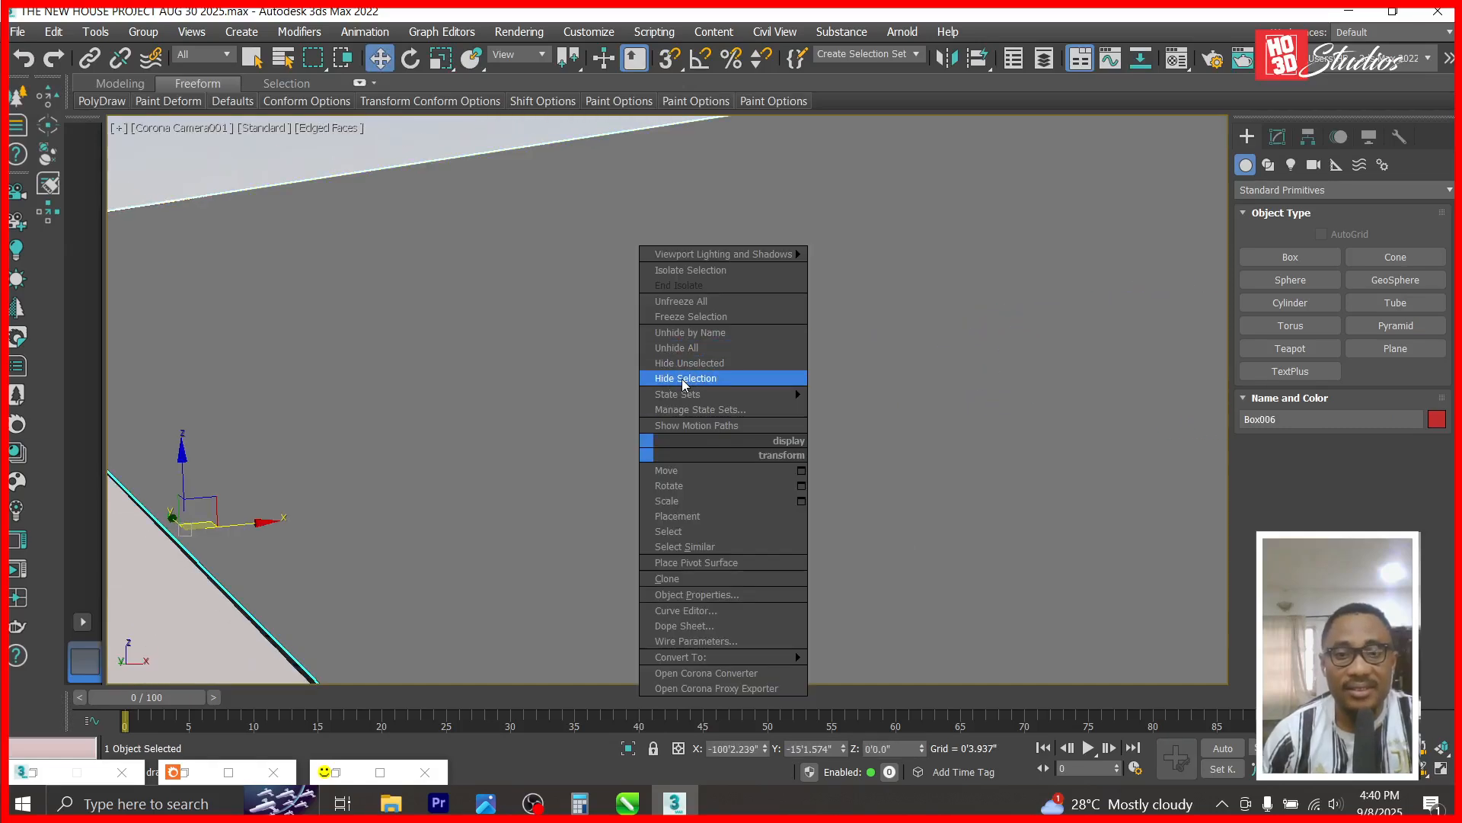
pyautogui.click(684, 378)
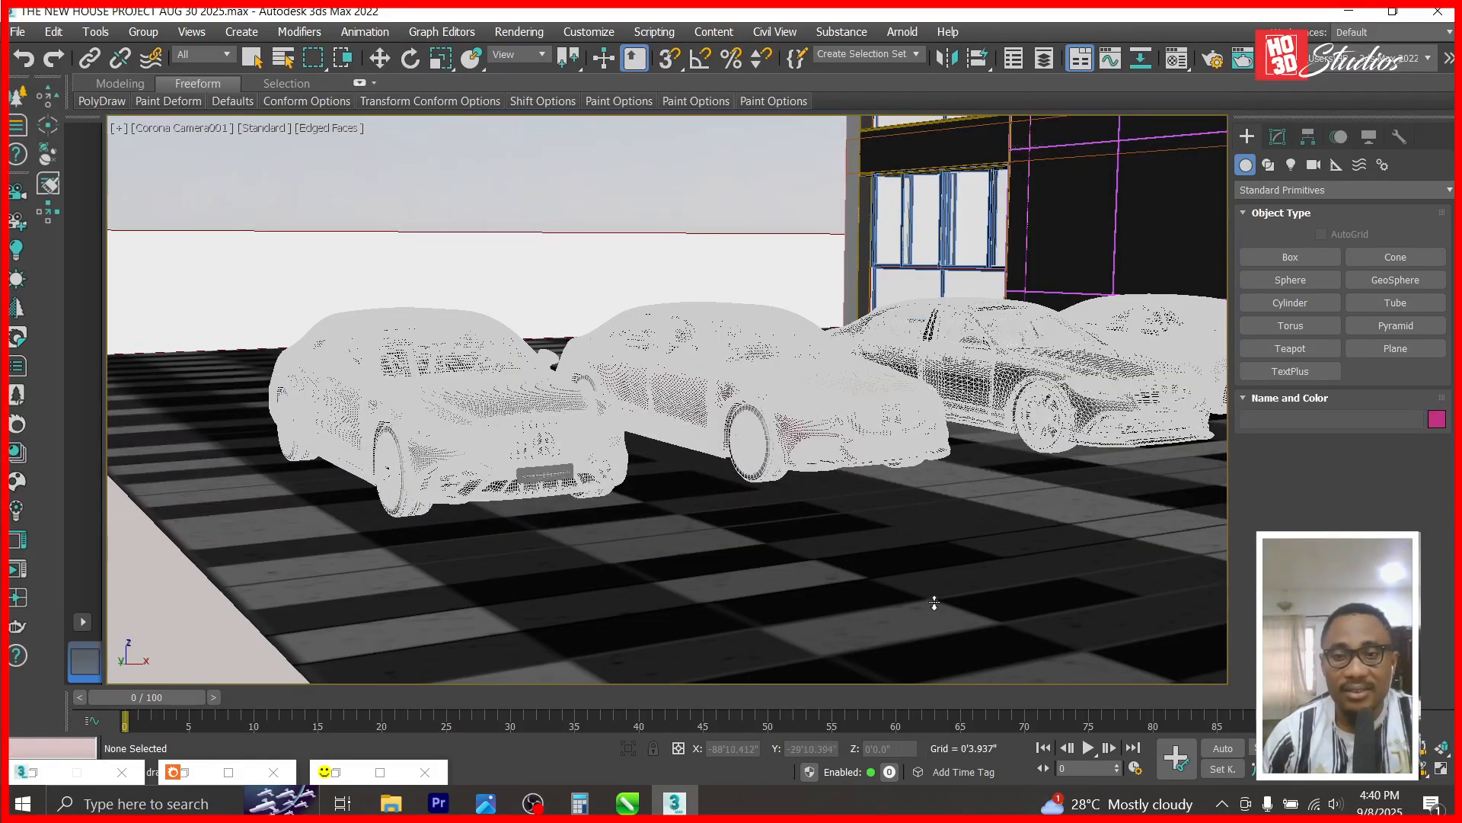
# - Frame all four parked cars at a low three-quarter angle in the camera view and start a Corona render
pyautogui.scroll(3, 930, 601)
pyautogui.moveTo(830, 600); pyautogui.dragTo(855, 598)
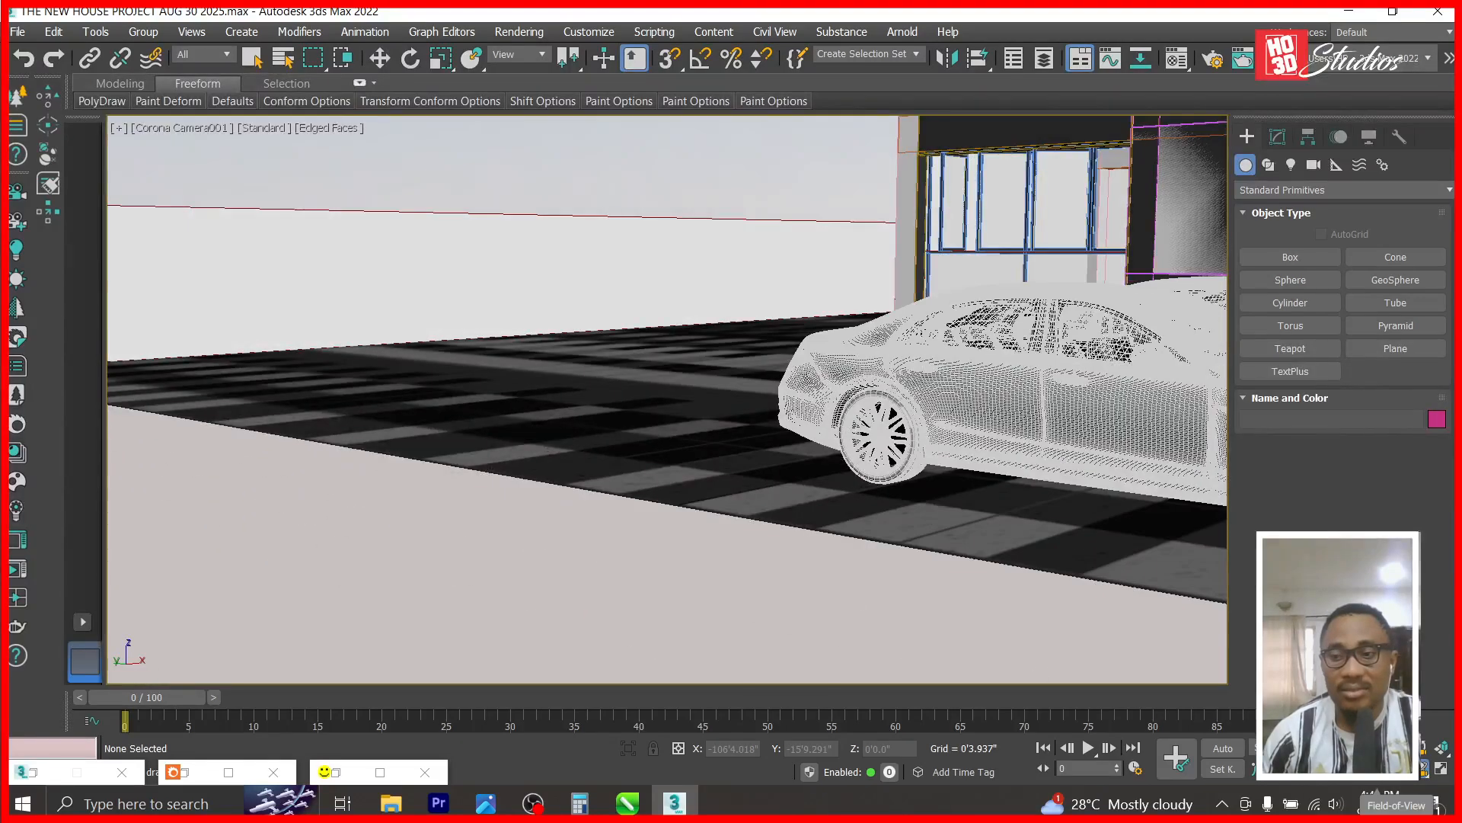
pyautogui.moveTo(1127, 620); pyautogui.dragTo(801, 606, button='middle')
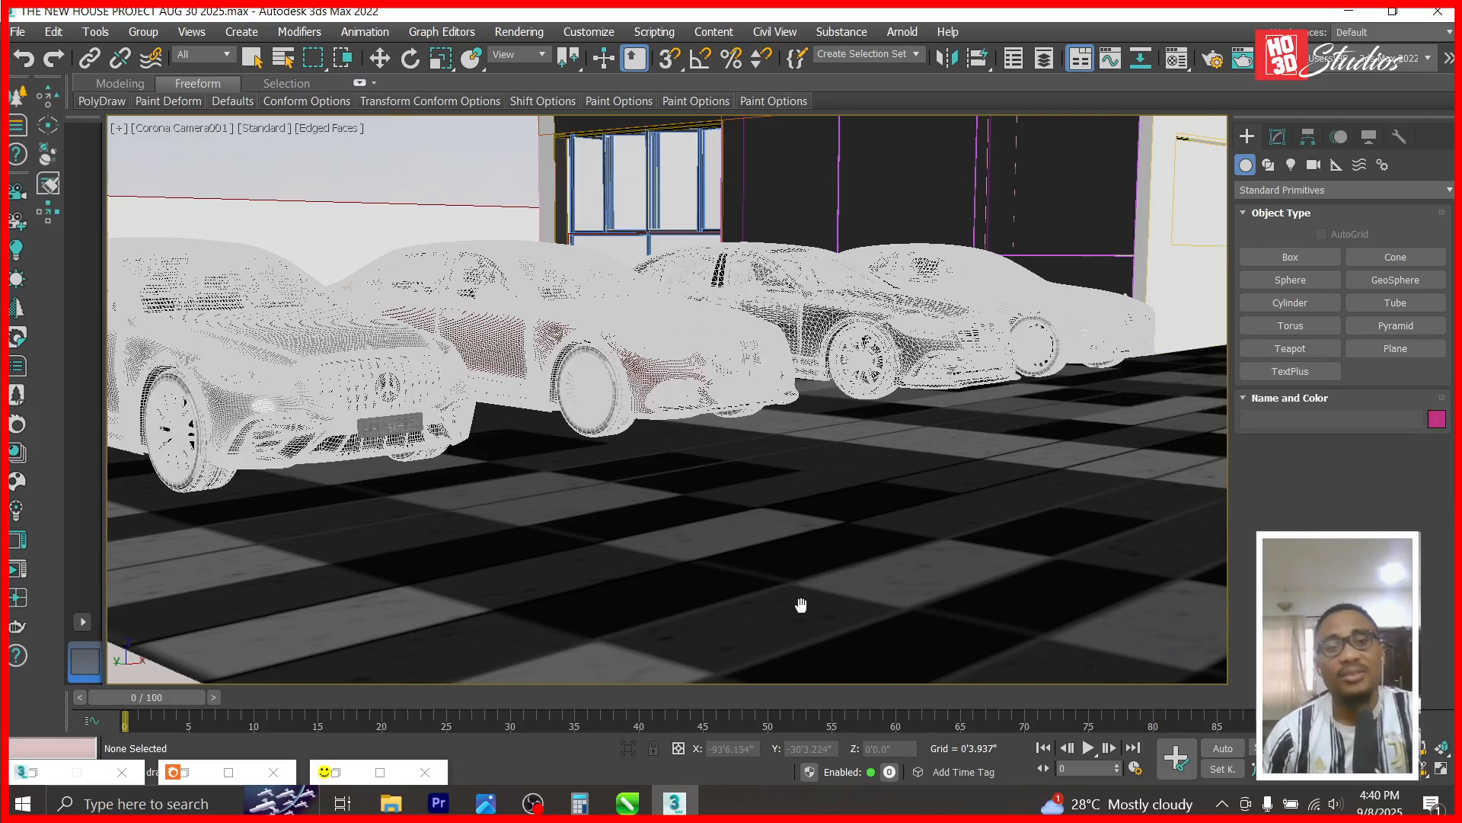
pyautogui.hotkey('shift', 'q')
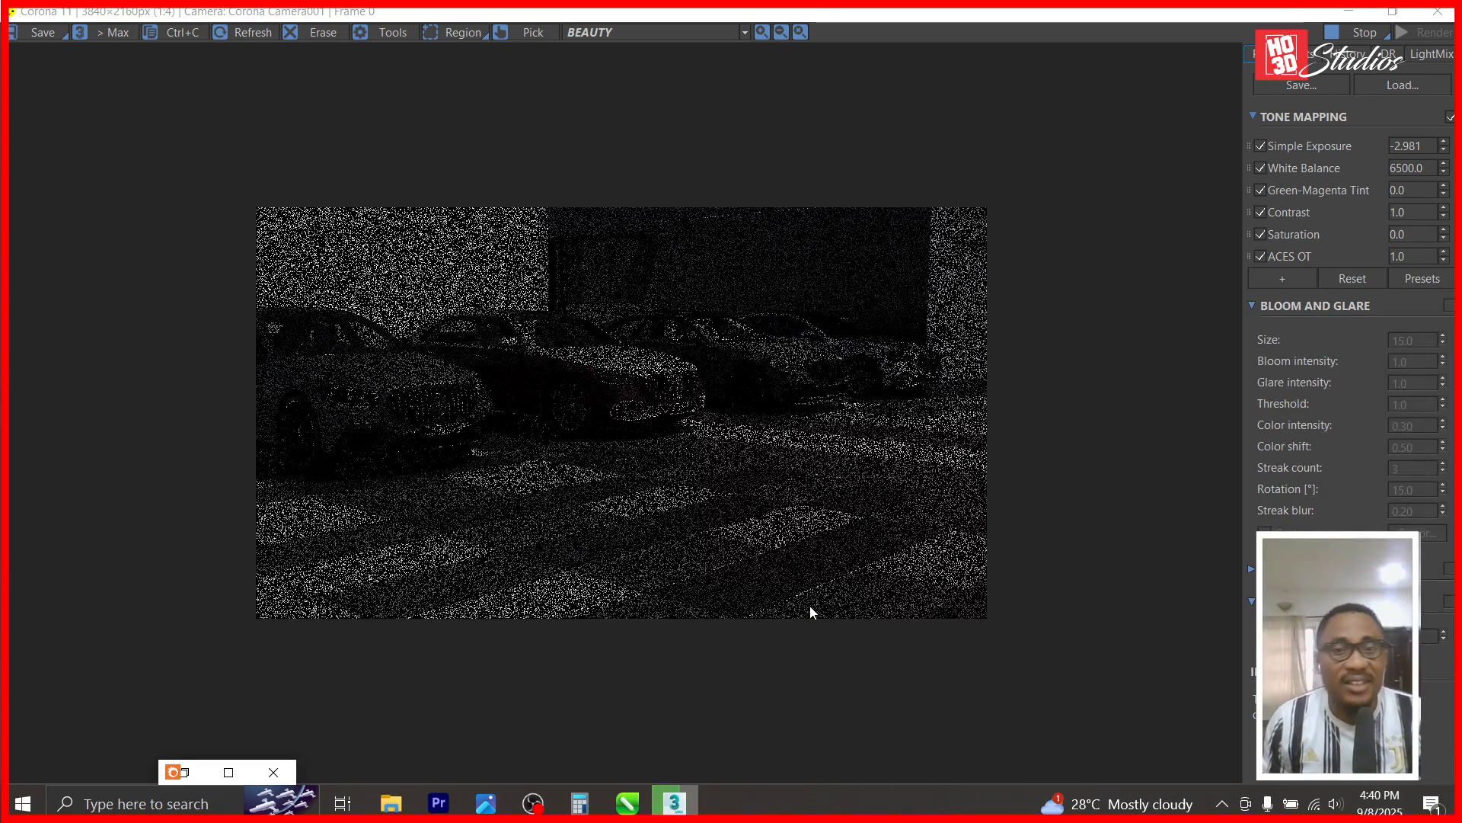
# - Examine the cars, their contact with the ground and the floor tiles close up in the Corona render, and stop rendering
pyautogui.scroll(1, 644, 598)
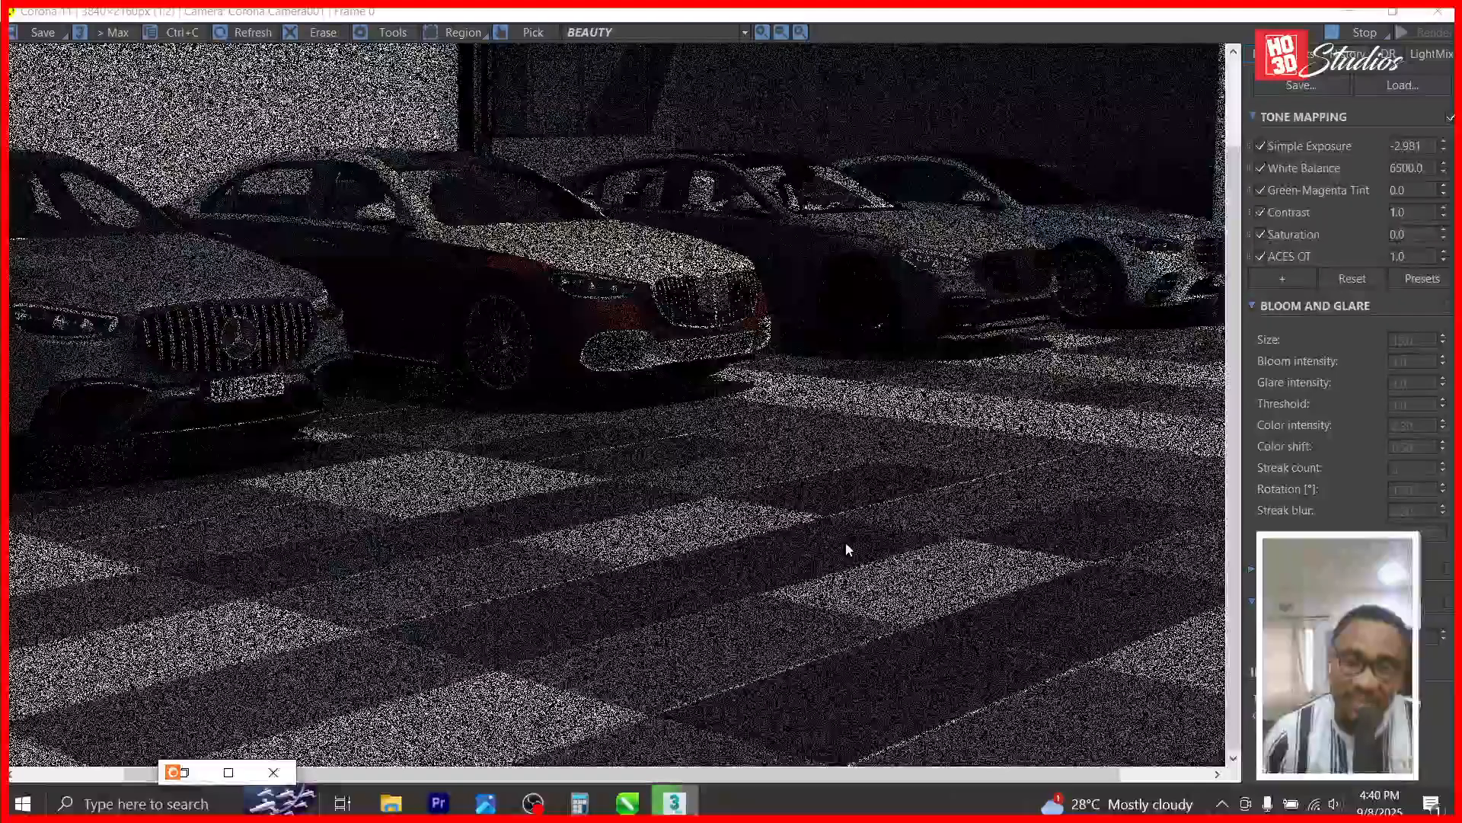
pyautogui.scroll(1, 781, 639)
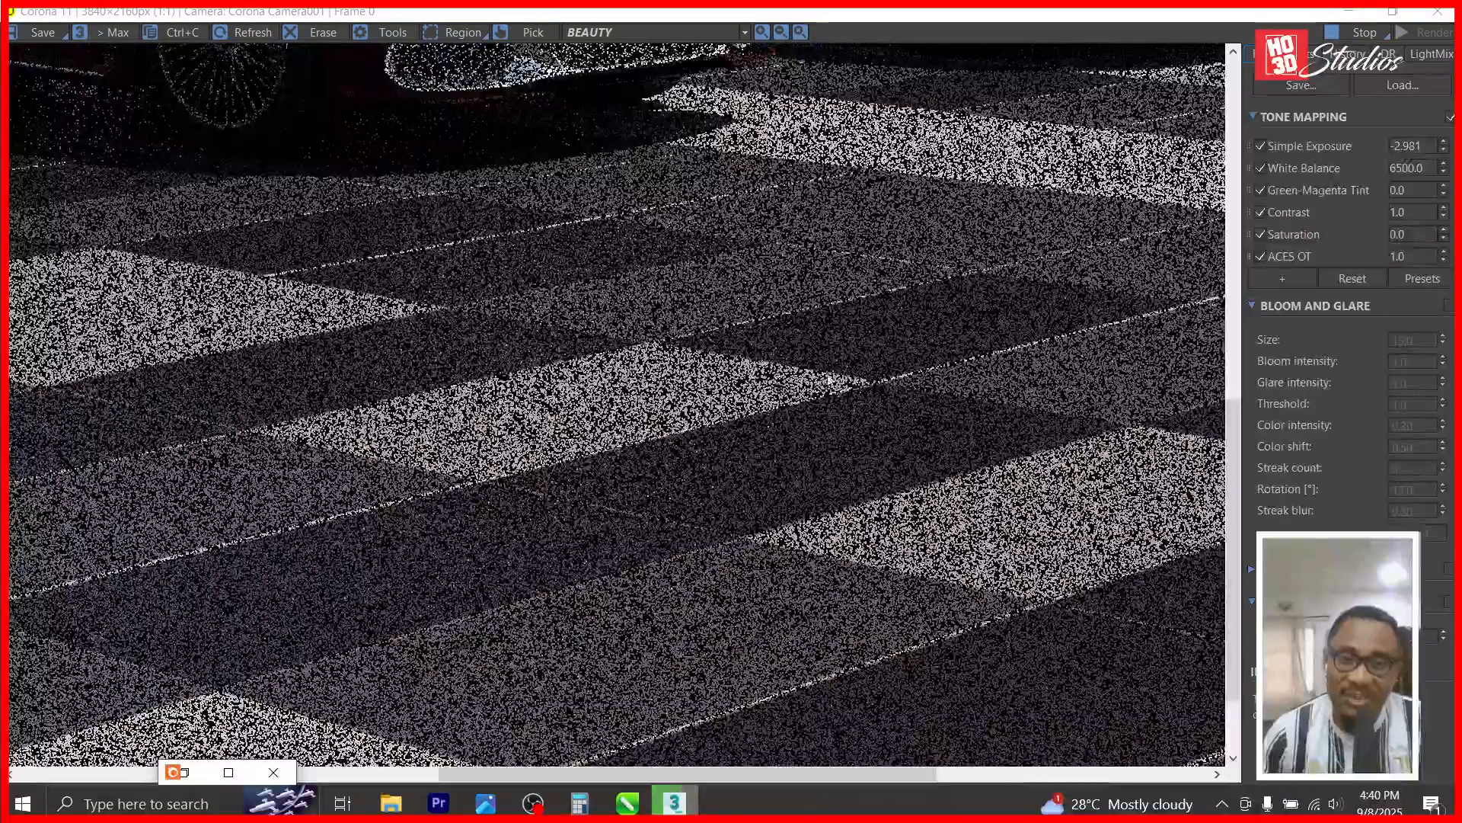
pyautogui.scroll(-1, 764, 749)
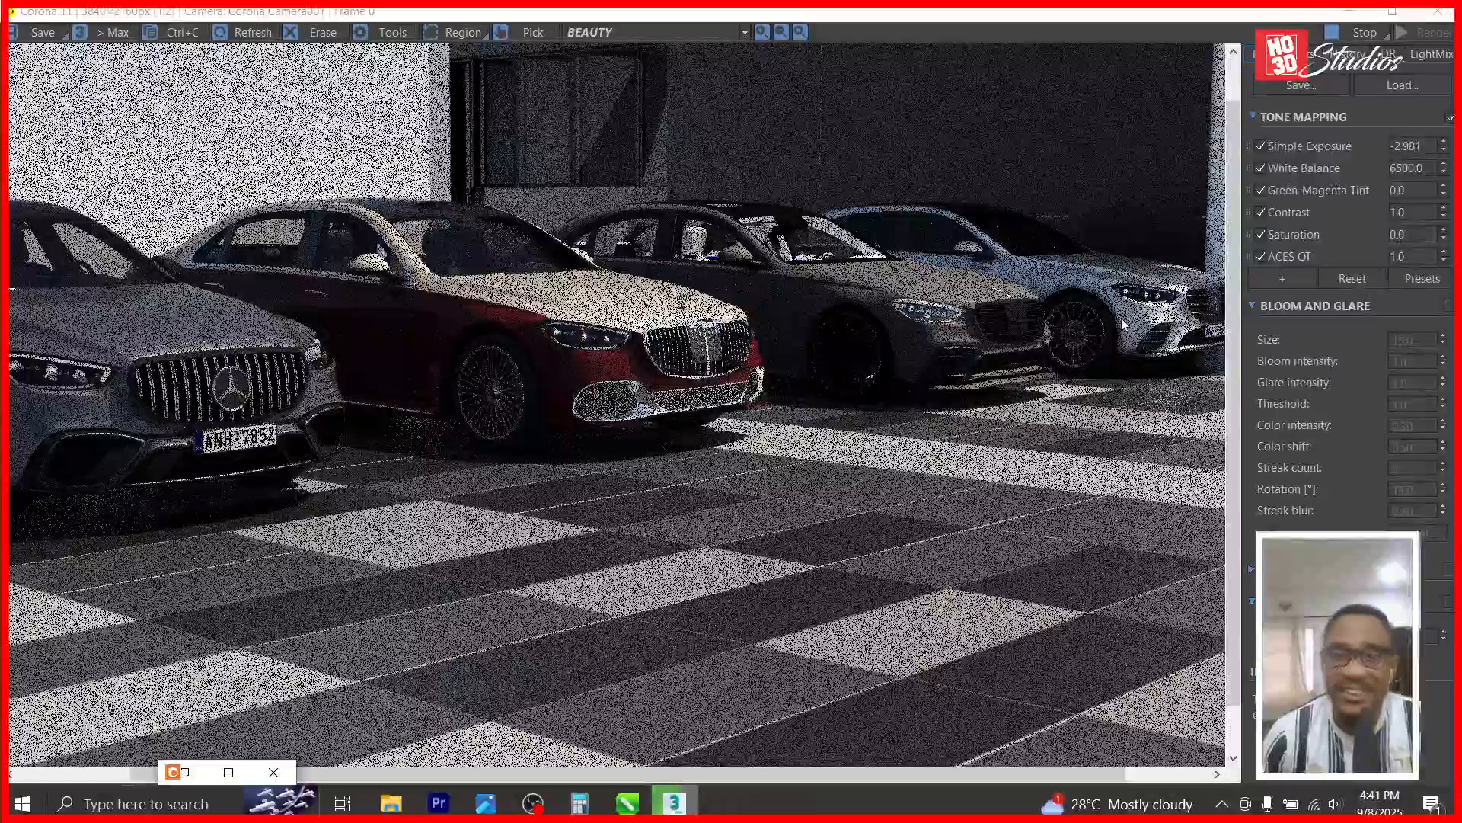
pyautogui.scroll(-1, 1028, 330)
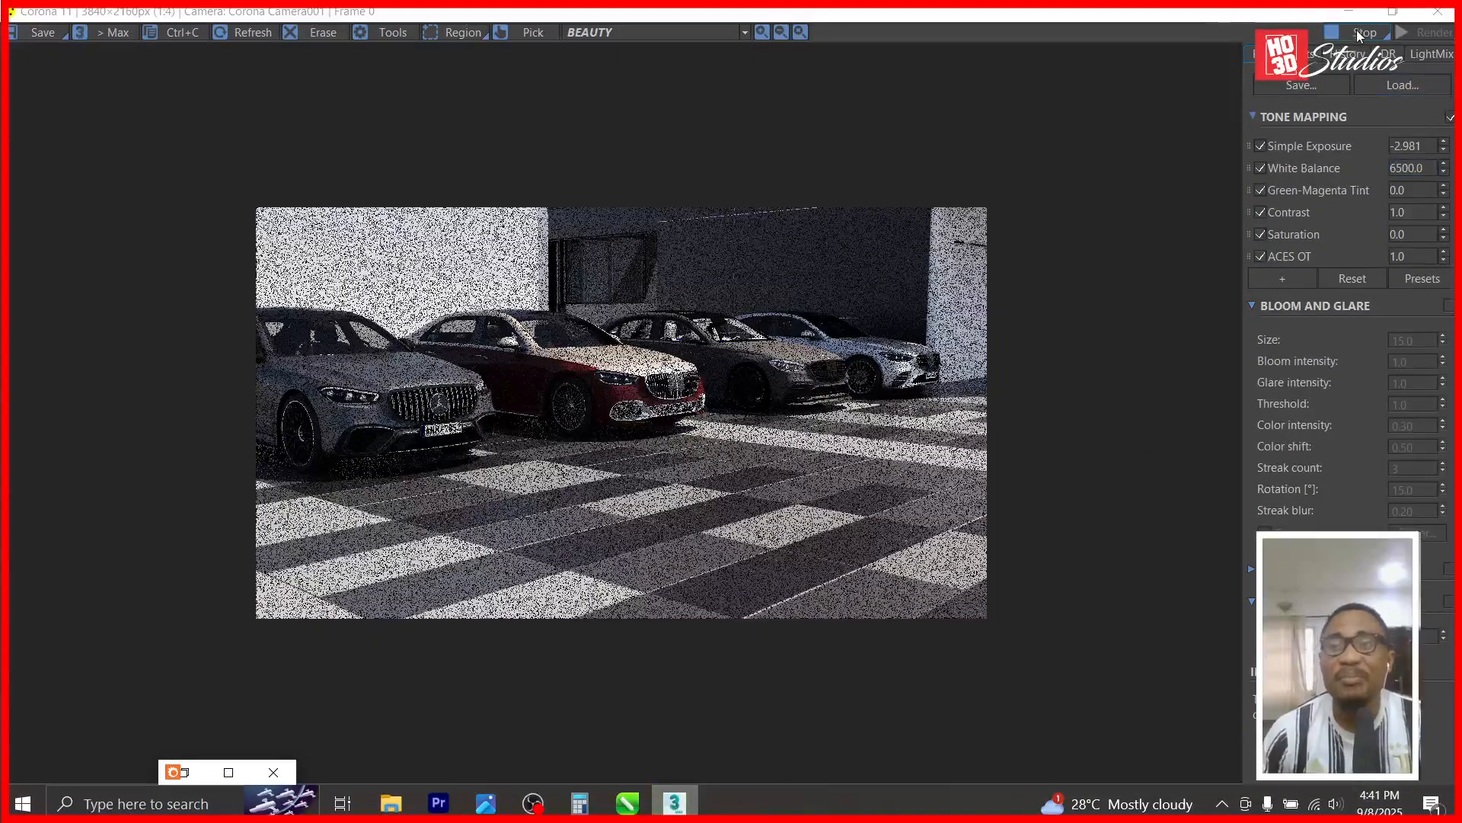
pyautogui.scroll(2, 457, 498)
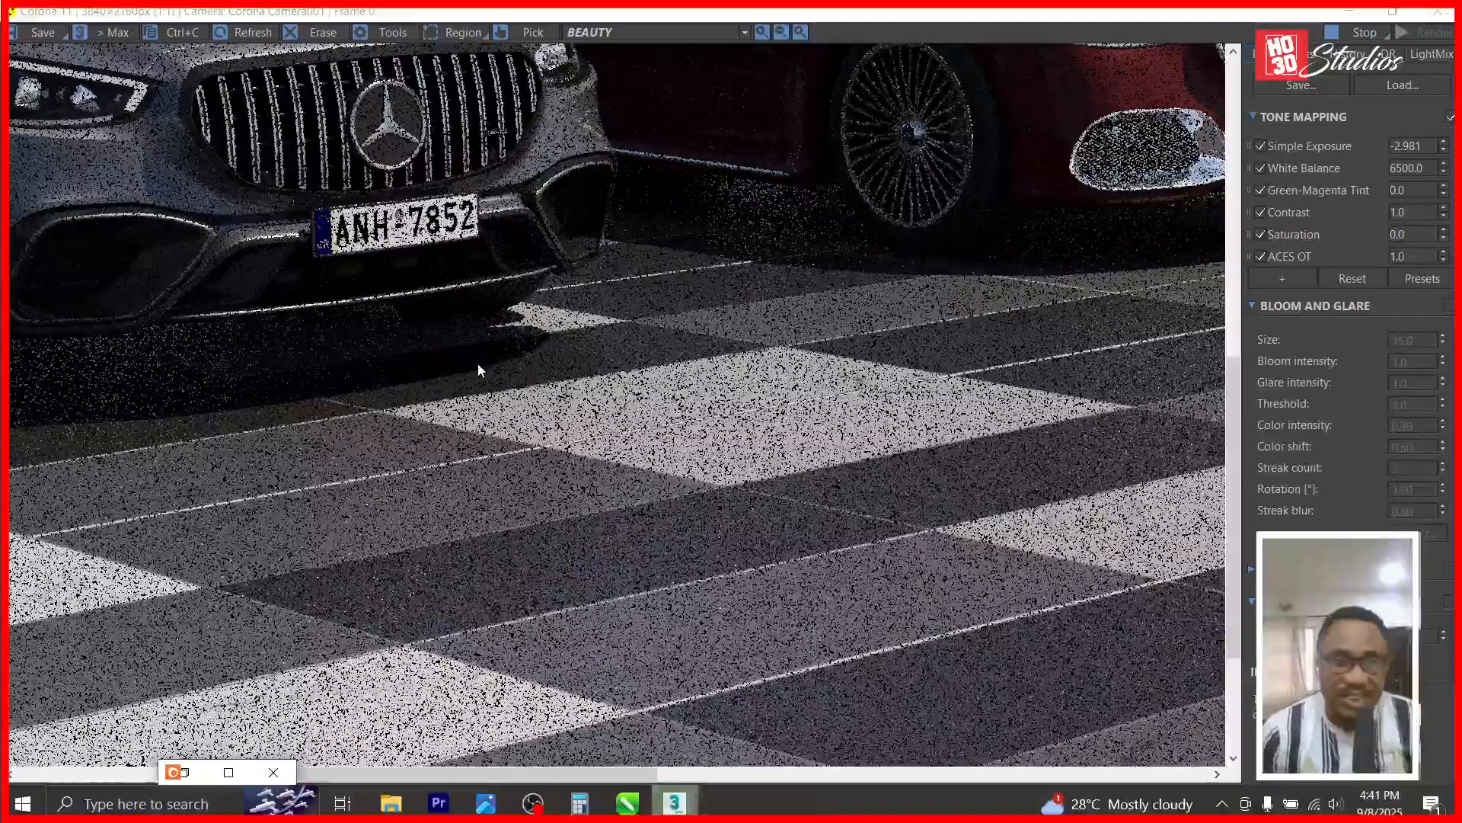
pyautogui.scroll(-1, 503, 438)
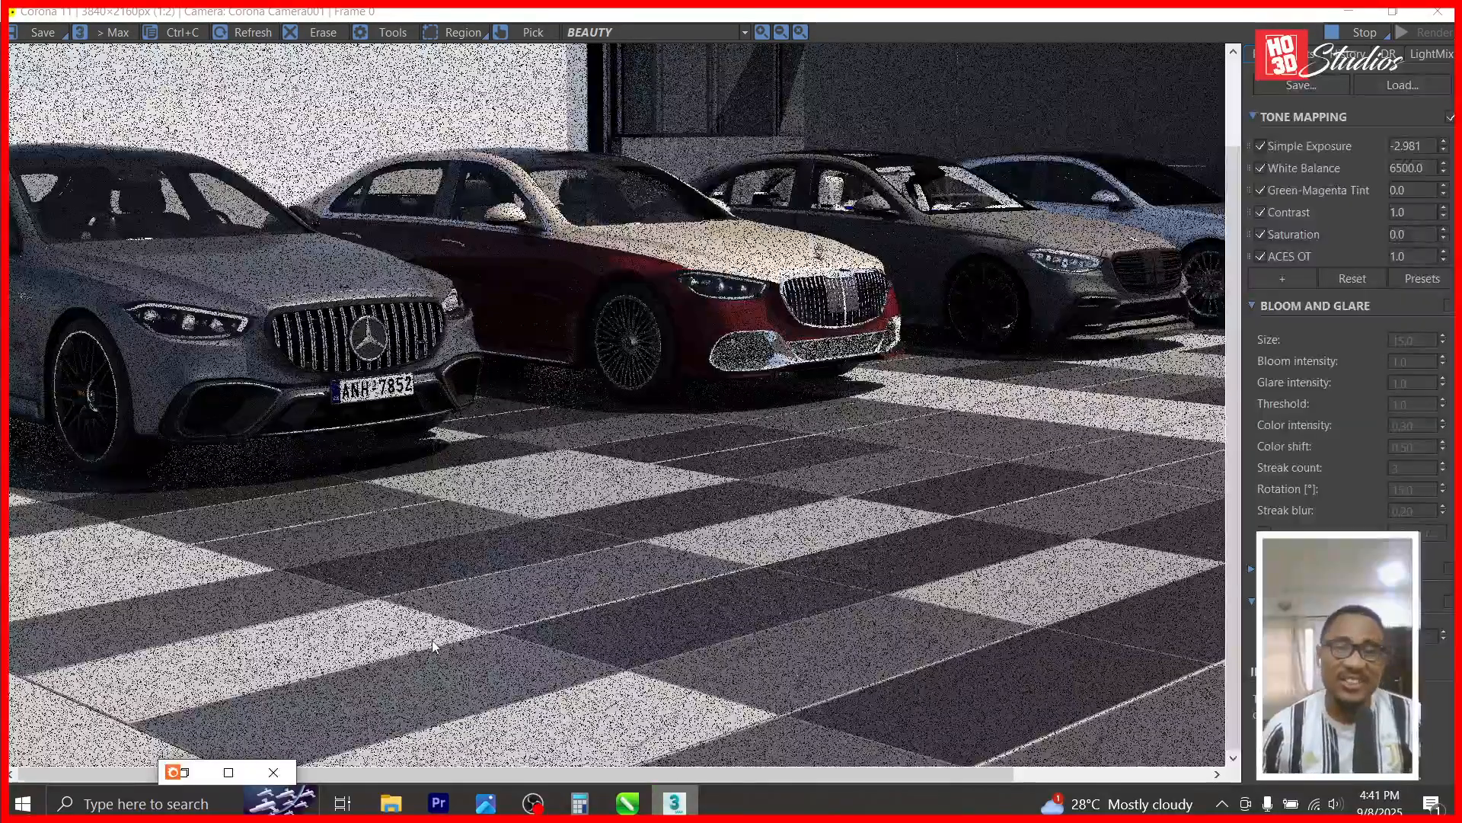
pyautogui.scroll(2, 434, 653)
pyautogui.scroll(-1, 539, 541)
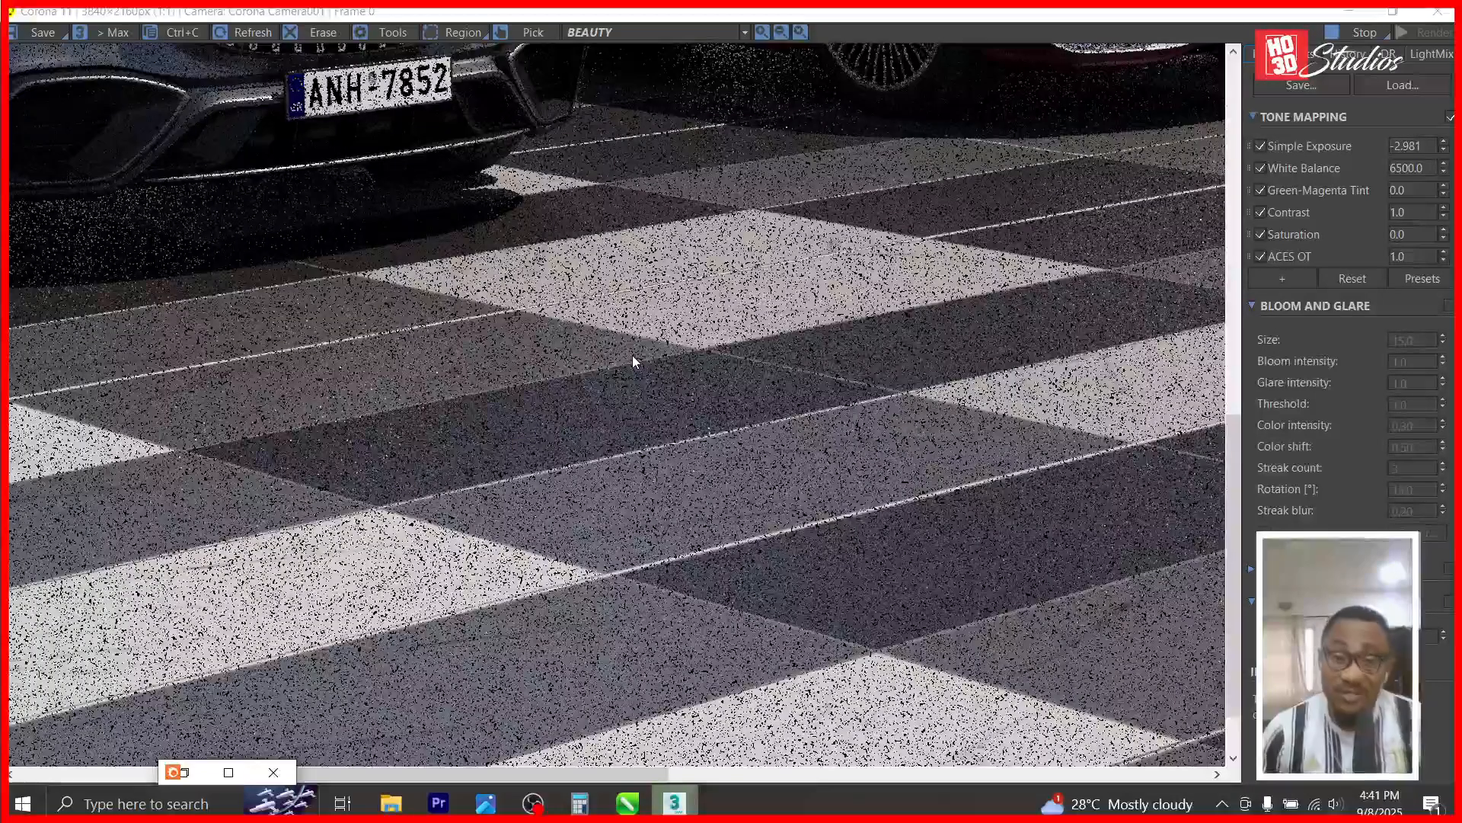
pyautogui.scroll(-1, 632, 361)
pyautogui.scroll(1, 787, 762)
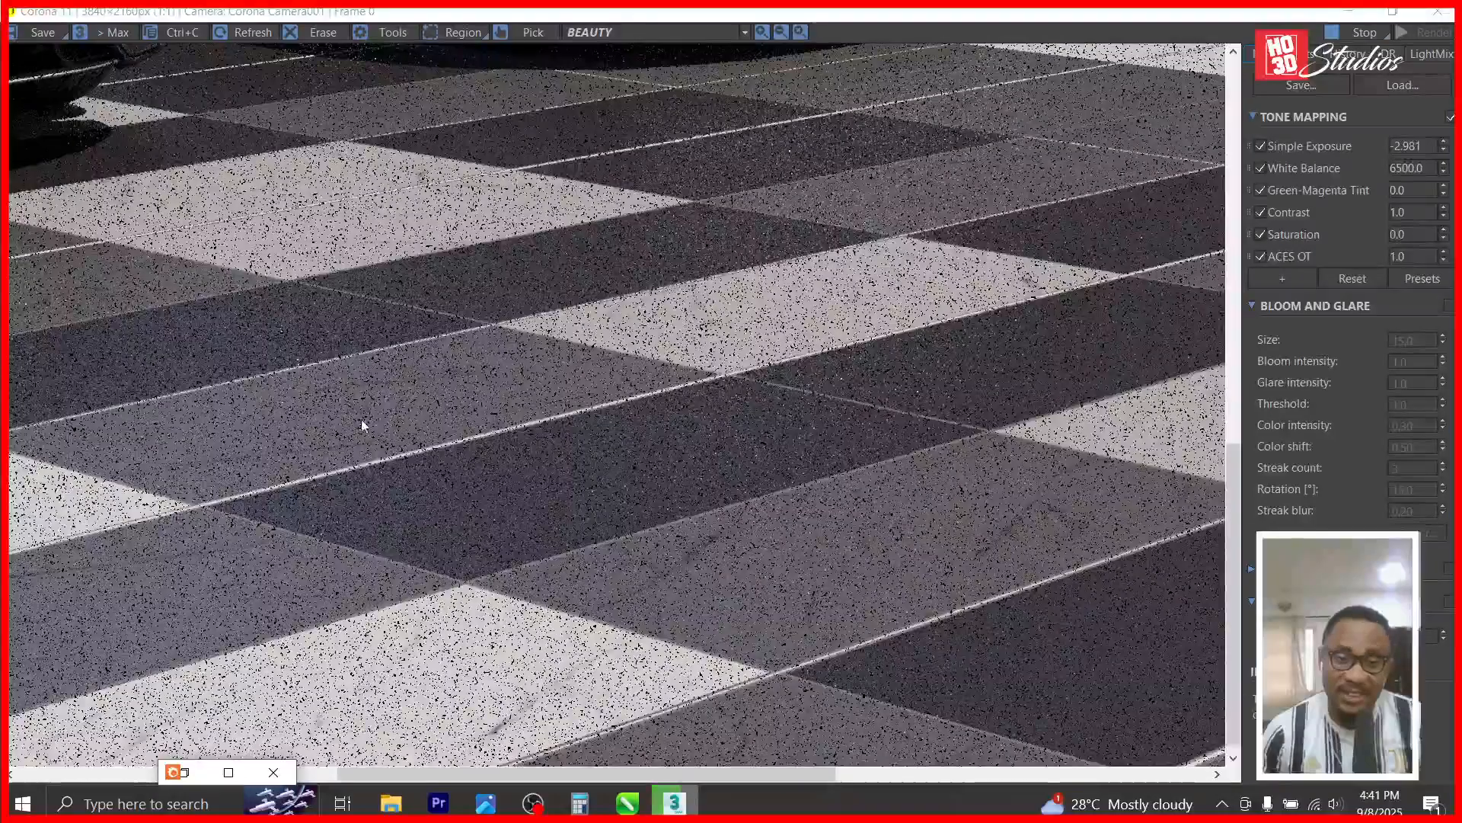
pyautogui.scroll(-2, 754, 399)
pyautogui.scroll(2, 841, 311)
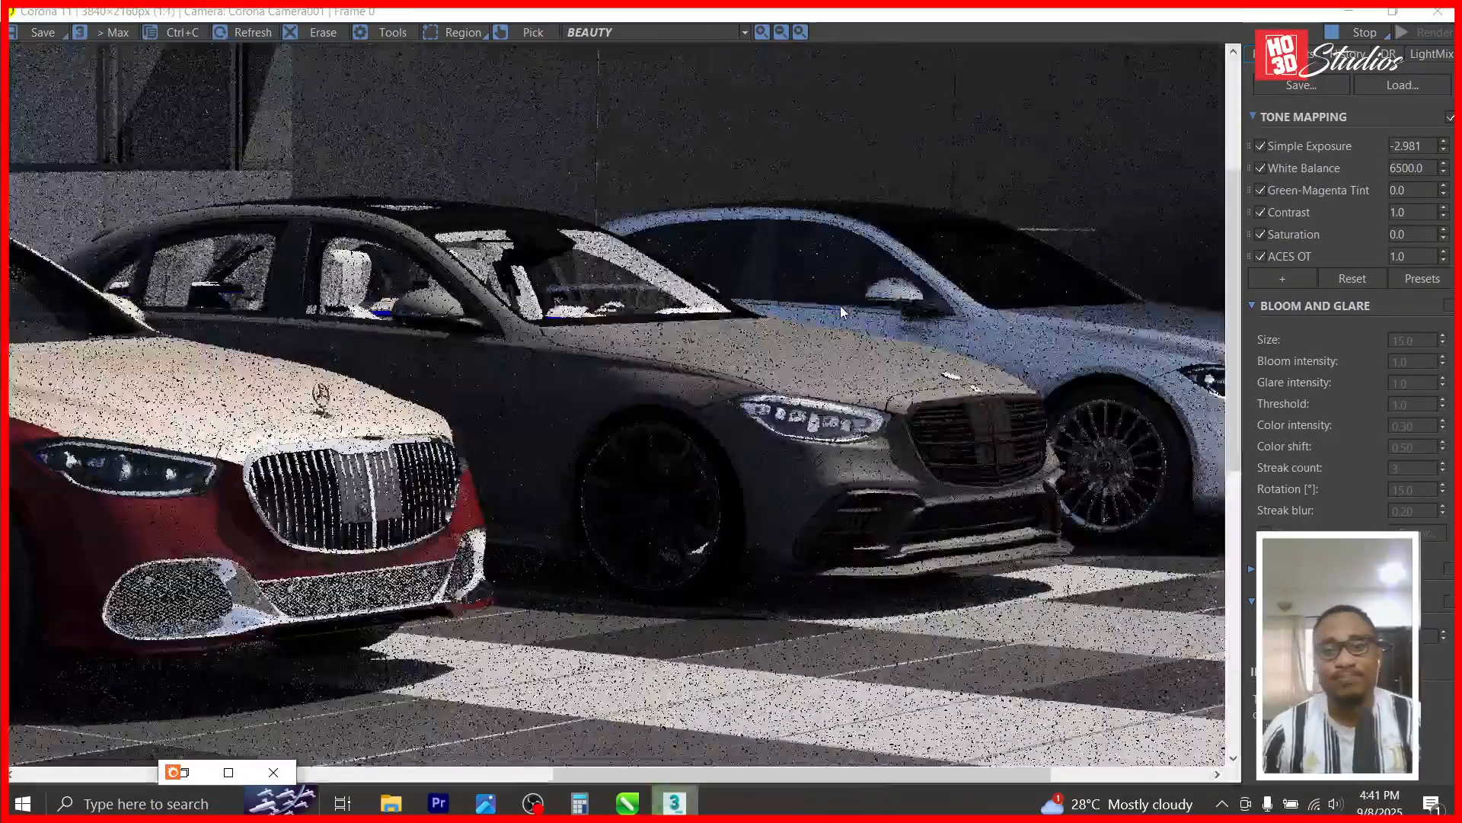
pyautogui.scroll(-2, 839, 305)
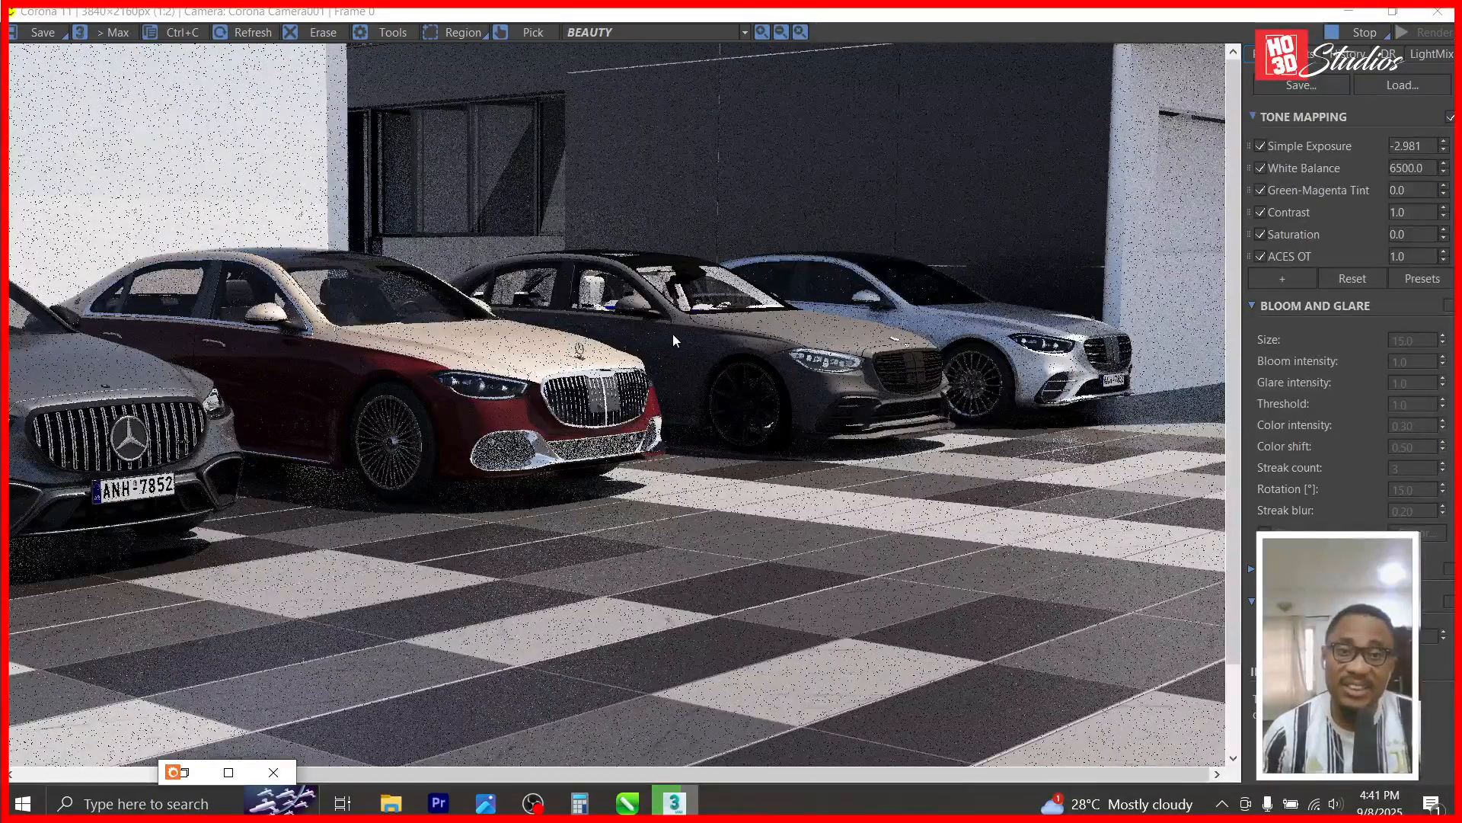
pyautogui.click(1349, 11)
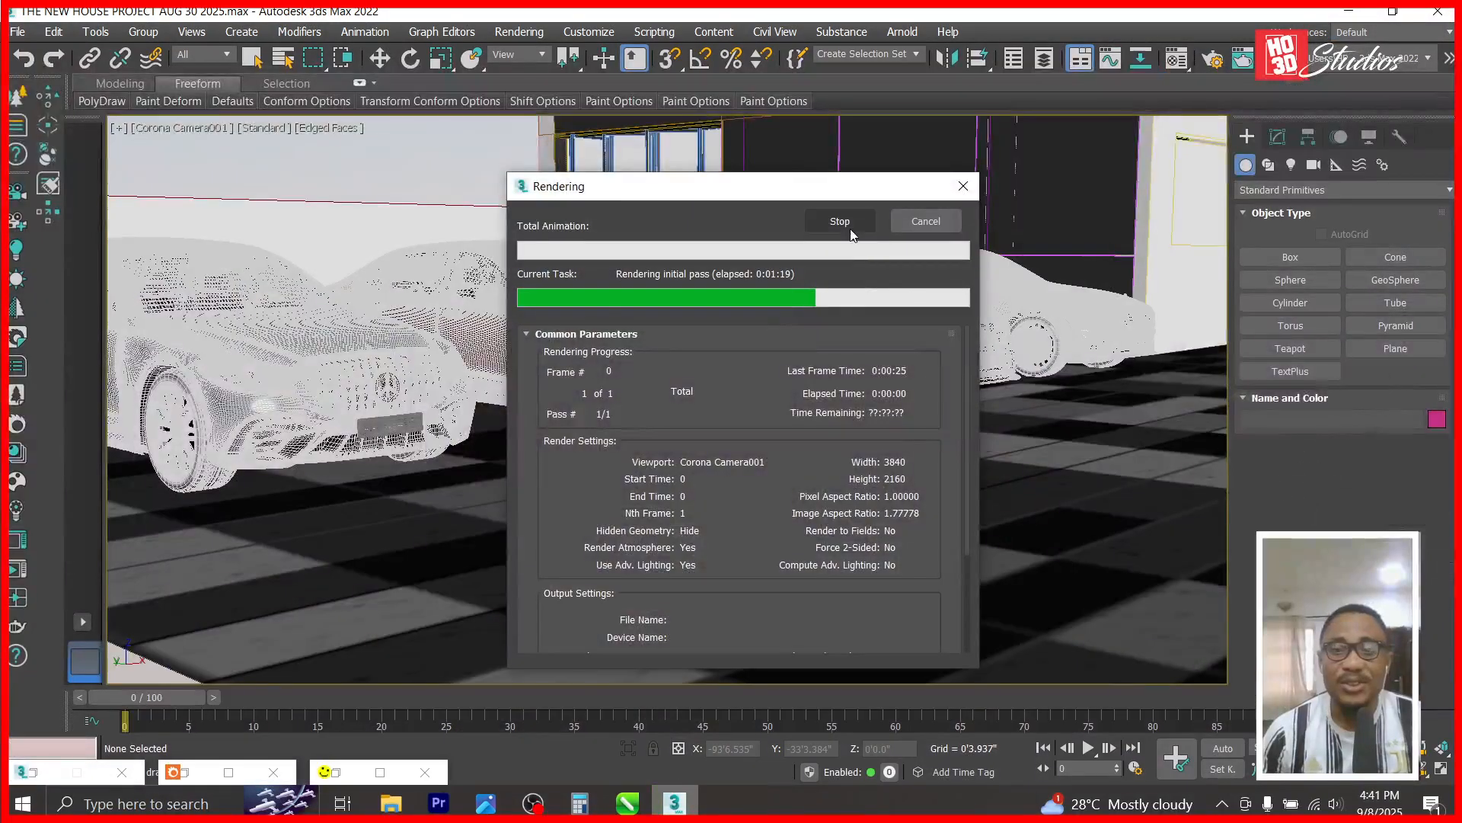
pyautogui.press('Escape')
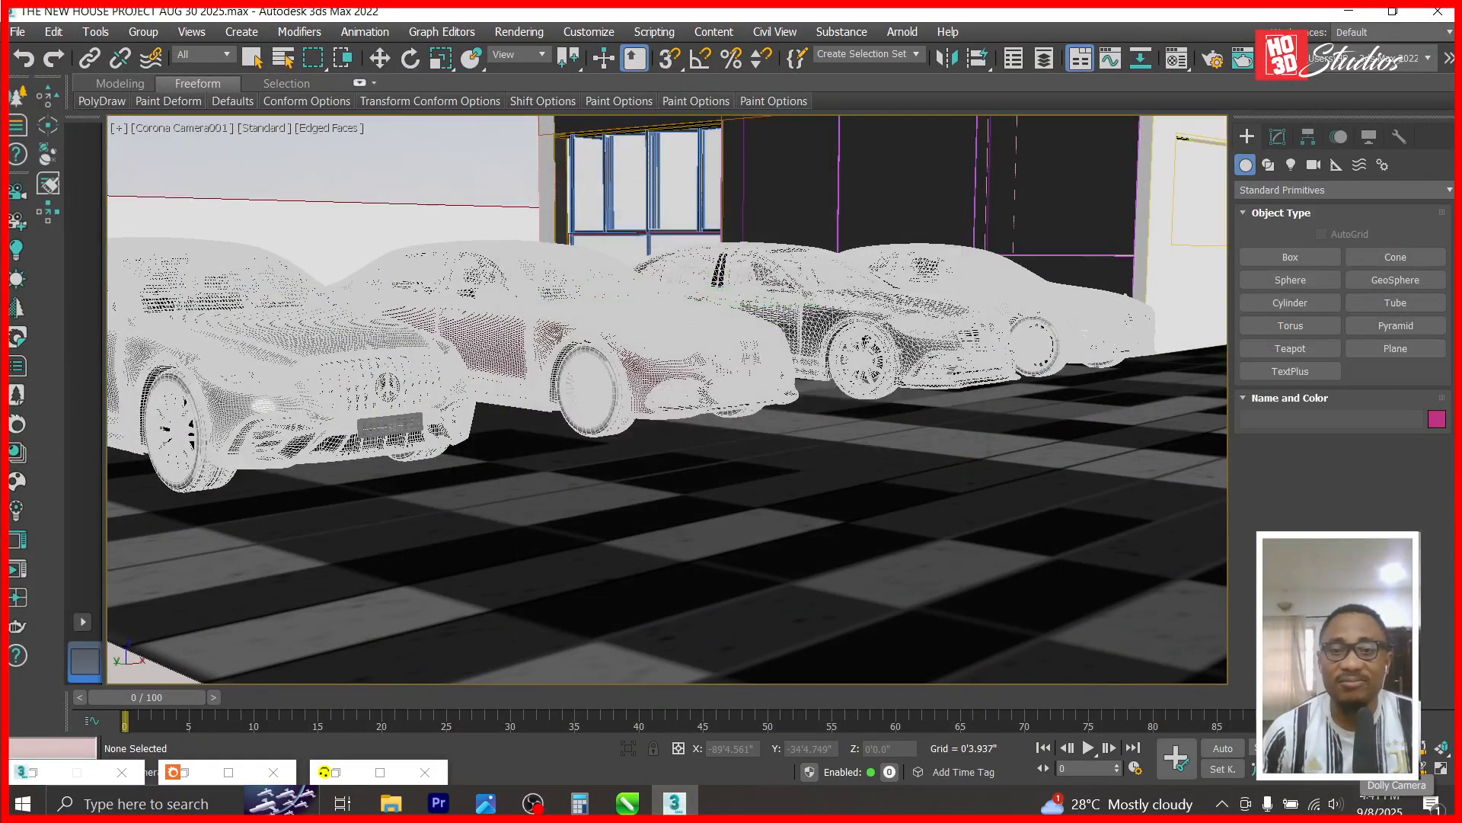
# - Pull the camera back and reframe it to take in the row of cars, the house corner and the pool edge
pyautogui.moveTo(775, 346); pyautogui.dragTo(773, 423)
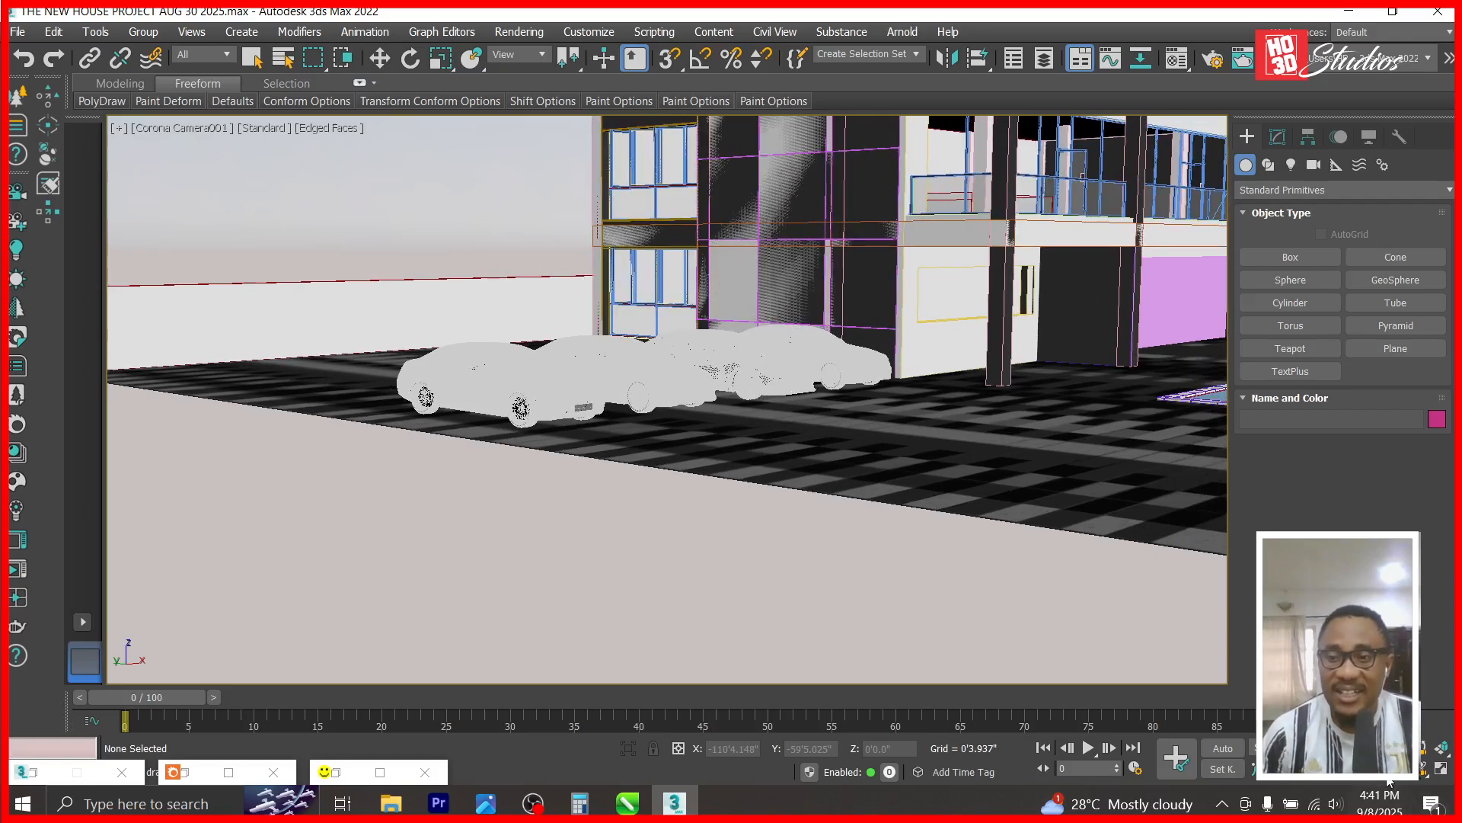
pyautogui.moveTo(936, 503); pyautogui.dragTo(872, 532, button='middle')
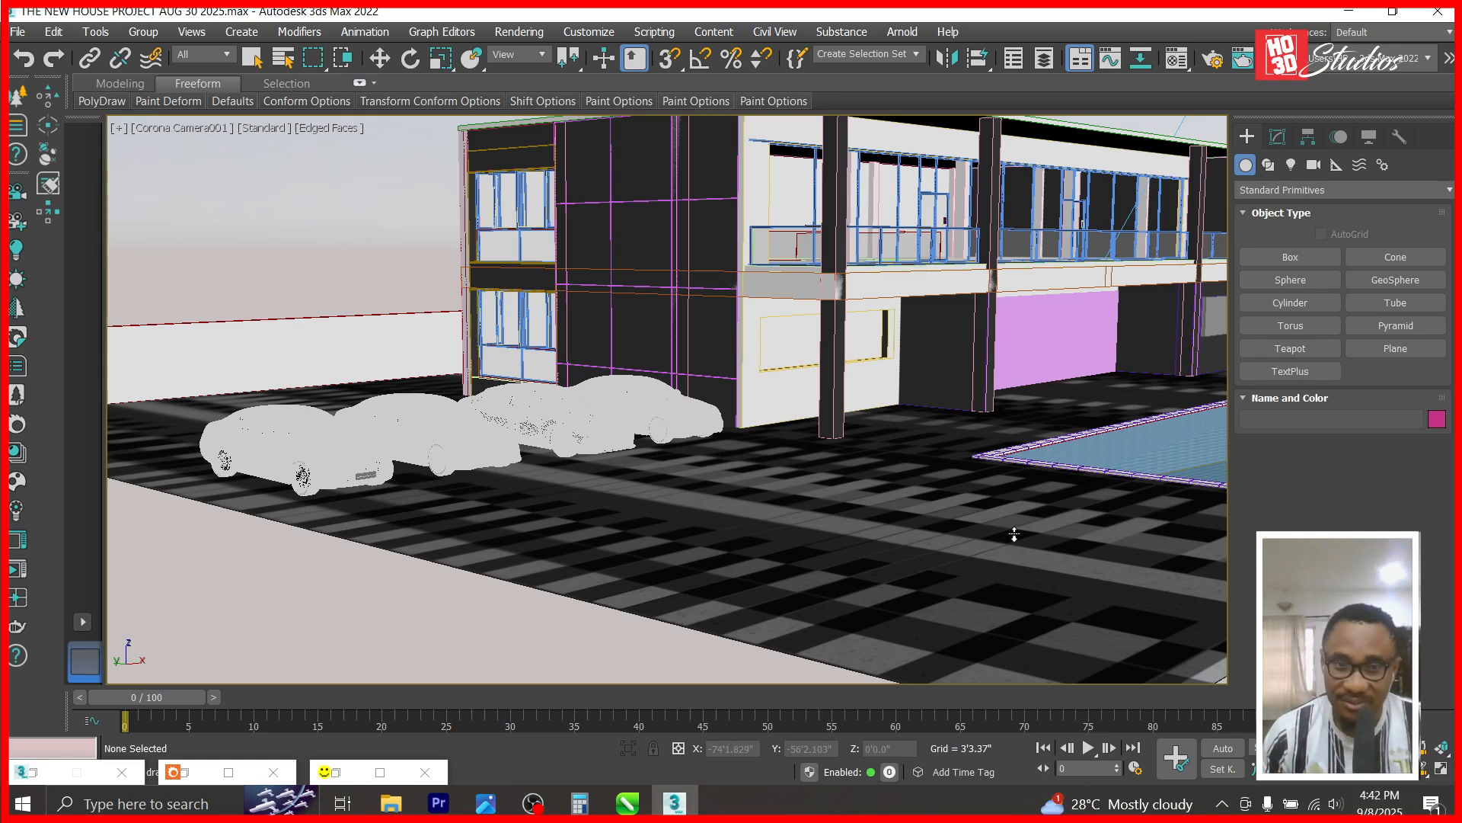
pyautogui.scroll(1, 1013, 535)
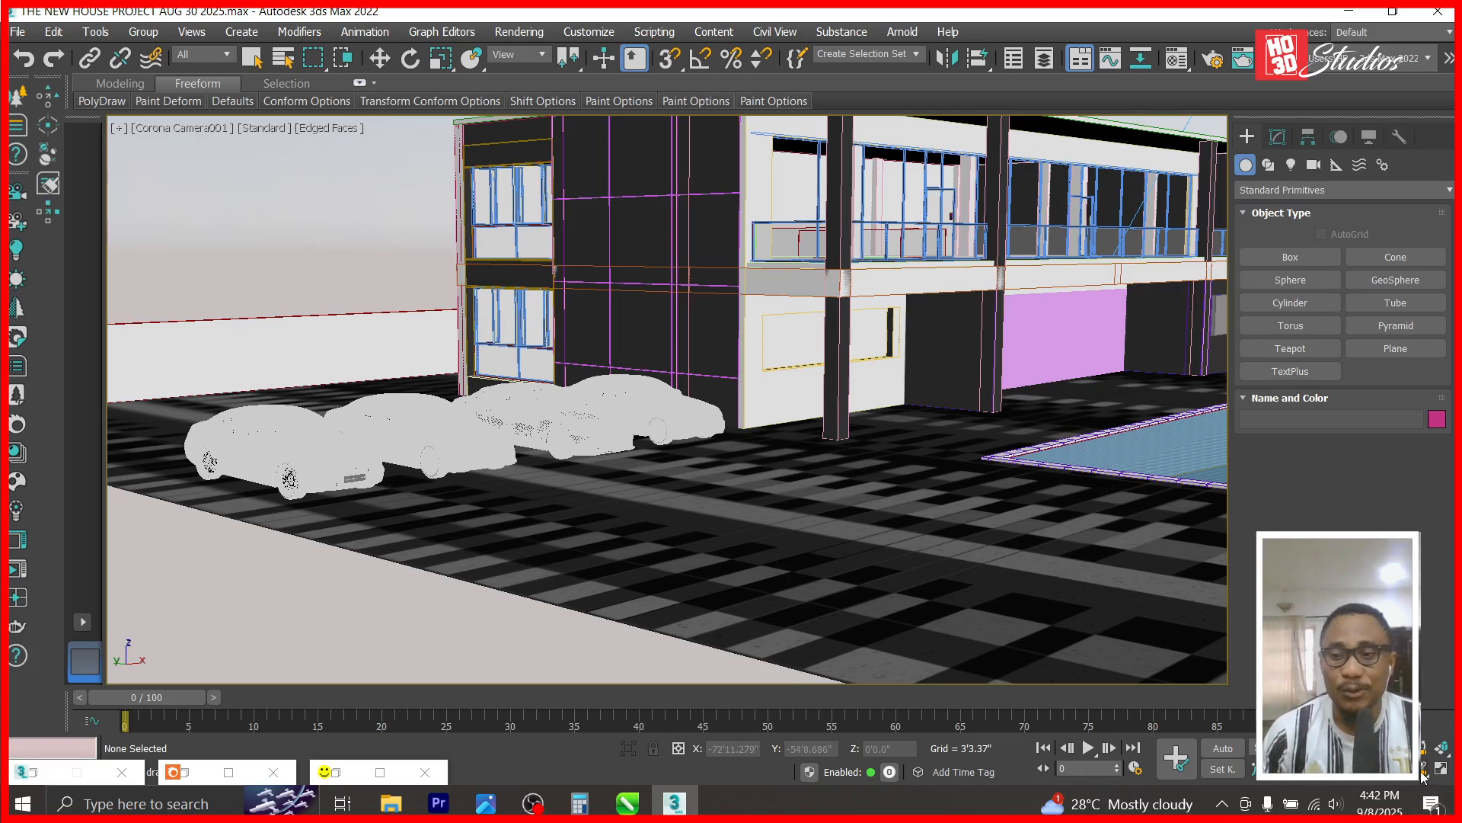
# - Swing the camera round to the pool side of the house, hide the object blocking the view and frame the facade with the cars behind
pyautogui.keyDown('alt'); pyautogui.moveTo(988, 539); pyautogui.dragTo(747, 481, button='middle'); pyautogui.keyUp('alt')
pyautogui.rightClick(749, 479)
pyautogui.click(785, 402)
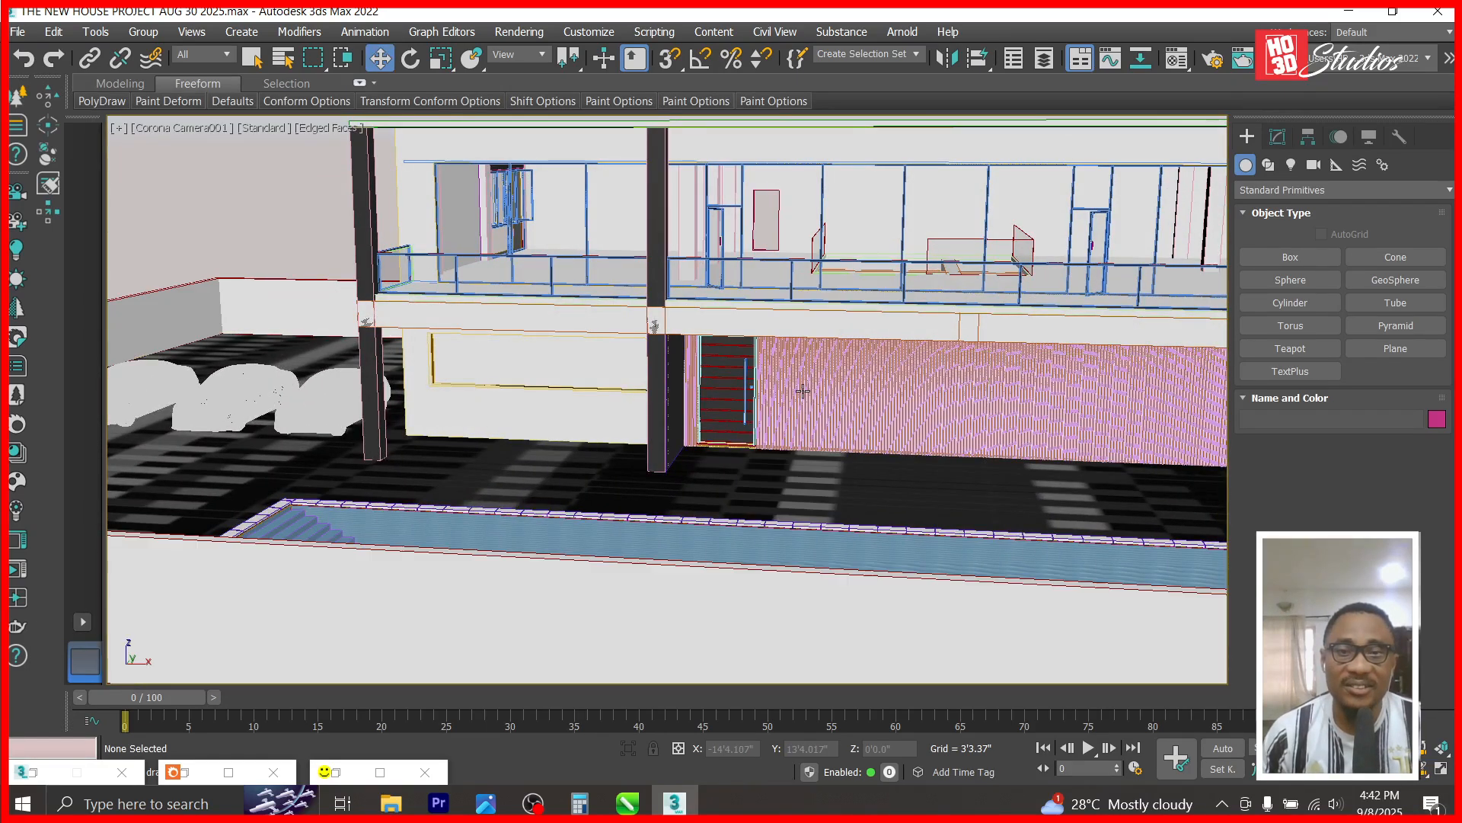
pyautogui.keyDown('alt'); pyautogui.moveTo(857, 506); pyautogui.dragTo(796, 499, button='middle'); pyautogui.keyUp('alt')
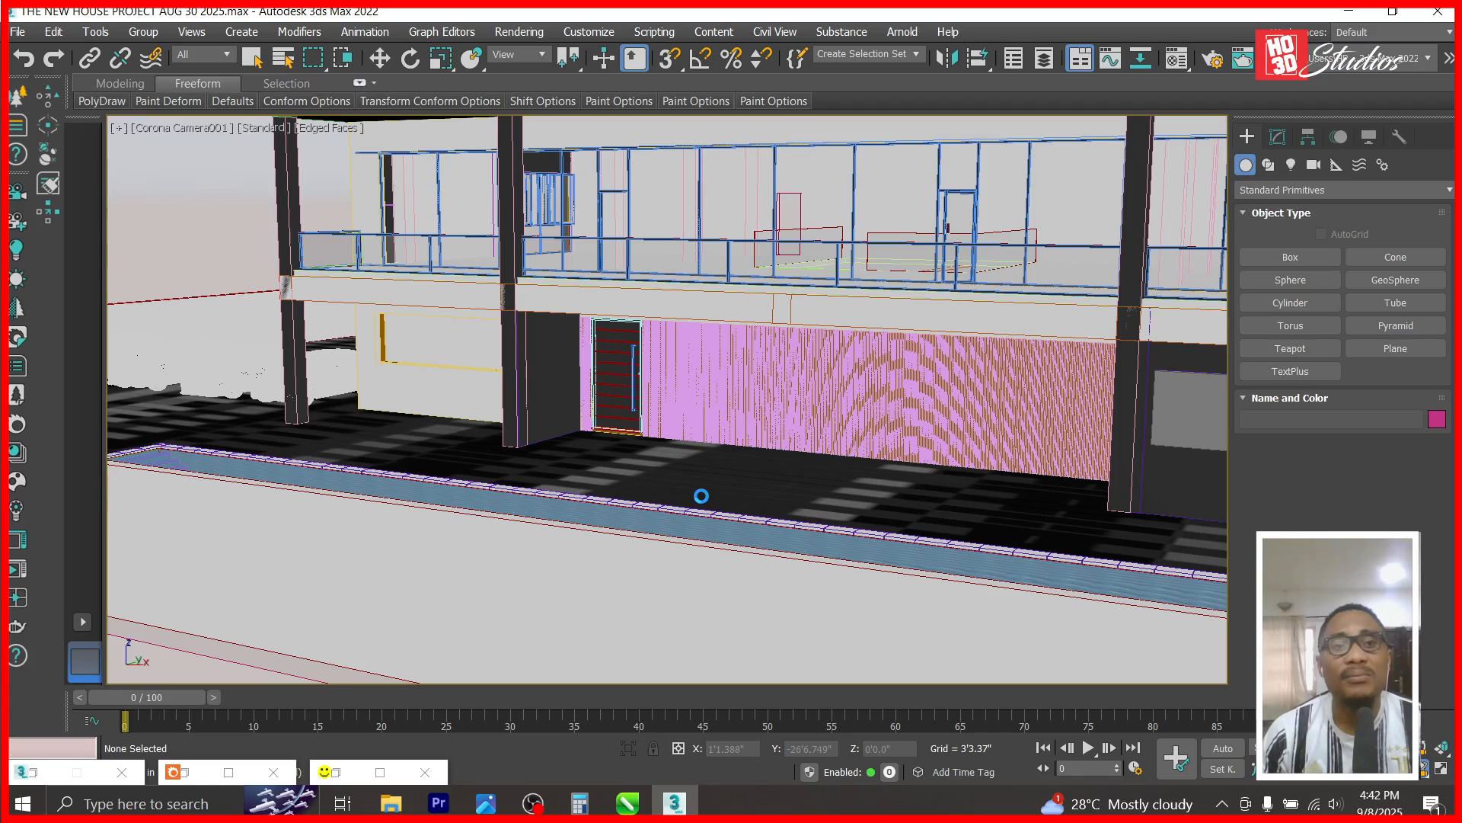
pyautogui.moveTo(711, 496); pyautogui.dragTo(854, 527, button='middle')
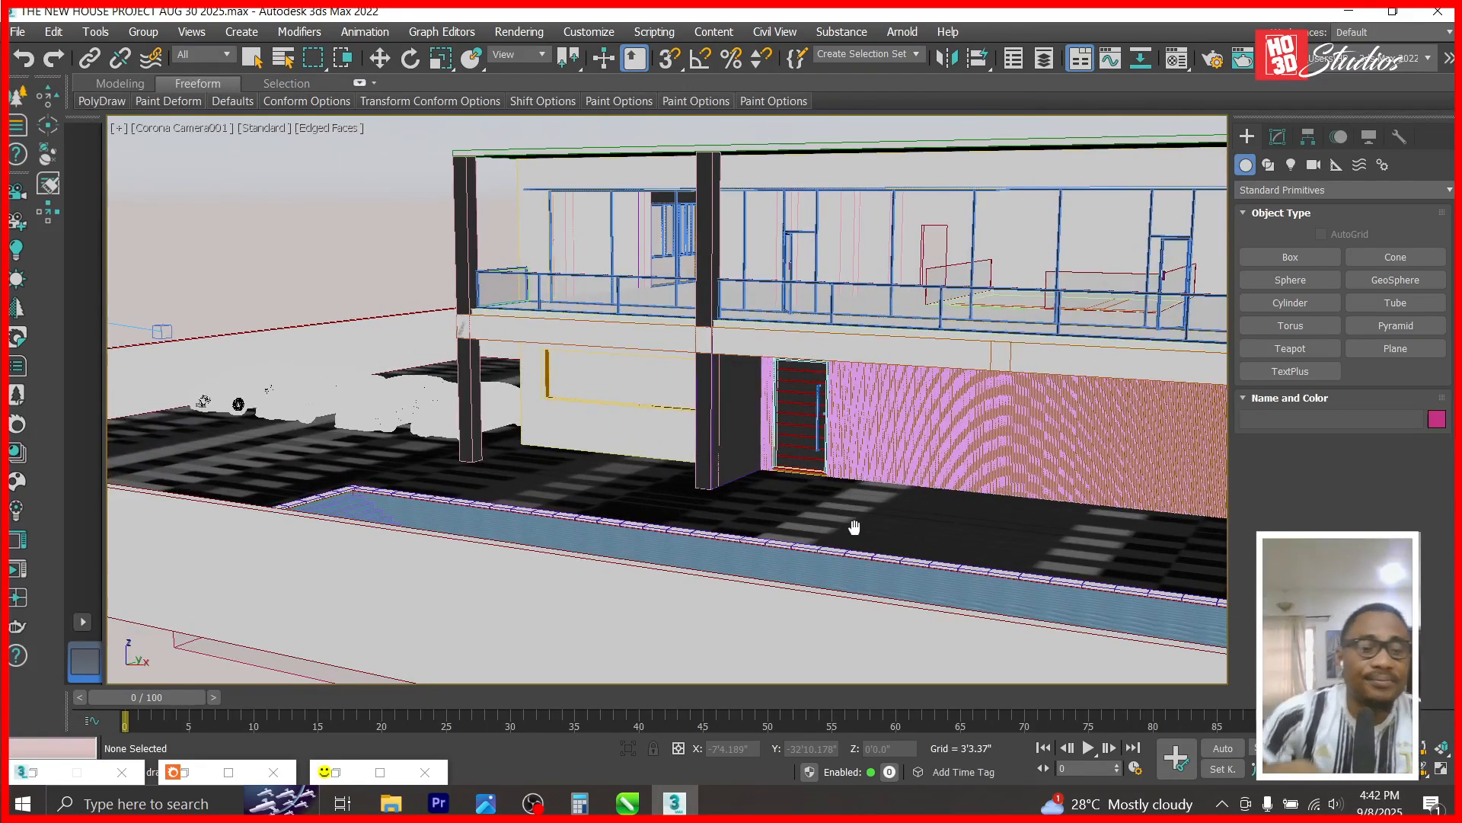
# - Start a Corona render of the pool-side camera view and check the overall framing of the facade, cars and pool
pyautogui.hotkey('shift', 'q')
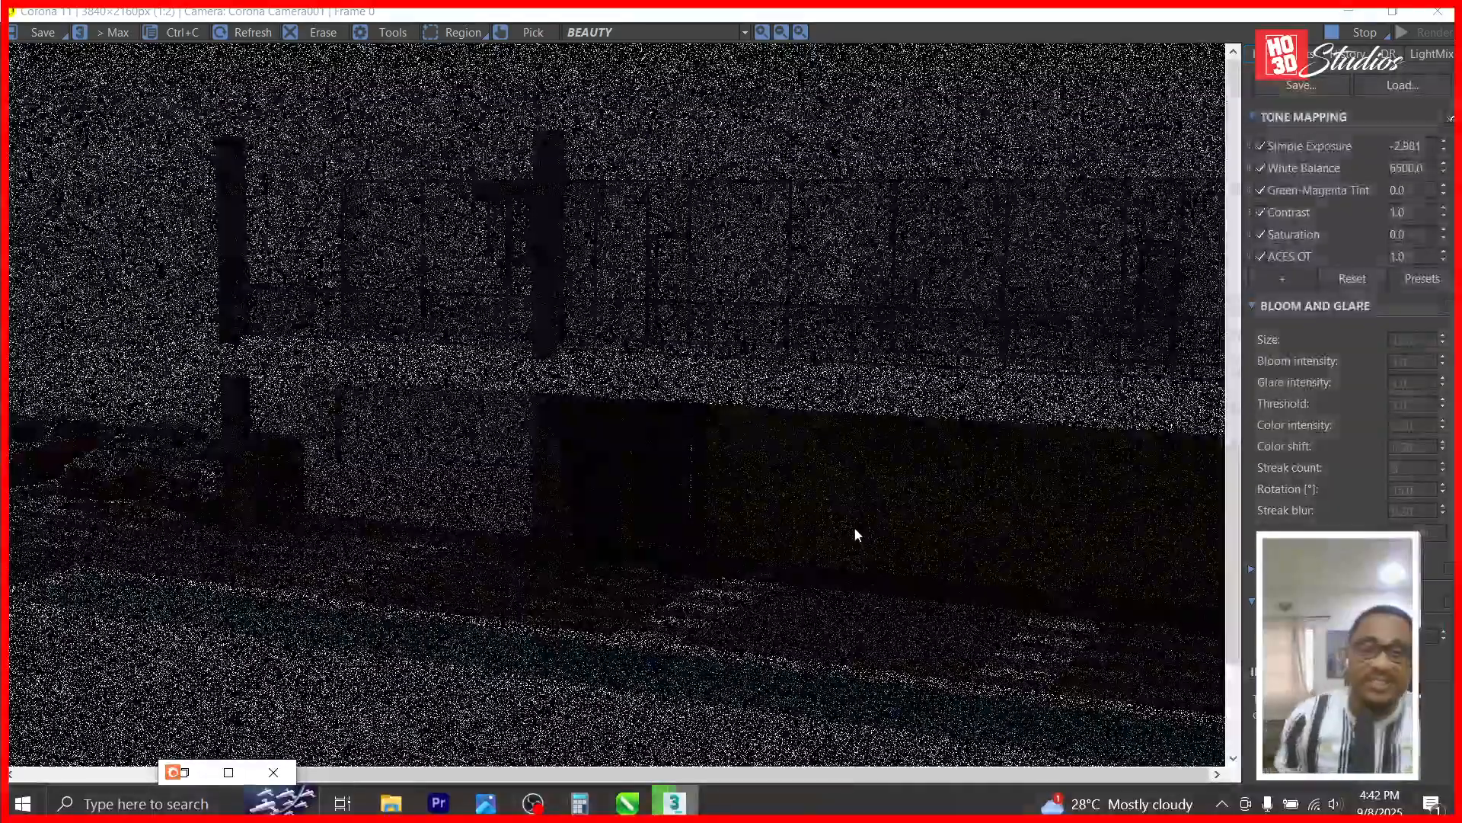
pyautogui.scroll(-1, 876, 460)
pyautogui.scroll(1, 379, 428)
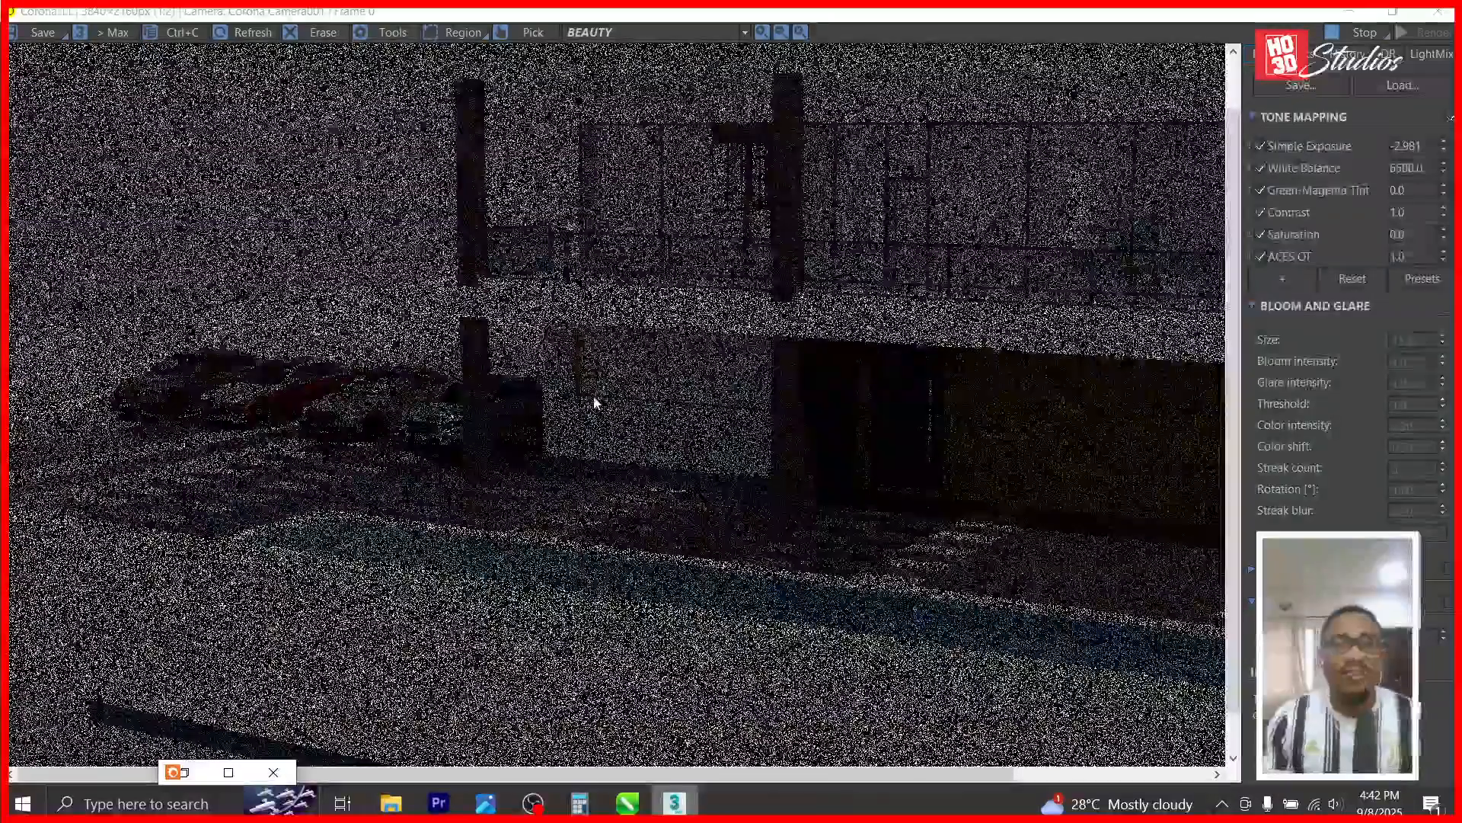
pyautogui.scroll(-1, 601, 402)
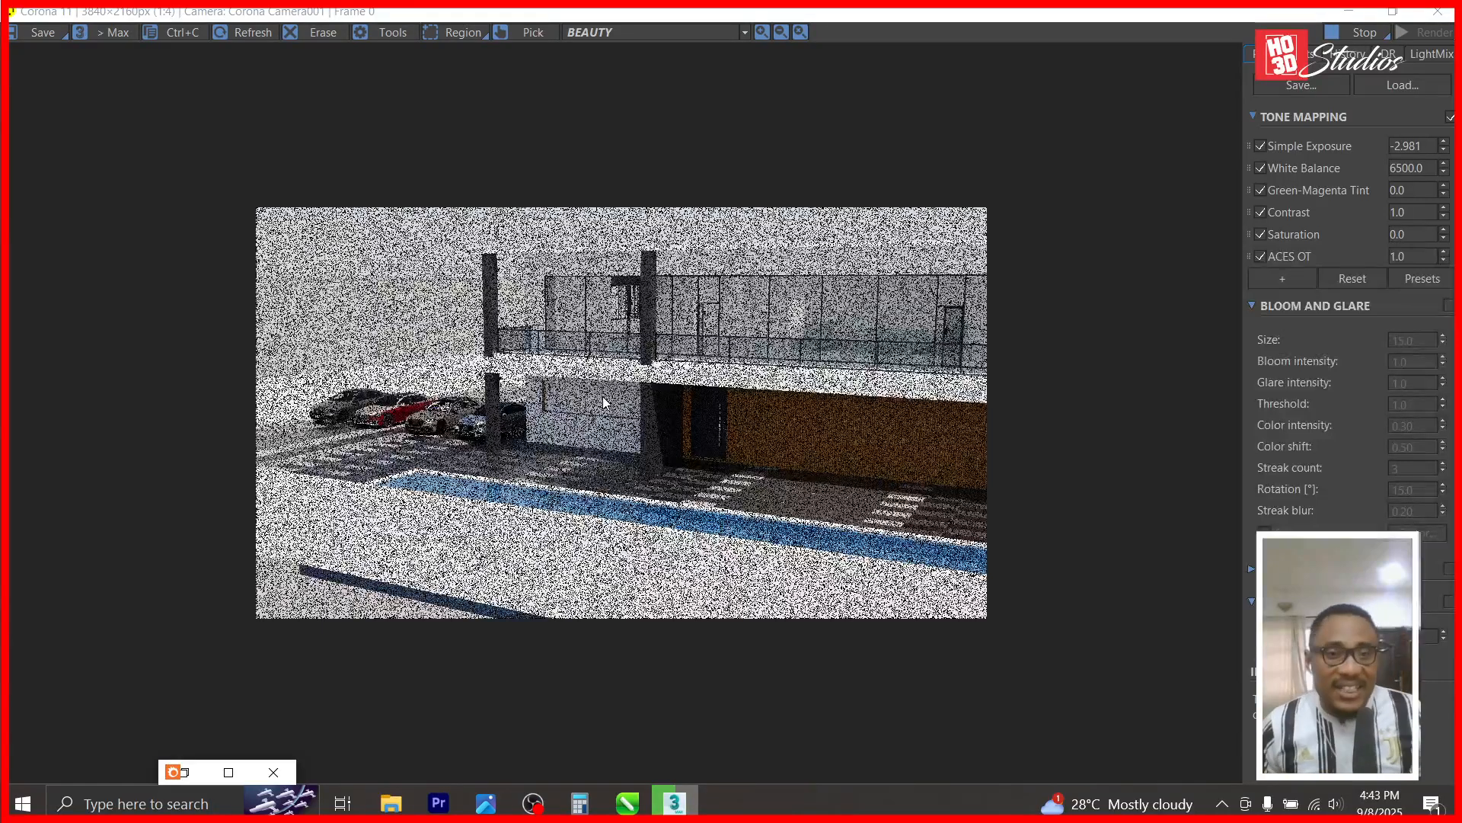
pyautogui.scroll(1, 500, 439)
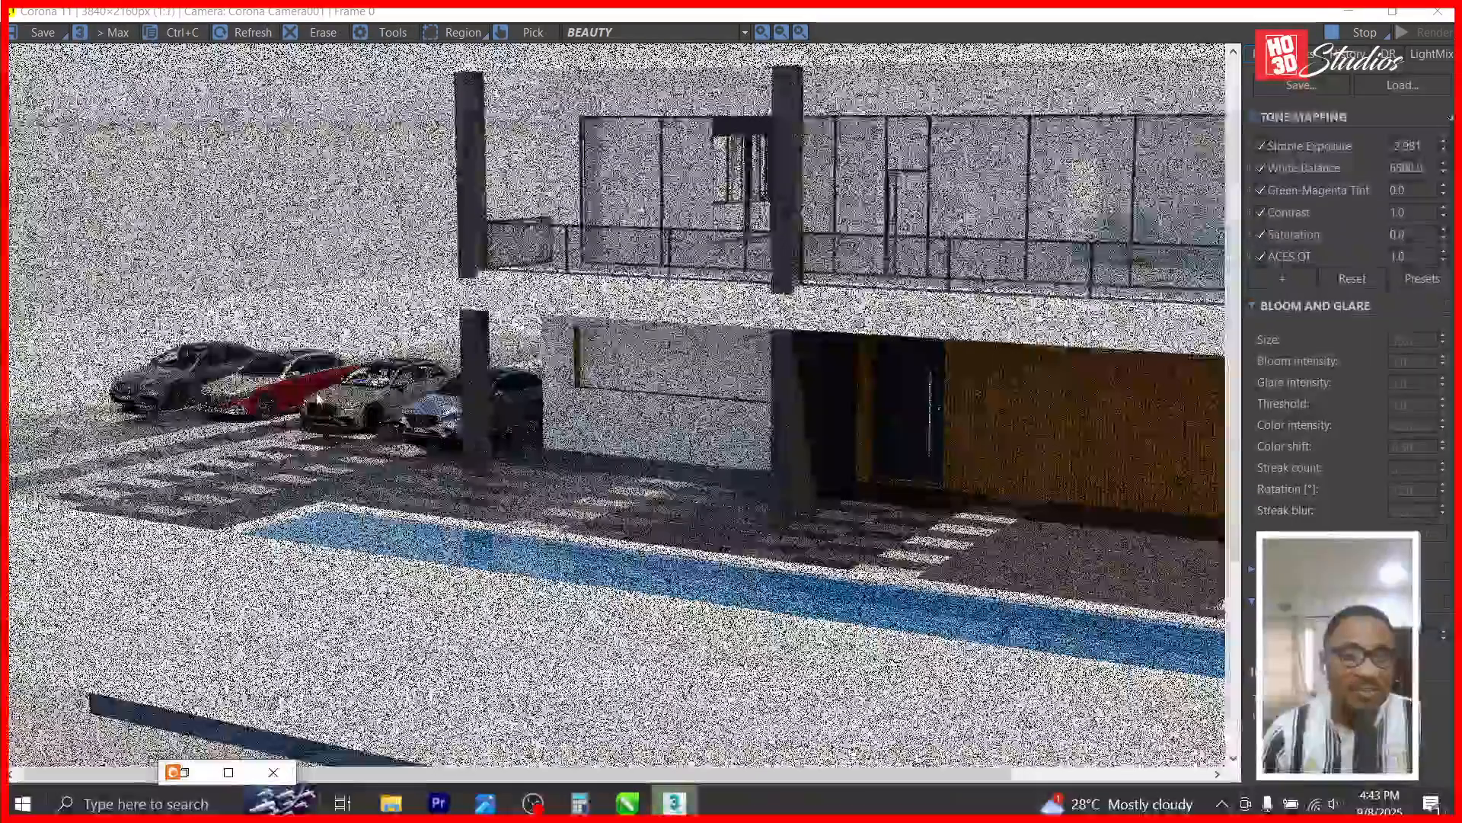
# - Examine the parked cars, floor tiles, pool edge and entrance wall close up in the Corona render
pyautogui.scroll(1, 318, 396)
pyautogui.scroll(-1, 641, 416)
pyautogui.scroll(1, 237, 435)
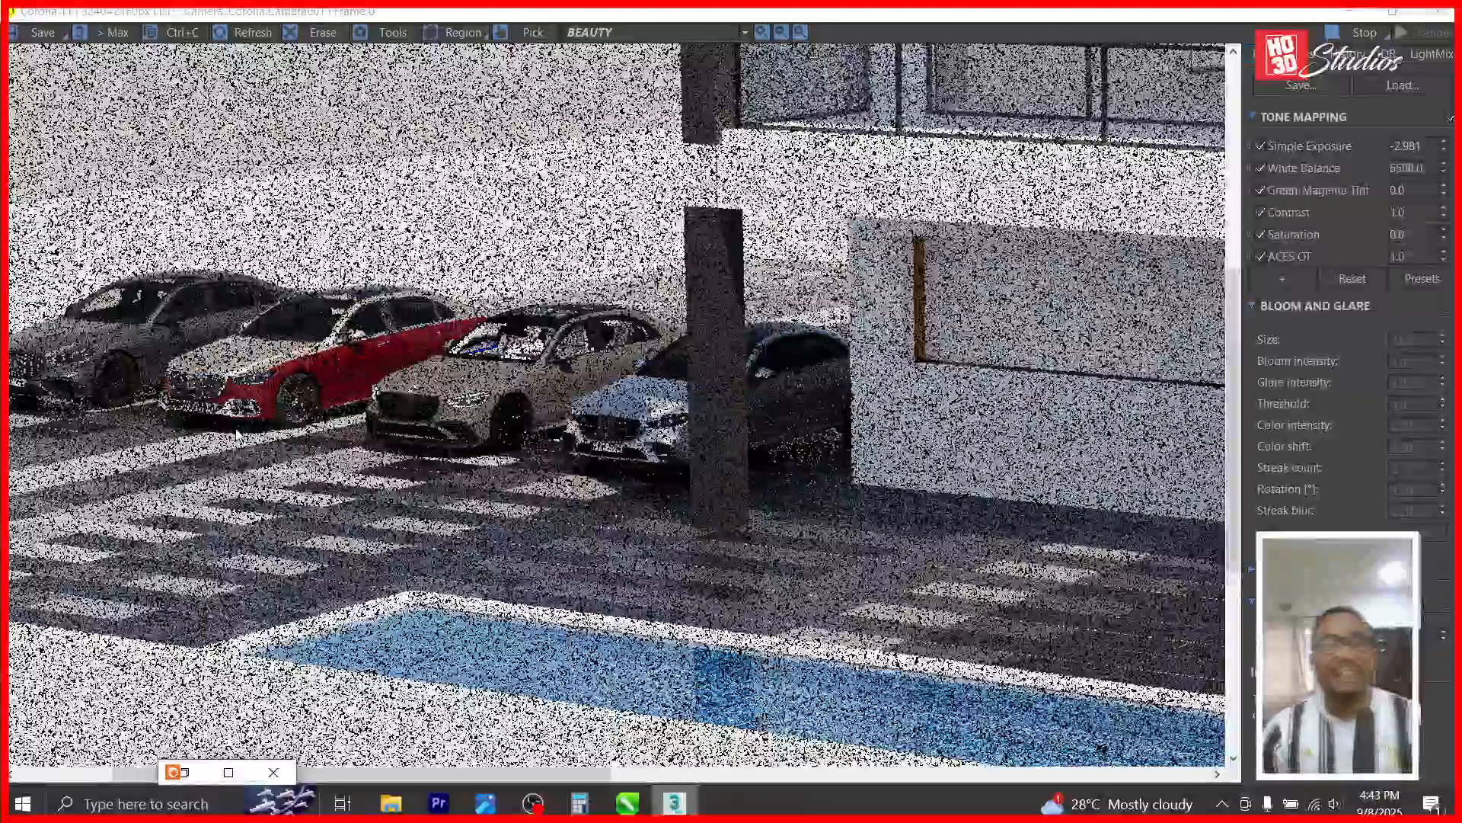
pyautogui.scroll(-1, 237, 434)
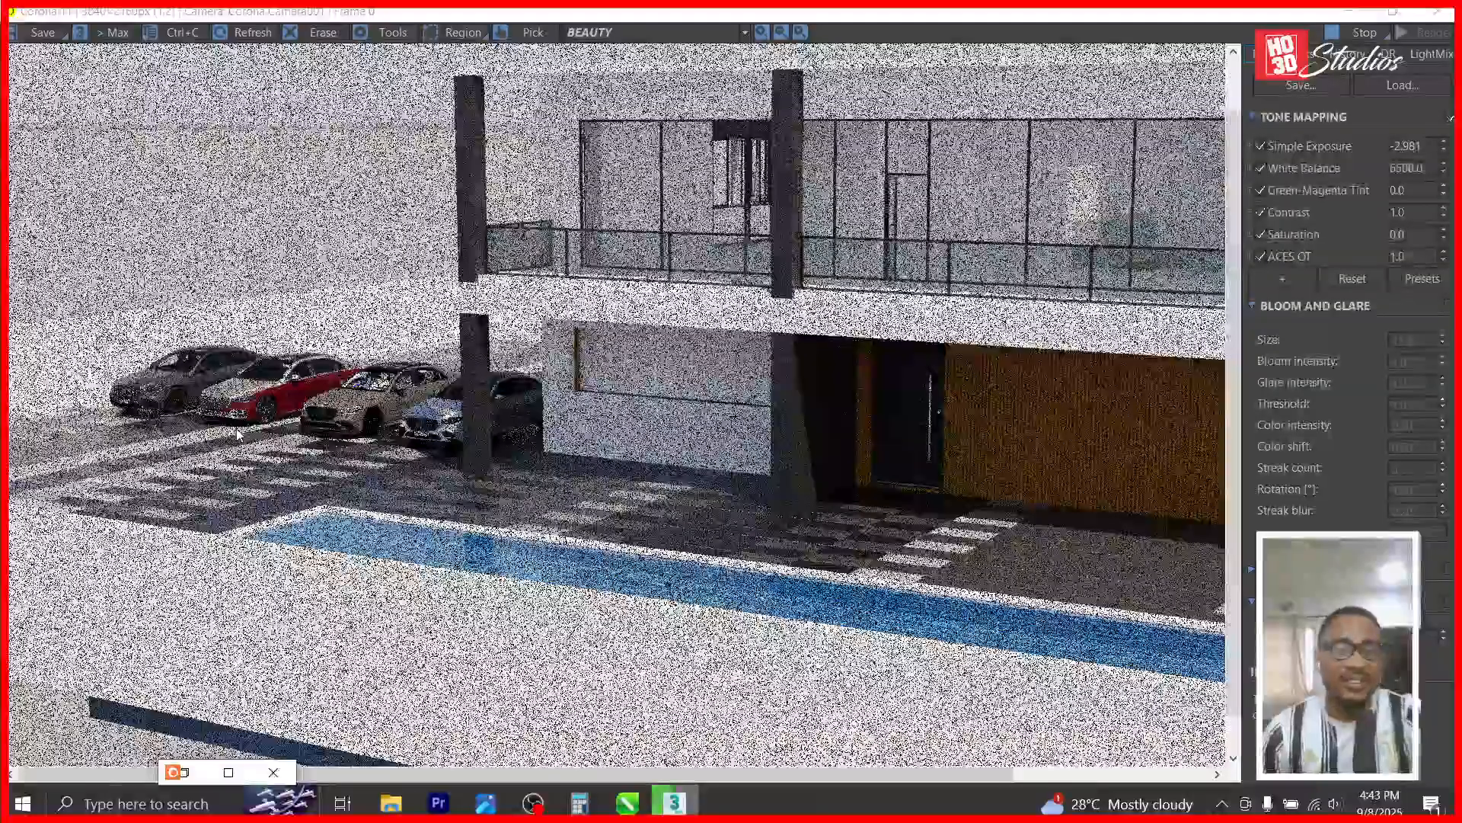
pyautogui.scroll(2, 237, 434)
pyautogui.scroll(-1, 441, 328)
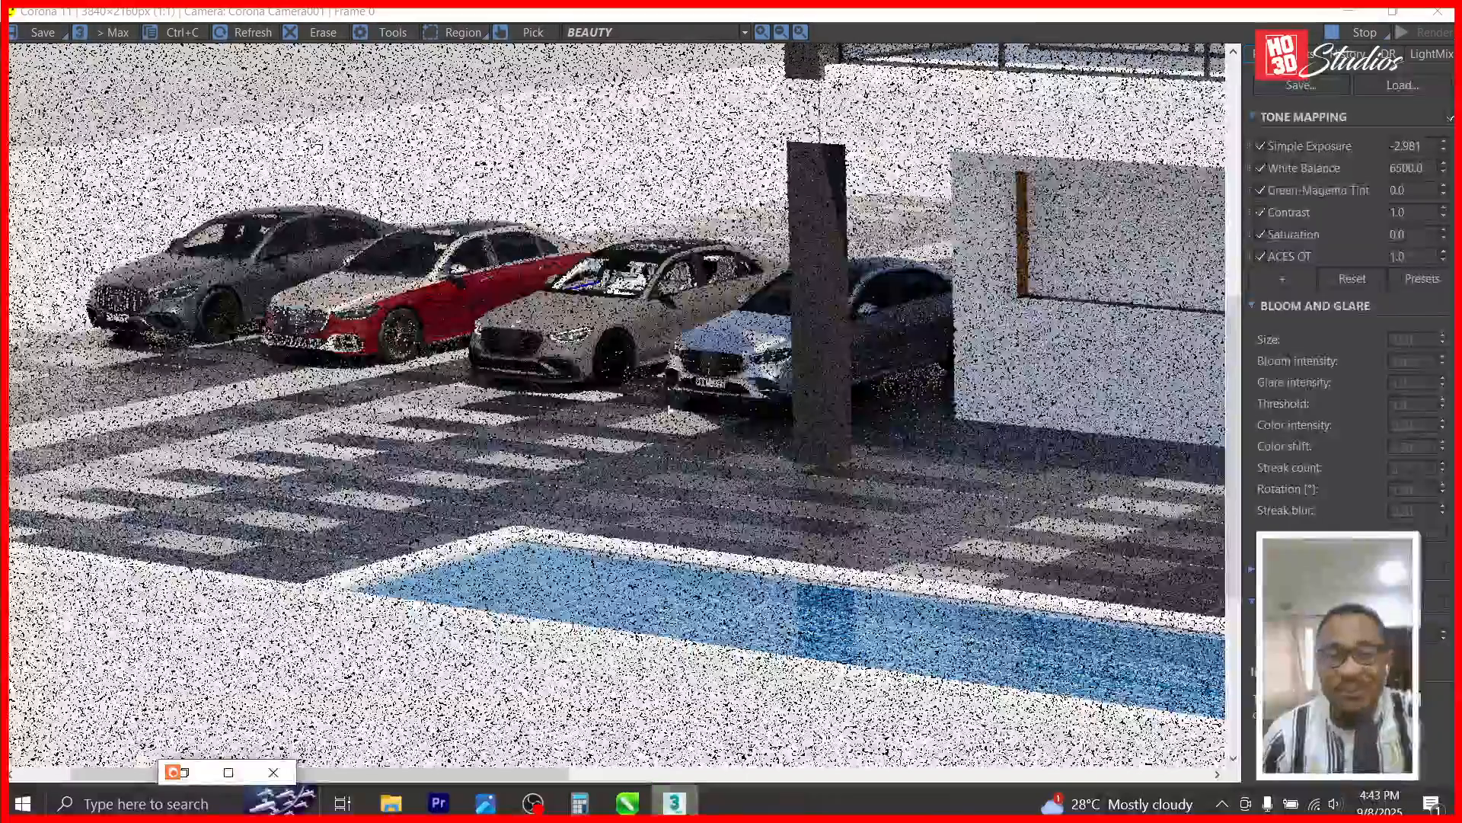
pyautogui.scroll(1, 670, 411)
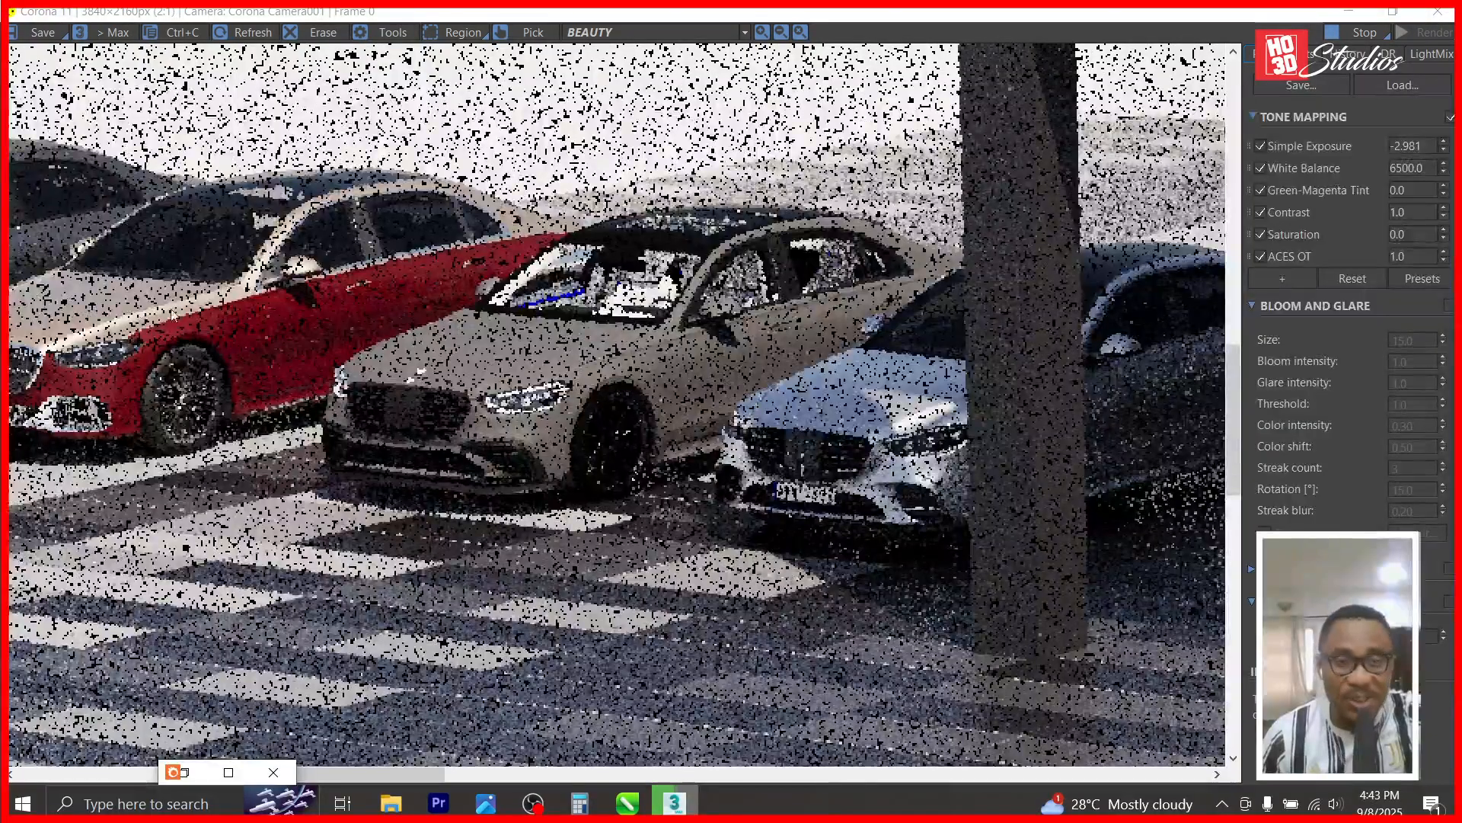
pyautogui.scroll(-1, 730, 390)
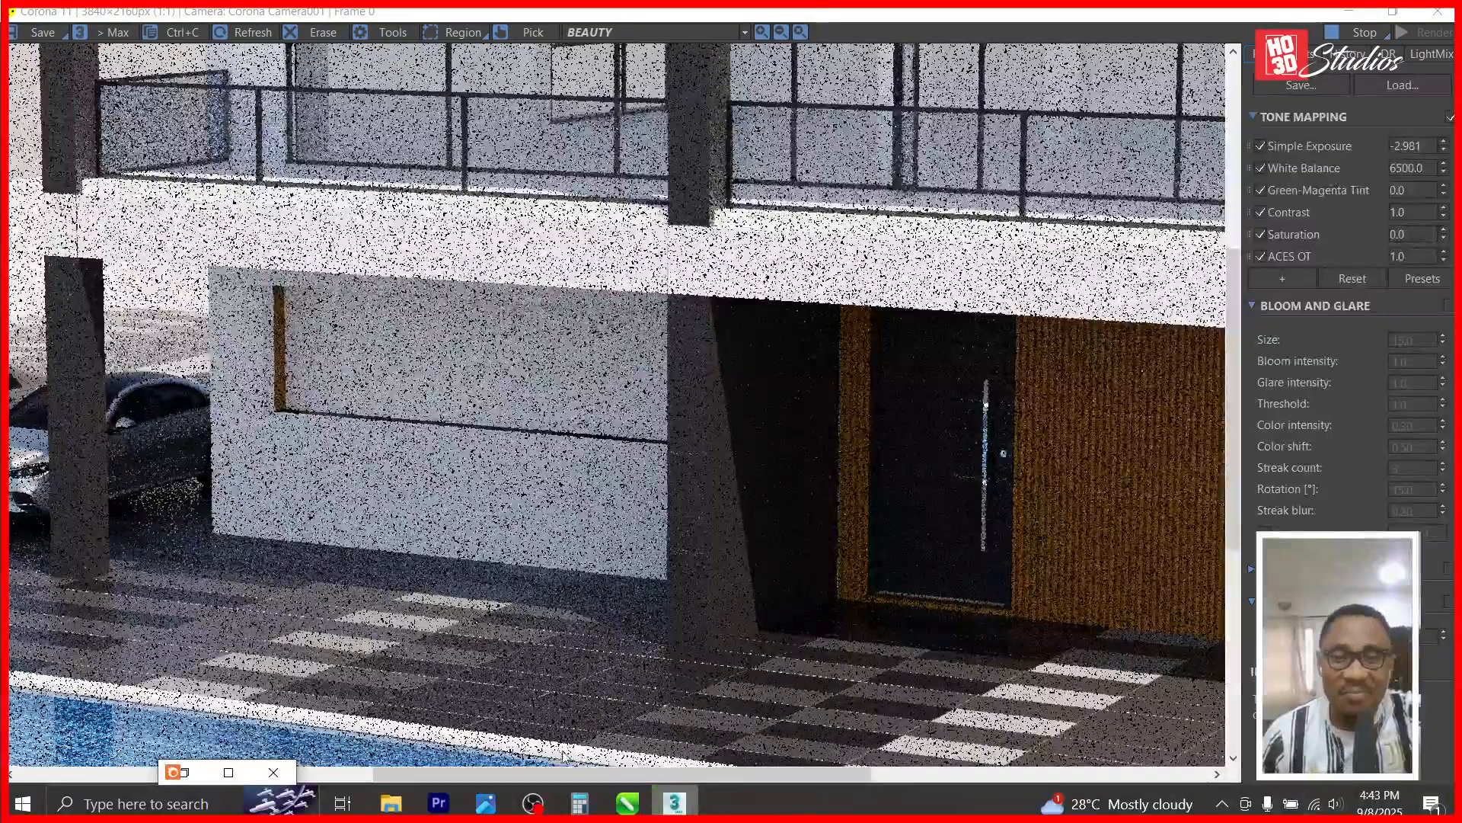
pyautogui.moveTo(564, 774); pyautogui.dragTo(337, 774)
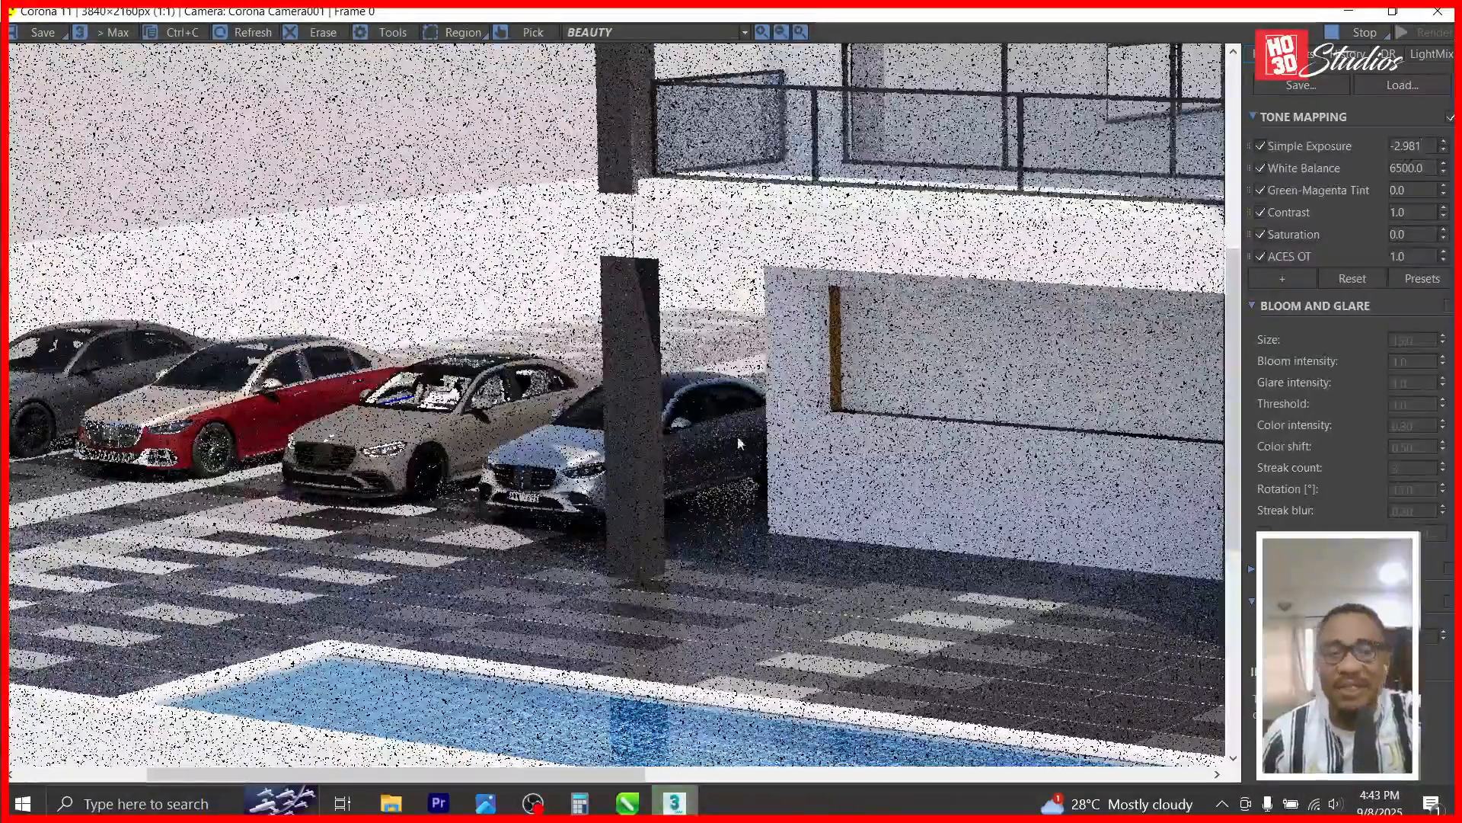
pyautogui.scroll(-2, 737, 436)
pyautogui.scroll(-2, 636, 458)
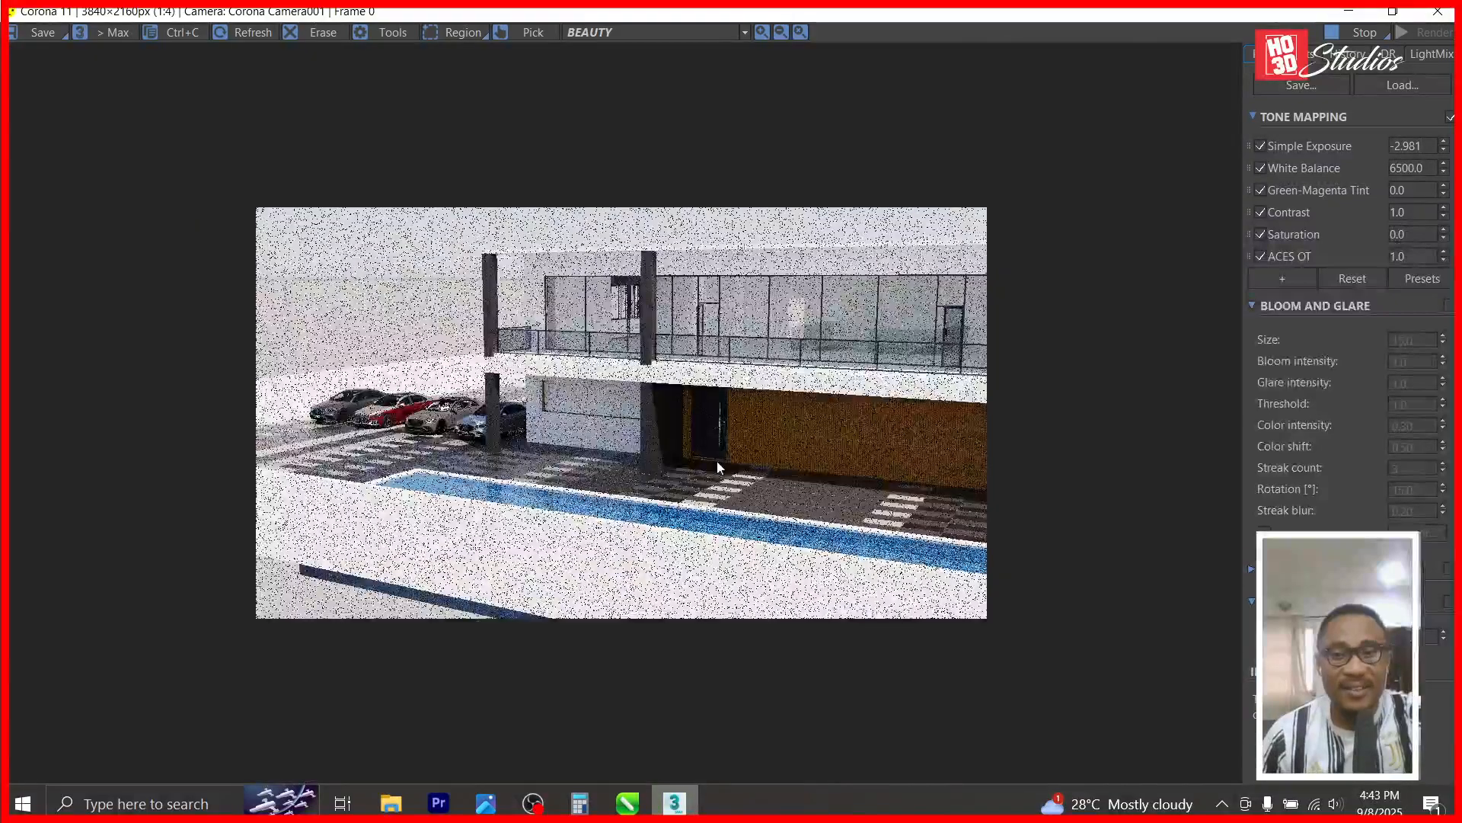
# - Review the refined render, comparing the cars behind the column up close with the full composition of house and pool
pyautogui.scroll(2, 409, 479)
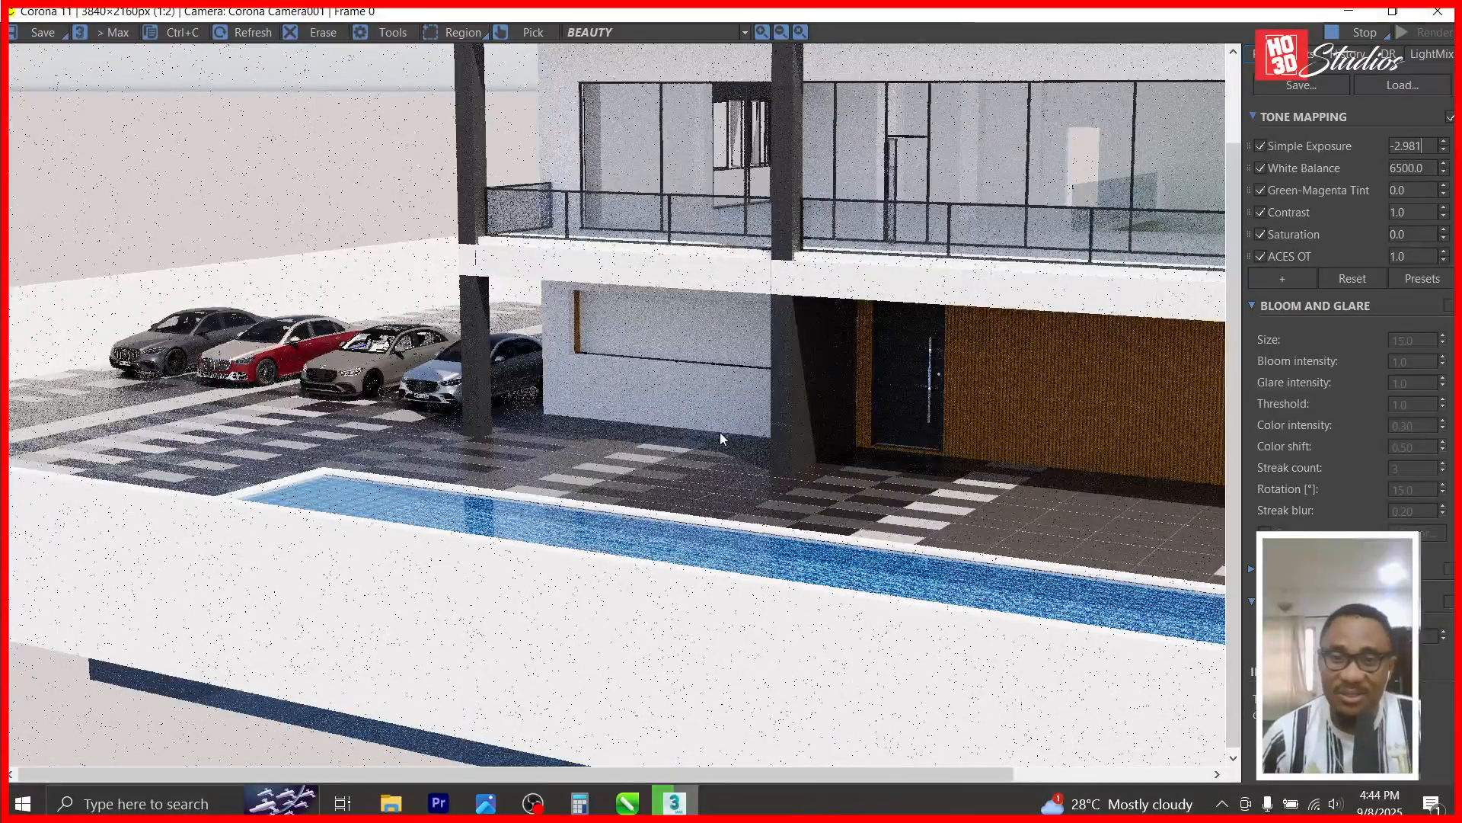
pyautogui.scroll(-1, 720, 432)
pyautogui.scroll(1, 510, 432)
pyautogui.scroll(2, 511, 430)
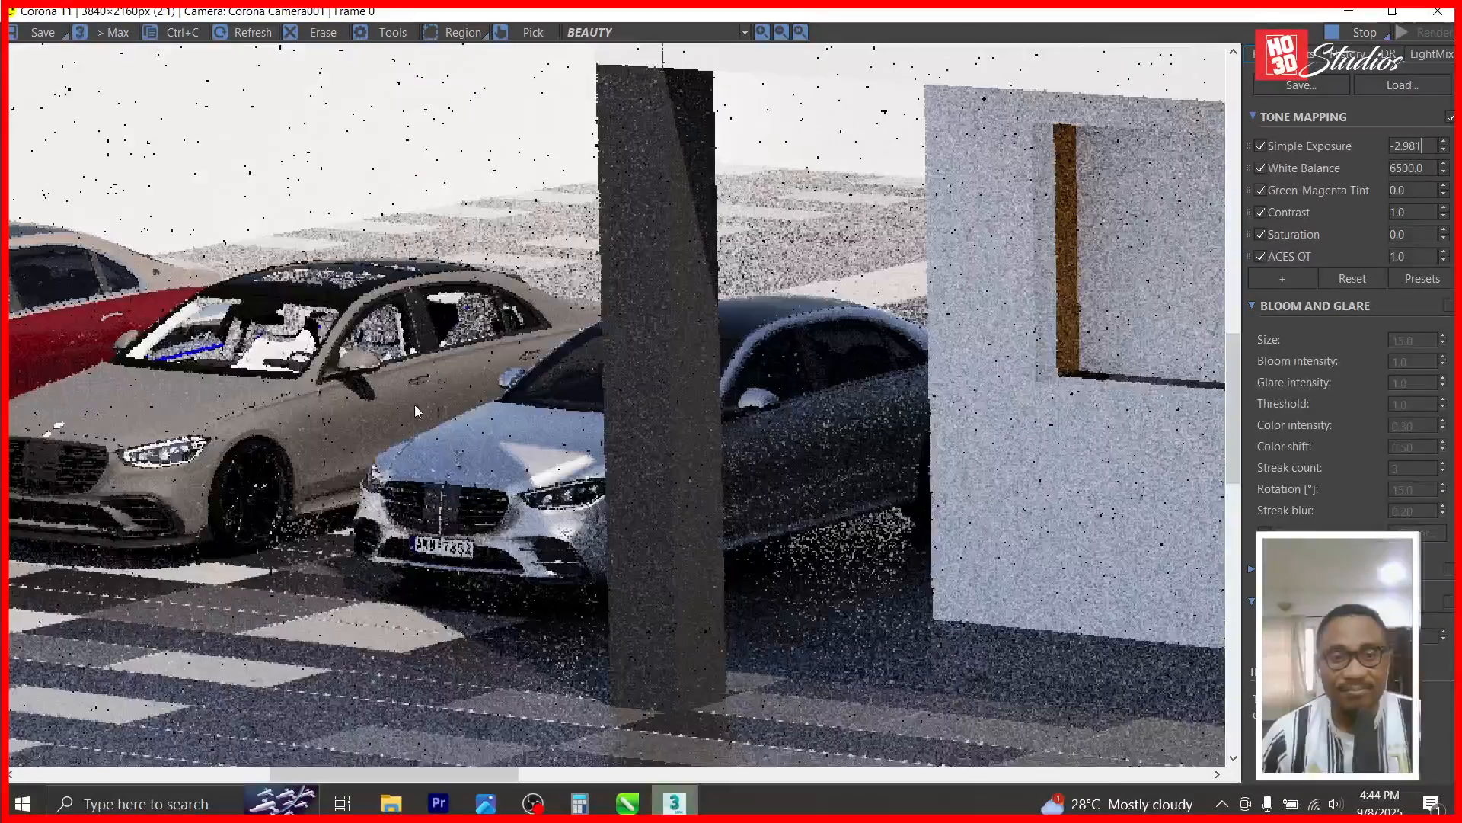
pyautogui.scroll(-1, 537, 422)
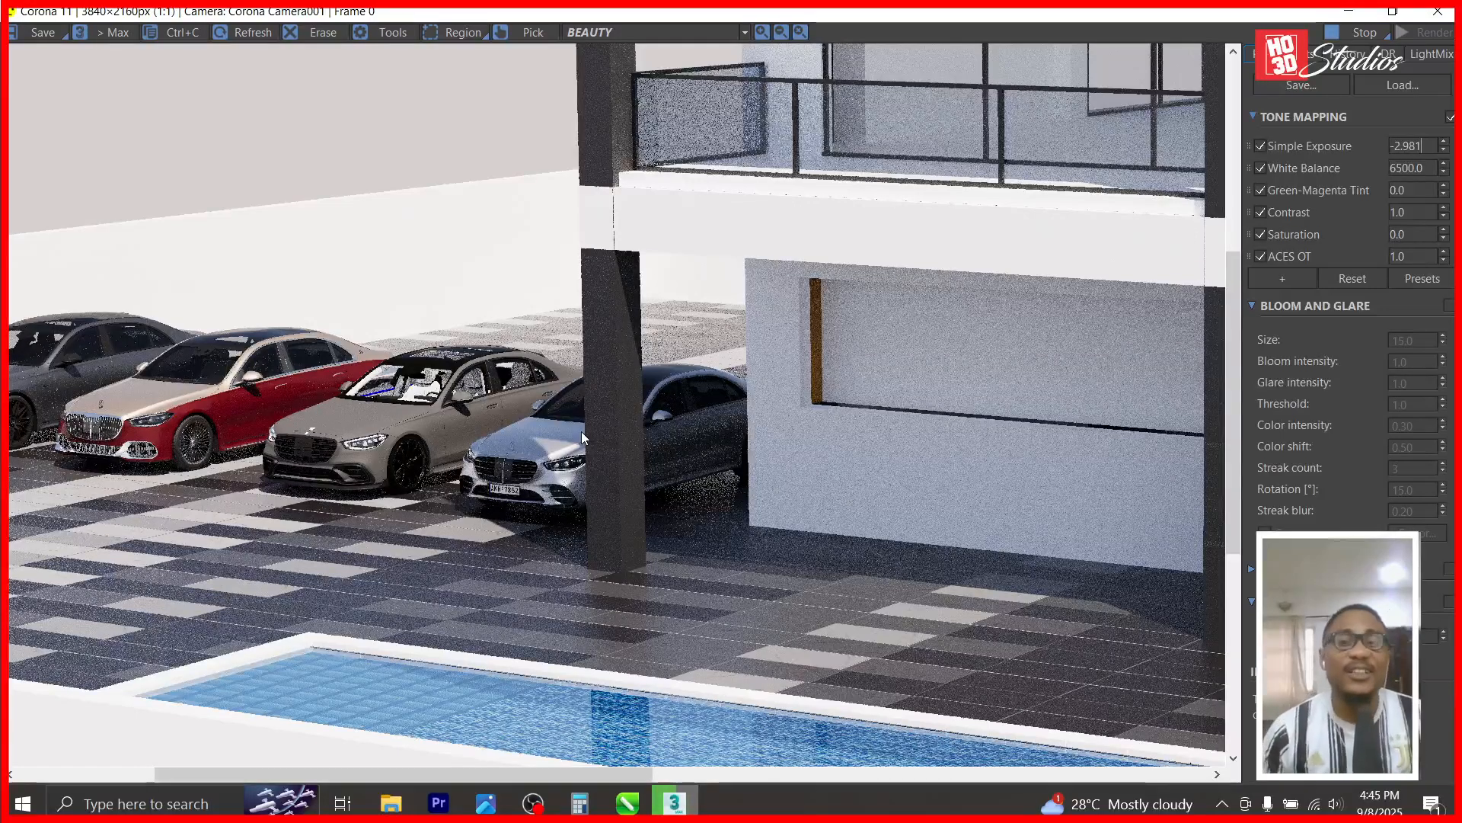
pyautogui.scroll(-1, 594, 422)
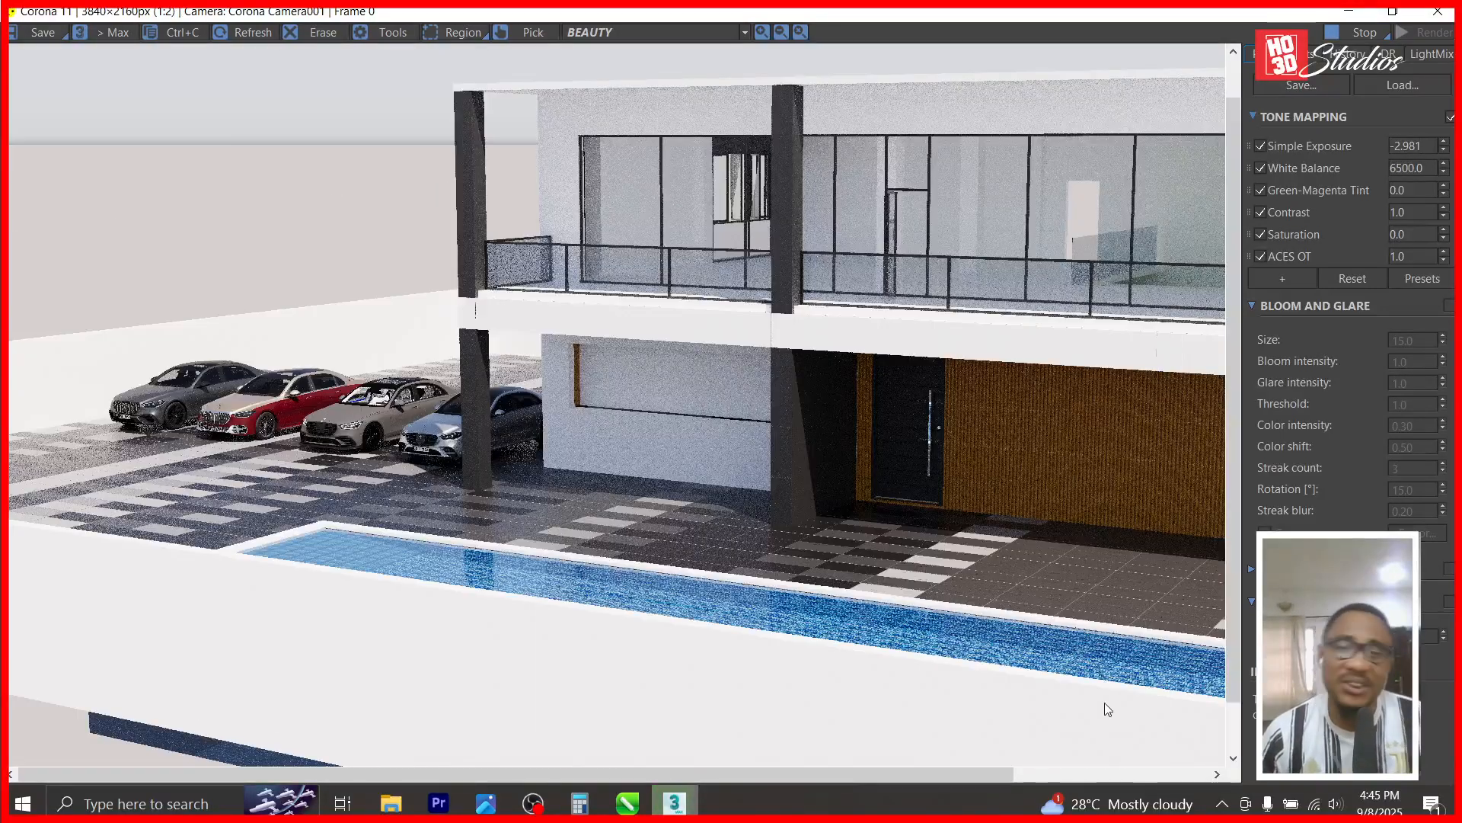
pyautogui.scroll(-1, 971, 600)
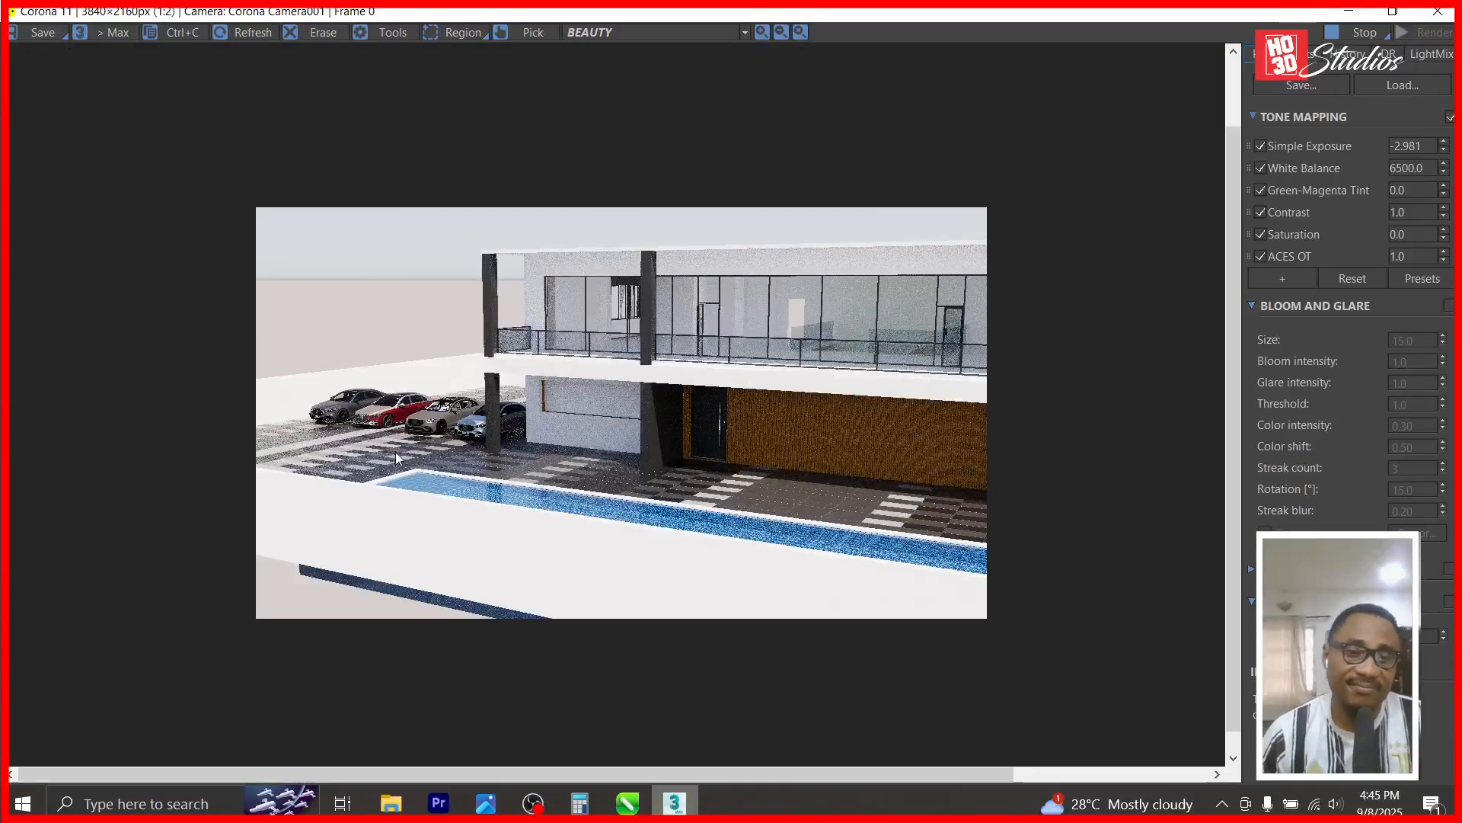
pyautogui.scroll(1, 395, 451)
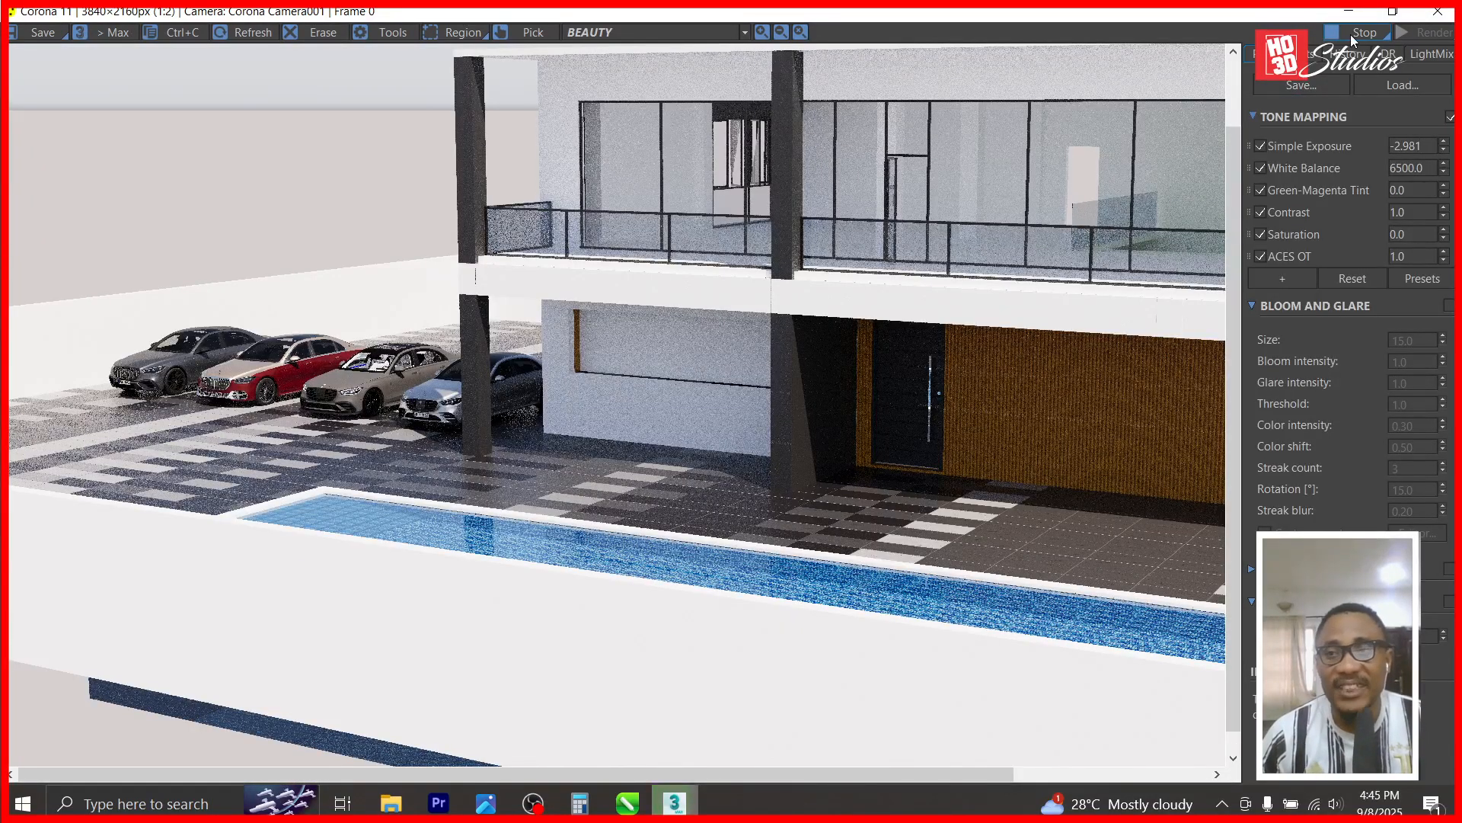
# - Switch to OBS Studio and stop the screen recording
pyautogui.moveTo(538, 806)
pyautogui.click(556, 712)
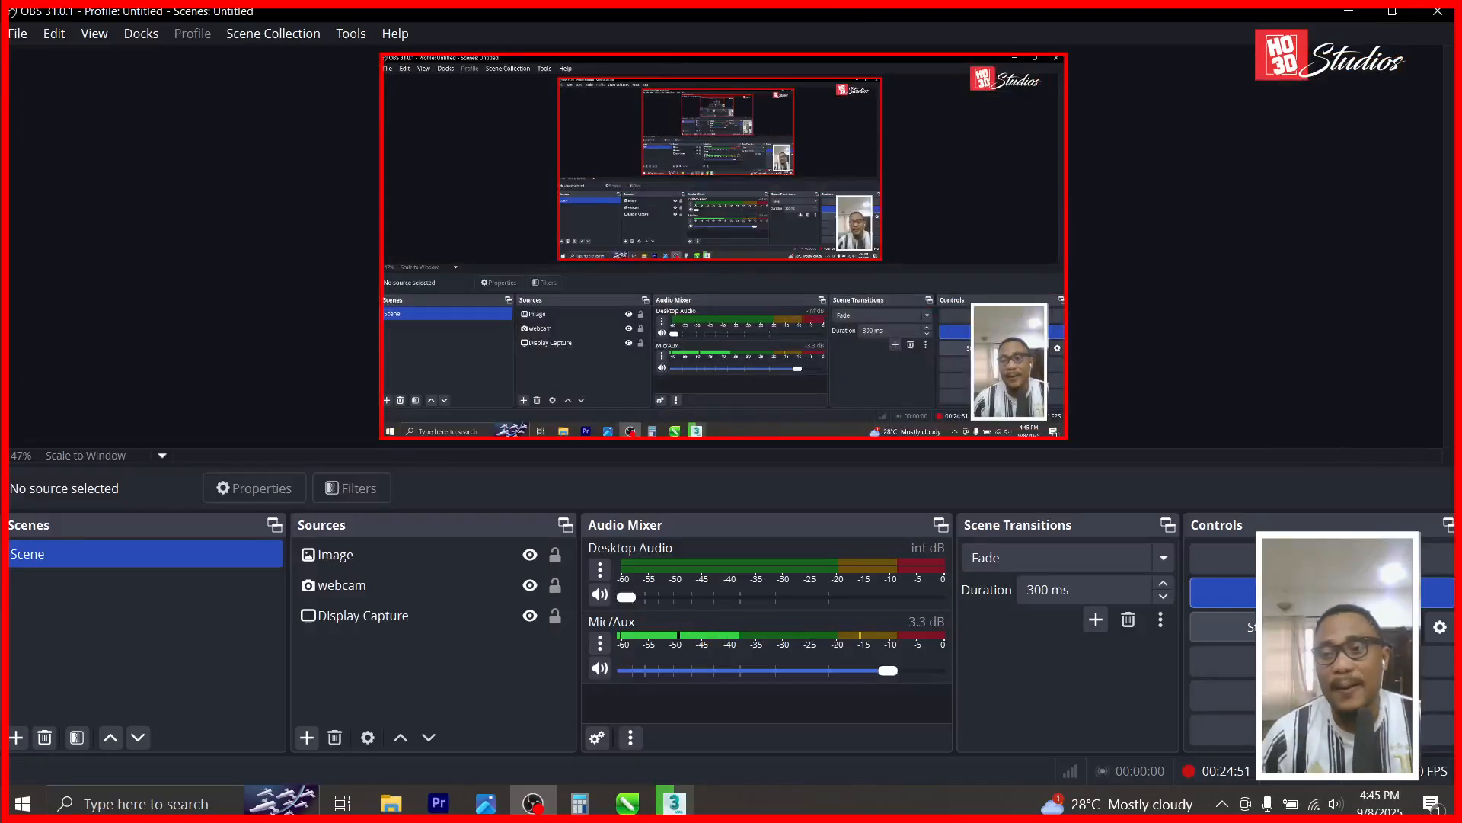
pyautogui.click(1223, 592)
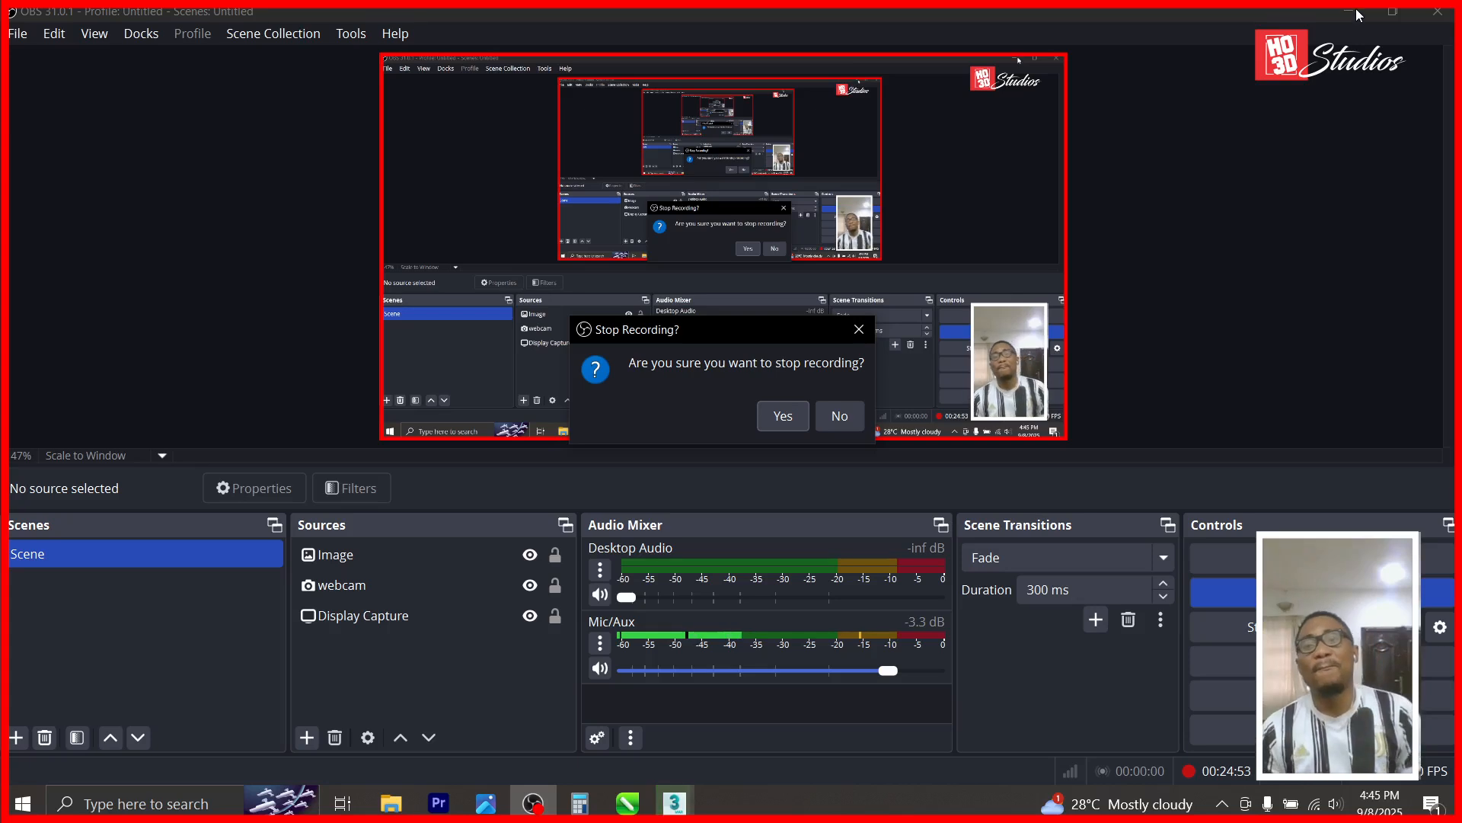